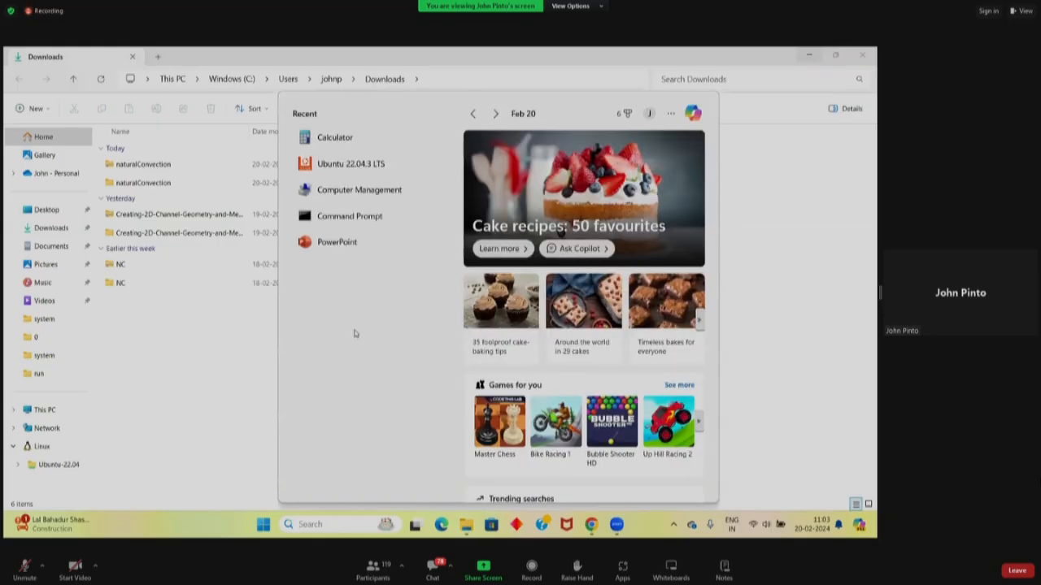
- Open an Ubuntu 22.04.3 LTS terminal and change to the OpenFOAM run directory with the run command
{"action": "left_click", "coordinate": [352, 165]}
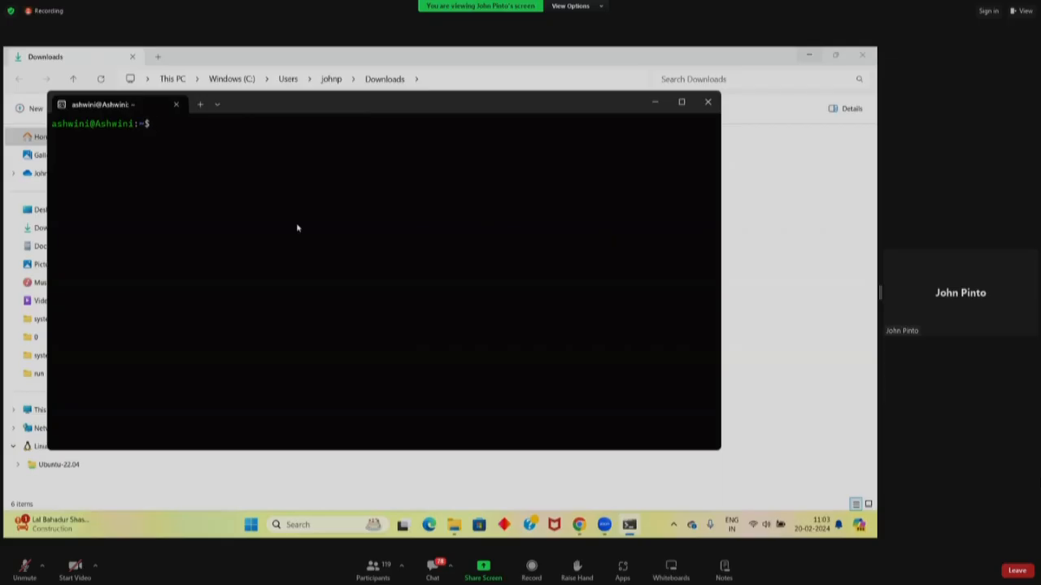
{"action": "type", "text": "run"}
{"action": "key", "text": "Return"}
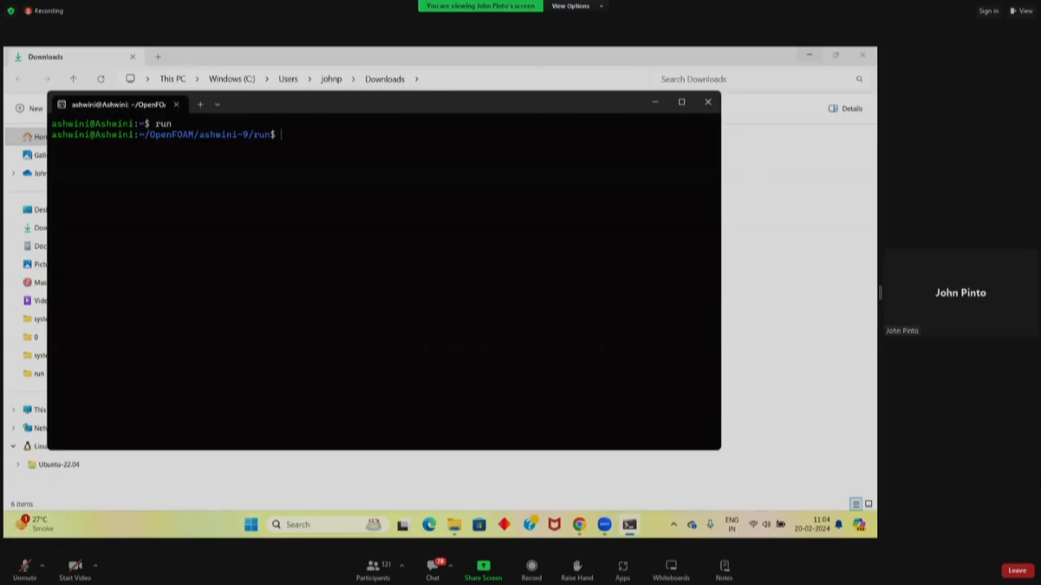
- Recursively copy $FOAM_TUTORIALS/incompressible/icoFoam/cavity/cavity into the run directory as pipe
{"action": "type", "text": "cp"}
{"action": "type", "text": "-r $FOAM_TUTORIALS"}
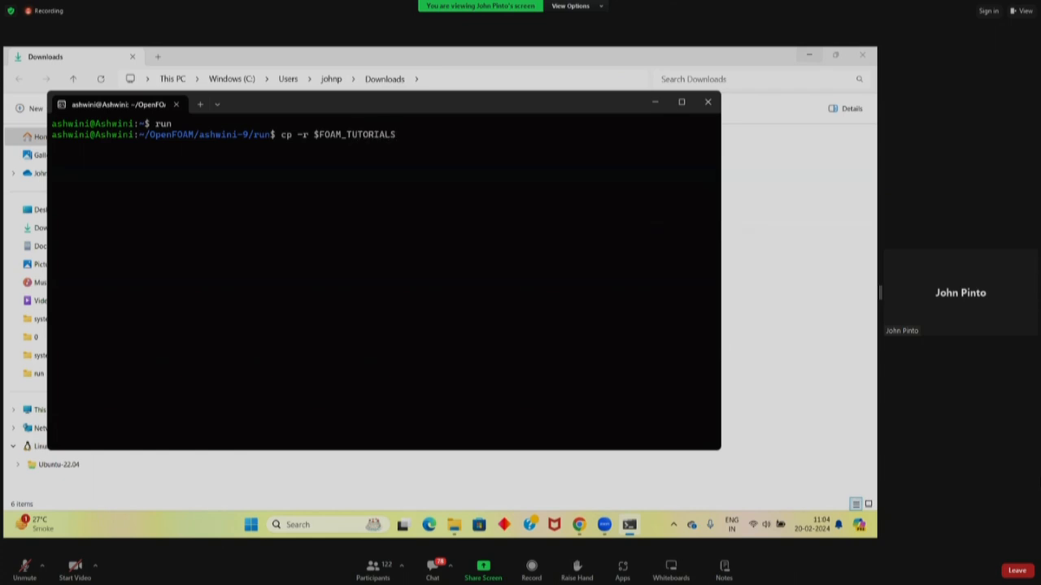
{"action": "type", "text": "/incompressible/icoF"}
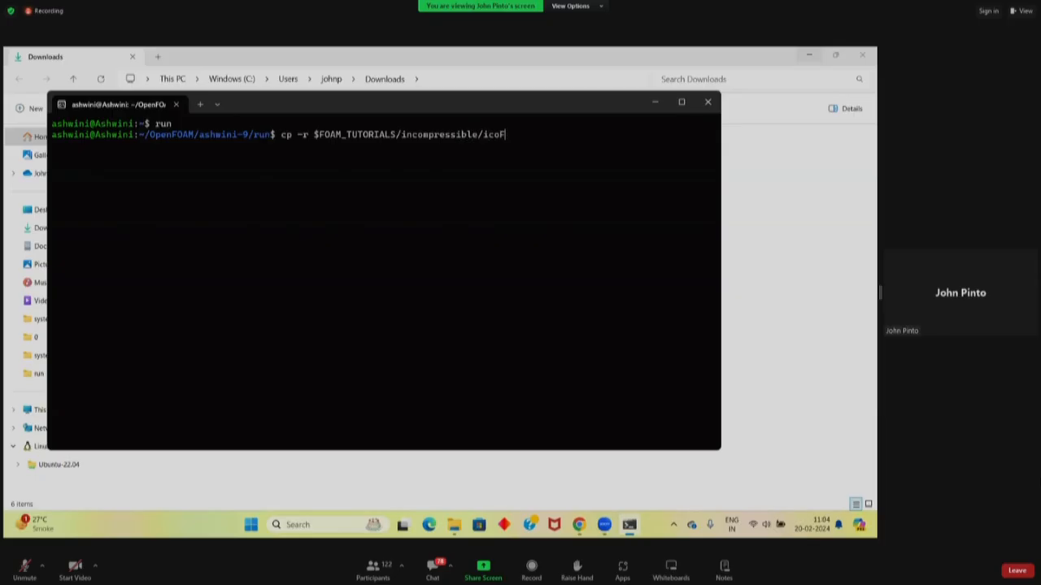
{"action": "type", "text": "oam/cavity/cavity"}
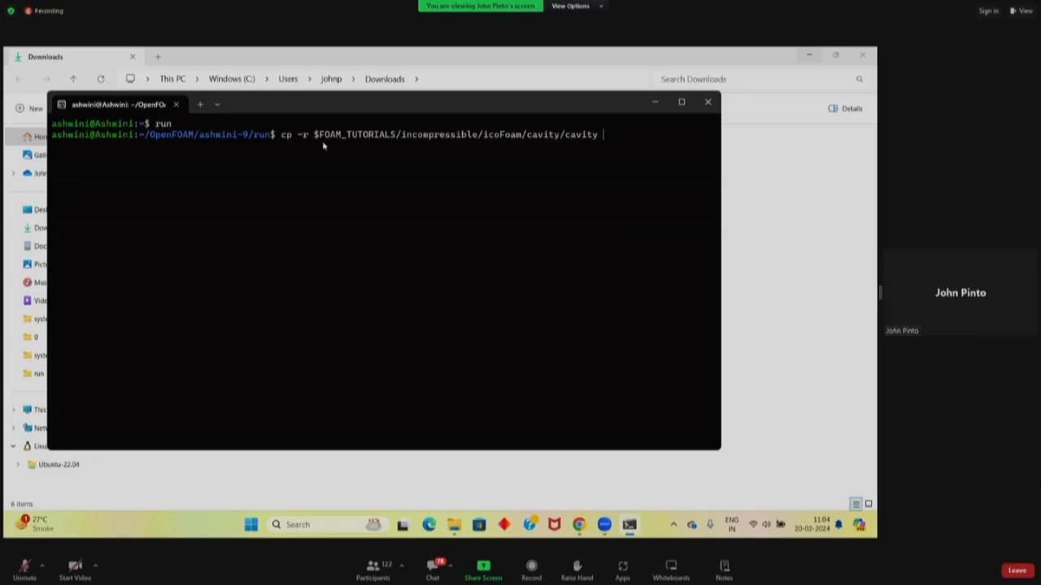
{"action": "left_click_drag", "start_coordinate": [310, 136], "coordinate": [594, 139]}
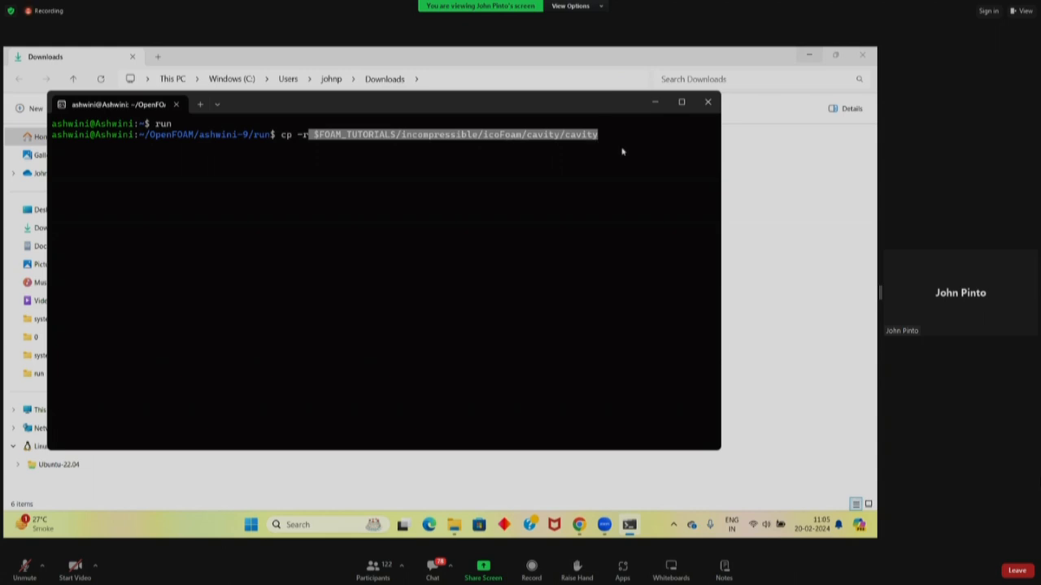
{"action": "left_click", "coordinate": [613, 139]}
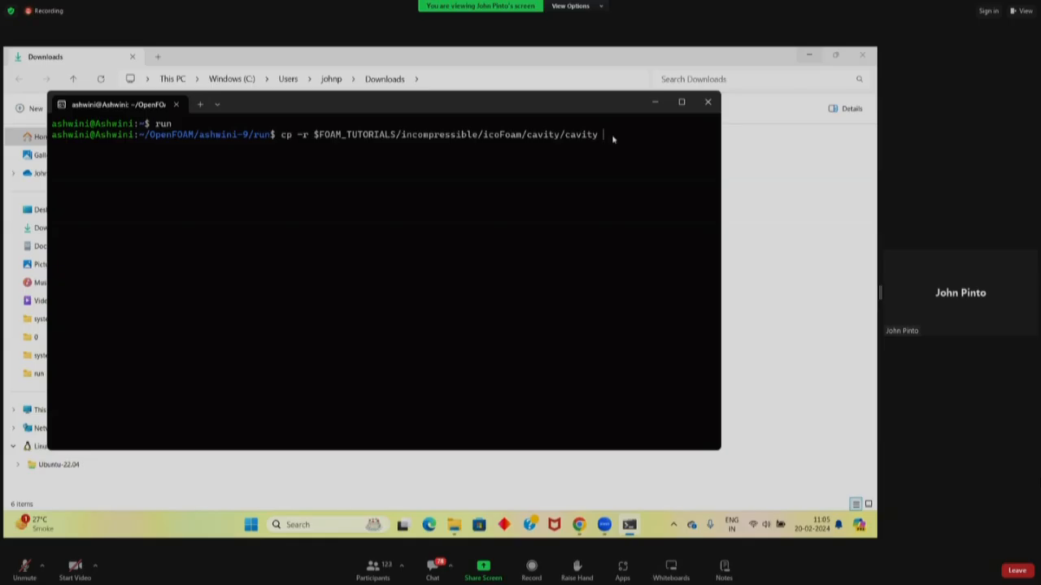
{"action": "type", "text": "pipe"}
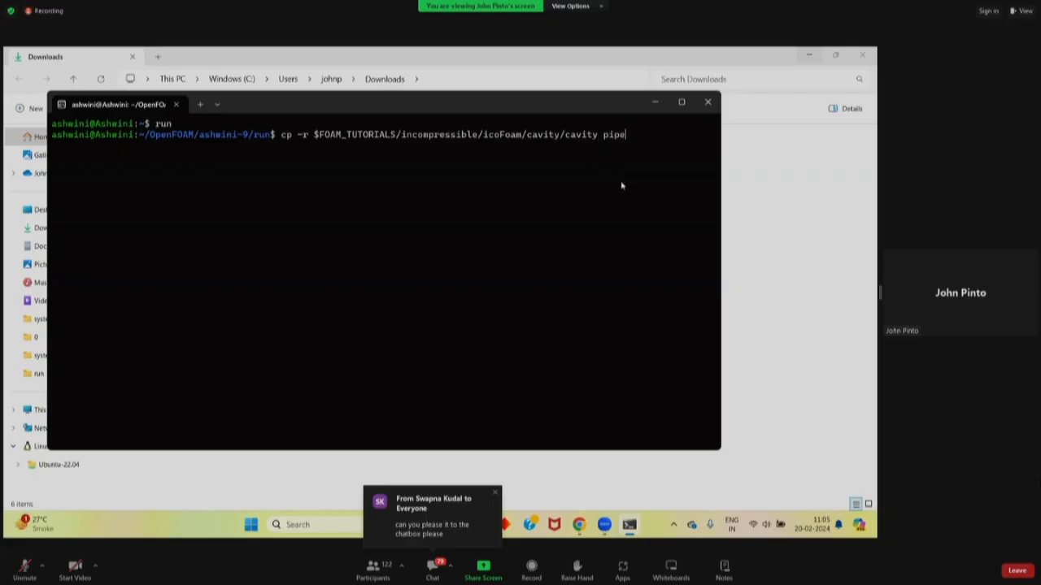
{"action": "key", "text": "Return"}
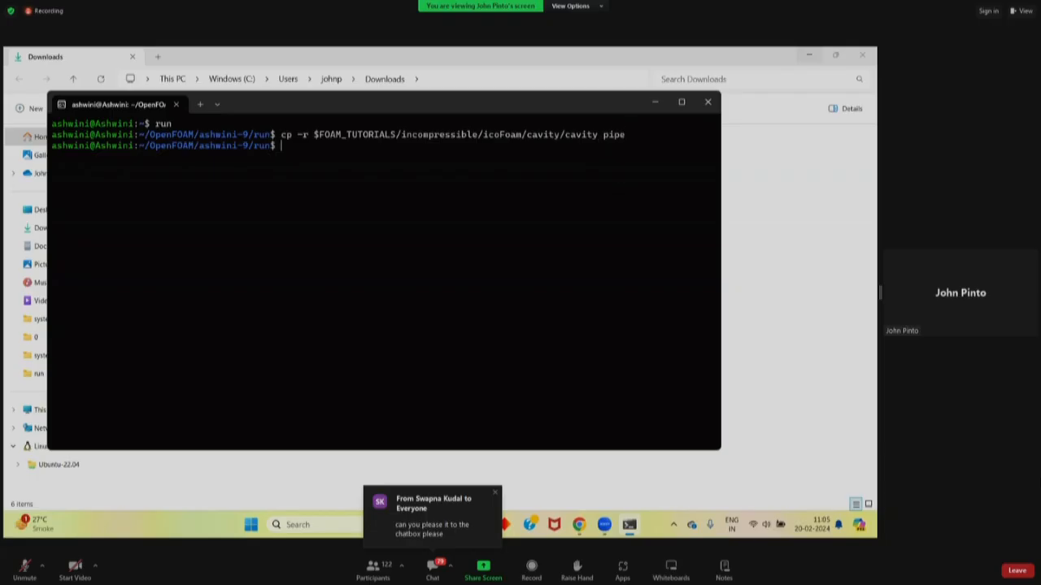
- List the run directory's contents to check for the pipe folder
{"action": "type", "text": "ls"}
{"action": "key", "text": "Return"}
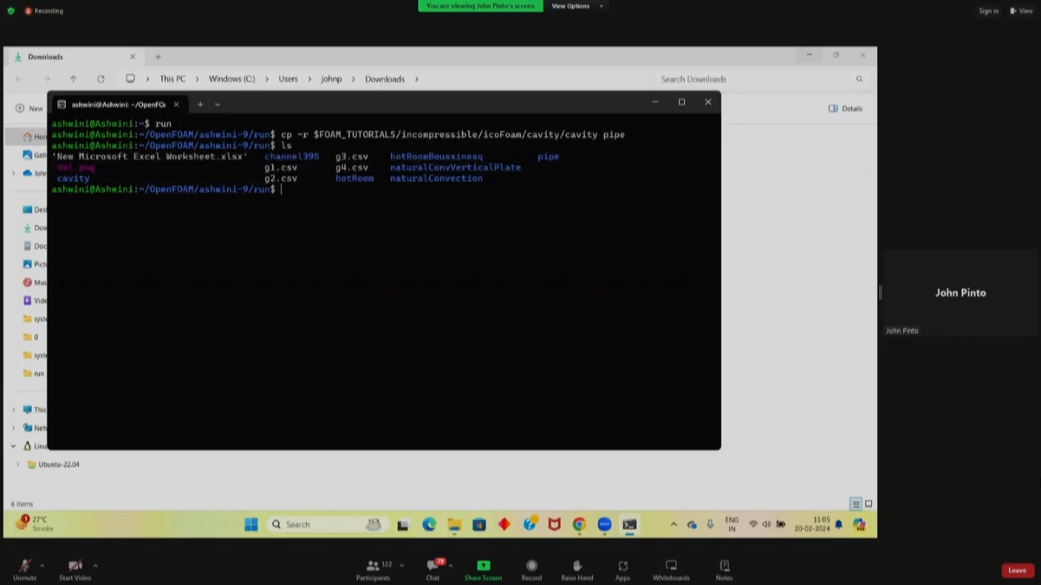
{"action": "left_click_drag", "start_coordinate": [565, 160], "coordinate": [536, 162]}
{"action": "left_click", "coordinate": [376, 216]}
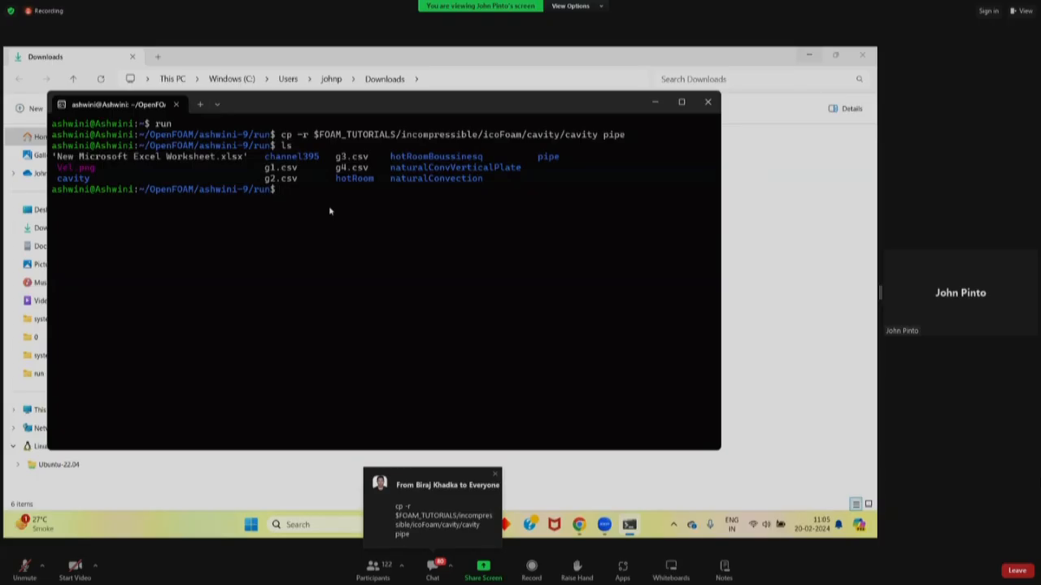
- Change into the pipe directory and list its contents
{"action": "type", "text": "cd "}
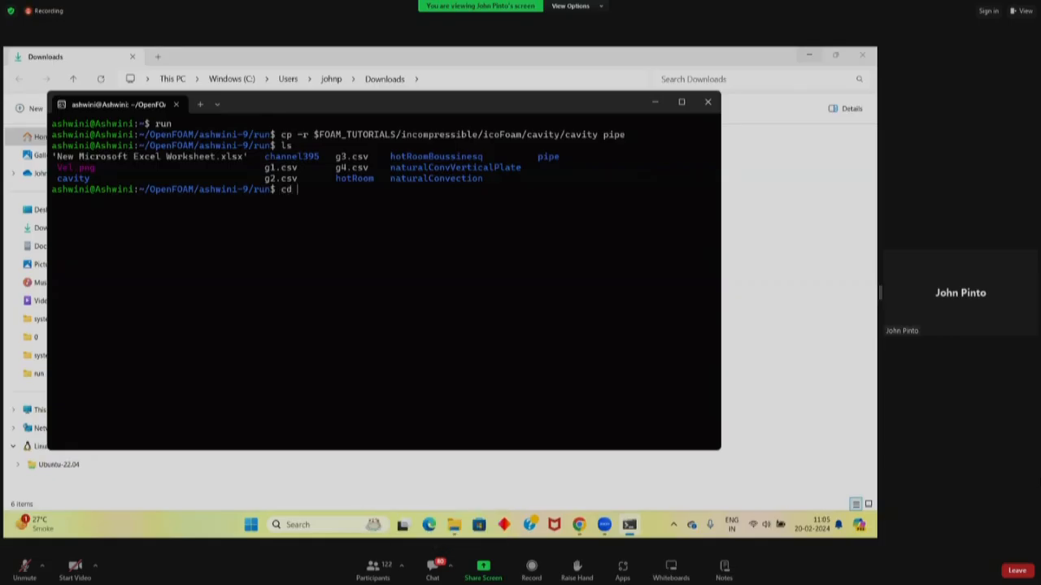
{"action": "type", "text": "pipe"}
{"action": "key", "text": "Return"}
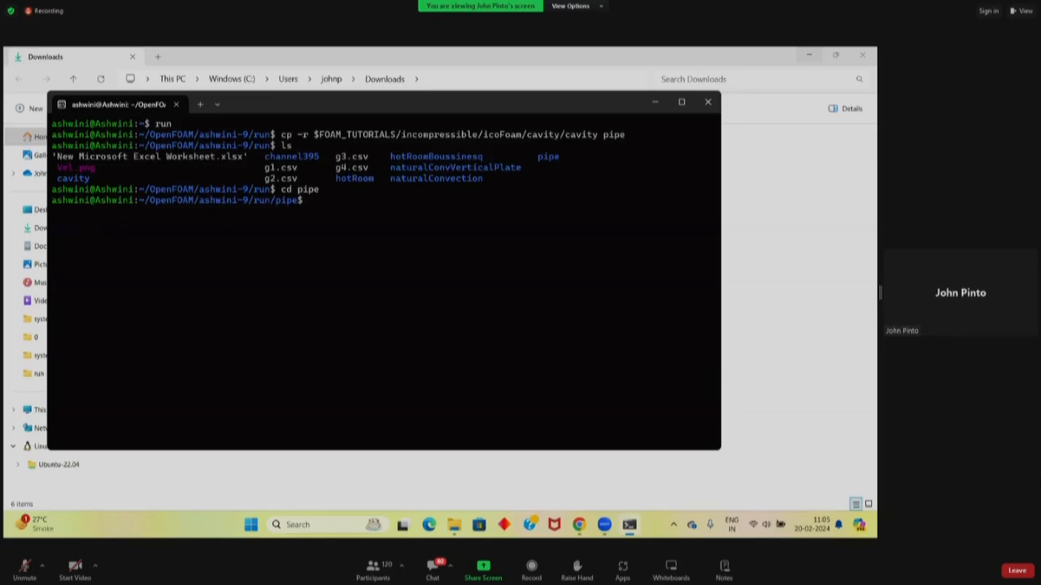
{"action": "type", "text": "ls"}
{"action": "key", "text": "Return"}
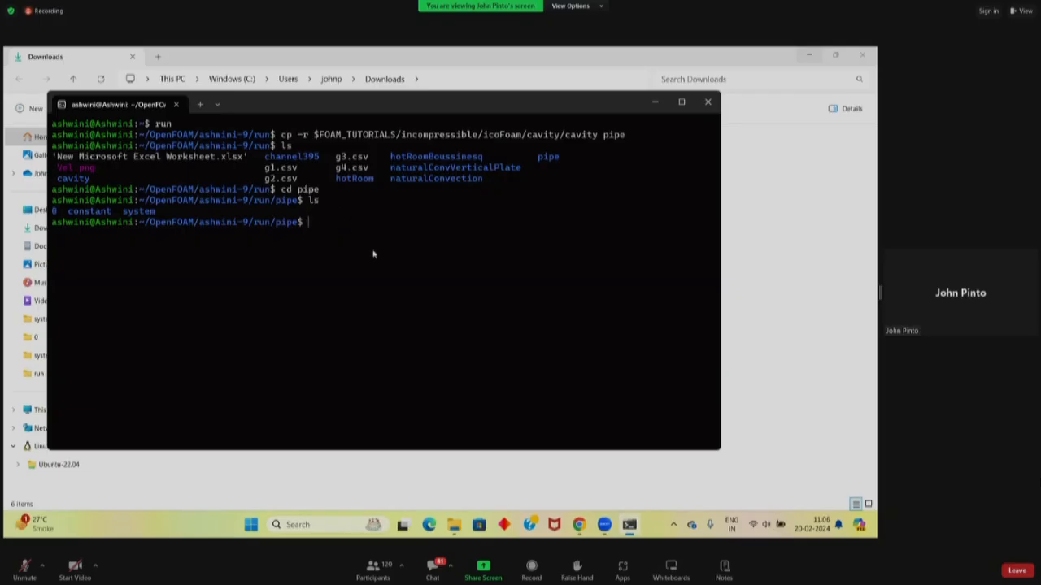
- Rename the 0 folder as 0.orig and list the pipe directory's contents again
{"action": "type", "text": "mv 0 0.orig"}
{"action": "key", "text": "Return"}
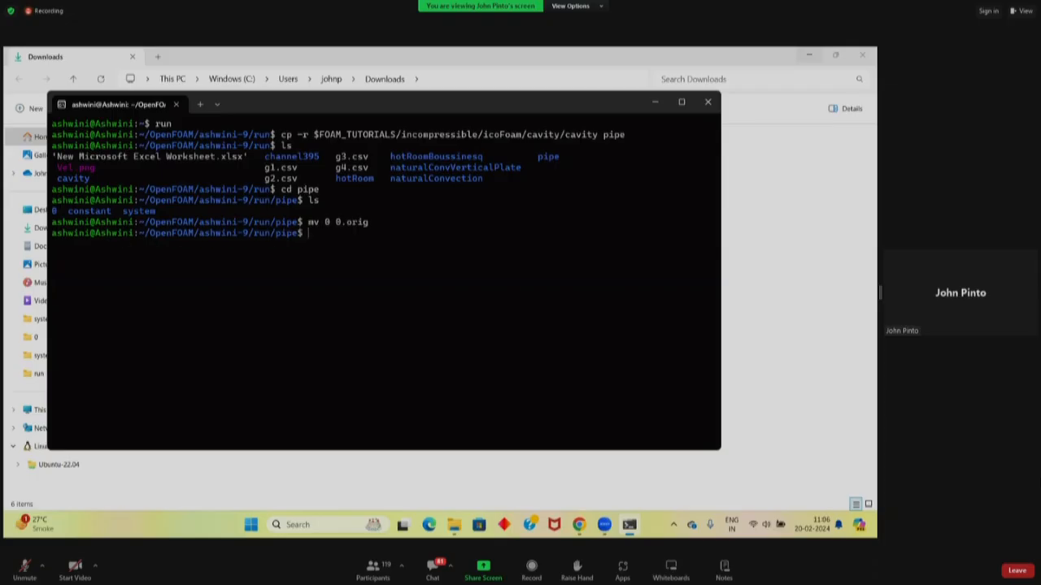
{"action": "type", "text": "ls"}
{"action": "key", "text": "Return"}
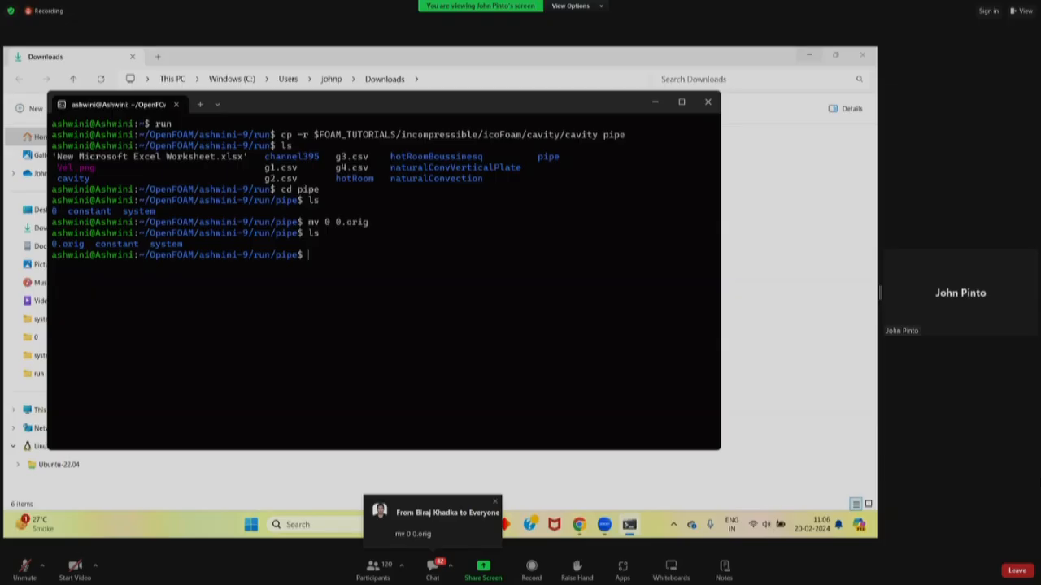
- Open the pipe case's system/blockMeshDict in gedit and review its vertices, blocks and boundary definitions
{"action": "type", "text": "gedit"}
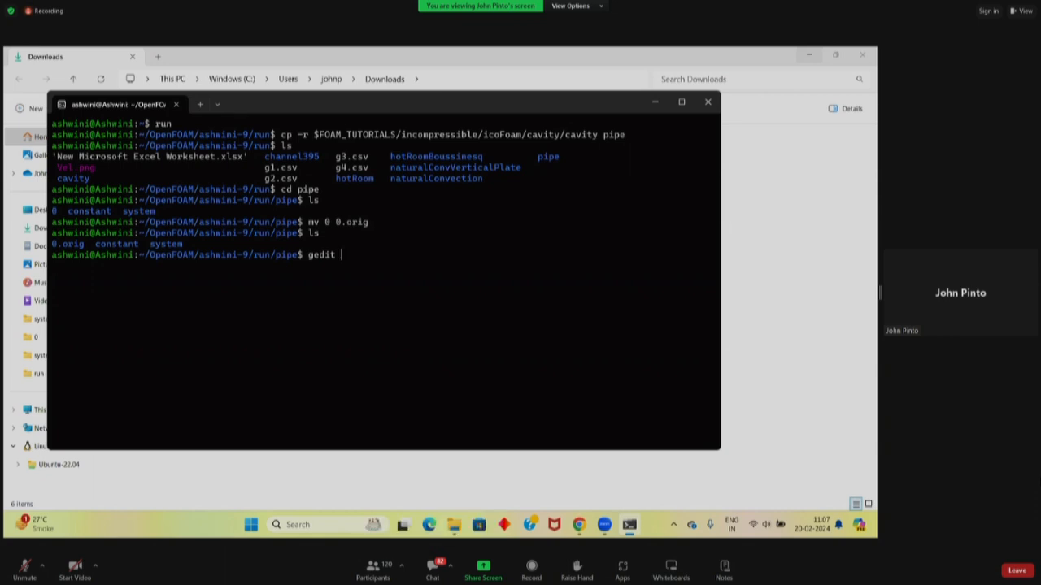
{"action": "type", "text": "sys"}
{"action": "key", "text": "Tab"}
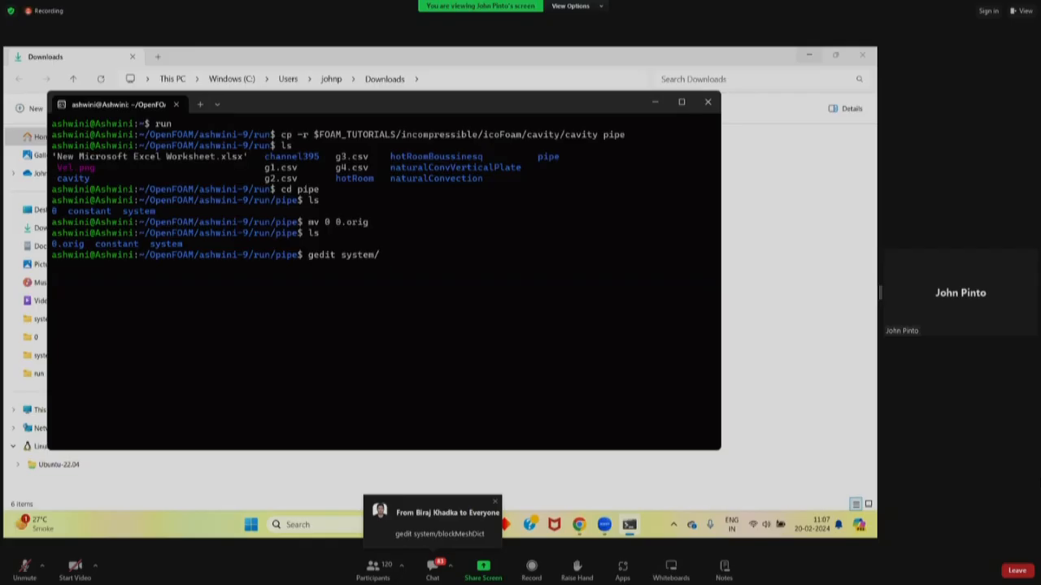
{"action": "type", "text": "g"}
{"action": "key", "text": "BackSpace"}
{"action": "type", "text": "blo"}
{"action": "key", "text": "Tab"}
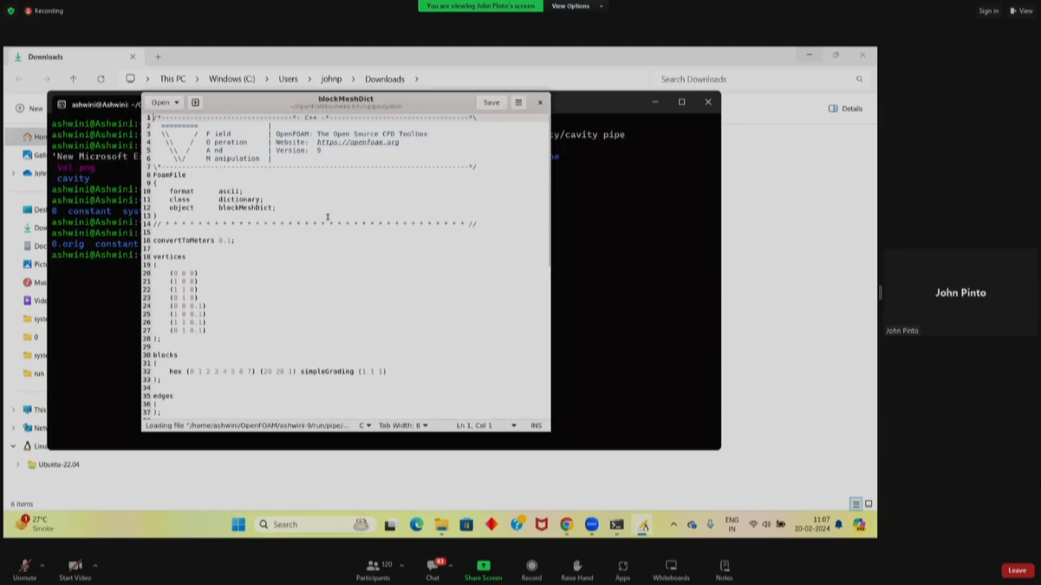
{"action": "scroll", "coordinate": [354, 256], "scroll_direction": "down", "scroll_amount": 3}
{"action": "scroll", "coordinate": [354, 256], "scroll_direction": "down", "scroll_amount": 4}
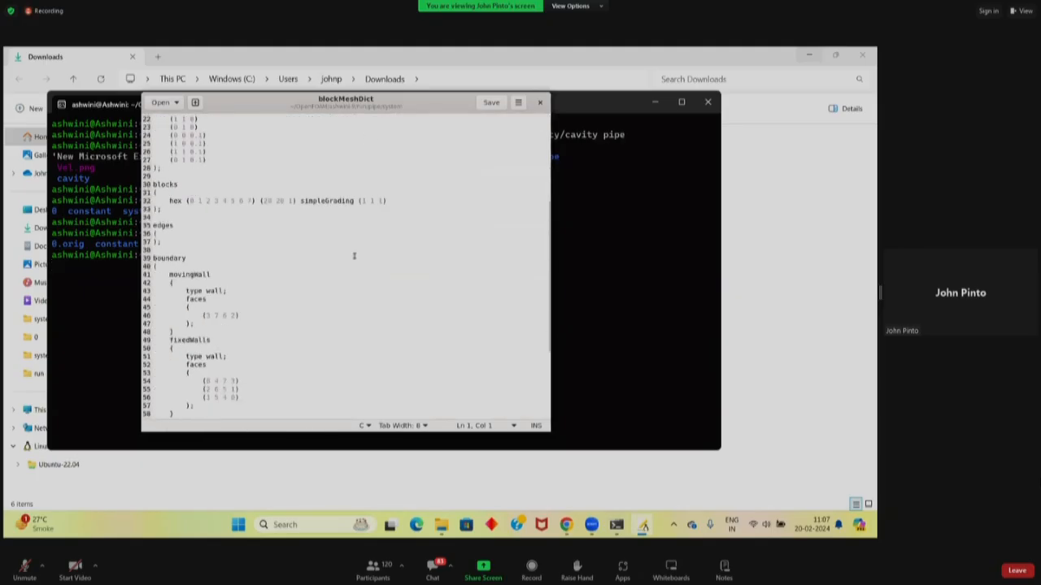
{"action": "scroll", "coordinate": [354, 256], "scroll_direction": "up", "scroll_amount": 5}
{"action": "scroll", "coordinate": [354, 256], "scroll_direction": "up", "scroll_amount": 4}
{"action": "scroll", "coordinate": [351, 256], "scroll_direction": "down", "scroll_amount": 8}
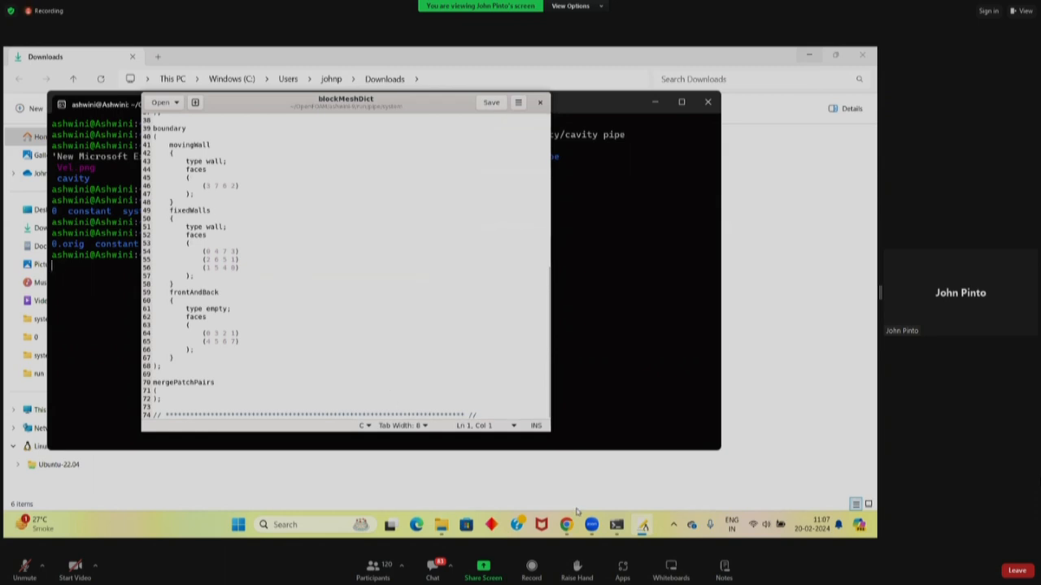
- Switch to Chrome and download the code files from the Spoken Tutorial page Creating 3D Pipe Geometry and Mesh in OpenFOAM
{"action": "mouse_move", "coordinate": [572, 532]}
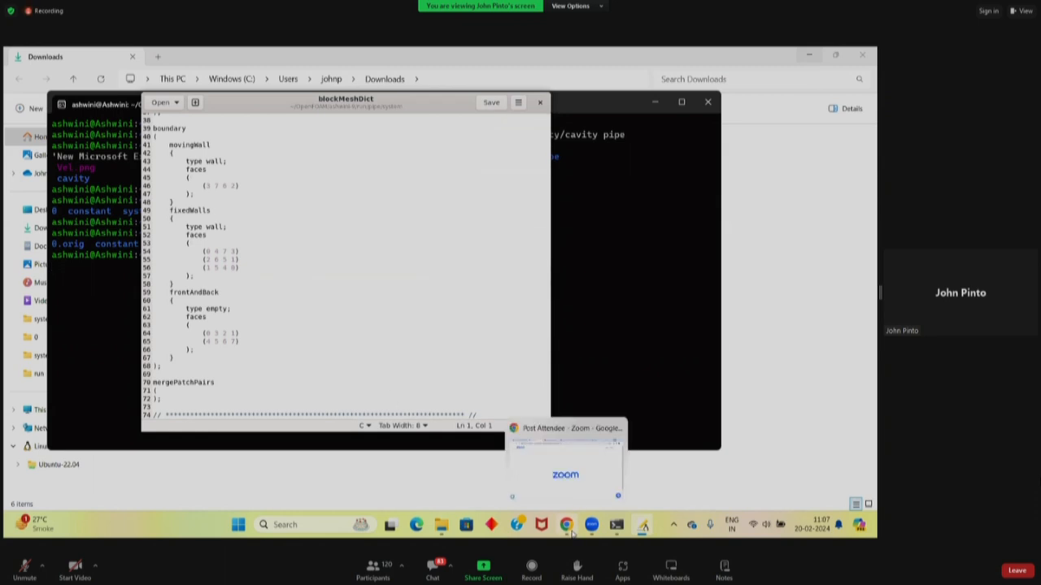
{"action": "left_click", "coordinate": [569, 528]}
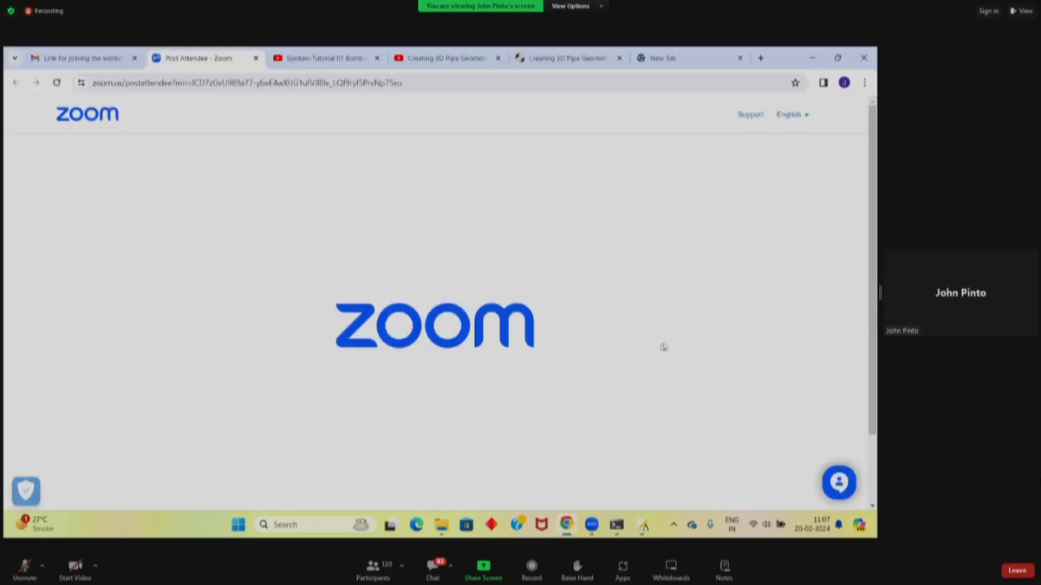
{"action": "left_click", "coordinate": [837, 58]}
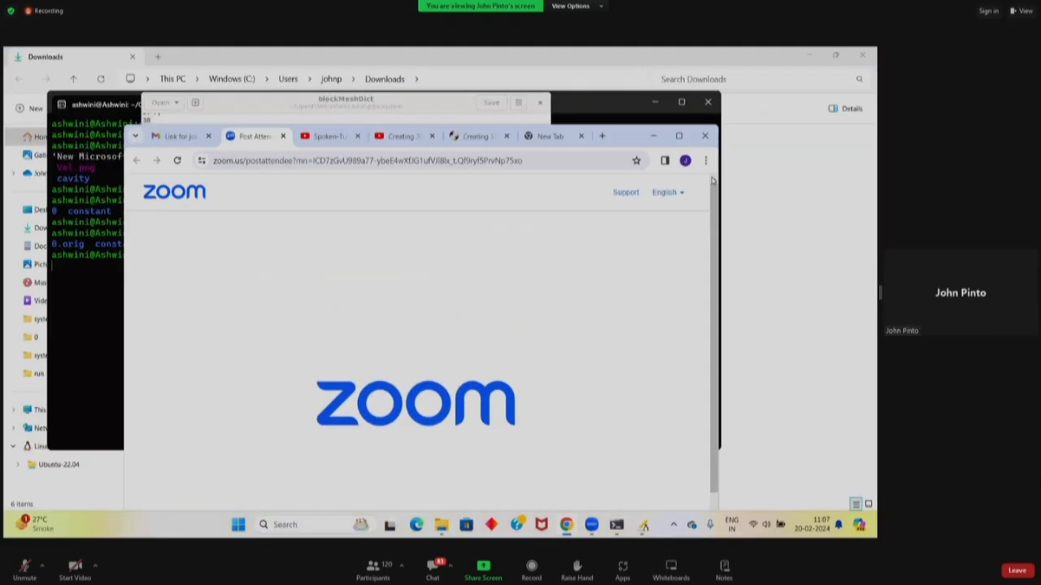
{"action": "left_click", "coordinate": [484, 139]}
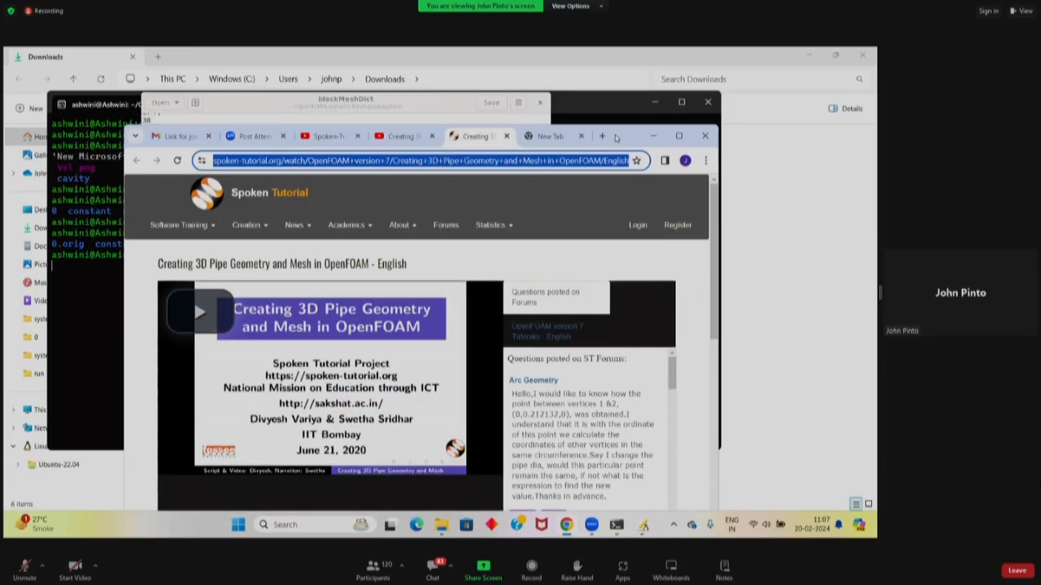
{"action": "left_click_drag", "start_coordinate": [616, 139], "coordinate": [611, 108]}
{"action": "scroll", "coordinate": [677, 397], "scroll_direction": "down", "scroll_amount": 5}
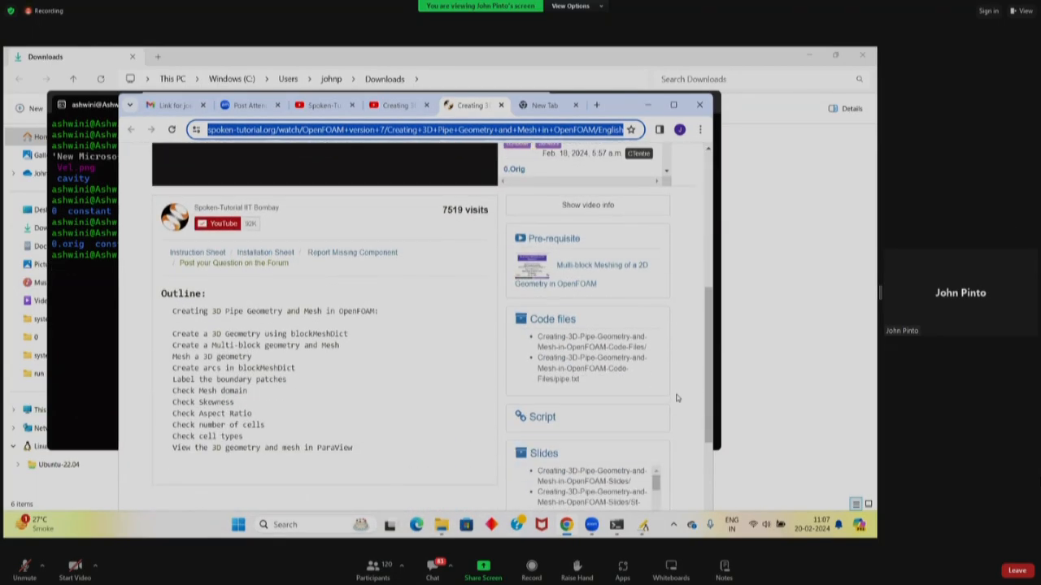
{"action": "left_click", "coordinate": [569, 372]}
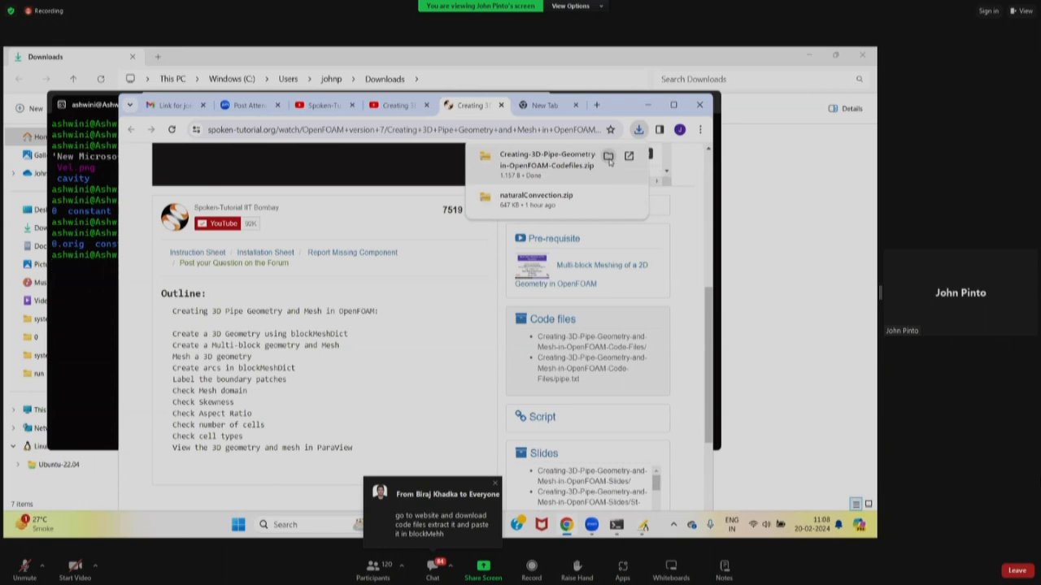
- Show the downloaded Creating-3D-Pipe-Geometry code files archive in its folder and extract it to the default destination
{"action": "left_click", "coordinate": [608, 159]}
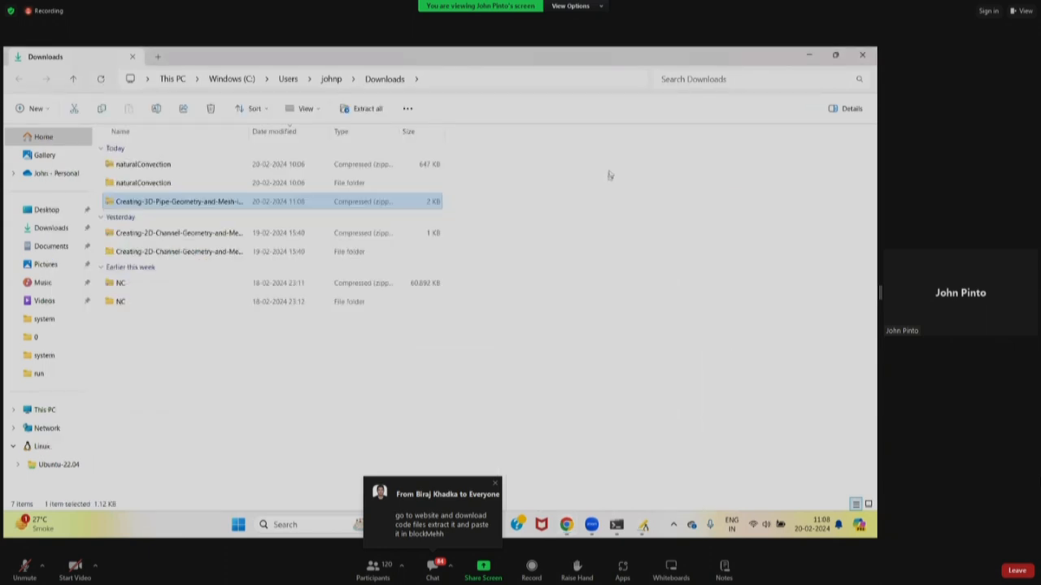
{"action": "right_click", "coordinate": [177, 203]}
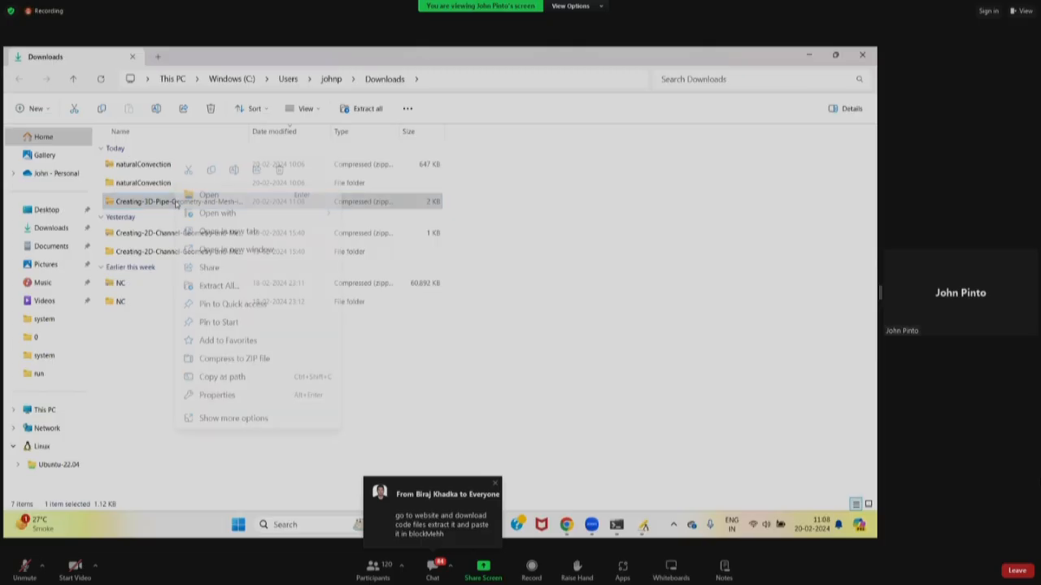
{"action": "left_click", "coordinate": [217, 285]}
{"action": "left_click", "coordinate": [517, 402]}
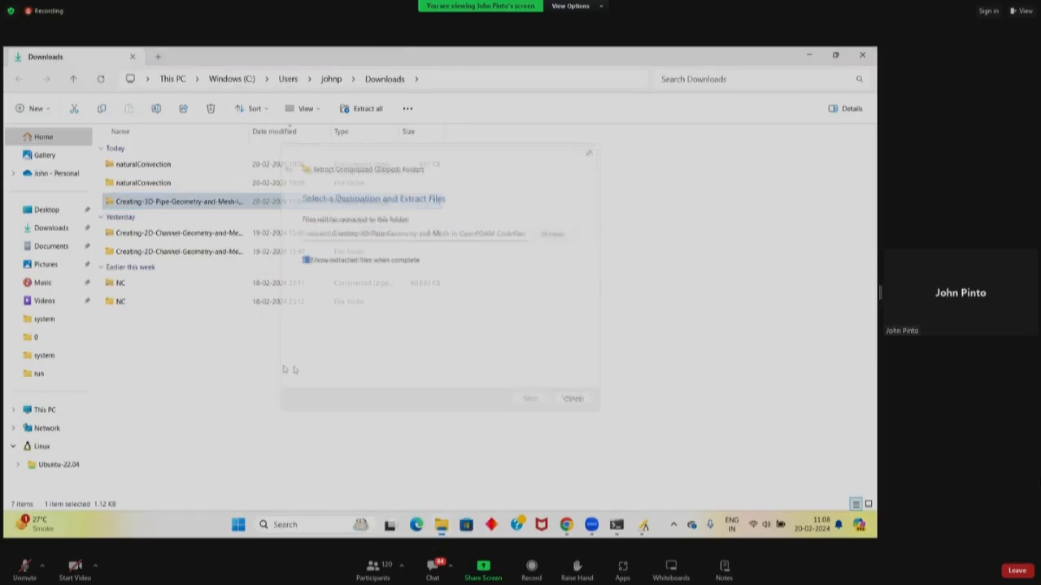
- Open the pipe text file from the extracted code files folder in Notepad and copy its entire contents
{"action": "double_click", "coordinate": [187, 170]}
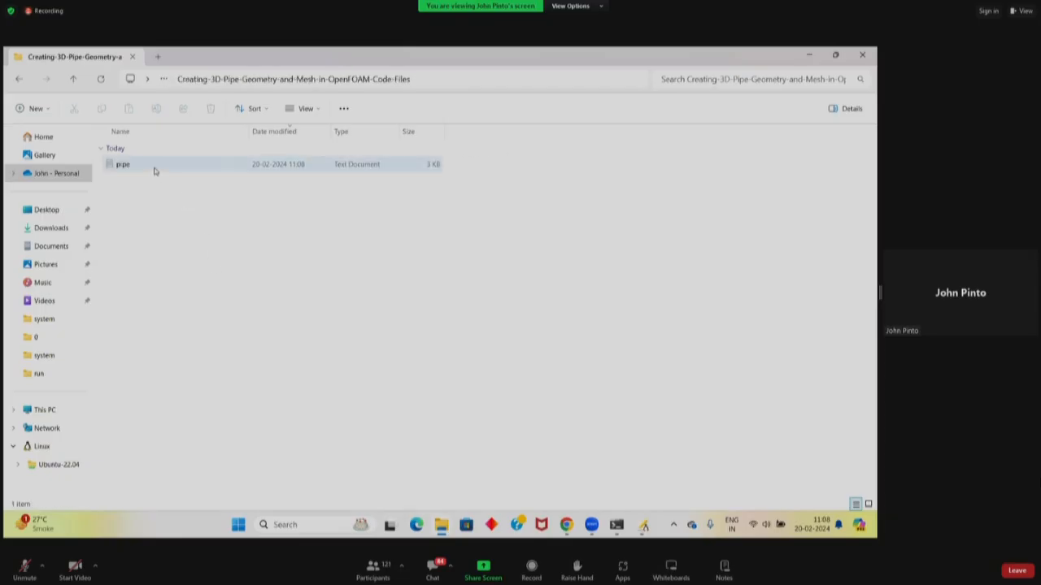
{"action": "double_click", "coordinate": [154, 167]}
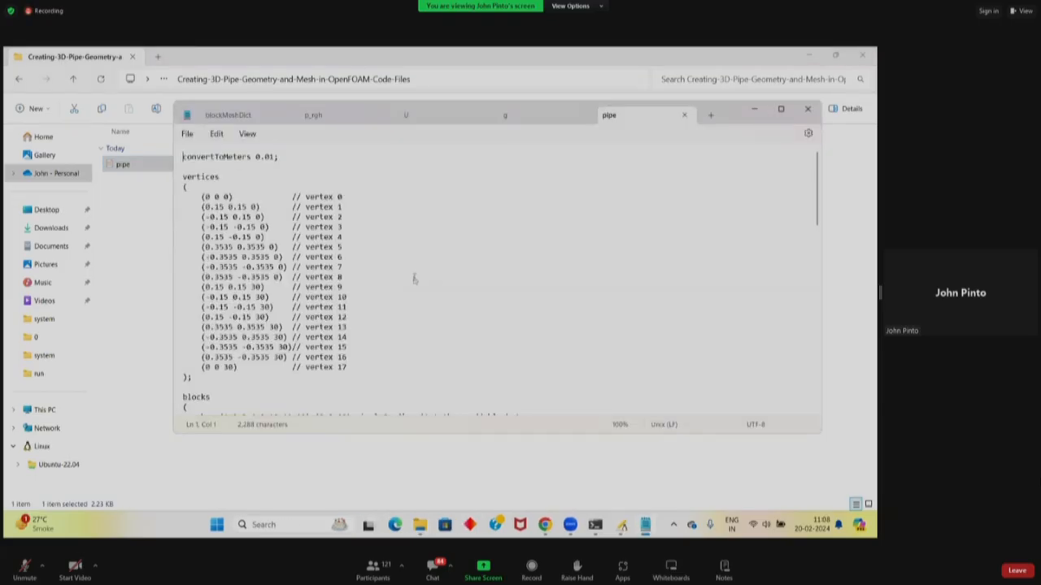
{"action": "scroll", "coordinate": [423, 283], "scroll_direction": "down", "scroll_amount": 20}
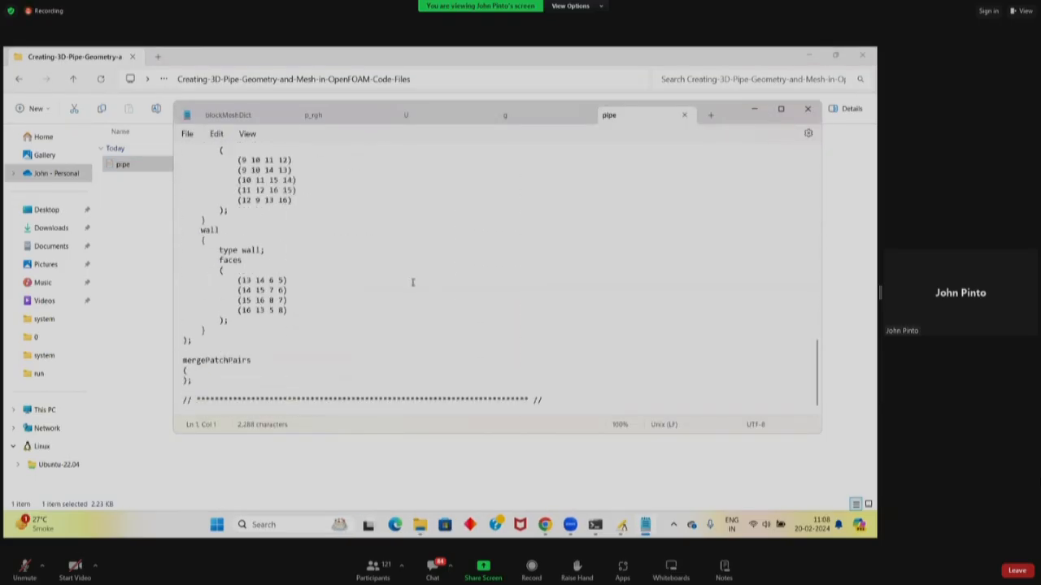
{"action": "scroll", "coordinate": [413, 281], "scroll_direction": "up", "scroll_amount": 20}
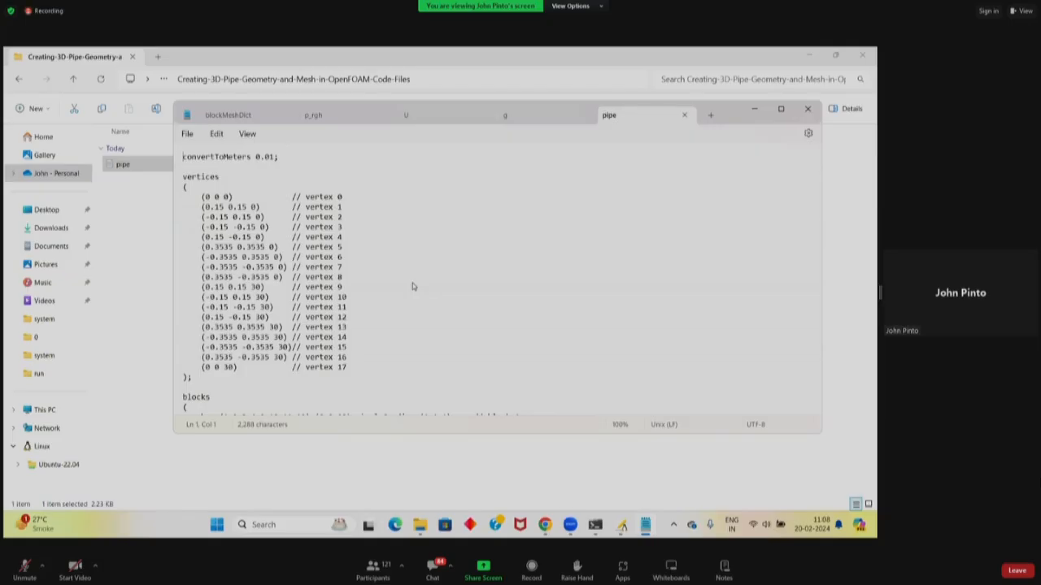
{"action": "key", "text": "ctrl+a"}
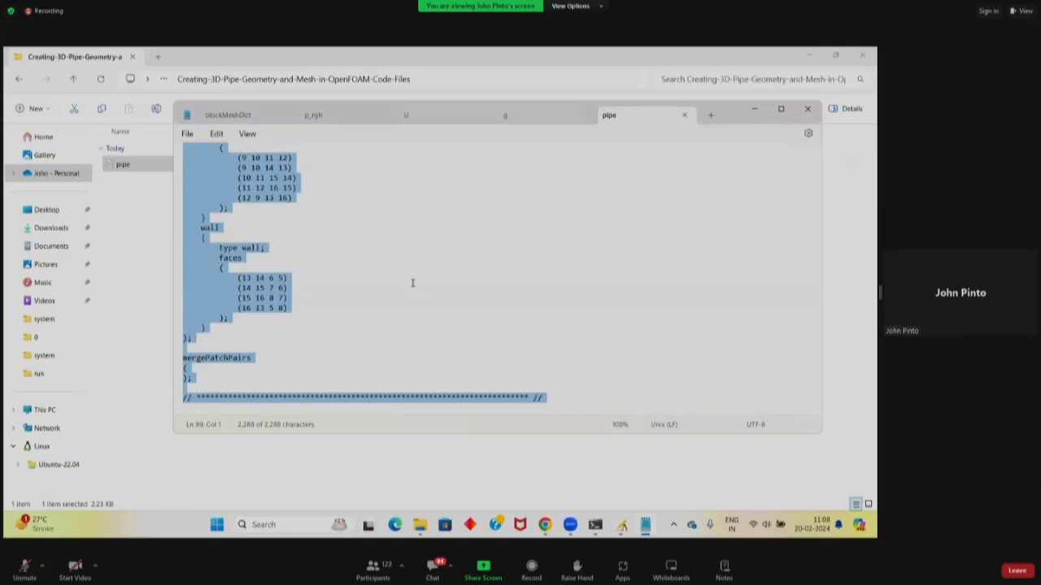
- Compare the cavity-based blockMeshDict open in gedit with the full pipe code in Notepad, from convertToMeters to the closing line
{"action": "left_click", "coordinate": [596, 525]}
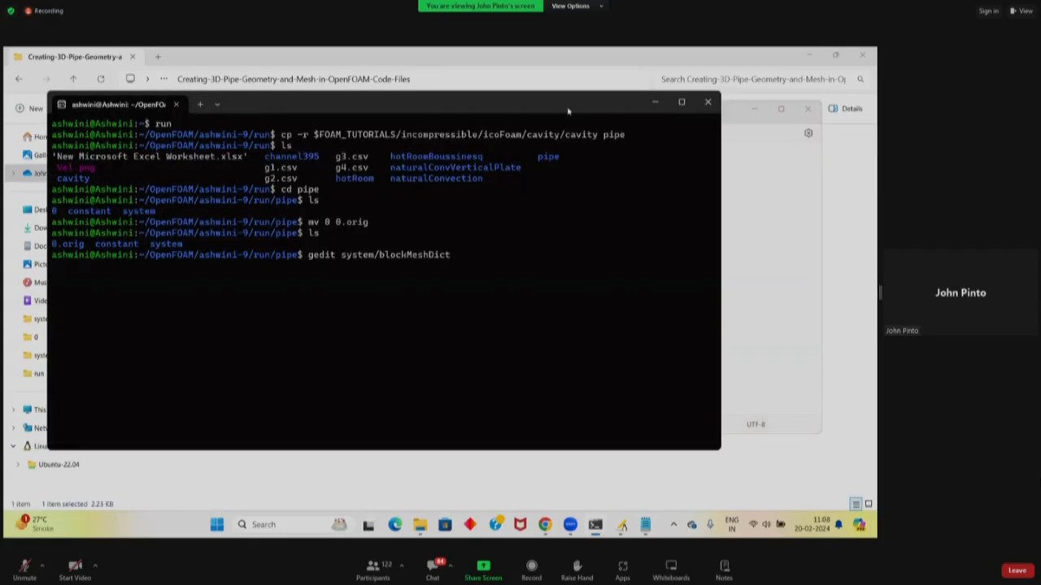
{"action": "mouse_move", "coordinate": [643, 529]}
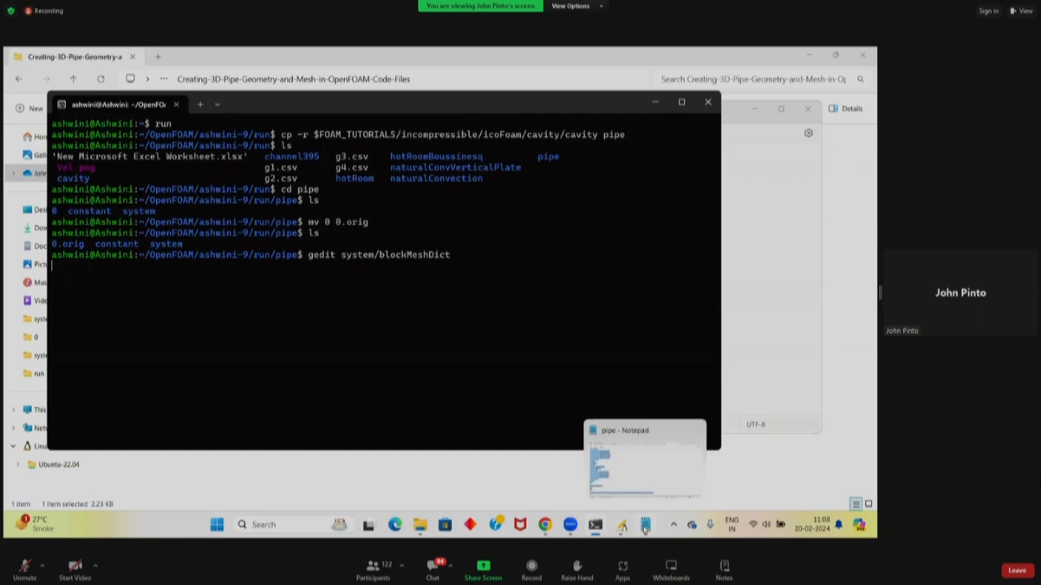
{"action": "key", "text": "Return"}
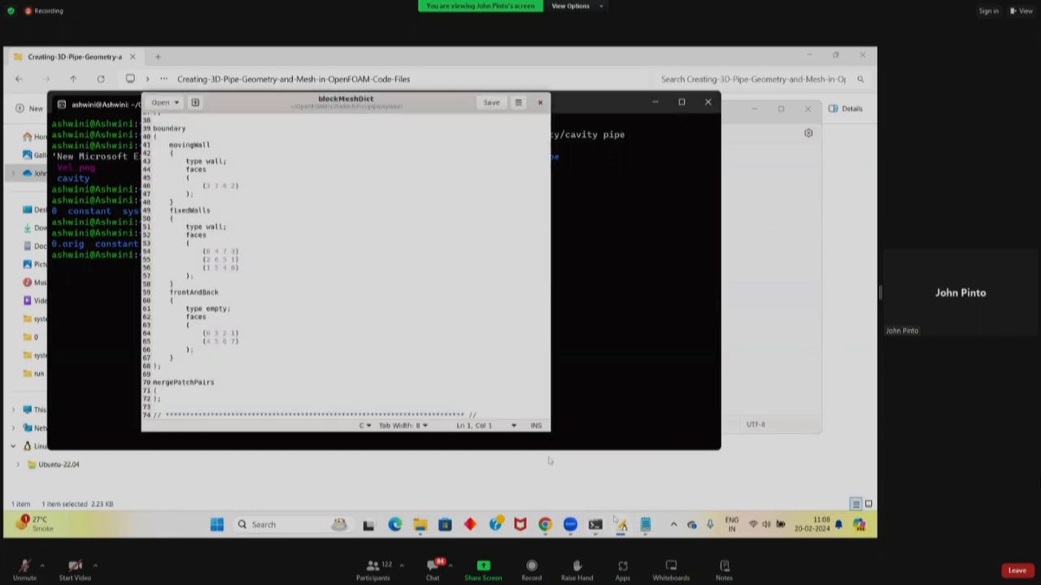
{"action": "scroll", "coordinate": [318, 322], "scroll_direction": "up", "scroll_amount": 12}
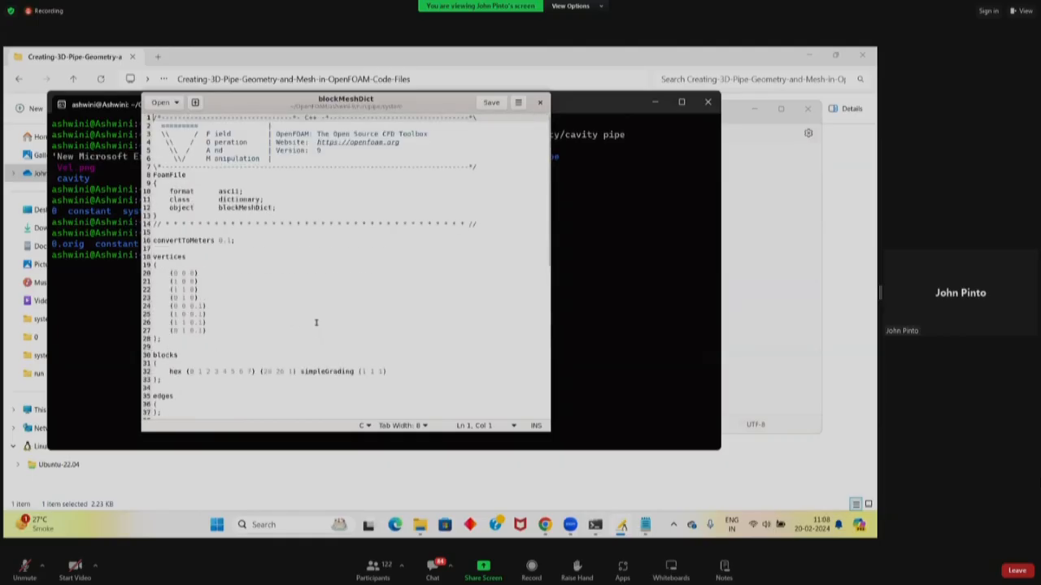
{"action": "left_click", "coordinate": [648, 527]}
{"action": "scroll", "coordinate": [432, 328], "scroll_direction": "up", "scroll_amount": 20}
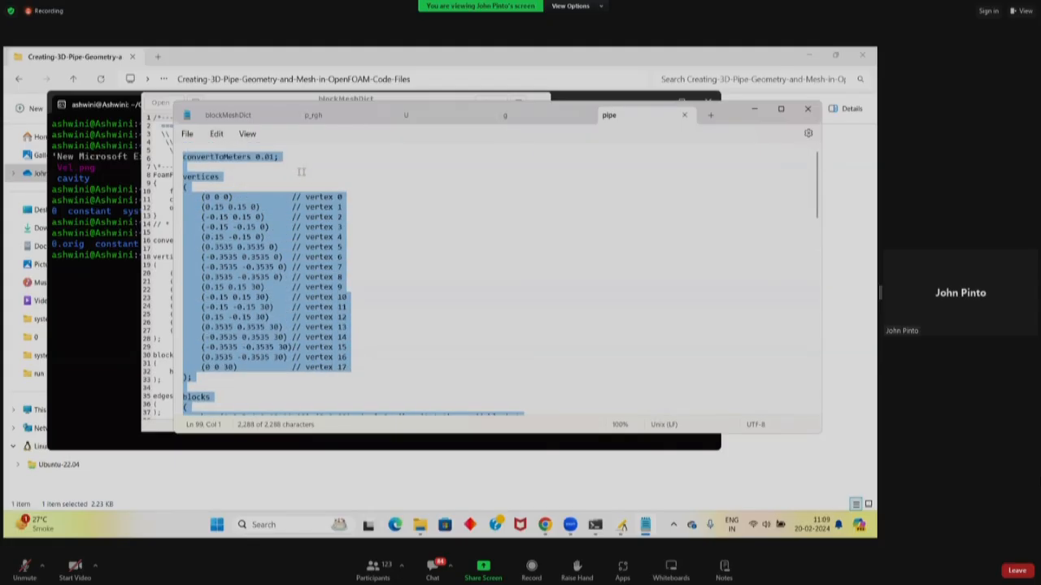
{"action": "scroll", "coordinate": [329, 180], "scroll_direction": "down", "scroll_amount": 20}
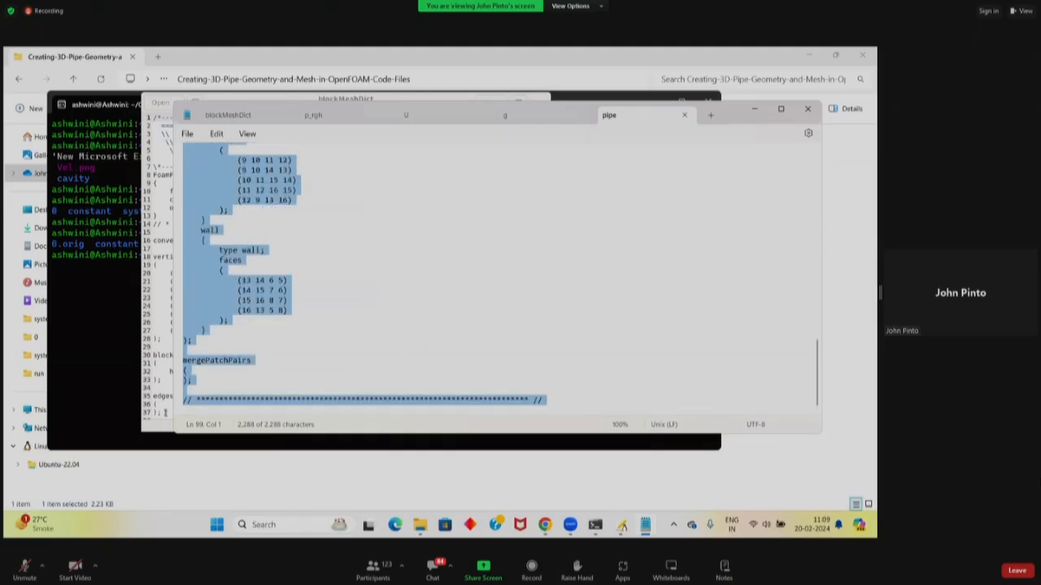
- Replace everything in gedit's blockMeshDict from the convertToMeters line to the end with the copied pipe code, keeping the FoamFile header
{"action": "left_click", "coordinate": [165, 412]}
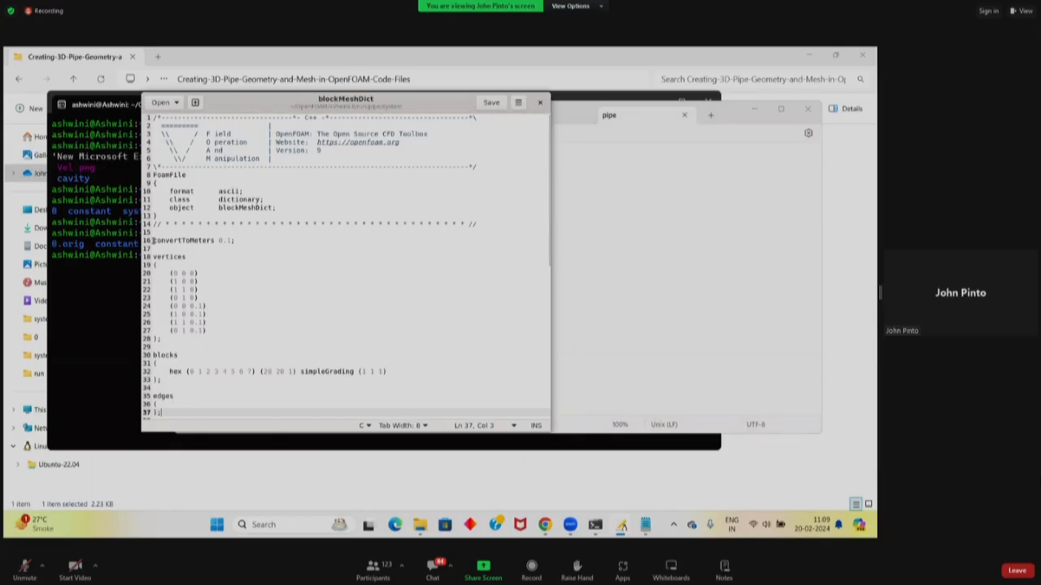
{"action": "left_click_drag", "start_coordinate": [189, 276], "coordinate": [500, 412]}
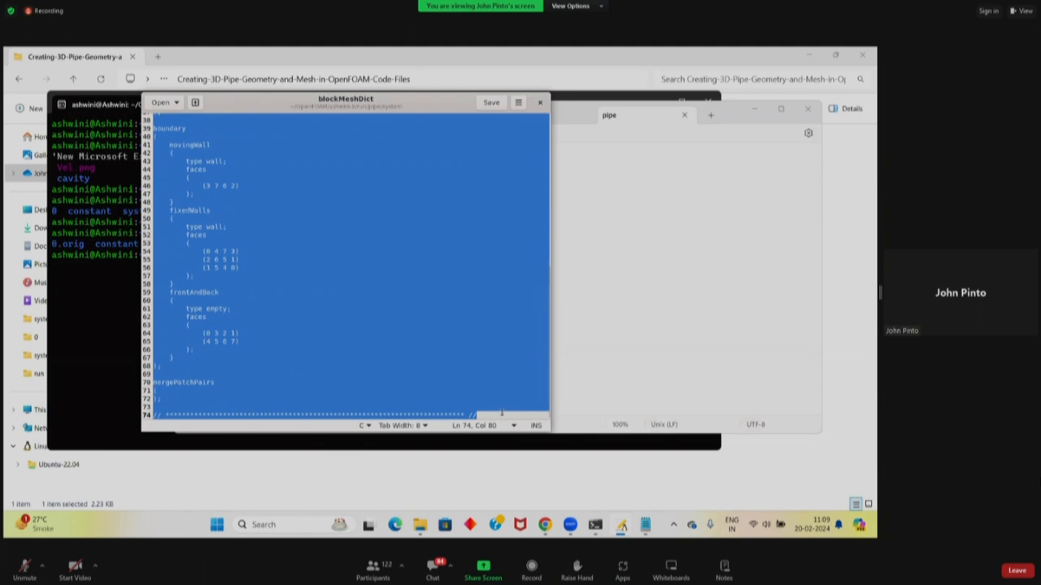
{"action": "key", "text": "Delete"}
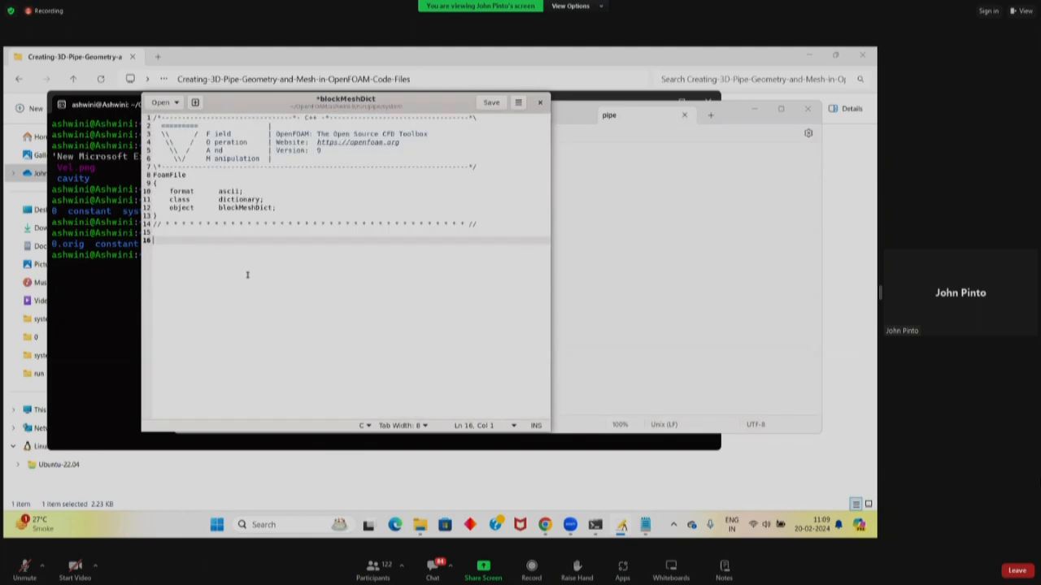
{"action": "key", "text": "ctrl+v"}
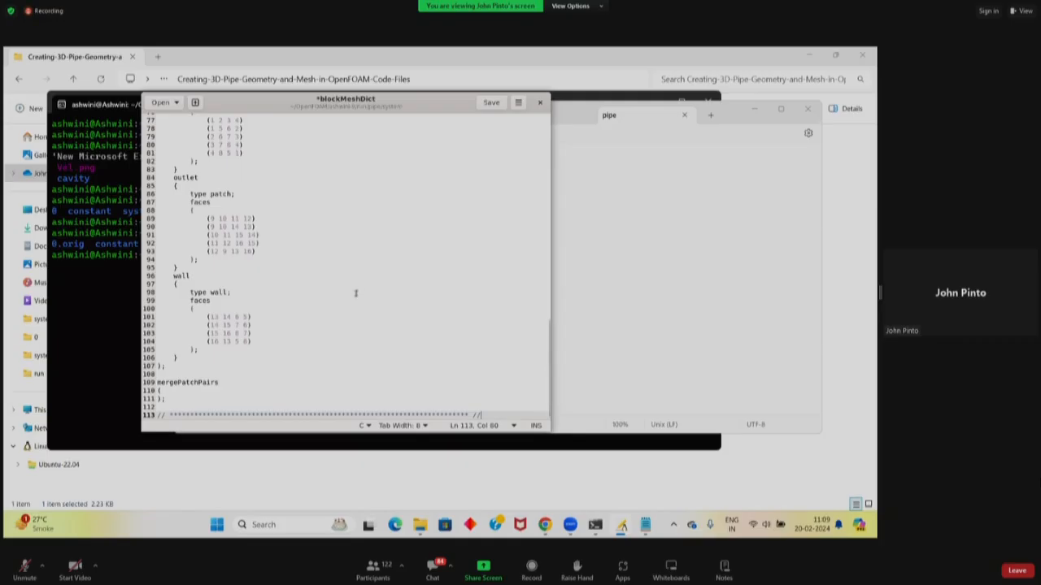
- Review the pasted vertices, blocks, arc edges and inlet, outlet and wall boundaries, and save blockMeshDict
{"action": "scroll", "coordinate": [355, 293], "scroll_direction": "up", "scroll_amount": 6}
{"action": "scroll", "coordinate": [354, 294], "scroll_direction": "up", "scroll_amount": 15}
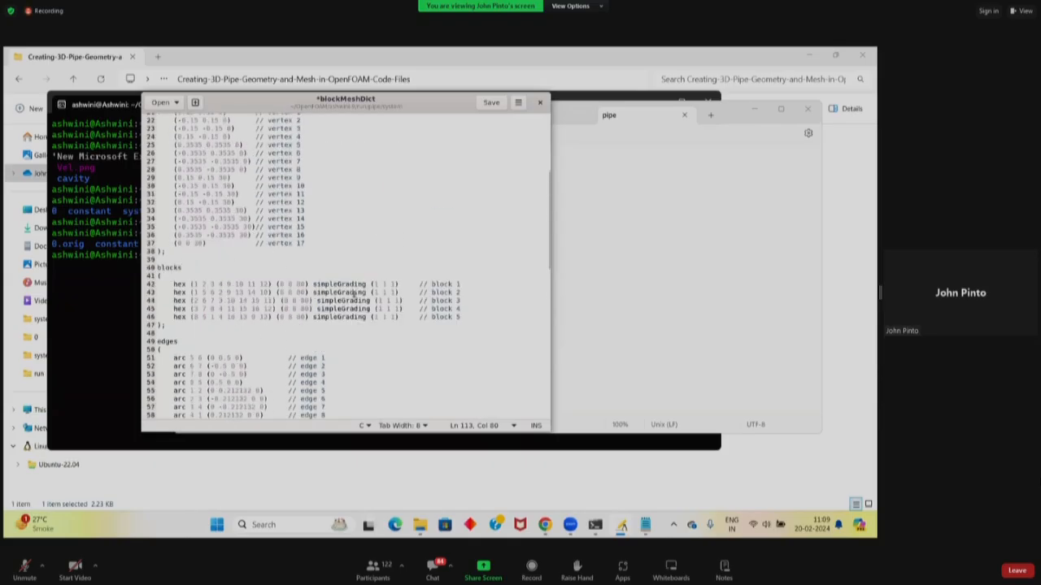
{"action": "scroll", "coordinate": [354, 294], "scroll_direction": "up", "scroll_amount": 4}
{"action": "scroll", "coordinate": [354, 295], "scroll_direction": "down", "scroll_amount": 4}
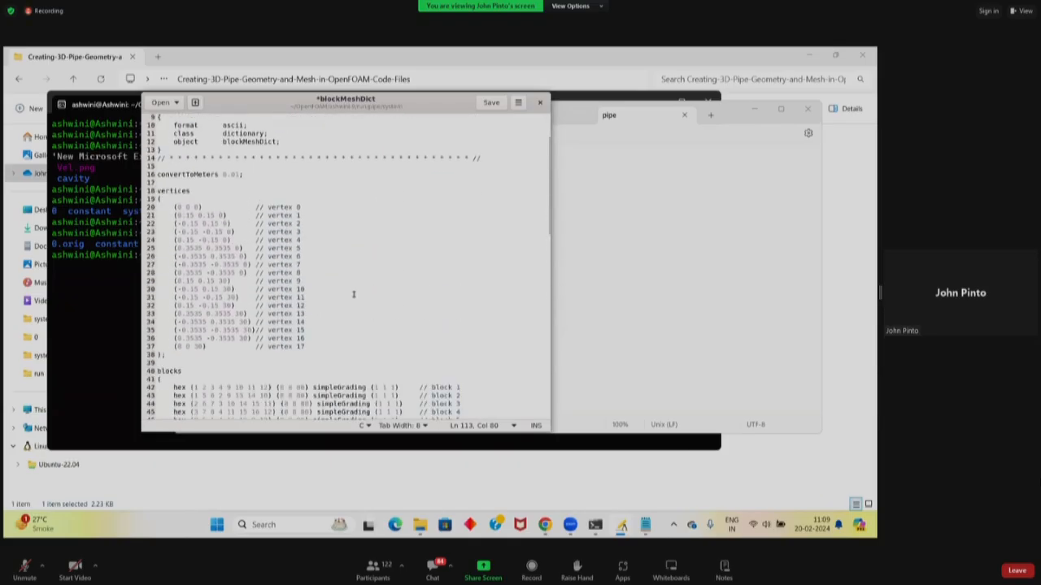
{"action": "scroll", "coordinate": [354, 294], "scroll_direction": "down", "scroll_amount": 10}
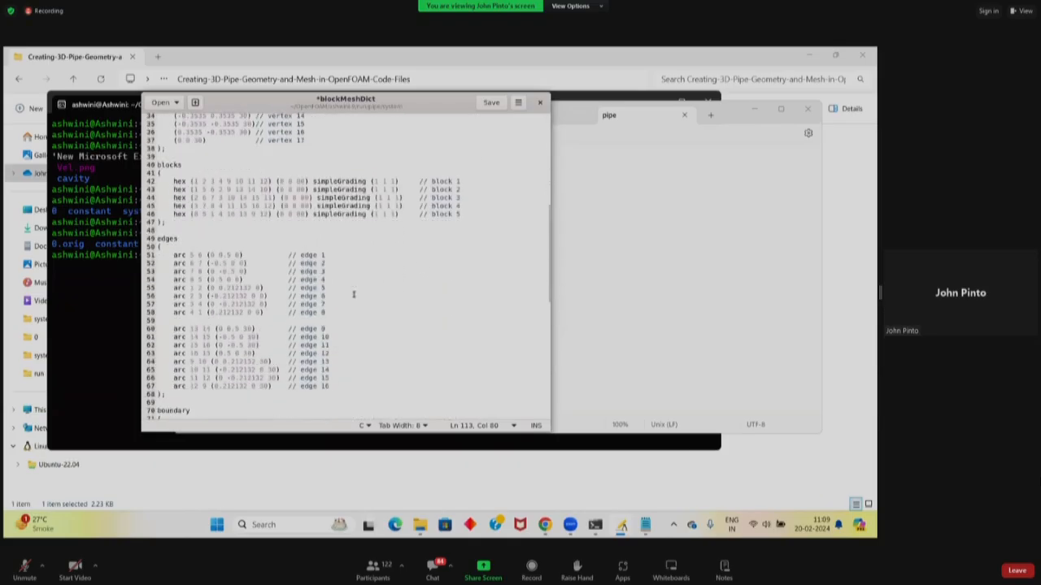
{"action": "scroll", "coordinate": [353, 294], "scroll_direction": "down", "scroll_amount": 6}
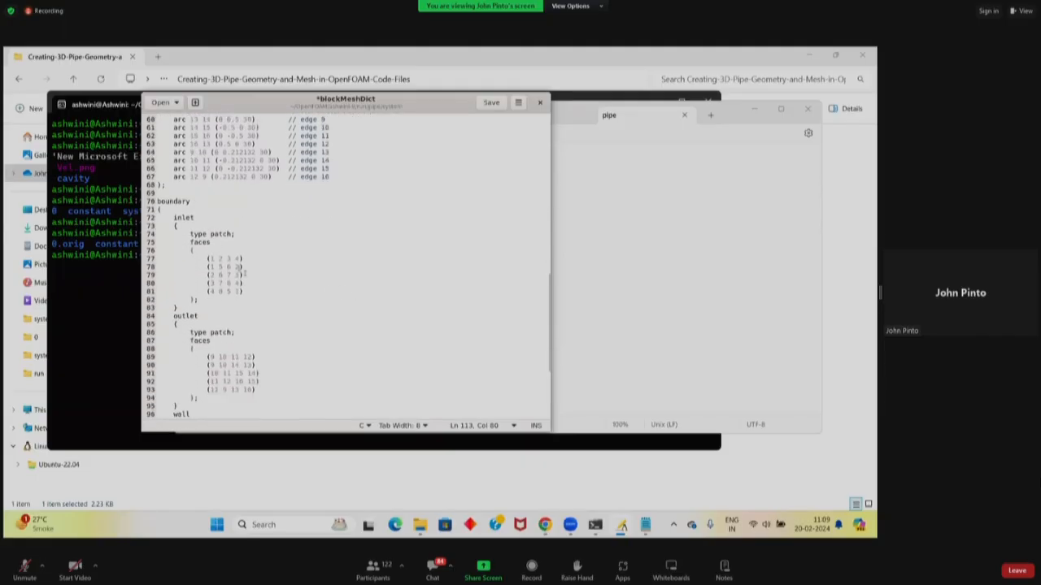
{"action": "scroll", "coordinate": [332, 317], "scroll_direction": "down", "scroll_amount": 6}
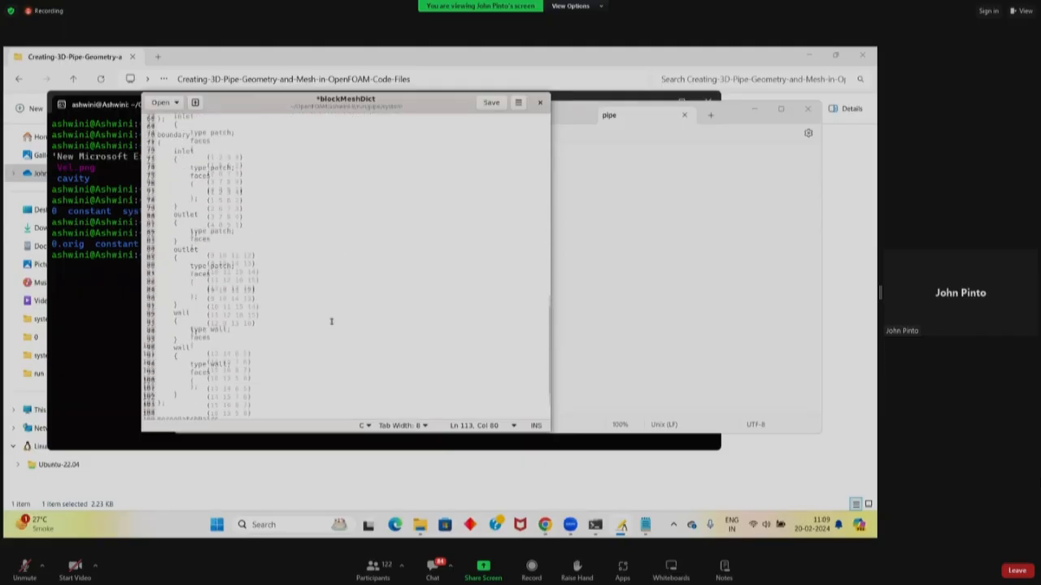
{"action": "scroll", "coordinate": [332, 318], "scroll_direction": "up", "scroll_amount": 20}
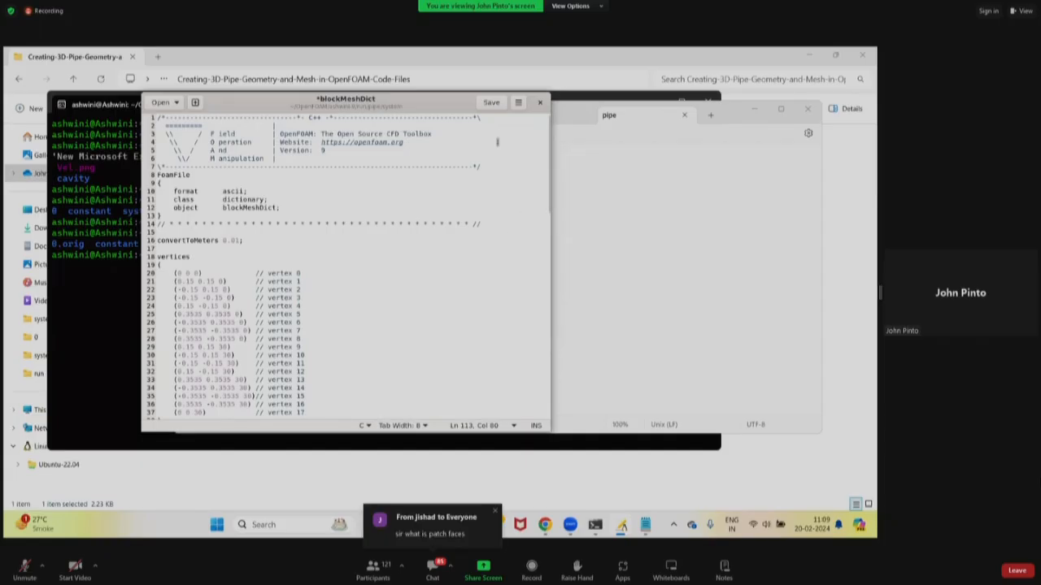
{"action": "left_click", "coordinate": [491, 103]}
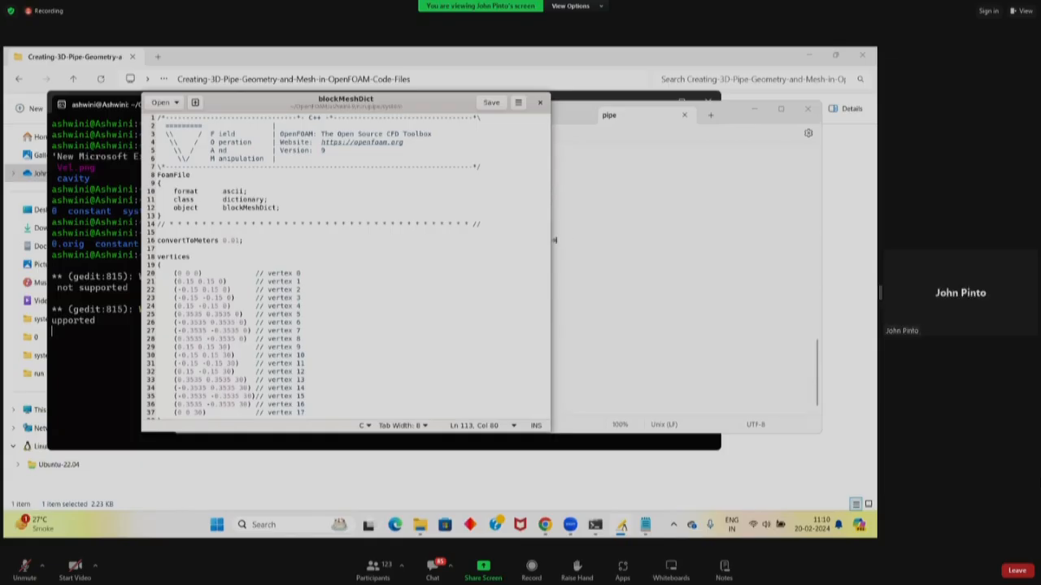
- Switch to the terminal and highlight the cp command that copies the cavity tutorial and the pipe directory in the listing
{"action": "left_click", "coordinate": [73, 386]}
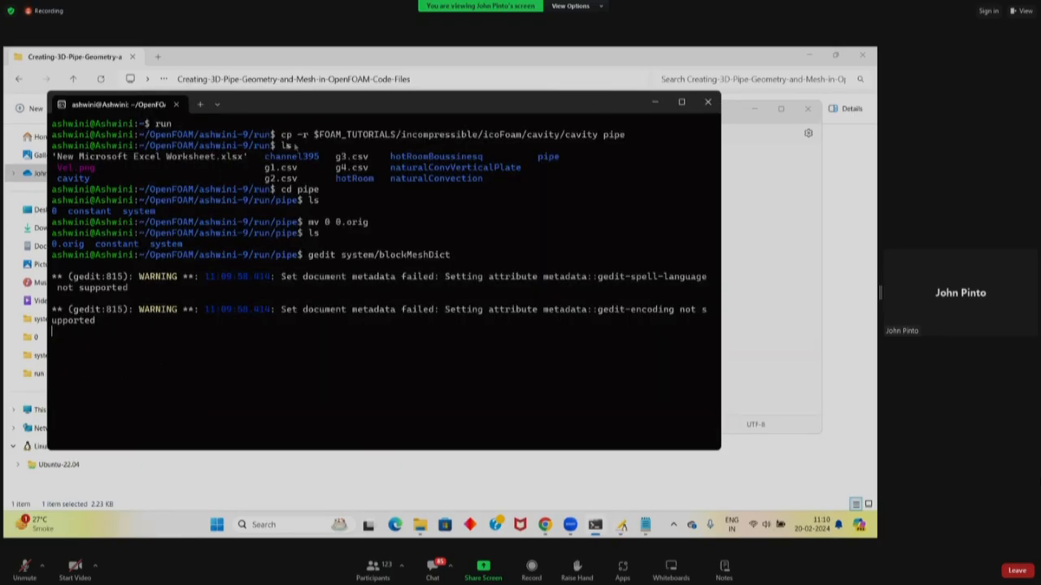
{"action": "left_click_drag", "start_coordinate": [281, 135], "coordinate": [594, 140]}
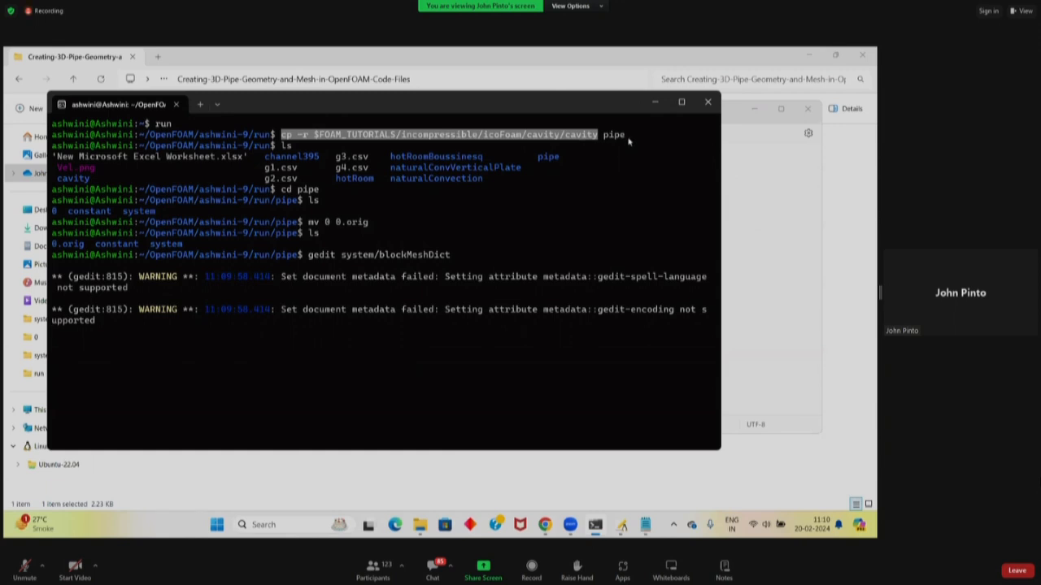
{"action": "left_click", "coordinate": [629, 139]}
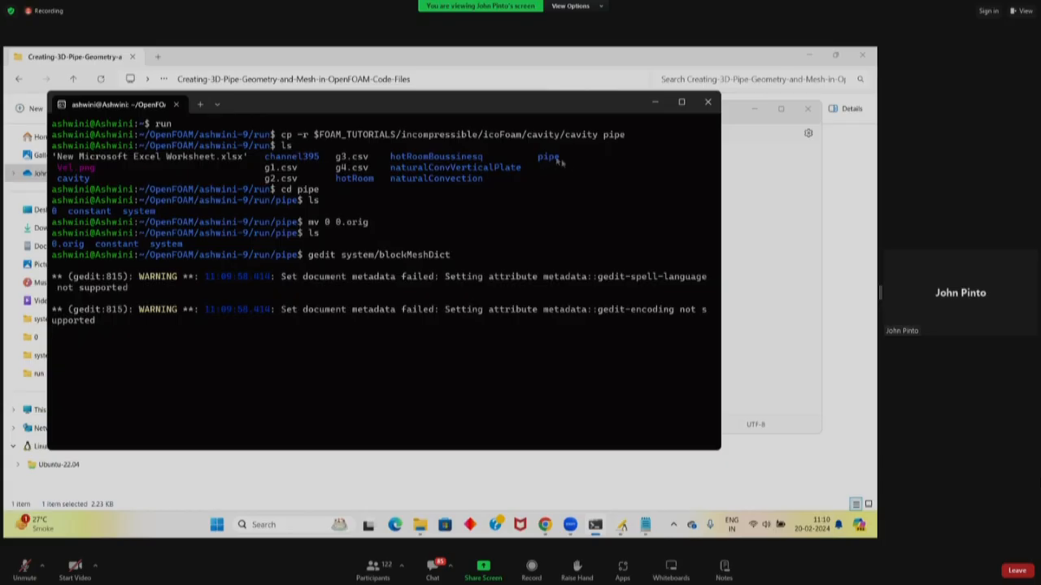
{"action": "left_click_drag", "start_coordinate": [562, 160], "coordinate": [537, 160]}
{"action": "left_click", "coordinate": [530, 193]}
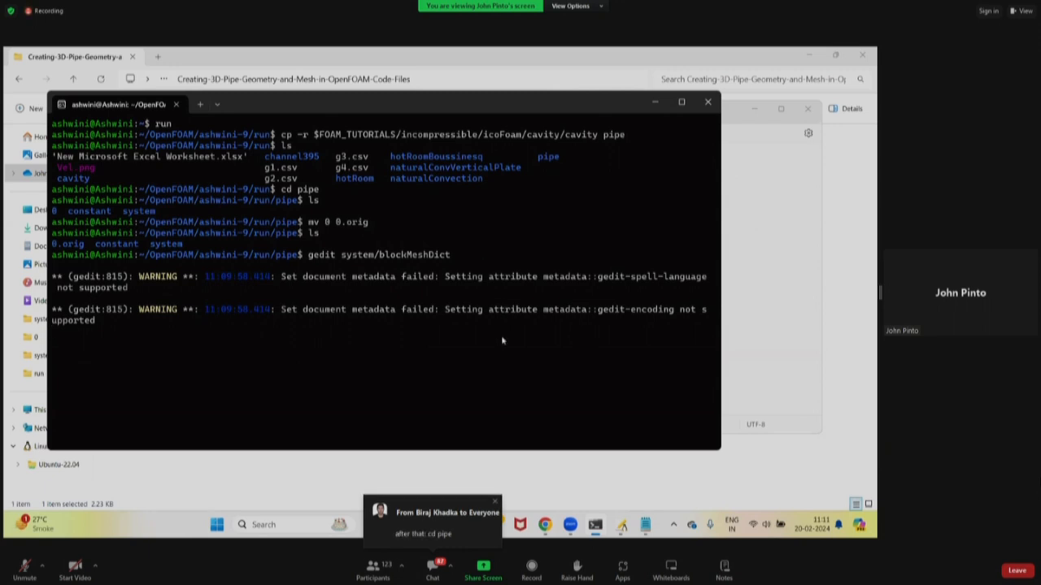
- Switch to Chrome and show the Code files section with pipe.txt on the Creating 3D Pipe Geometry and Mesh in OpenFOAM page
{"action": "left_click", "coordinate": [526, 477]}
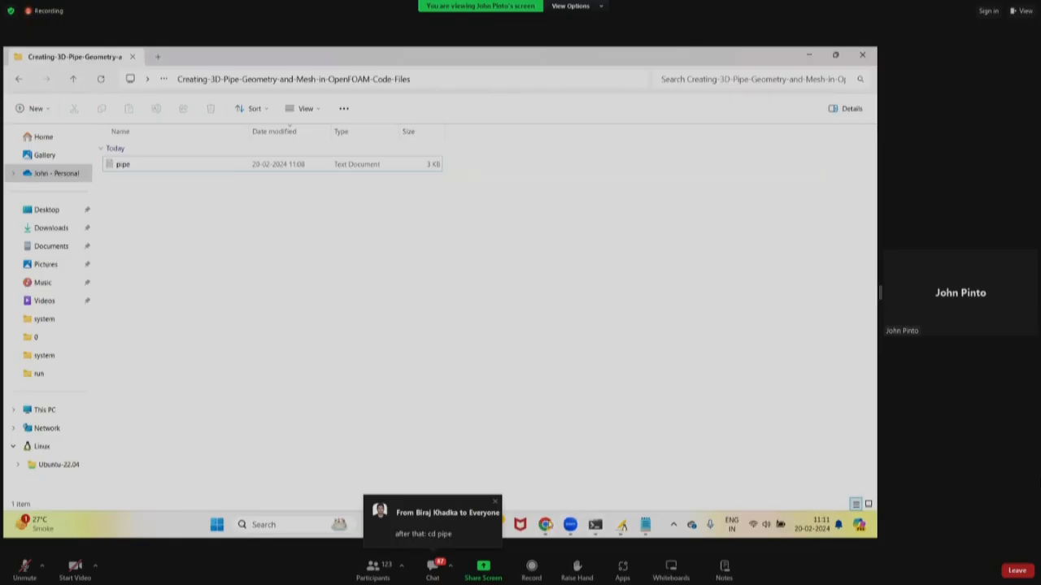
{"action": "left_click", "coordinate": [544, 524]}
{"action": "scroll", "coordinate": [377, 375], "scroll_direction": "up", "scroll_amount": 5}
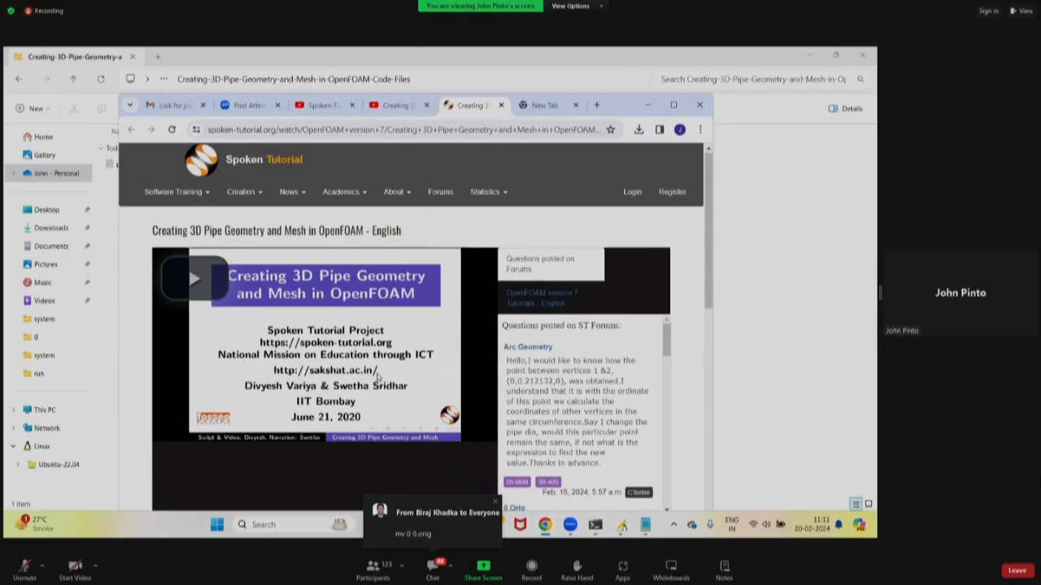
{"action": "scroll", "coordinate": [398, 367], "scroll_direction": "down", "scroll_amount": 3}
{"action": "scroll", "coordinate": [398, 368], "scroll_direction": "up", "scroll_amount": 5}
{"action": "scroll", "coordinate": [554, 257], "scroll_direction": "down", "scroll_amount": 1}
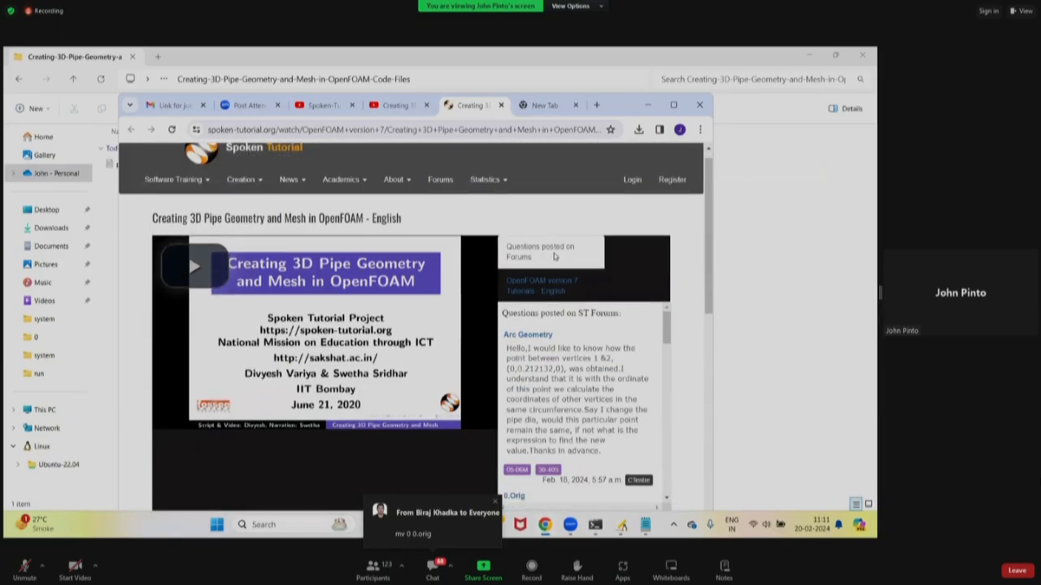
{"action": "scroll", "coordinate": [554, 257], "scroll_direction": "down", "scroll_amount": 3}
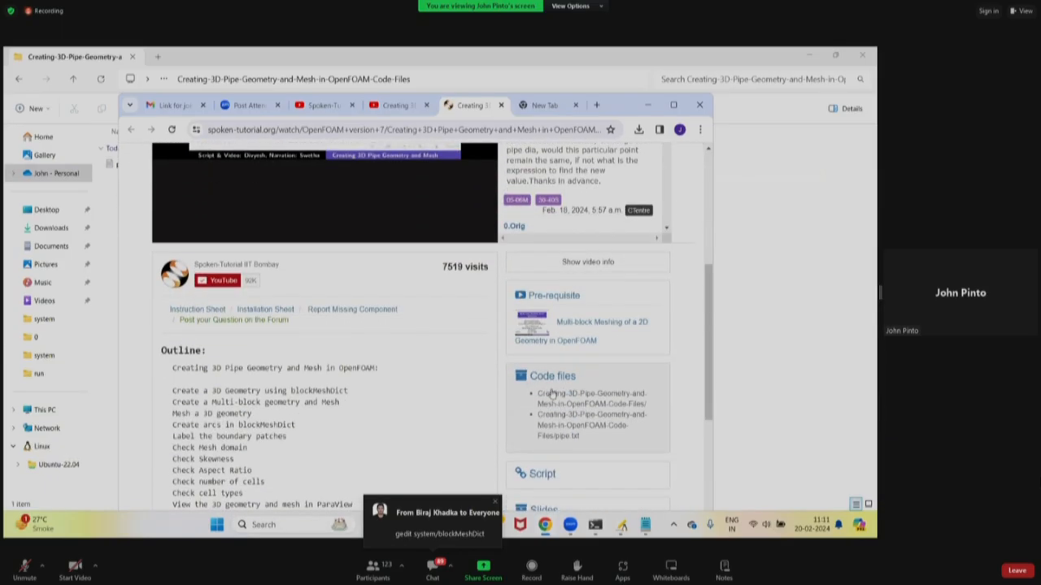
{"action": "scroll", "coordinate": [649, 431], "scroll_direction": "down", "scroll_amount": 1}
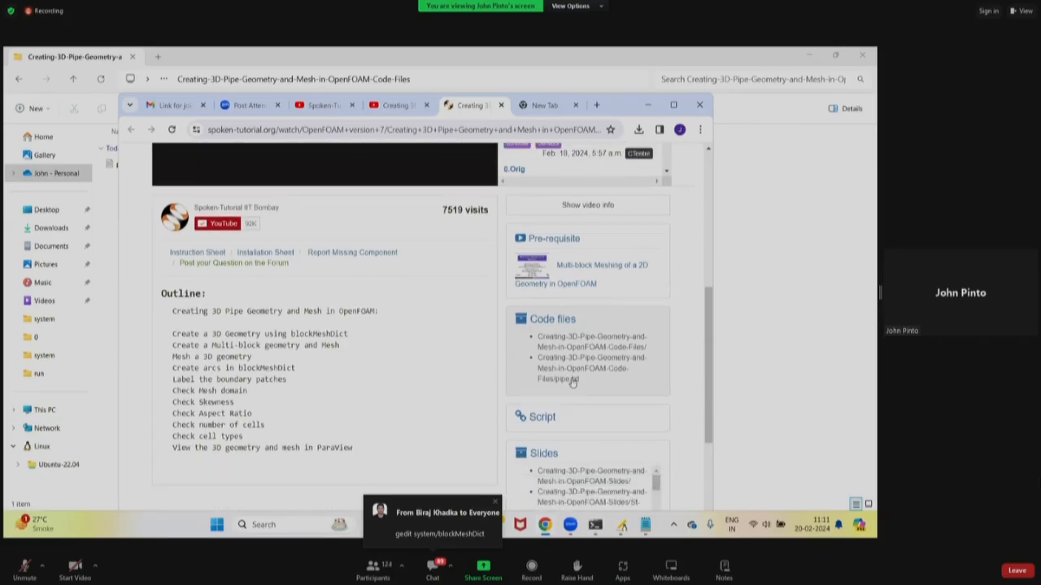
{"action": "left_click", "coordinate": [648, 106]}
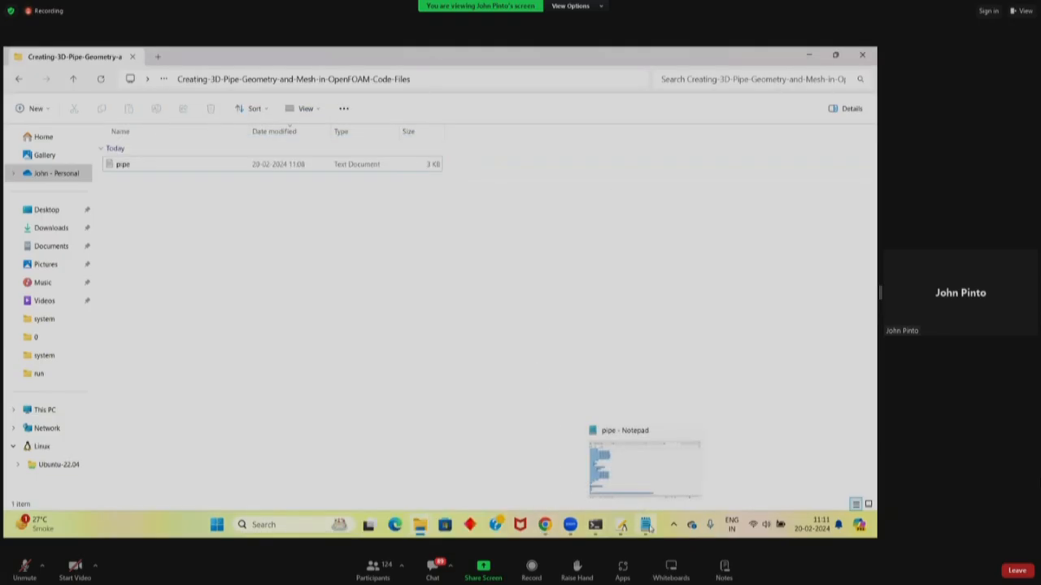
- Show the pipe code in Notepad again and check the matching content of the saved blockMeshDict in gedit
{"action": "left_click", "coordinate": [645, 525]}
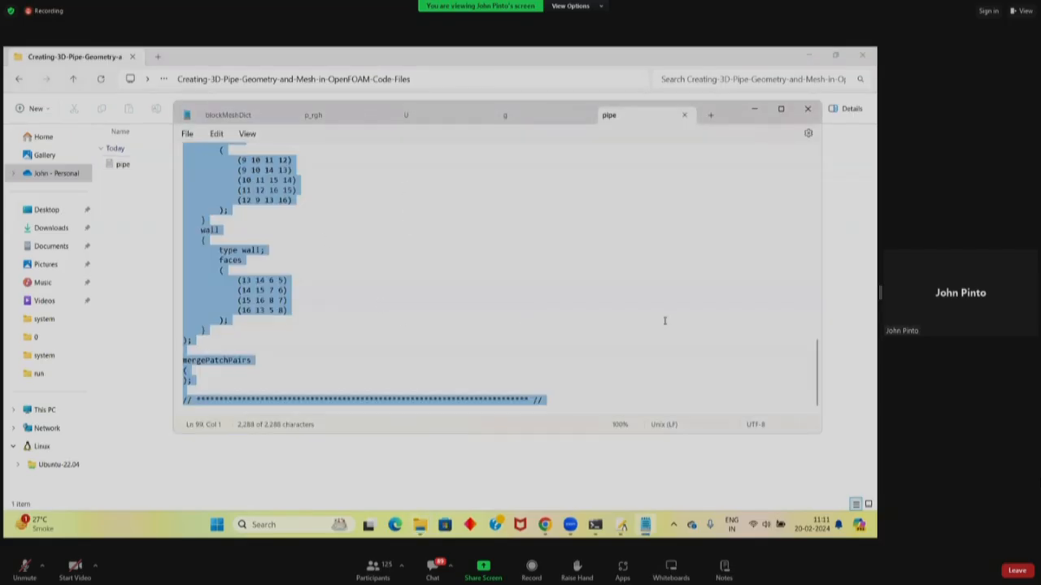
{"action": "left_click", "coordinate": [622, 525]}
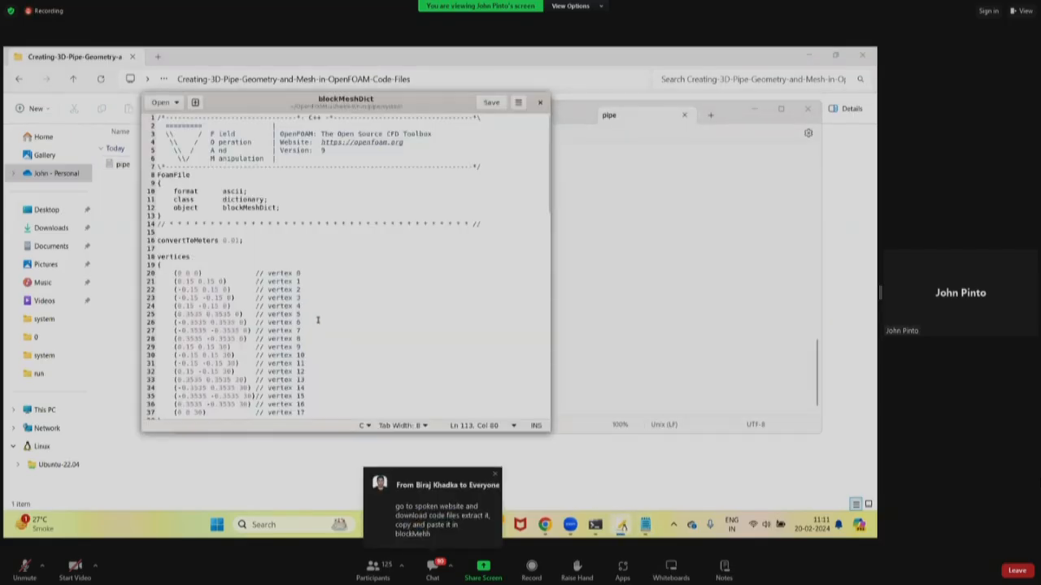
{"action": "scroll", "coordinate": [319, 323], "scroll_direction": "down", "scroll_amount": 4}
{"action": "scroll", "coordinate": [318, 323], "scroll_direction": "up", "scroll_amount": 4}
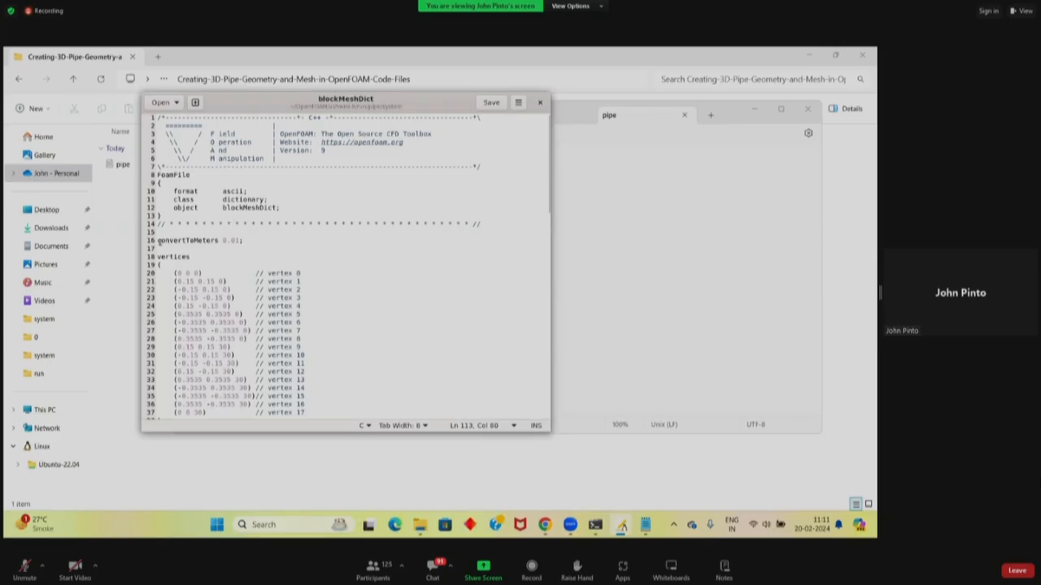
- Check the vertices, blocks and arc edges in blockMeshDict once more, then save and close the file
{"action": "scroll", "coordinate": [364, 324], "scroll_direction": "down", "scroll_amount": 15}
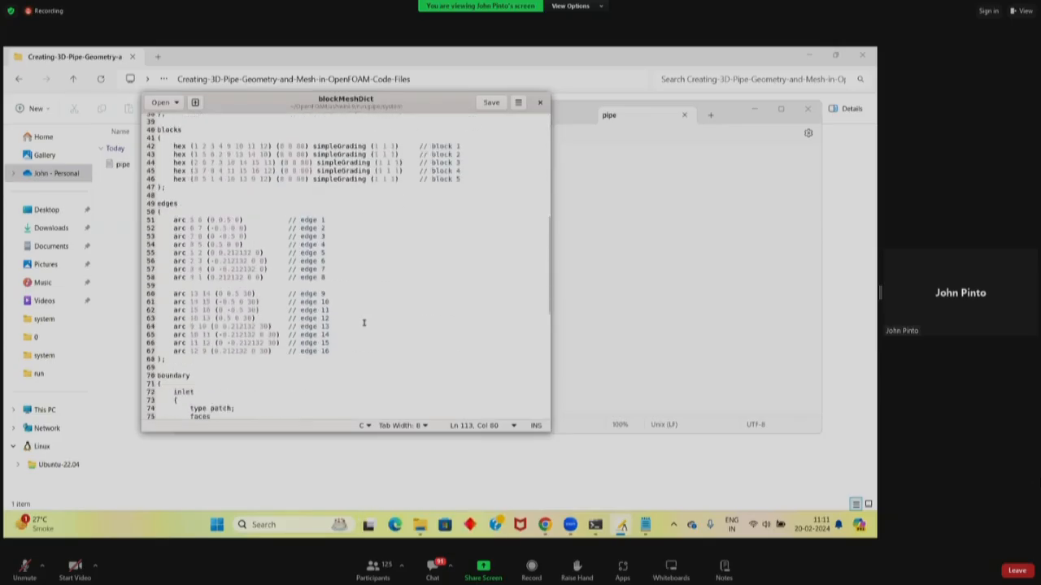
{"action": "scroll", "coordinate": [364, 324], "scroll_direction": "up", "scroll_amount": 15}
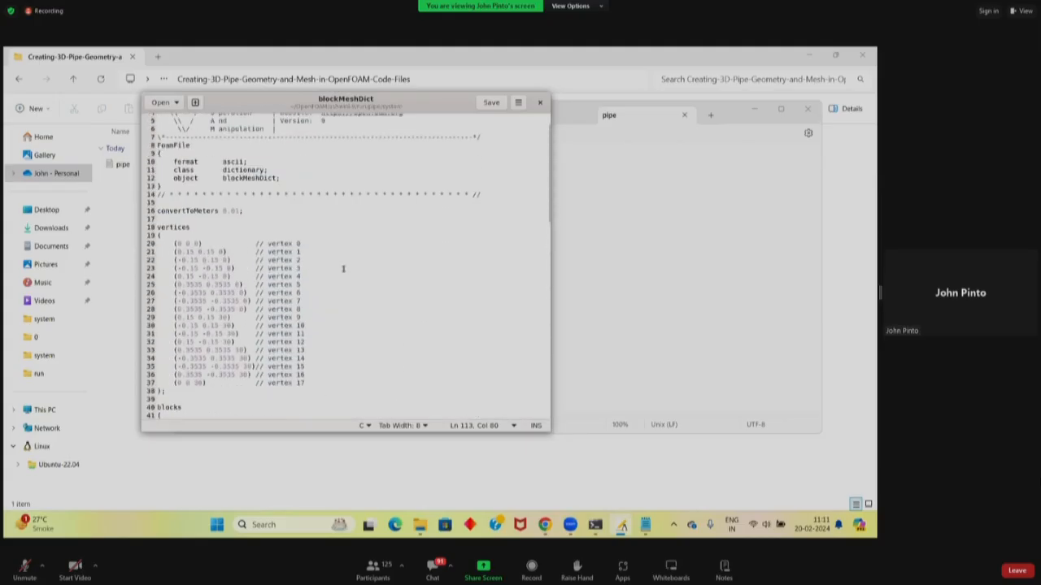
{"action": "scroll", "coordinate": [343, 269], "scroll_direction": "up", "scroll_amount": 2}
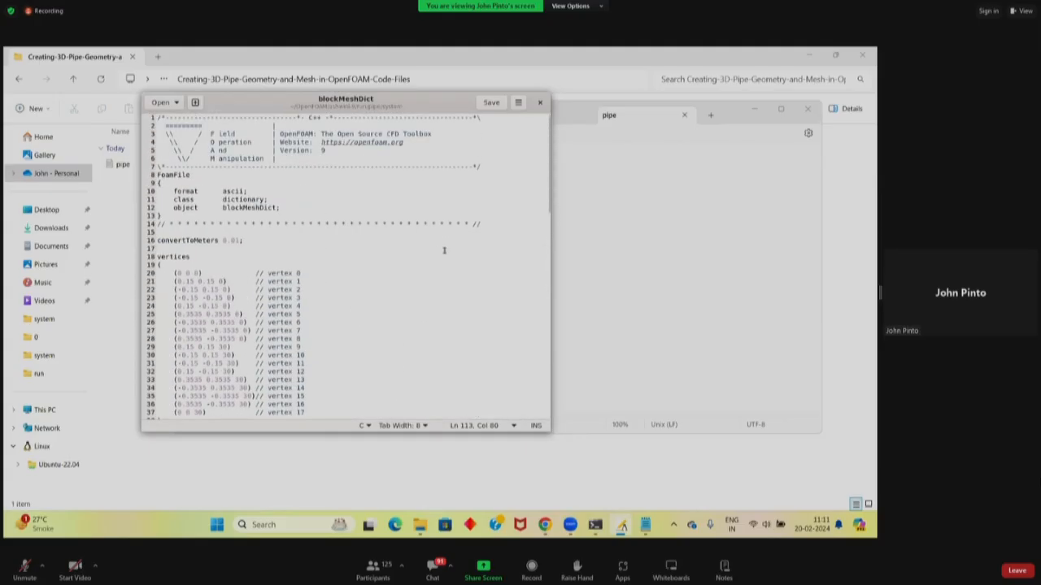
{"action": "left_click", "coordinate": [488, 103]}
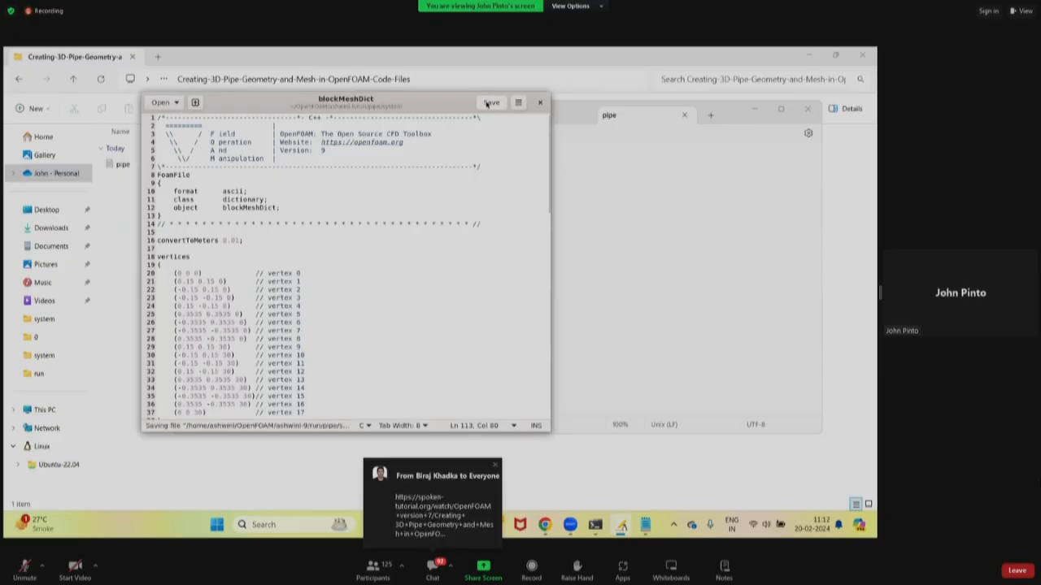
{"action": "left_click", "coordinate": [539, 103]}
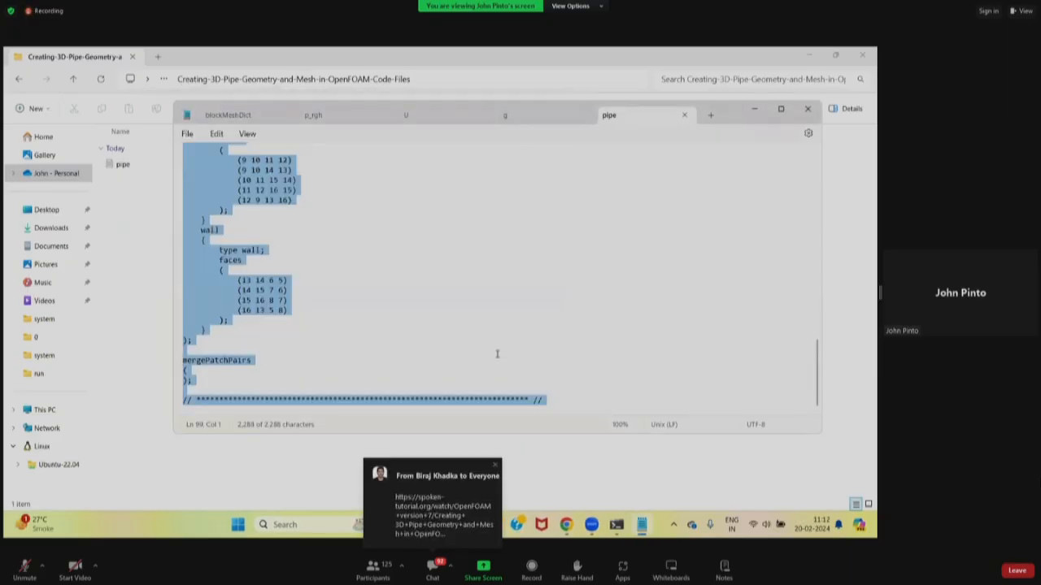
- Switch to the terminal and run blockMesh in the pipe case directory to generate the mesh
{"action": "left_click", "coordinate": [616, 524]}
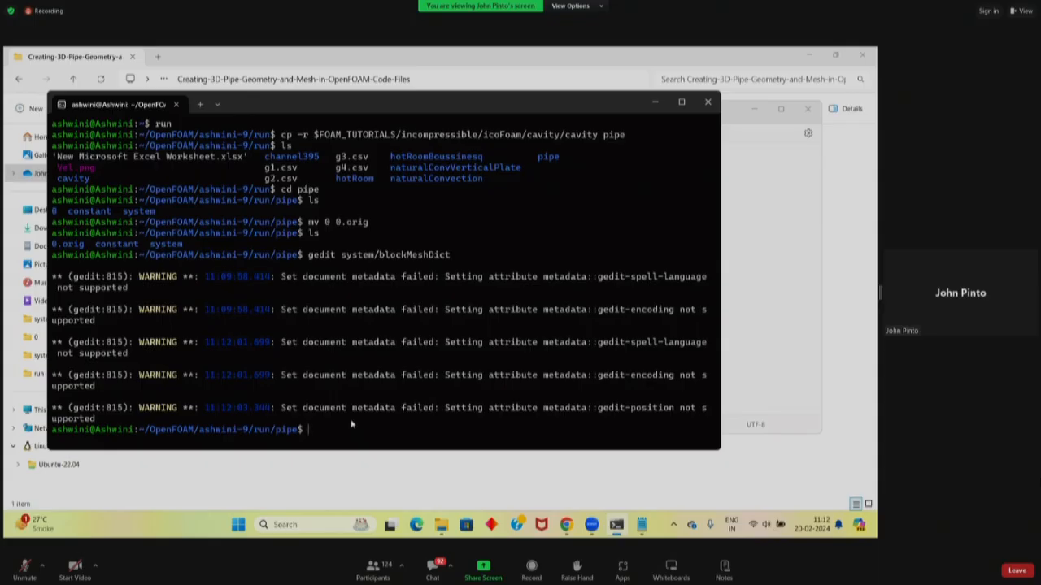
{"action": "type", "text": "blockMesh"}
{"action": "key", "text": "Return"}
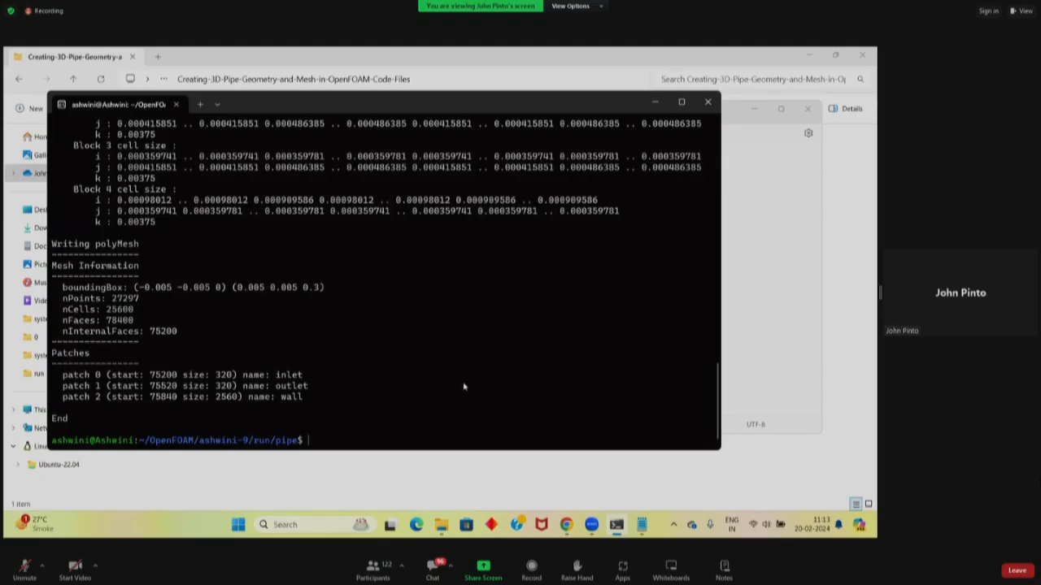
{"action": "type", "text": "cd pipe"}
{"action": "key", "text": "BackSpace"}
{"action": "key", "text": "BackSpace"}
{"action": "key", "text": "BackSpace"}
{"action": "key", "text": "BackSpace"}
{"action": "key", "text": "BackSpace"}
{"action": "key", "text": "BackSpace"}
{"action": "key", "text": "BackSpace"}
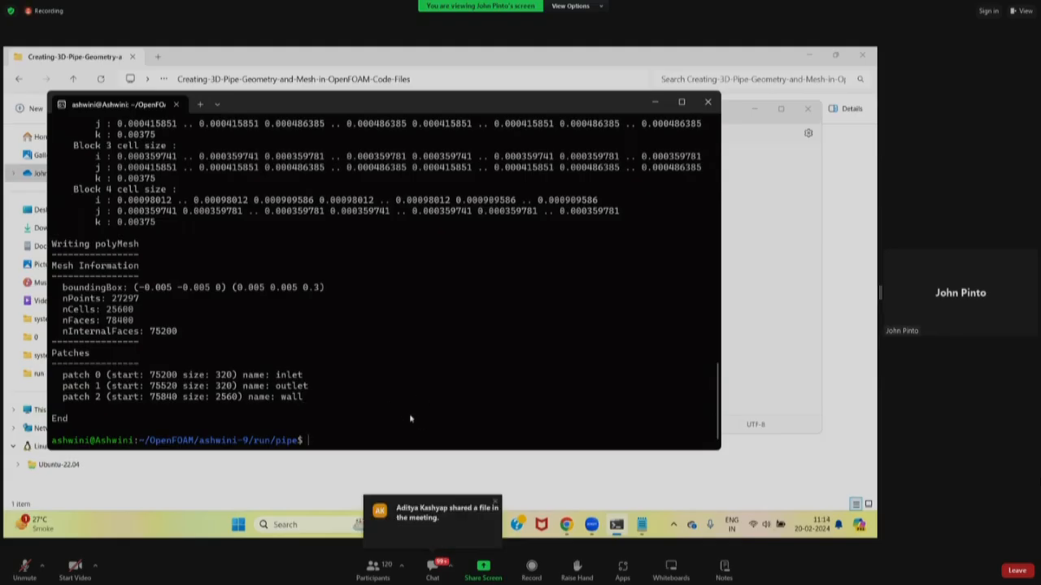
- Return to the start of the terminal session and highlight the run command and the cavity tutorial path and pipe name in the cp command
{"action": "scroll", "coordinate": [409, 417], "scroll_direction": "up", "scroll_amount": 6}
{"action": "scroll", "coordinate": [408, 413], "scroll_direction": "up", "scroll_amount": 20}
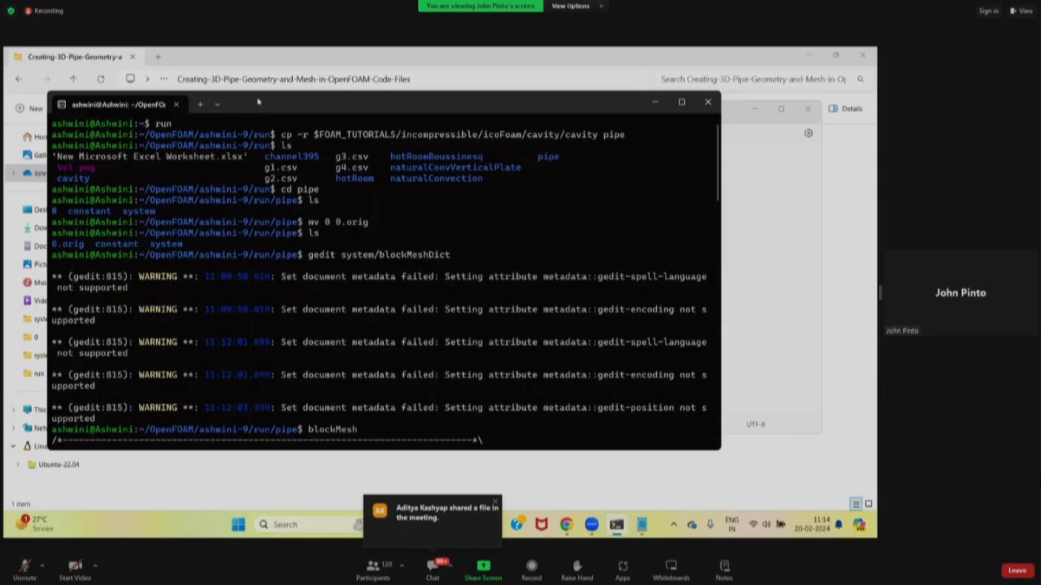
{"action": "left_click_drag", "start_coordinate": [183, 125], "coordinate": [154, 125]}
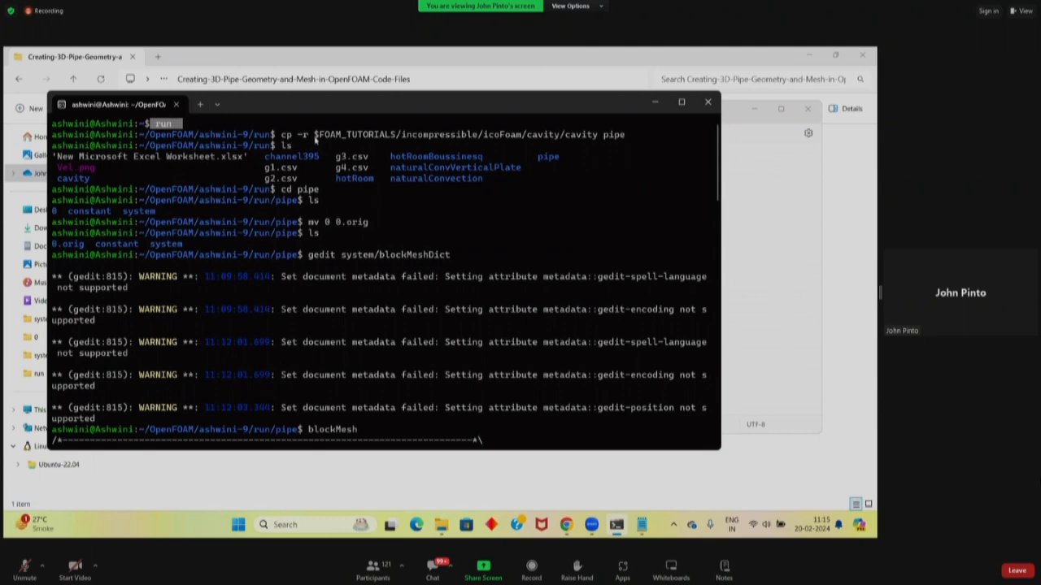
{"action": "left_click_drag", "start_coordinate": [314, 137], "coordinate": [625, 137]}
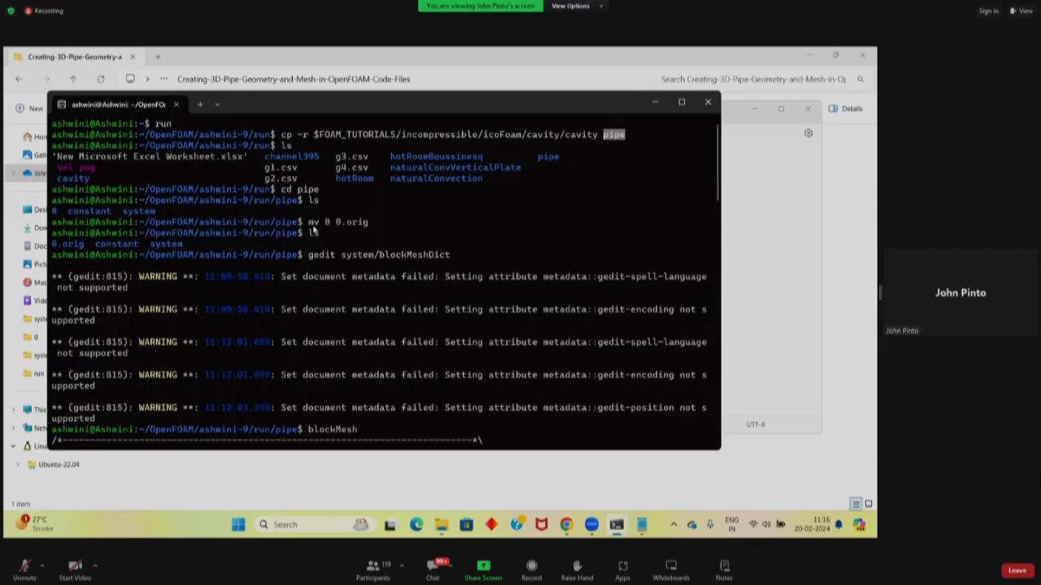
- Highlight the mv 0 0.orig command that renames the 0 directory in the pipe case
{"action": "left_click_drag", "start_coordinate": [303, 222], "coordinate": [368, 227]}
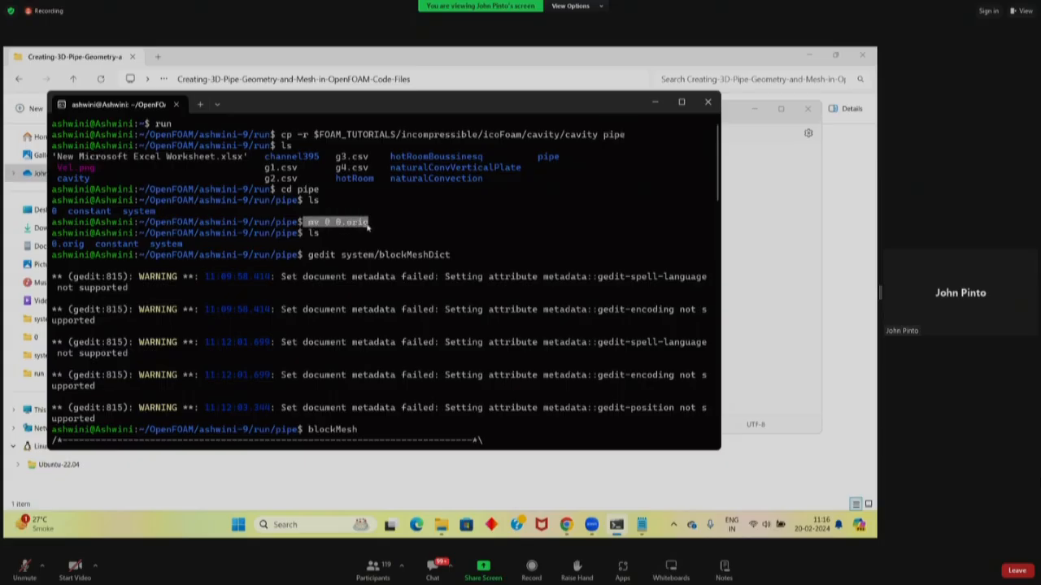
{"action": "left_click", "coordinate": [397, 225]}
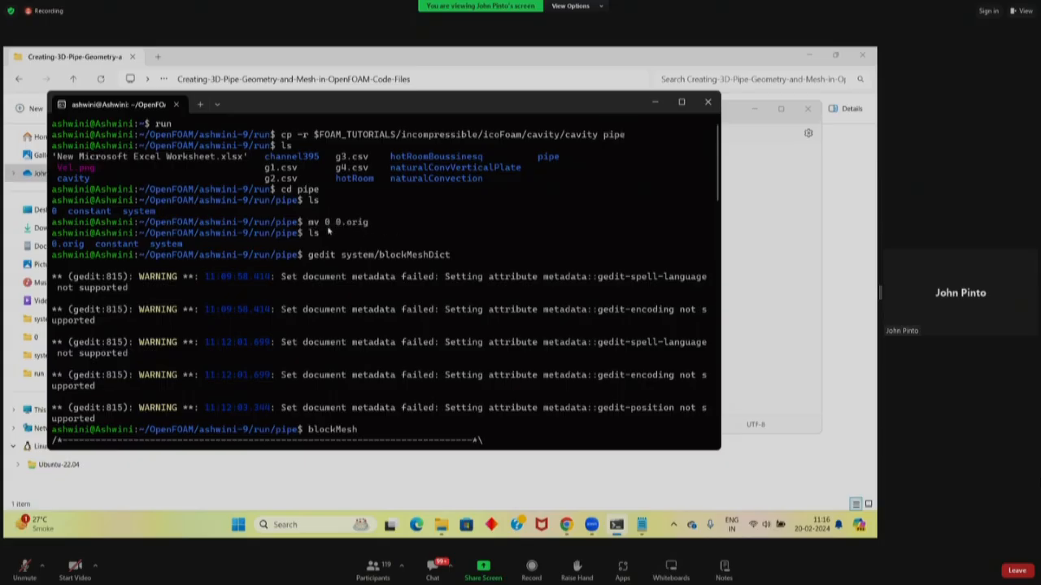
{"action": "left_click_drag", "start_coordinate": [373, 227], "coordinate": [312, 228]}
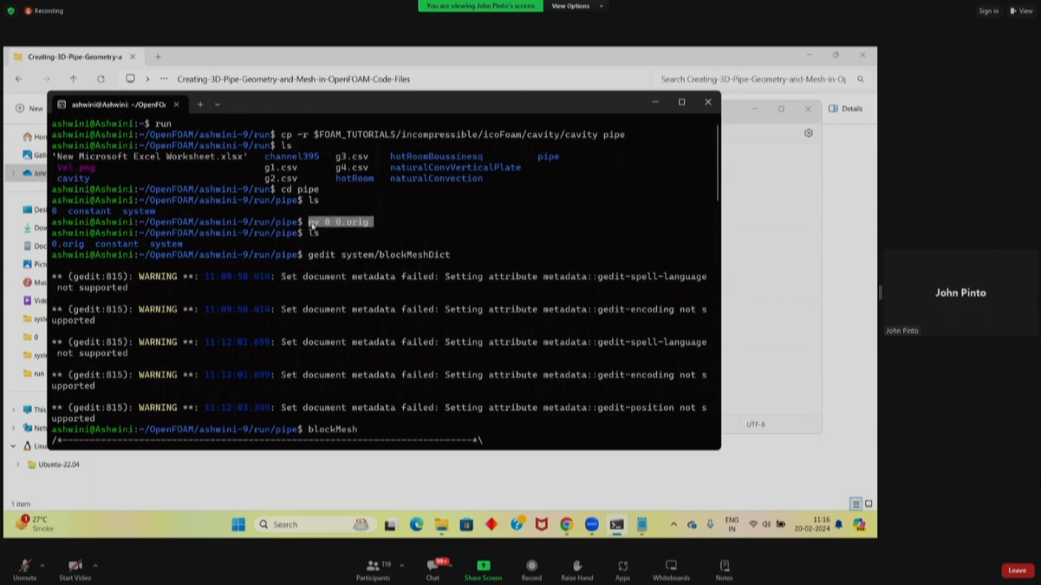
{"action": "left_click", "coordinate": [324, 236]}
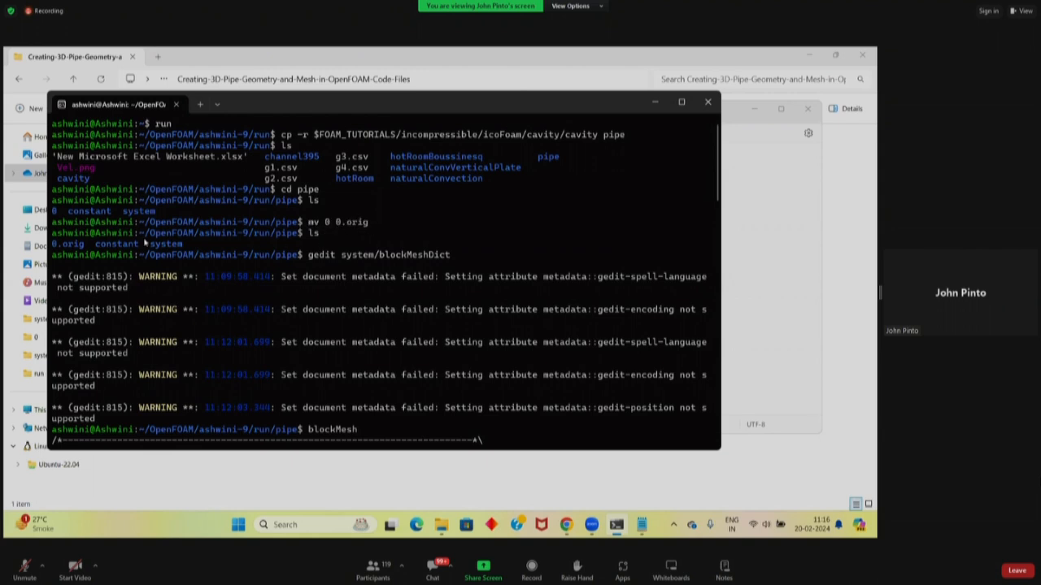
- Highlight the directory listings before and after the rename and the gedit system/blockMeshDict command
{"action": "left_click_drag", "start_coordinate": [160, 214], "coordinate": [51, 217]}
{"action": "left_click_drag", "start_coordinate": [189, 248], "coordinate": [55, 247]}
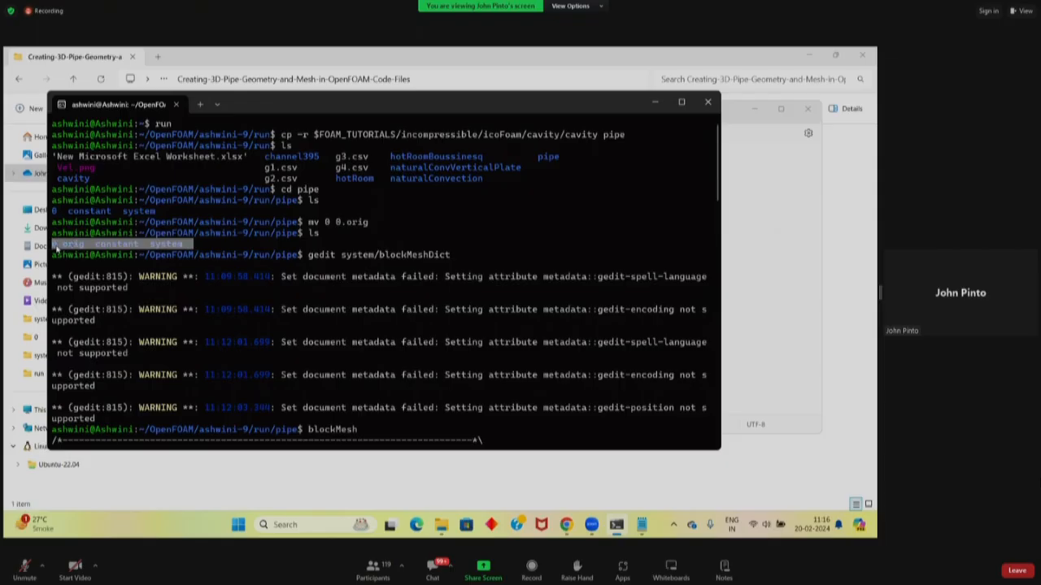
{"action": "left_click", "coordinate": [366, 247]}
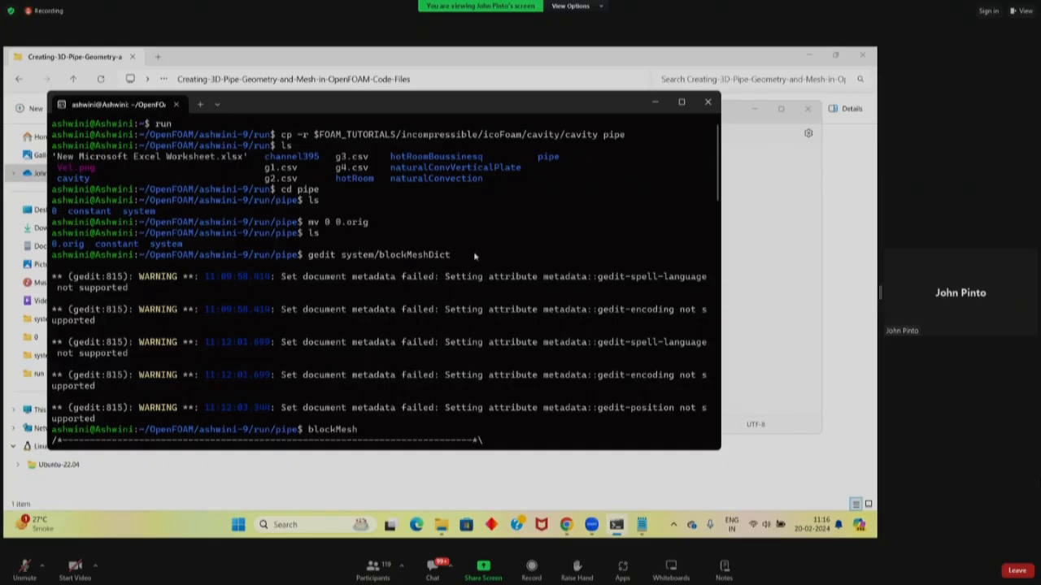
{"action": "left_click_drag", "start_coordinate": [454, 256], "coordinate": [309, 257]}
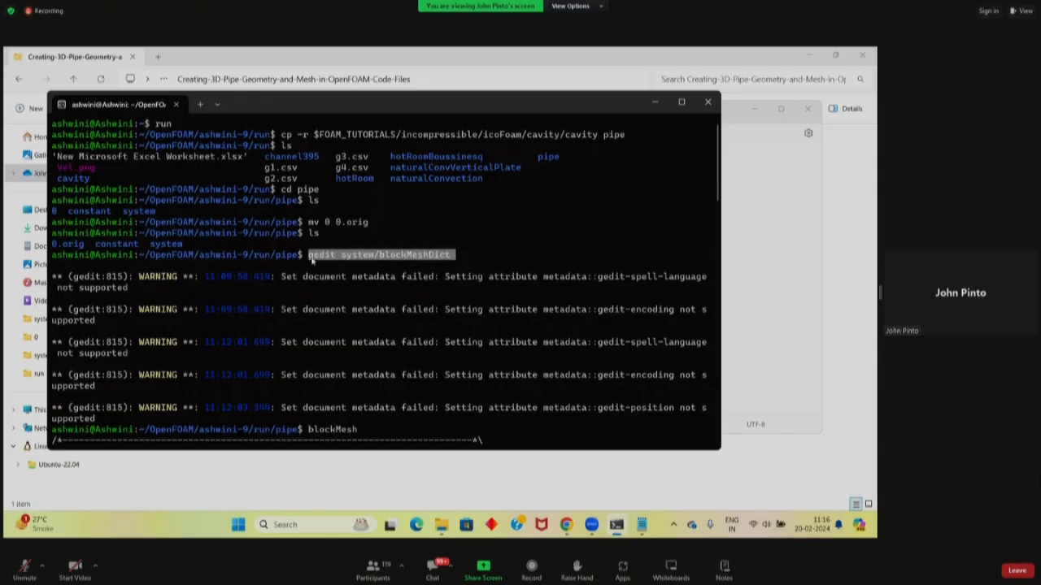
{"action": "left_click", "coordinate": [486, 257]}
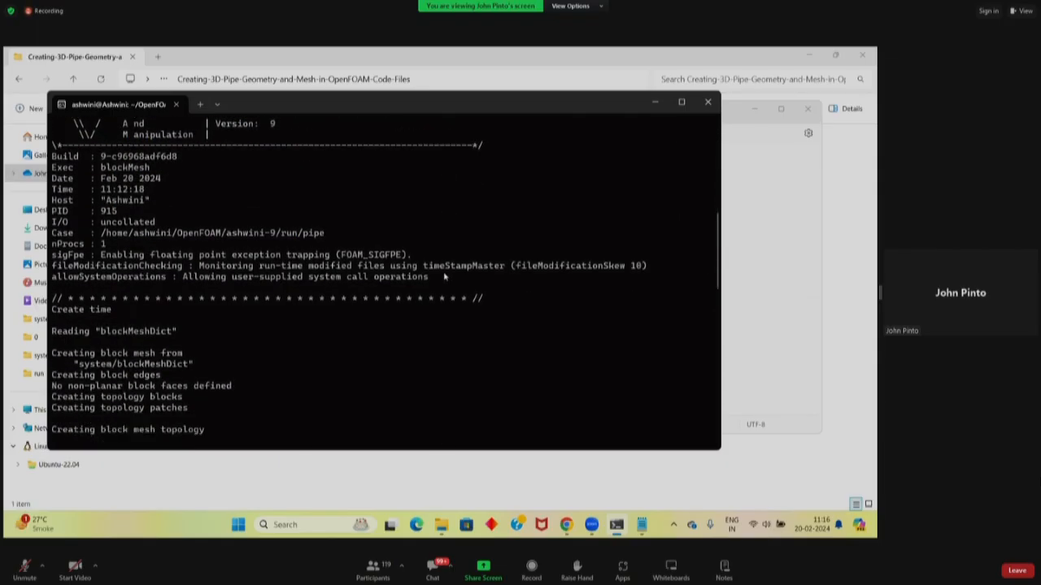
- Switch to Notepad and look through the pipe code from convertToMeters to mergePatchPairs
{"action": "left_click", "coordinate": [572, 490]}
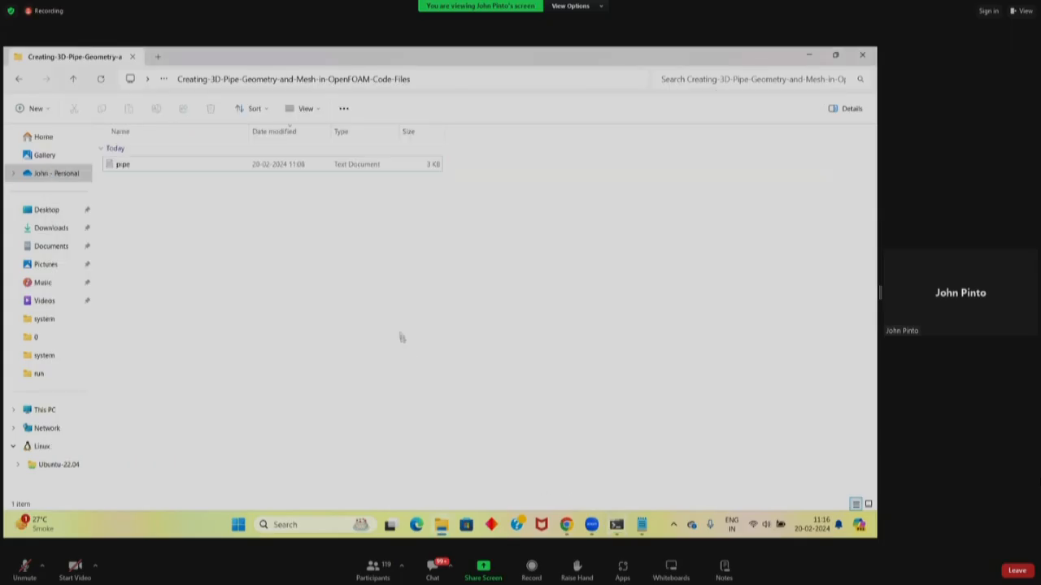
{"action": "left_click", "coordinate": [641, 524]}
{"action": "scroll", "coordinate": [369, 329], "scroll_direction": "up", "scroll_amount": 20}
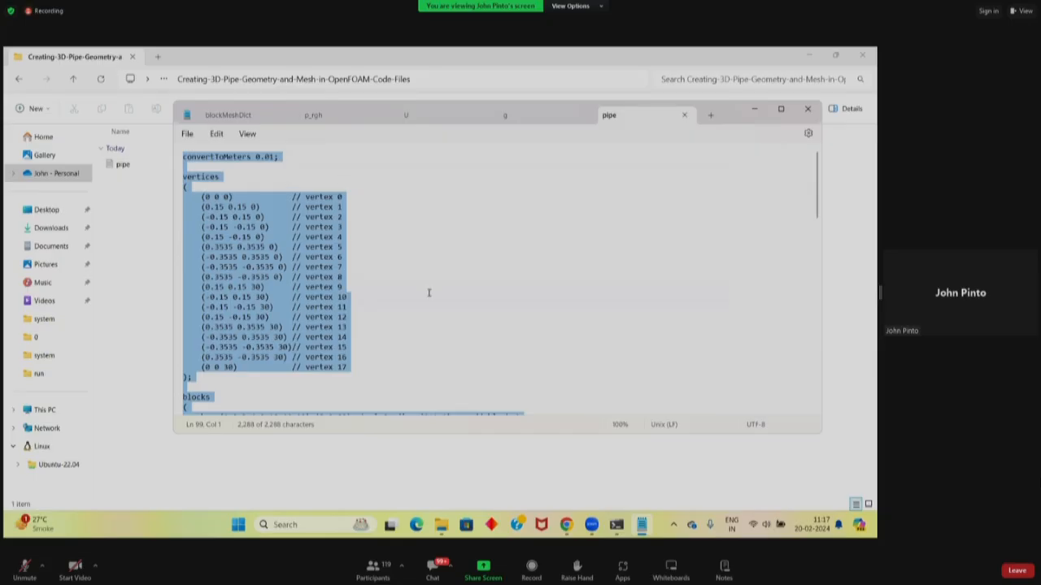
{"action": "scroll", "coordinate": [428, 294], "scroll_direction": "down", "scroll_amount": 15}
{"action": "scroll", "coordinate": [428, 299], "scroll_direction": "down", "scroll_amount": 3}
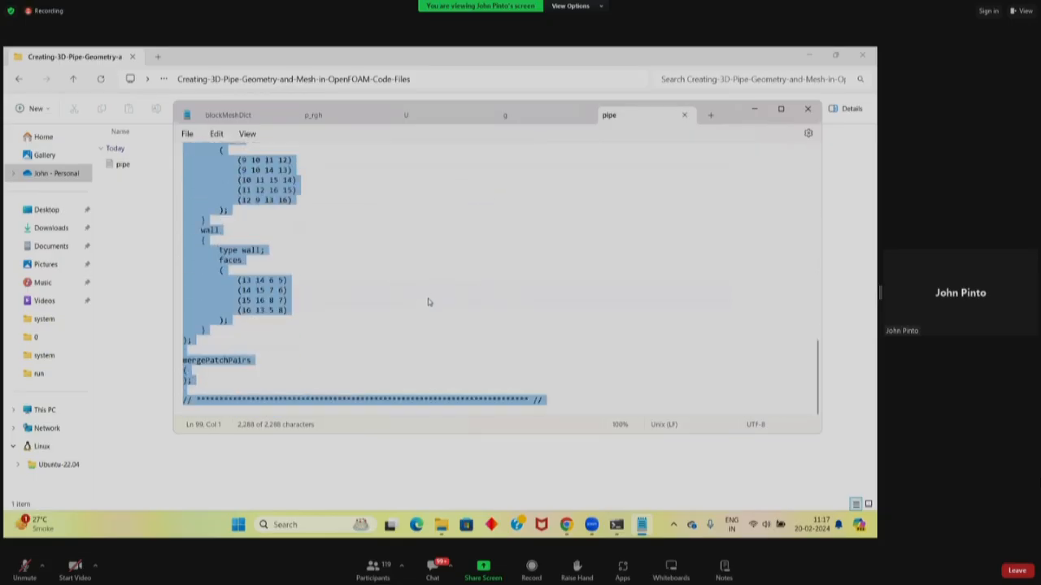
- Switch to Chrome to show the tutorial page and its pipe.txt code file, and return to the pipe code in Notepad
{"action": "left_click", "coordinate": [566, 524]}
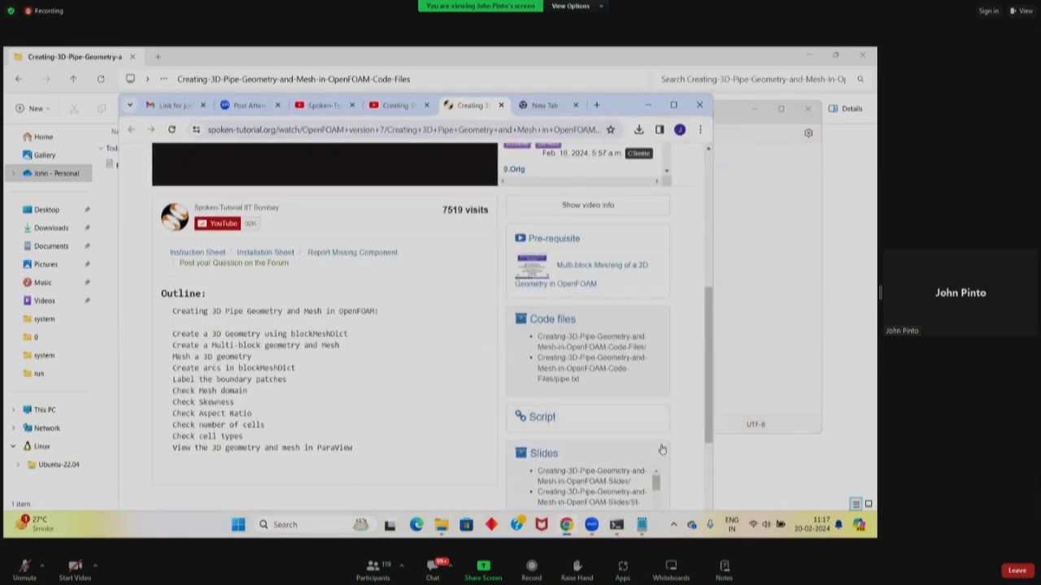
{"action": "scroll", "coordinate": [680, 425], "scroll_direction": "up", "scroll_amount": 5}
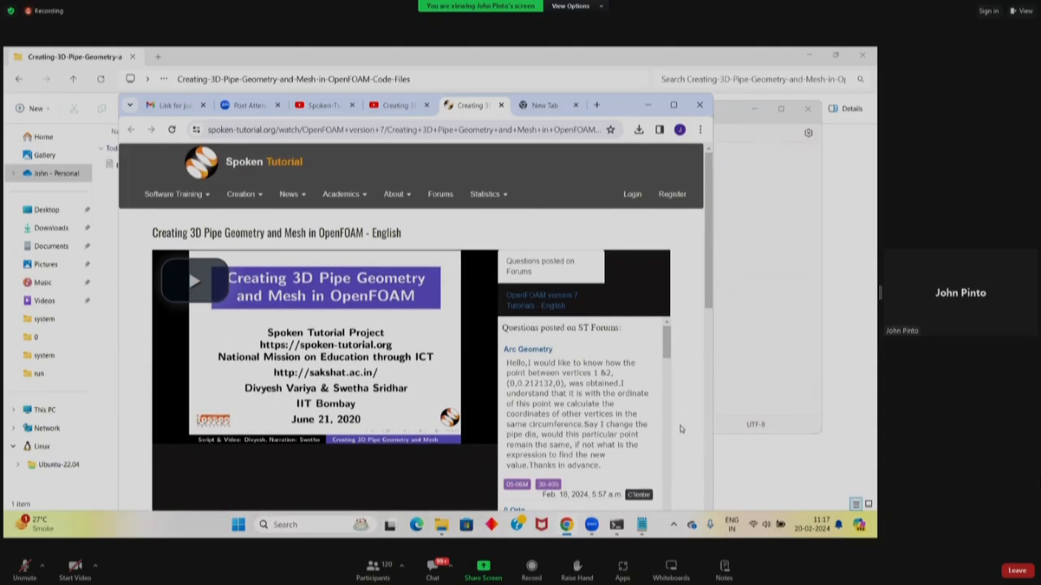
{"action": "scroll", "coordinate": [681, 429], "scroll_direction": "down", "scroll_amount": 10}
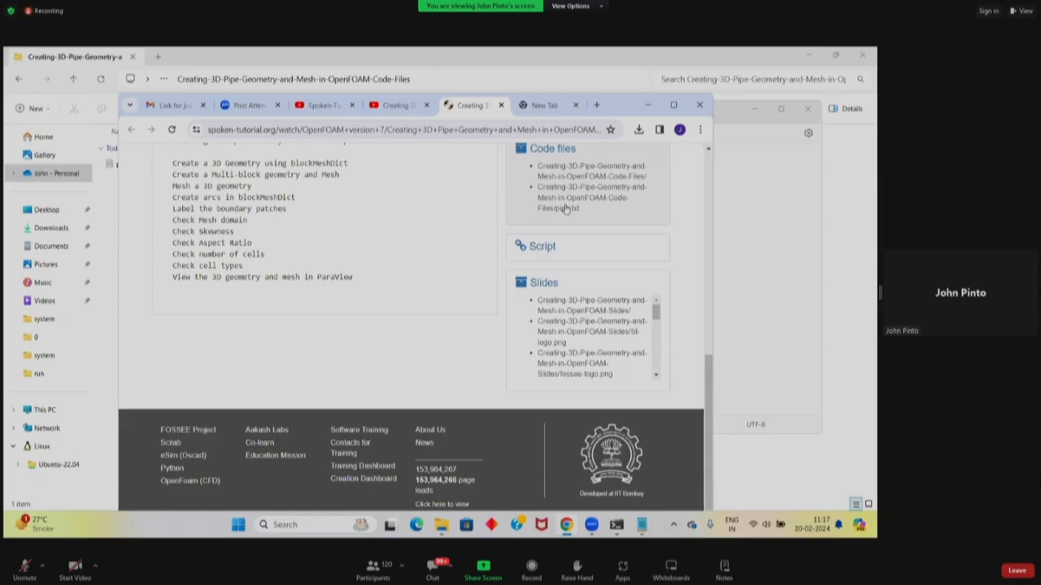
{"action": "left_click", "coordinate": [813, 223]}
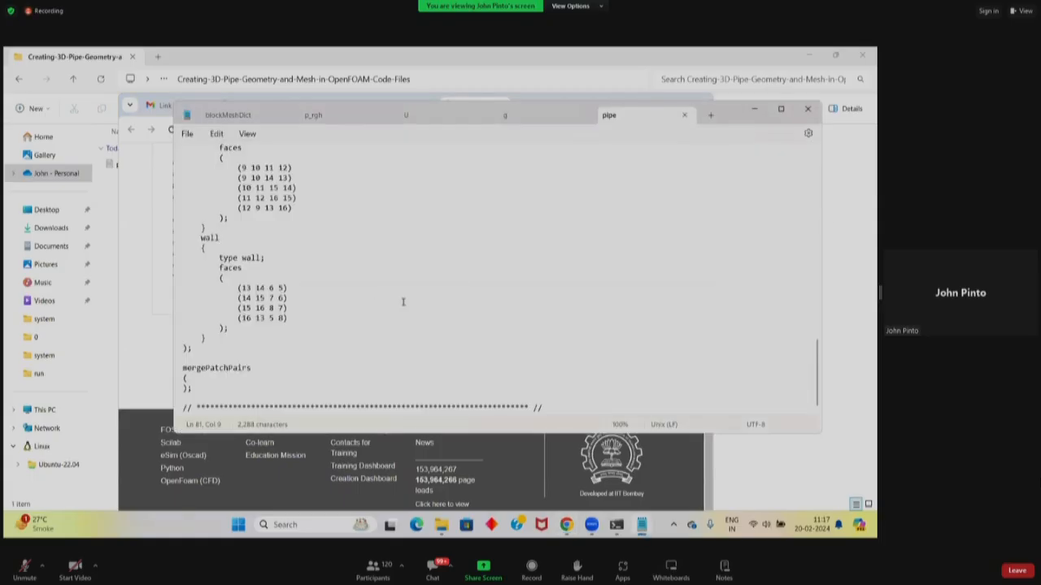
- Switch to the terminal and review the blockMesh output, including the topology check, block cell sizes, mesh information and patches
{"action": "mouse_move", "coordinate": [622, 533]}
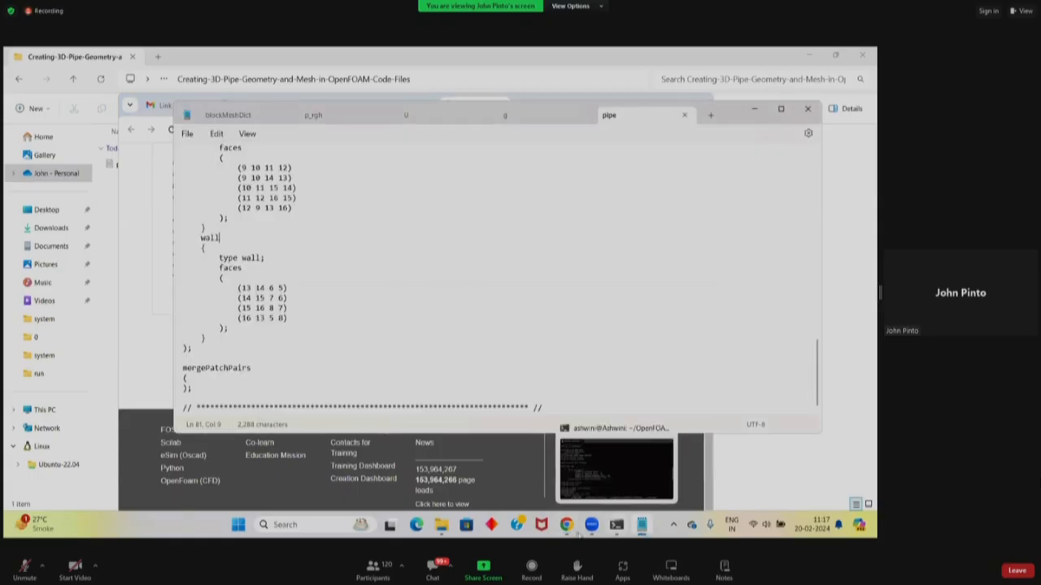
{"action": "mouse_move", "coordinate": [567, 527]}
{"action": "left_click", "coordinate": [616, 525]}
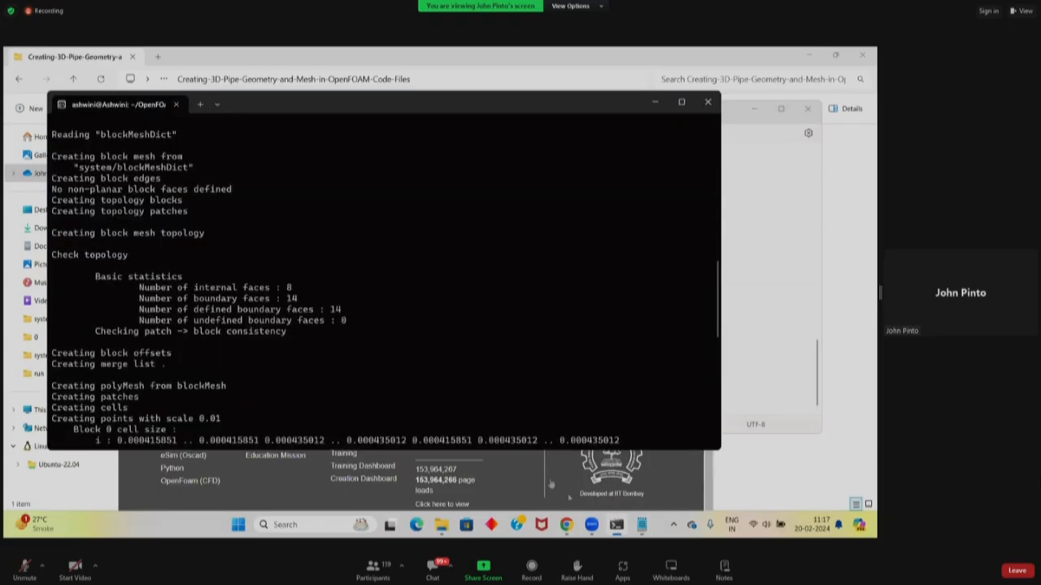
{"action": "scroll", "coordinate": [437, 361], "scroll_direction": "up", "scroll_amount": 10}
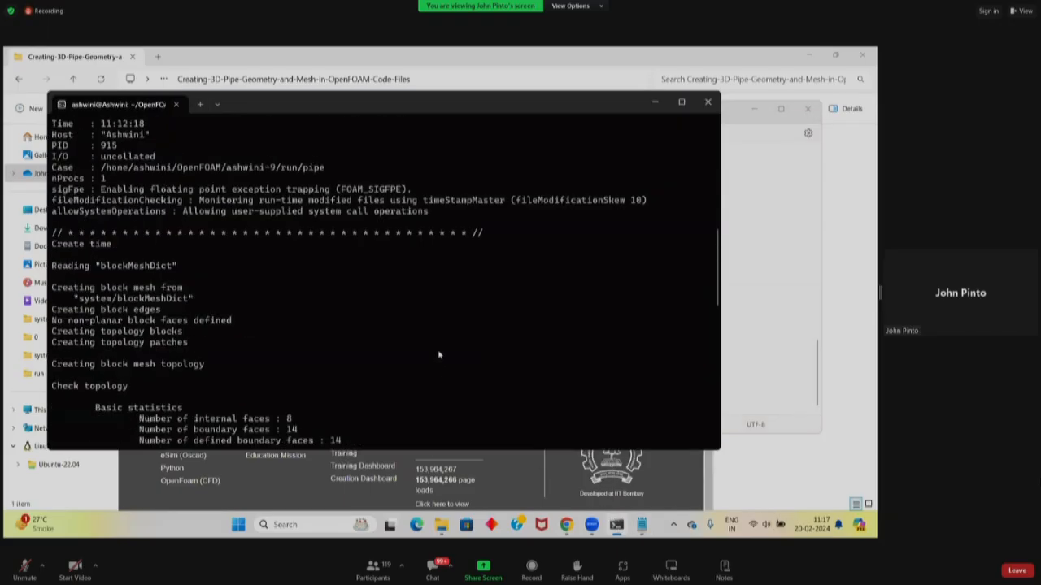
{"action": "scroll", "coordinate": [438, 355], "scroll_direction": "up", "scroll_amount": 5}
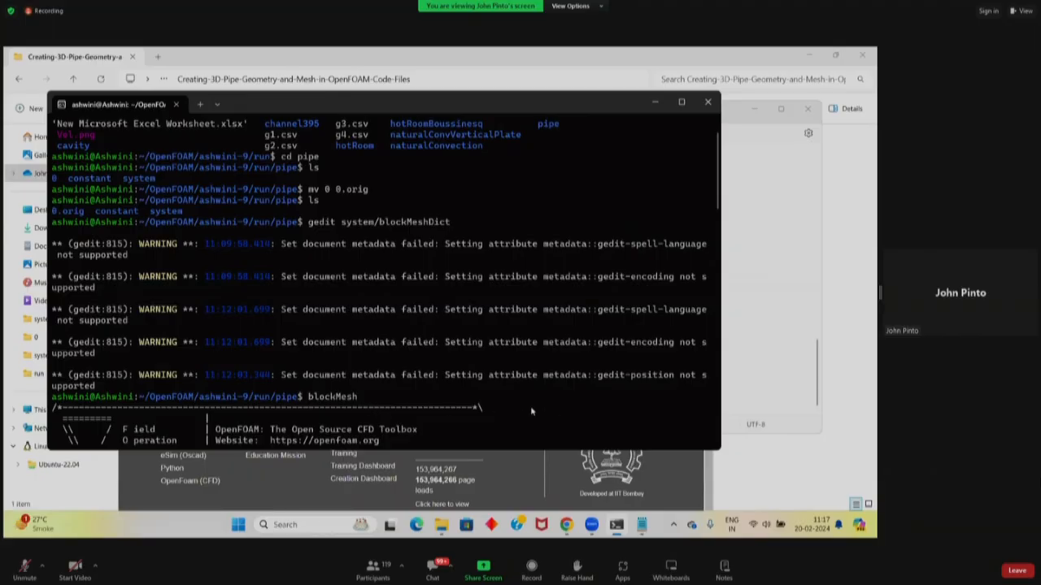
{"action": "scroll", "coordinate": [530, 411], "scroll_direction": "down", "scroll_amount": 15}
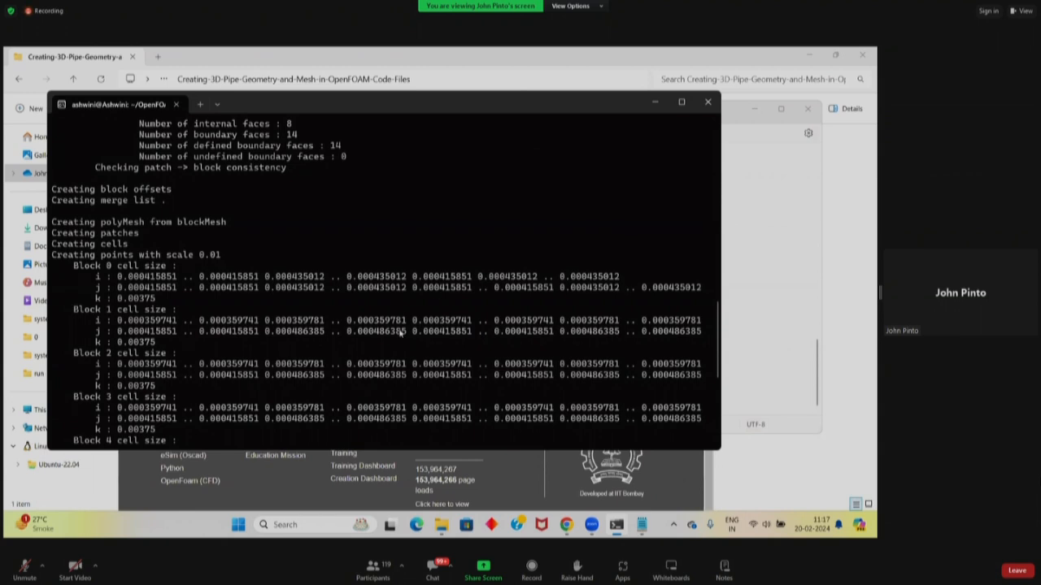
{"action": "scroll", "coordinate": [366, 341], "scroll_direction": "down", "scroll_amount": 8}
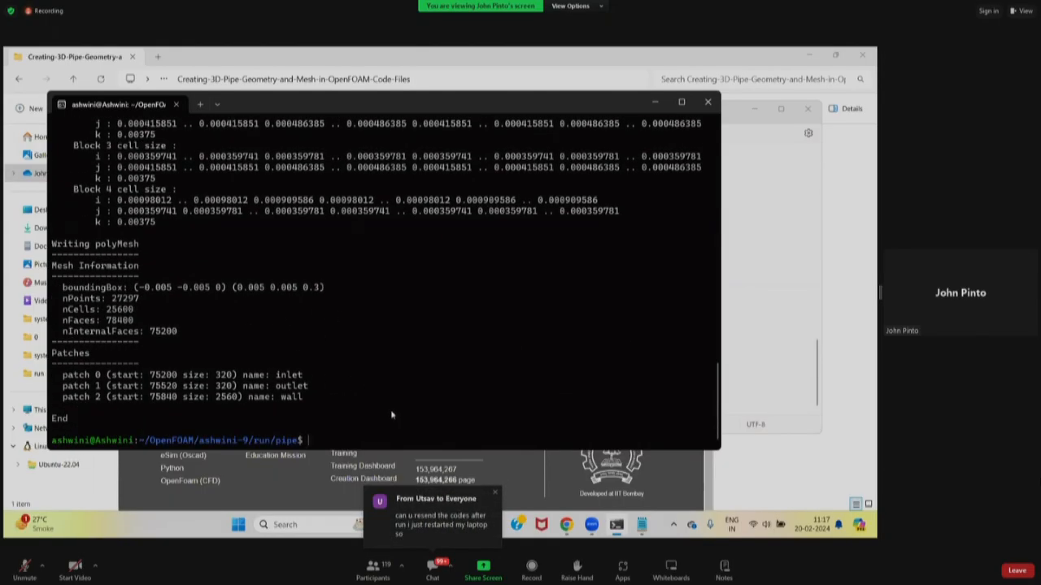
- Launch ParaView with paraFoam and apply the pipe.OpenFOAM source to display the pipe geometry in the render view
{"action": "type", "text": "paraFoam"}
{"action": "key", "text": "Return"}
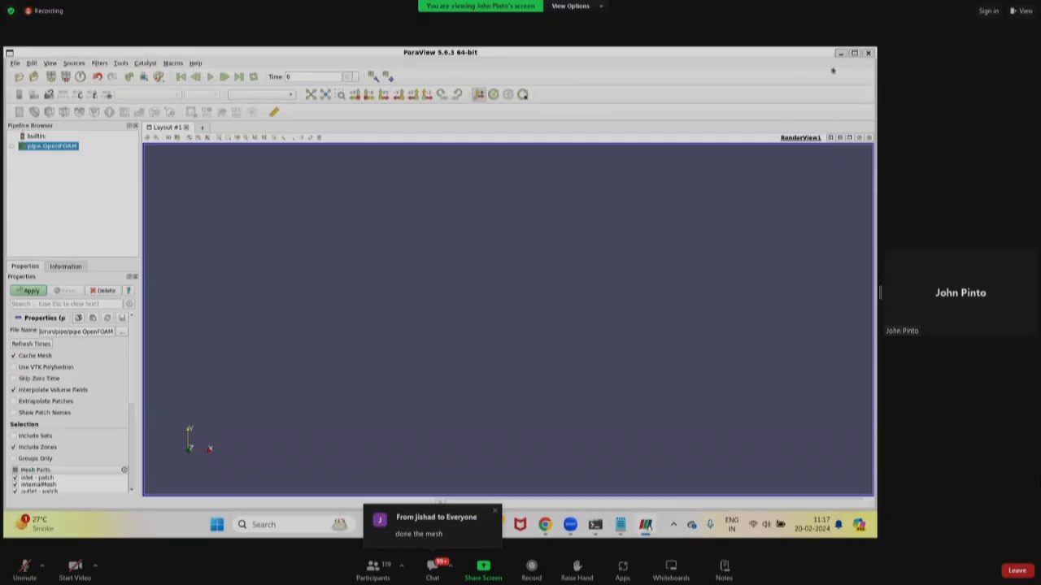
{"action": "left_click_drag", "start_coordinate": [819, 57], "coordinate": [831, 101]}
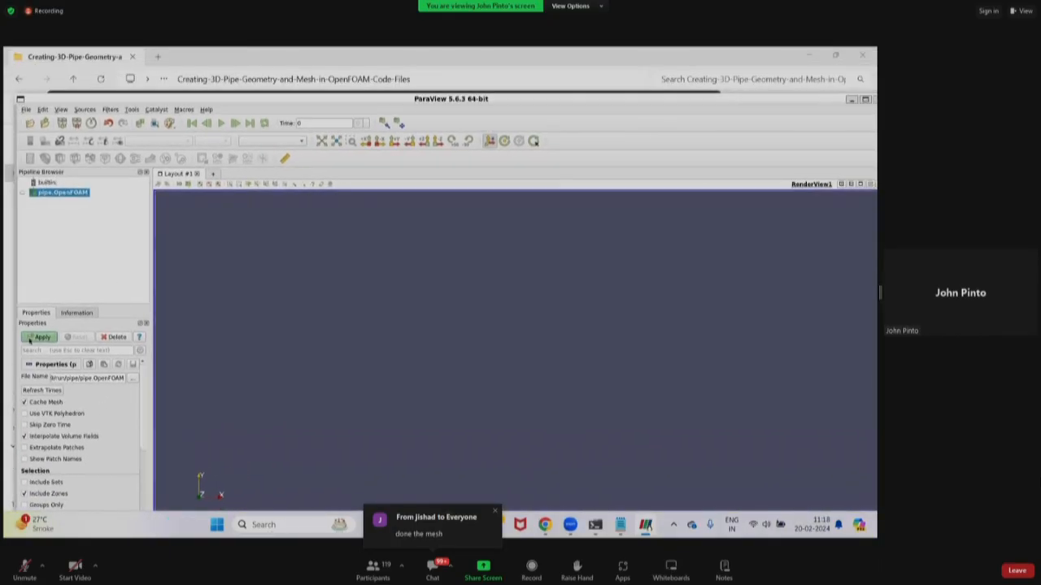
{"action": "left_click", "coordinate": [39, 337]}
{"action": "scroll", "coordinate": [521, 387], "scroll_direction": "up", "scroll_amount": 10}
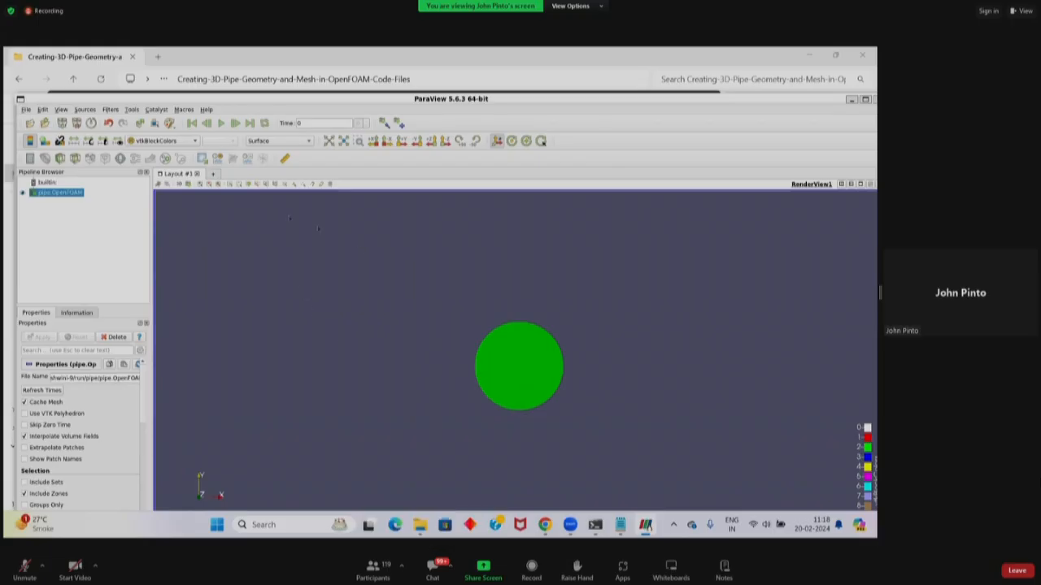
- Set the representation of the pipe geometry to Surface With Edges to show its mesh
{"action": "left_click", "coordinate": [303, 143]}
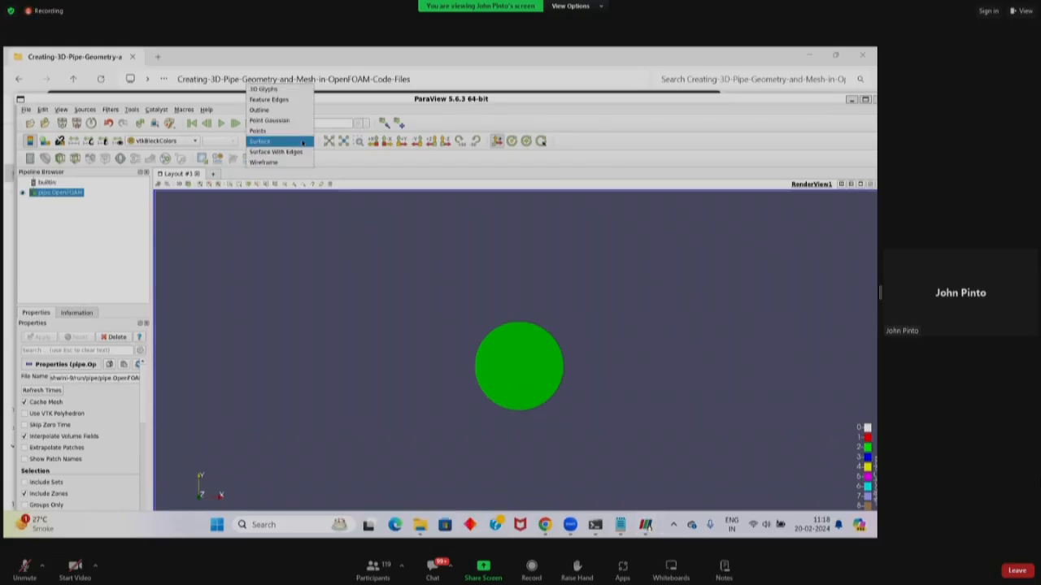
{"action": "left_click", "coordinate": [356, 171]}
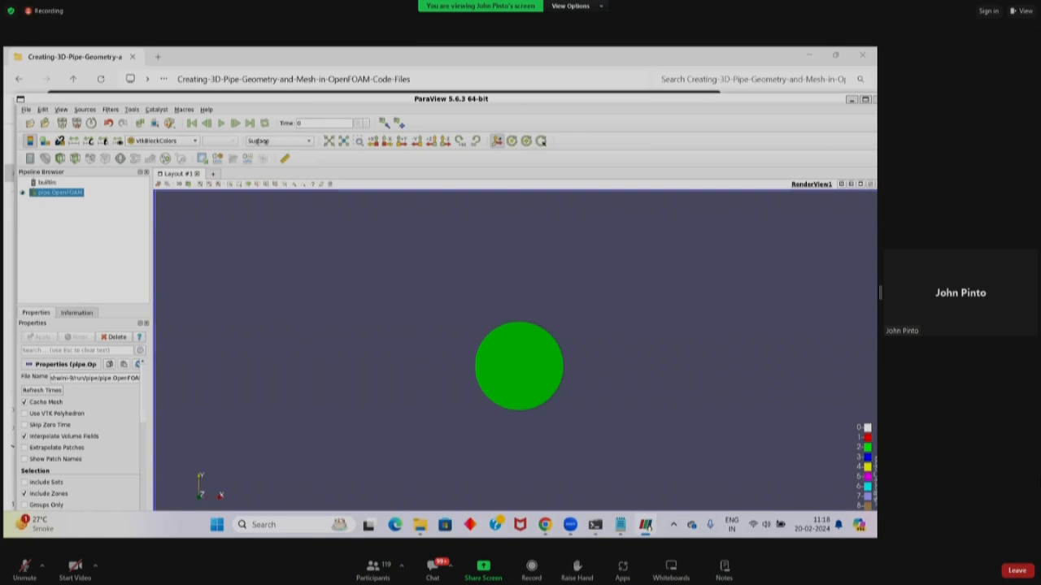
{"action": "left_click", "coordinate": [290, 144]}
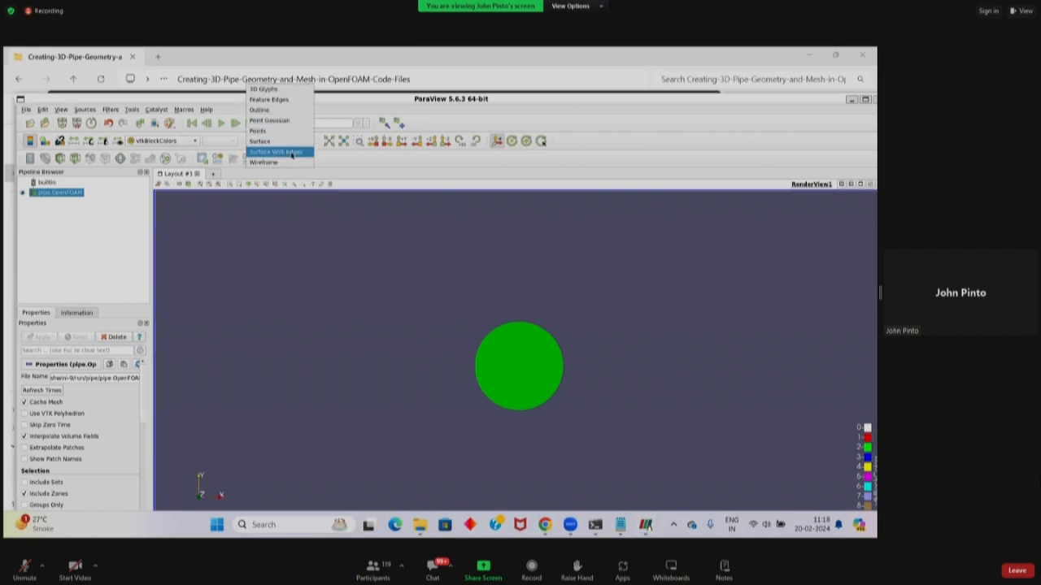
{"action": "left_click", "coordinate": [292, 154]}
- Examine the pipe mesh up close and from several angles, including the end-face cells and the long cylindrical wall
{"action": "mouse_move", "coordinate": [592, 342]}
{"action": "left_mouse_down"}
{"action": "mouse_move", "coordinate": [594, 382]}
{"action": "mouse_move", "coordinate": [598, 340]}
{"action": "left_mouse_up"}
{"action": "scroll", "coordinate": [559, 343], "scroll_direction": "up", "scroll_amount": 15}
{"action": "scroll", "coordinate": [559, 342], "scroll_direction": "down", "scroll_amount": 15}
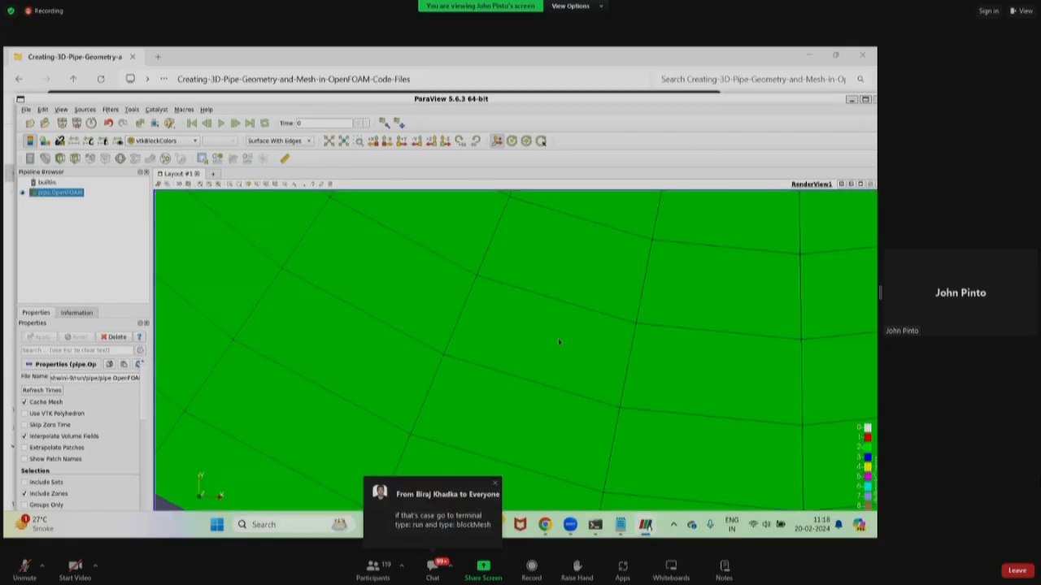
{"action": "left_click_drag", "start_coordinate": [633, 322], "coordinate": [607, 326]}
{"action": "left_click_drag", "start_coordinate": [456, 439], "coordinate": [387, 375]}
{"action": "scroll", "coordinate": [433, 389], "scroll_direction": "down", "scroll_amount": 2}
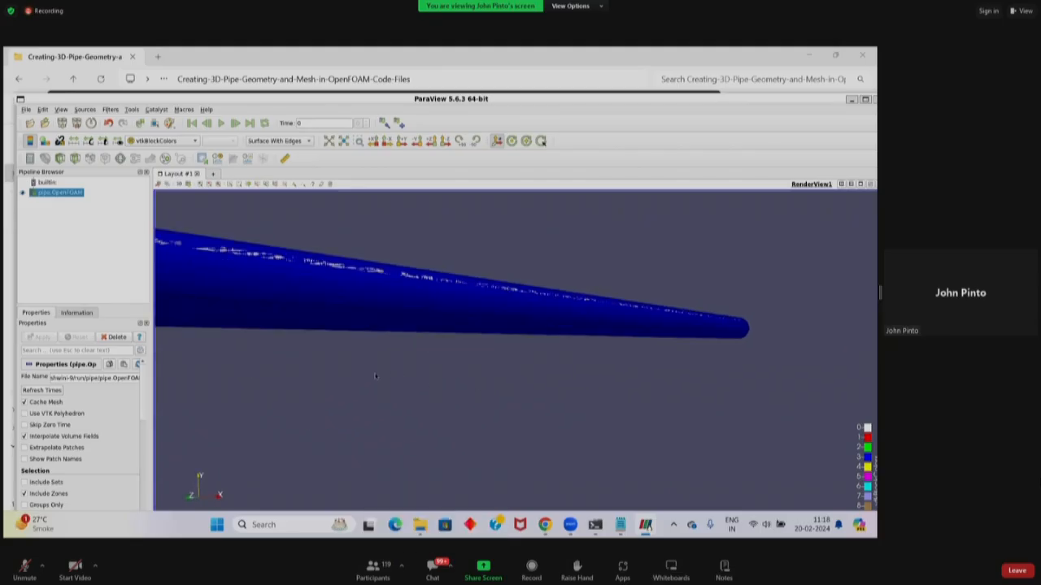
{"action": "left_click_drag", "start_coordinate": [291, 383], "coordinate": [486, 412]}
{"action": "scroll", "coordinate": [390, 412], "scroll_direction": "up", "scroll_amount": 8}
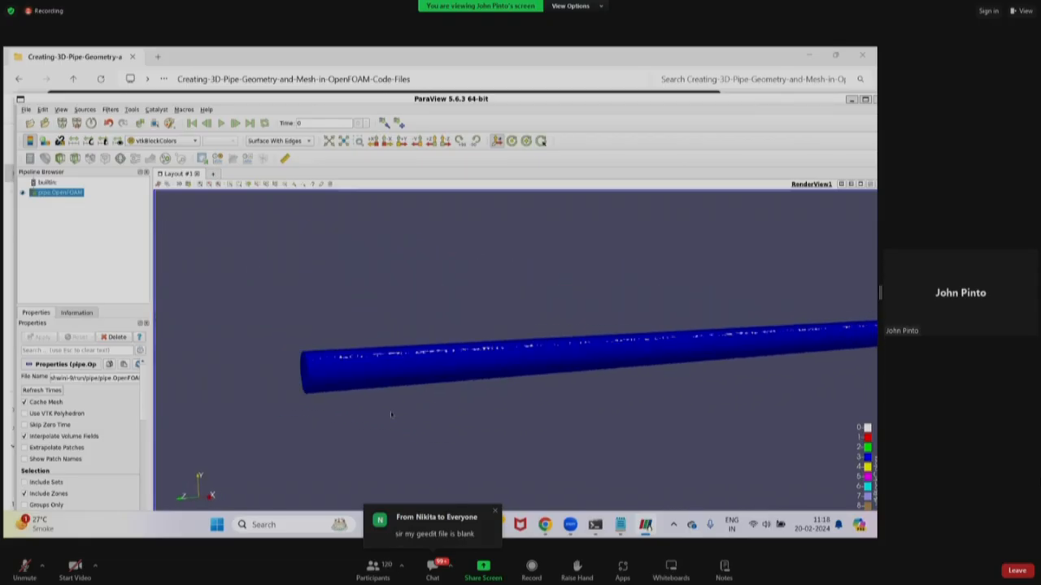
{"action": "scroll", "coordinate": [390, 411], "scroll_direction": "down", "scroll_amount": 6}
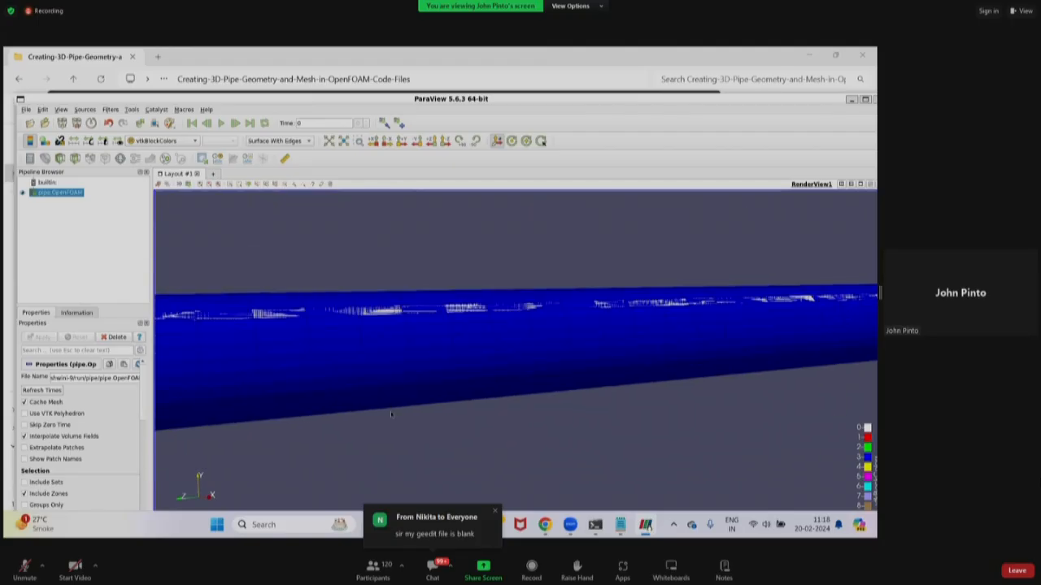
{"action": "left_click_drag", "start_coordinate": [368, 424], "coordinate": [436, 419]}
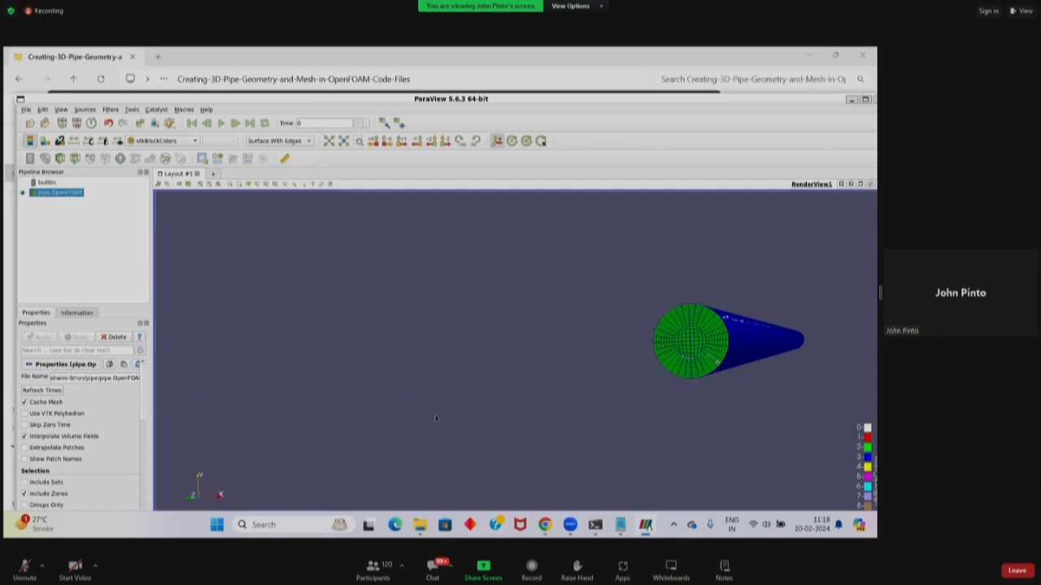
{"action": "scroll", "coordinate": [464, 382], "scroll_direction": "up", "scroll_amount": 3}
{"action": "left_click_drag", "start_coordinate": [698, 402], "coordinate": [246, 420]}
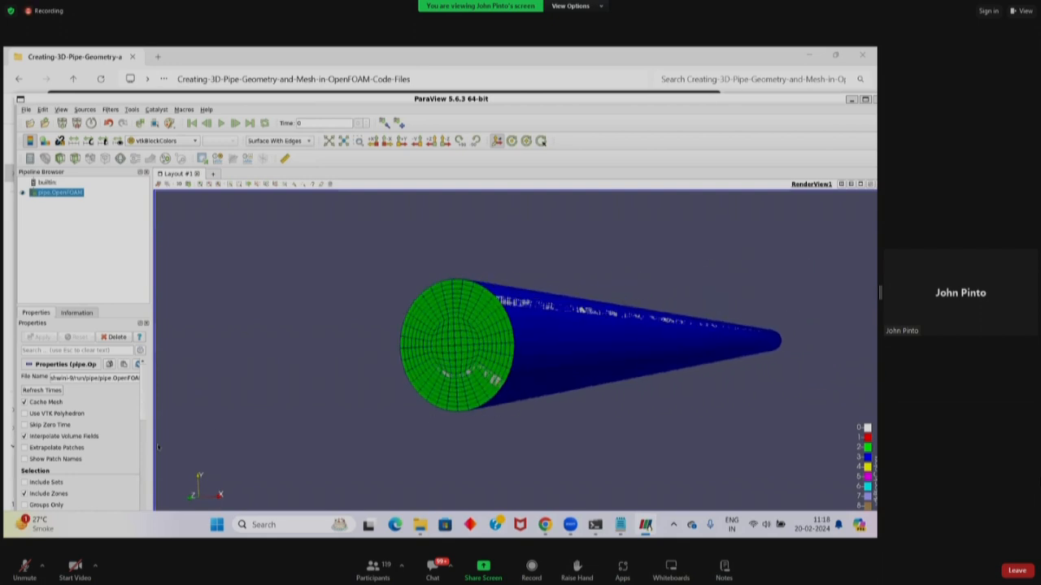
- Deselect all mesh parts except the inlet patch and apply the change to display the inlet alone
{"action": "scroll", "coordinate": [143, 419], "scroll_direction": "down", "scroll_amount": 5}
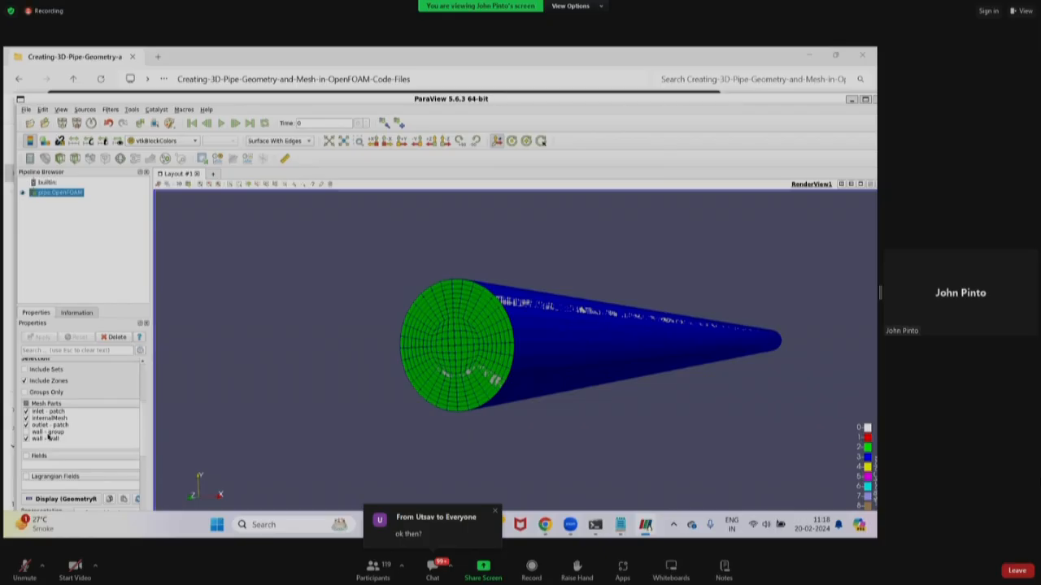
{"action": "left_click", "coordinate": [25, 404]}
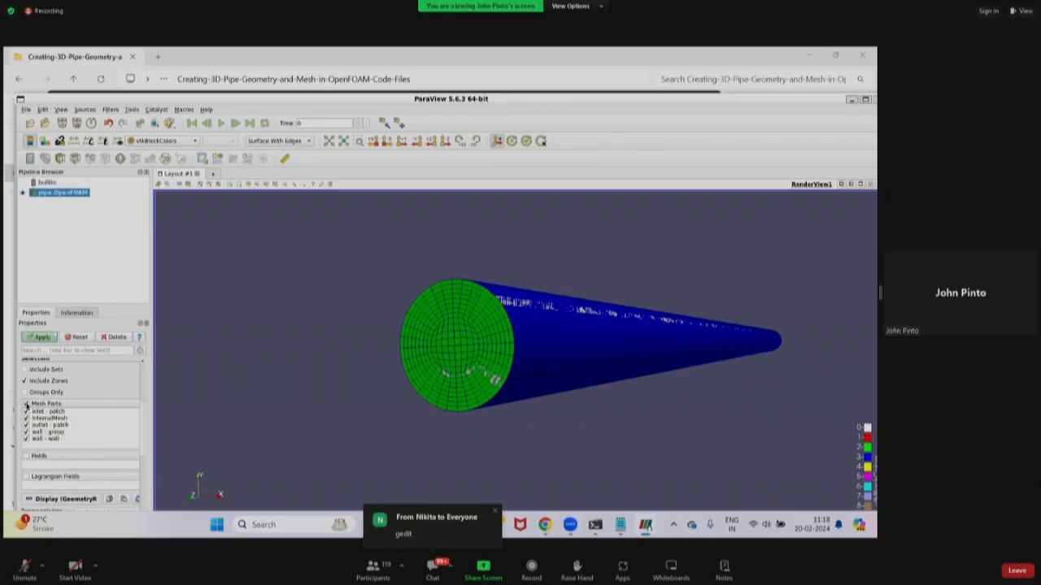
{"action": "left_click", "coordinate": [25, 404]}
{"action": "left_click", "coordinate": [27, 412]}
{"action": "left_click", "coordinate": [43, 339]}
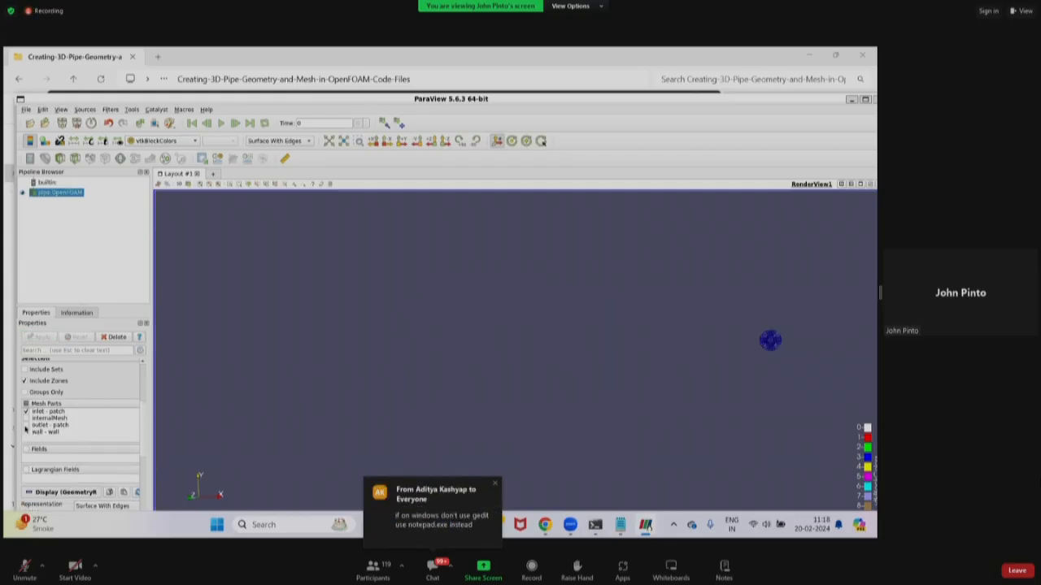
- Add the outlet patch and the wall to the displayed mesh parts, applying each addition in turn
{"action": "left_click", "coordinate": [26, 425]}
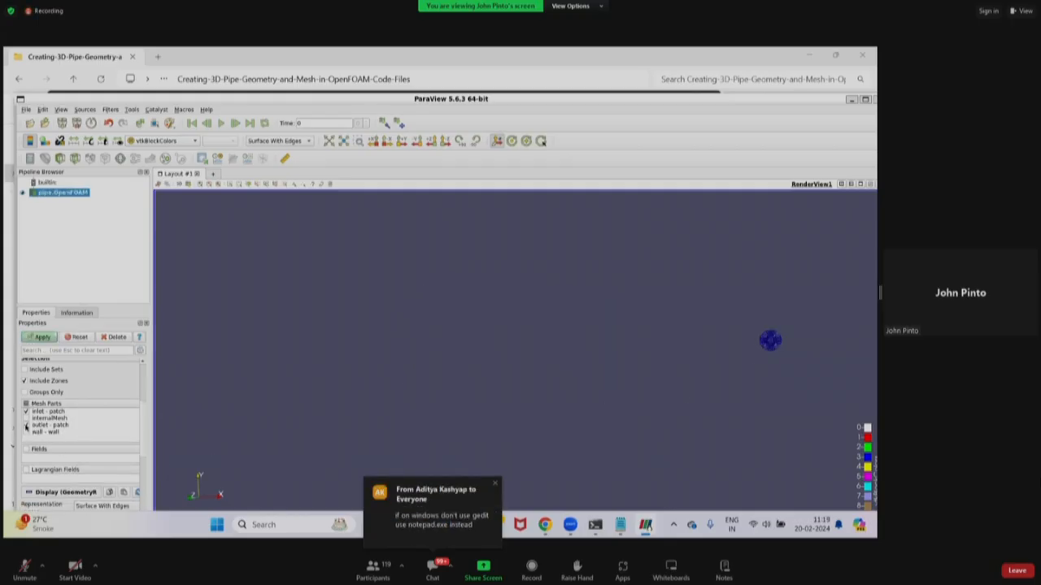
{"action": "left_click", "coordinate": [40, 340]}
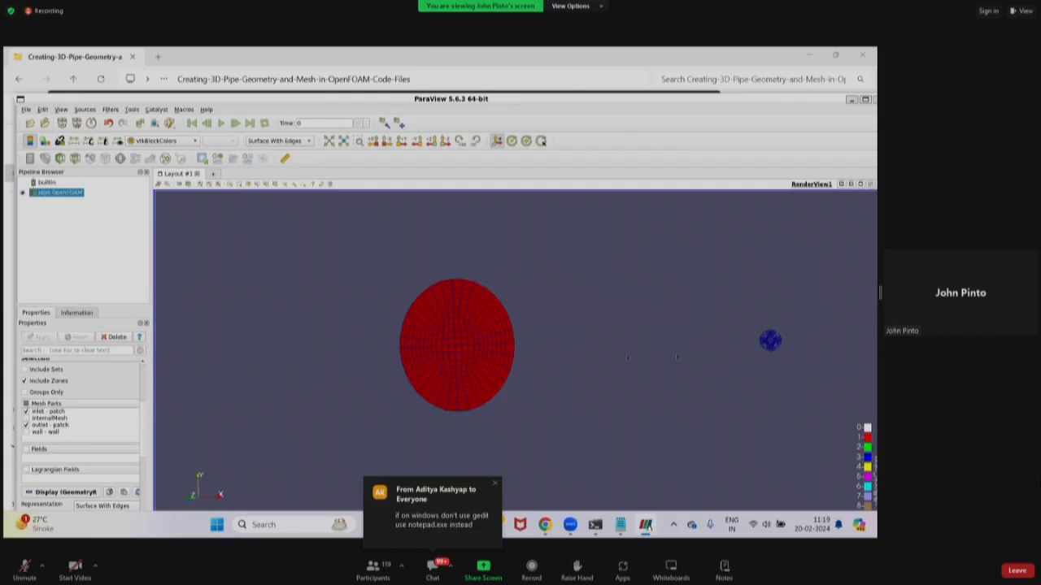
{"action": "left_click", "coordinate": [27, 433]}
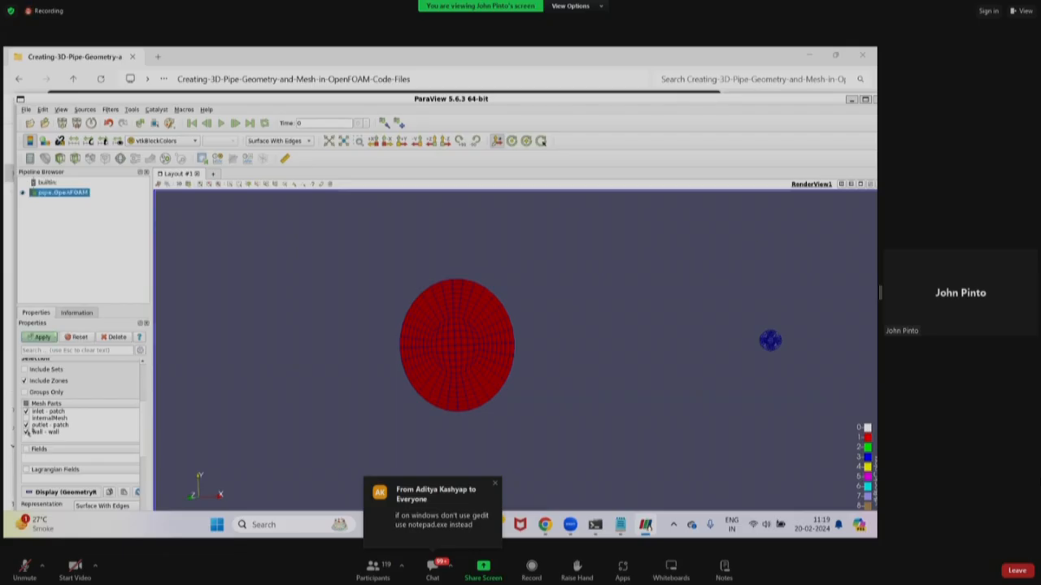
{"action": "left_click", "coordinate": [44, 338]}
{"action": "left_click_drag", "start_coordinate": [230, 395], "coordinate": [222, 360]}
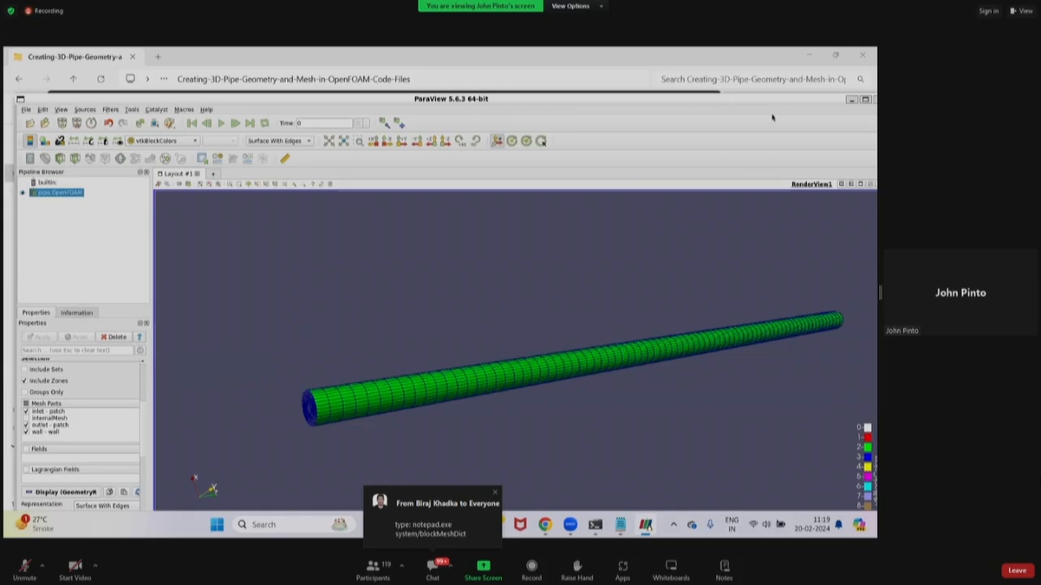
- Reposition the ParaView window and widen the properties area beside the pipe view
{"action": "left_click_drag", "start_coordinate": [774, 103], "coordinate": [746, 103]}
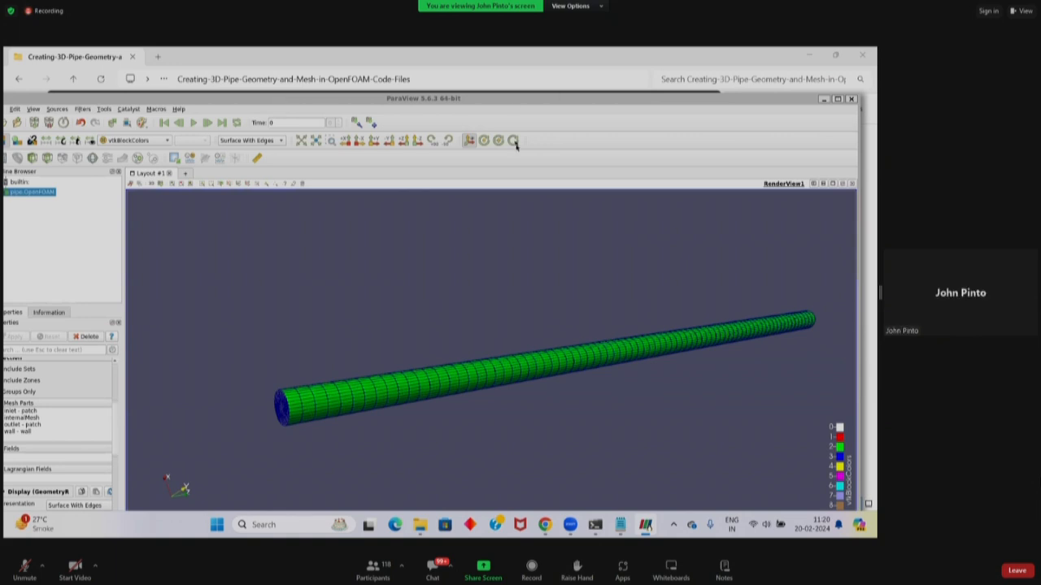
{"action": "left_click_drag", "start_coordinate": [344, 424], "coordinate": [367, 406]}
{"action": "left_click_drag", "start_coordinate": [492, 438], "coordinate": [431, 434]}
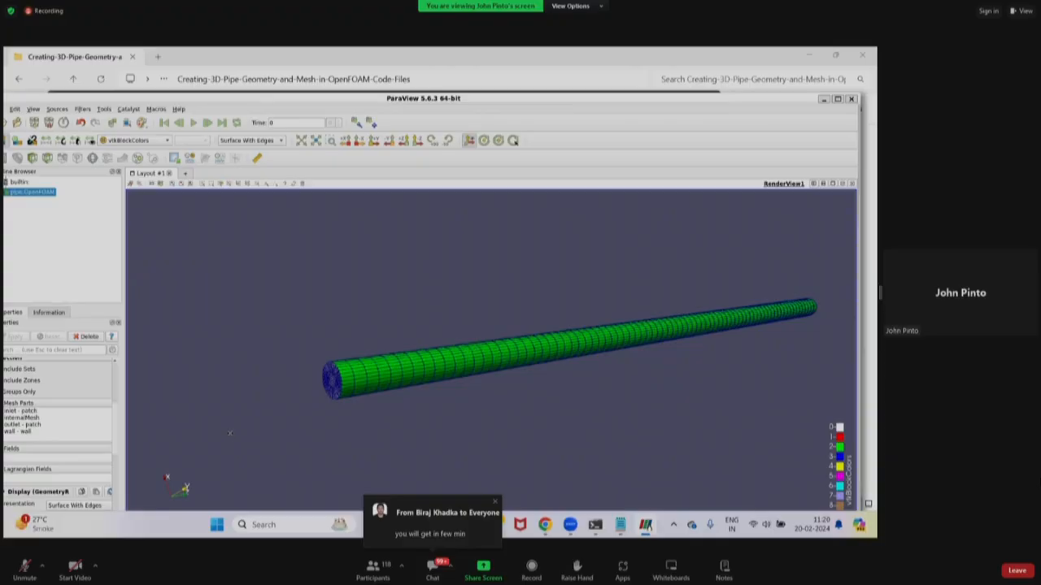
{"action": "left_click_drag", "start_coordinate": [230, 436], "coordinate": [65, 502]}
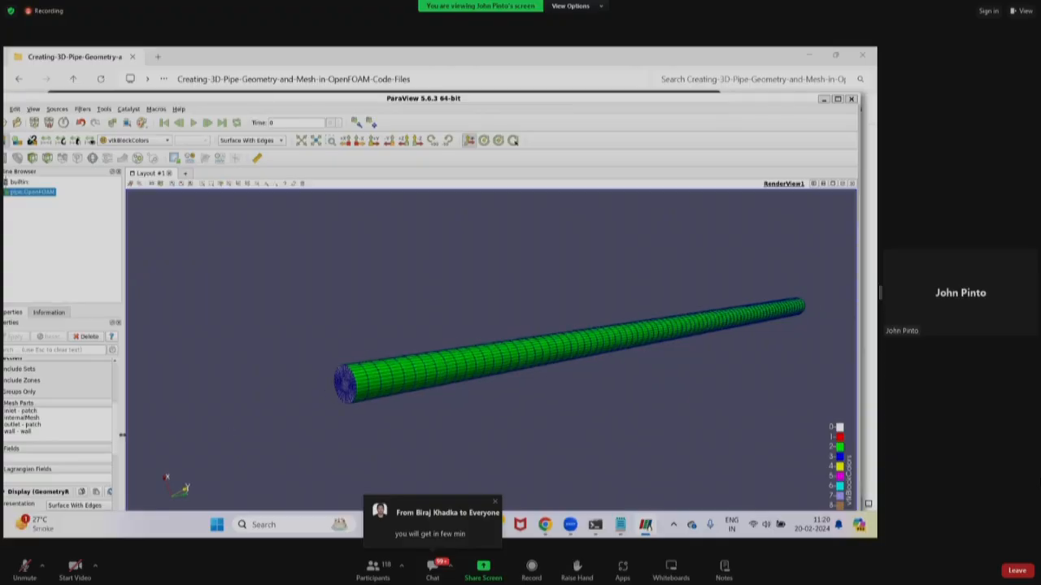
{"action": "left_click_drag", "start_coordinate": [122, 436], "coordinate": [171, 437]}
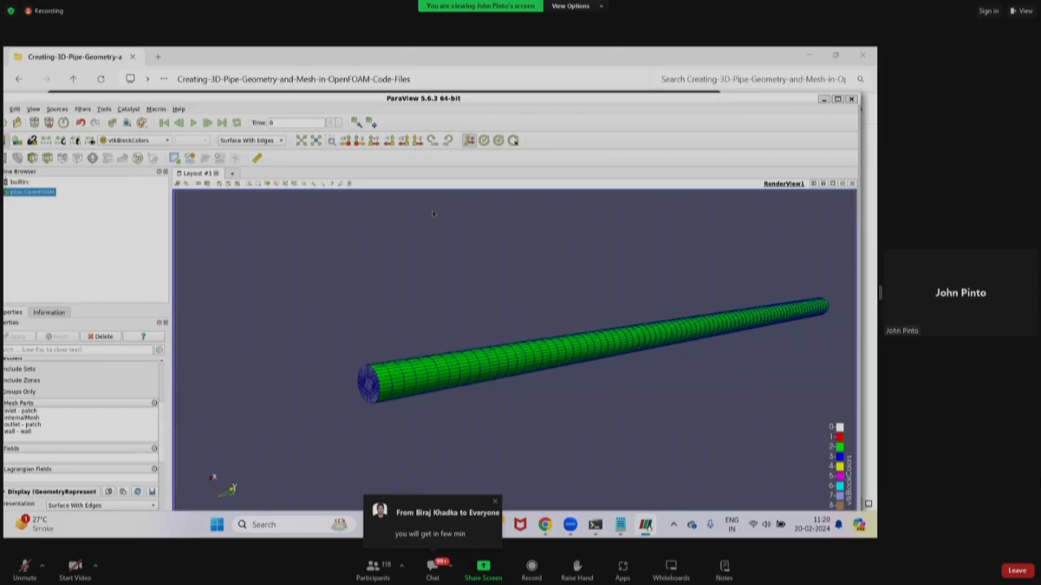
{"action": "left_click_drag", "start_coordinate": [22, 97], "coordinate": [55, 88]}
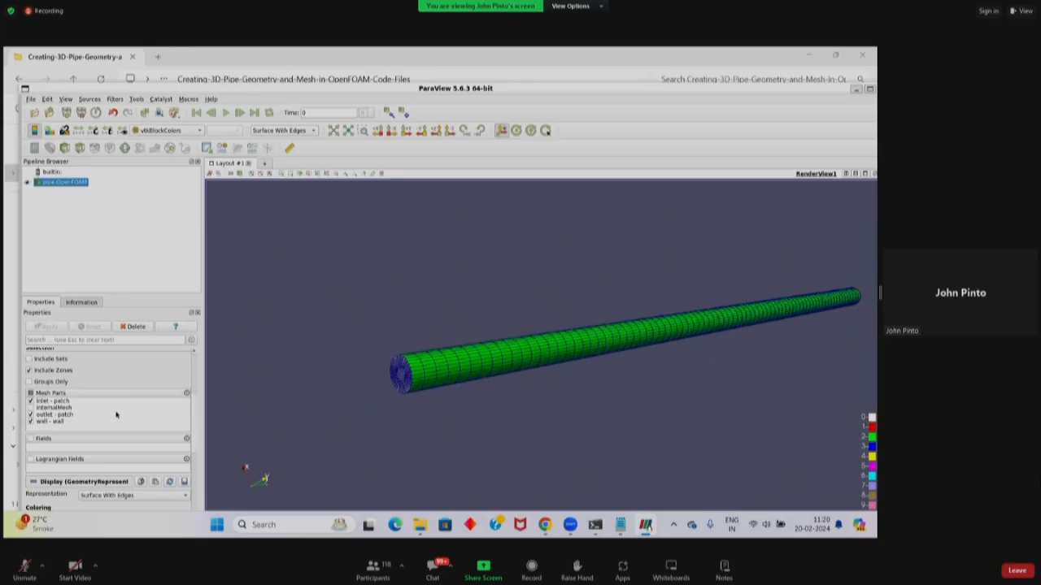
- Set the pipe's representation back to Surface to show the inlet, outlet and wall without mesh lines
{"action": "scroll", "coordinate": [117, 416], "scroll_direction": "down", "scroll_amount": 3}
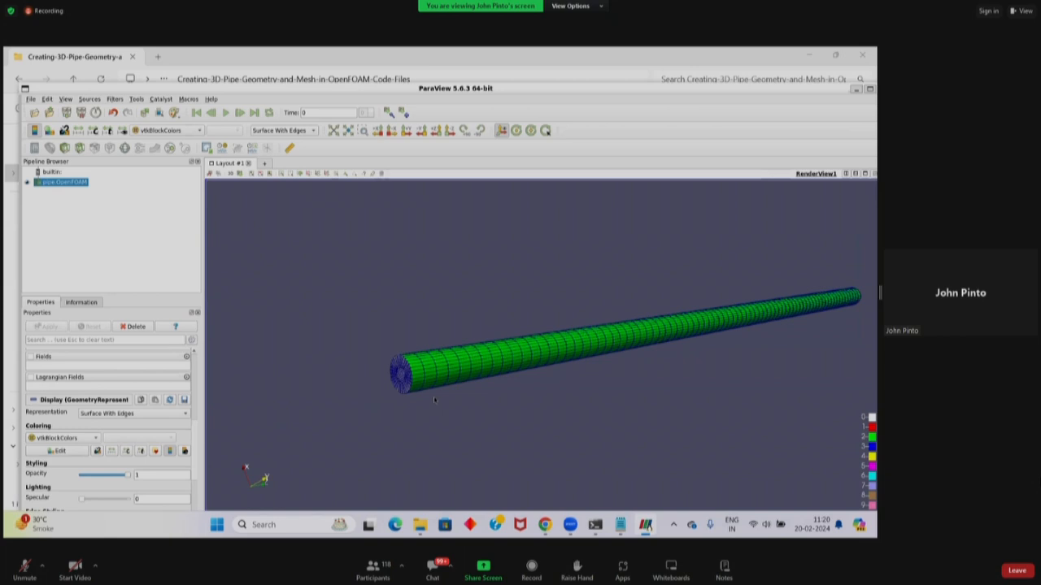
{"action": "left_click", "coordinate": [310, 132]}
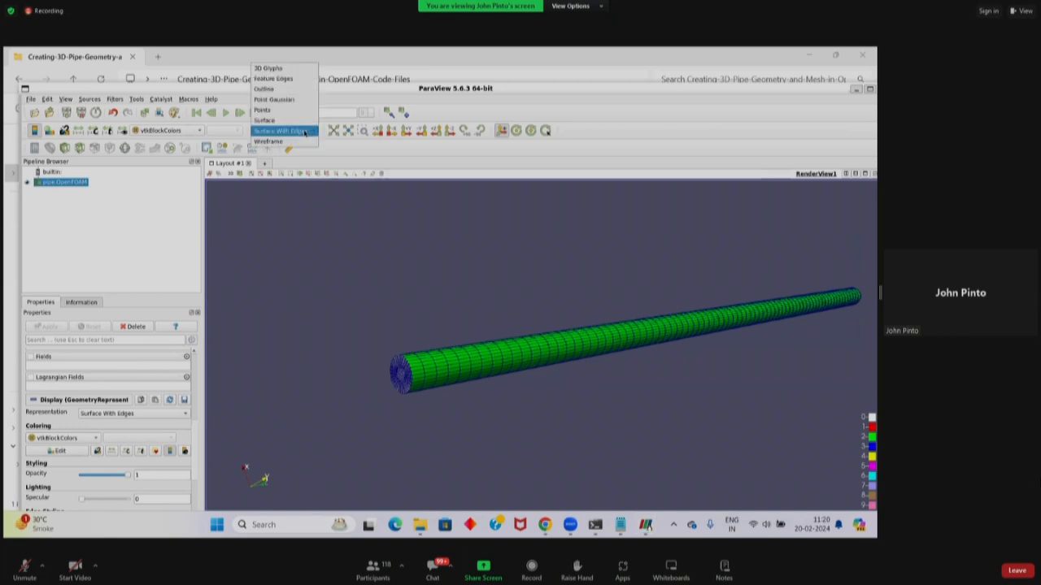
{"action": "left_click", "coordinate": [281, 120]}
{"action": "scroll", "coordinate": [141, 418], "scroll_direction": "up", "scroll_amount": 5}
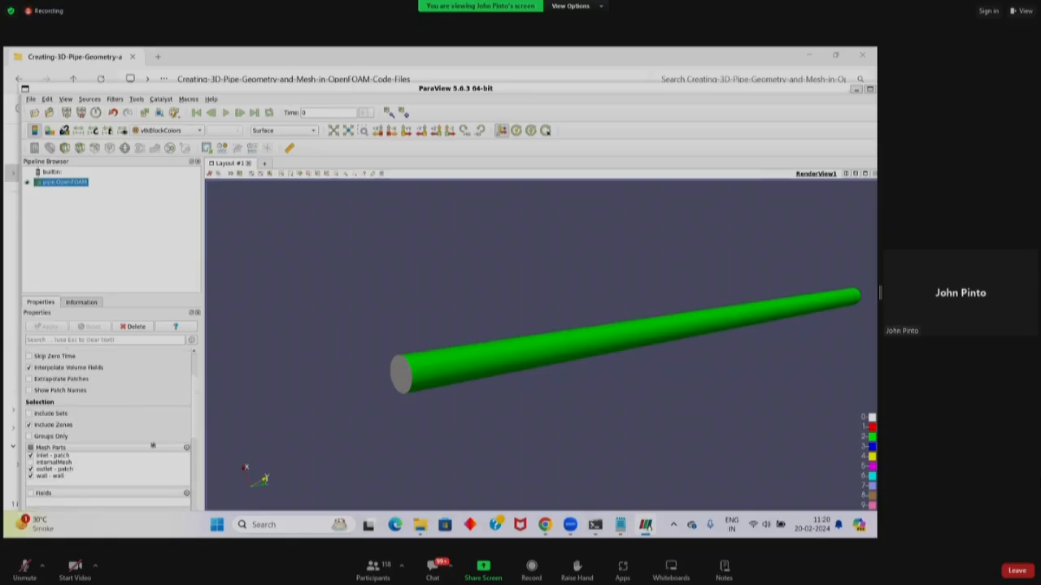
{"action": "left_click_drag", "start_coordinate": [457, 432], "coordinate": [550, 396]}
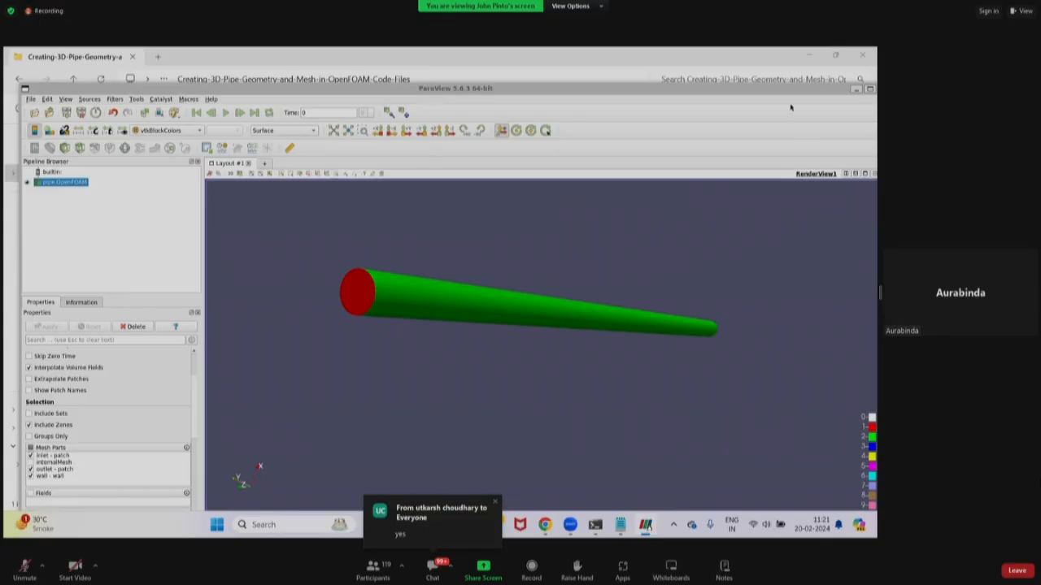
- Bring the ParaView window fully into reach and close it to return to the terminal
{"action": "left_click_drag", "start_coordinate": [786, 89], "coordinate": [741, 93]}
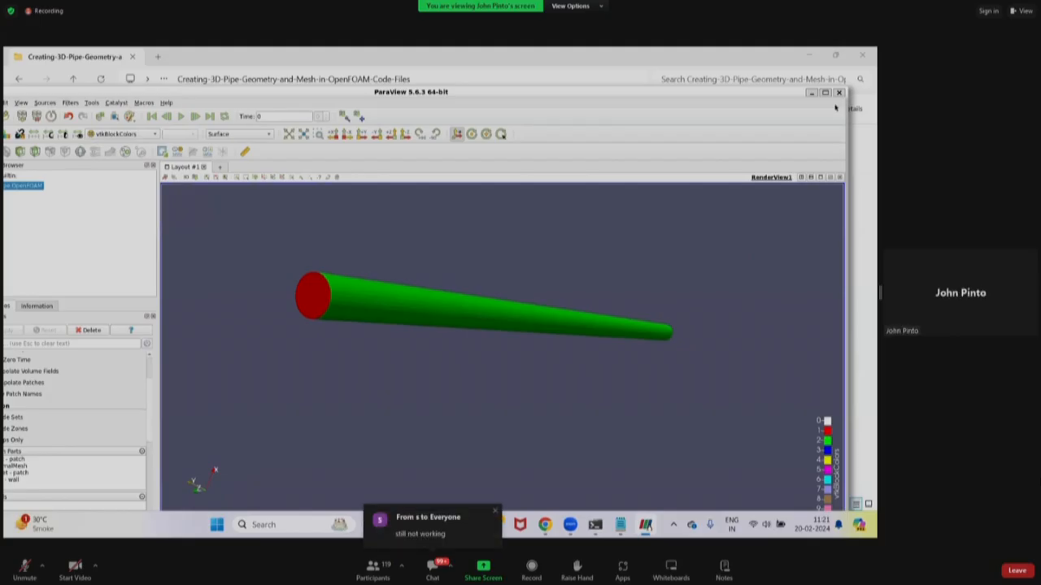
{"action": "left_click_drag", "start_coordinate": [569, 94], "coordinate": [613, 98]}
{"action": "left_click_drag", "start_coordinate": [510, 246], "coordinate": [497, 249]}
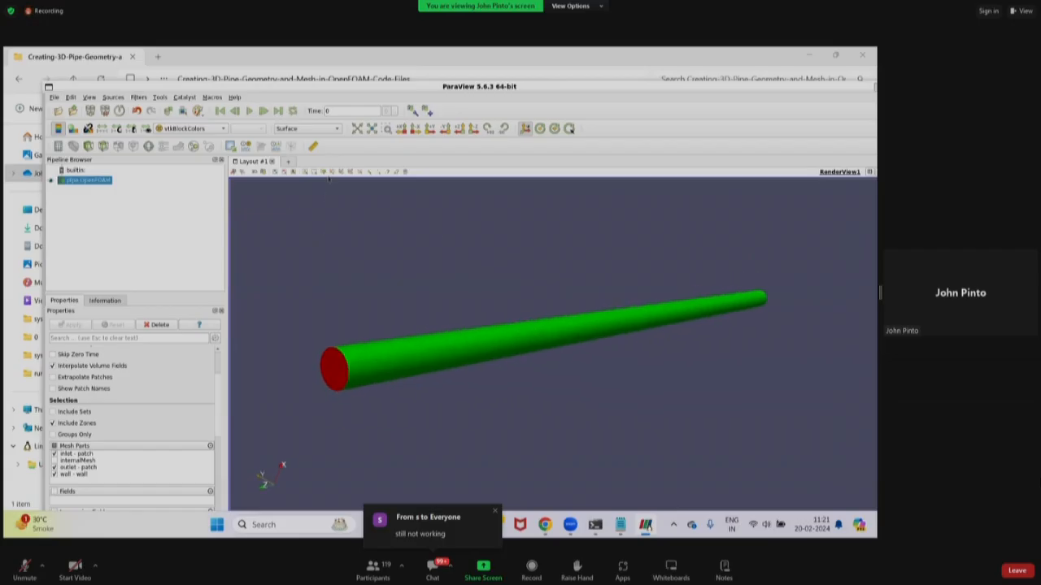
{"action": "left_click_drag", "start_coordinate": [846, 89], "coordinate": [791, 90]}
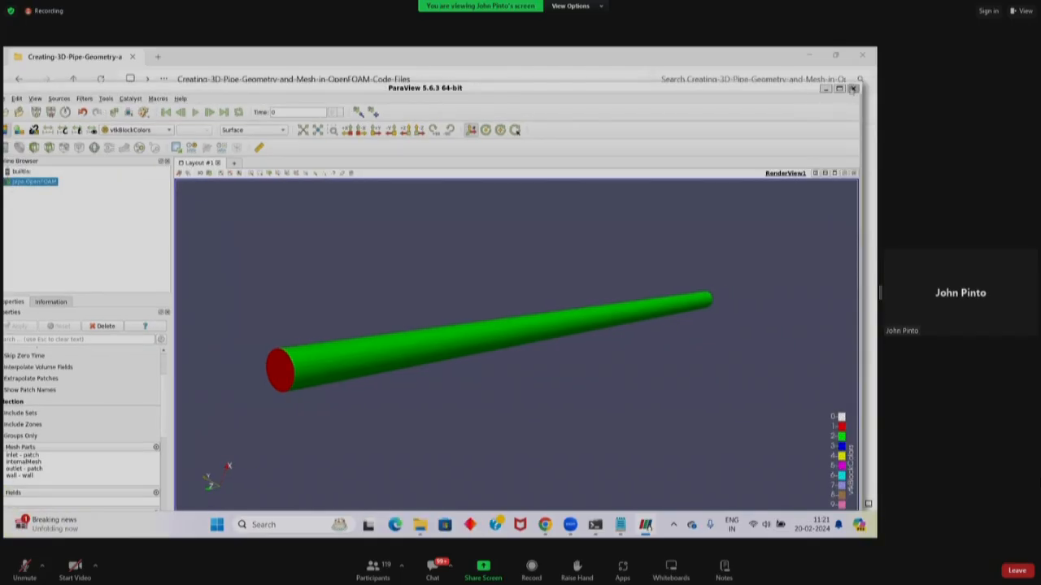
{"action": "left_click", "coordinate": [852, 88]}
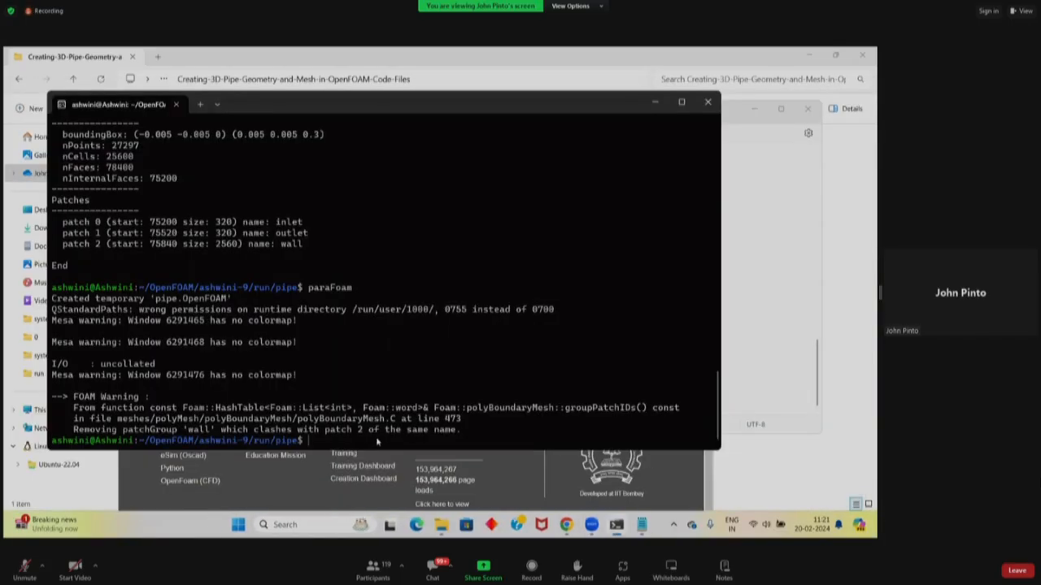
- Relaunch ParaView with paraFoam and apply the pipe.OpenFOAM source to display the whole pipe geometry
{"action": "key", "text": "Up"}
{"action": "key", "text": "Return"}
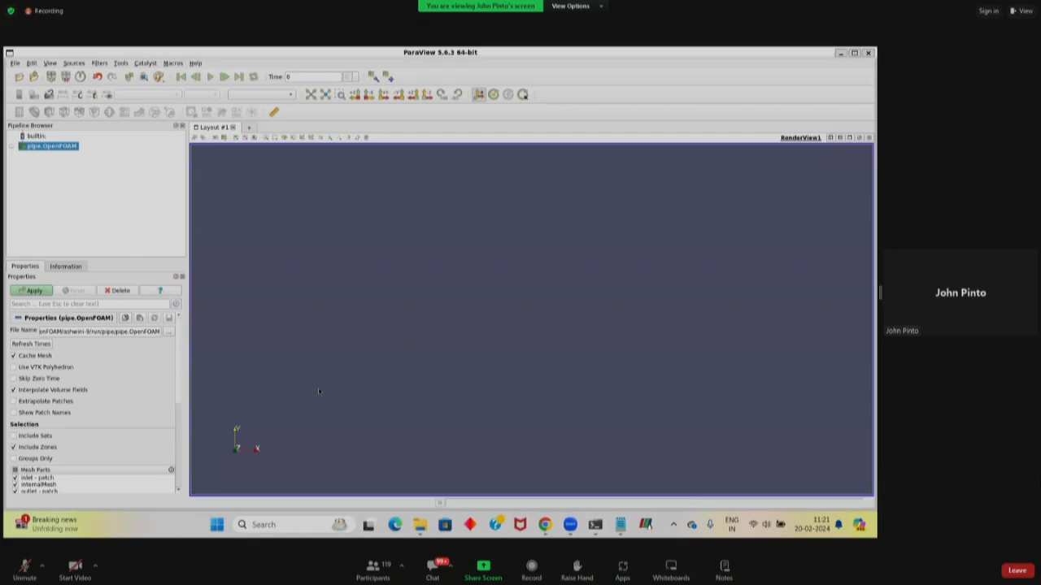
{"action": "left_click", "coordinate": [32, 290]}
{"action": "left_click_drag", "start_coordinate": [496, 368], "coordinate": [762, 413]}
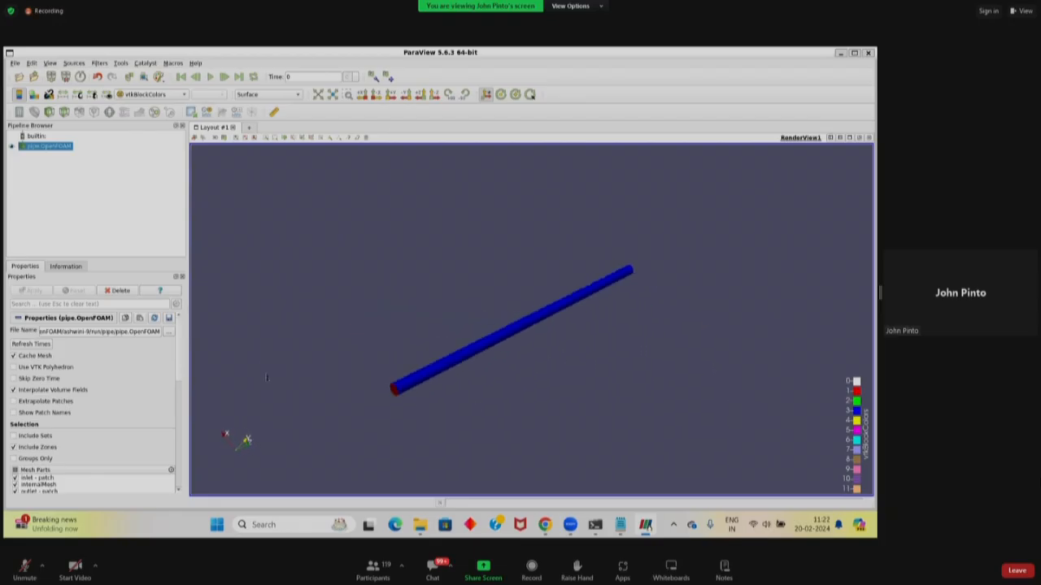
{"action": "scroll", "coordinate": [321, 355], "scroll_direction": "up", "scroll_amount": 2}
{"action": "left_click_drag", "start_coordinate": [284, 369], "coordinate": [324, 340]}
{"action": "scroll", "coordinate": [324, 340], "scroll_direction": "up", "scroll_amount": 3}
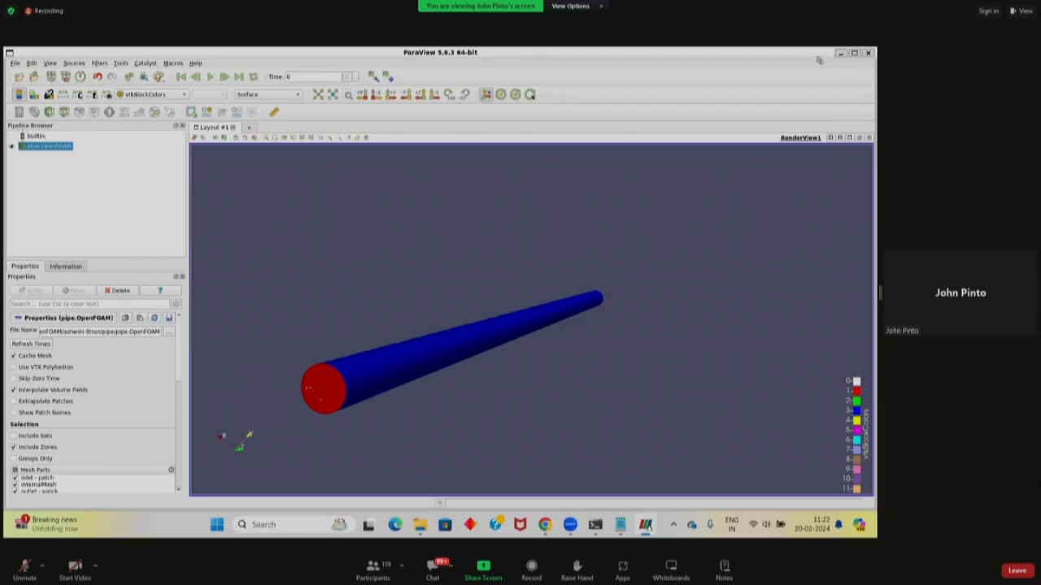
- Switch the reloaded pipe to Surface With Edges and inspect the mesh cells on its end face
{"action": "left_click", "coordinate": [293, 146]}
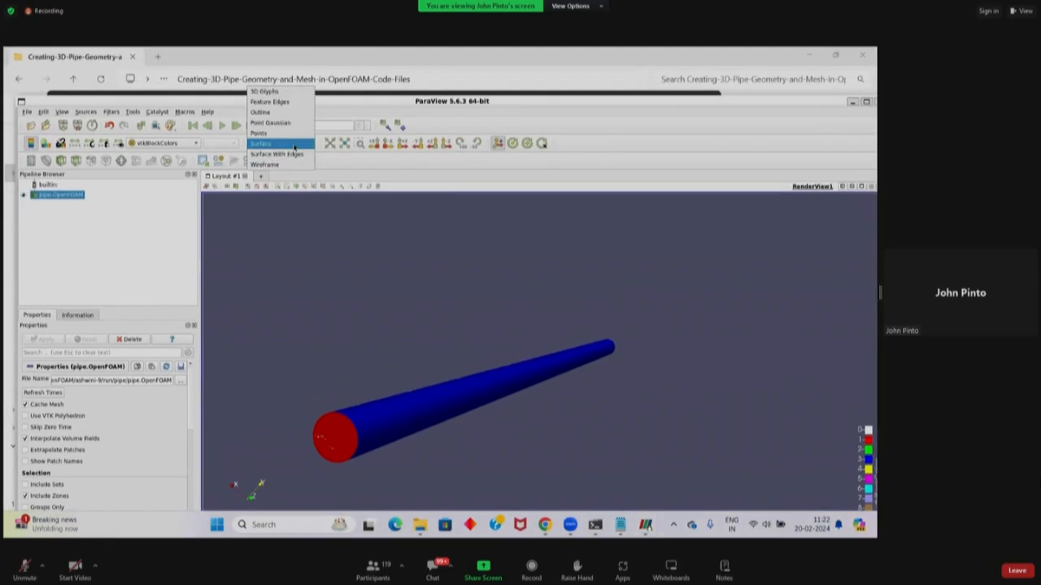
{"action": "left_click", "coordinate": [293, 155]}
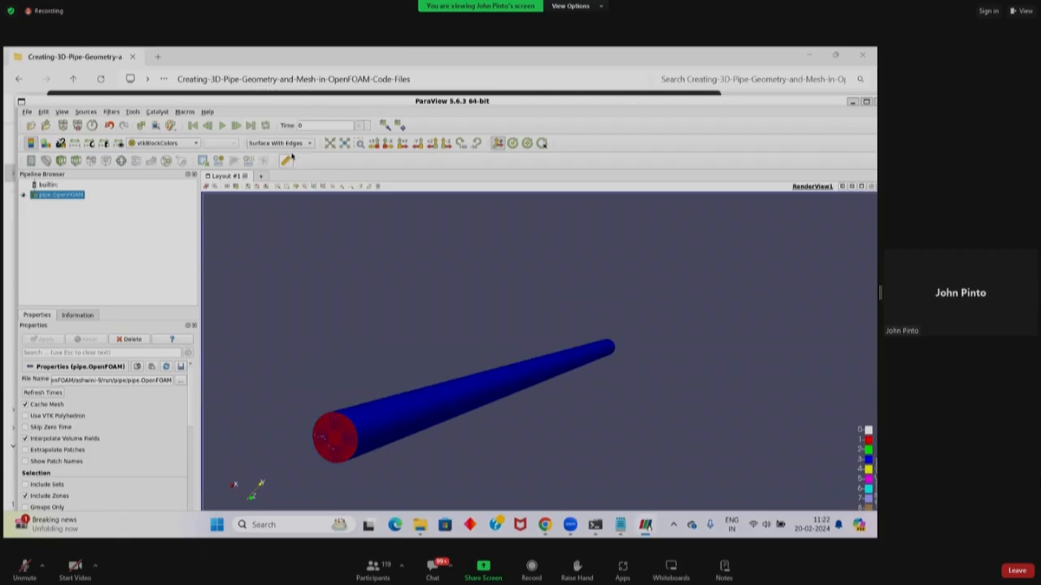
{"action": "scroll", "coordinate": [306, 376], "scroll_direction": "up", "scroll_amount": 3}
{"action": "left_click_drag", "start_coordinate": [305, 376], "coordinate": [330, 380]}
{"action": "scroll", "coordinate": [550, 367], "scroll_direction": "up", "scroll_amount": 5}
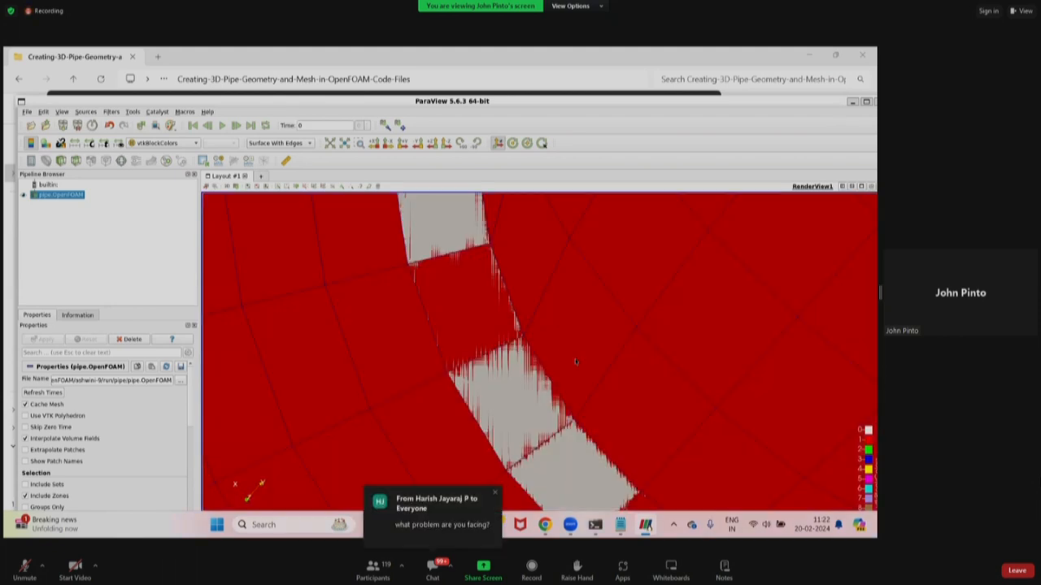
- View the pipe along its coordinate axes, settle on the +Z view, and examine the mesh on the end face up close
{"action": "scroll", "coordinate": [551, 366], "scroll_direction": "down", "scroll_amount": 5}
{"action": "mouse_move", "coordinate": [624, 382]}
{"action": "left_mouse_down"}
{"action": "mouse_move", "coordinate": [608, 377]}
{"action": "mouse_move", "coordinate": [618, 387]}
{"action": "mouse_move", "coordinate": [625, 374]}
{"action": "left_mouse_up"}
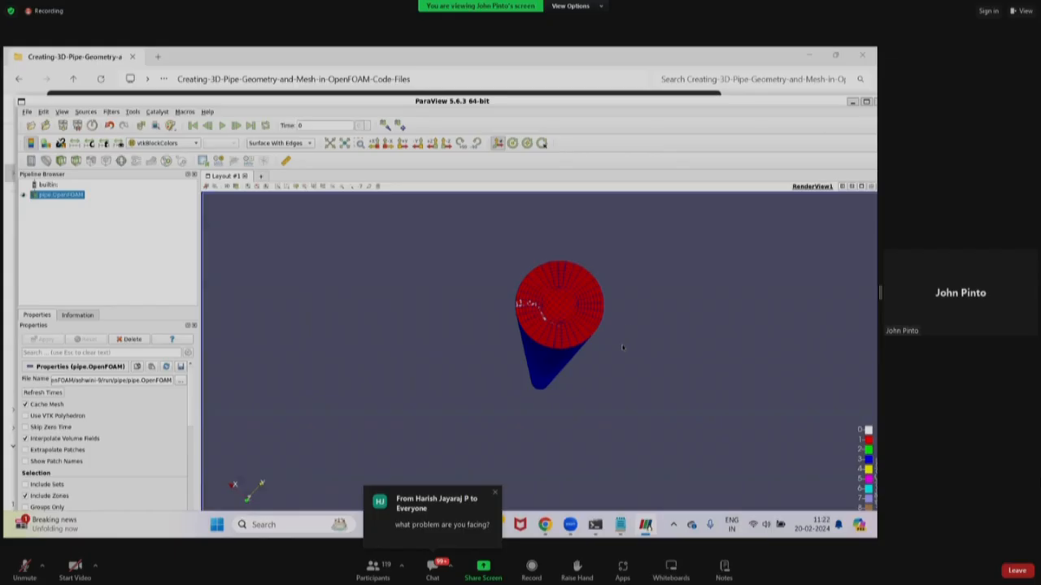
{"action": "left_click", "coordinate": [375, 145]}
{"action": "left_click", "coordinate": [390, 147]}
{"action": "left_click", "coordinate": [403, 148]}
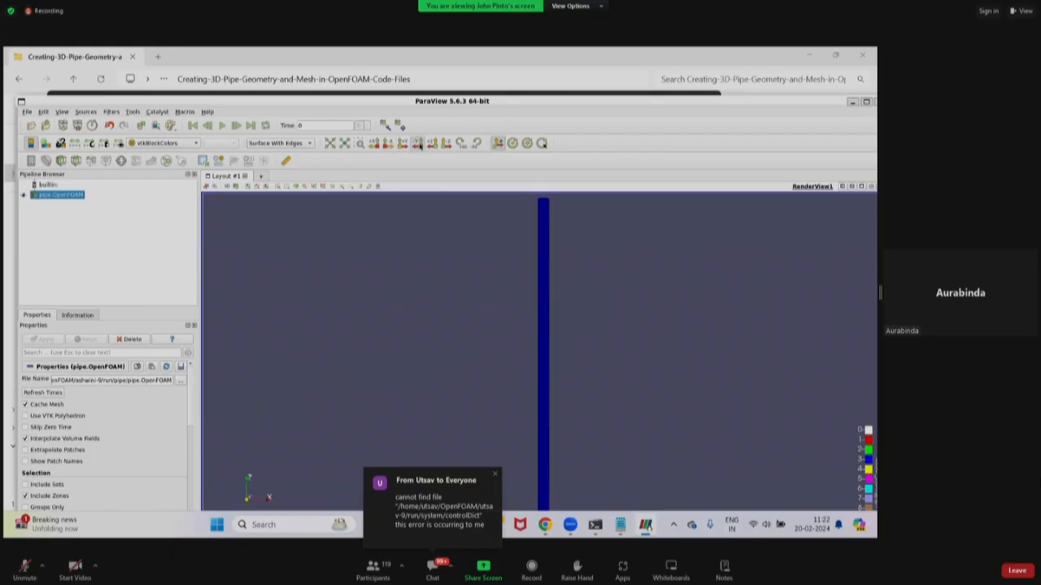
{"action": "left_click", "coordinate": [435, 146]}
{"action": "scroll", "coordinate": [564, 355], "scroll_direction": "up", "scroll_amount": 5}
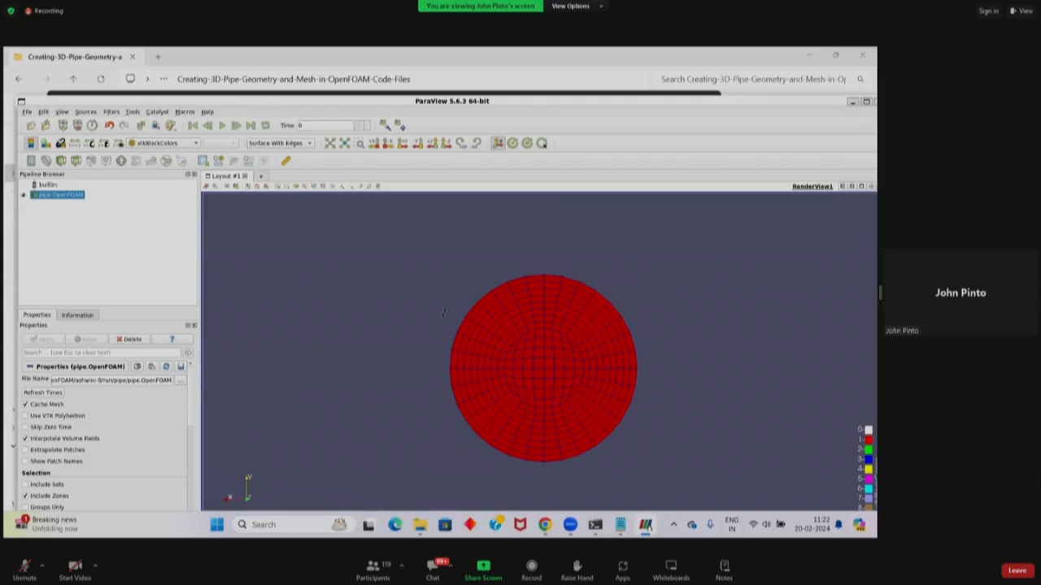
{"action": "scroll", "coordinate": [693, 315], "scroll_direction": "up", "scroll_amount": 10}
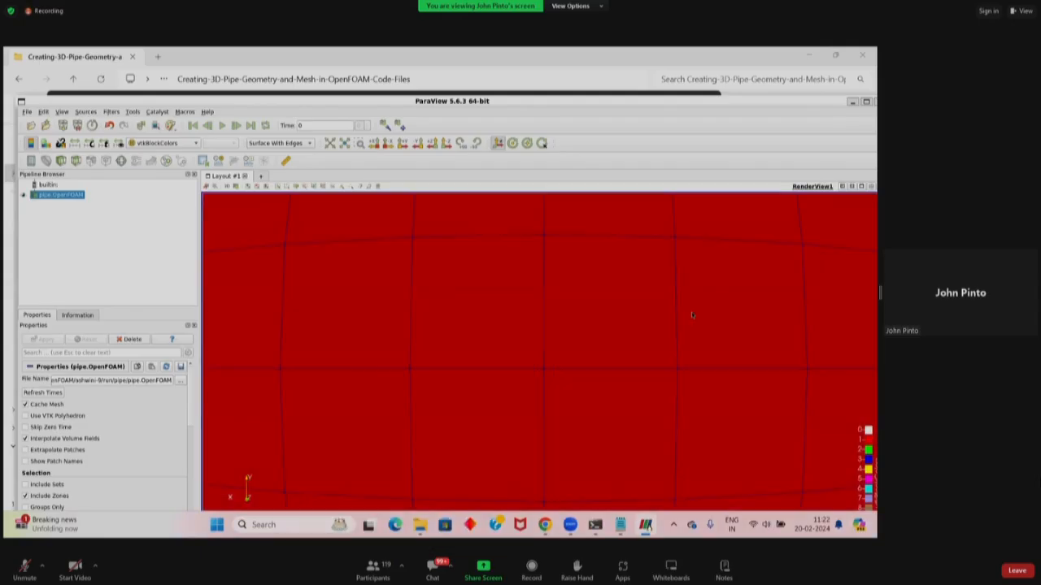
{"action": "scroll", "coordinate": [692, 316], "scroll_direction": "down", "scroll_amount": 10}
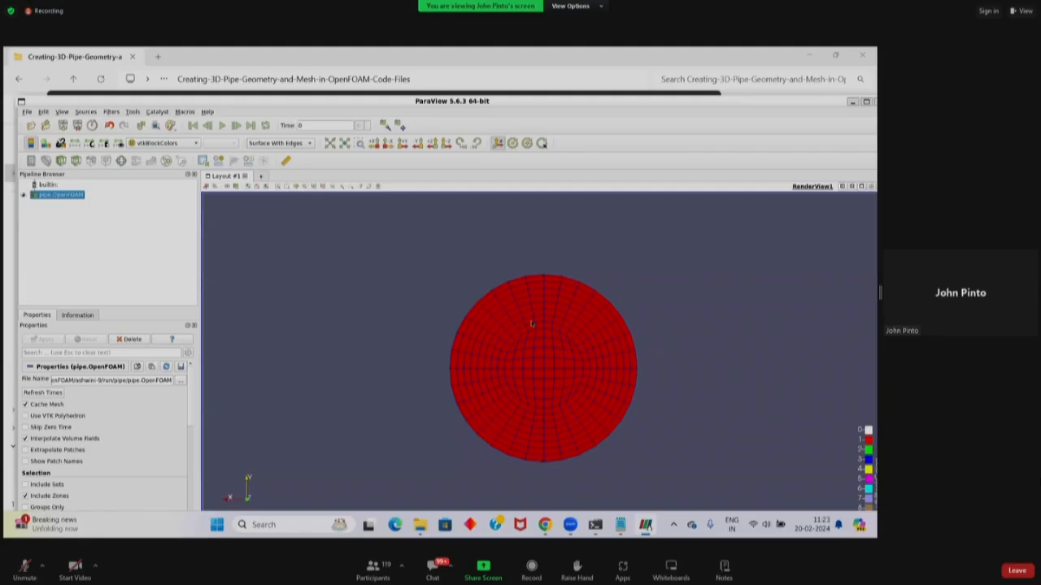
- View the pipe from each of the six axis directions in turn and return to the +X view
{"action": "left_click", "coordinate": [373, 143]}
{"action": "left_click", "coordinate": [388, 143]}
{"action": "left_click", "coordinate": [403, 144]}
{"action": "left_click", "coordinate": [417, 144]}
{"action": "left_click", "coordinate": [431, 144]}
{"action": "left_click", "coordinate": [446, 144]}
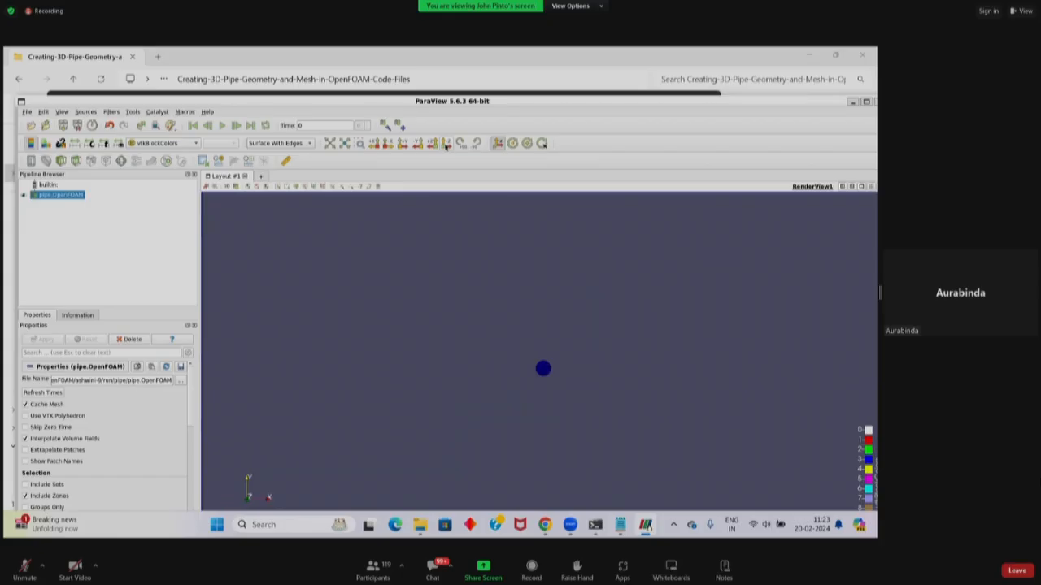
{"action": "left_click", "coordinate": [375, 145]}
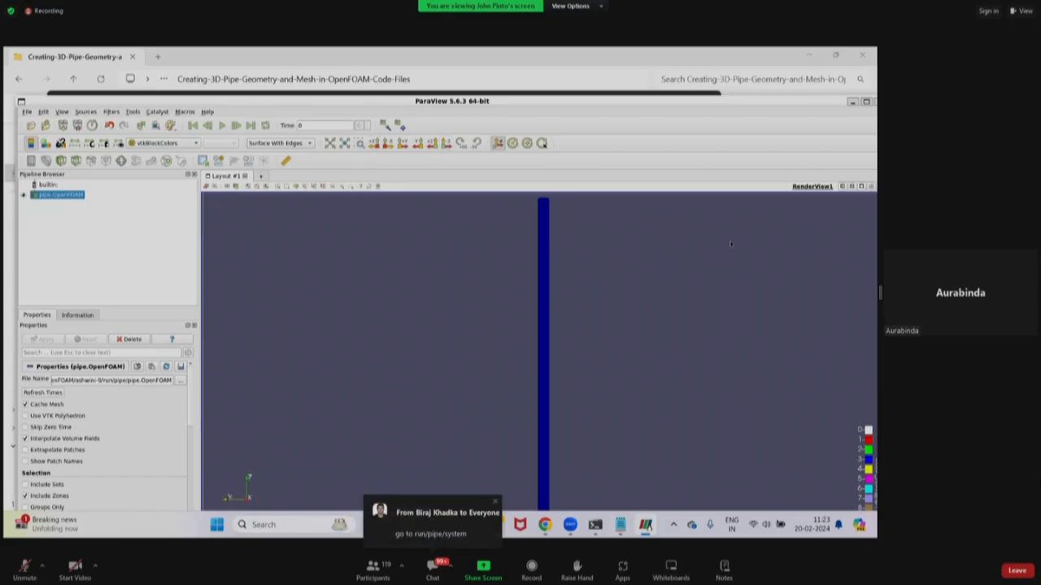
- Close ParaView and reopen the pipe case in block mode by running paraFoam -block
{"action": "left_click_drag", "start_coordinate": [766, 104], "coordinate": [682, 122]}
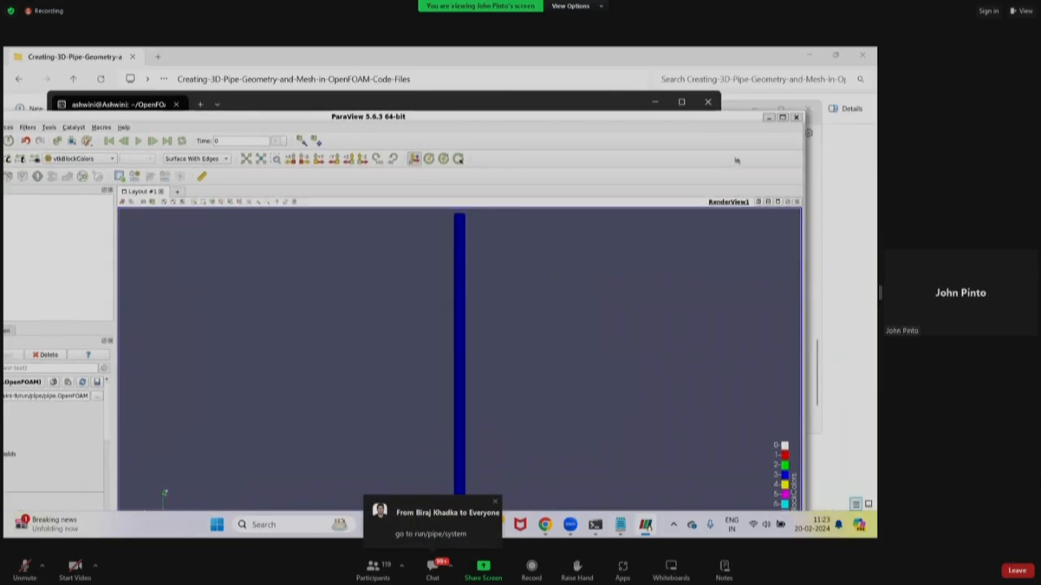
{"action": "left_click", "coordinate": [796, 118]}
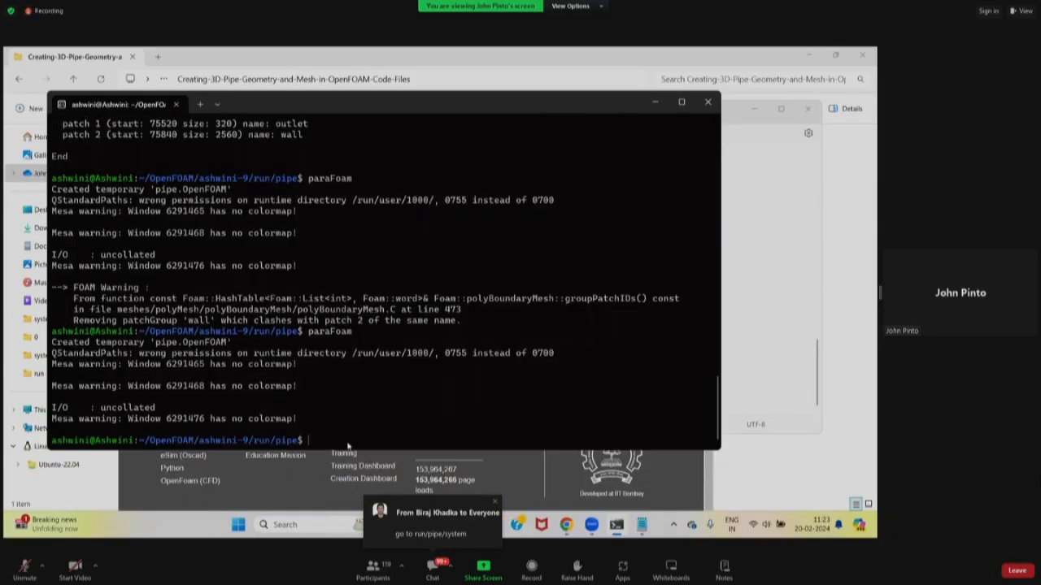
{"action": "type", "text": "paraFoam -blo"}
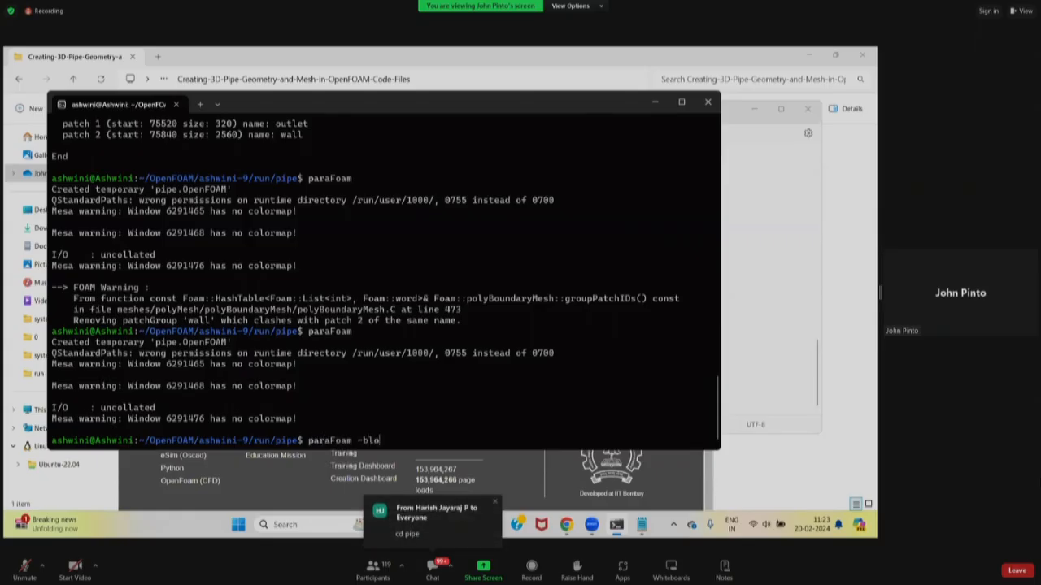
{"action": "type", "text": "ck"}
{"action": "key", "text": "Return"}
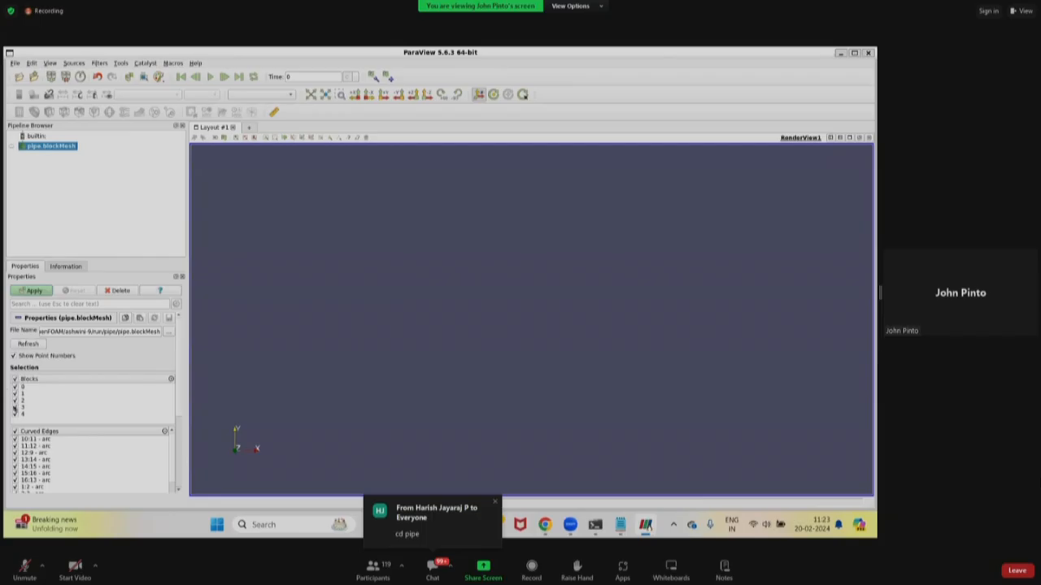
- Apply the pipe.blockMesh source and limit the displayed blocks to block 0
{"action": "left_click", "coordinate": [36, 291]}
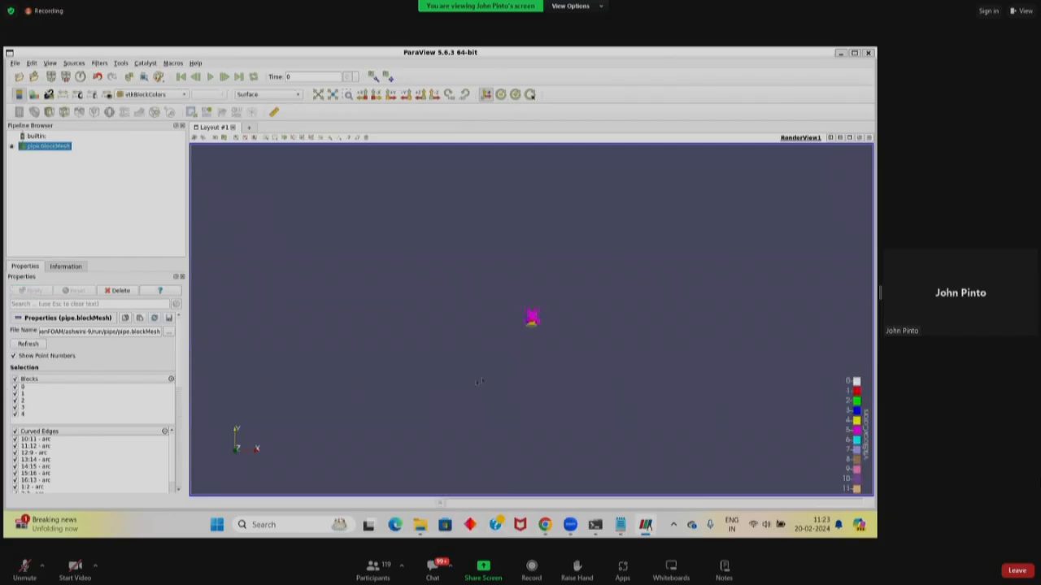
{"action": "scroll", "coordinate": [528, 353], "scroll_direction": "up", "scroll_amount": 10}
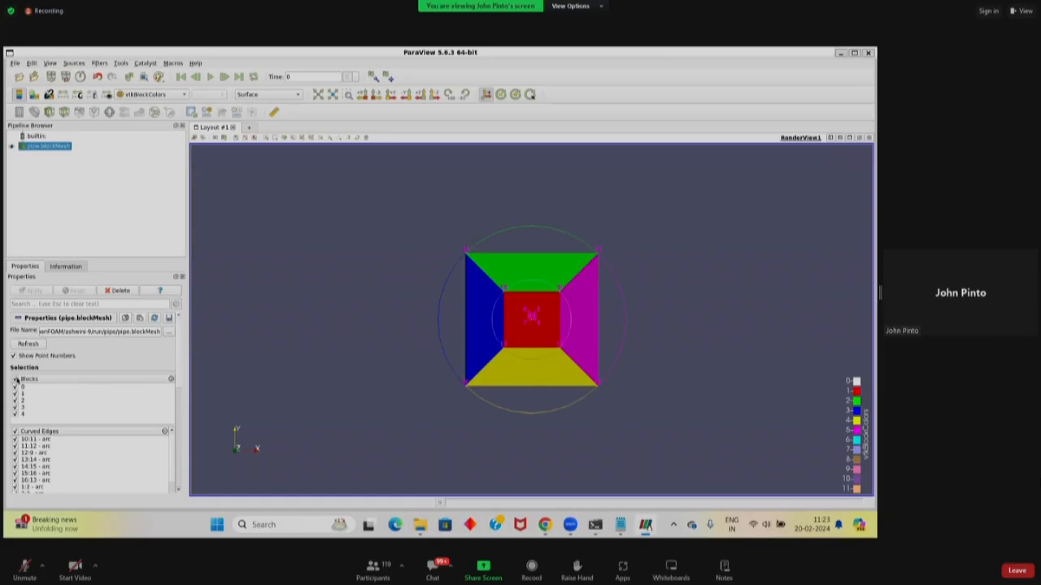
{"action": "left_click", "coordinate": [16, 379]}
{"action": "left_click", "coordinate": [15, 387]}
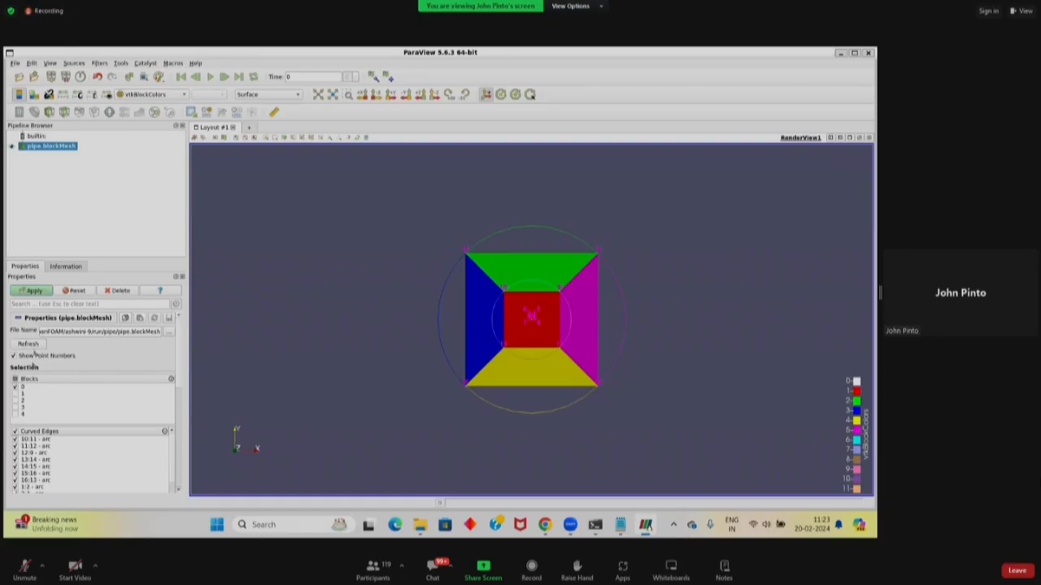
{"action": "left_click", "coordinate": [31, 291]}
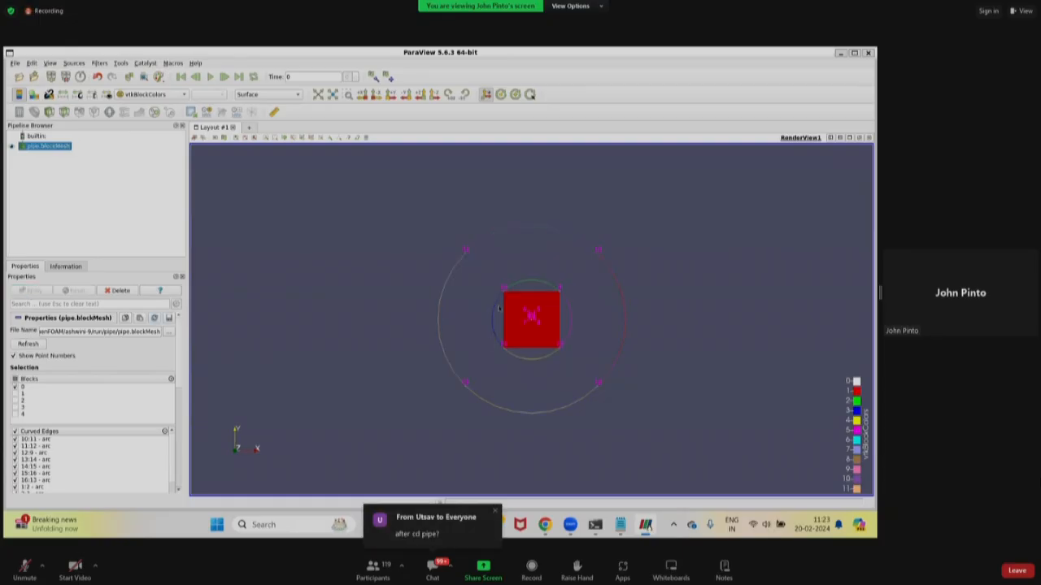
- Add blocks 1, 2, 3 and 4 back to the display one at a time, applying after each
{"action": "left_click", "coordinate": [14, 393]}
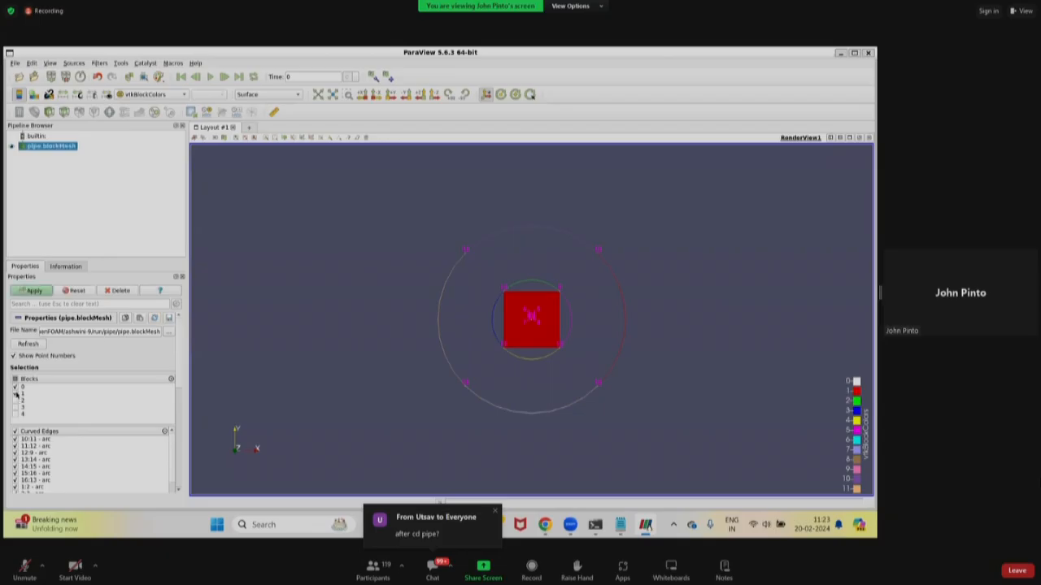
{"action": "left_click", "coordinate": [33, 291]}
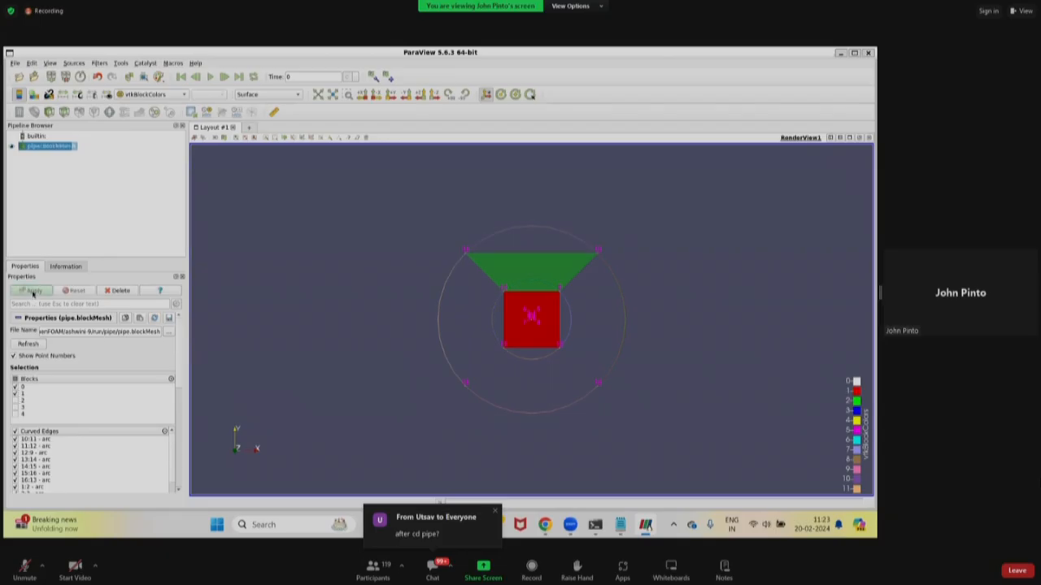
{"action": "left_click", "coordinate": [15, 400]}
{"action": "left_click", "coordinate": [33, 291]}
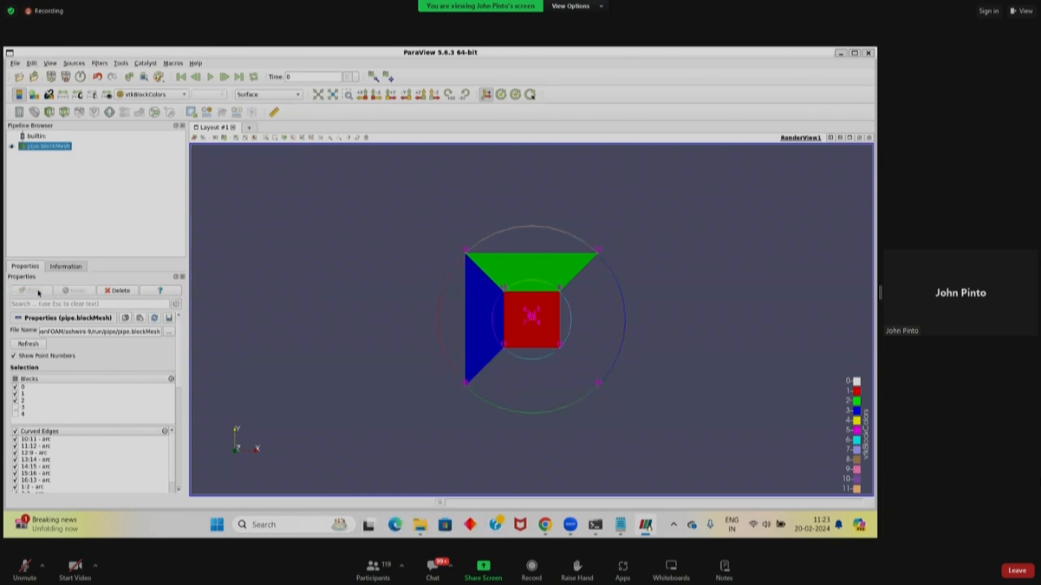
{"action": "left_click", "coordinate": [17, 407]}
{"action": "left_click", "coordinate": [36, 291]}
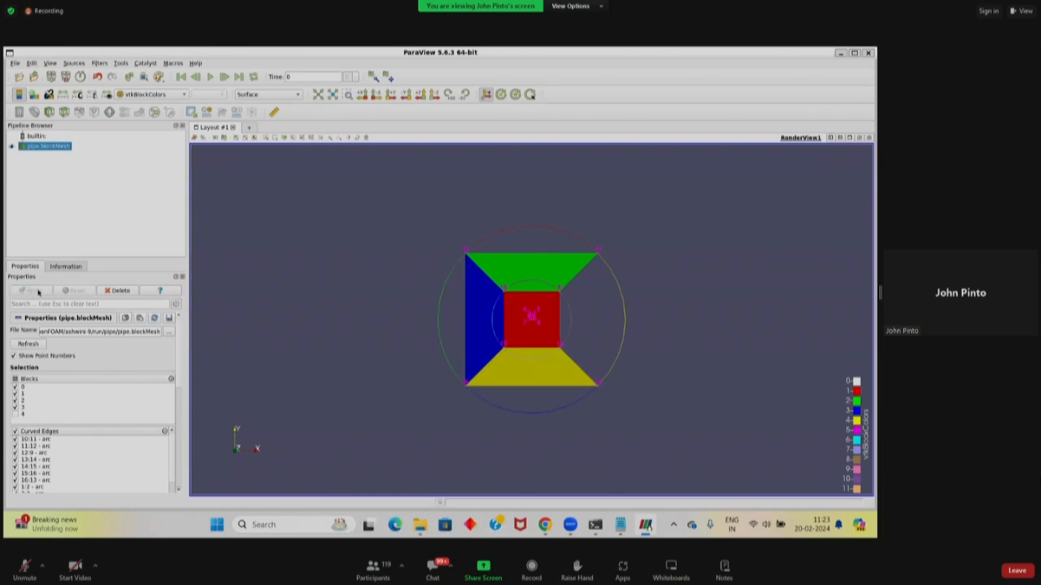
{"action": "left_click", "coordinate": [15, 413]}
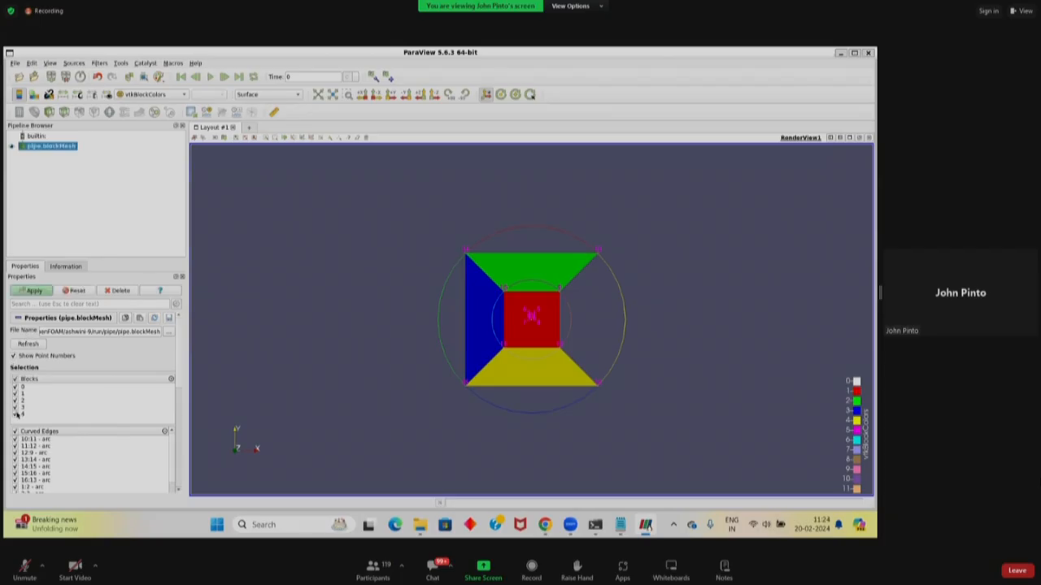
{"action": "left_click", "coordinate": [35, 292]}
- Inspect the five-block pipe topology from several angles, and close ParaView to return to the terminal
{"action": "left_click_drag", "start_coordinate": [259, 379], "coordinate": [267, 382]}
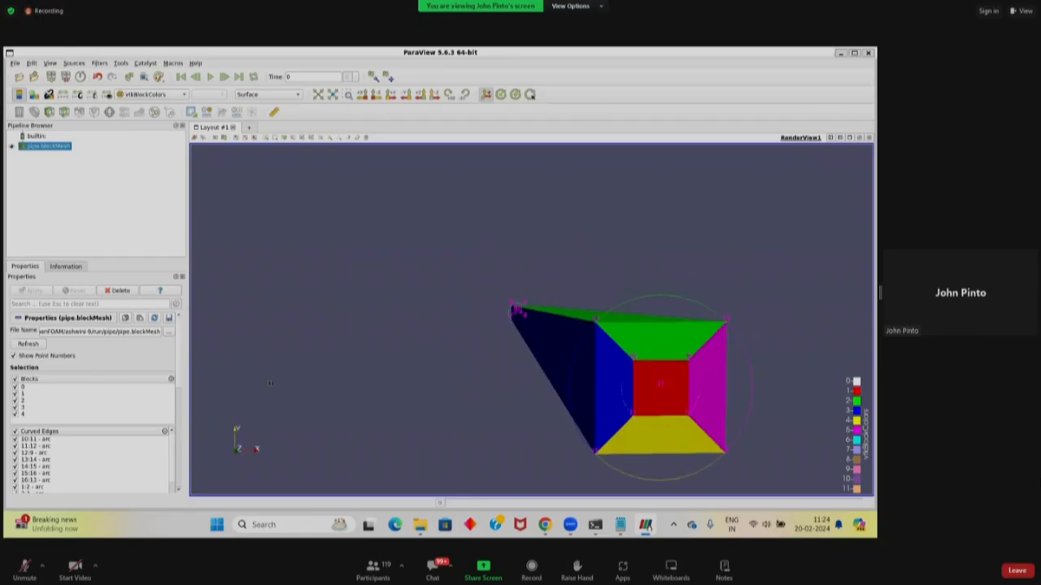
{"action": "scroll", "coordinate": [722, 366], "scroll_direction": "down", "scroll_amount": 1}
{"action": "left_click_drag", "start_coordinate": [711, 368], "coordinate": [705, 355]}
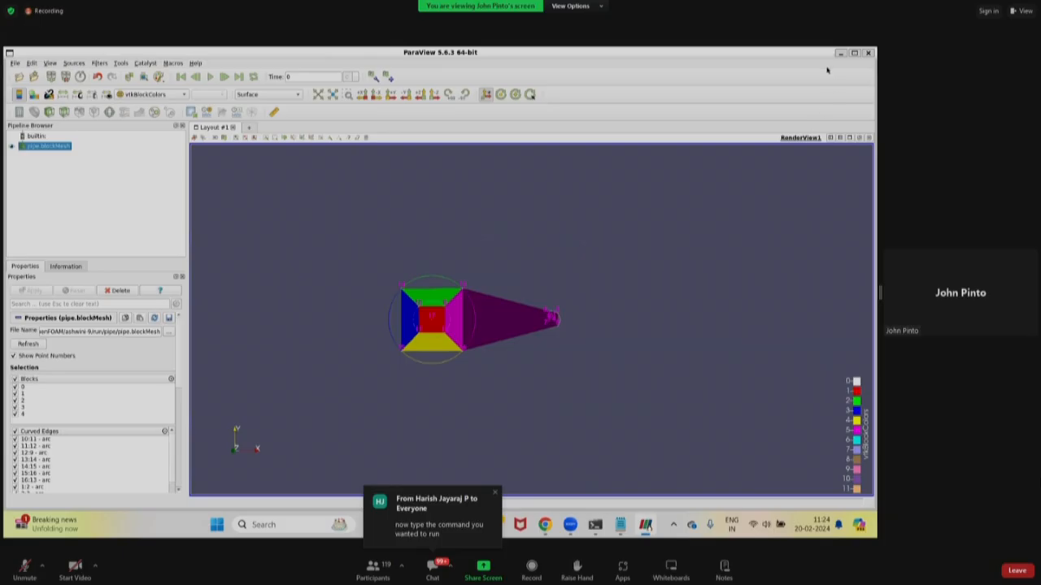
{"action": "left_click_drag", "start_coordinate": [523, 382], "coordinate": [532, 391]}
{"action": "scroll", "coordinate": [533, 387], "scroll_direction": "down", "scroll_amount": 4}
{"action": "scroll", "coordinate": [533, 386], "scroll_direction": "up", "scroll_amount": 4}
{"action": "mouse_move", "coordinate": [631, 372]}
{"action": "left_mouse_down"}
{"action": "mouse_move", "coordinate": [609, 379]}
{"action": "mouse_move", "coordinate": [637, 373]}
{"action": "mouse_move", "coordinate": [620, 368]}
{"action": "left_mouse_up"}
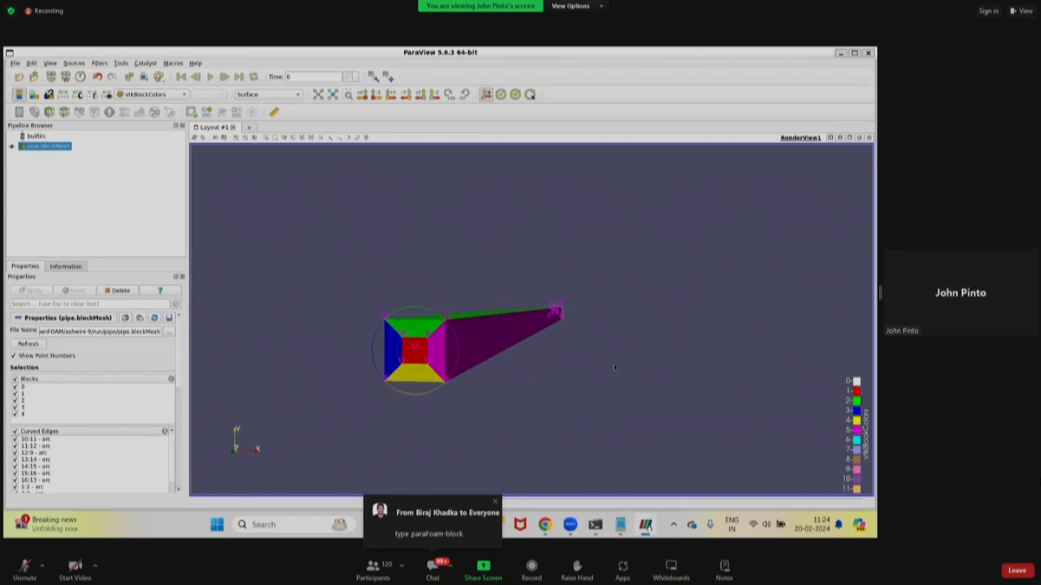
{"action": "left_click", "coordinate": [868, 52]}
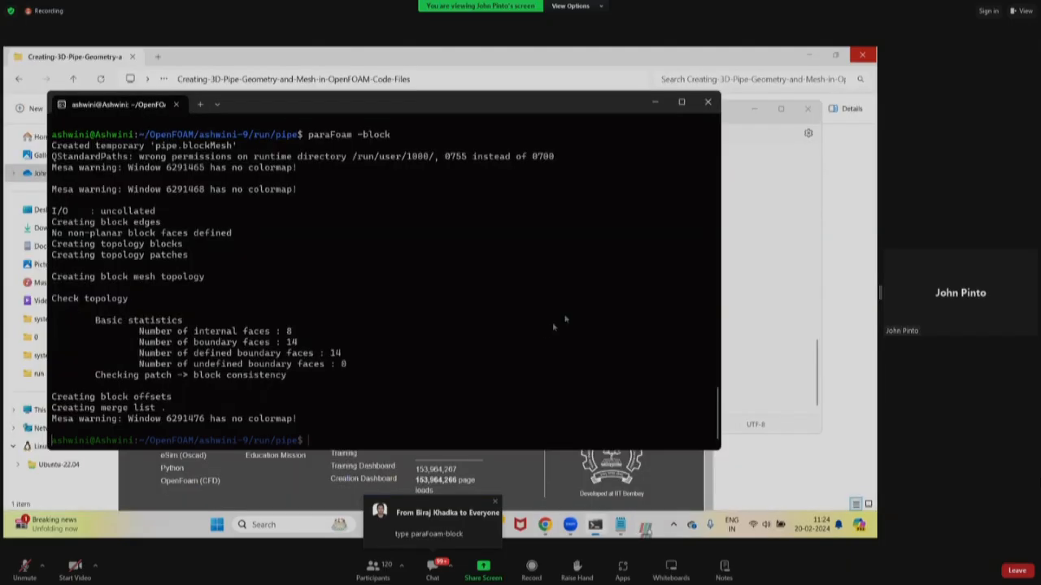
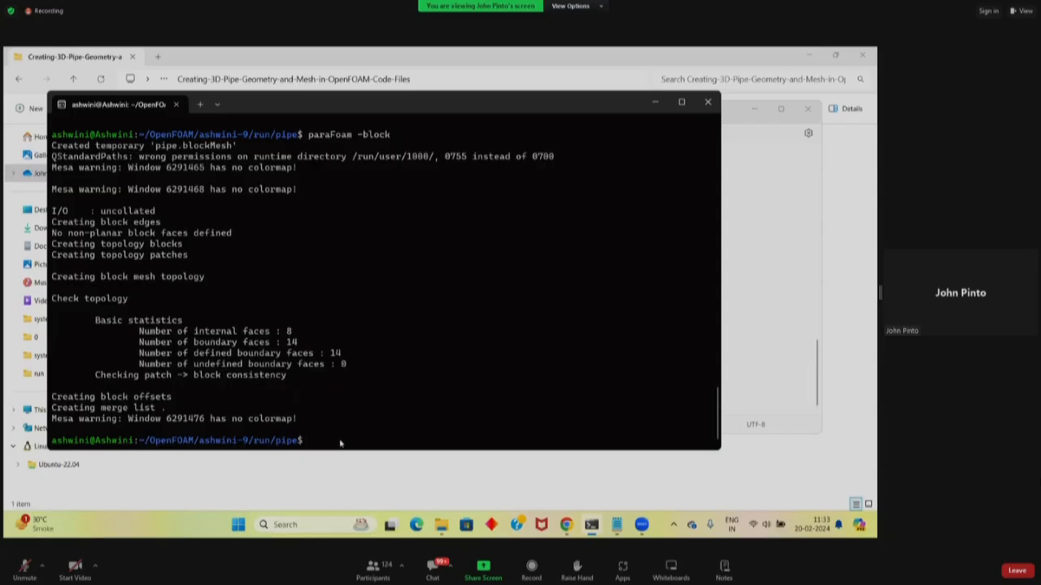
- Rename the 0.orig directory in the pipe case to 0 with mv, listing the case contents before and after
{"action": "type", "text": "ls"}
{"action": "key", "text": "Return"}
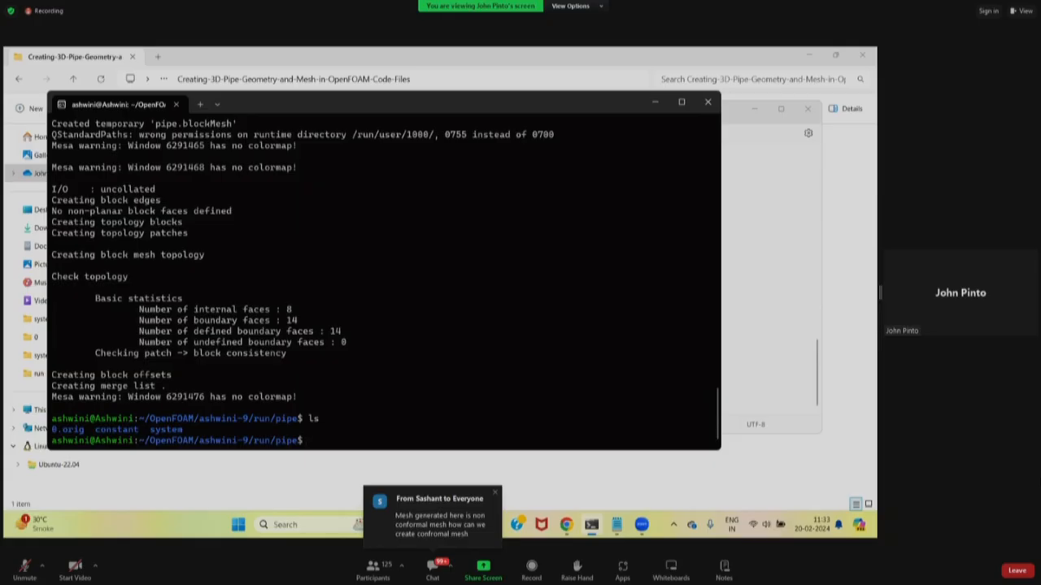
{"action": "type", "text": "mv "}
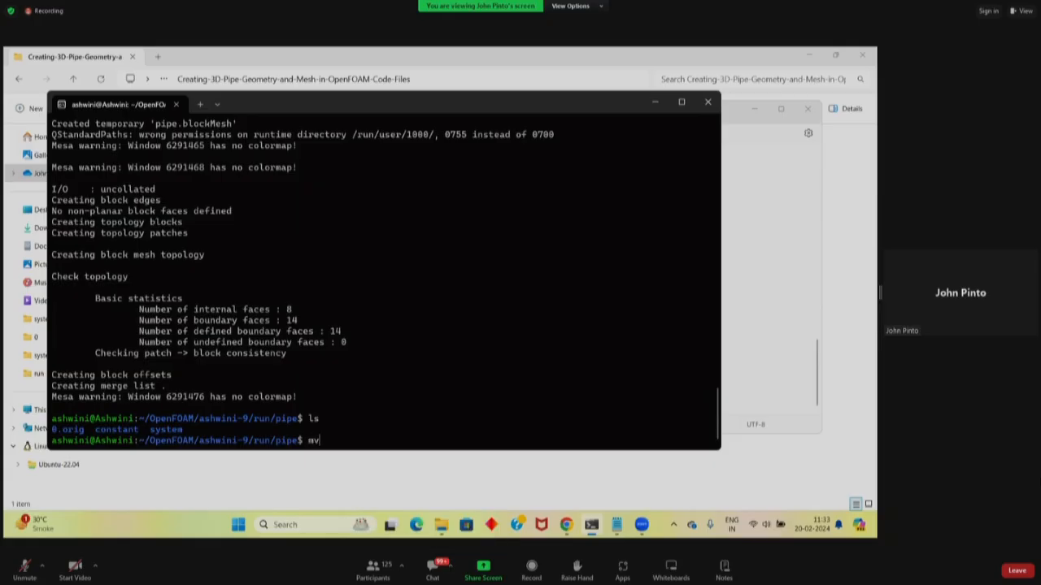
{"action": "type", "text": "0.orig 0"}
{"action": "left_click_drag", "start_coordinate": [373, 441], "coordinate": [312, 444]}
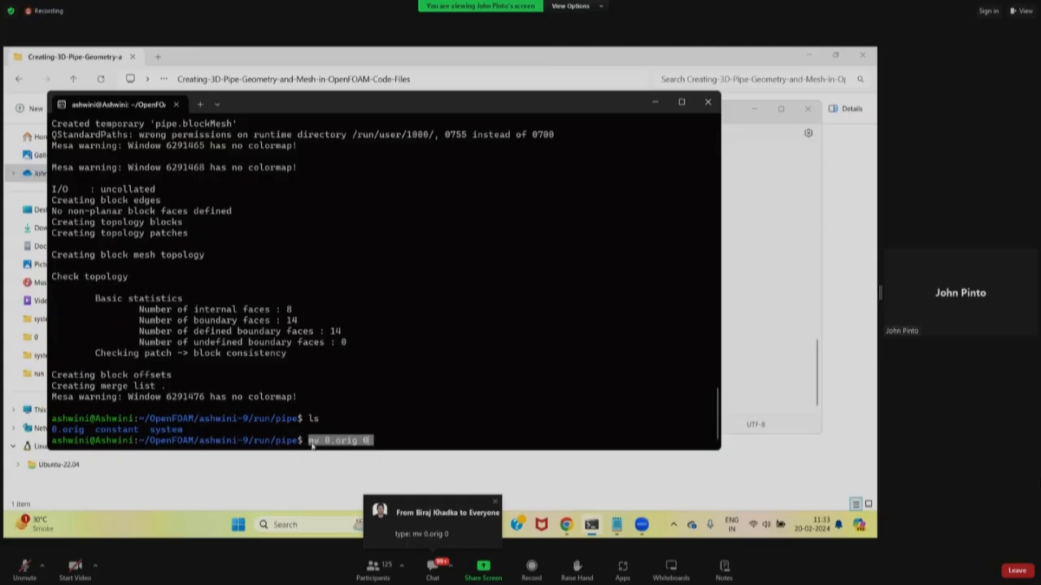
{"action": "left_click", "coordinate": [377, 445]}
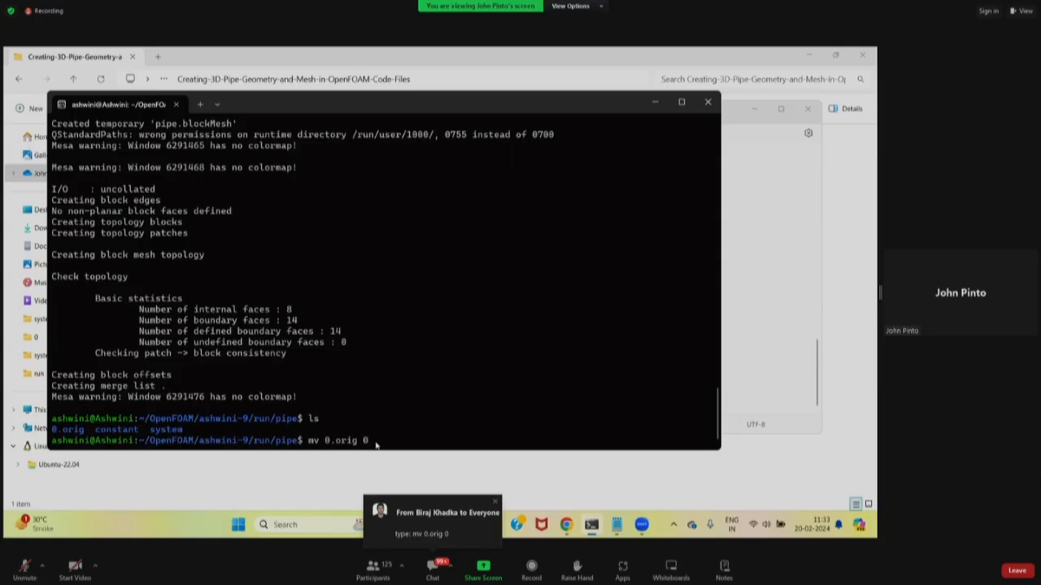
{"action": "key", "text": "Return"}
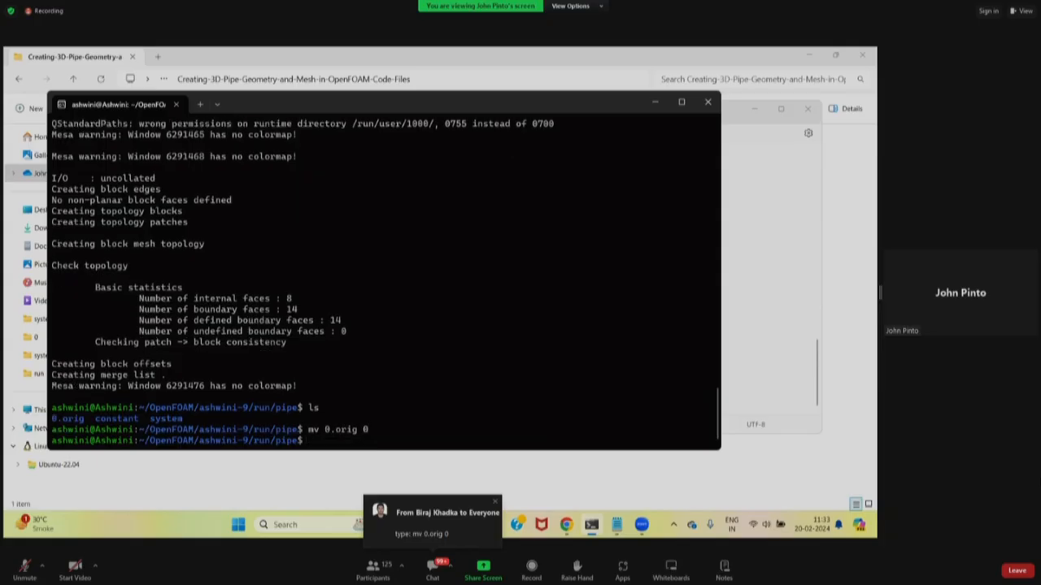
{"action": "type", "text": "ls"}
{"action": "key", "text": "Return"}
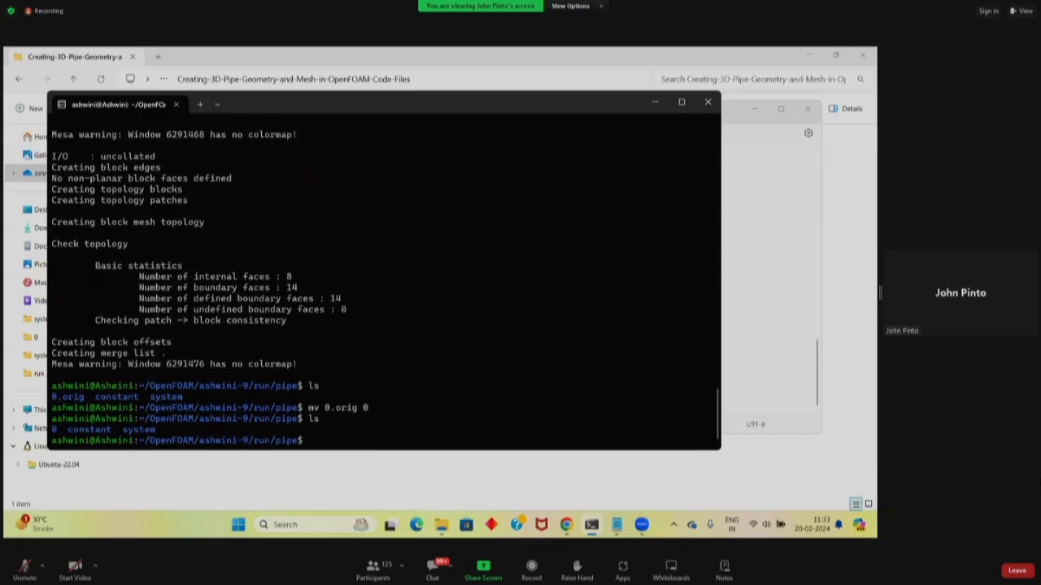
{"action": "double_click", "coordinate": [55, 429]}
{"action": "left_click", "coordinate": [352, 443]}
{"action": "left_click_drag", "start_coordinate": [277, 445], "coordinate": [295, 449]}
{"action": "left_click", "coordinate": [319, 446]}
{"action": "left_click_drag", "start_coordinate": [378, 411], "coordinate": [308, 409]}
{"action": "left_click", "coordinate": [317, 437]}
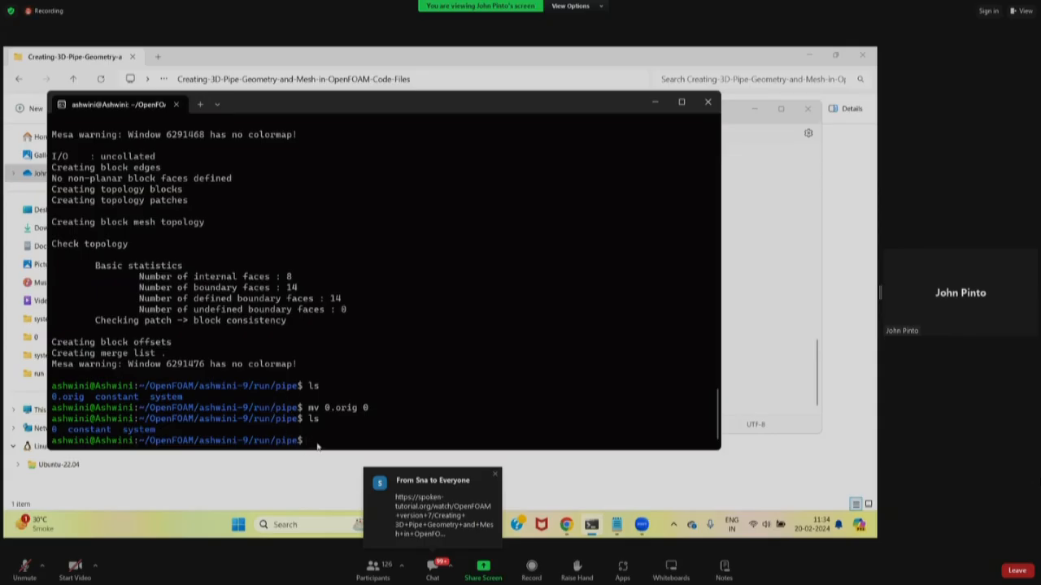
{"action": "type", "text": "gedit"}
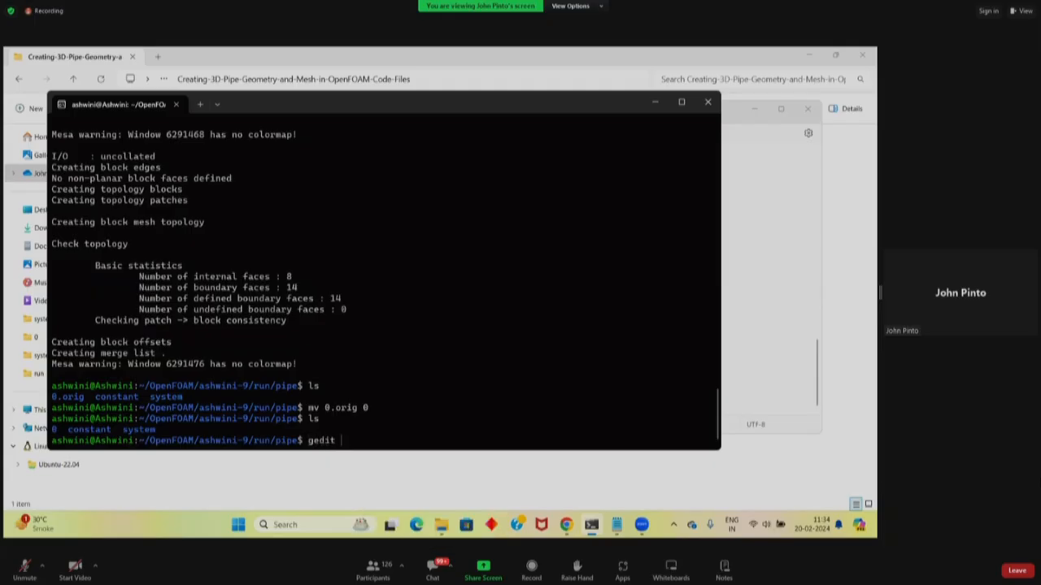
{"action": "key", "text": "BackSpace"}
{"action": "key", "text": "BackSpace"}
{"action": "key", "text": "BackSpace"}
{"action": "key", "text": "BackSpace"}
{"action": "key", "text": "BackSpace"}
{"action": "key", "text": "BackSpace"}
{"action": "type", "text": "cd 0"}
{"action": "key", "text": "BackSpace"}
{"action": "key", "text": "BackSpace"}
{"action": "key", "text": "BackSpace"}
{"action": "key", "text": "BackSpace"}
- Try to show the case's directory structure with tree, and change into the 0 directory
{"action": "type", "text": "tree"}
{"action": "key", "text": "Return"}
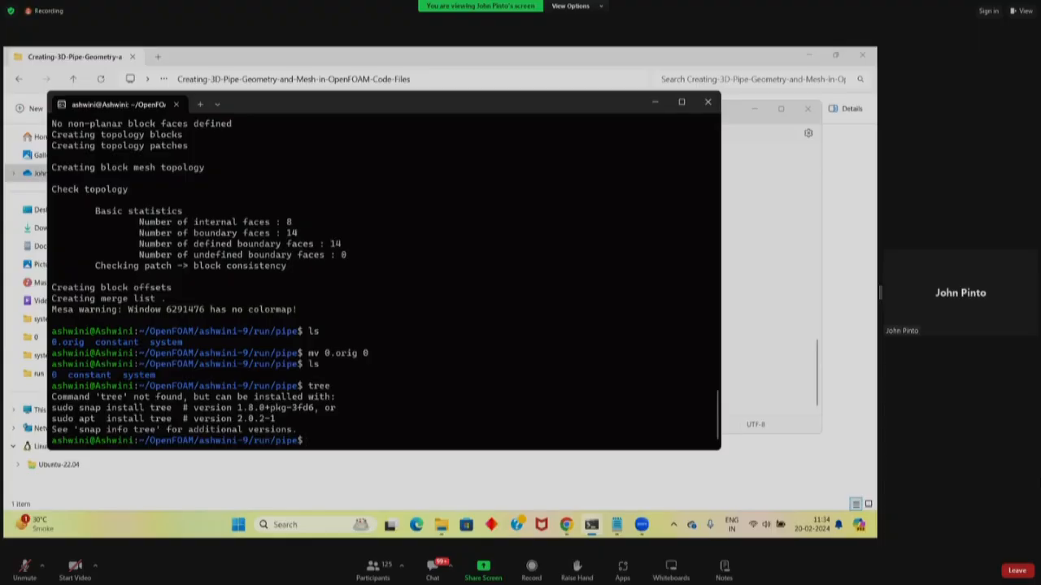
{"action": "type", "text": "cd 0"}
{"action": "key", "text": "Return"}
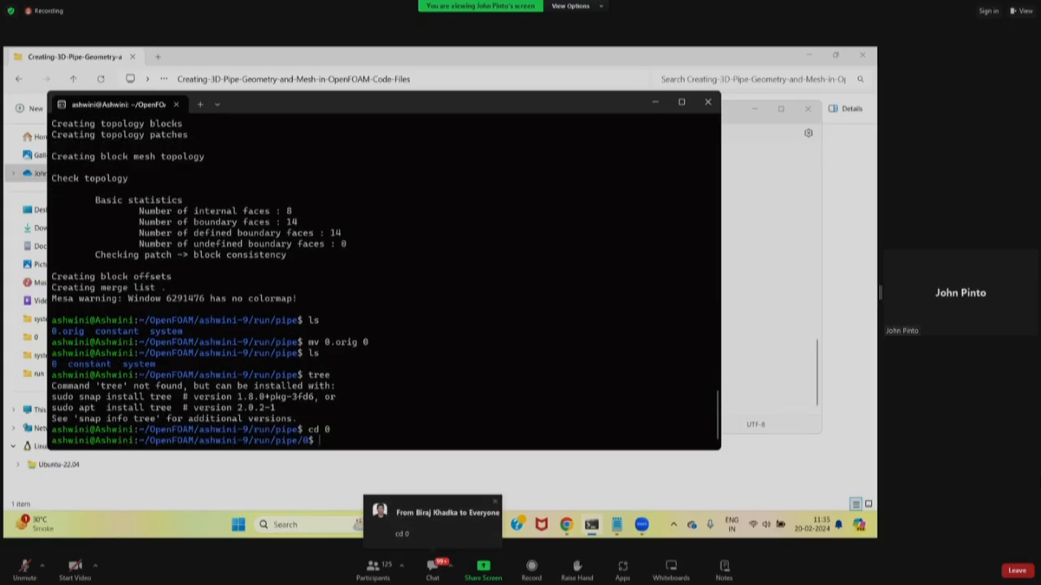
- List the contents of the 0 directory with ls, and highlight the earlier mv 0.orig 0 and cd 0 commands for review
{"action": "type", "text": "ls"}
{"action": "key", "text": "Return"}
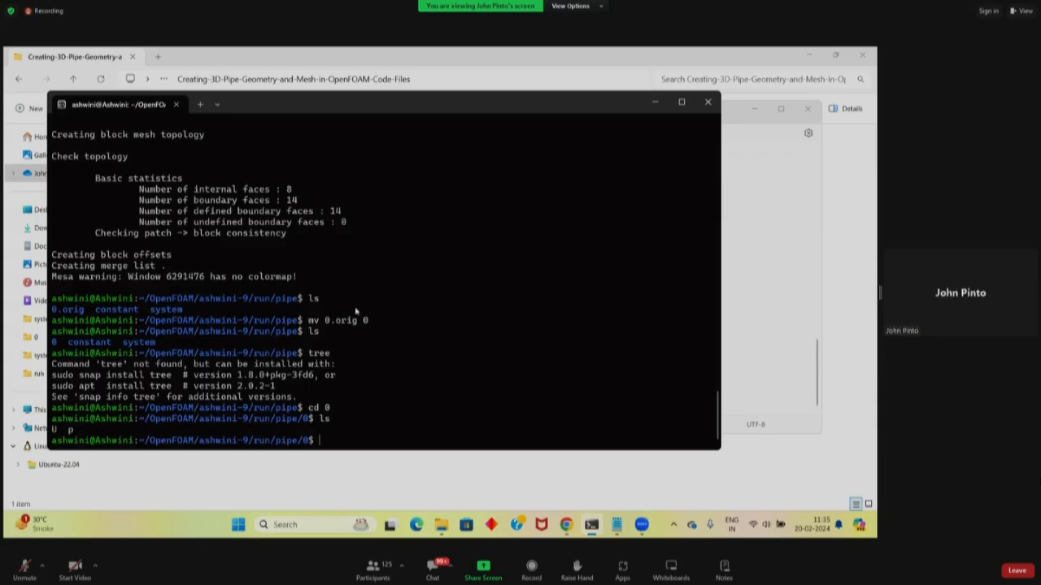
{"action": "scroll", "coordinate": [339, 260], "scroll_direction": "up", "scroll_amount": 1}
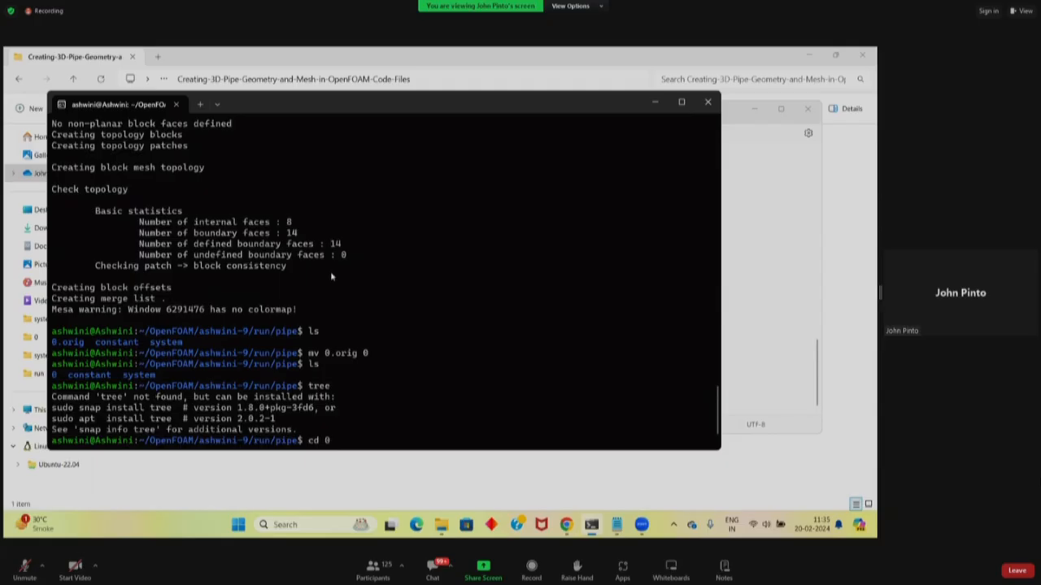
{"action": "key", "text": "Return"}
{"action": "type", "text": "ls"}
{"action": "key", "text": "Return"}
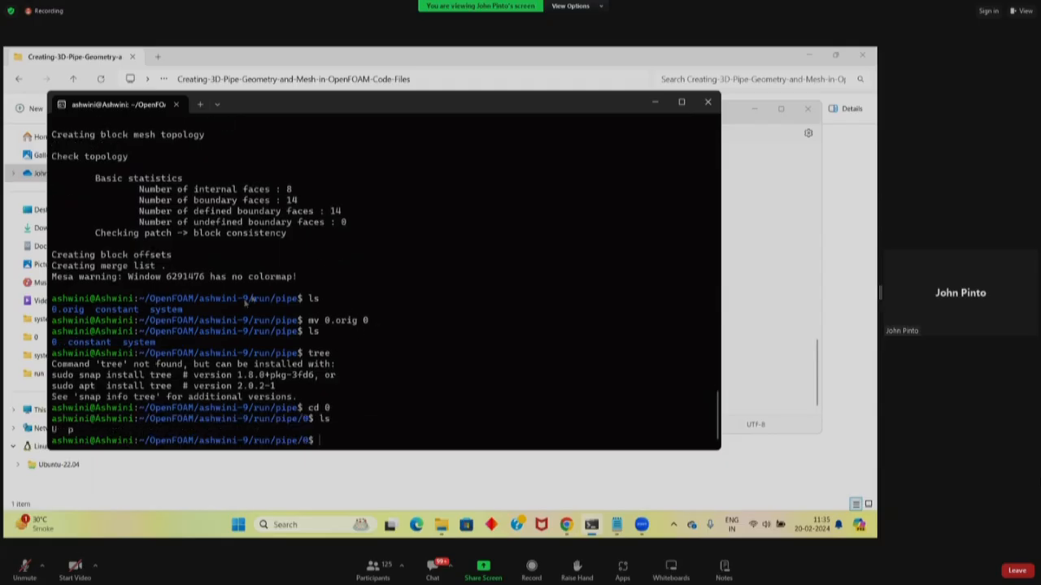
{"action": "left_click_drag", "start_coordinate": [376, 322], "coordinate": [307, 322]}
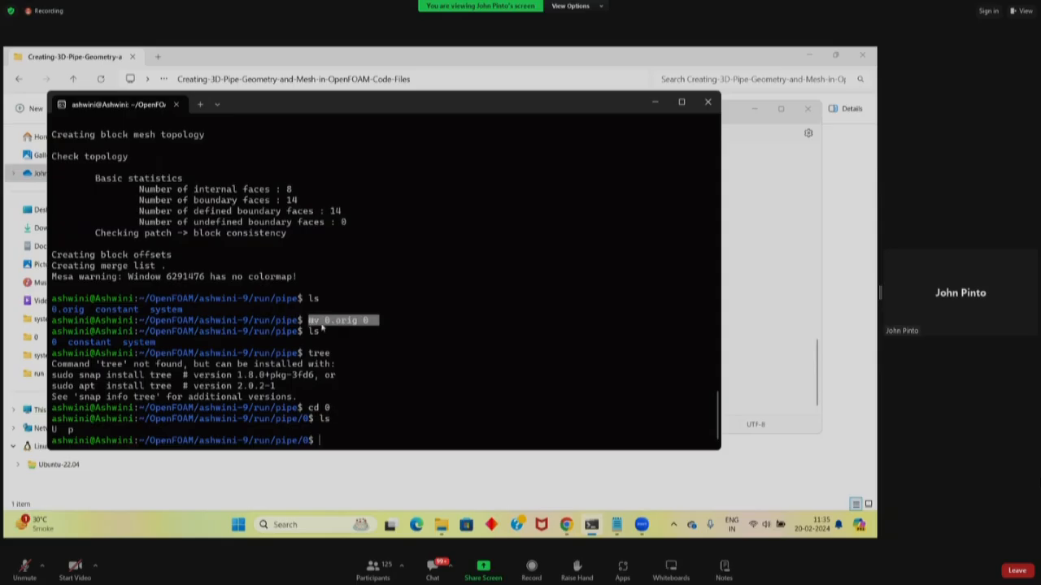
{"action": "left_click", "coordinate": [374, 326]}
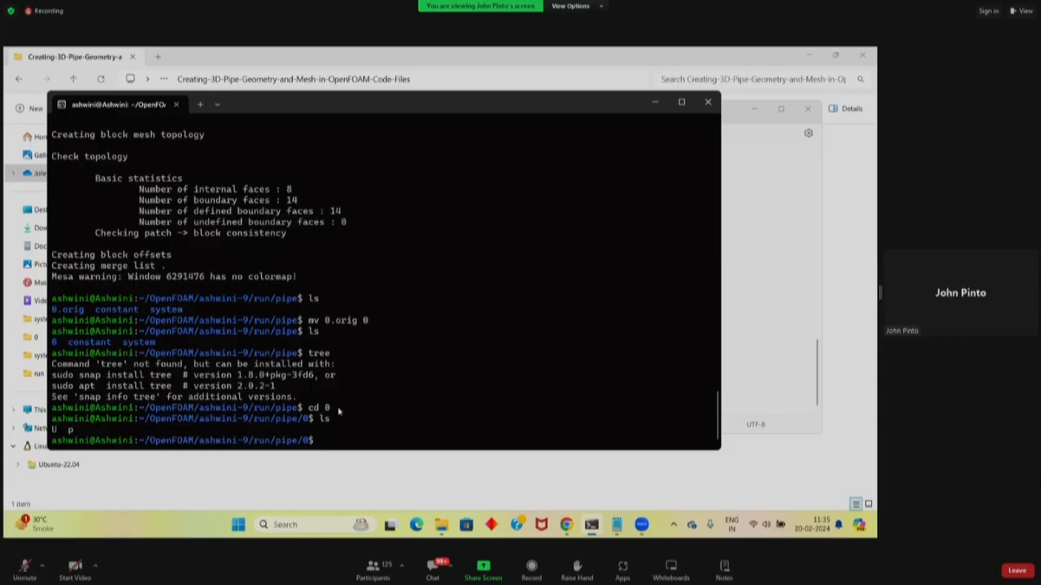
{"action": "left_click_drag", "start_coordinate": [336, 408], "coordinate": [309, 408]}
{"action": "left_click", "coordinate": [343, 439]}
{"action": "type", "text": "gedit p"}
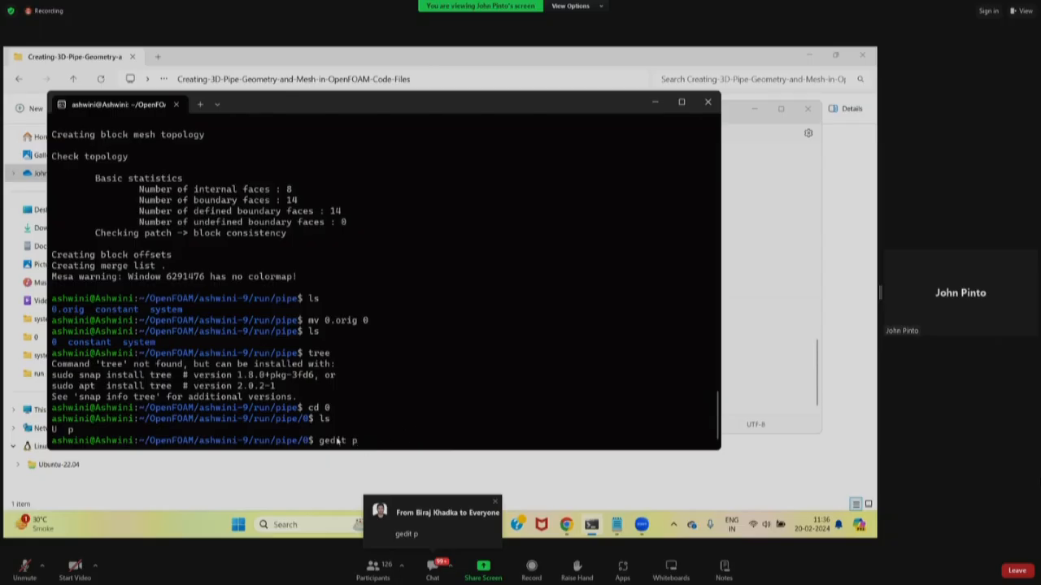
{"action": "left_click_drag", "start_coordinate": [298, 444], "coordinate": [310, 444]}
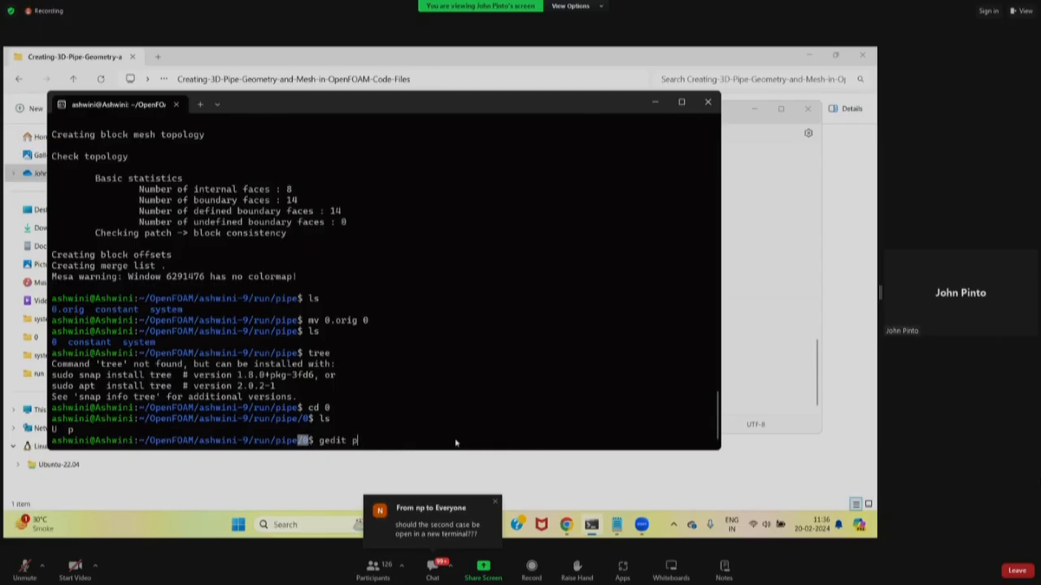
{"action": "key", "text": "BackSpace"}
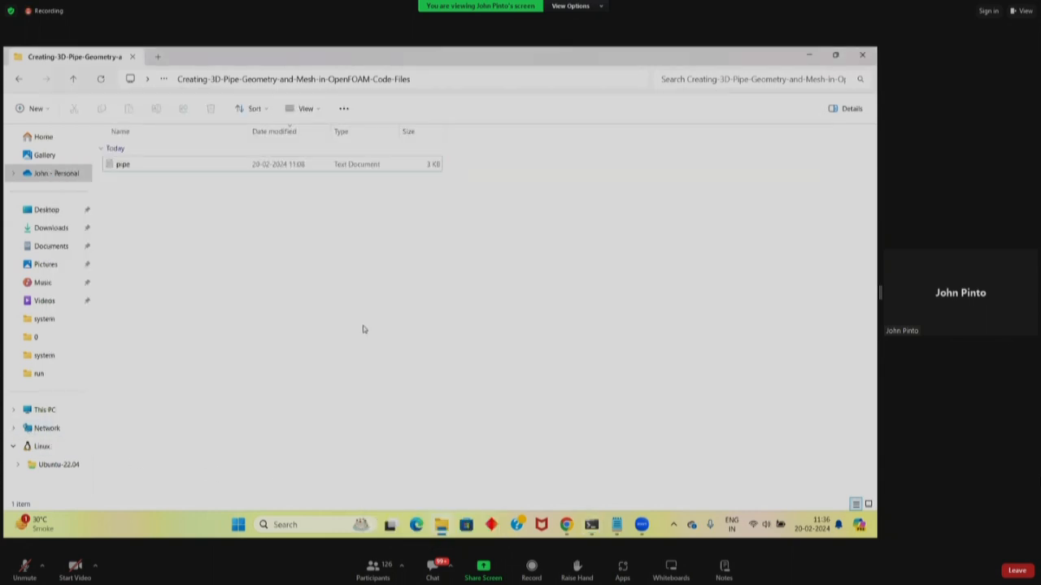
{"action": "left_click", "coordinate": [47, 465]}
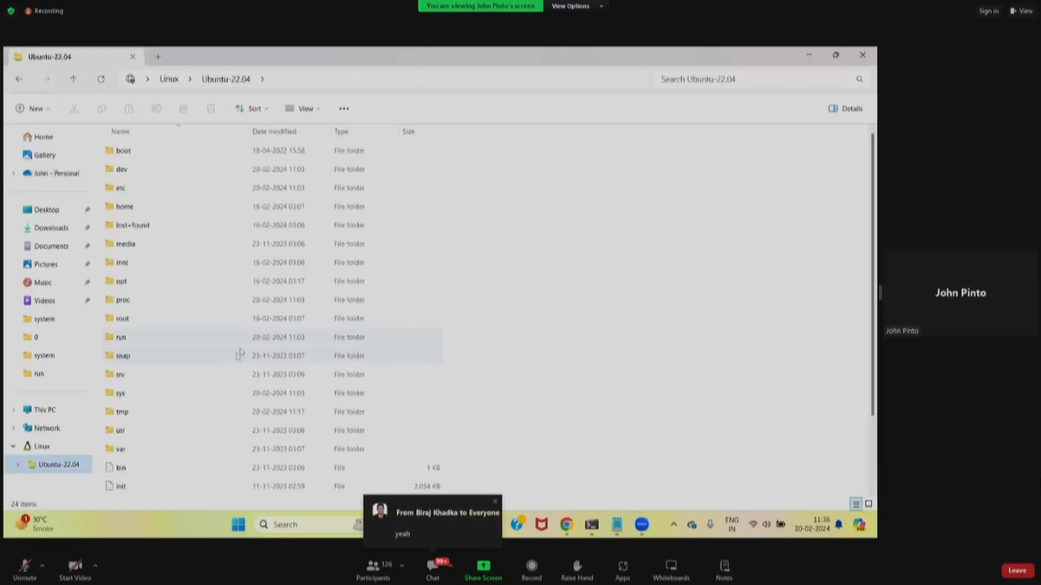
{"action": "left_click", "coordinate": [155, 209]}
{"action": "left_click", "coordinate": [155, 209]}
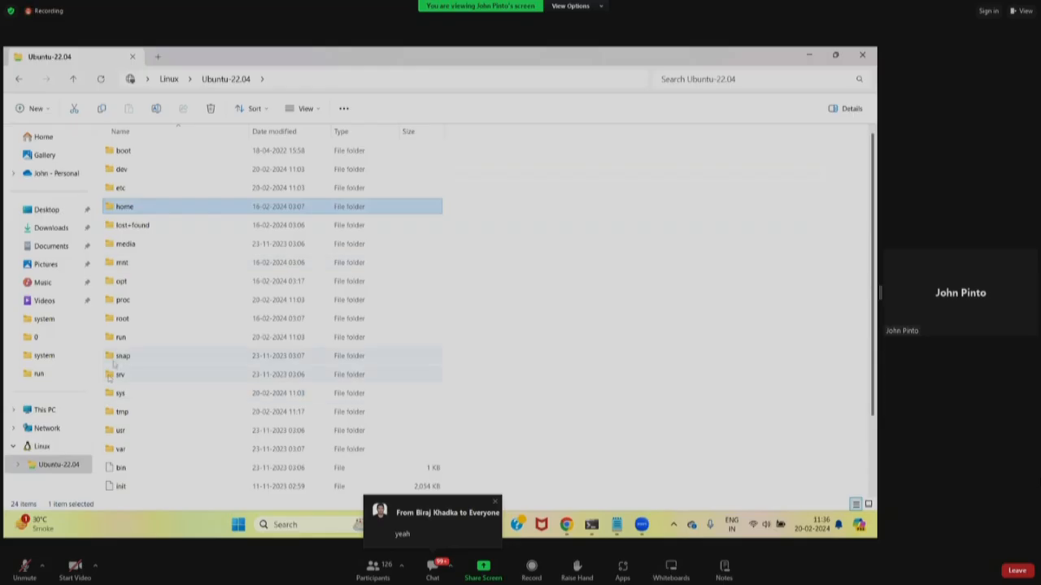
{"action": "left_click", "coordinate": [644, 324]}
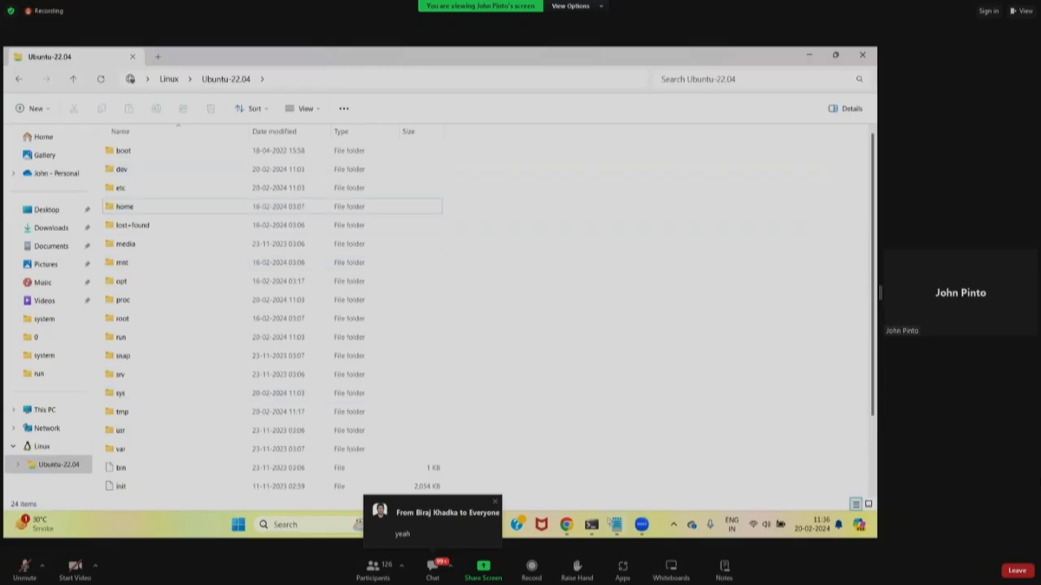
{"action": "left_click", "coordinate": [598, 527]}
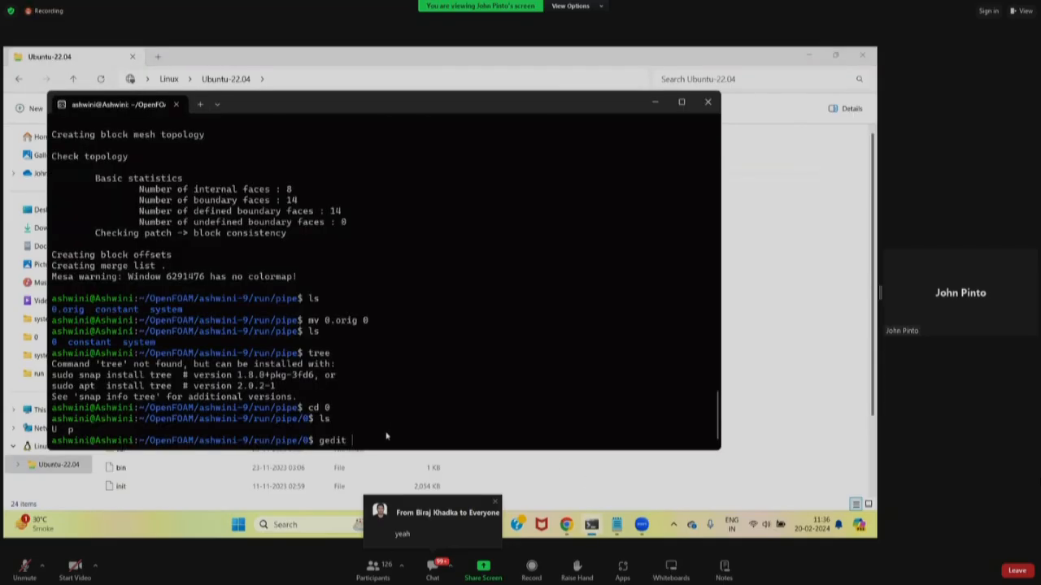
{"action": "key", "text": "BackSpace"}
{"action": "key", "text": "BackSpace"}
{"action": "key", "text": "BackSpace"}
{"action": "key", "text": "BackSpace"}
{"action": "key", "text": "BackSpace"}
- Go back up to the pipe case directory with cd .. and open it in File Explorer with explorer.exe
{"action": "type", "text": "cd .."}
{"action": "key", "text": "Return"}
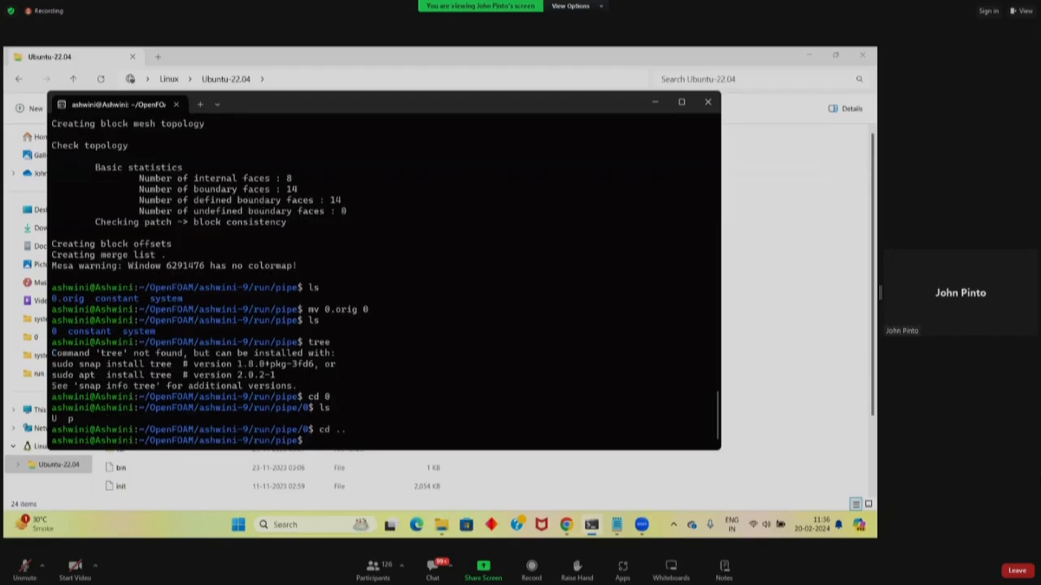
{"action": "type", "text": "explorer.exe"}
{"action": "key", "text": "Return"}
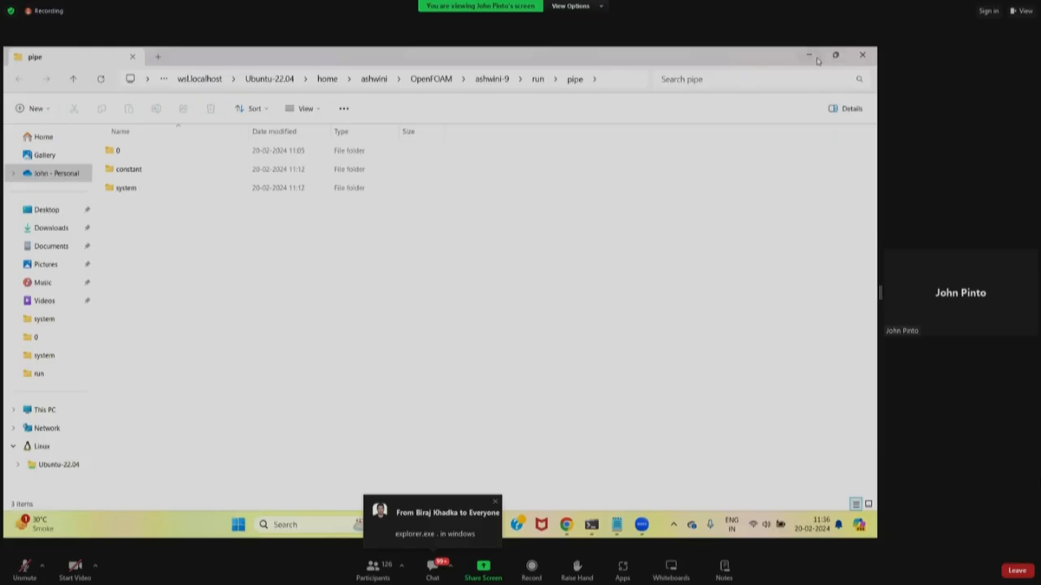
- Resize the pipe folder window beside the terminal, view the files inside its 0 folder, and minimize the window
{"action": "left_click", "coordinate": [815, 58]}
{"action": "mouse_move", "coordinate": [442, 525]}
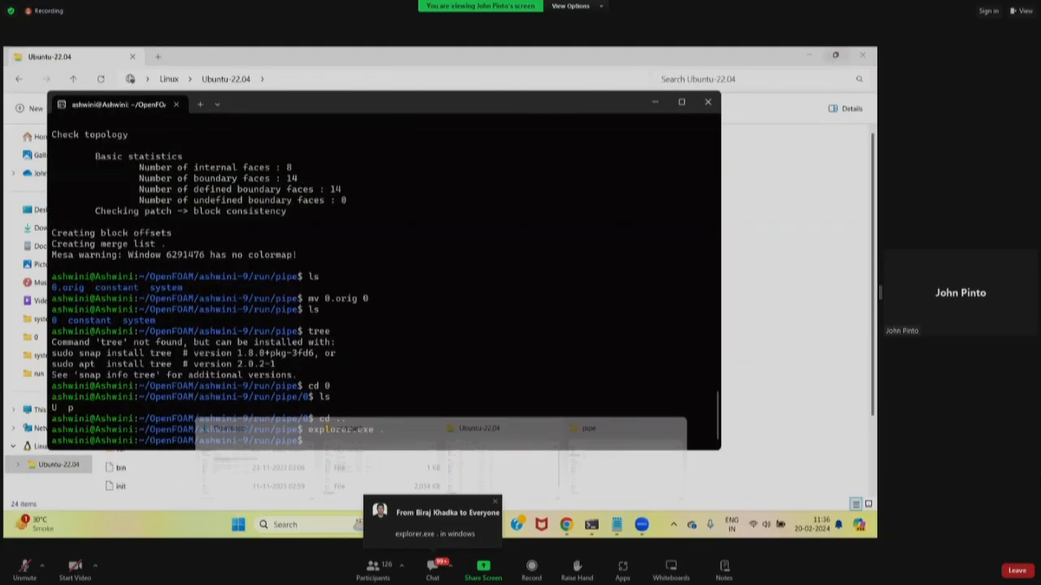
{"action": "left_click", "coordinate": [643, 471]}
{"action": "left_click", "coordinate": [835, 54]}
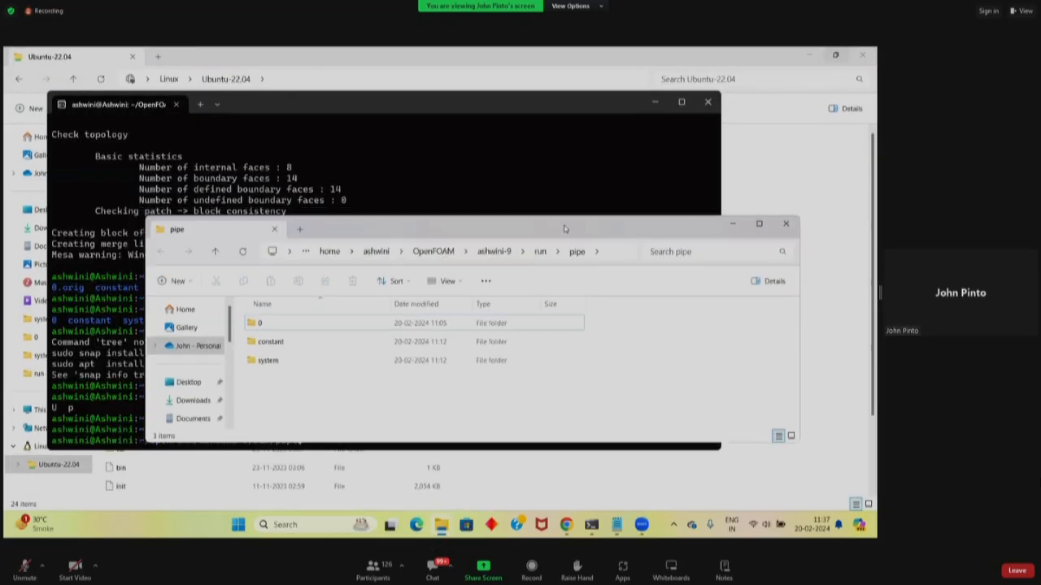
{"action": "left_click_drag", "start_coordinate": [565, 227], "coordinate": [494, 178]}
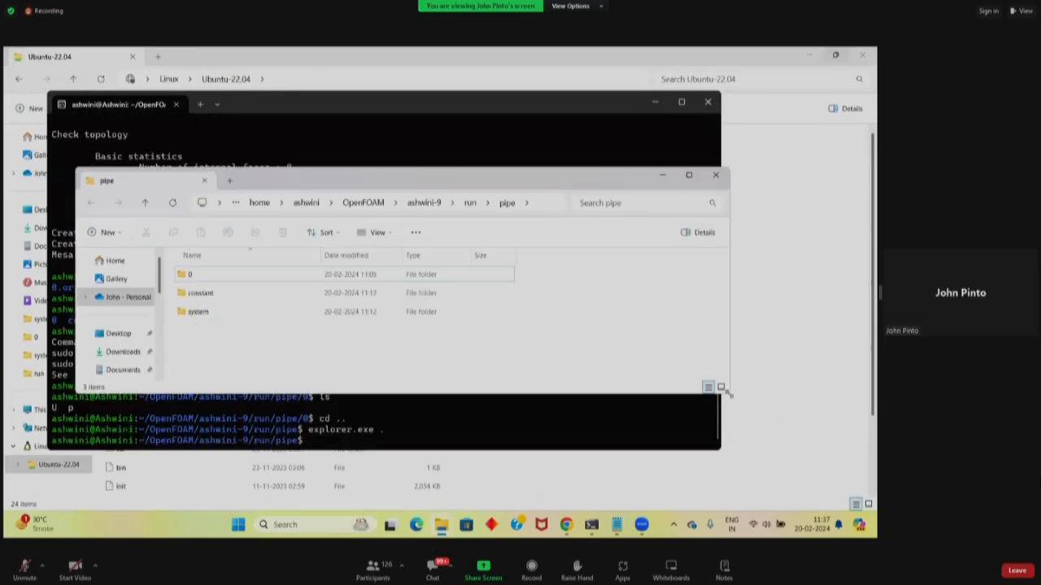
{"action": "left_click_drag", "start_coordinate": [728, 393], "coordinate": [735, 487]}
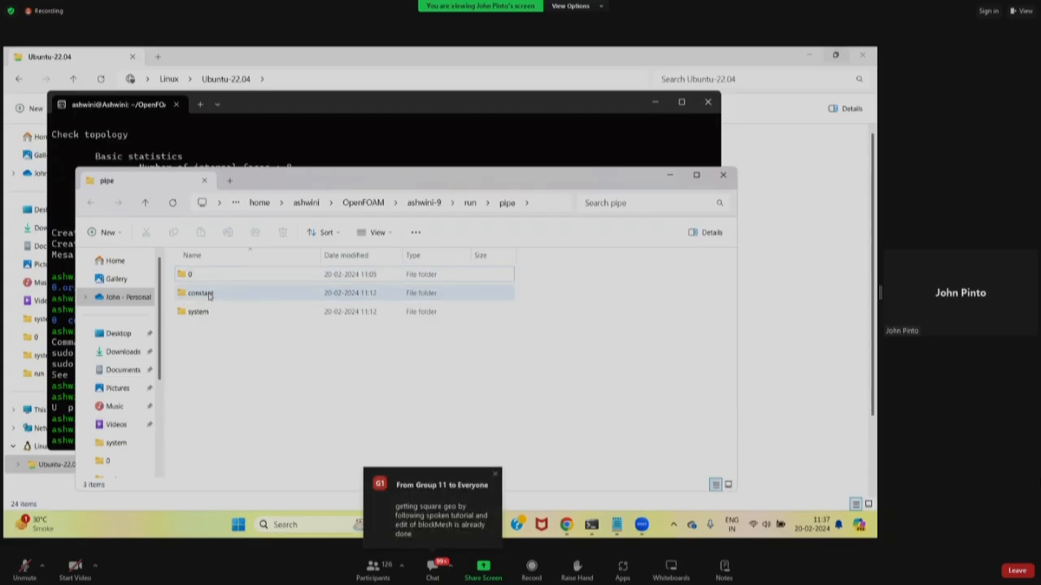
{"action": "double_click", "coordinate": [189, 275]}
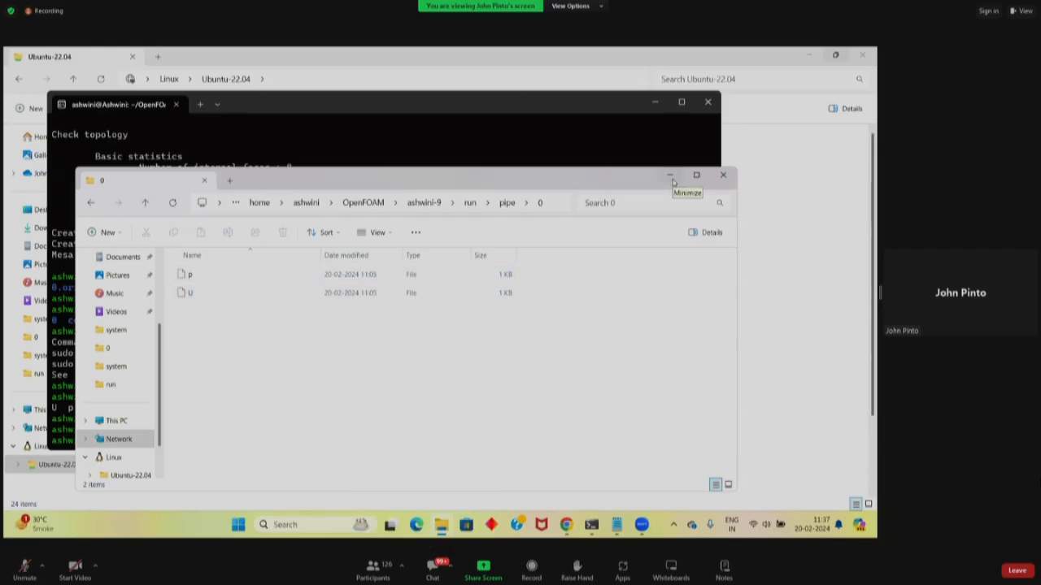
{"action": "left_click", "coordinate": [671, 177]}
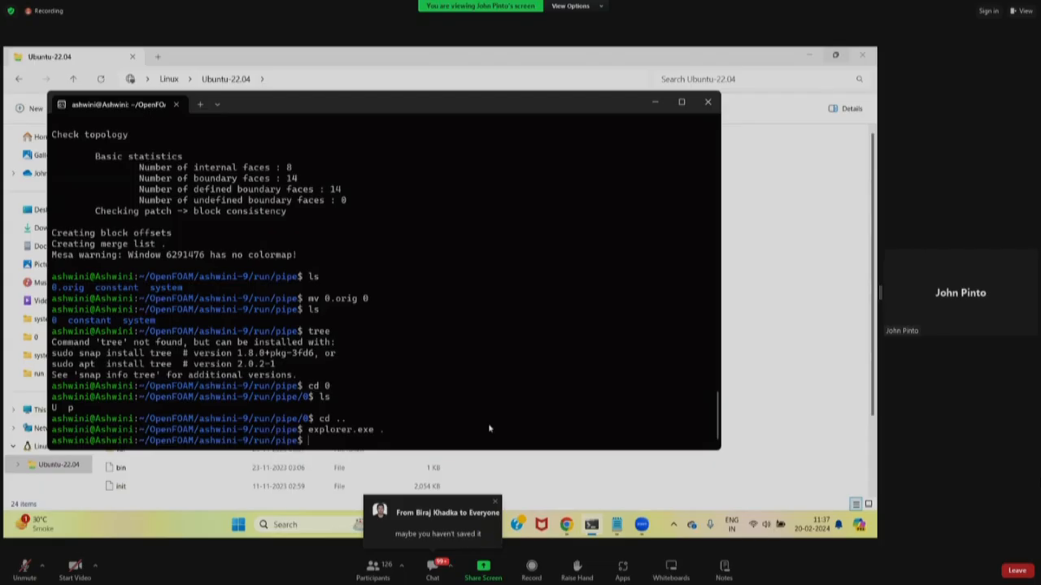
- Open the pressure file 0/p in gedit from the pipe case directory, and view its boundaryField entries
{"action": "type", "text": "gedit 0/p"}
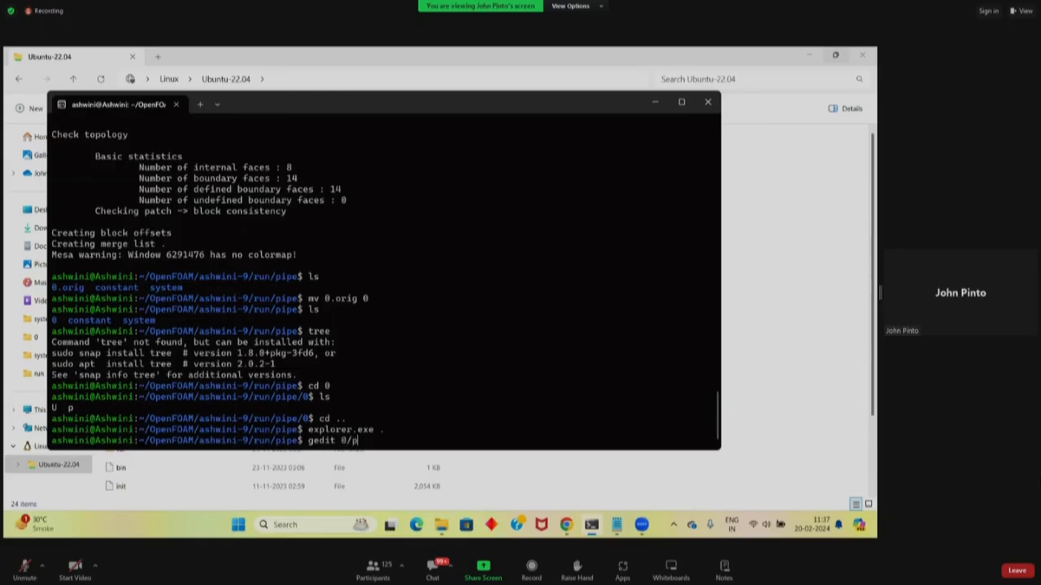
{"action": "key", "text": "Return"}
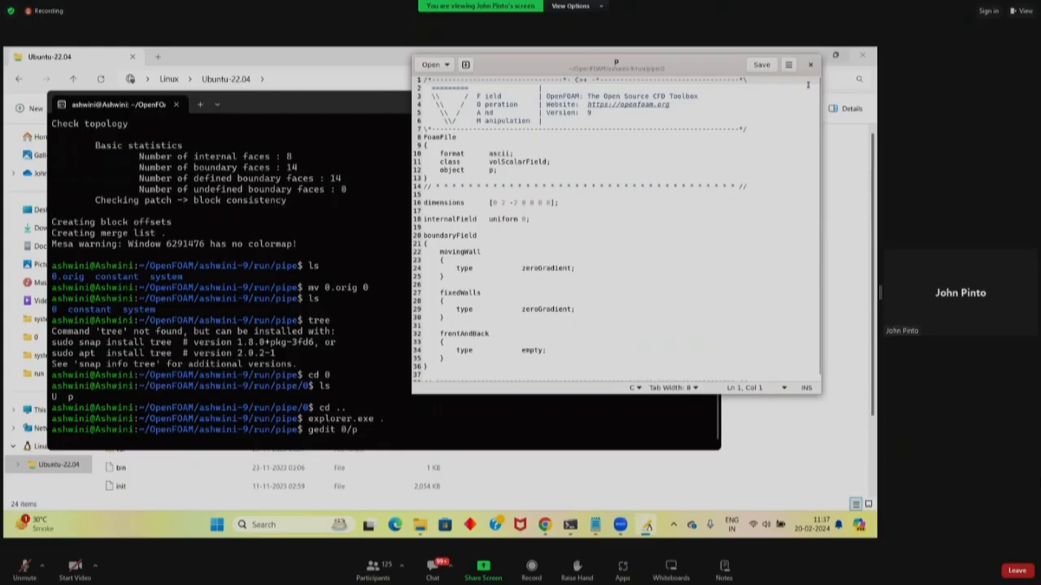
{"action": "left_click_drag", "start_coordinate": [810, 75], "coordinate": [750, 121]}
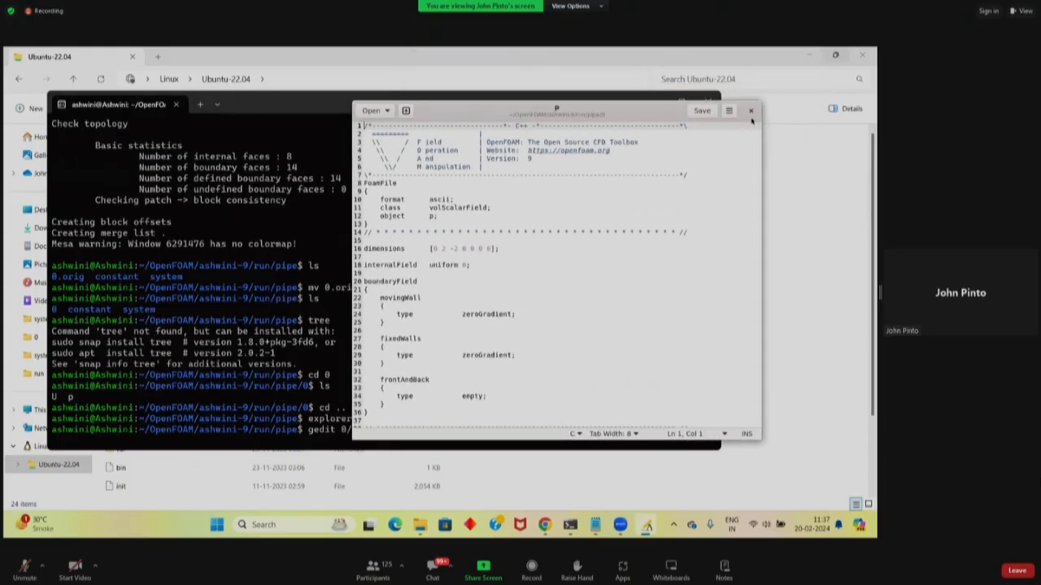
{"action": "scroll", "coordinate": [471, 342], "scroll_direction": "down", "scroll_amount": 1}
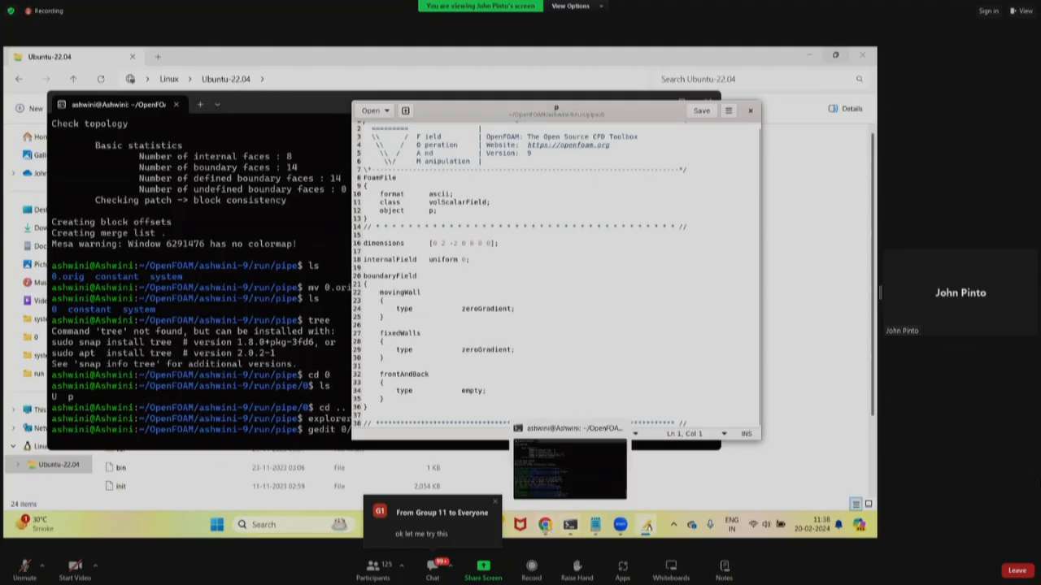
- Switch to Chrome in a smaller window and show the Spoken Tutorial page on simulating Hagen Poiseuille flow through a pipe
{"action": "mouse_move", "coordinate": [545, 527]}
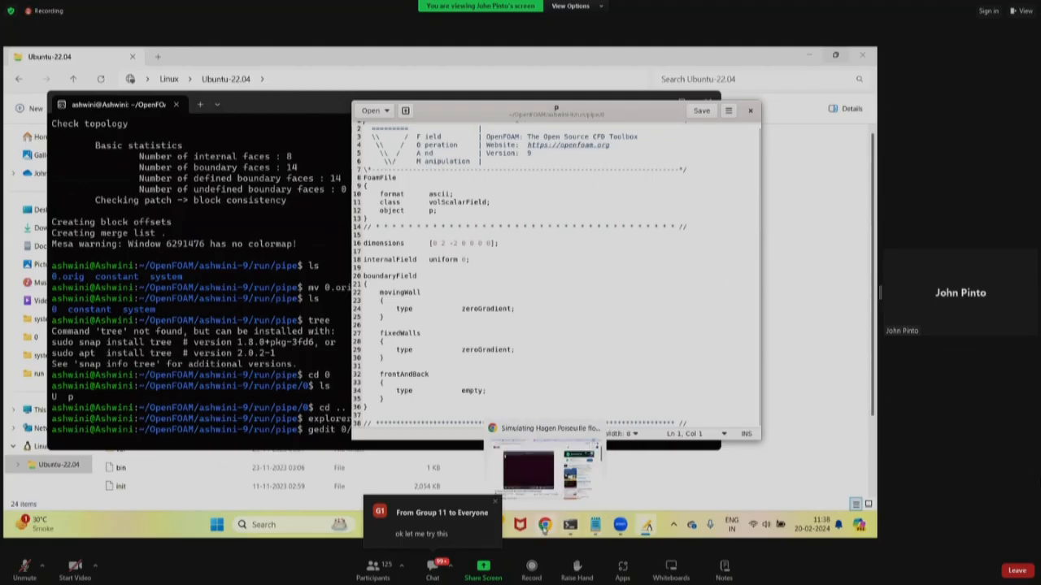
{"action": "left_click", "coordinate": [536, 433]}
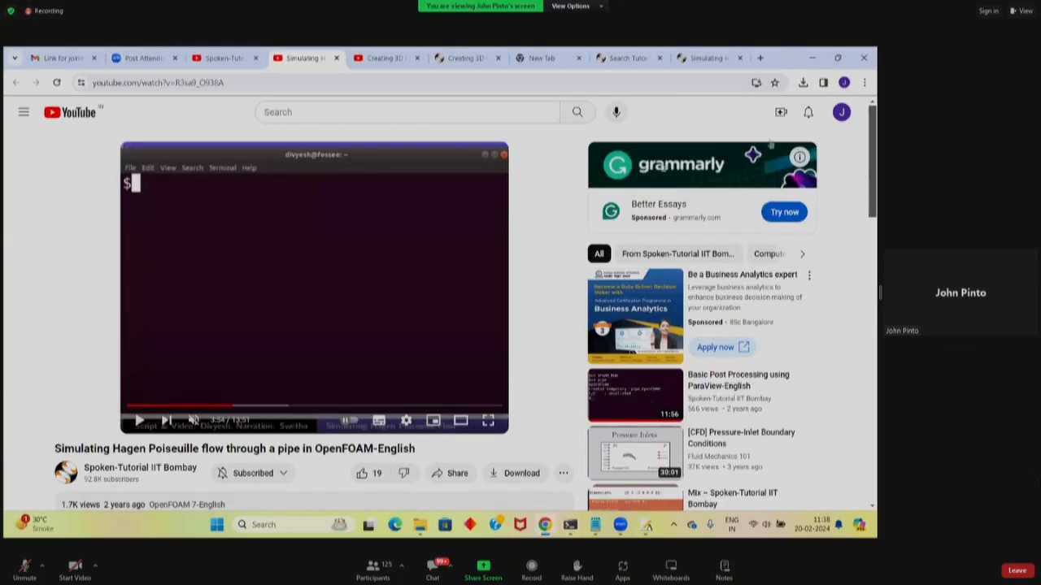
{"action": "left_click", "coordinate": [838, 58]}
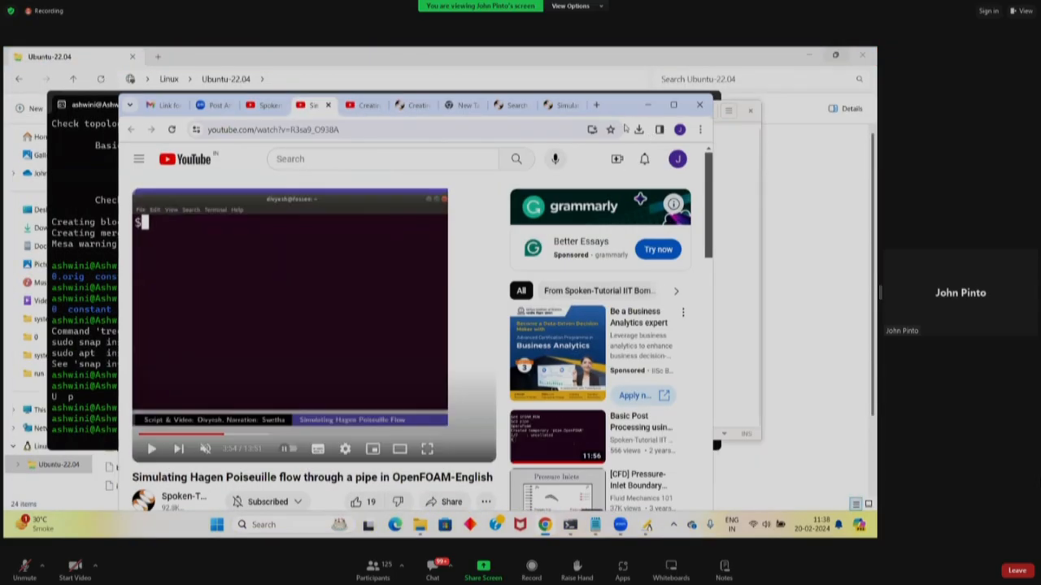
{"action": "left_click", "coordinate": [568, 114]}
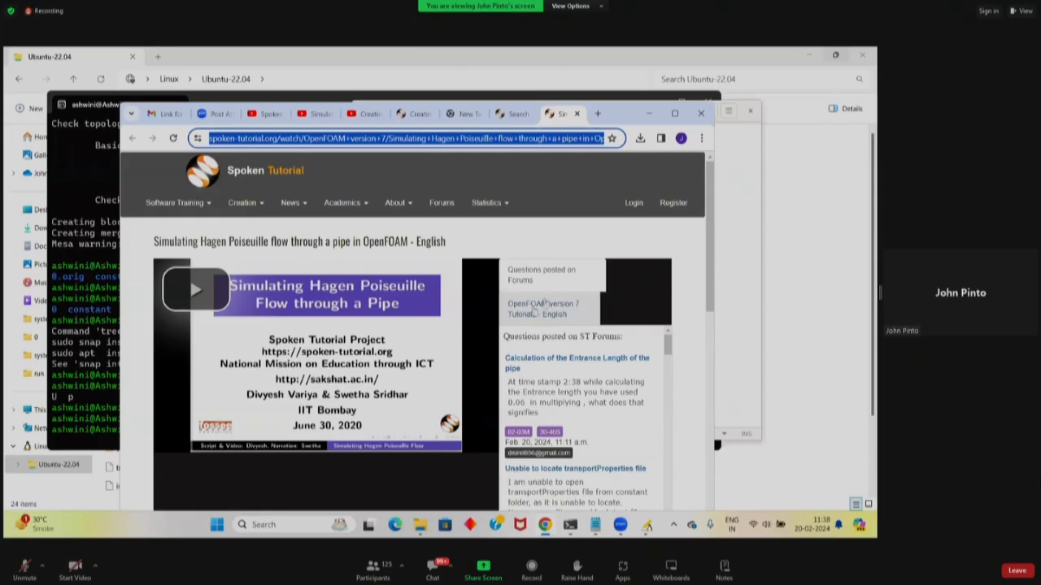
- Review the tutorial's code file list, including the pressure, velocity and control text files, and download the code files
{"action": "scroll", "coordinate": [635, 305], "scroll_direction": "down", "scroll_amount": 5}
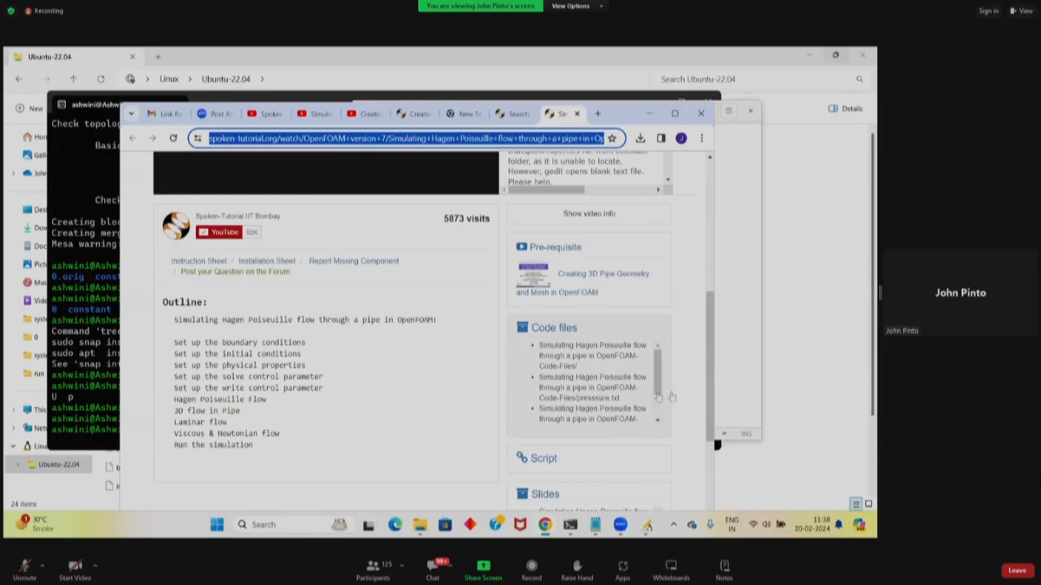
{"action": "left_click_drag", "start_coordinate": [657, 388], "coordinate": [657, 413]}
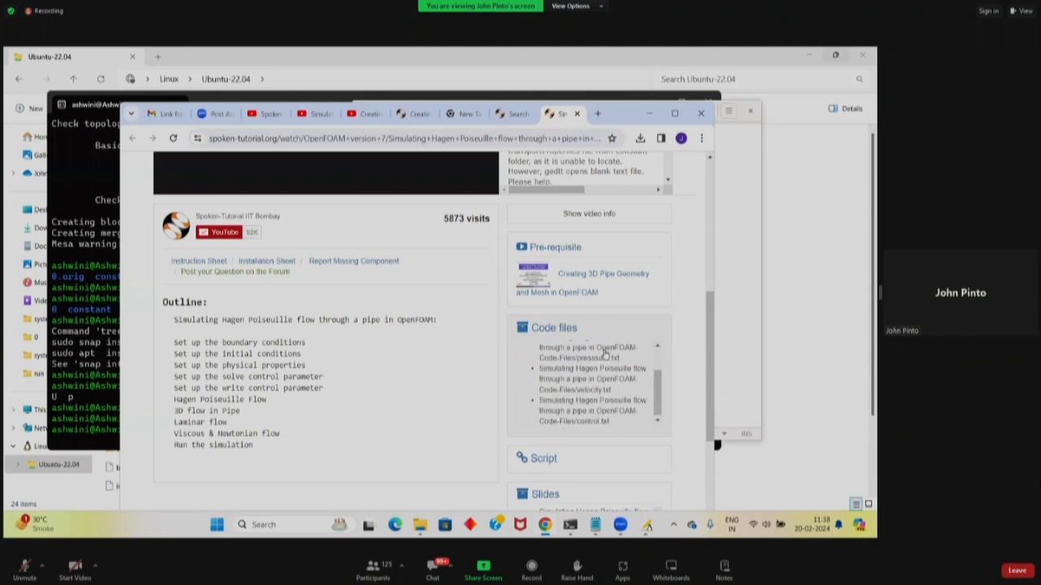
{"action": "left_click_drag", "start_coordinate": [657, 395], "coordinate": [656, 390]}
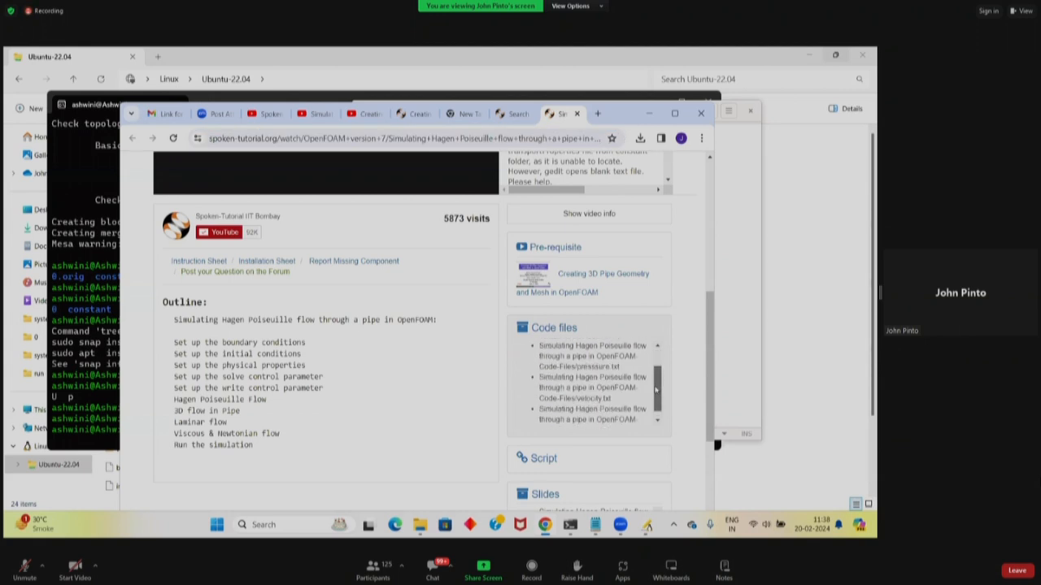
{"action": "left_click", "coordinate": [602, 367]}
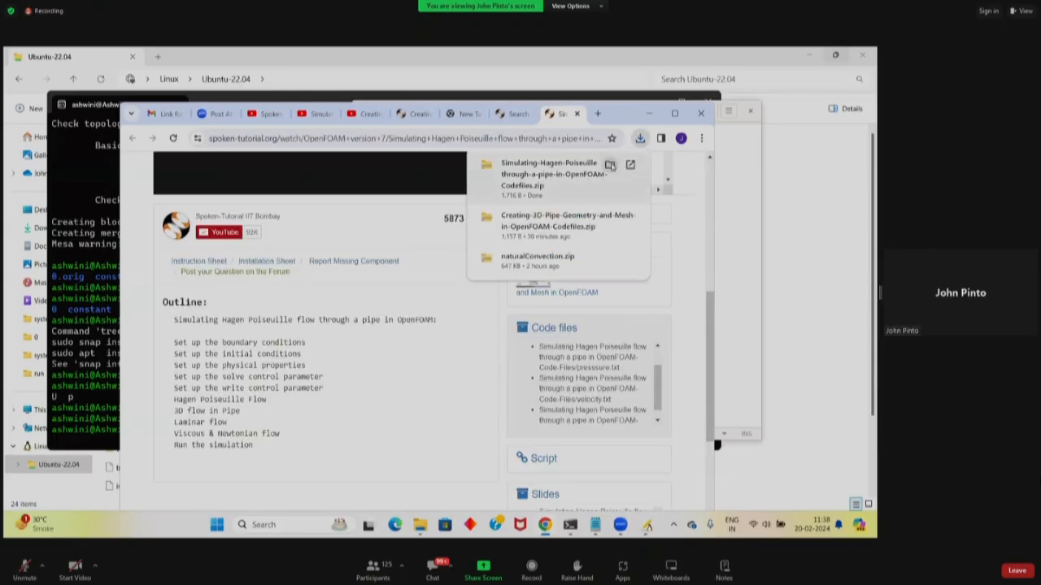
- Show the downloaded Hagen Poiseuille code files archive in the Downloads folder, extract it, and open the extracted code files folder
{"action": "left_click", "coordinate": [609, 164]}
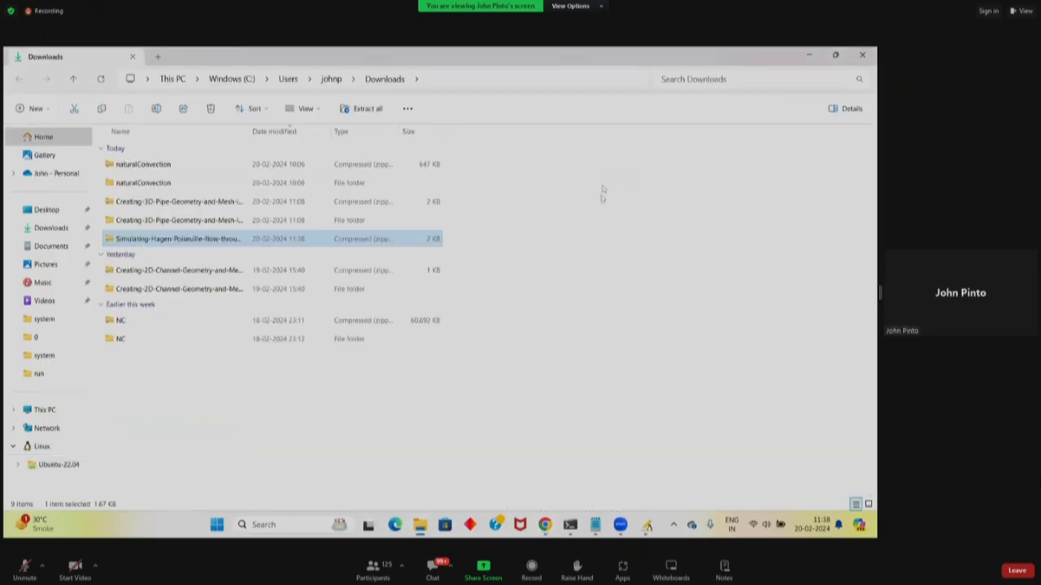
{"action": "left_click_drag", "start_coordinate": [249, 131], "coordinate": [393, 161]}
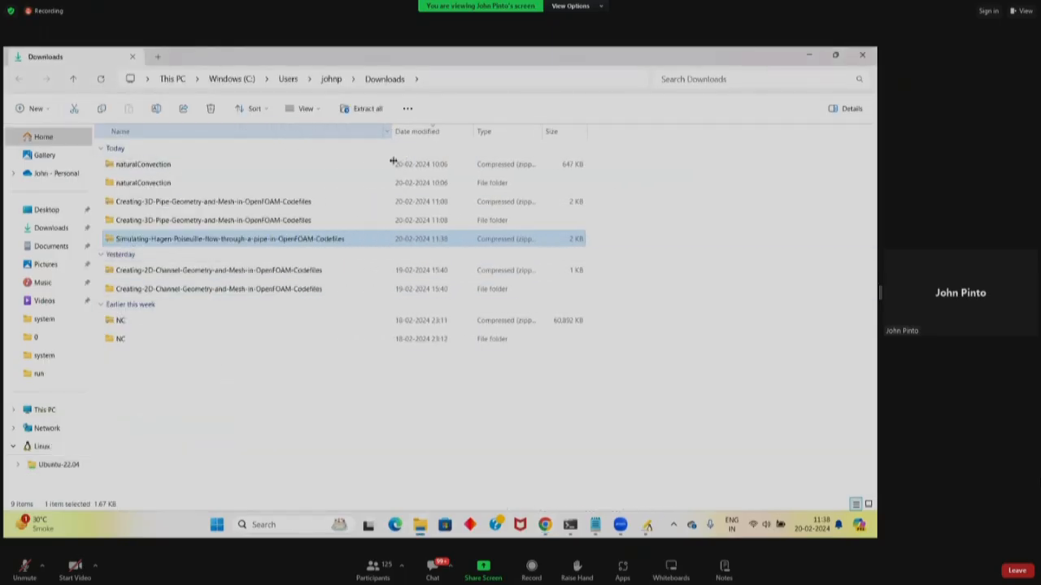
{"action": "right_click", "coordinate": [199, 240]}
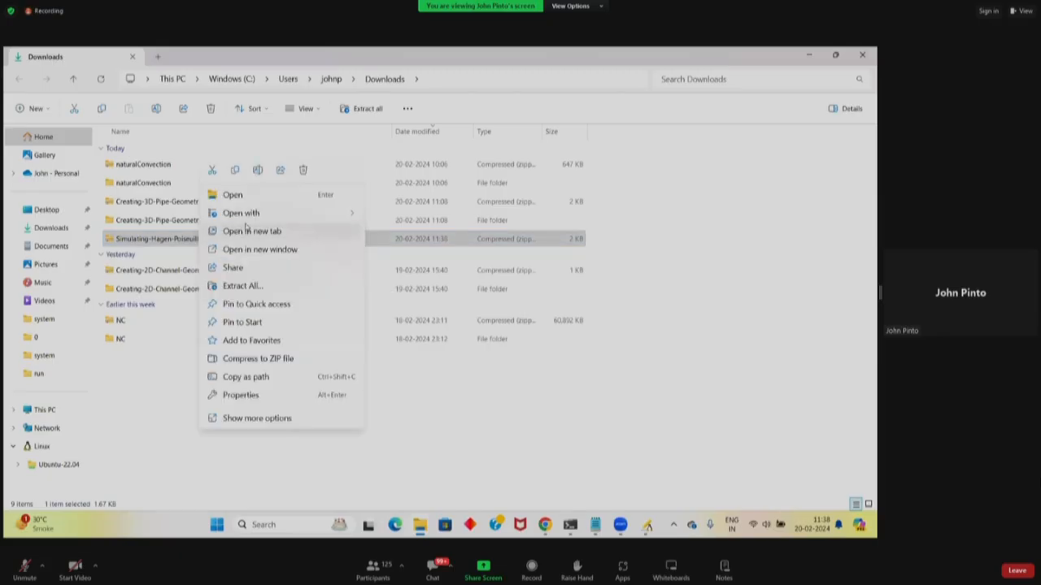
{"action": "left_click", "coordinate": [237, 284]}
{"action": "left_click", "coordinate": [529, 395]}
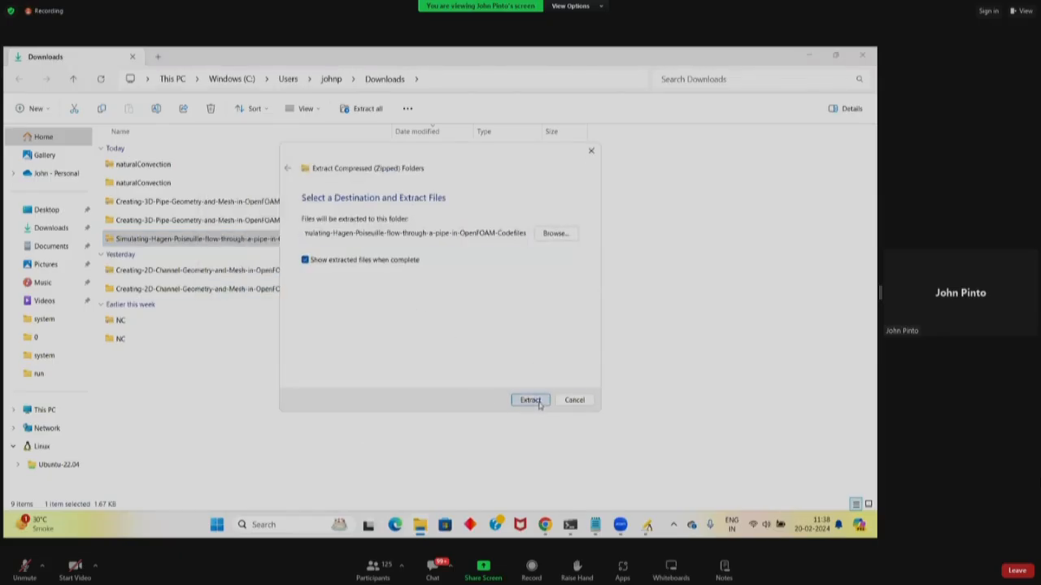
{"action": "double_click", "coordinate": [360, 172]}
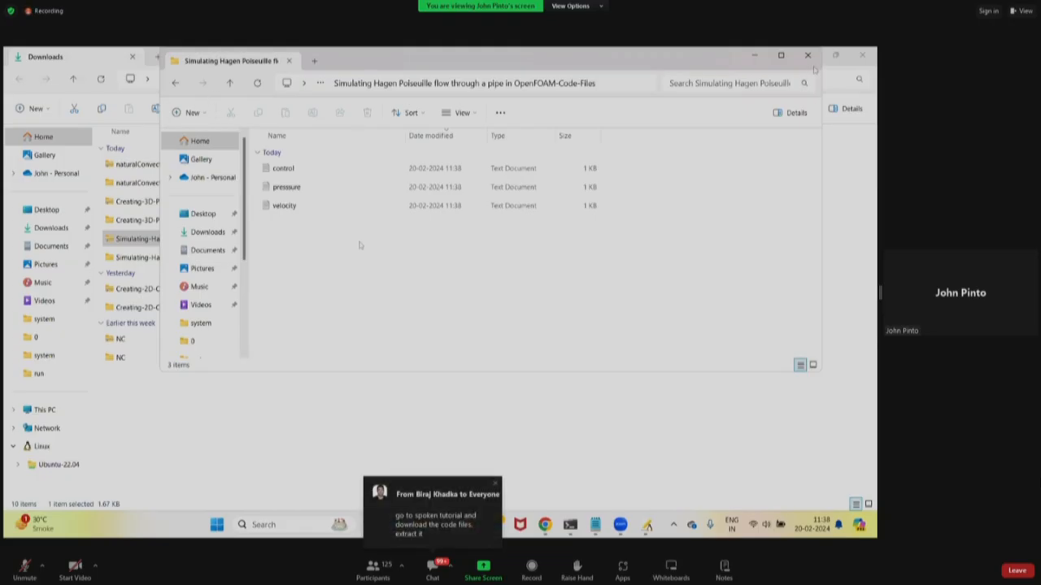
- Open the extracted pressure text file, select its contents, and place the gedit window of the p file beside it
{"action": "left_click_drag", "start_coordinate": [423, 62], "coordinate": [385, 139]}
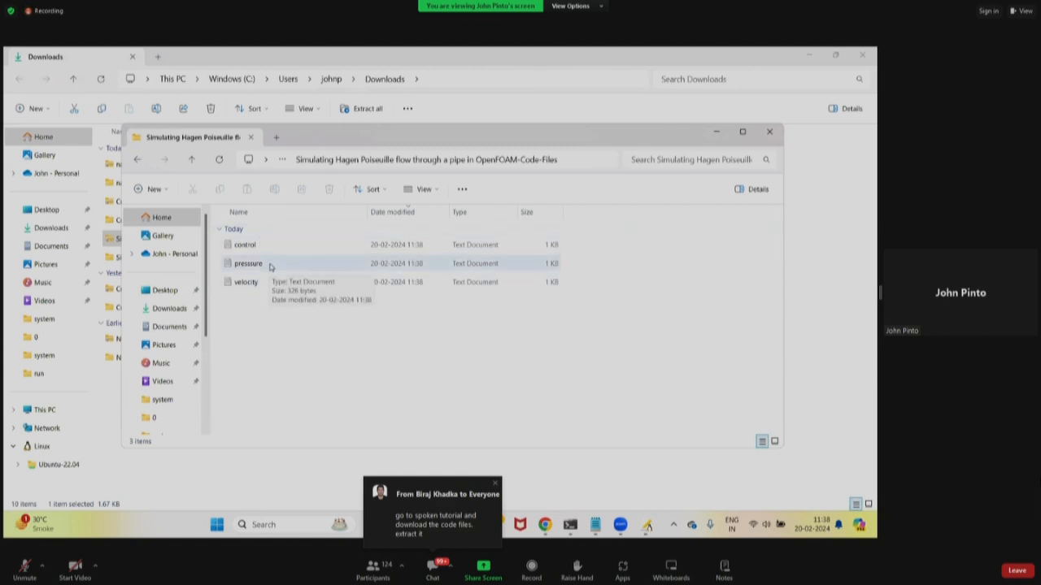
{"action": "double_click", "coordinate": [271, 267]}
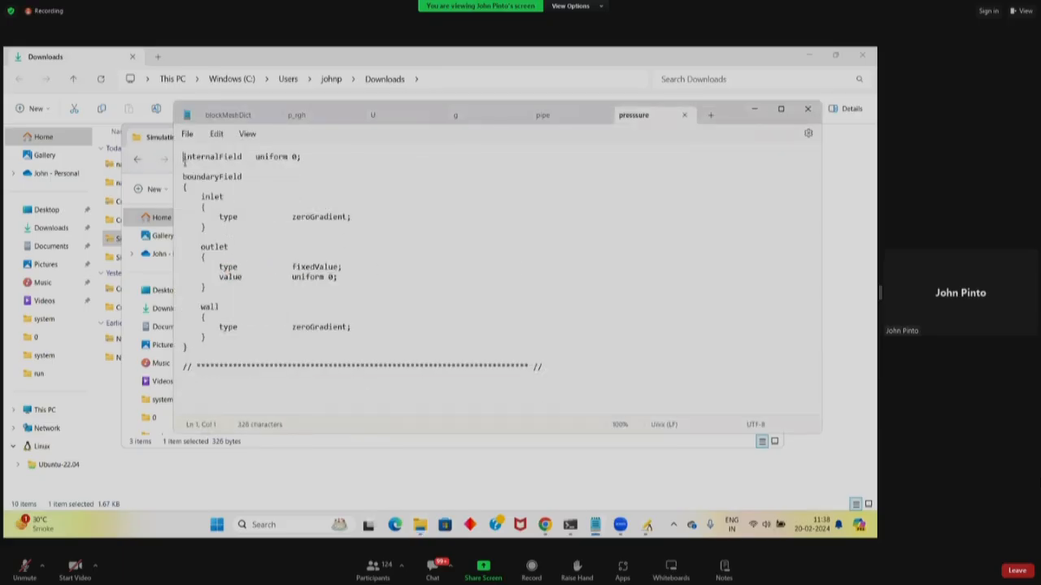
{"action": "left_click_drag", "start_coordinate": [183, 156], "coordinate": [548, 371]}
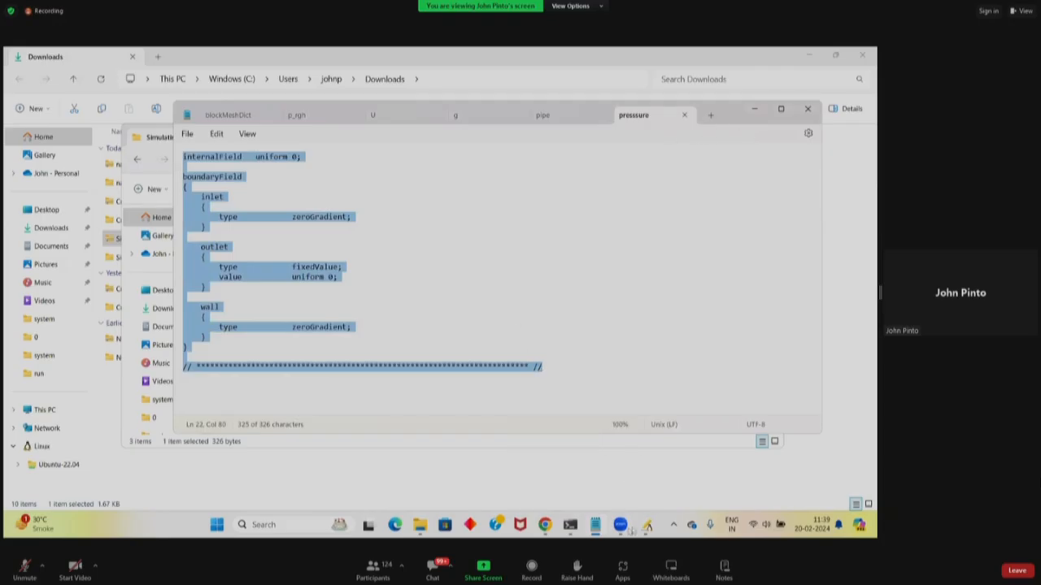
{"action": "left_click", "coordinate": [647, 525]}
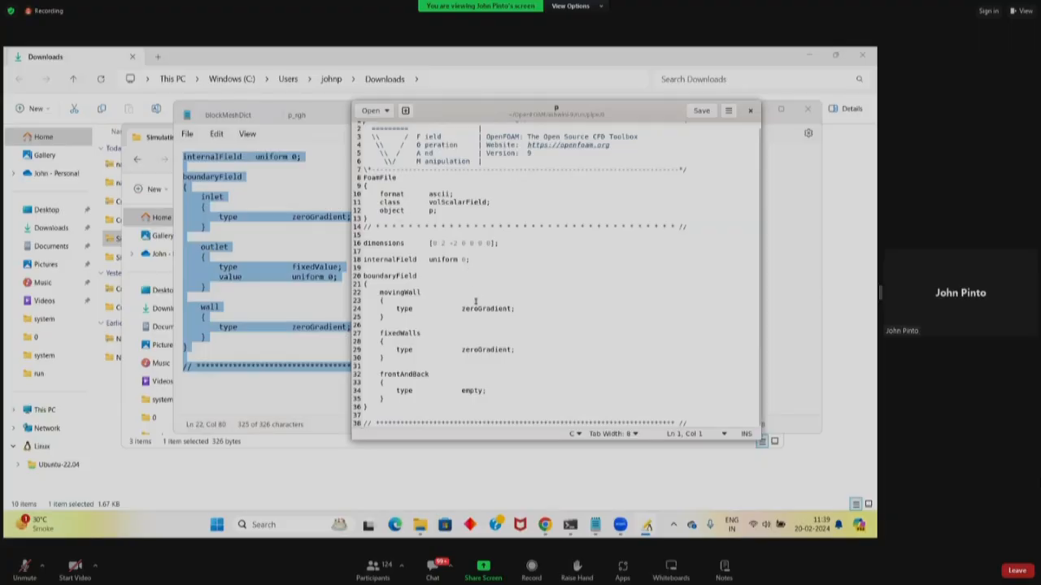
{"action": "left_click_drag", "start_coordinate": [453, 115], "coordinate": [523, 99]}
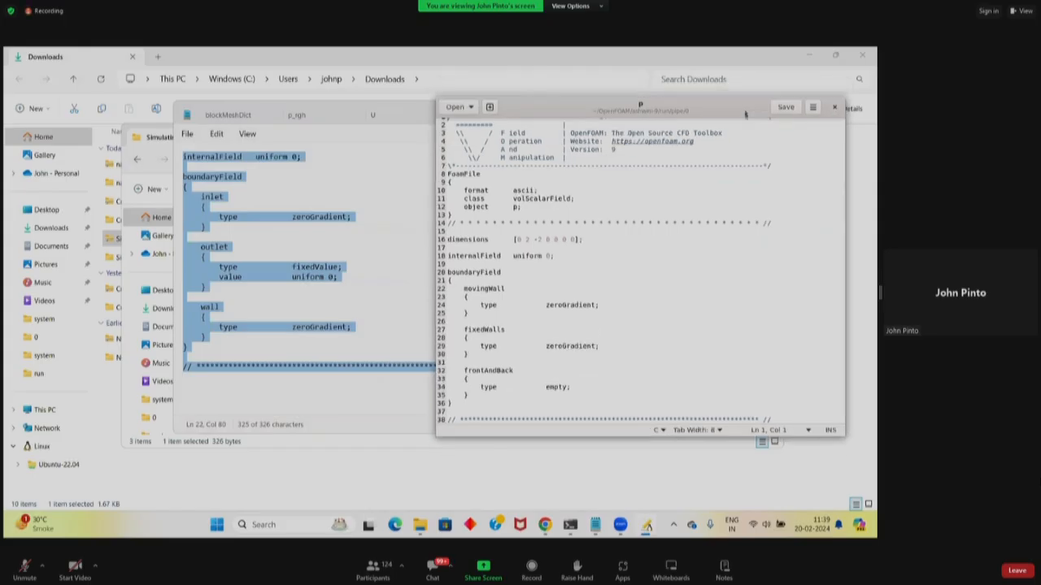
- Review the tutorial page's code files and Chrome's download history again, and return to the extracted code files folder
{"action": "left_click", "coordinate": [367, 467]}
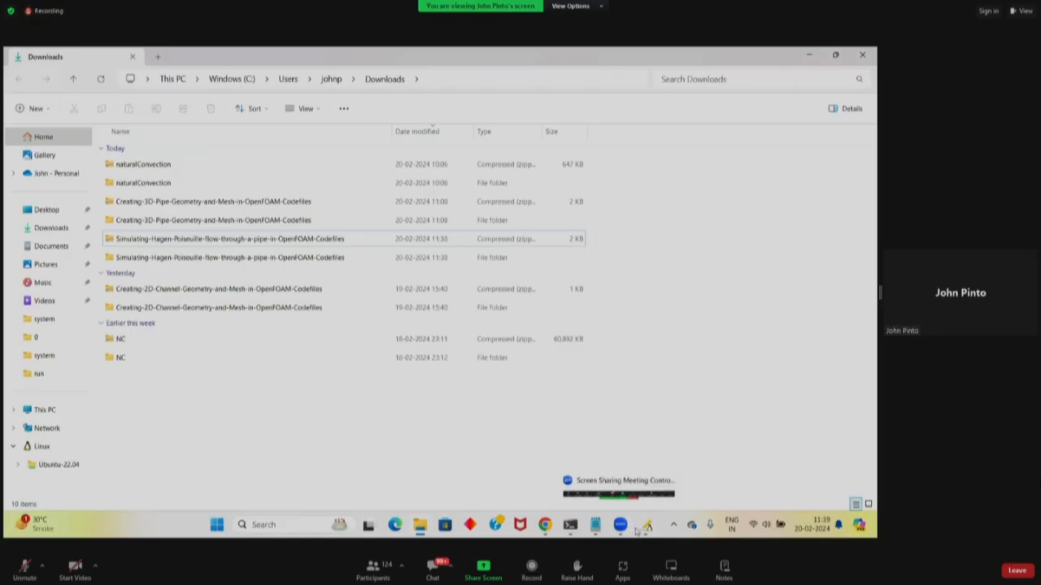
{"action": "left_click", "coordinate": [570, 525]}
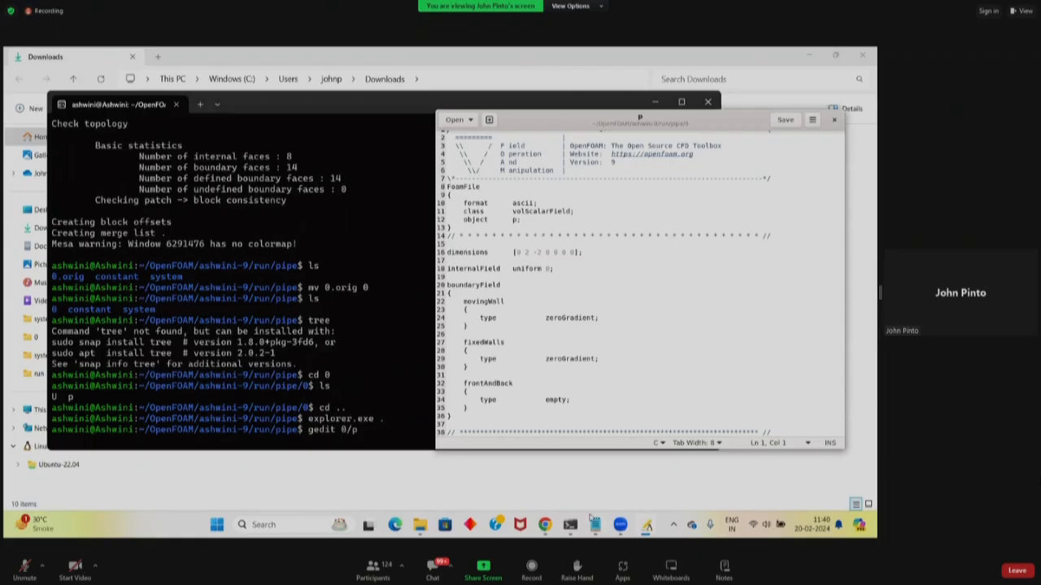
{"action": "left_click", "coordinate": [545, 526]}
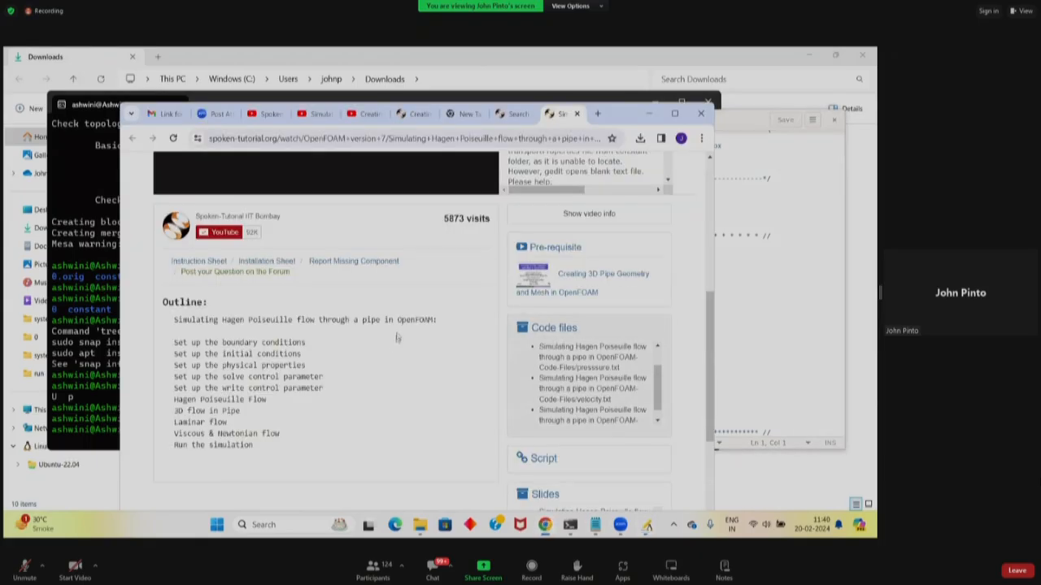
{"action": "scroll", "coordinate": [396, 338], "scroll_direction": "up", "scroll_amount": 5}
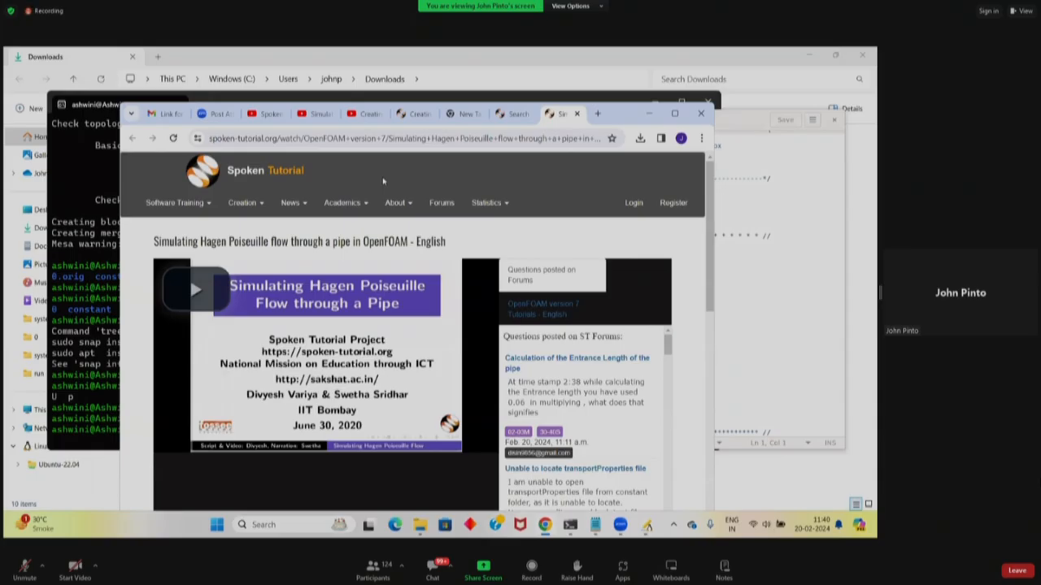
{"action": "scroll", "coordinate": [384, 183], "scroll_direction": "down", "scroll_amount": 5}
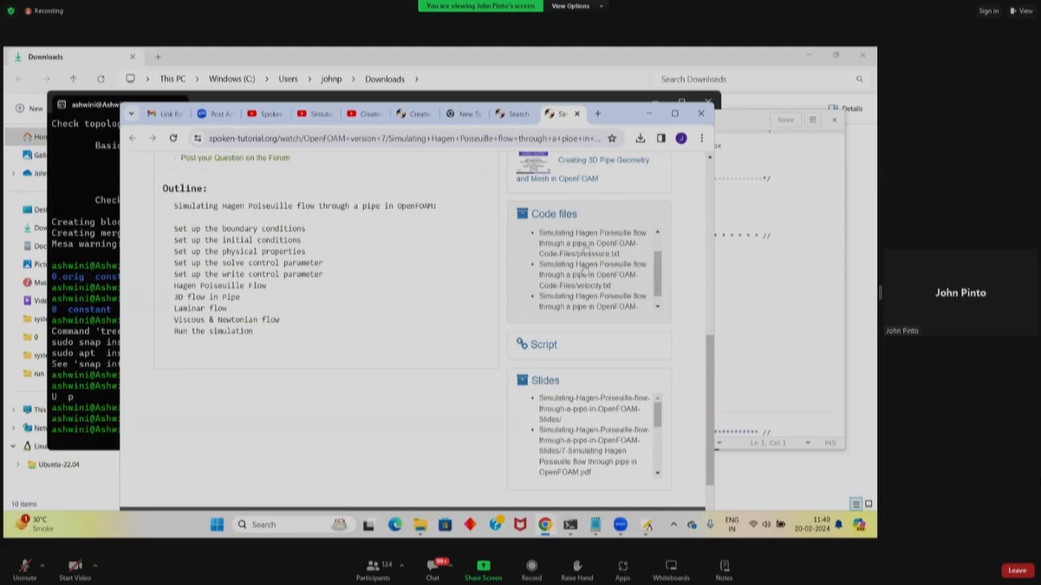
{"action": "left_click", "coordinate": [640, 139]}
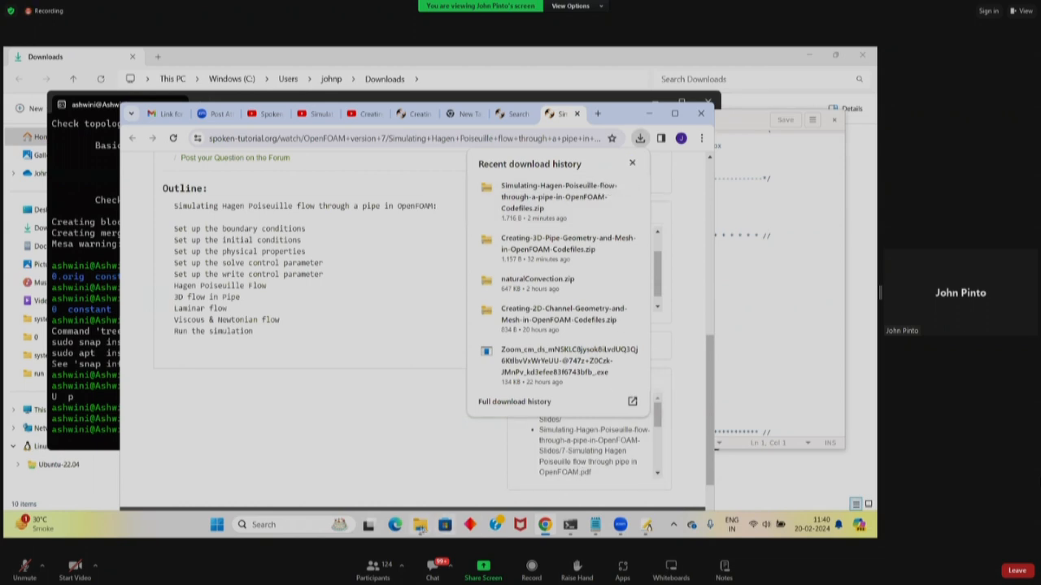
{"action": "mouse_move", "coordinate": [419, 529]}
{"action": "left_click", "coordinate": [657, 496]}
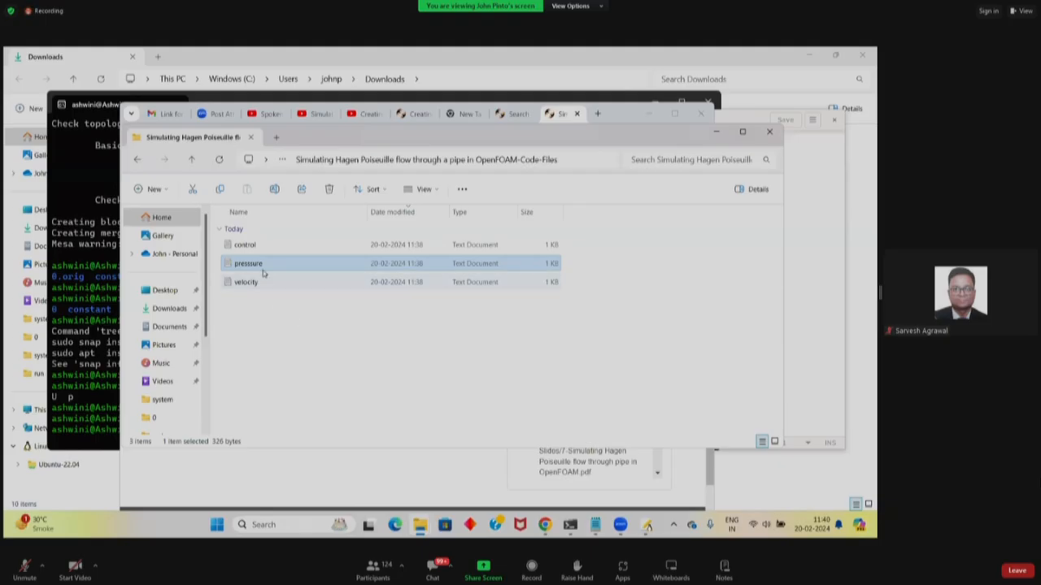
- Bring back the pressure text file in Notepad and copy its entire contents
{"action": "left_click", "coordinate": [596, 526]}
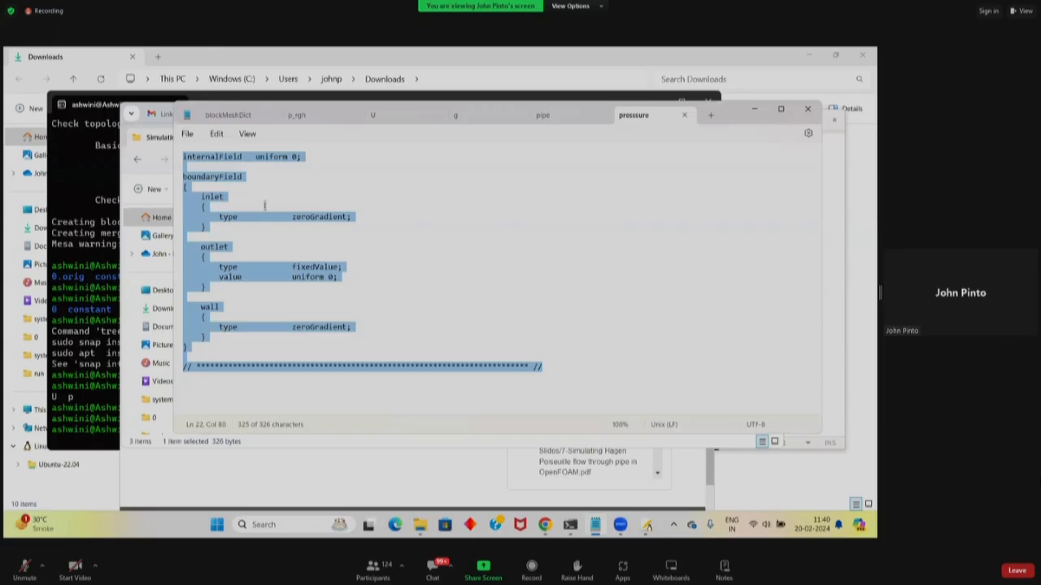
{"action": "left_click", "coordinate": [272, 188]}
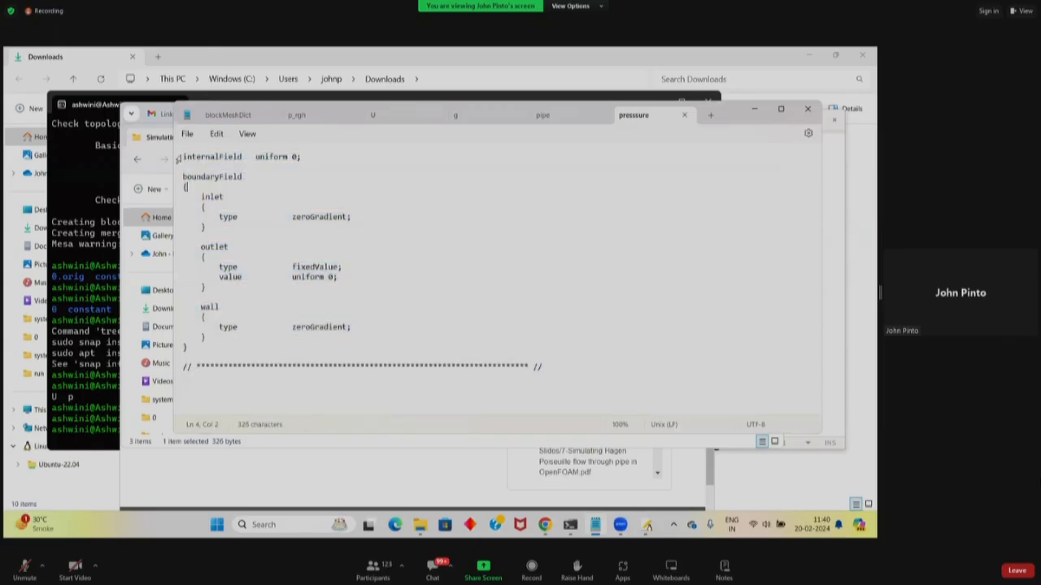
{"action": "key", "text": "ctrl+a"}
{"action": "key", "text": "ctrl+c"}
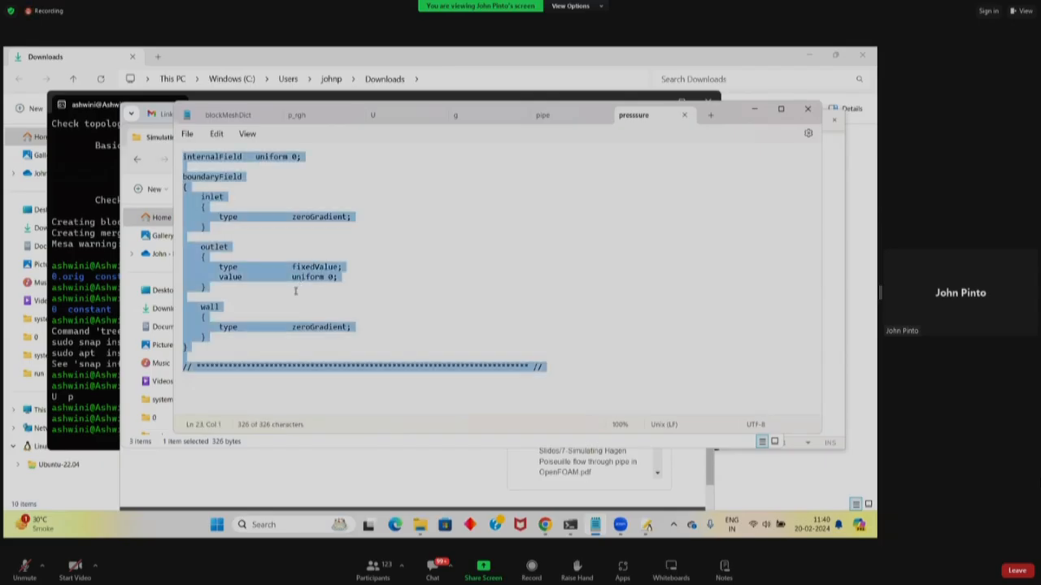
- Replace everything from internalField to the end of 0/p with the copied pressure conditions, save the file, and close gedit
{"action": "mouse_move", "coordinate": [648, 522]}
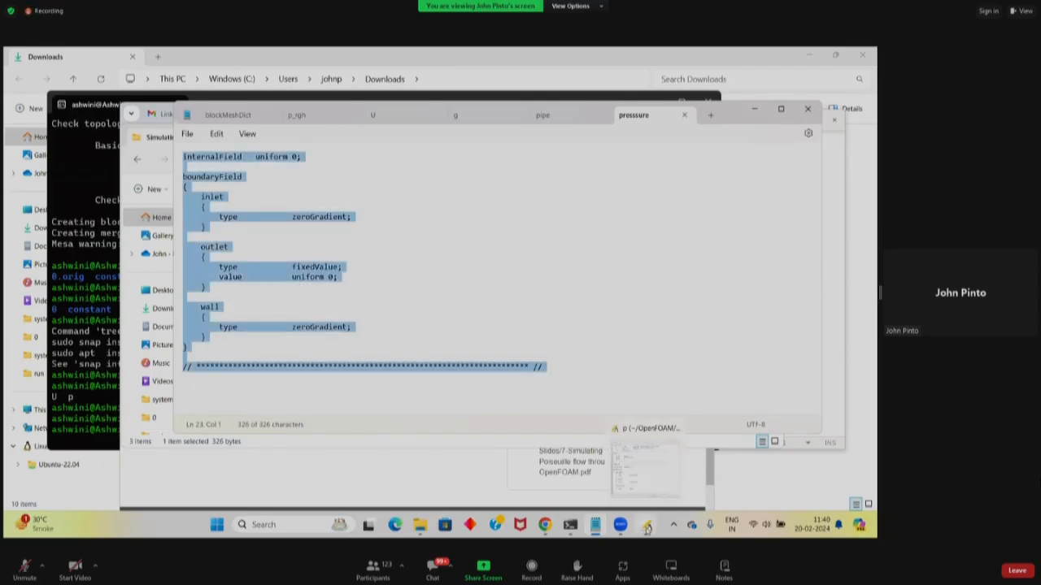
{"action": "left_click", "coordinate": [605, 473]}
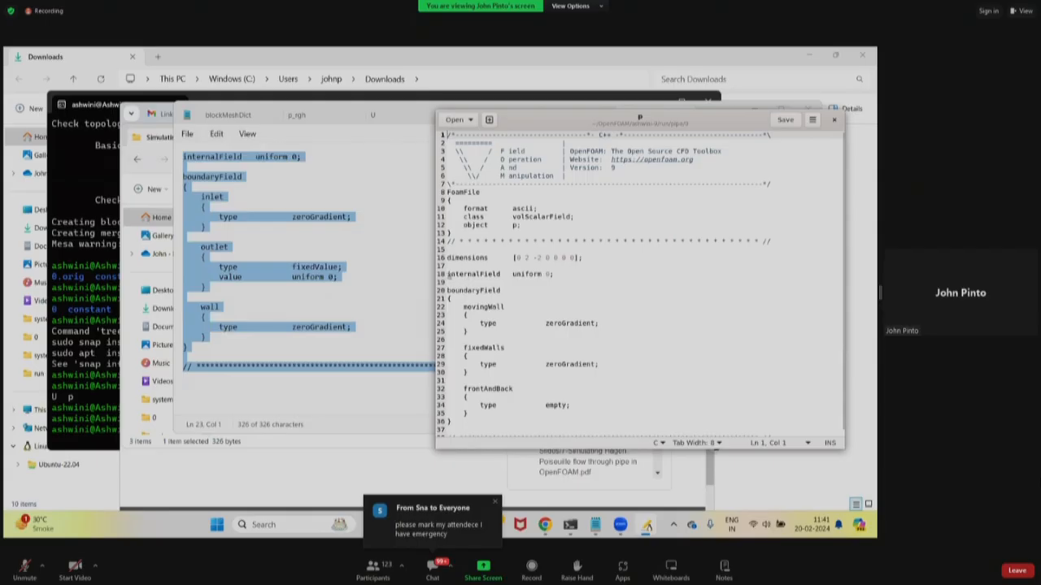
{"action": "left_click_drag", "start_coordinate": [448, 274], "coordinate": [471, 444]}
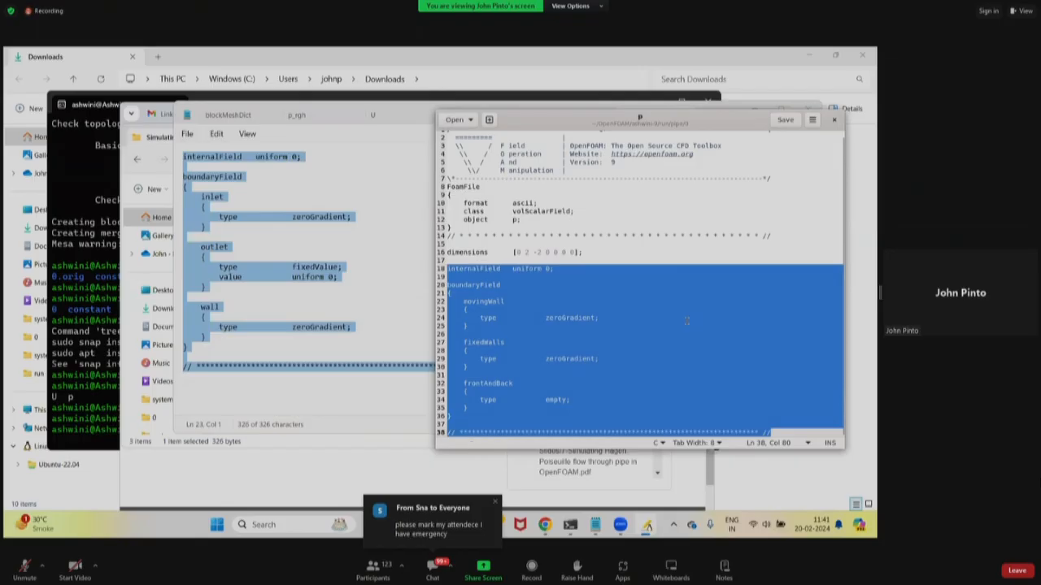
{"action": "key", "text": "BackSpace"}
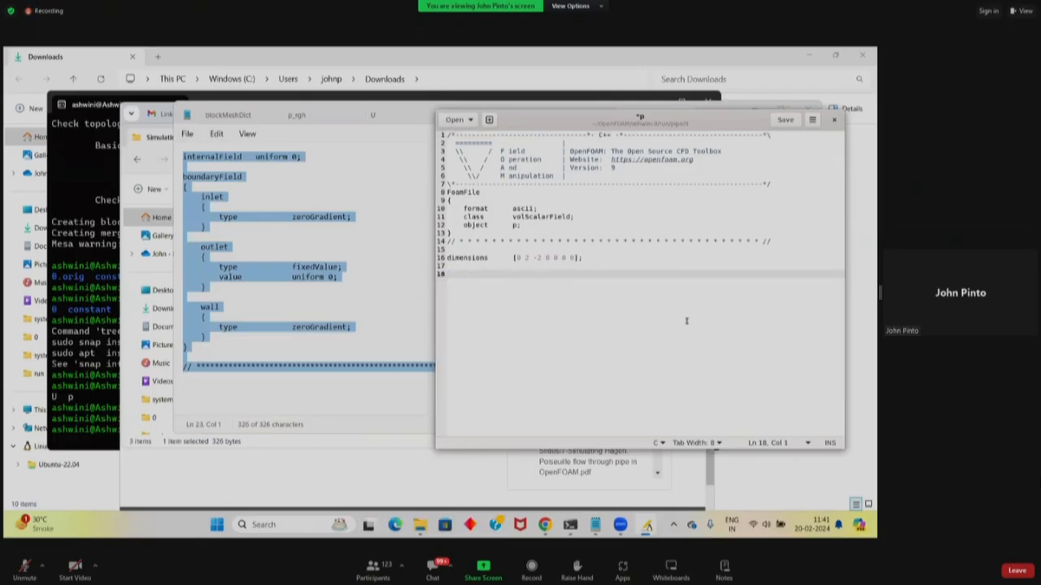
{"action": "key", "text": "ctrl+v"}
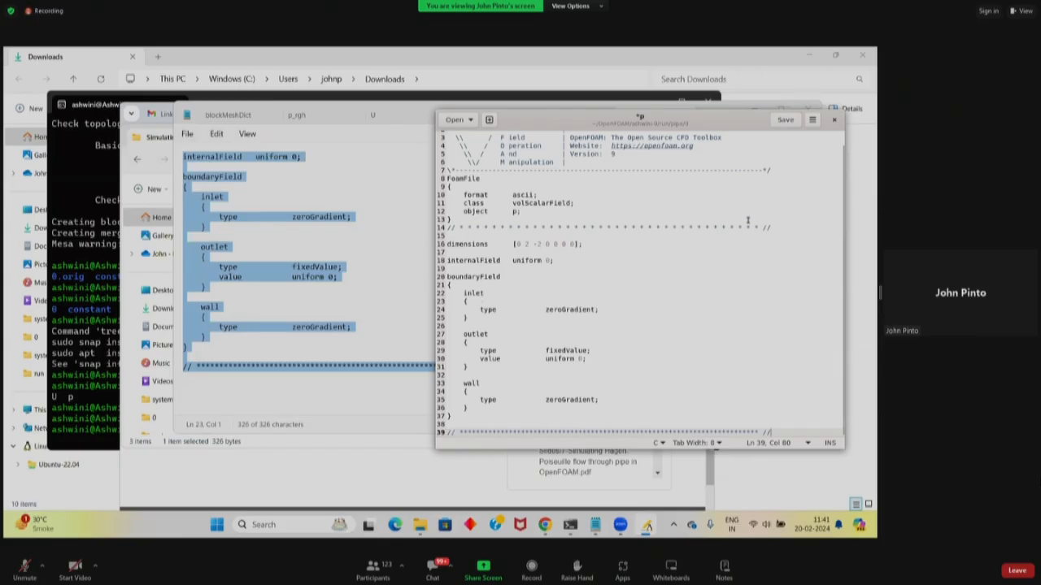
{"action": "left_click", "coordinate": [785, 120]}
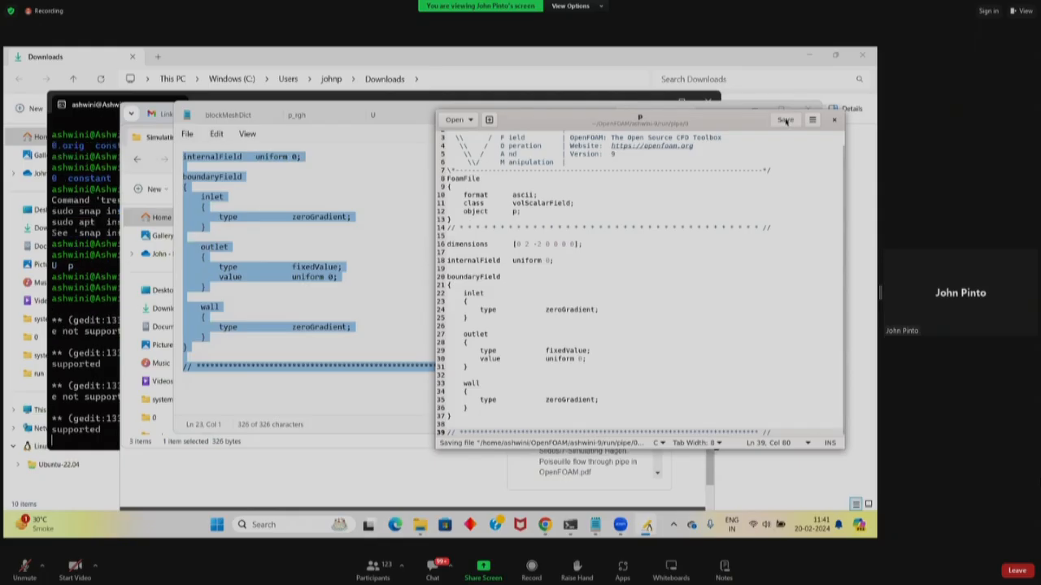
{"action": "left_click", "coordinate": [837, 121]}
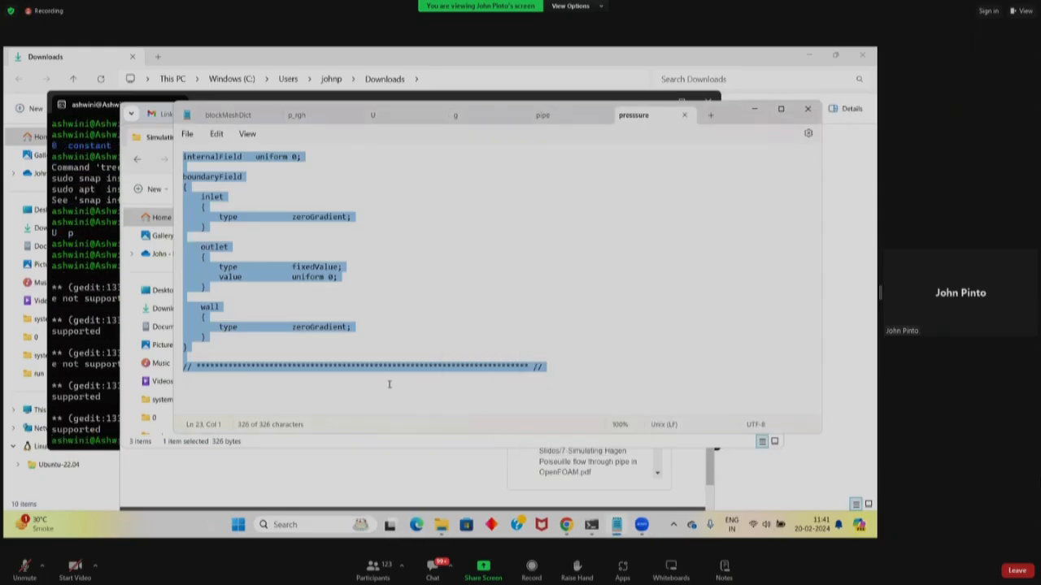
- Open the velocity file 0/U in gedit from the pipe case directory and enlarge its window to show the whole file
{"action": "left_click", "coordinate": [103, 412]}
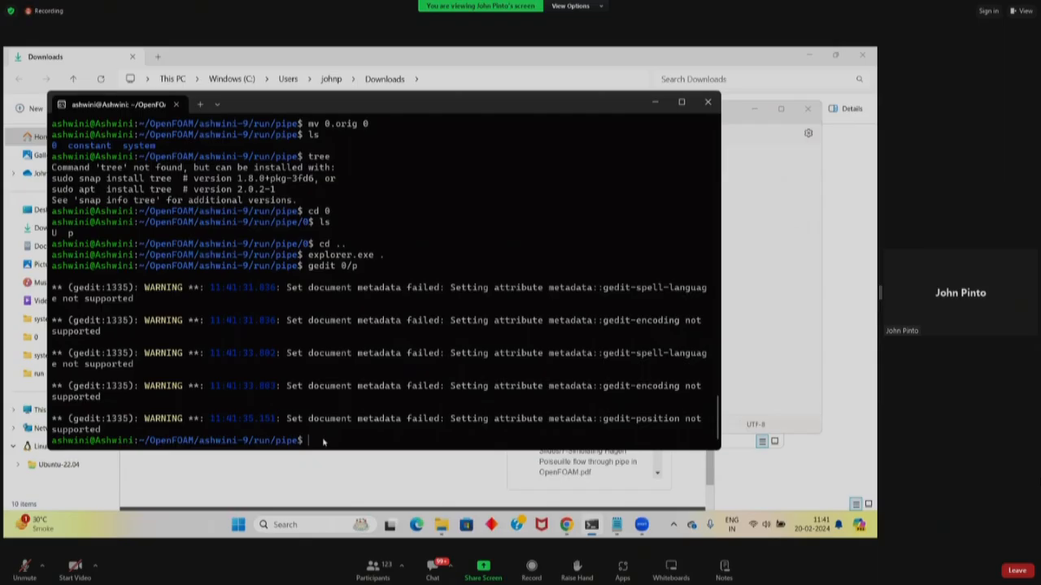
{"action": "key", "text": "Up"}
{"action": "key", "text": "BackSpace"}
{"action": "type", "text": "U"}
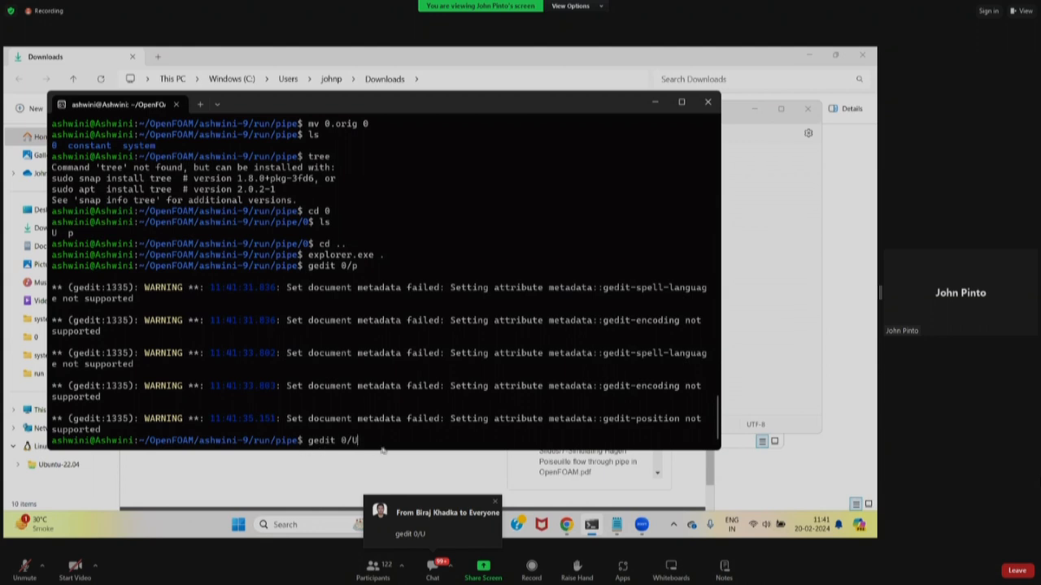
{"action": "key", "text": "Return"}
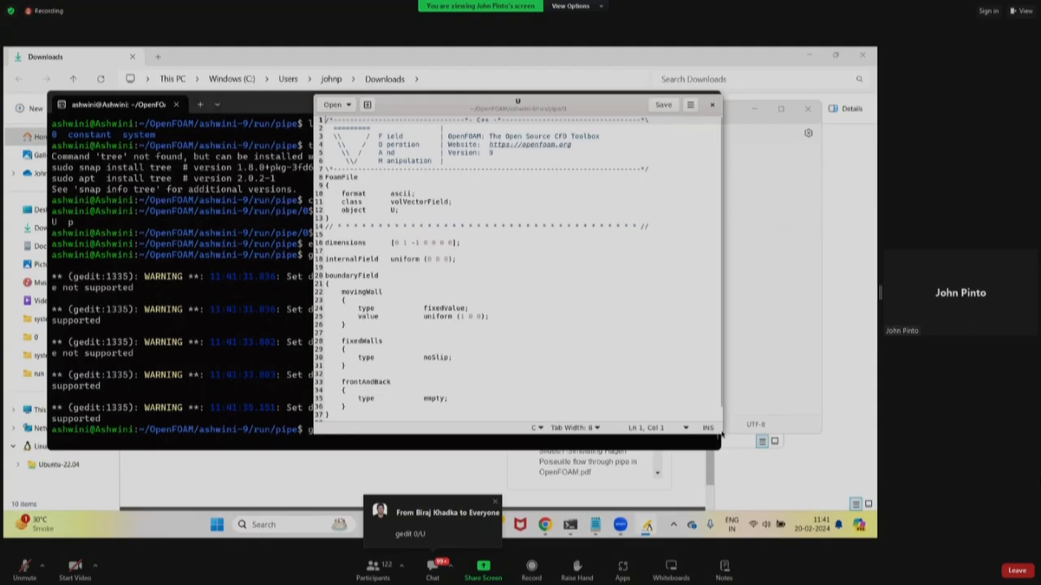
{"action": "left_click_drag", "start_coordinate": [720, 437], "coordinate": [762, 484]}
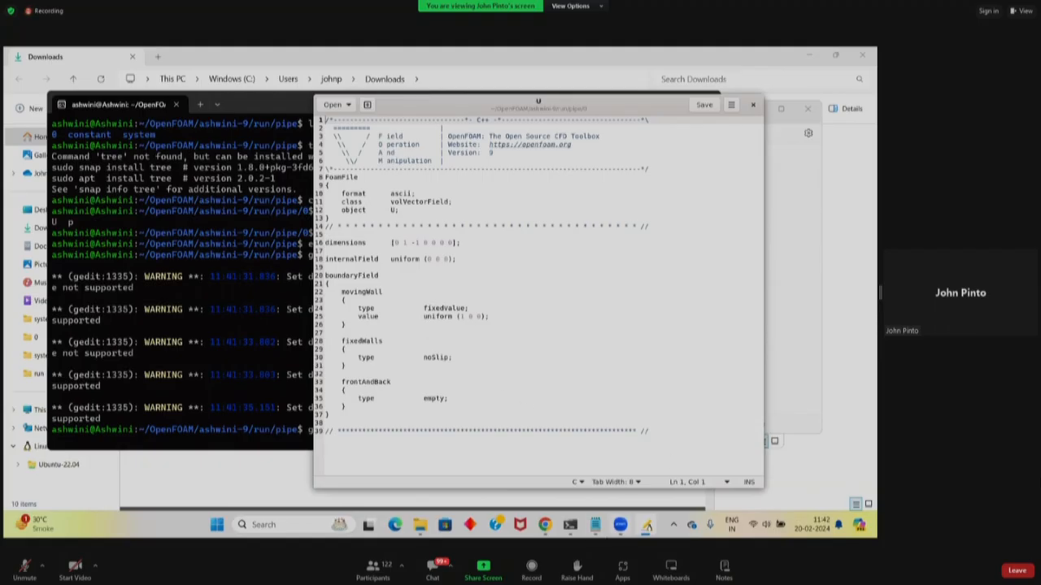
- Return to the extracted Hagen Poiseuille code files folder and open the velocity text file
{"action": "left_click", "coordinate": [787, 488]}
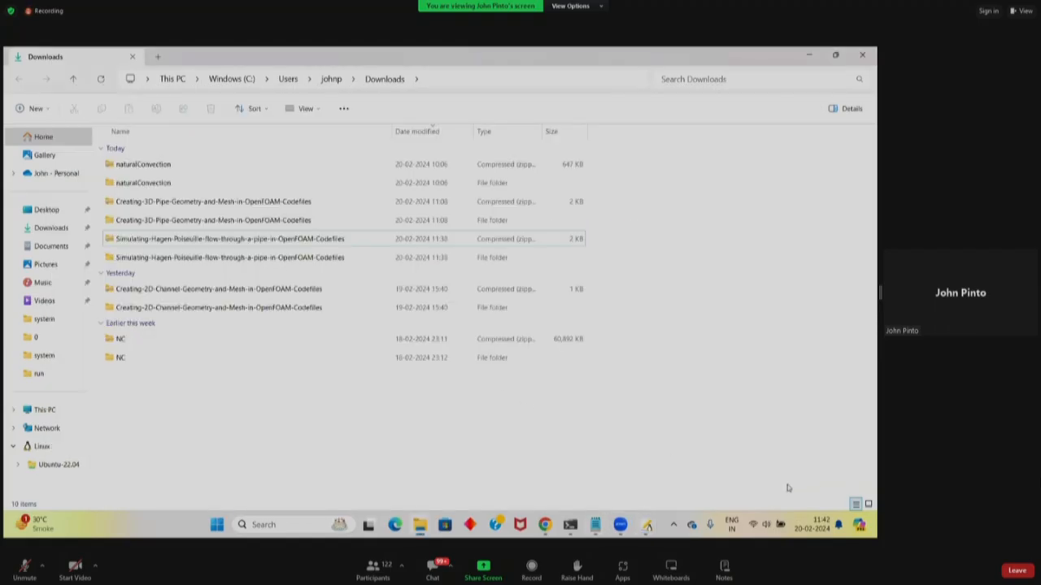
{"action": "mouse_move", "coordinate": [419, 527]}
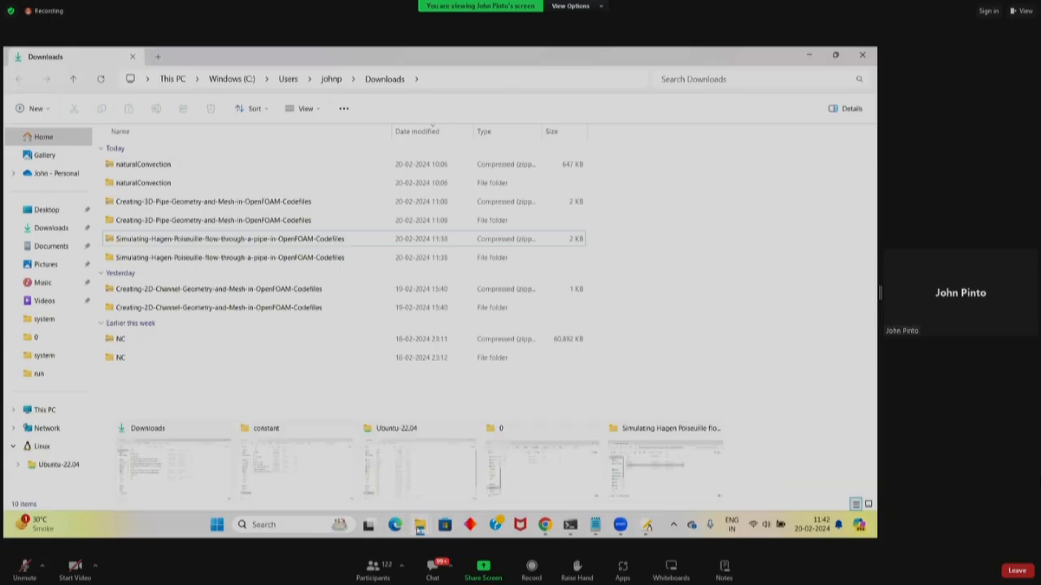
{"action": "left_click", "coordinate": [645, 477]}
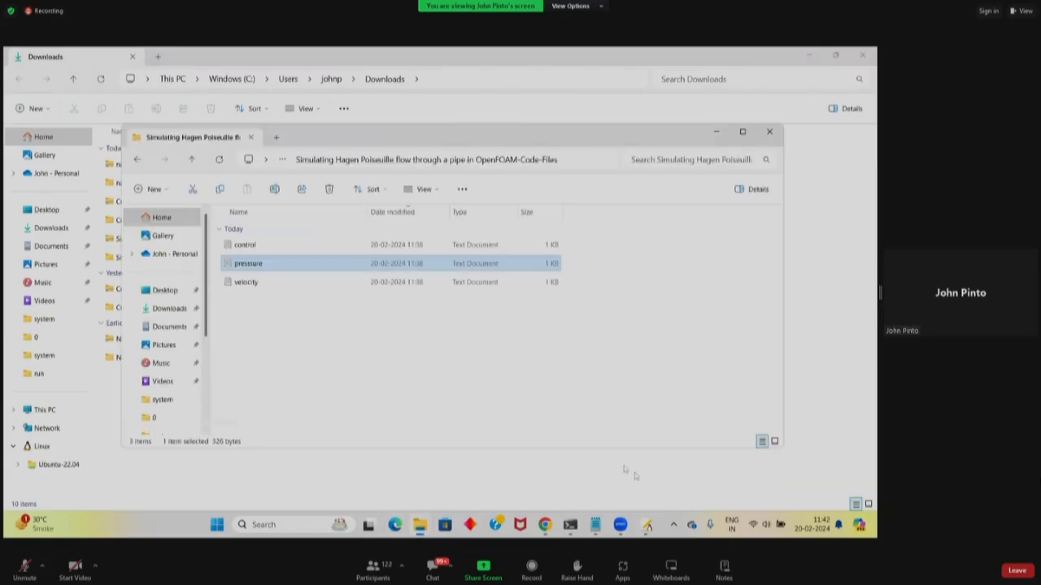
{"action": "double_click", "coordinate": [261, 287]}
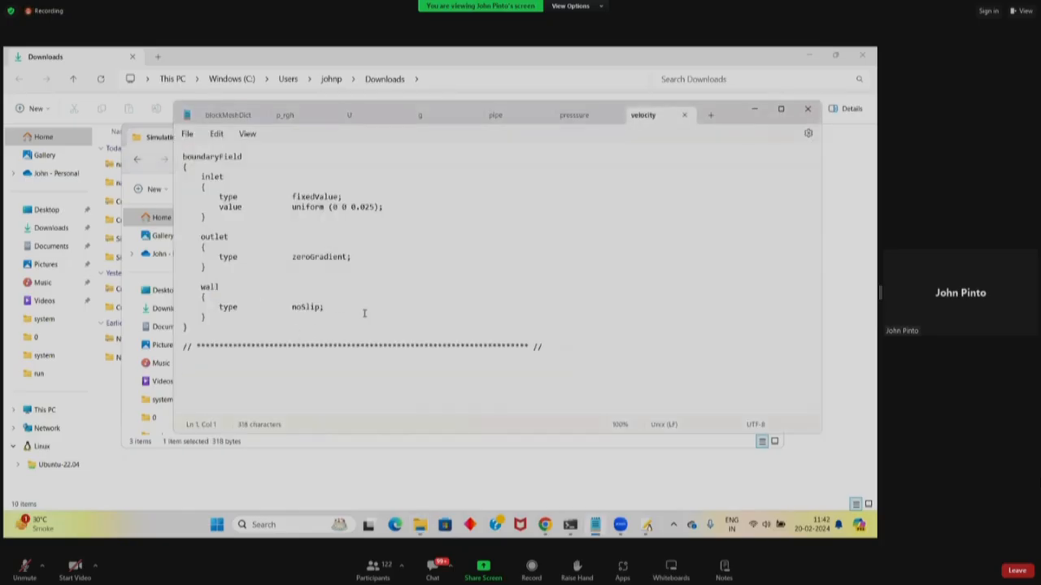
- Copy the entire contents of the velocity text file and bring the 0/U file in gedit back beside it
{"action": "key", "text": "ctrl+a"}
{"action": "key", "text": "ctrl+c"}
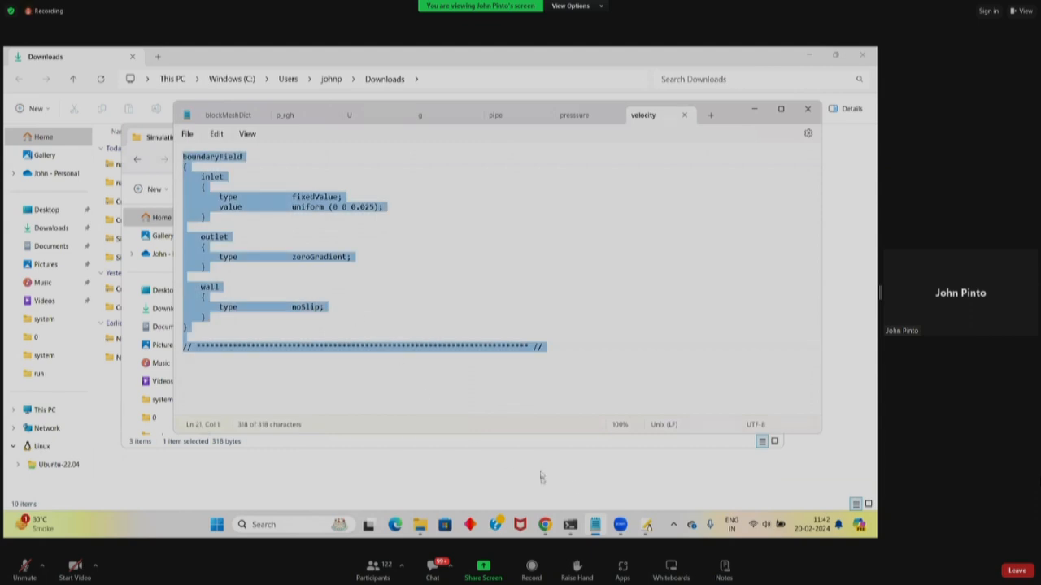
{"action": "left_click", "coordinate": [648, 528]}
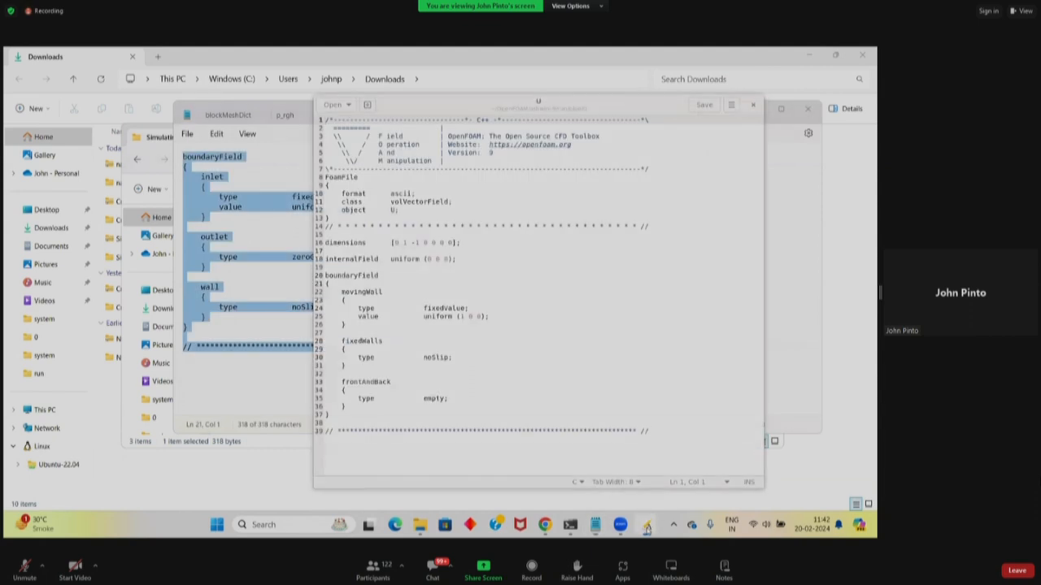
{"action": "left_click_drag", "start_coordinate": [606, 112], "coordinate": [678, 102]}
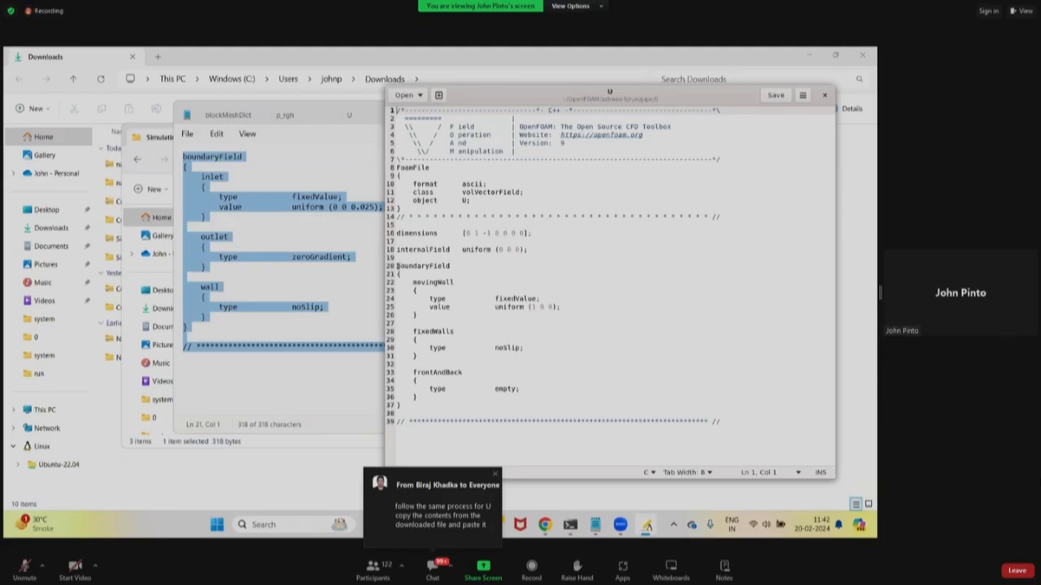
- Replace everything from boundaryField to the end of 0/U with the copied velocity conditions, save the file, and close gedit
{"action": "left_click_drag", "start_coordinate": [398, 266], "coordinate": [723, 426]}
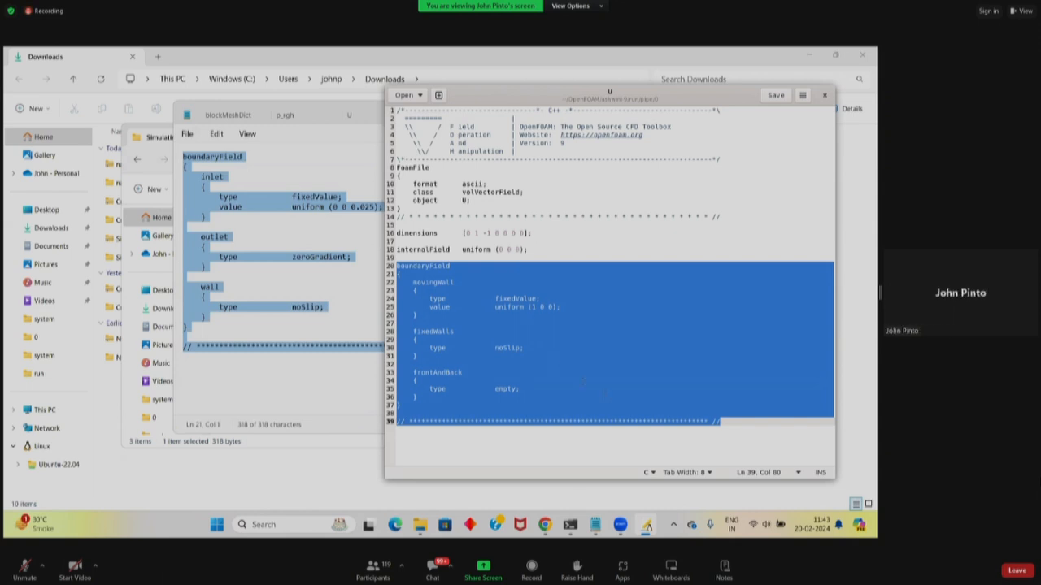
{"action": "left_click", "coordinate": [635, 444]}
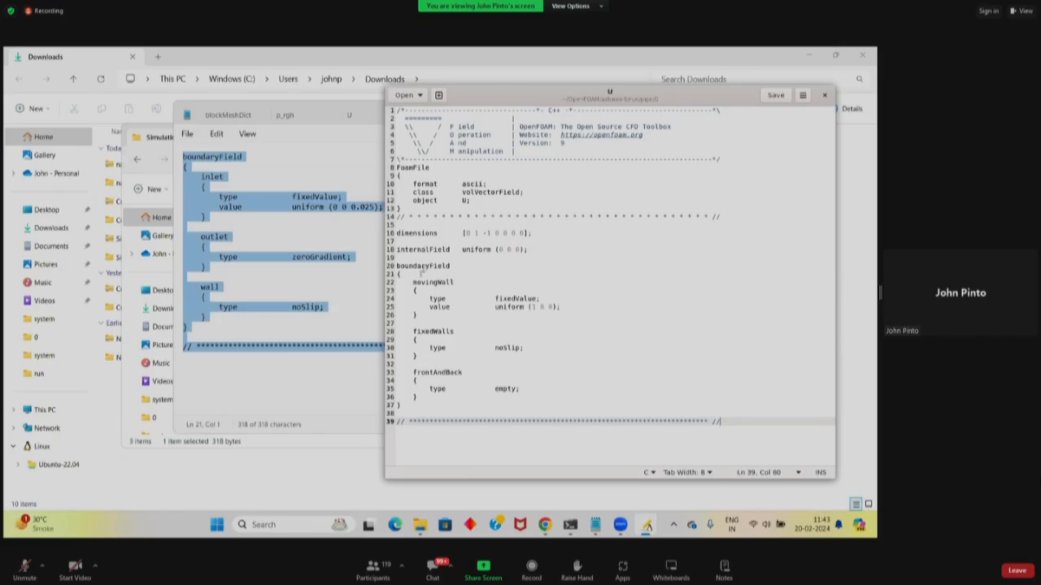
{"action": "left_click_drag", "start_coordinate": [396, 266], "coordinate": [740, 430]}
{"action": "key", "text": "BackSpace"}
{"action": "key", "text": "ctrl+v"}
{"action": "left_click", "coordinate": [774, 95]}
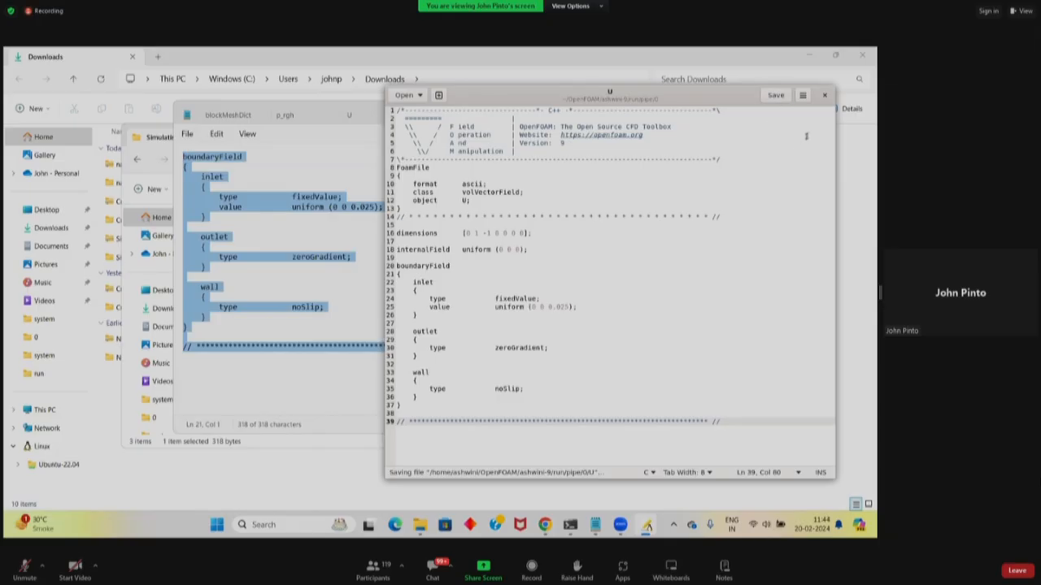
{"action": "left_click", "coordinate": [824, 97]}
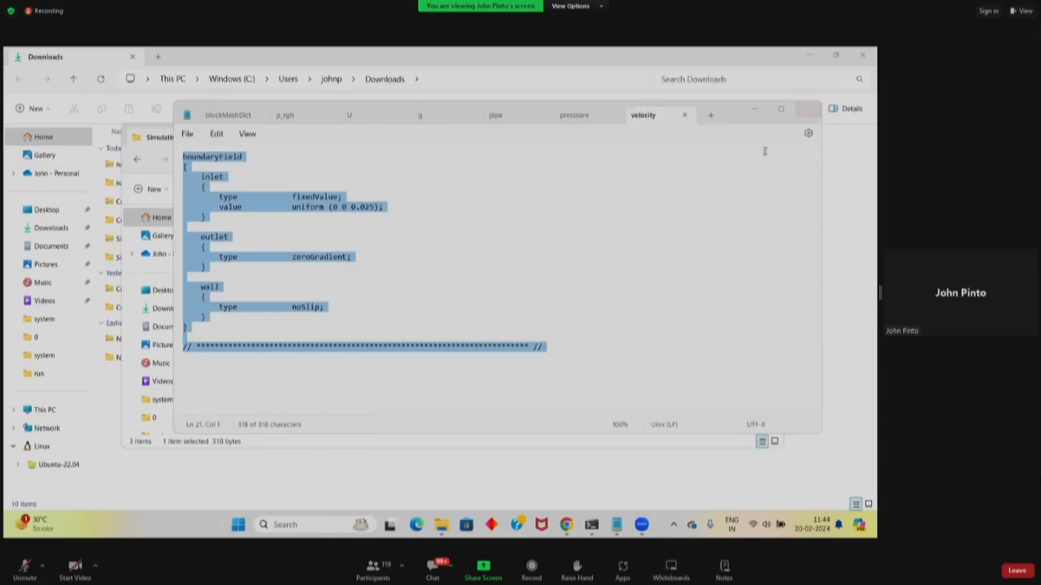
- Minimize the Notepad velocity window and the extracted Hagen Poiseuille code files folder
{"action": "left_click", "coordinate": [757, 113]}
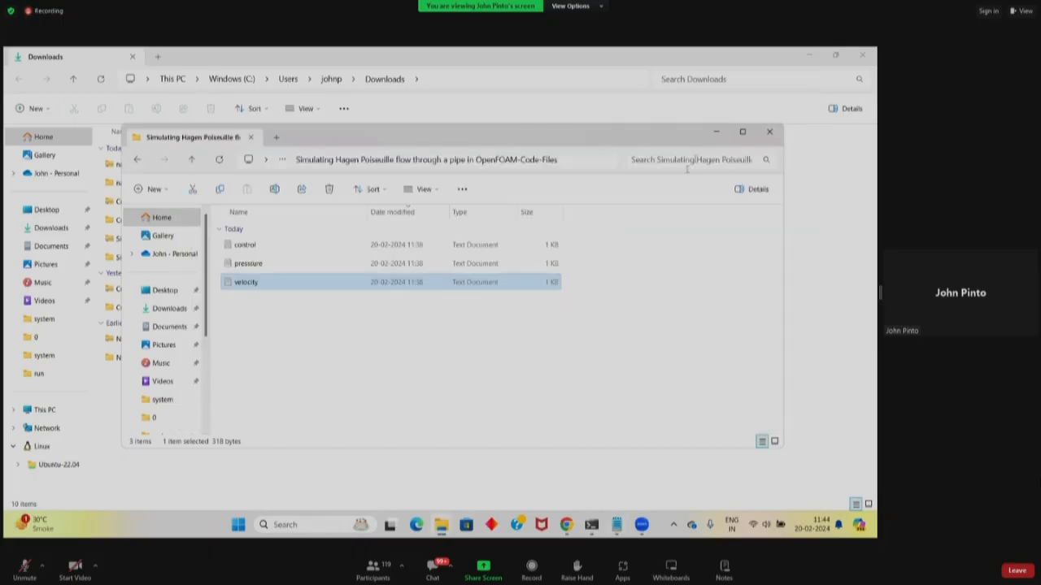
{"action": "left_click", "coordinate": [715, 132]}
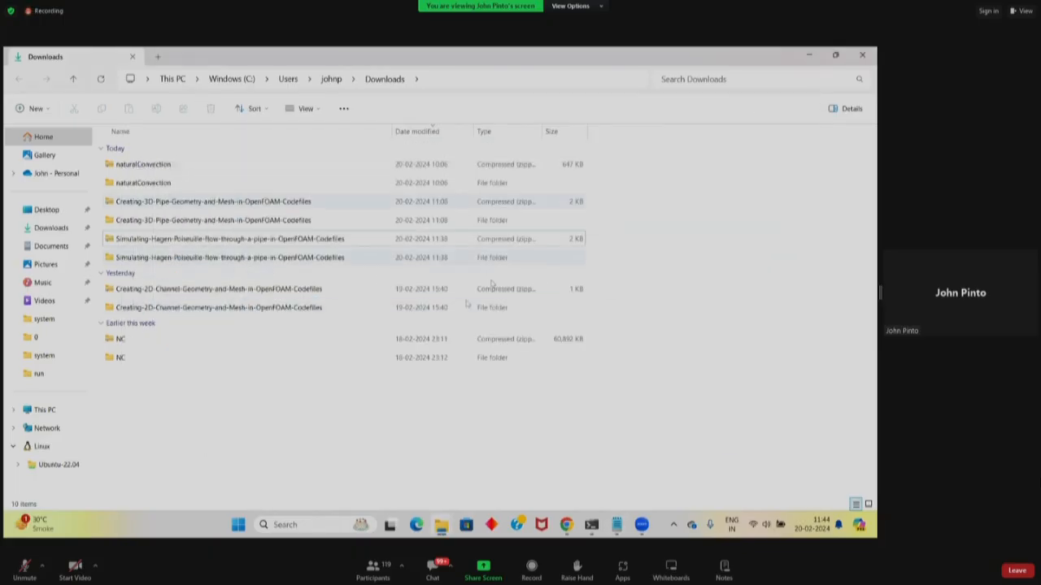
{"action": "left_click", "coordinate": [588, 524]}
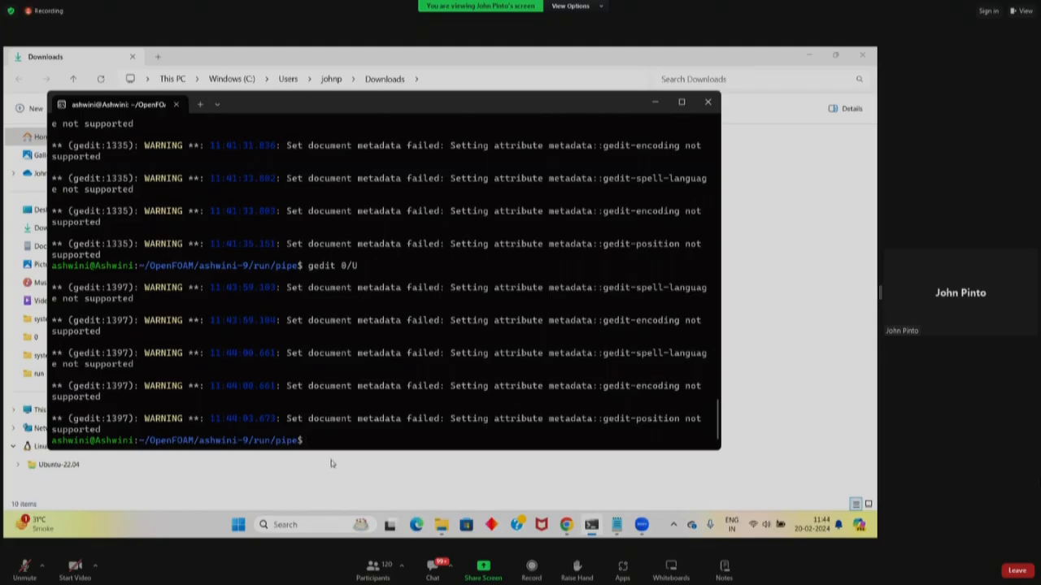
{"action": "left_click", "coordinate": [331, 476]}
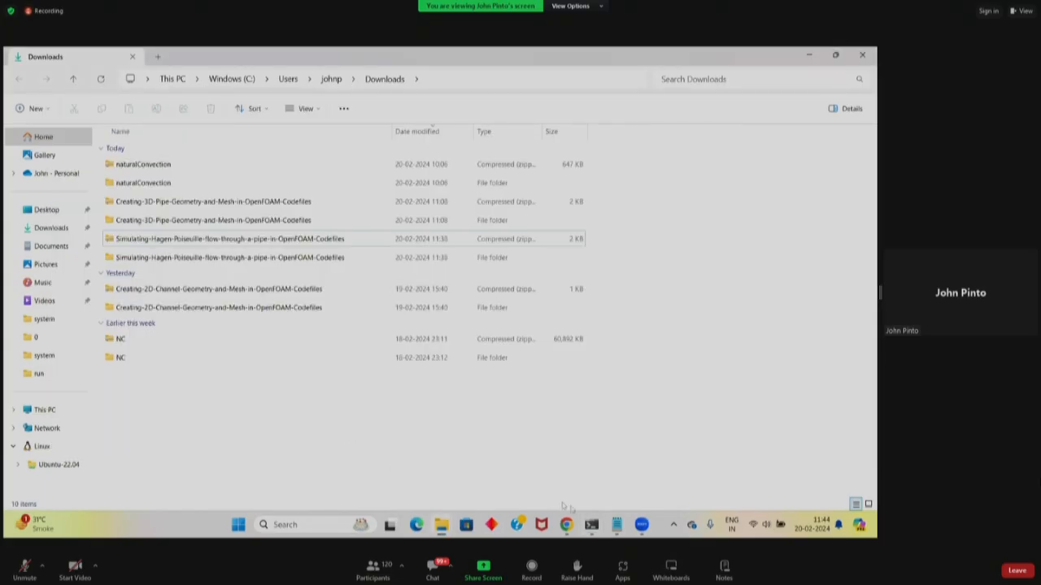
{"action": "mouse_move", "coordinate": [594, 528]}
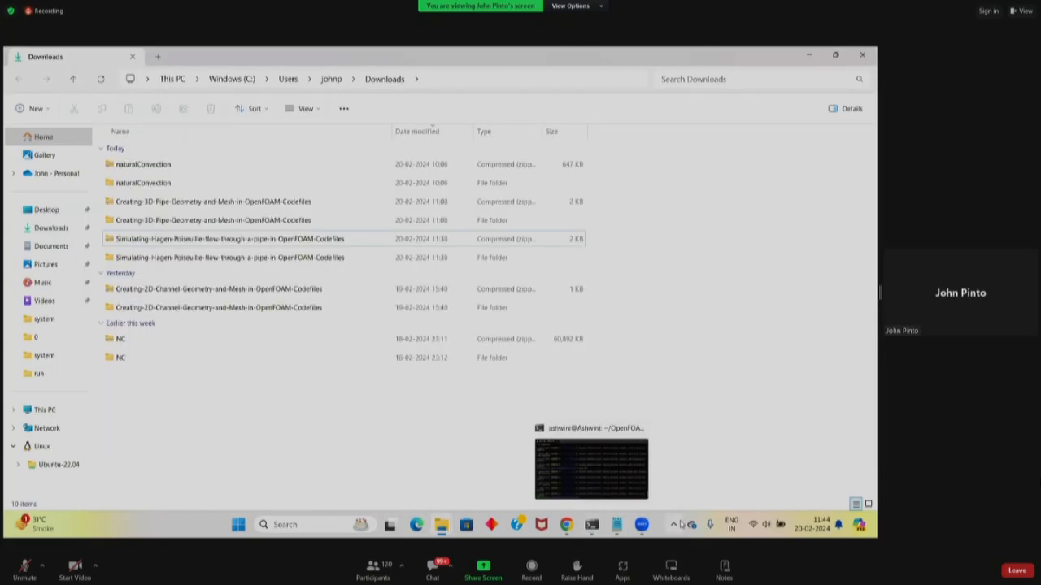
- Look through the pipe case's 0 and constant folders in File Explorer, and return to the Ubuntu terminal
{"action": "left_click", "coordinate": [381, 472]}
{"action": "left_click", "coordinate": [506, 203]}
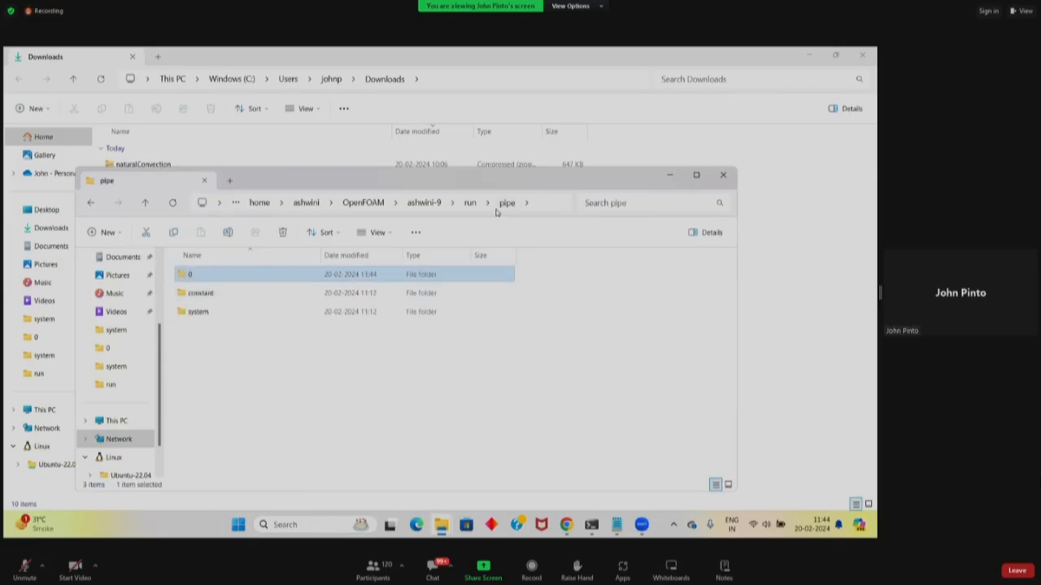
{"action": "left_click", "coordinate": [262, 376]}
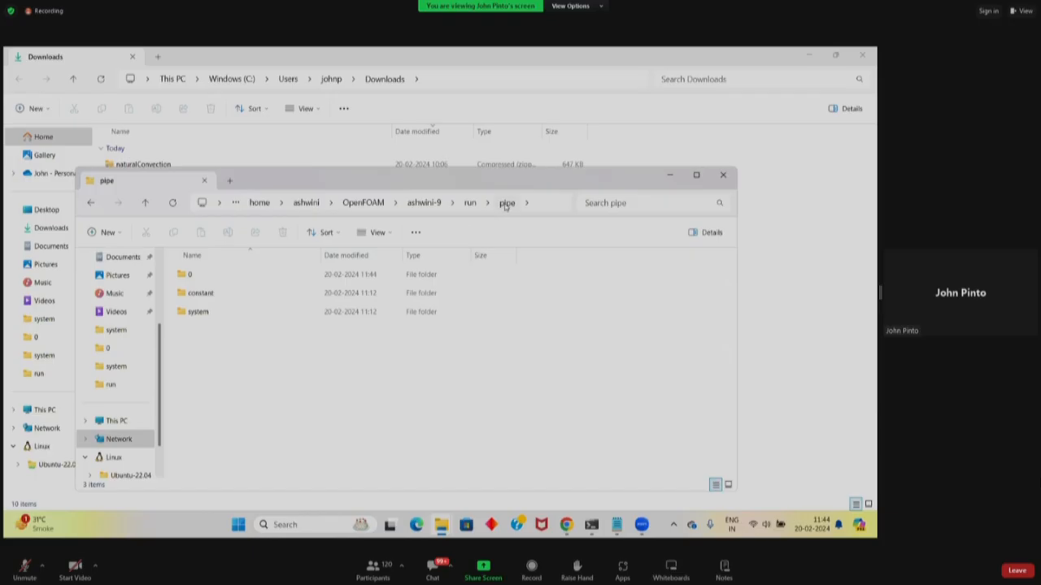
{"action": "double_click", "coordinate": [229, 276]}
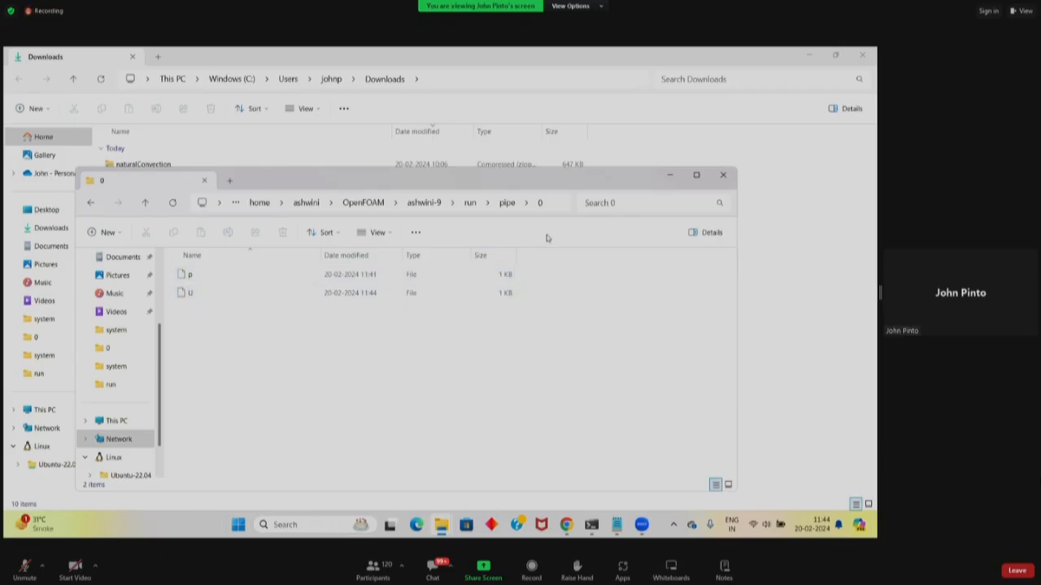
{"action": "left_click", "coordinate": [507, 204]}
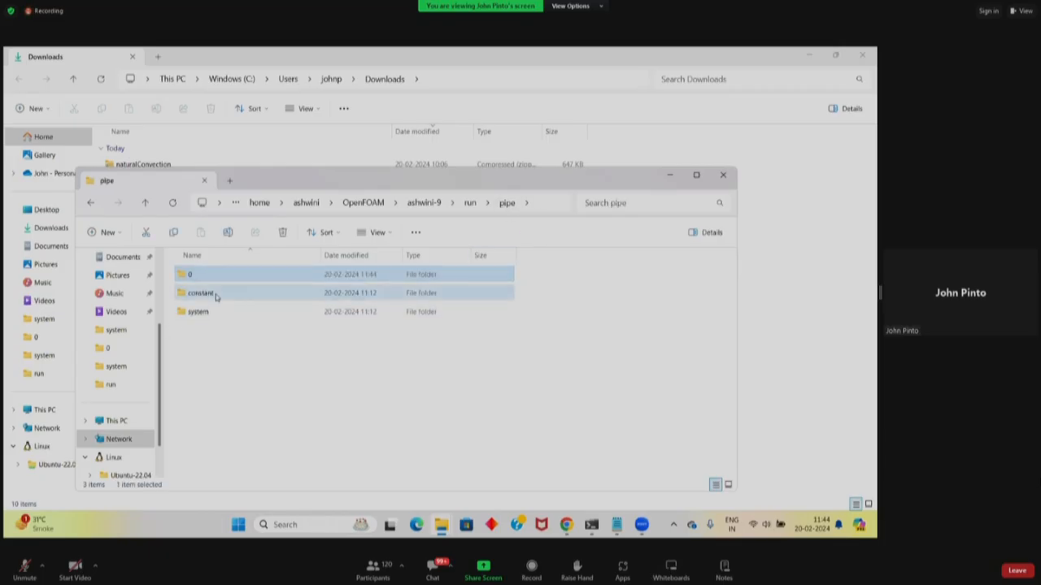
{"action": "double_click", "coordinate": [216, 295]}
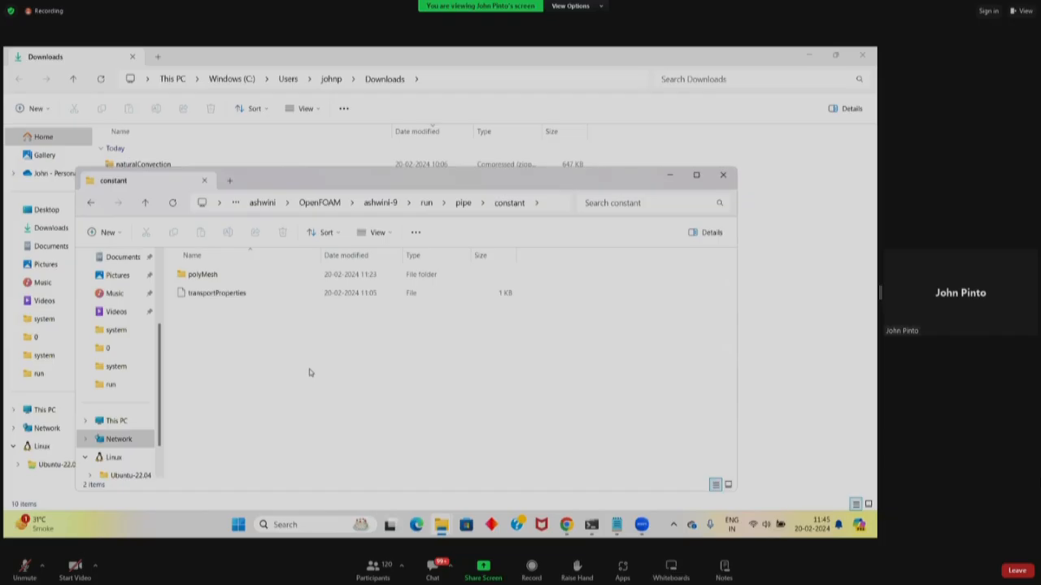
{"action": "left_click", "coordinate": [674, 177]}
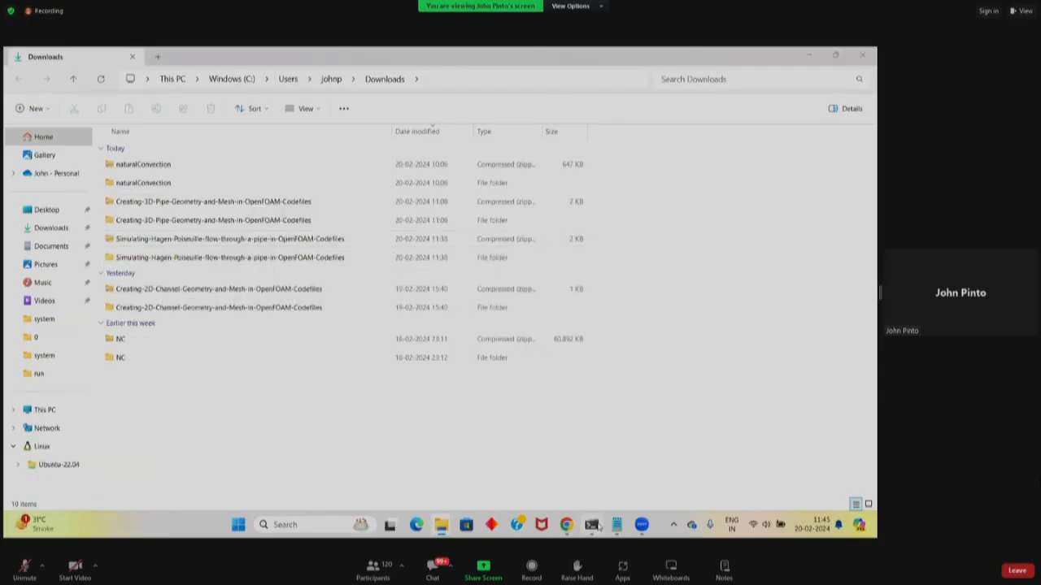
{"action": "left_click", "coordinate": [591, 524]}
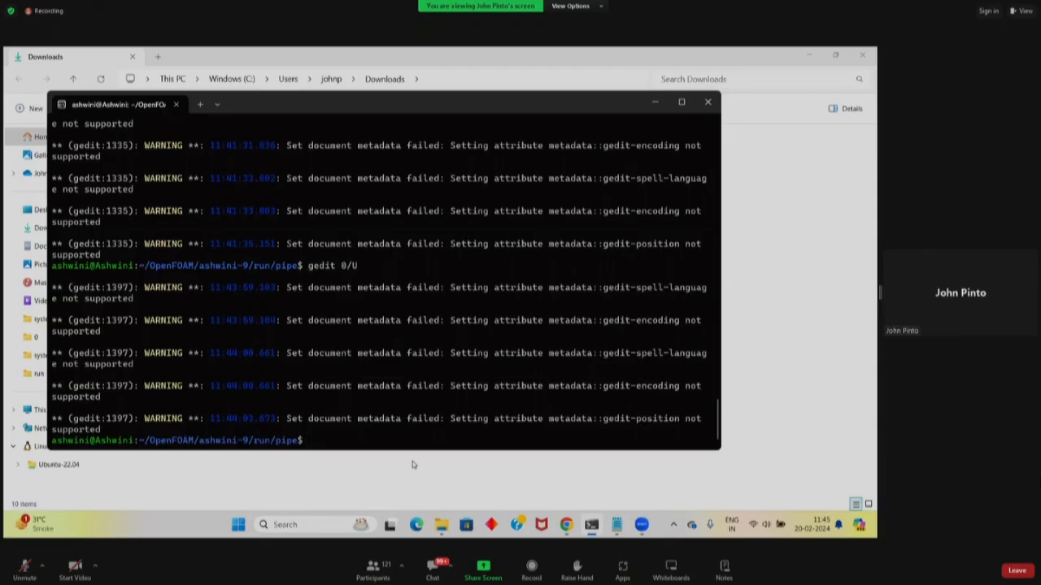
{"action": "type", "text": "gedit con"}
{"action": "key", "text": "Tab"}
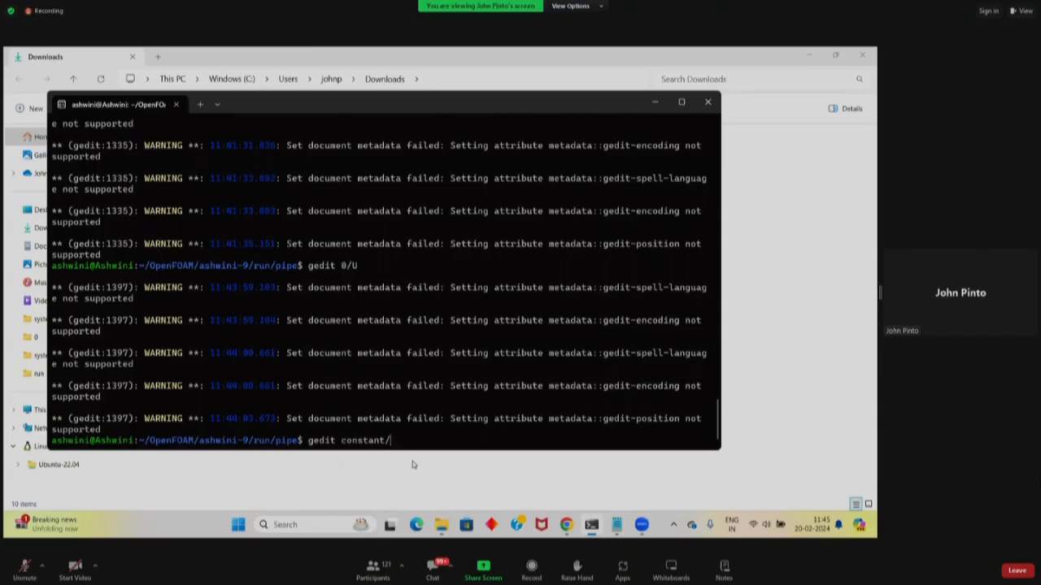
{"action": "type", "text": "tr"}
{"action": "key", "text": "Tab"}
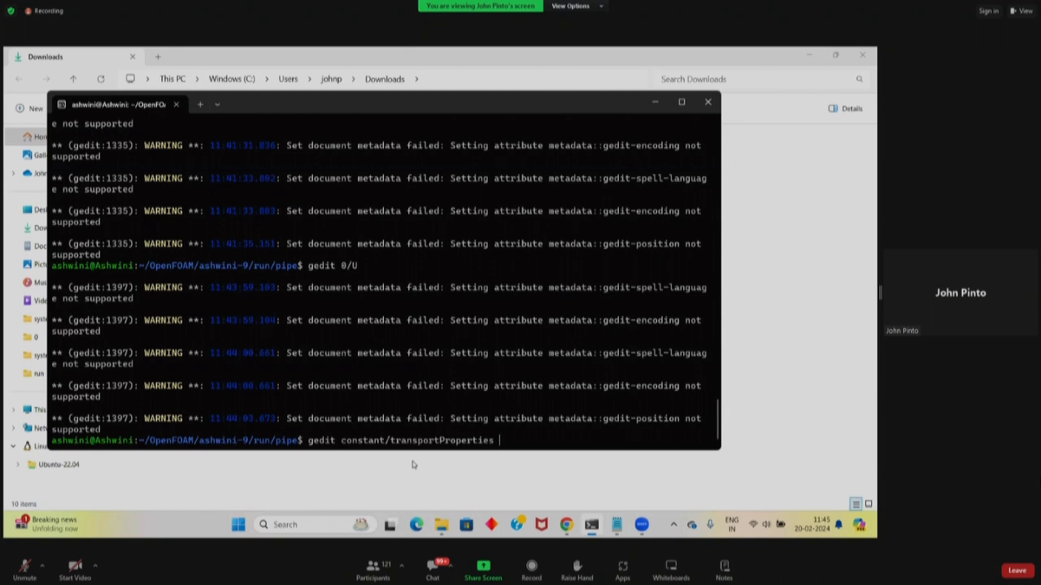
{"action": "key", "text": "BackSpace"}
{"action": "key", "text": "BackSpace"}
{"action": "key", "text": "BackSpace"}
{"action": "key", "text": "BackSpace"}
{"action": "key", "text": "BackSpace"}
{"action": "key", "text": "BackSpace"}
{"action": "key", "text": "BackSpace"}
{"action": "key", "text": "BackSpace"}
{"action": "key", "text": "BackSpace"}
{"action": "key", "text": "BackSpace"}
{"action": "key", "text": "BackSpace"}
{"action": "key", "text": "BackSpace"}
{"action": "key", "text": "BackSpace"}
{"action": "key", "text": "BackSpace"}
{"action": "key", "text": "BackSpace"}
{"action": "key", "text": "BackSpace"}
{"action": "key", "text": "BackSpace"}
{"action": "key", "text": "BackSpace"}
{"action": "key", "text": "BackSpace"}
{"action": "key", "text": "BackSpace"}
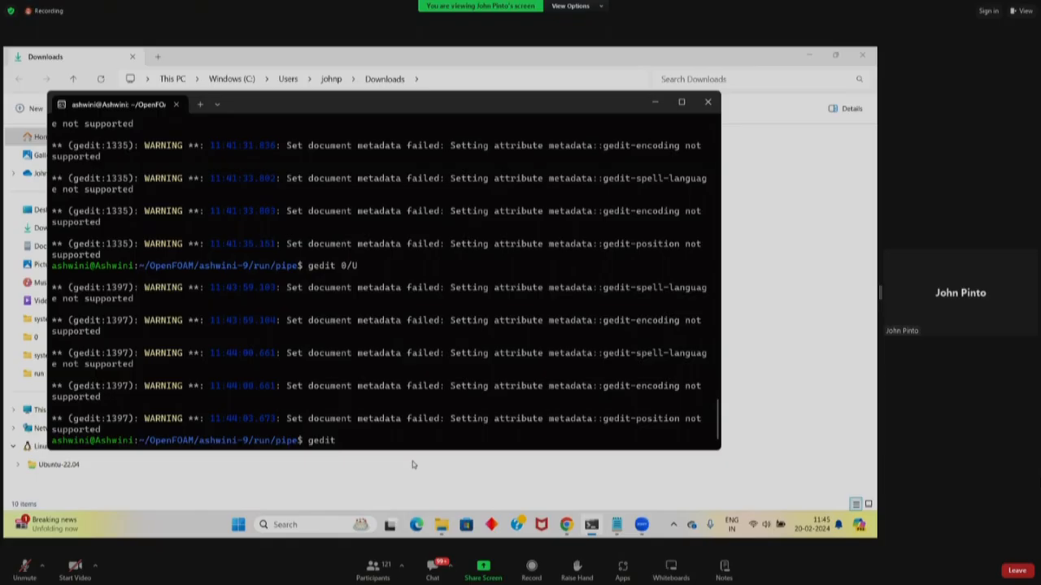
- Open constant/transportProperties in gedit from the pipe case directory and reposition its window
{"action": "type", "text": "con"}
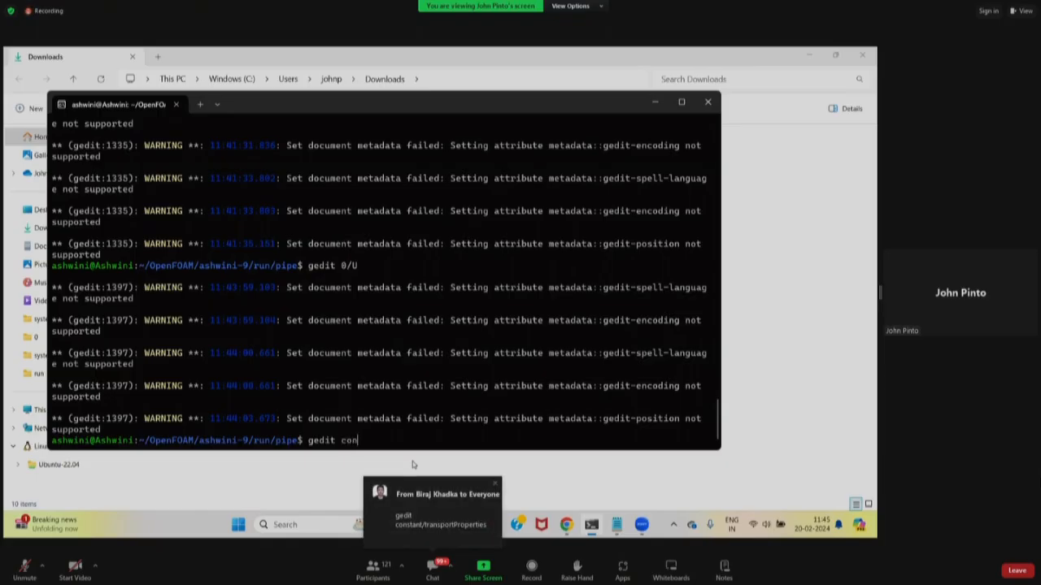
{"action": "key", "text": "Tab"}
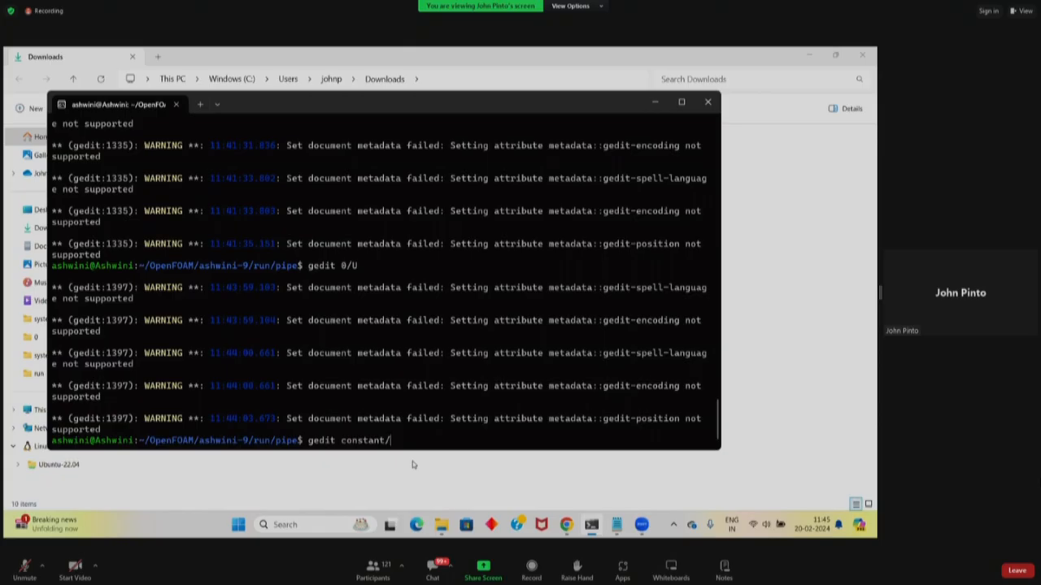
{"action": "type", "text": "tra"}
{"action": "key", "text": "Tab"}
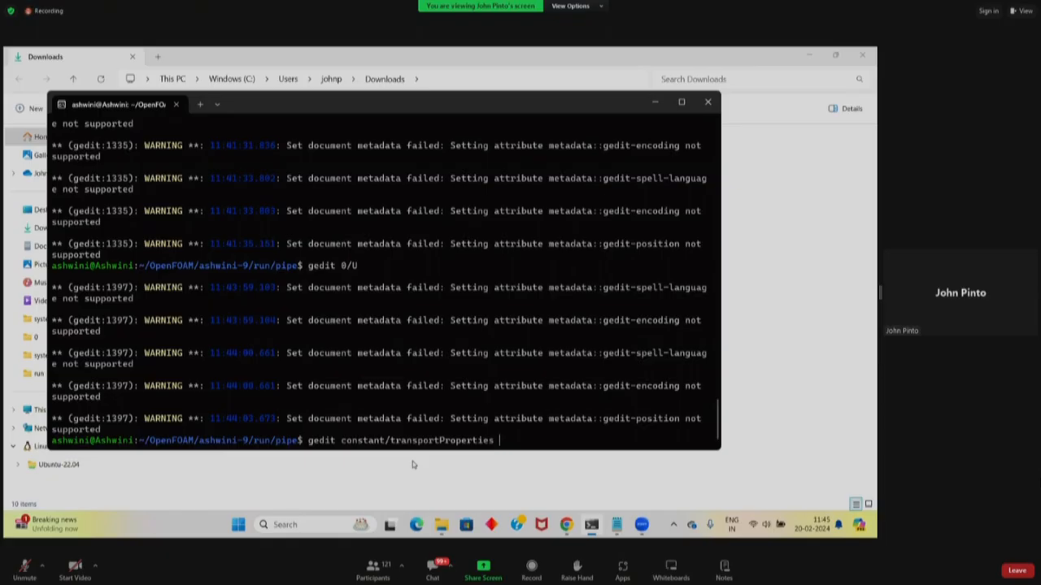
{"action": "key", "text": "Return"}
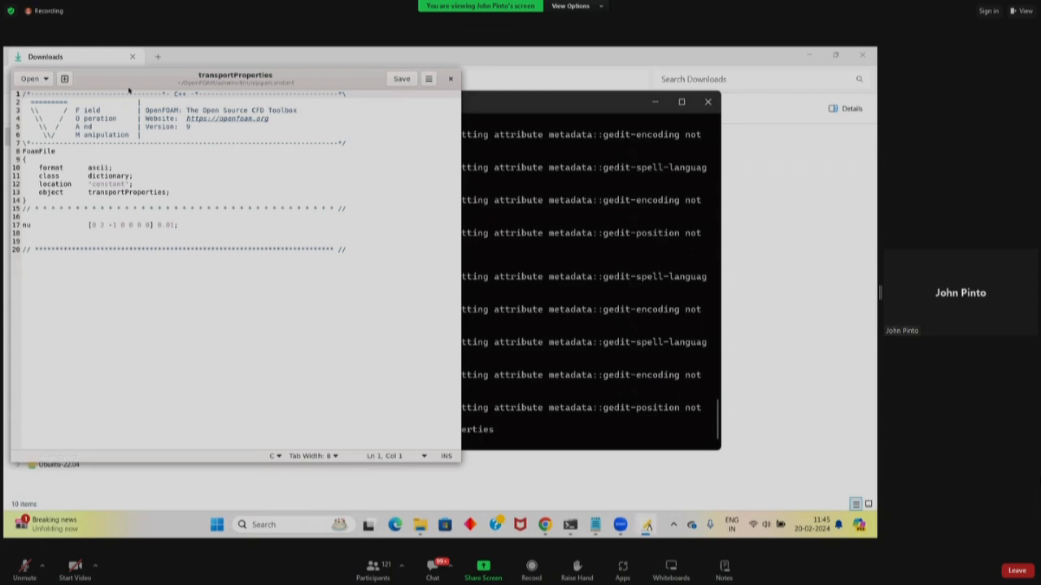
{"action": "left_click_drag", "start_coordinate": [129, 88], "coordinate": [153, 152]}
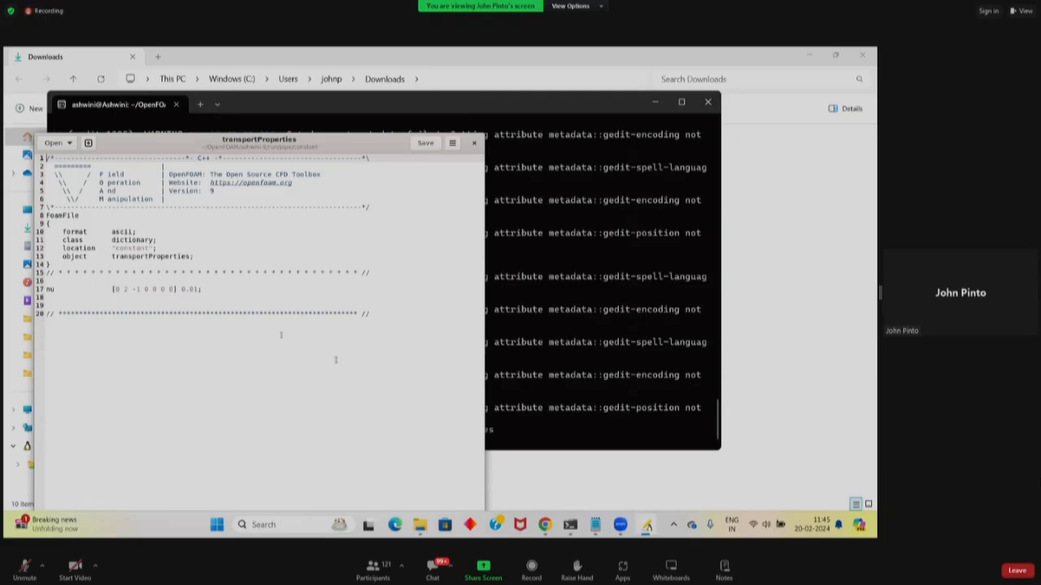
- Set the kinematic viscosity nu in transportProperties to 1e-6, save the file, and close gedit
{"action": "mouse_move", "coordinate": [620, 525]}
{"action": "left_click", "coordinate": [201, 289]}
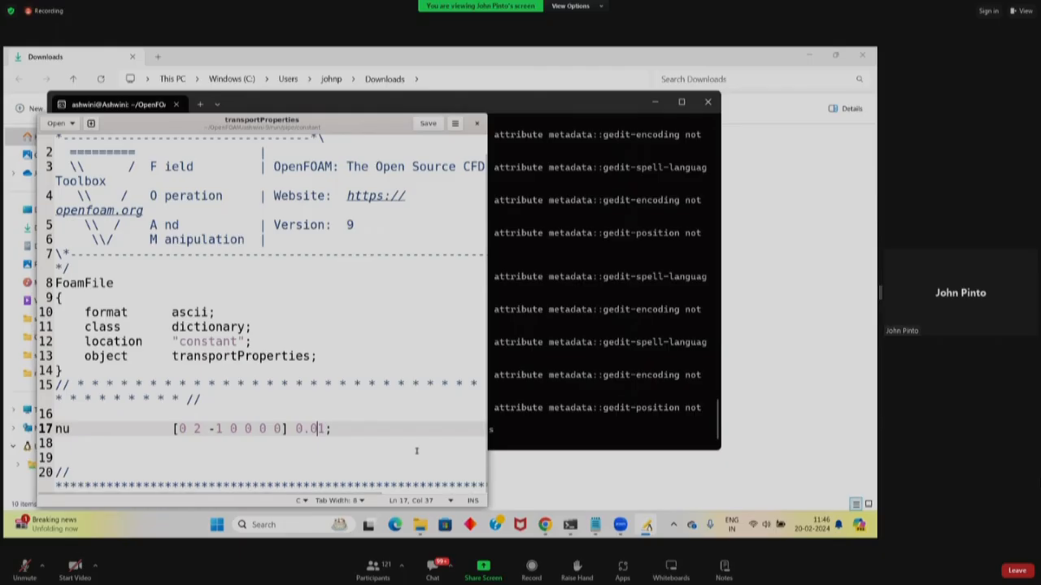
{"action": "key", "text": "BackSpace"}
{"action": "key", "text": "BackSpace"}
{"action": "key", "text": "BackSpace"}
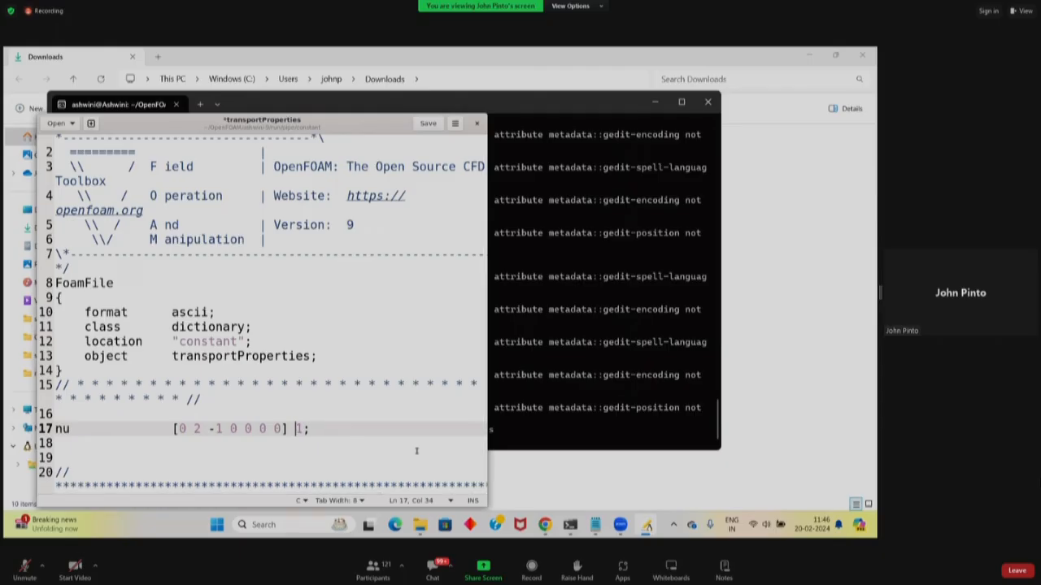
{"action": "key", "text": "Right"}
{"action": "type", "text": "e-6"}
{"action": "key", "text": "ctrl+s"}
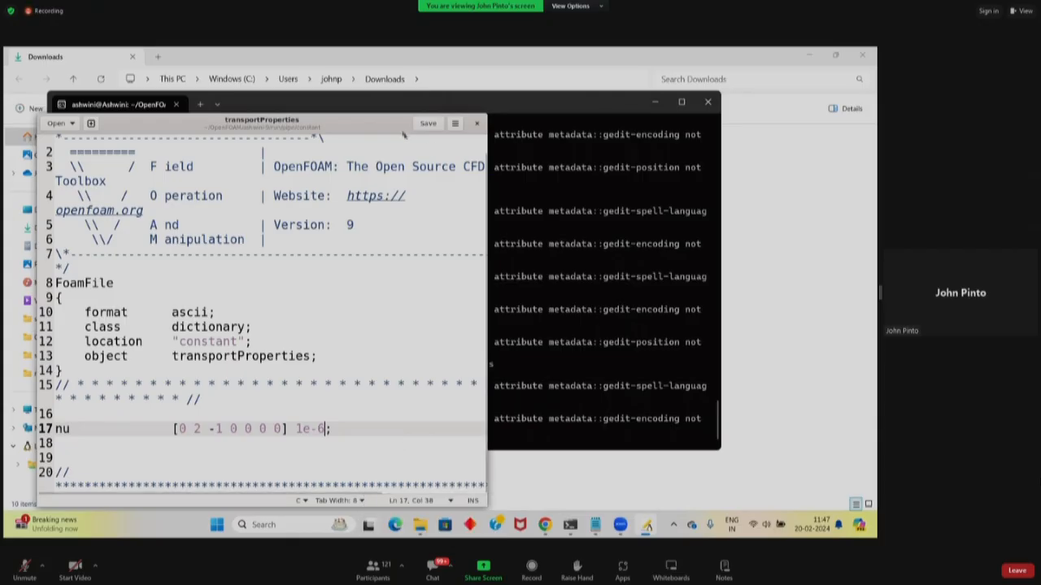
{"action": "left_click", "coordinate": [428, 123]}
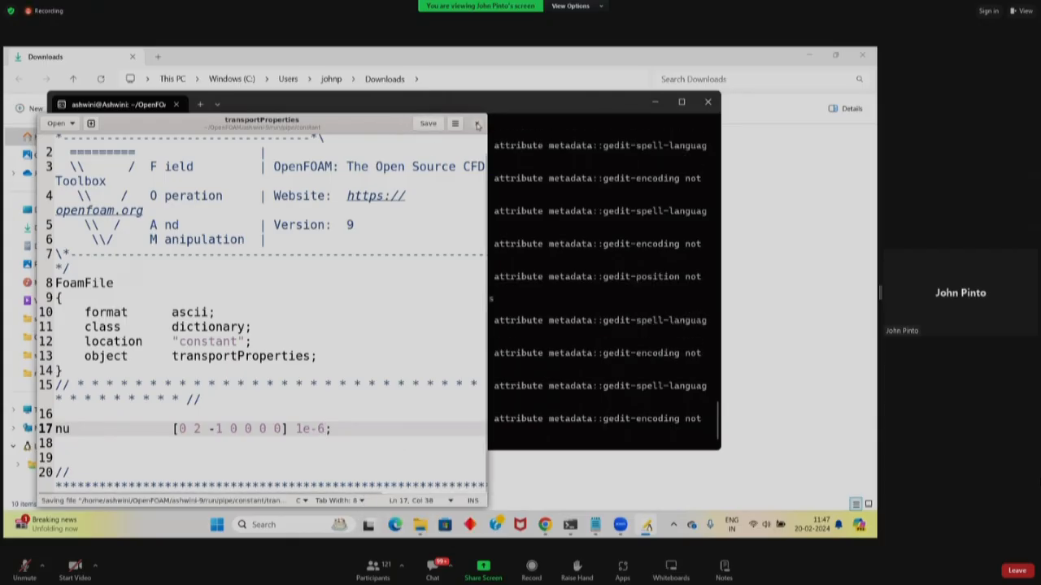
{"action": "left_click", "coordinate": [476, 123]}
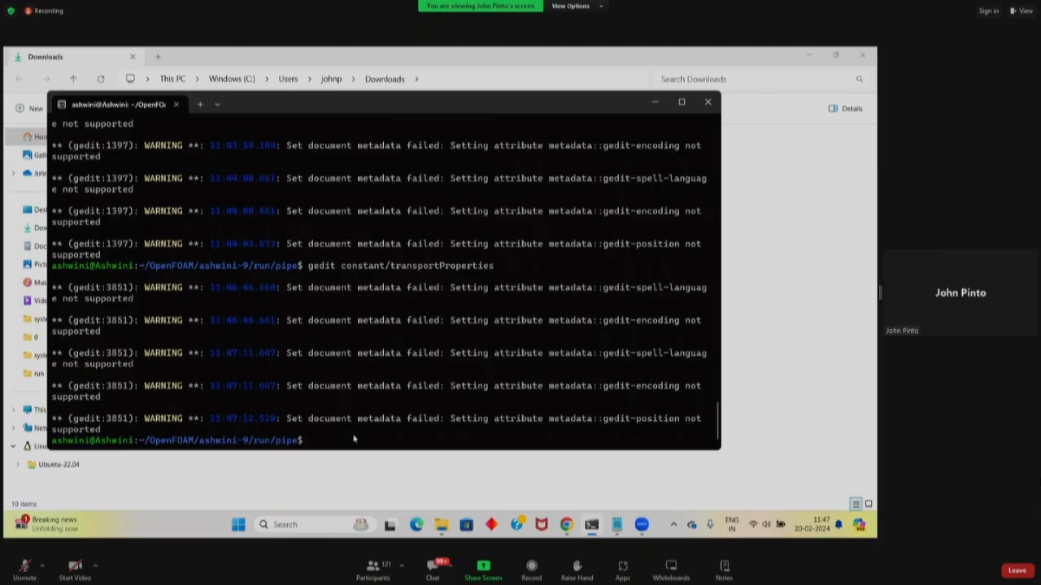
- Reopen constant/transportProperties in gedit to check the saved nu entry, moving its window over the terminal
{"action": "key", "text": "Up"}
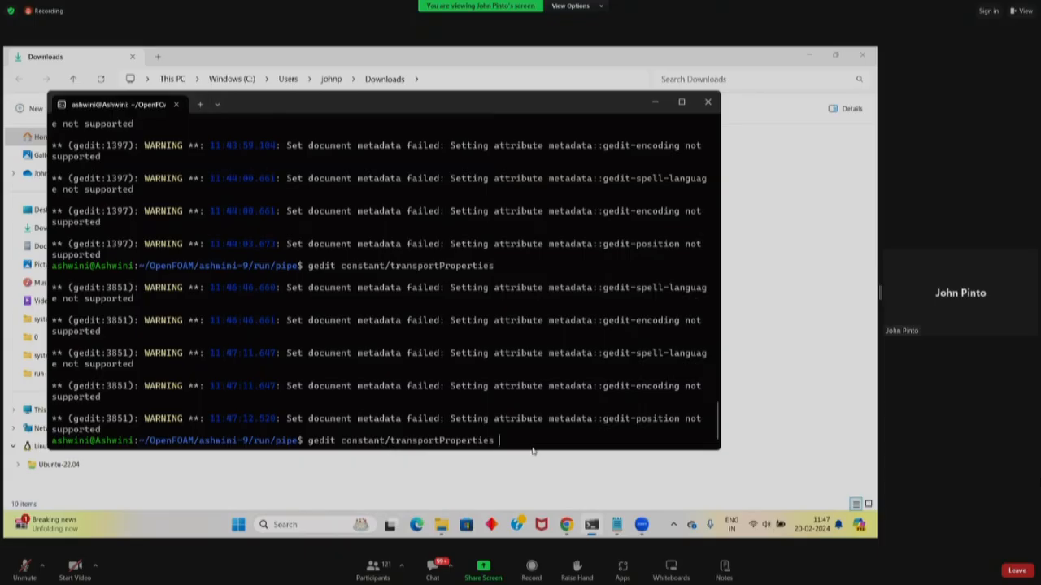
{"action": "key", "text": "Return"}
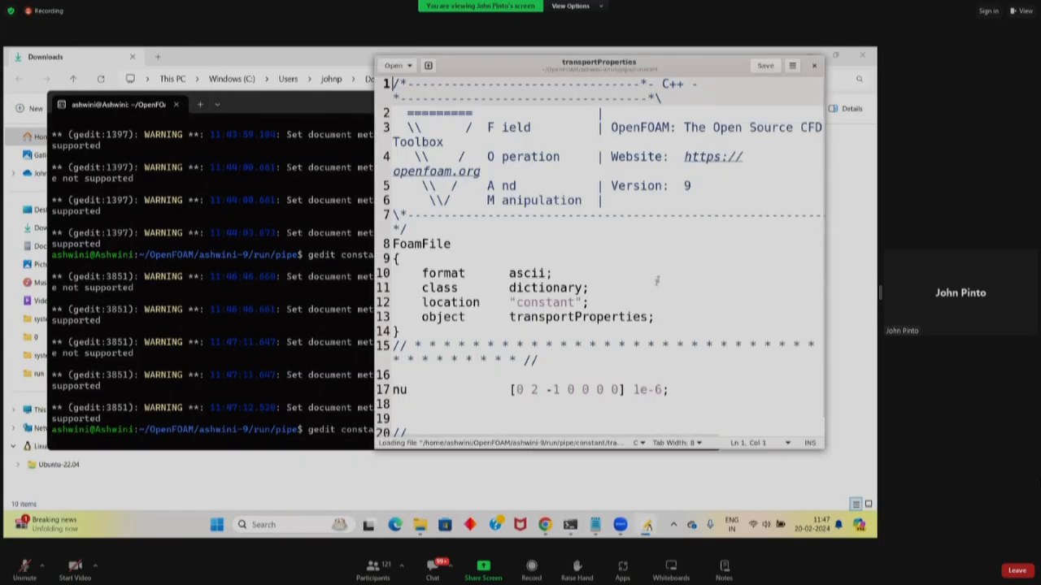
{"action": "left_click_drag", "start_coordinate": [767, 73], "coordinate": [511, 121]}
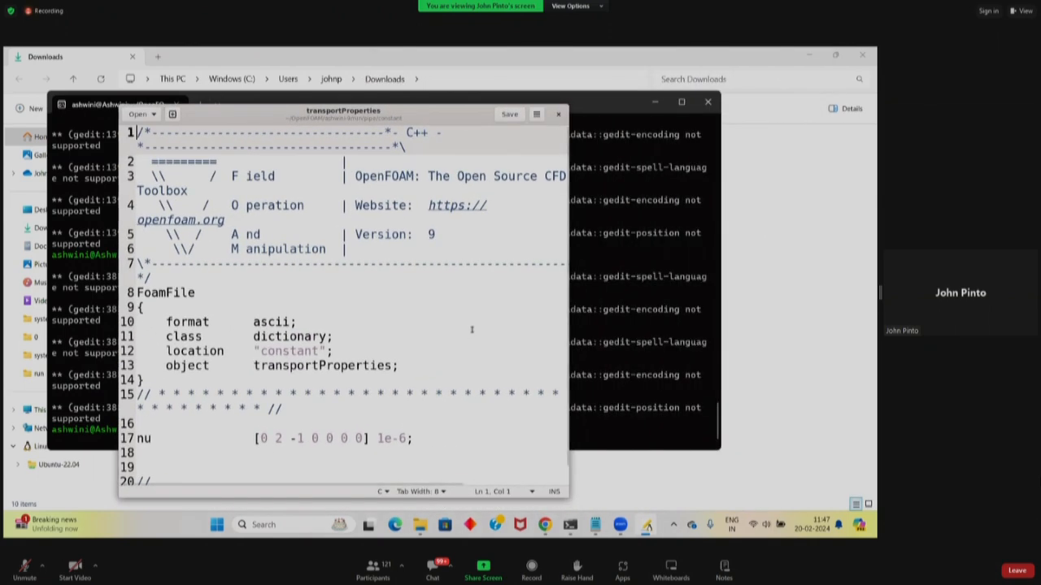
- Save transportProperties after checking the nu entry, and close gedit
{"action": "scroll", "coordinate": [452, 344], "scroll_direction": "down", "scroll_amount": 1}
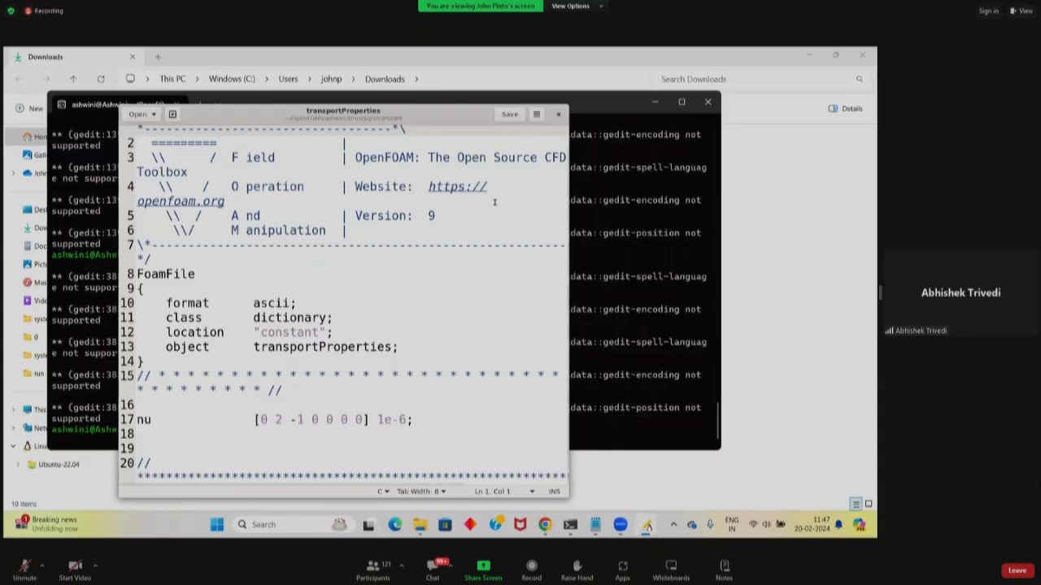
{"action": "left_click", "coordinate": [509, 115]}
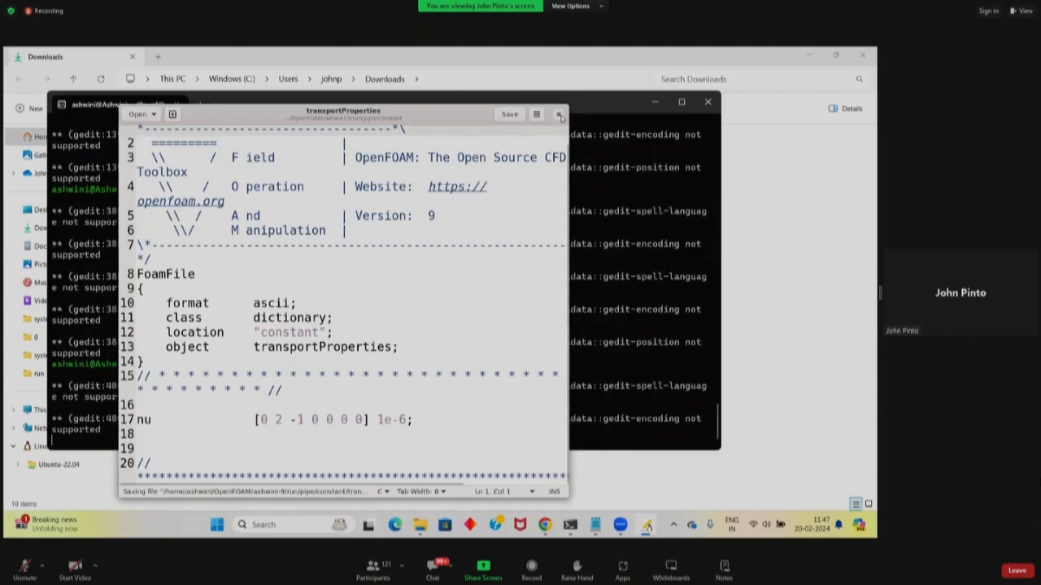
{"action": "left_click", "coordinate": [558, 115]}
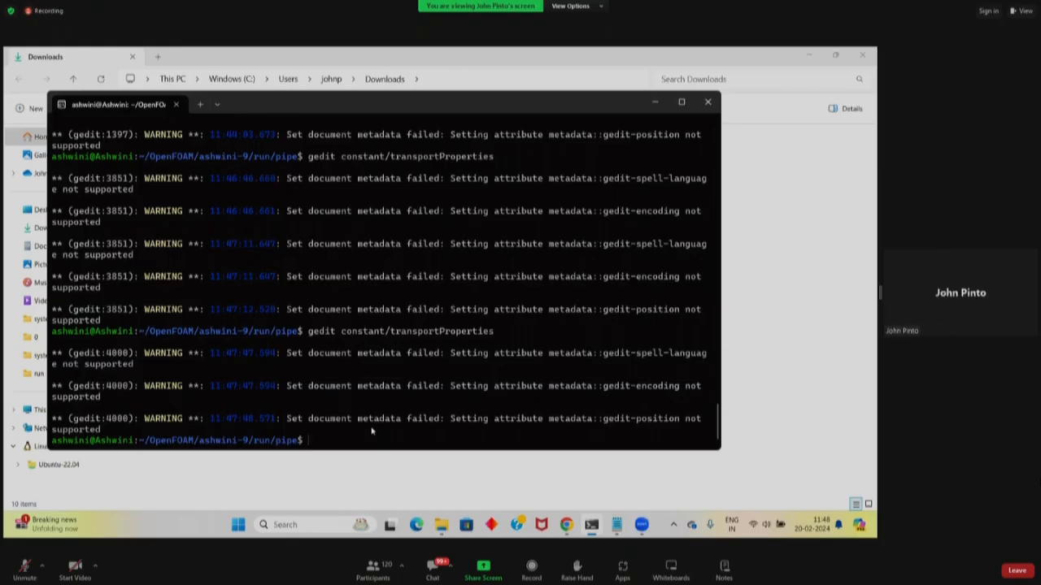
- List the files in the pipe case's 0 folder, return to the pipe directory, and list its contents
{"action": "type", "text": "cd 0"}
{"action": "key", "text": "Return"}
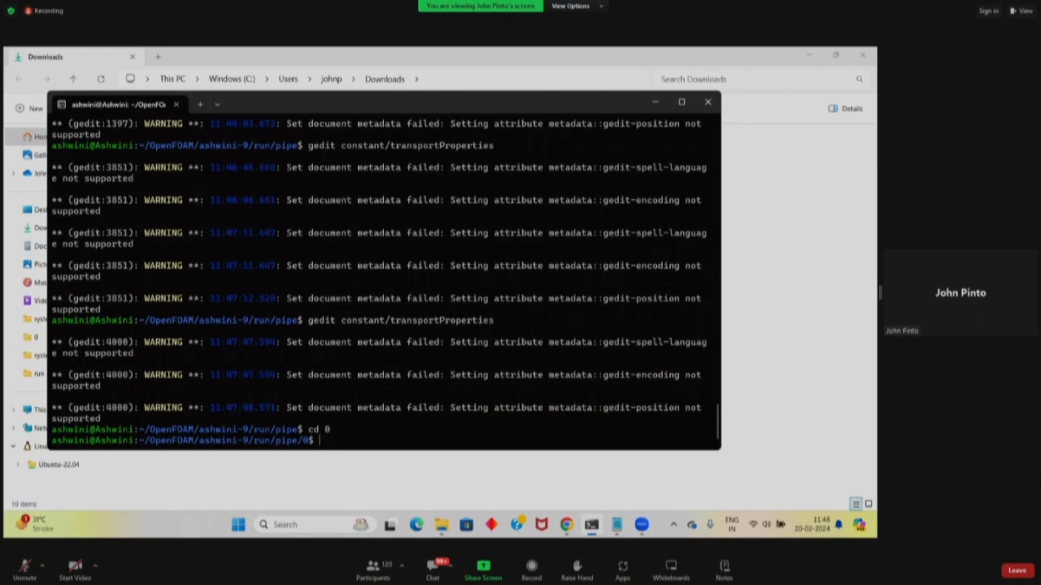
{"action": "type", "text": "ls"}
{"action": "key", "text": "Return"}
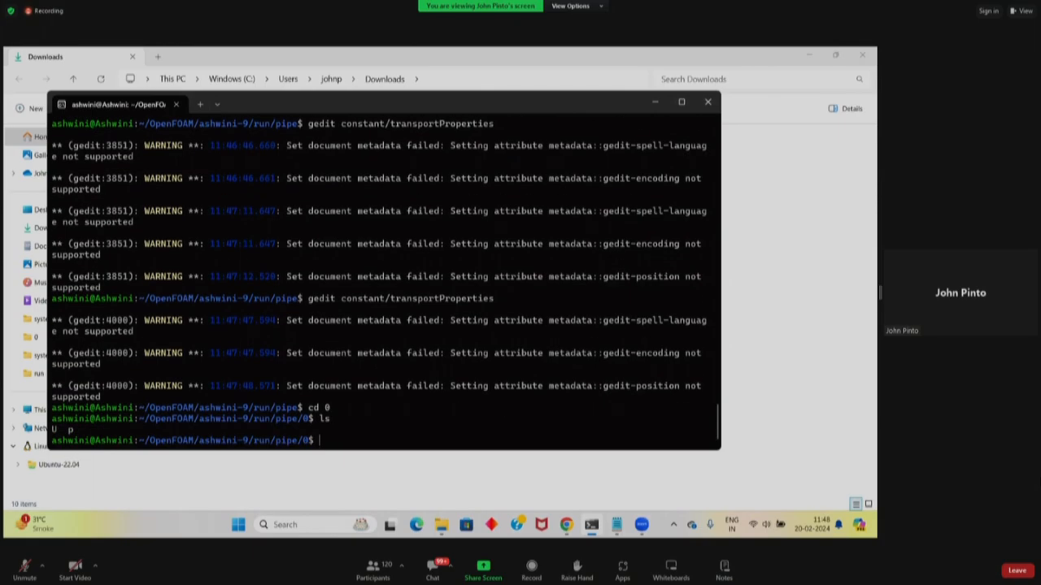
{"action": "type", "text": "cd .."}
{"action": "key", "text": "Return"}
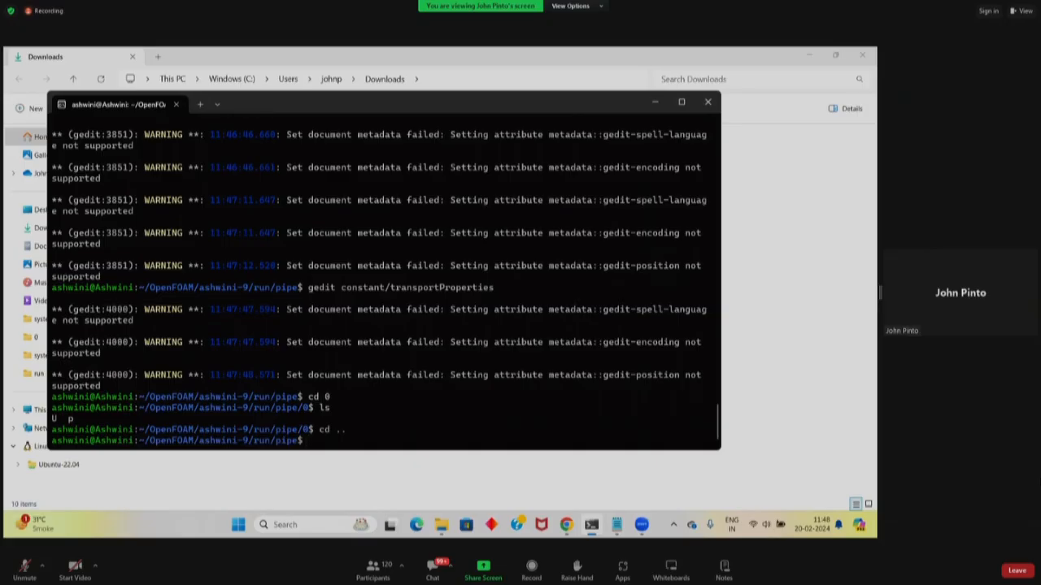
{"action": "type", "text": "ls"}
{"action": "key", "text": "Return"}
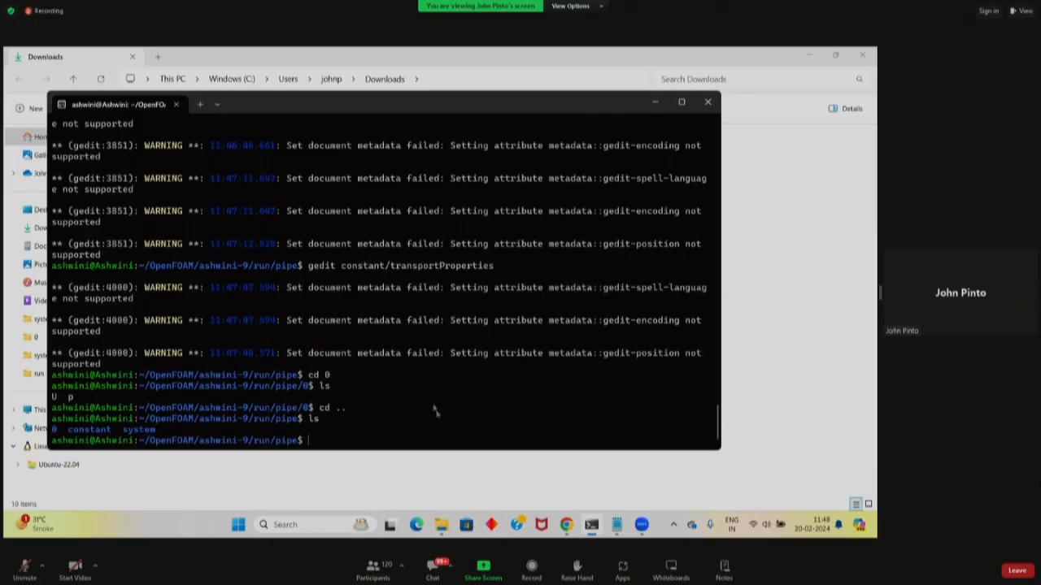
- Reopen constant/transportProperties in gedit from the command history and highlight the nu value to review it
{"action": "key", "text": "Up"}
{"action": "key", "text": "Up"}
{"action": "key", "text": "Up"}
{"action": "key", "text": "Up"}
{"action": "key", "text": "Up"}
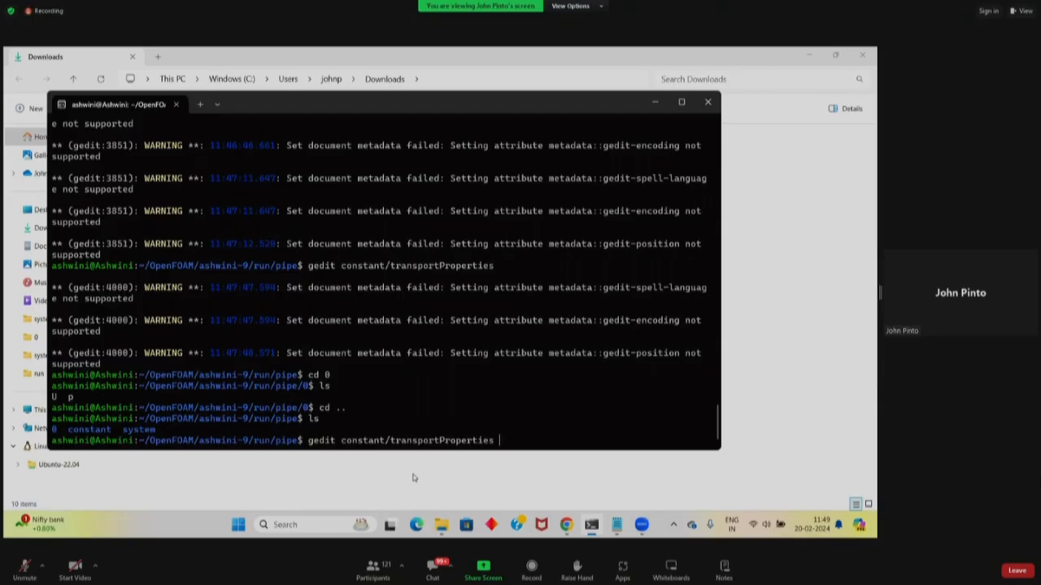
{"action": "key", "text": "Return"}
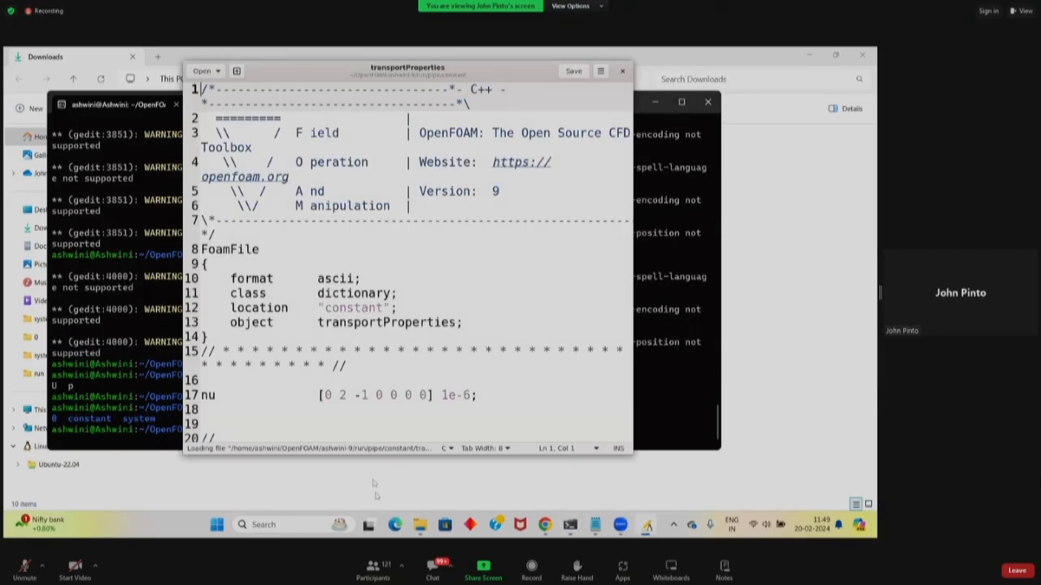
{"action": "left_click", "coordinate": [446, 396]}
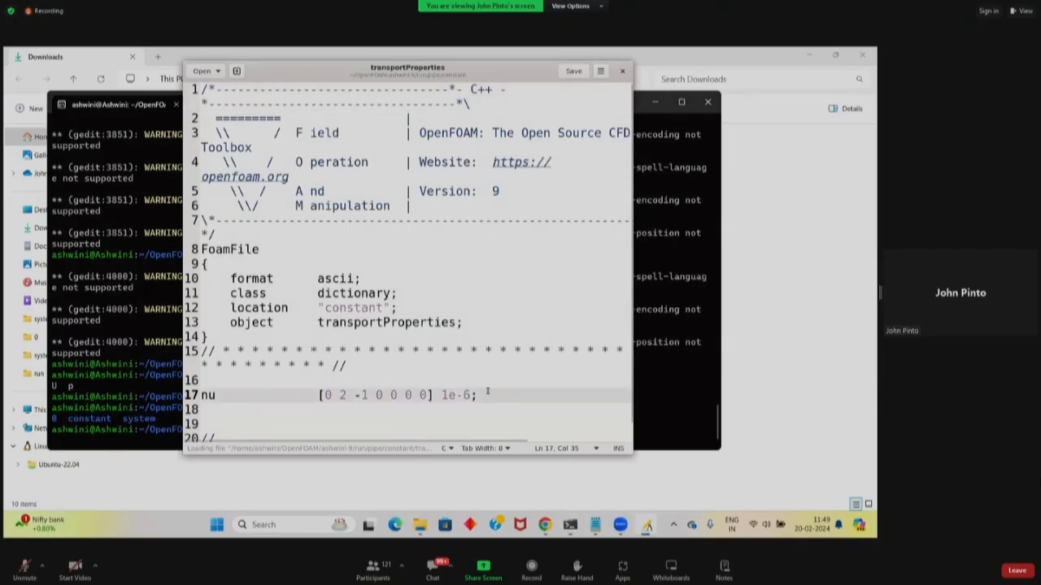
{"action": "key", "text": "Left"}
{"action": "key", "text": "shift+Right"}
{"action": "key", "text": "shift+Right"}
{"action": "key", "text": "shift+Right"}
{"action": "key", "text": "shift+Right"}
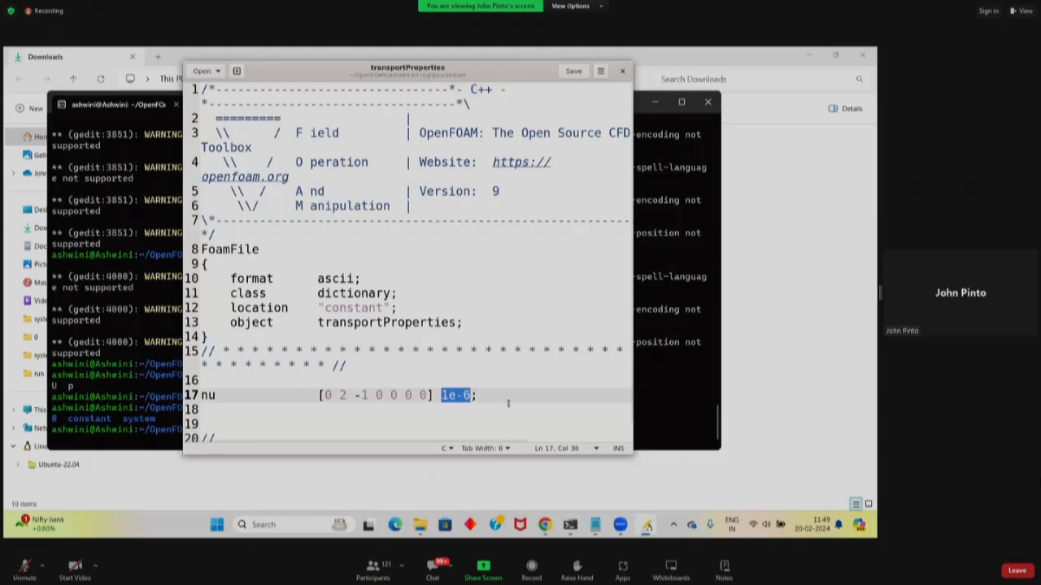
{"action": "left_click", "coordinate": [511, 410]}
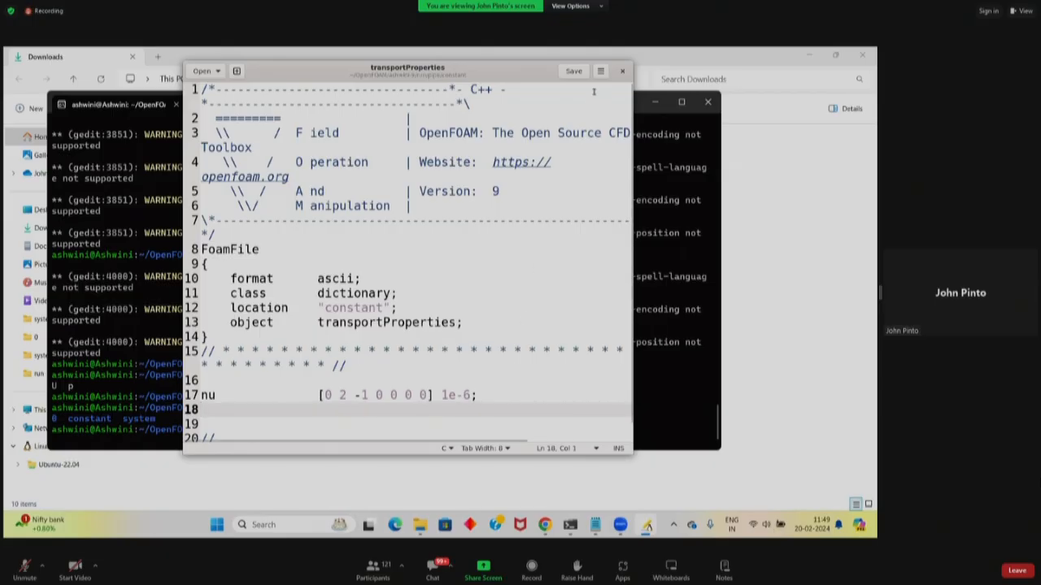
- Reposition the transportProperties window, zoom its text out, save the file, and close gedit
{"action": "left_click_drag", "start_coordinate": [589, 79], "coordinate": [592, 124]}
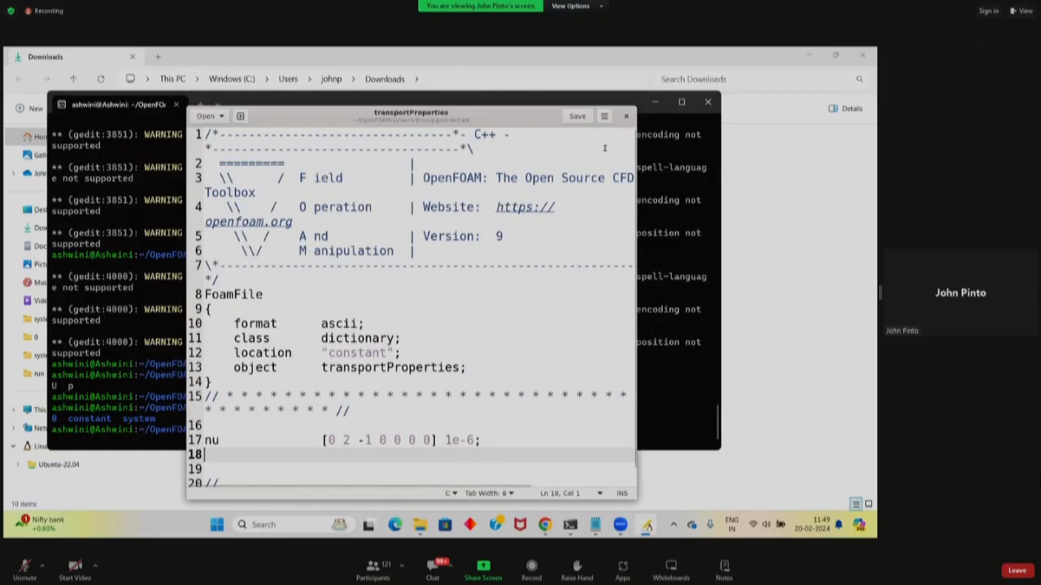
{"action": "scroll", "coordinate": [495, 376], "scroll_direction": "down", "scroll_amount": 2}
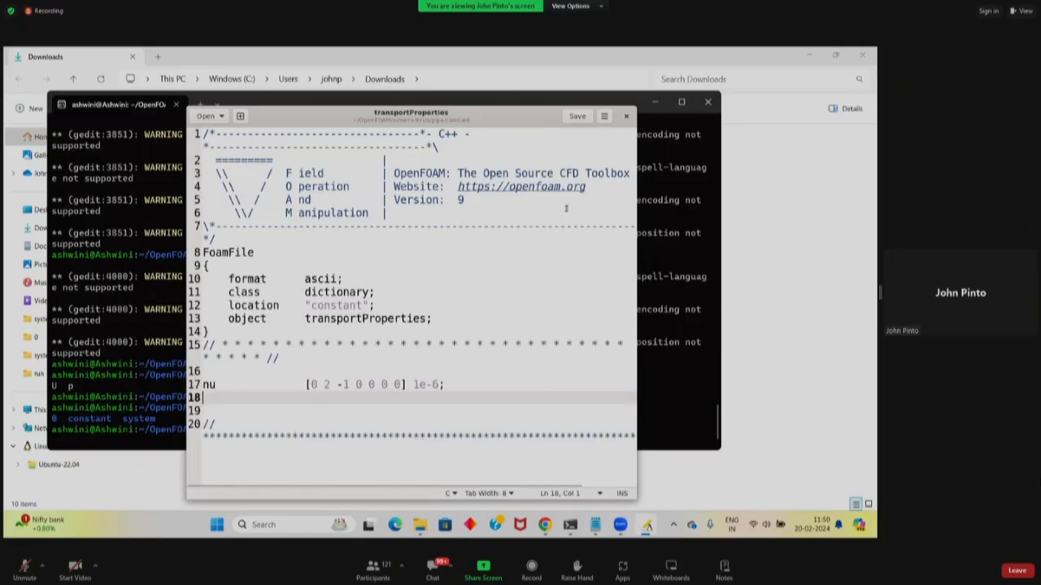
{"action": "key", "text": "ctrl+s"}
{"action": "left_click", "coordinate": [627, 117]}
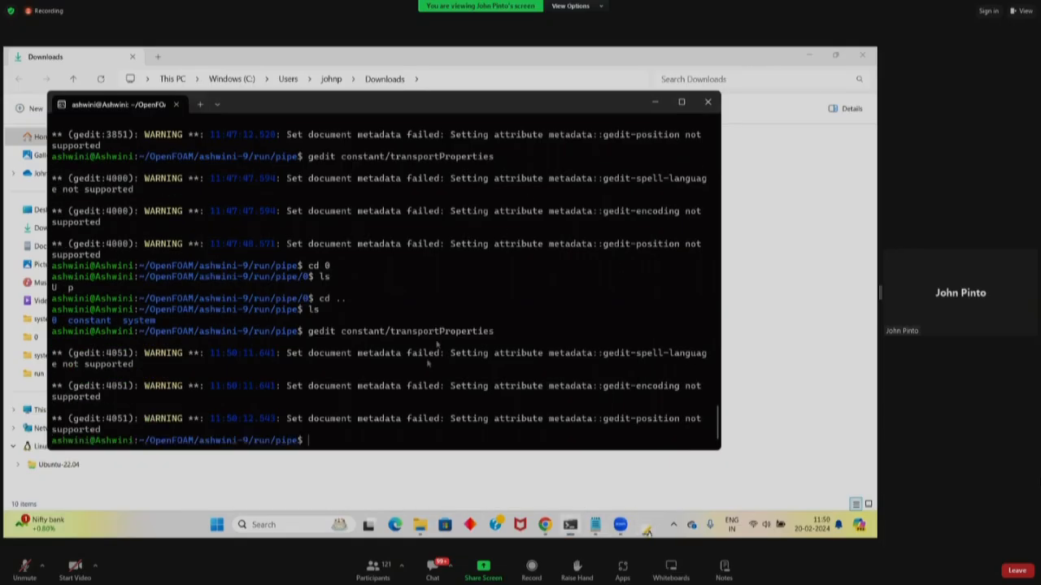
- Look through the pipe case's system folder in File Explorer
{"action": "left_click", "coordinate": [374, 478]}
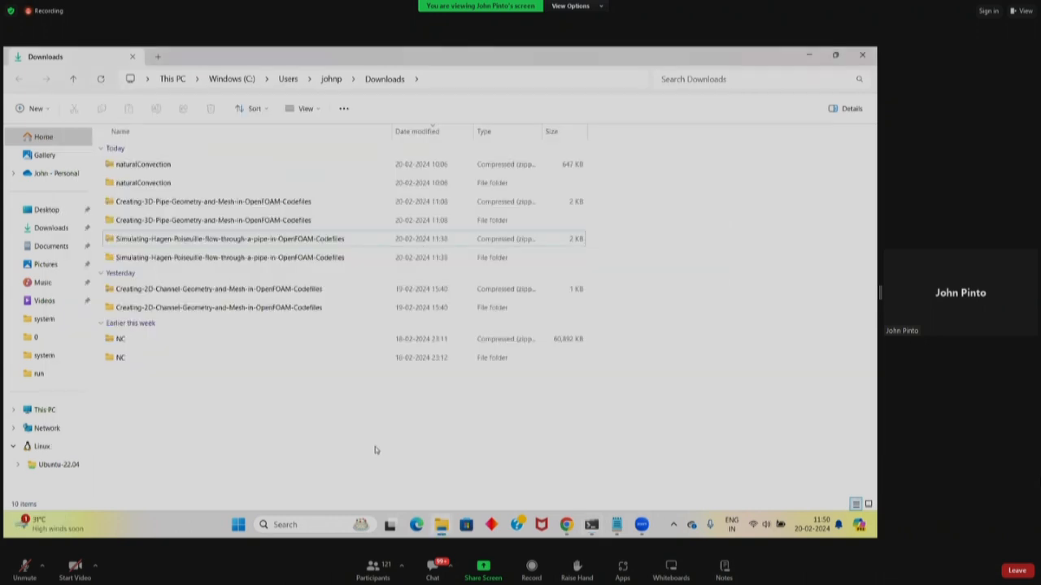
{"action": "mouse_move", "coordinate": [454, 524]}
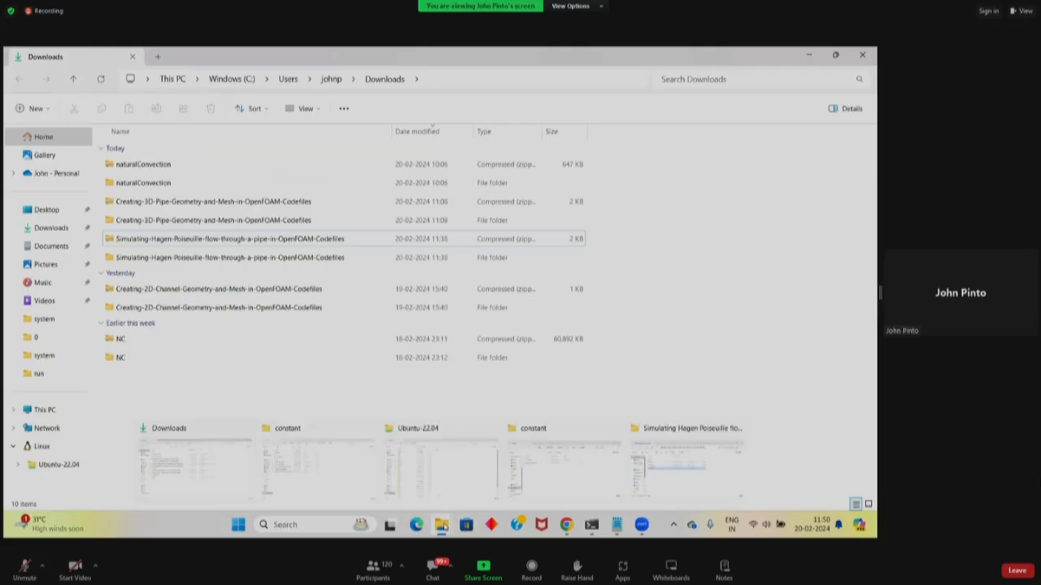
{"action": "left_click", "coordinate": [554, 485]}
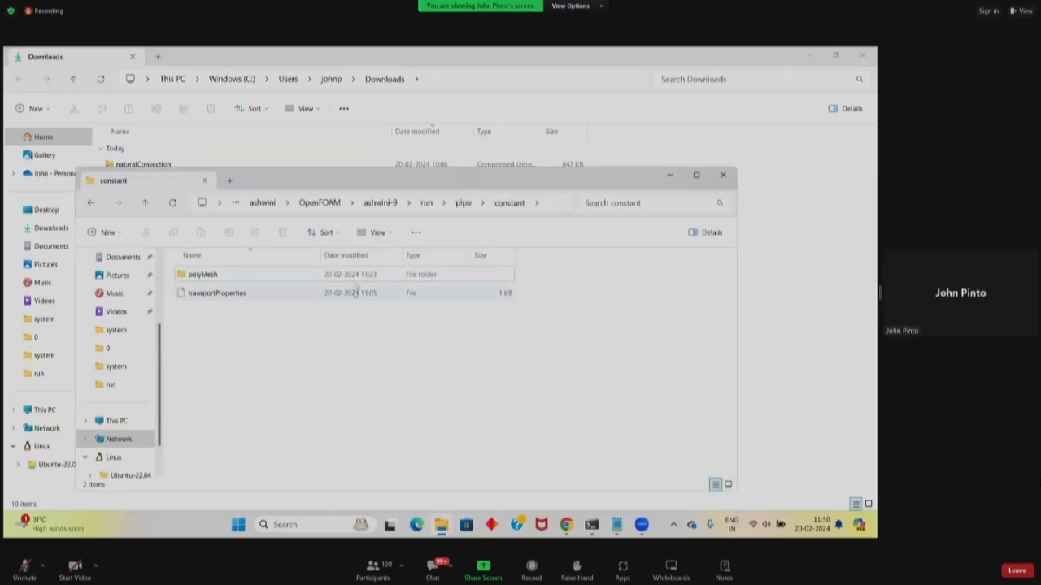
{"action": "left_click", "coordinate": [462, 203]}
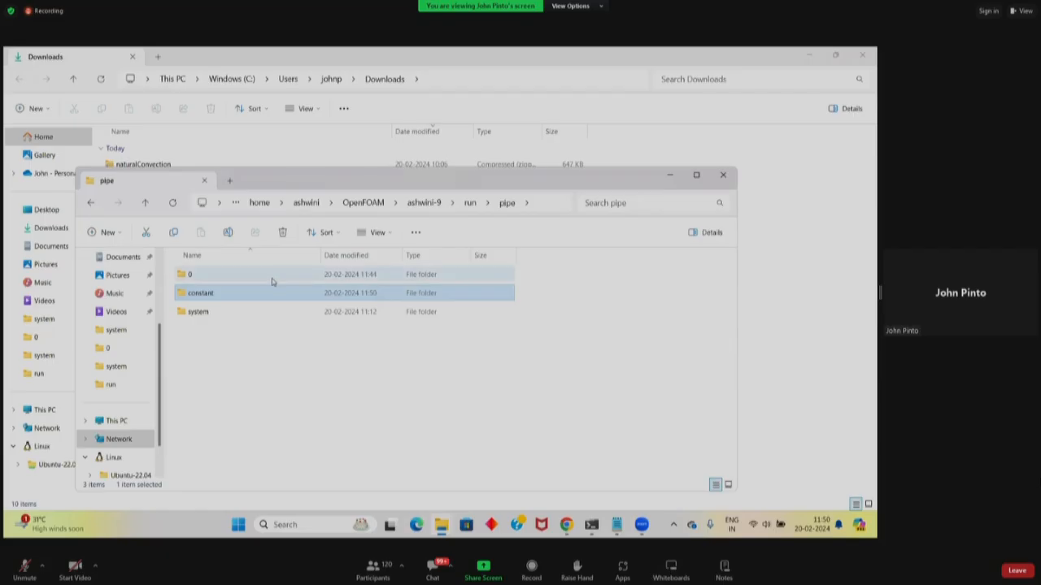
{"action": "double_click", "coordinate": [210, 318]}
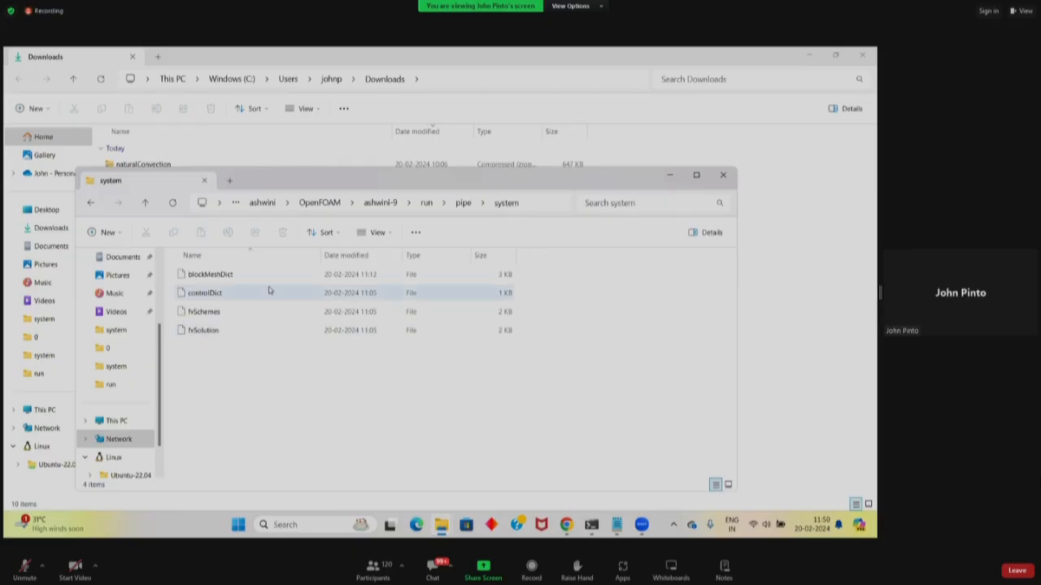
{"action": "left_click", "coordinate": [774, 341]}
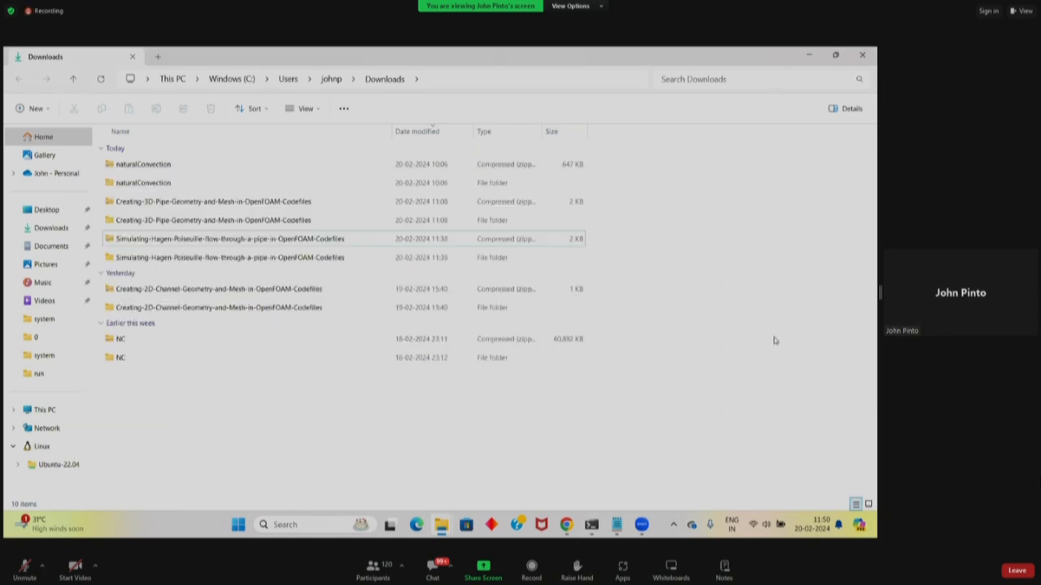
- Return to the Ubuntu terminal and list the contents of the pipe case directory
{"action": "left_click", "coordinate": [591, 527]}
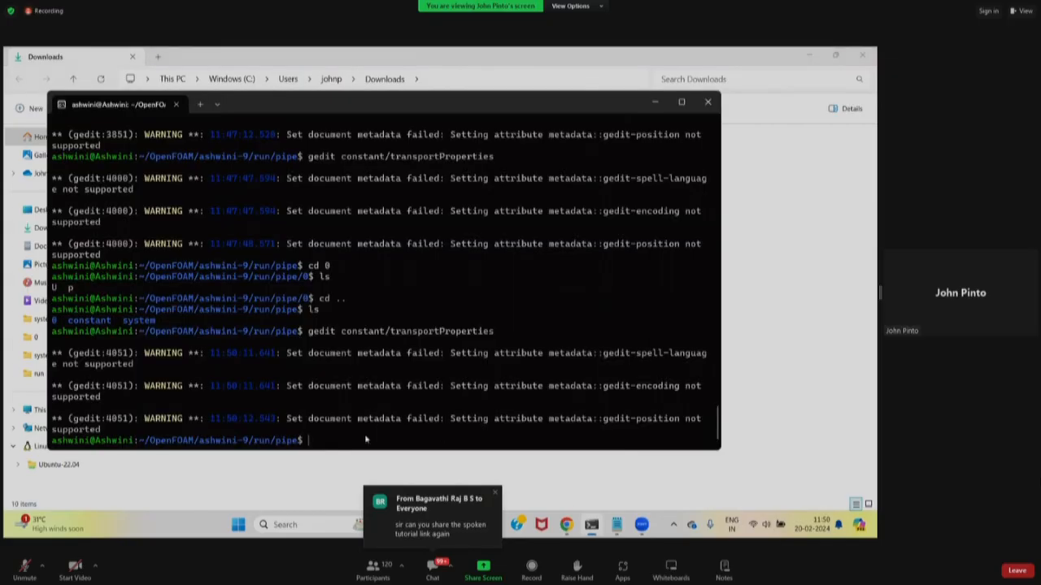
{"action": "type", "text": "ls"}
{"action": "key", "text": "Return"}
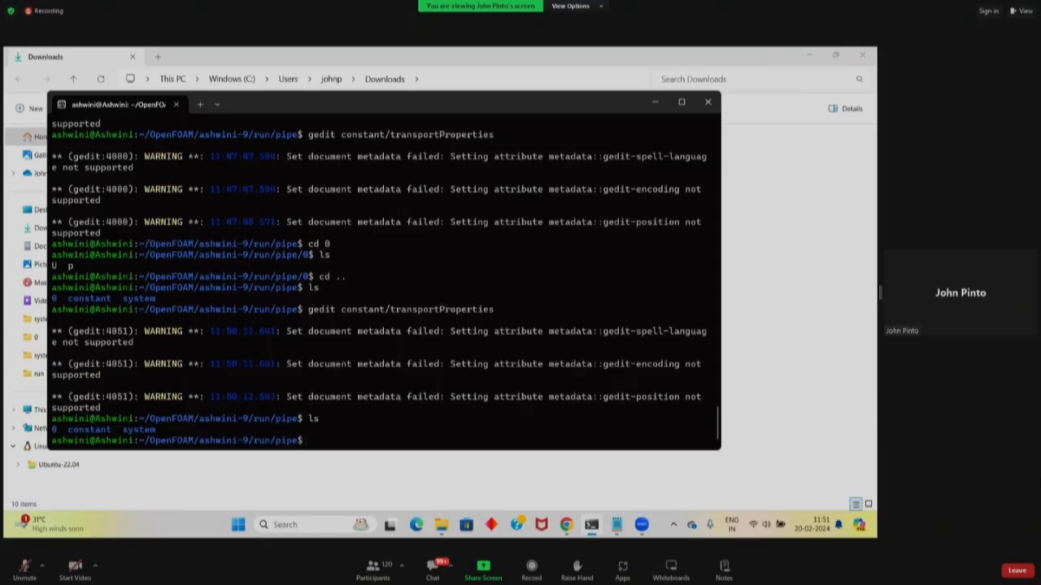
{"action": "type", "text": "gedit sy"}
{"action": "key", "text": "Tab"}
{"action": "type", "text": "co"}
{"action": "key", "text": "Tab"}
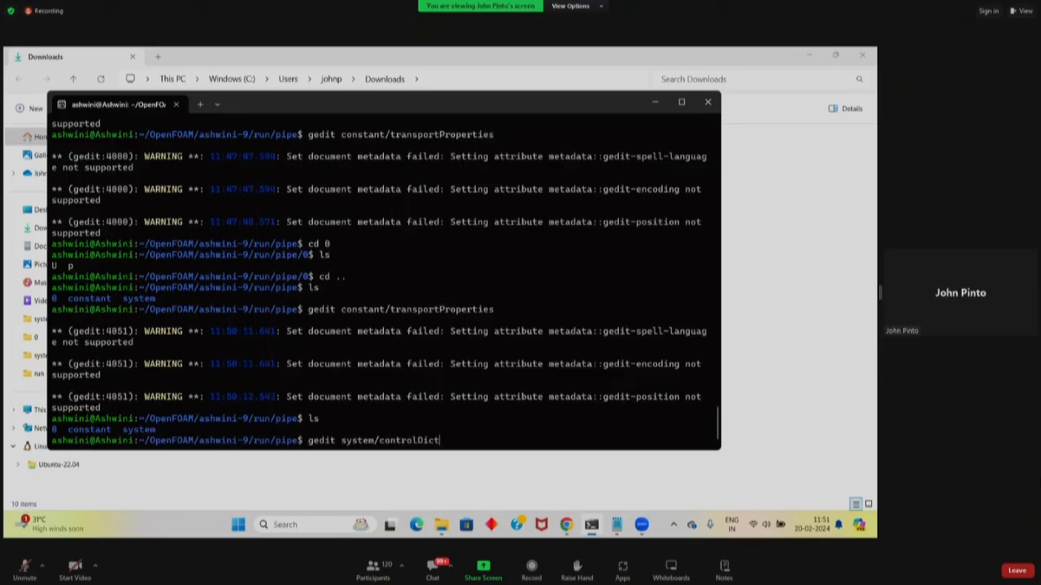
{"action": "key", "text": "BackSpace"}
{"action": "key", "text": "BackSpace"}
{"action": "key", "text": "BackSpace"}
{"action": "key", "text": "BackSpace"}
{"action": "key", "text": "BackSpace"}
{"action": "key", "text": "BackSpace"}
{"action": "key", "text": "BackSpace"}
{"action": "key", "text": "BackSpace"}
{"action": "key", "text": "BackSpace"}
{"action": "key", "text": "BackSpace"}
{"action": "key", "text": "BackSpace"}
{"action": "key", "text": "BackSpace"}
{"action": "key", "text": "BackSpace"}
{"action": "key", "text": "BackSpace"}
{"action": "key", "text": "BackSpace"}
{"action": "key", "text": "BackSpace"}
{"action": "key", "text": "BackSpace"}
{"action": "key", "text": "BackSpace"}
- Open system/controlDict in gedit from the pipe case directory and look through its settings
{"action": "type", "text": "sy"}
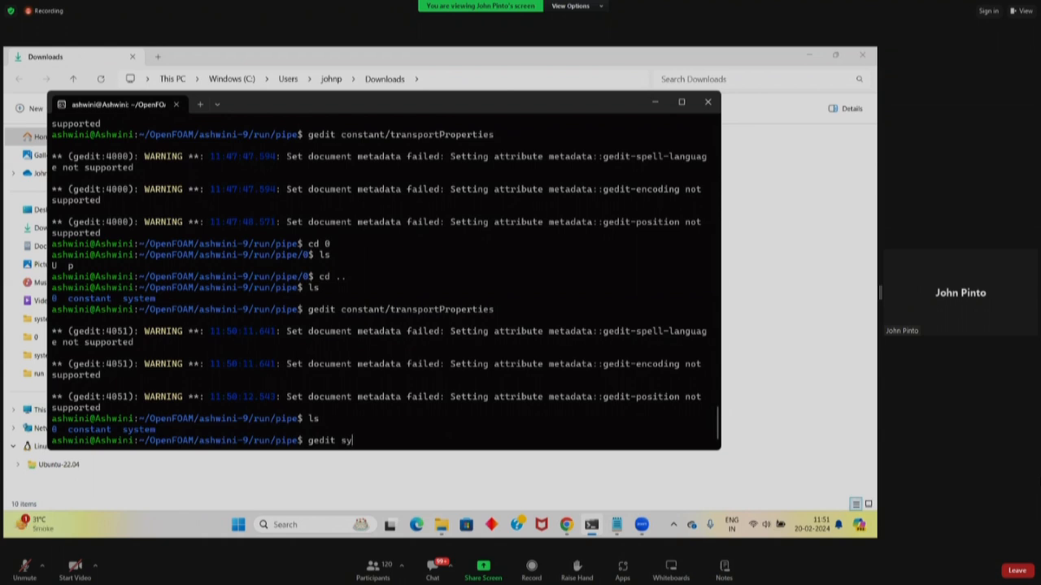
{"action": "key", "text": "Tab"}
{"action": "type", "text": "c"}
{"action": "key", "text": "Tab"}
{"action": "key", "text": "Return"}
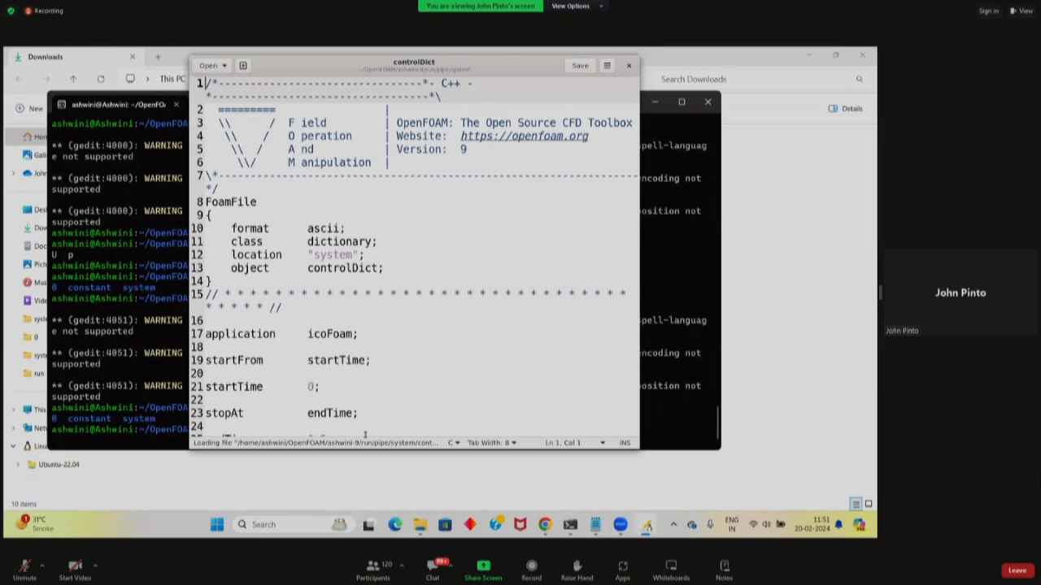
{"action": "scroll", "coordinate": [420, 367], "scroll_direction": "down", "scroll_amount": 6}
{"action": "scroll", "coordinate": [422, 369], "scroll_direction": "down", "scroll_amount": 1}
{"action": "scroll", "coordinate": [421, 371], "scroll_direction": "up", "scroll_amount": 7}
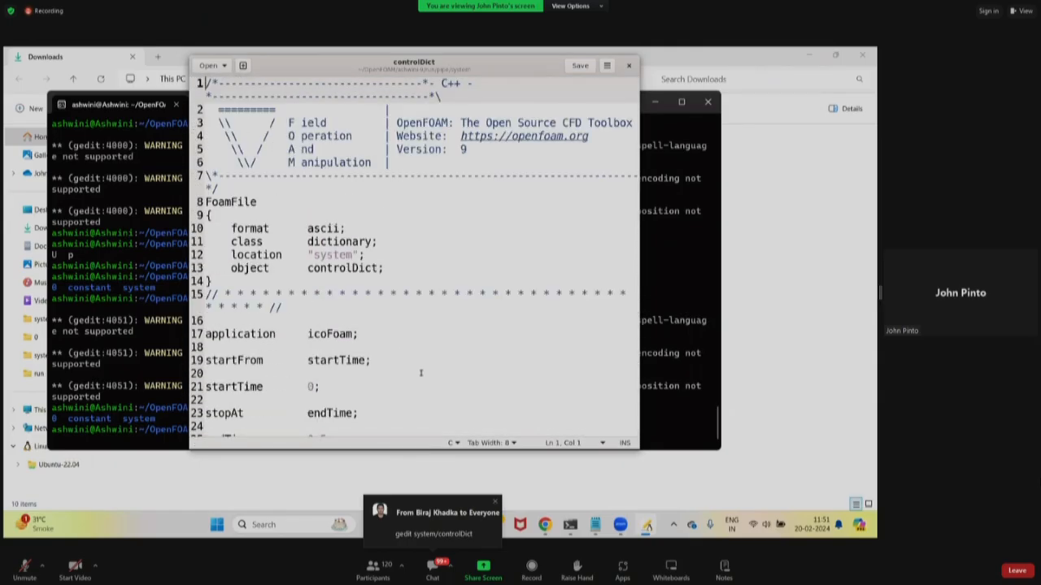
- Open the control text file from the Simulating Hagen Poiseuille flow code files folder in Notepad and select all its text
{"action": "left_click", "coordinate": [676, 493]}
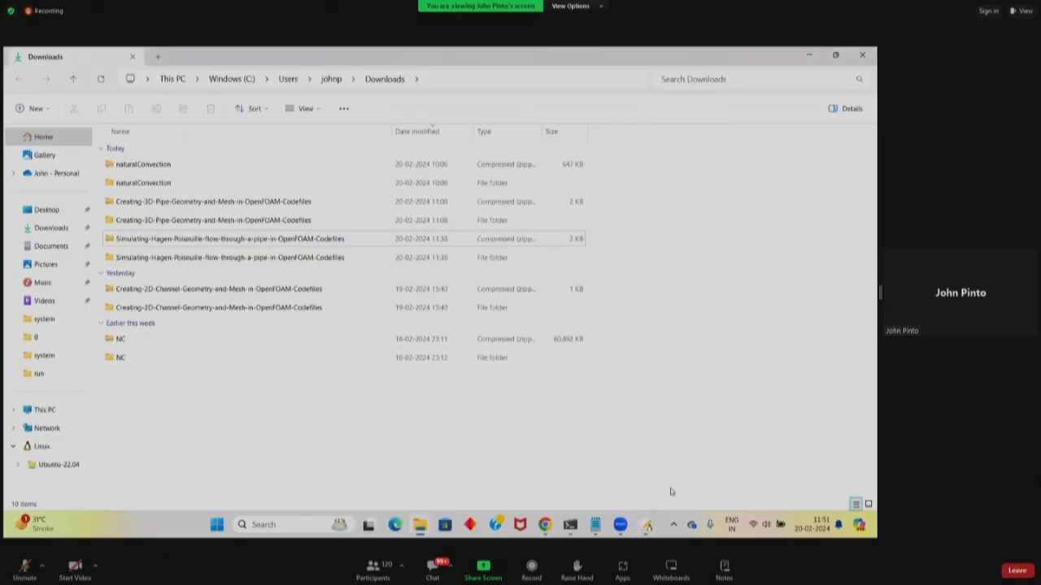
{"action": "mouse_move", "coordinate": [423, 531]}
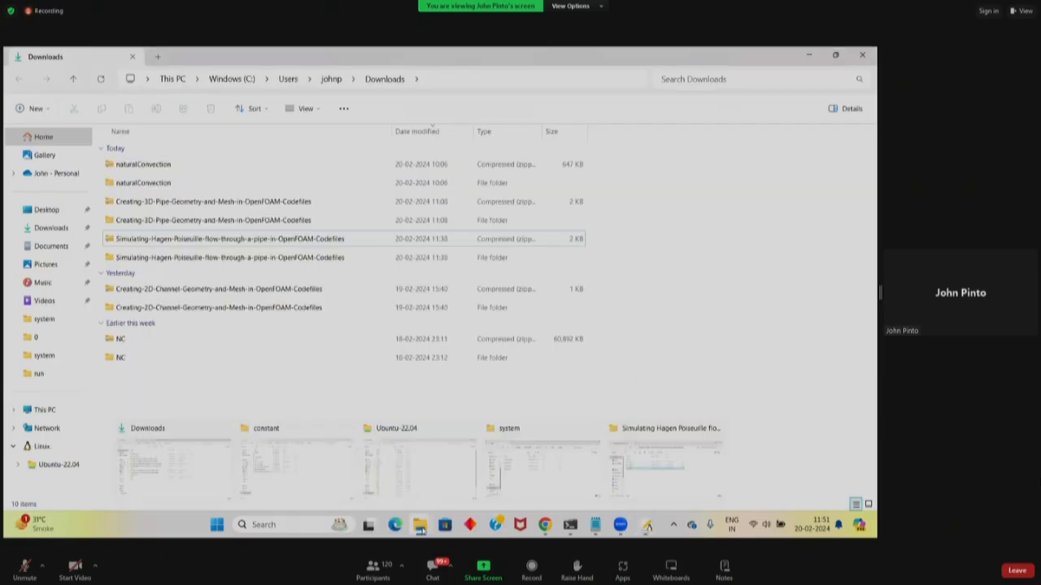
{"action": "left_click", "coordinate": [650, 482]}
{"action": "left_click", "coordinate": [425, 383]}
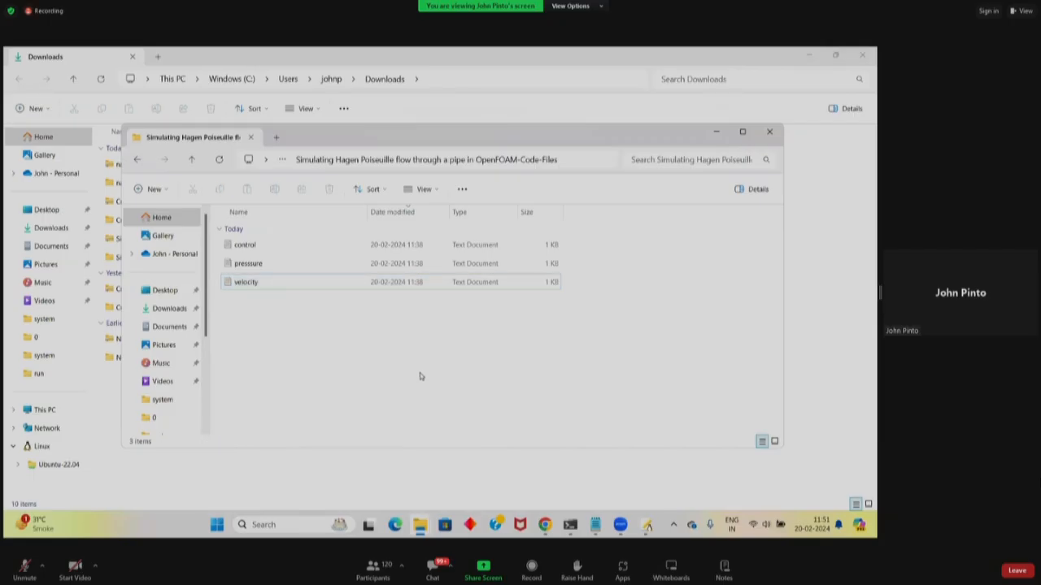
{"action": "double_click", "coordinate": [274, 251]}
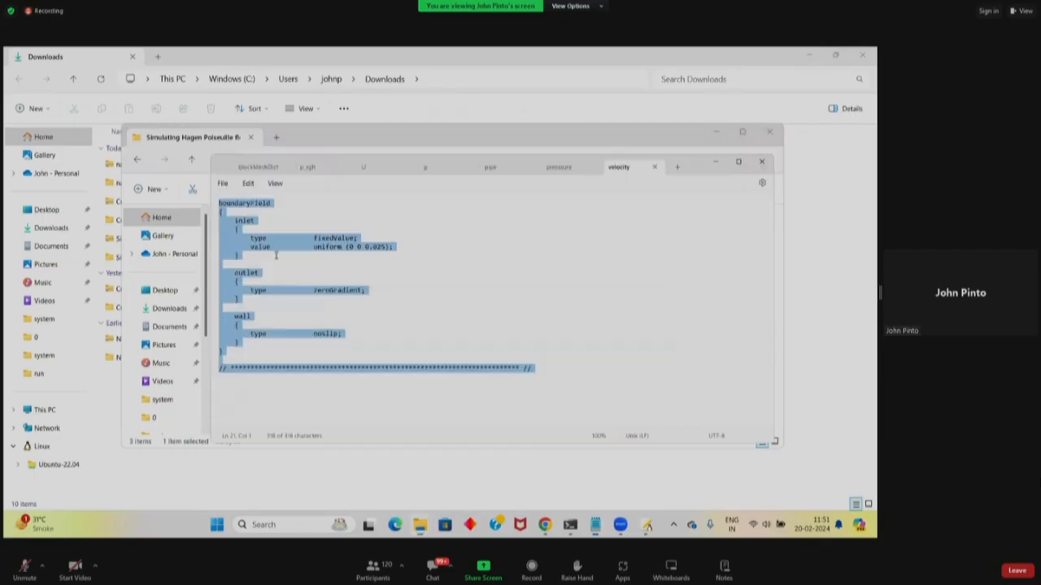
{"action": "scroll", "coordinate": [371, 336], "scroll_direction": "down", "scroll_amount": 1}
{"action": "scroll", "coordinate": [371, 338], "scroll_direction": "up", "scroll_amount": 1}
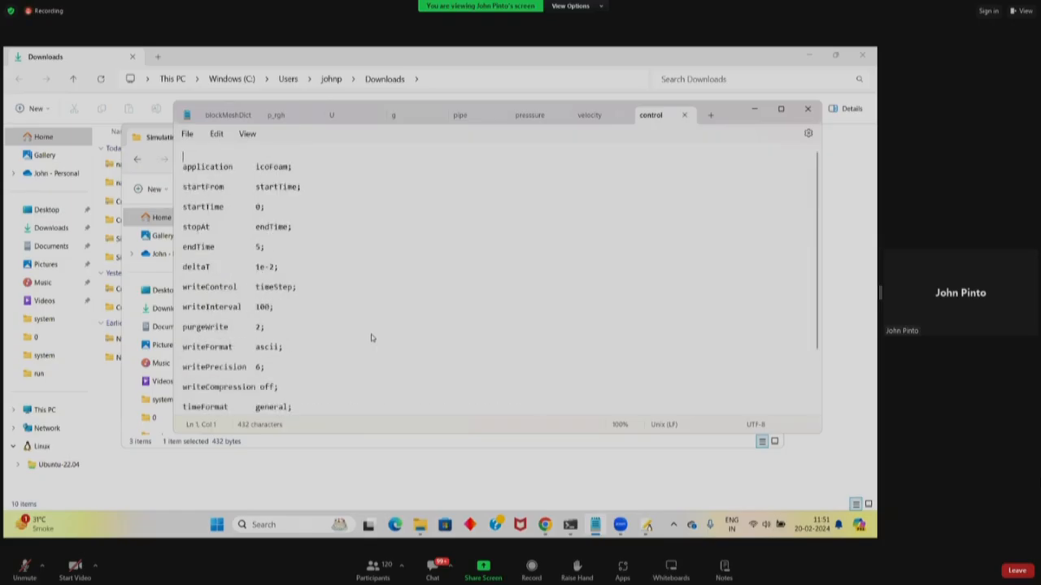
{"action": "key", "text": "ctrl+a"}
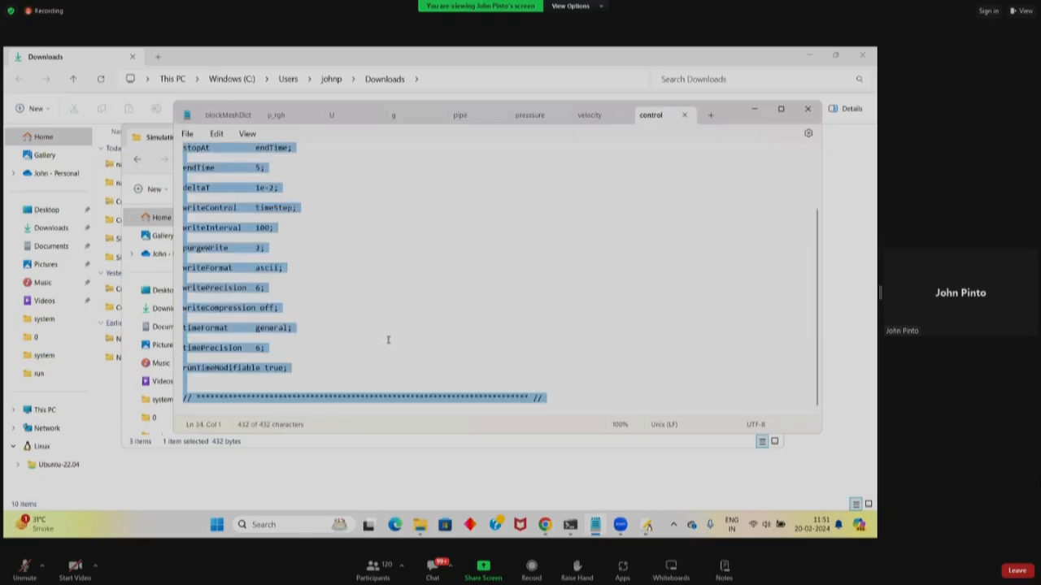
- Place the control reference text and the controlDict file side by side for comparison
{"action": "scroll", "coordinate": [388, 339], "scroll_direction": "up", "scroll_amount": 5}
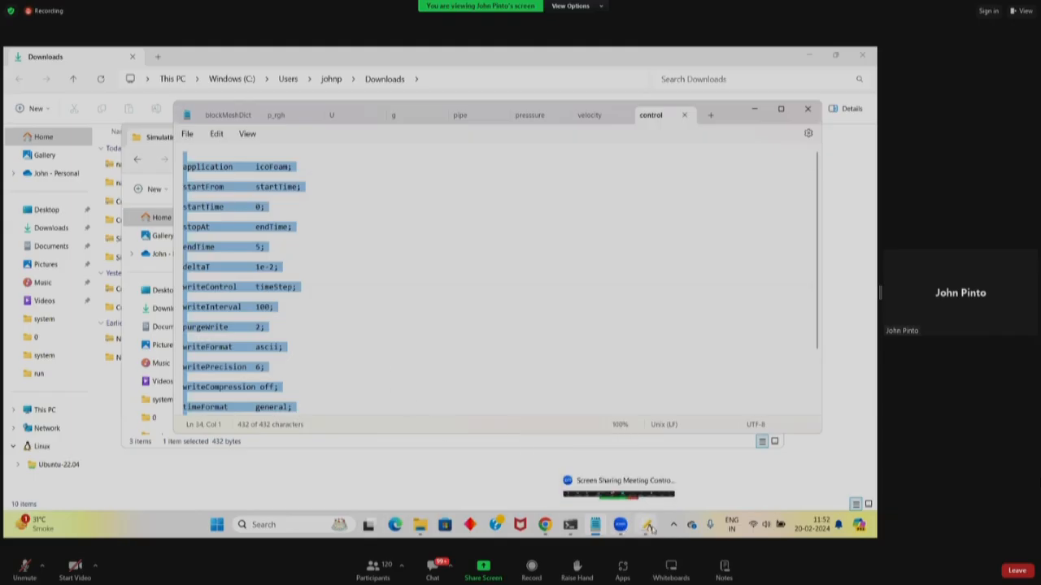
{"action": "left_click", "coordinate": [631, 498]}
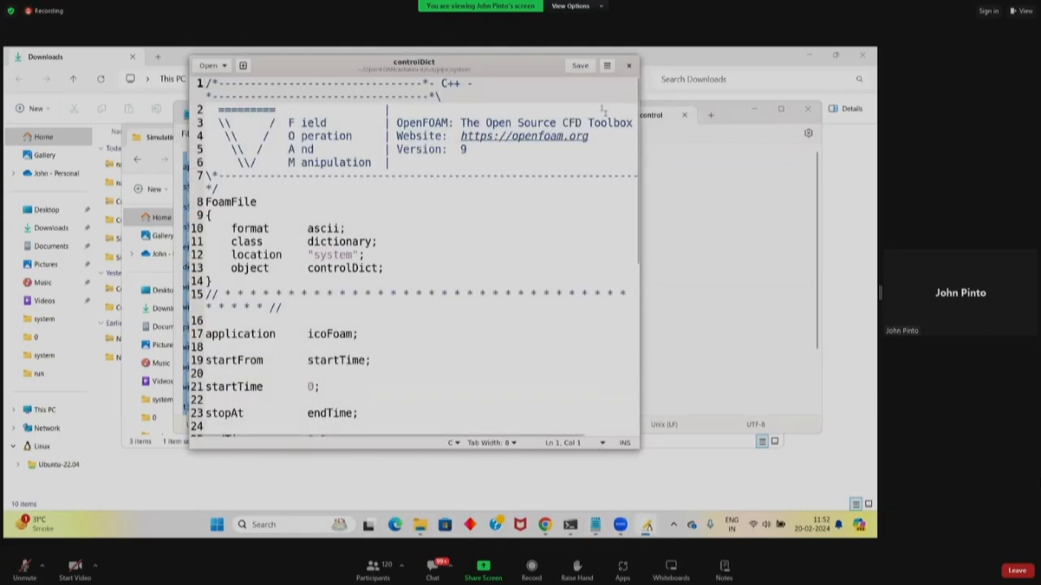
{"action": "scroll", "coordinate": [286, 330], "scroll_direction": "down", "scroll_amount": 4}
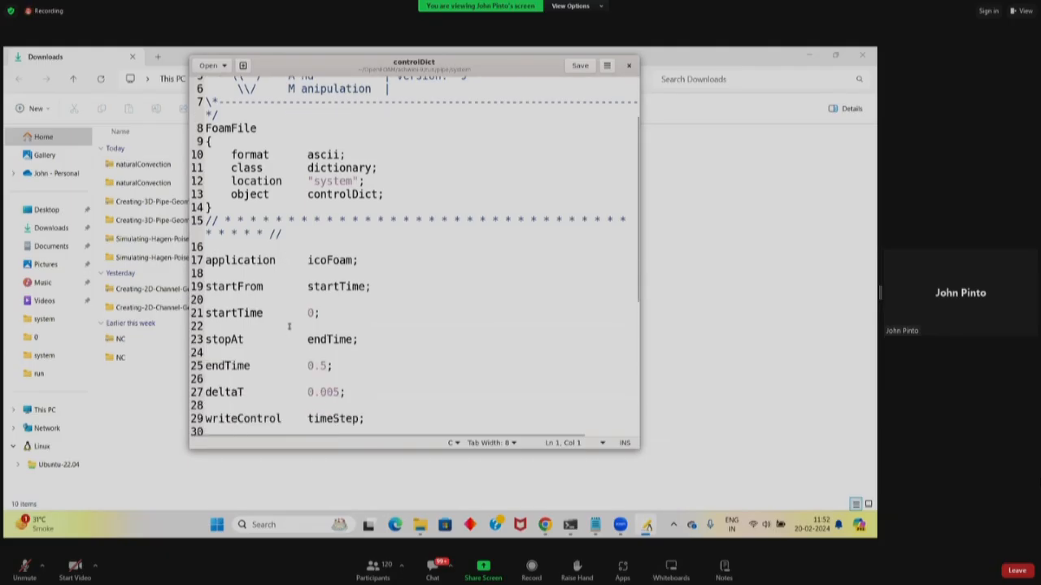
{"action": "scroll", "coordinate": [288, 326], "scroll_direction": "down", "scroll_amount": 3}
{"action": "scroll", "coordinate": [288, 326], "scroll_direction": "up", "scroll_amount": 6}
{"action": "scroll", "coordinate": [289, 326], "scroll_direction": "down", "scroll_amount": 8}
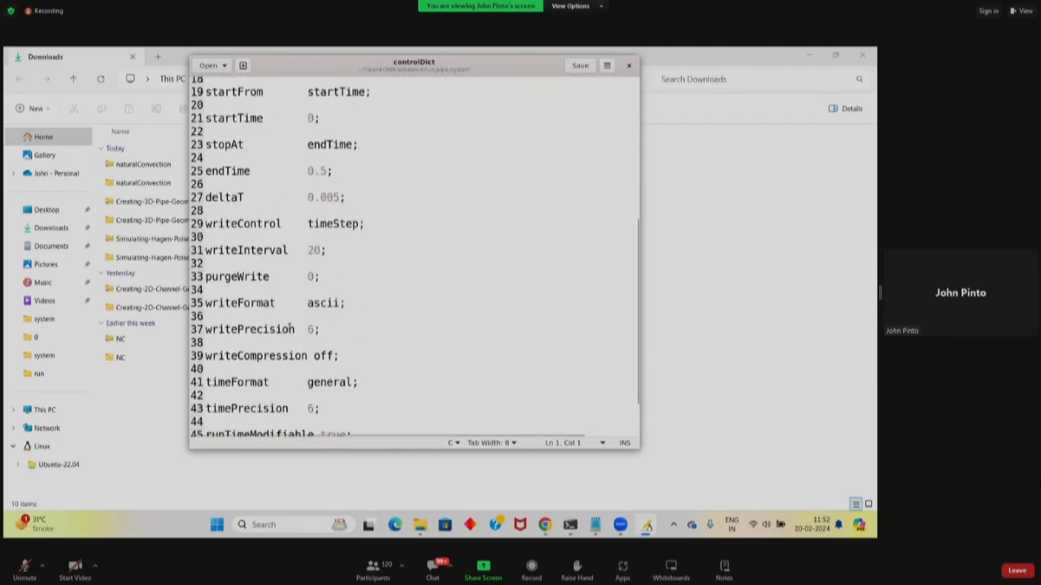
{"action": "scroll", "coordinate": [288, 326], "scroll_direction": "up", "scroll_amount": 7}
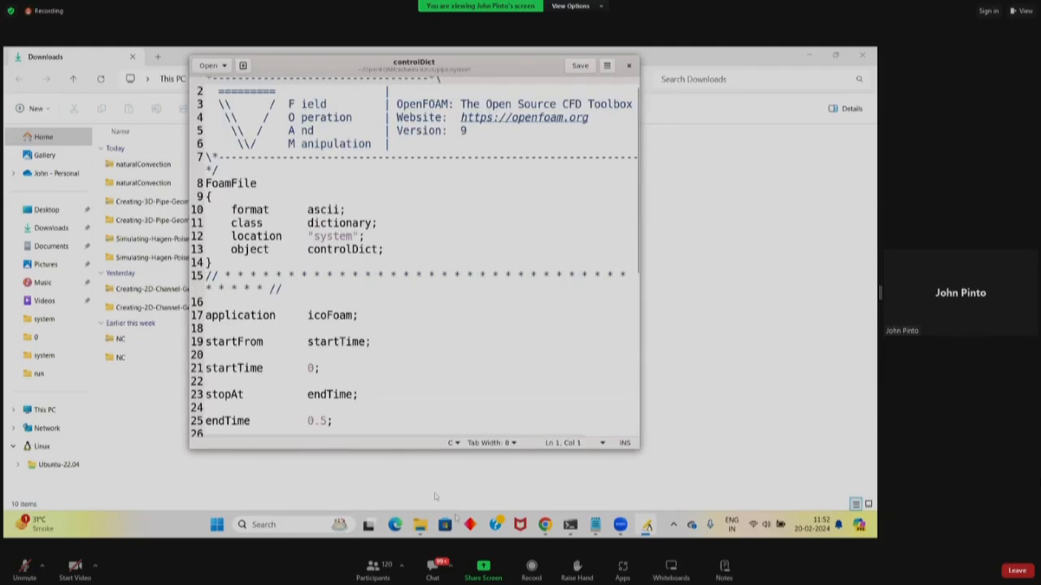
{"action": "left_click", "coordinate": [595, 525]}
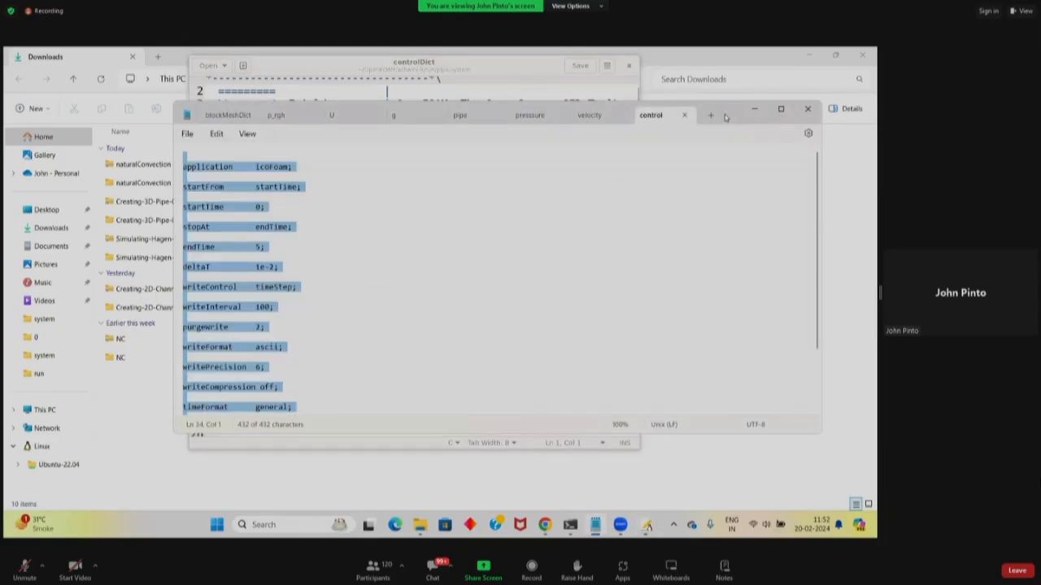
{"action": "left_click_drag", "start_coordinate": [725, 116], "coordinate": [4, 122]}
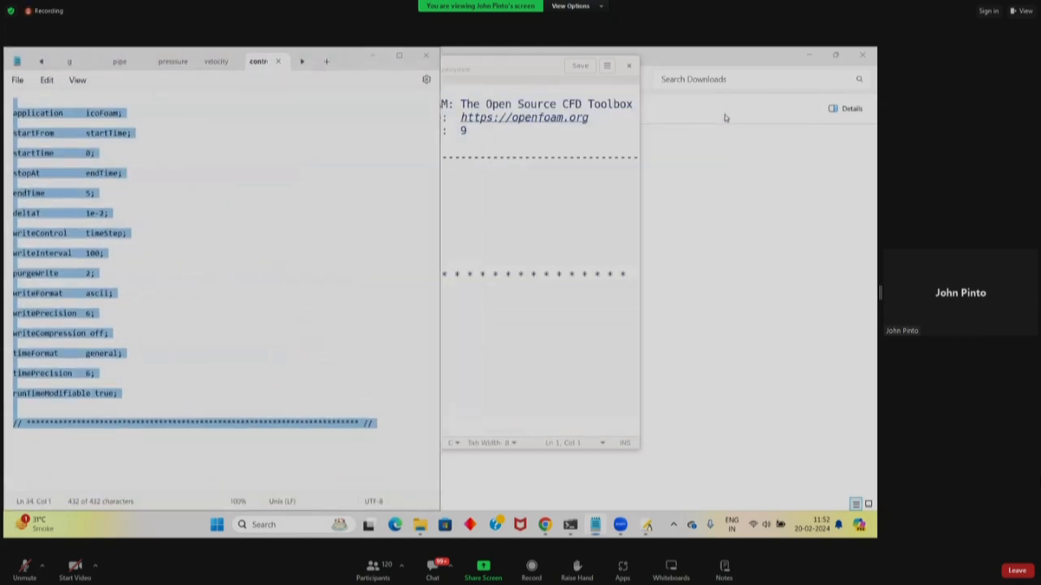
{"action": "left_click", "coordinate": [529, 177]}
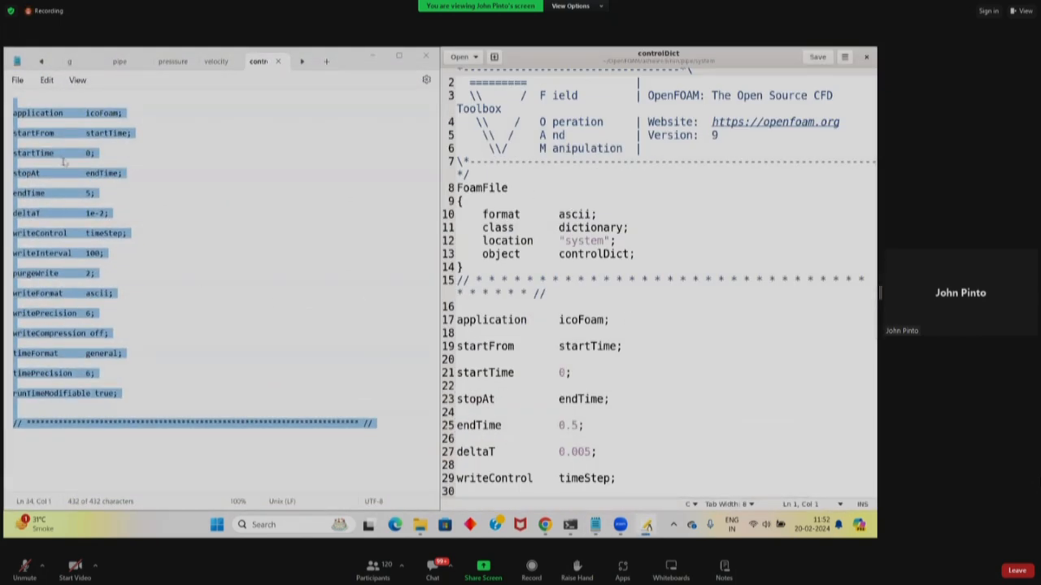
- Delete everything in controlDict from the application entry to the end of the file, keeping the FoamFile header
{"action": "scroll", "coordinate": [586, 398], "scroll_direction": "down", "scroll_amount": 5}
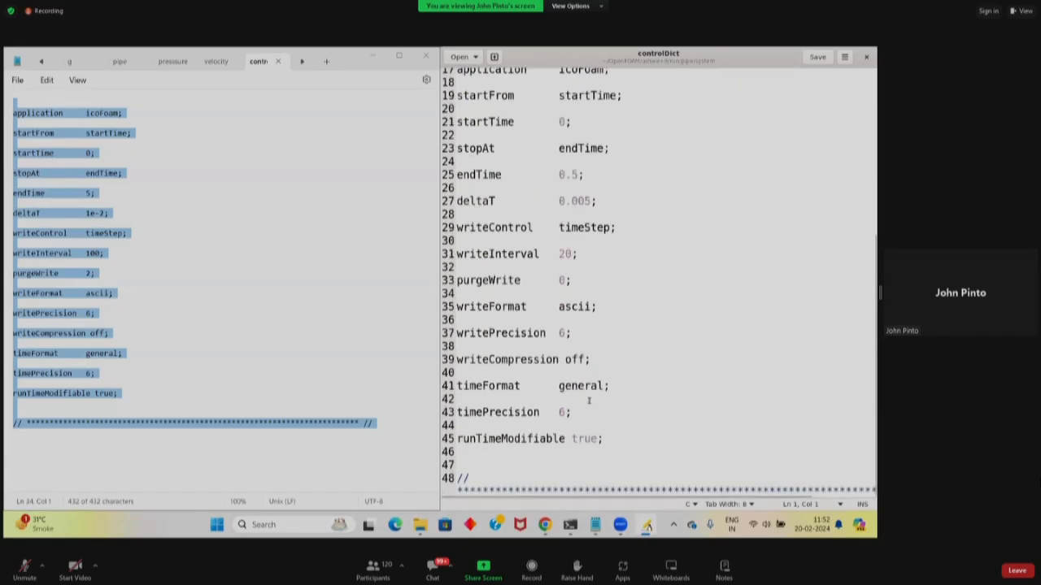
{"action": "scroll", "coordinate": [584, 379], "scroll_direction": "up", "scroll_amount": 2}
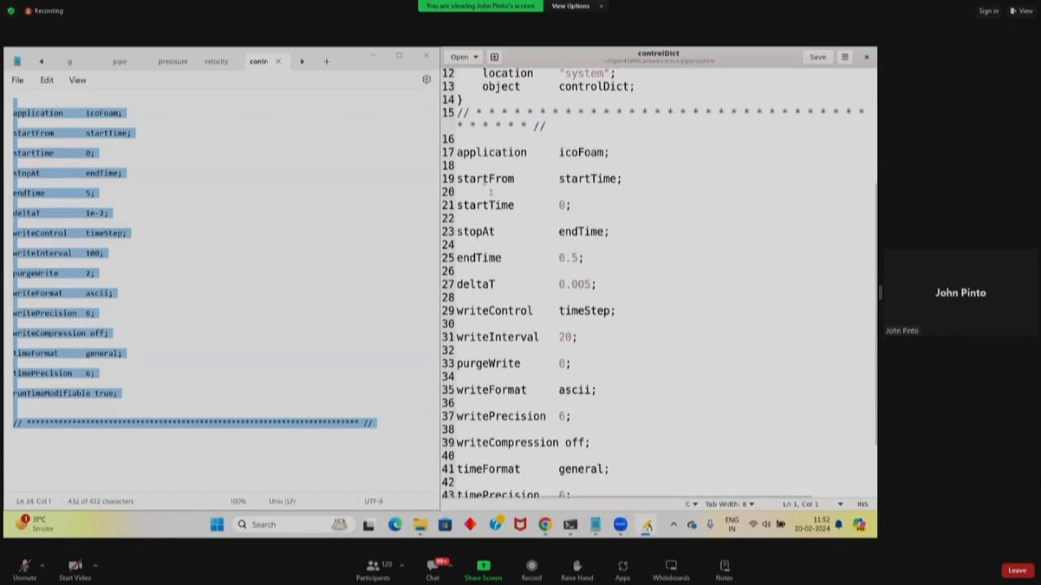
{"action": "left_click_drag", "start_coordinate": [457, 151], "coordinate": [874, 488]}
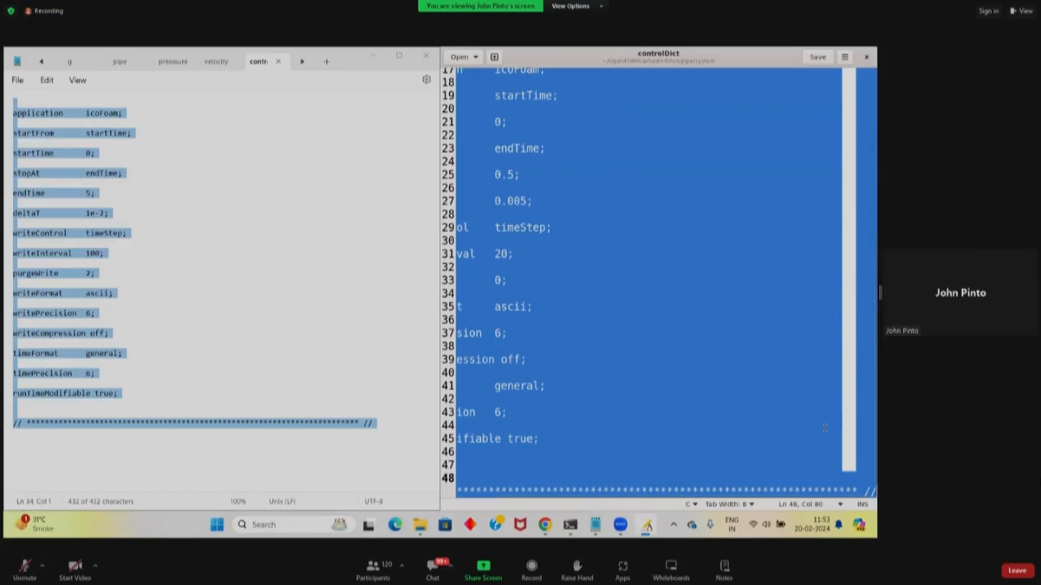
{"action": "key", "text": "Delete"}
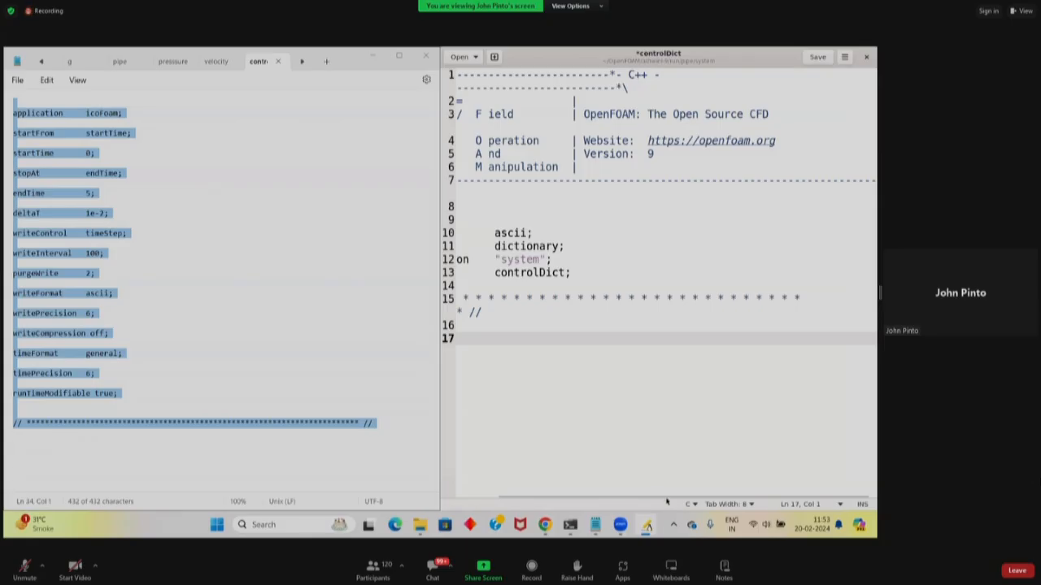
{"action": "left_click_drag", "start_coordinate": [666, 495], "coordinate": [479, 504]}
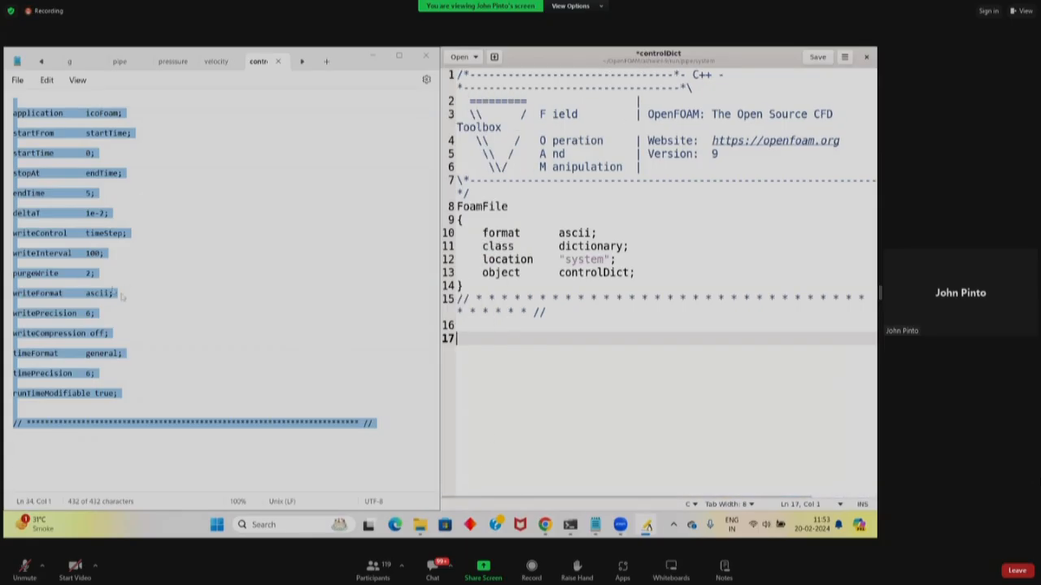
- Copy the entire control reference text into controlDict below the header and save the file
{"action": "left_click", "coordinate": [204, 294]}
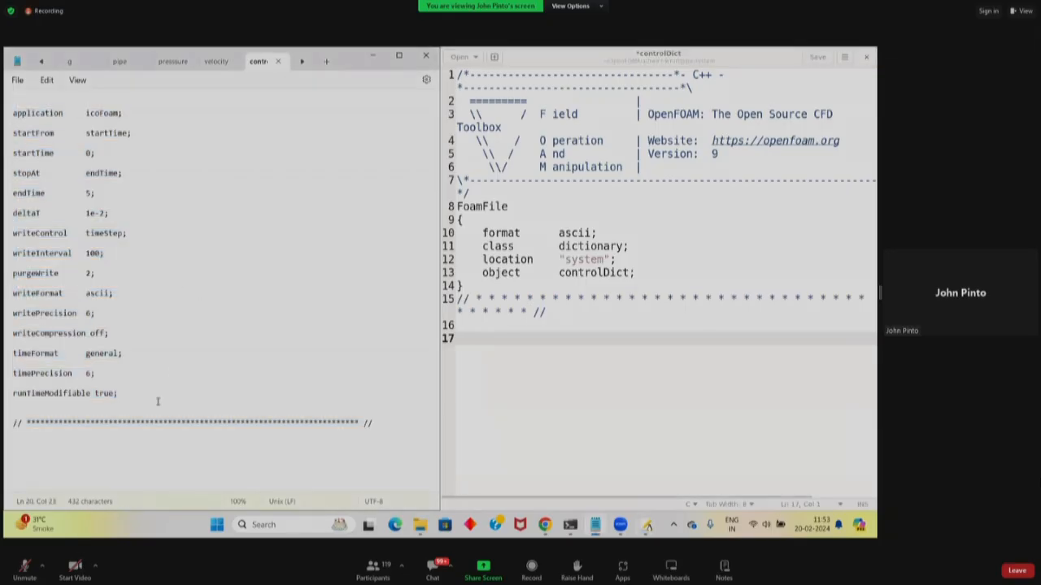
{"action": "key", "text": "ctrl+a"}
{"action": "key", "text": "ctrl+c"}
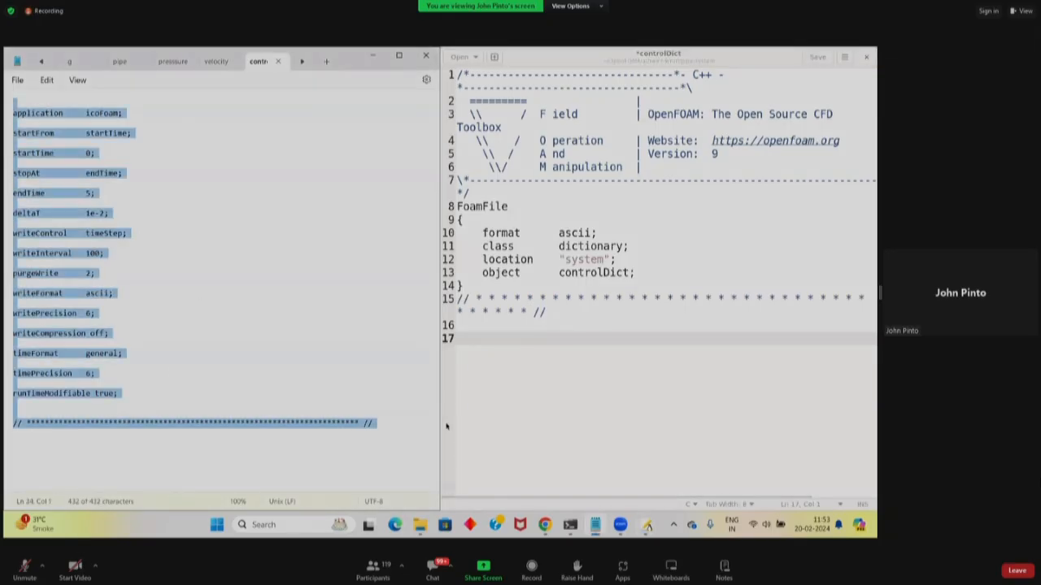
{"action": "left_click", "coordinate": [471, 338]}
{"action": "key", "text": "ctrl+v"}
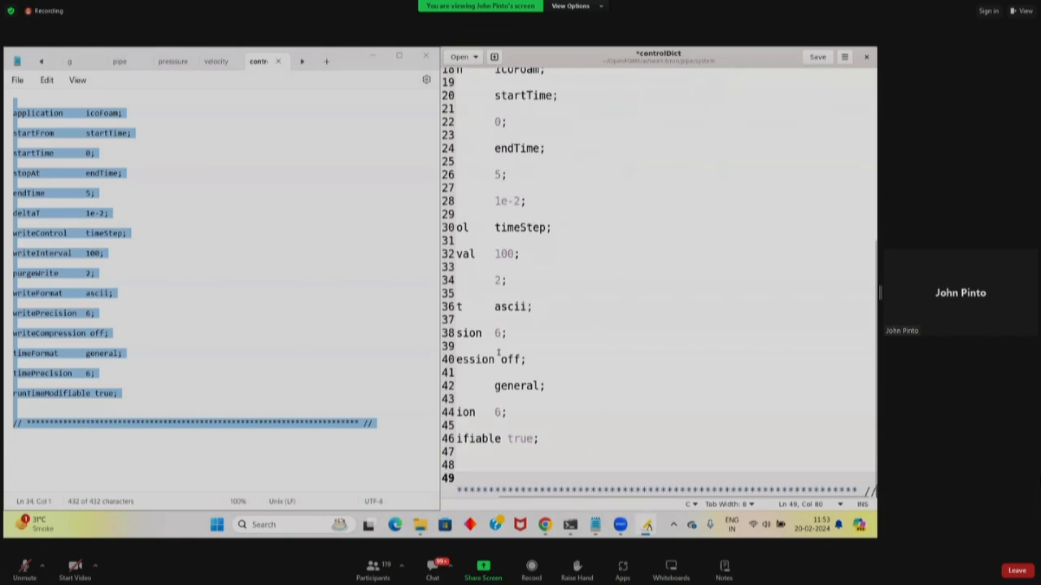
{"action": "left_click", "coordinate": [818, 57]}
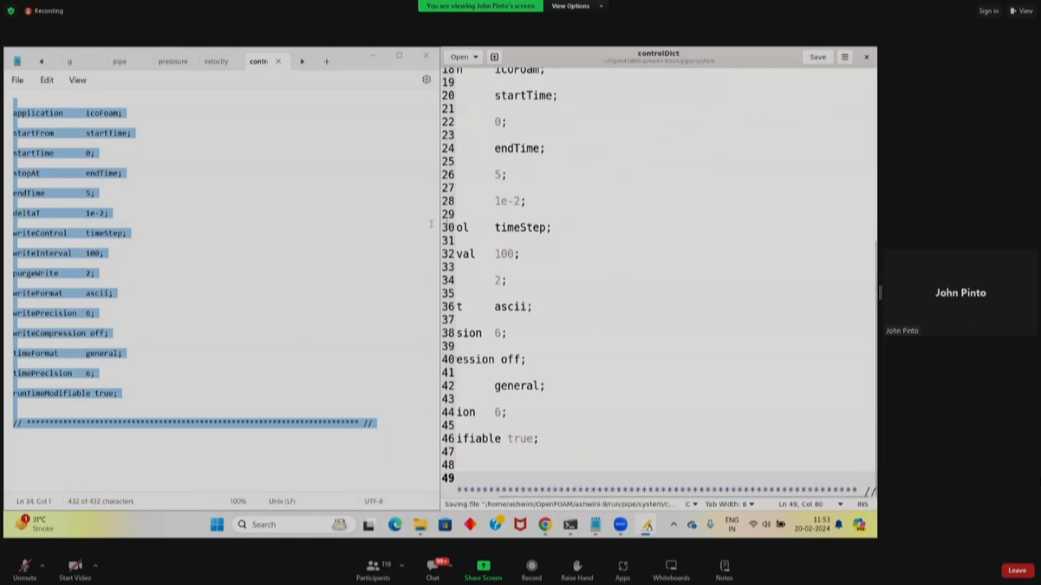
- Narrow the reference text window, save controlDict again and close it
{"action": "left_click", "coordinate": [128, 233]}
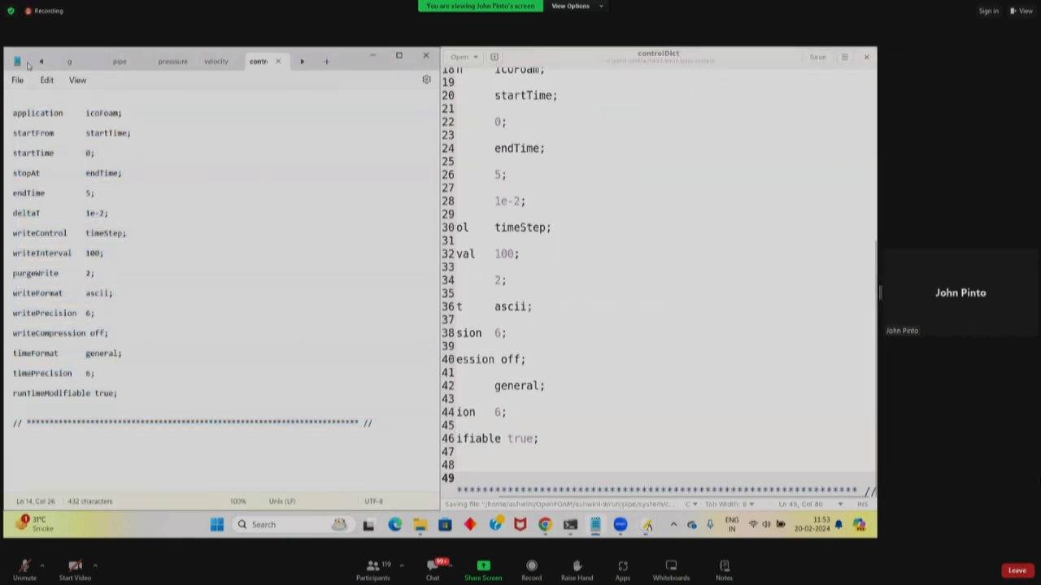
{"action": "mouse_move", "coordinate": [440, 400]}
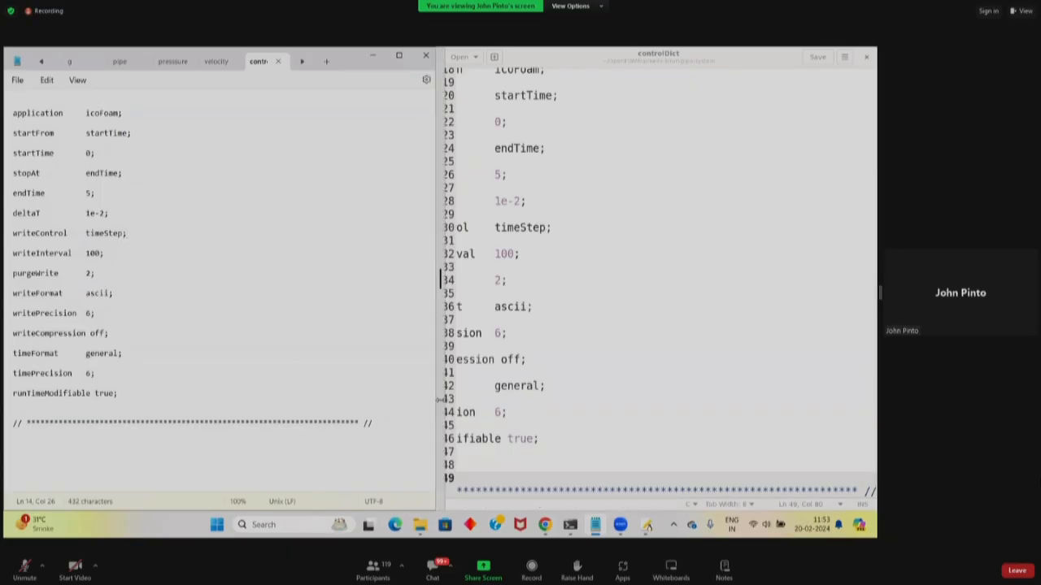
{"action": "left_click_drag", "start_coordinate": [440, 400], "coordinate": [170, 174]}
{"action": "left_click", "coordinate": [691, 267]}
{"action": "left_click", "coordinate": [813, 56]}
{"action": "left_click", "coordinate": [866, 57]}
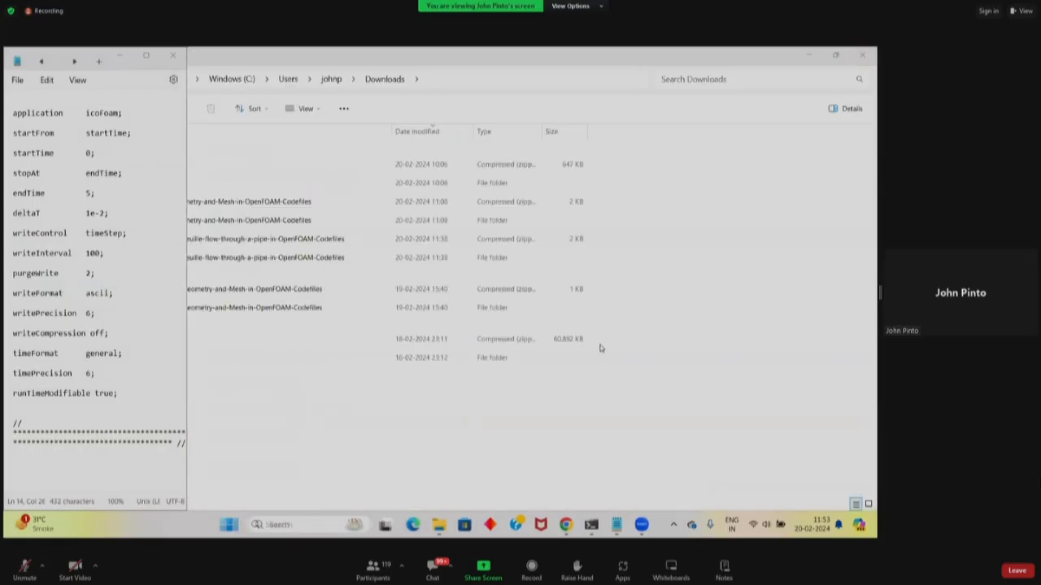
- Switch to the Ubuntu terminal and reopen the file with gedit system/controlDict
{"action": "left_click", "coordinate": [592, 525]}
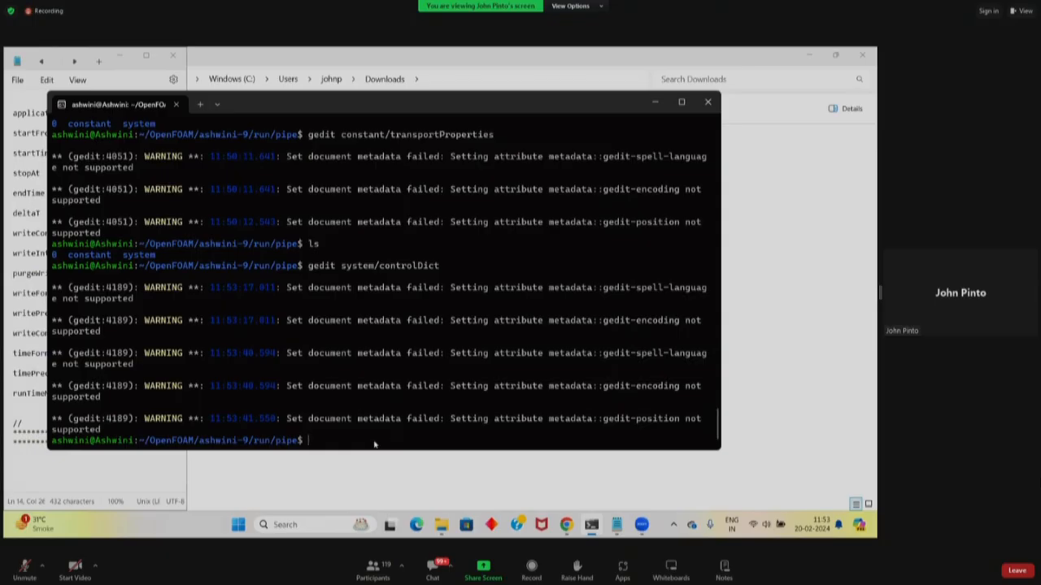
{"action": "key", "text": "ctrl+v"}
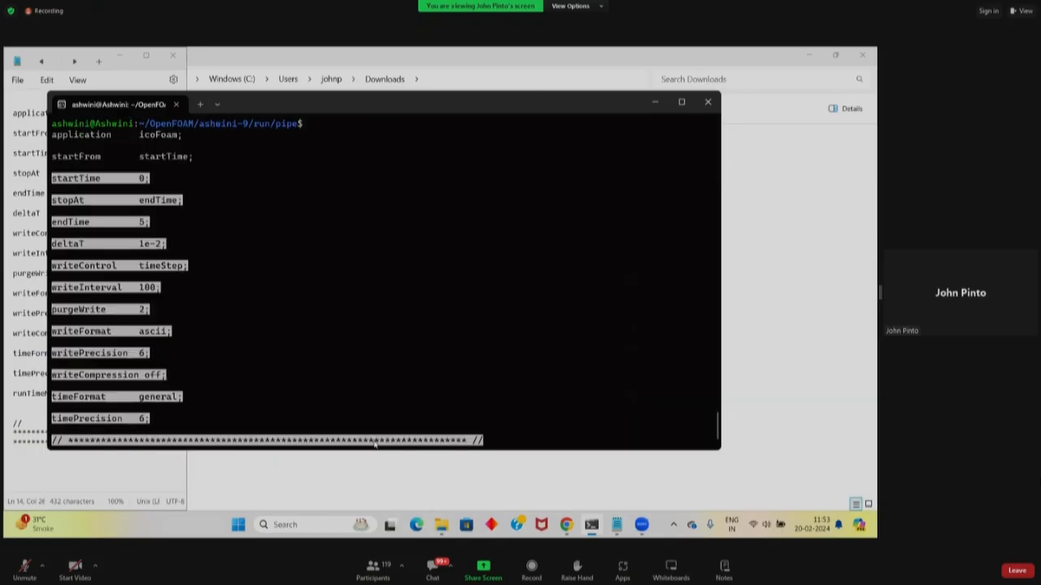
{"action": "key", "text": "ctrl+c"}
{"action": "key", "text": "Up"}
{"action": "key", "text": "Up"}
{"action": "key", "text": "Down"}
{"action": "key", "text": "Return"}
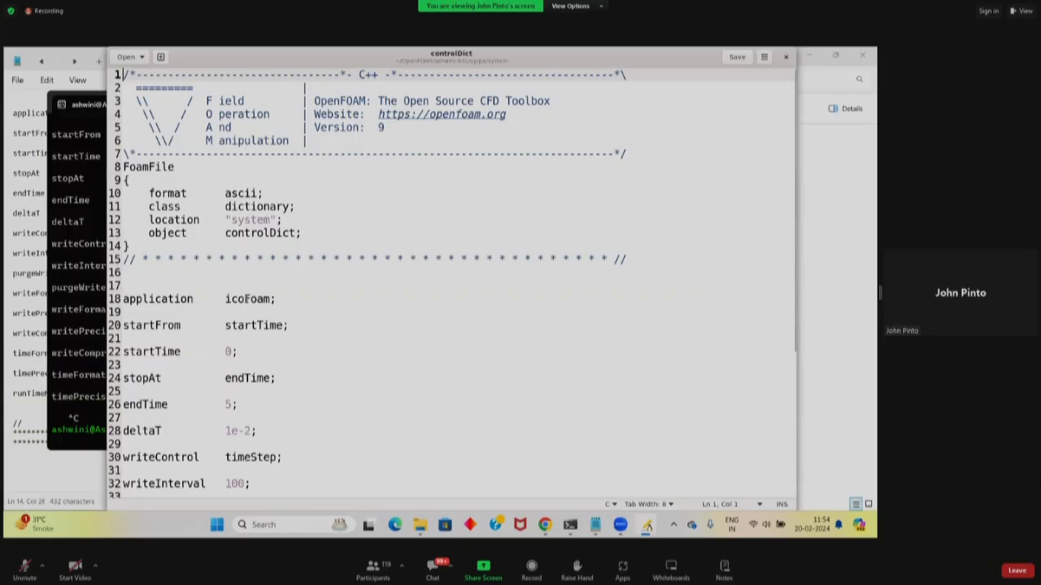
- Review the controlDict settings from application to runTimeModifiable, and save and close the file
{"action": "left_click", "coordinate": [244, 299]}
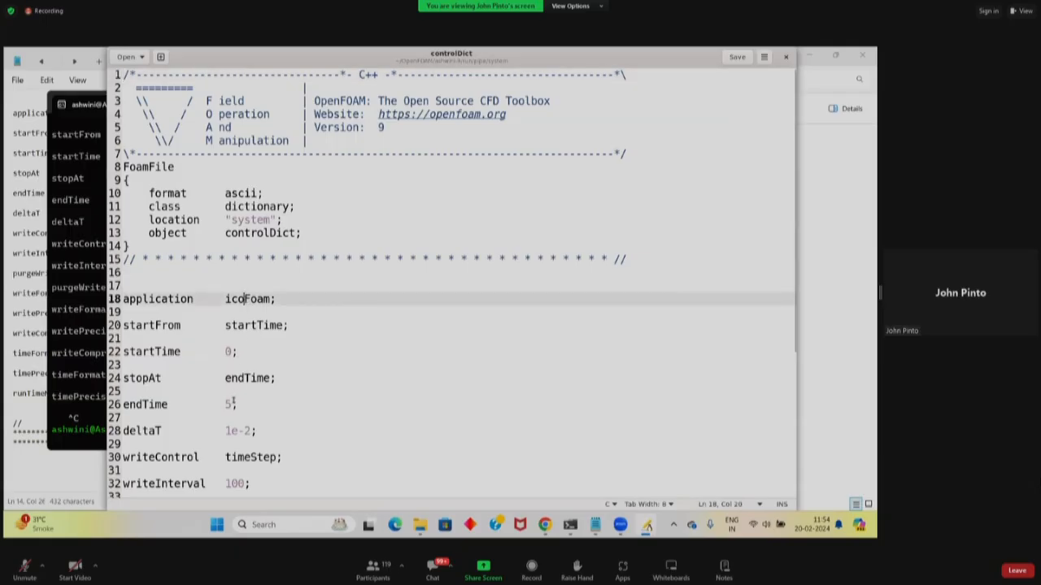
{"action": "scroll", "coordinate": [252, 421], "scroll_direction": "down", "scroll_amount": 1}
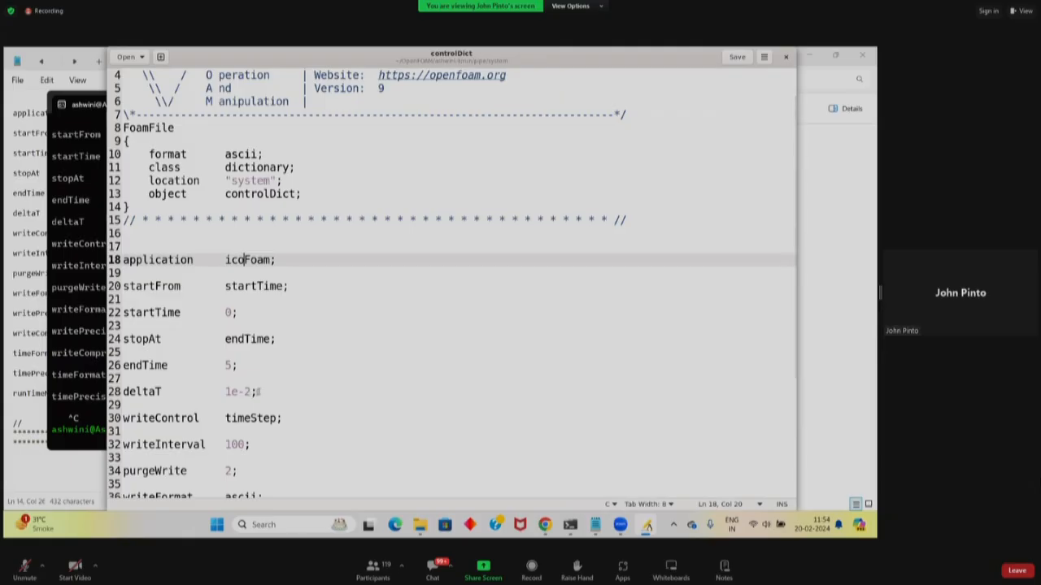
{"action": "scroll", "coordinate": [266, 388], "scroll_direction": "down", "scroll_amount": 2}
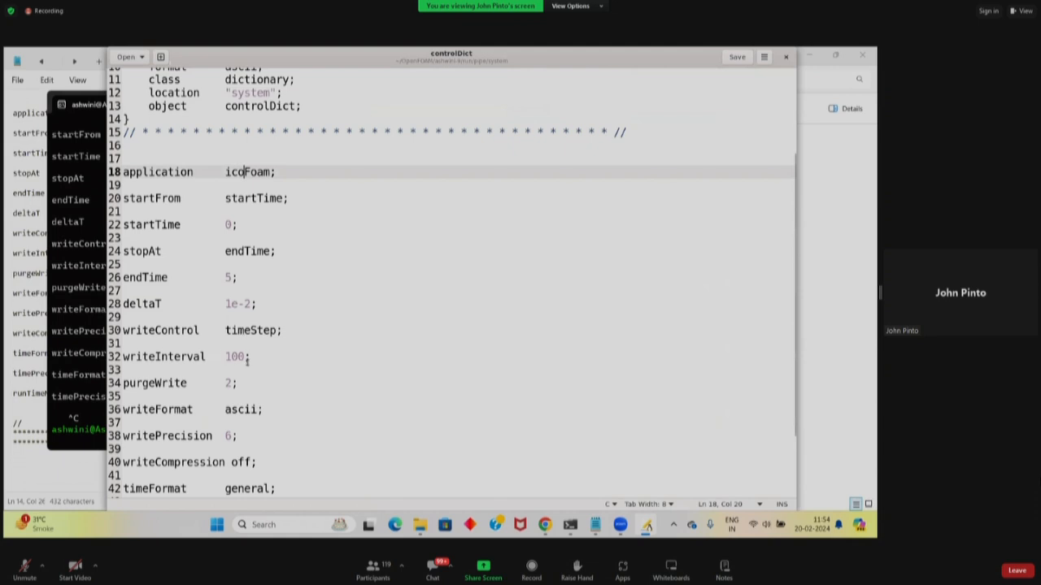
{"action": "scroll", "coordinate": [249, 362], "scroll_direction": "down", "scroll_amount": 2}
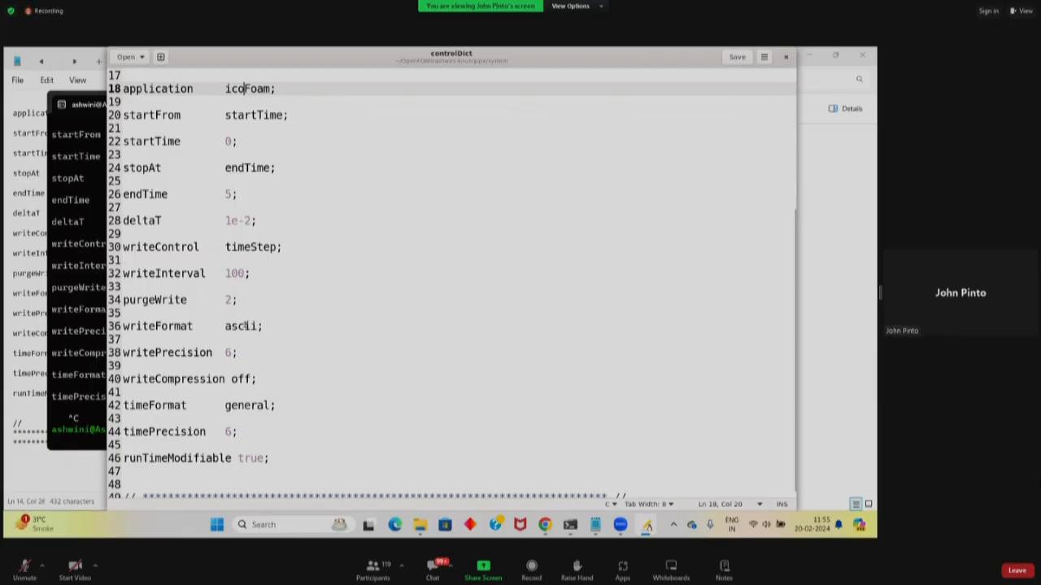
{"action": "scroll", "coordinate": [297, 347], "scroll_direction": "down", "scroll_amount": 1}
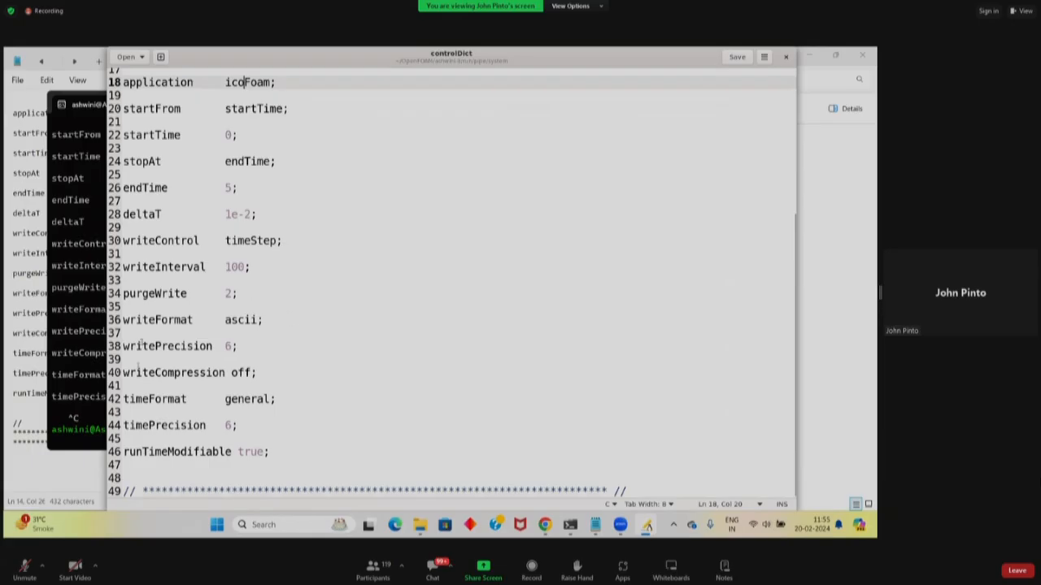
{"action": "scroll", "coordinate": [448, 374], "scroll_direction": "up", "scroll_amount": 5}
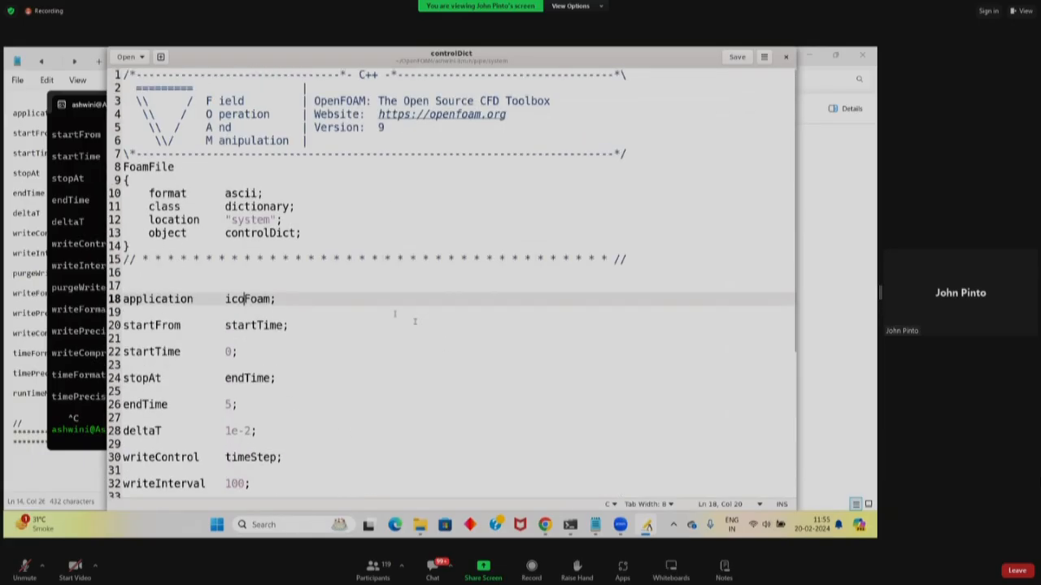
{"action": "left_click", "coordinate": [747, 59]}
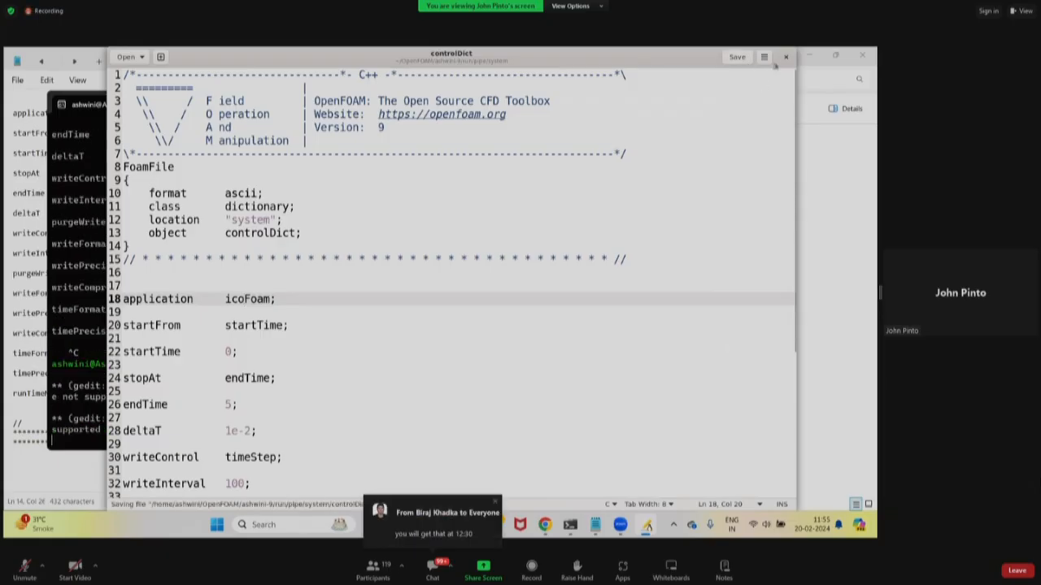
{"action": "left_click", "coordinate": [785, 57]}
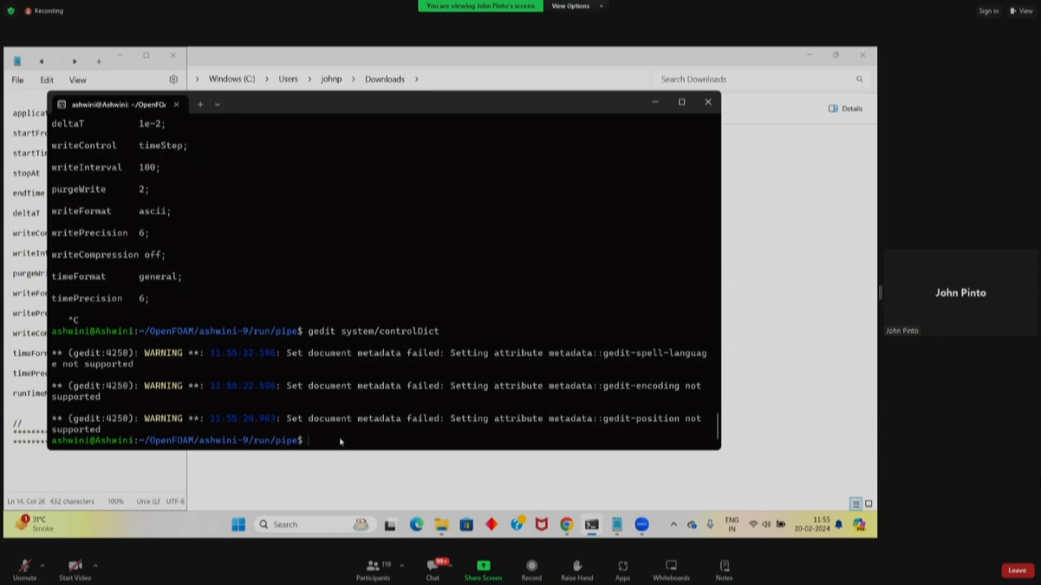
{"action": "type", "text": "icoFoam"}
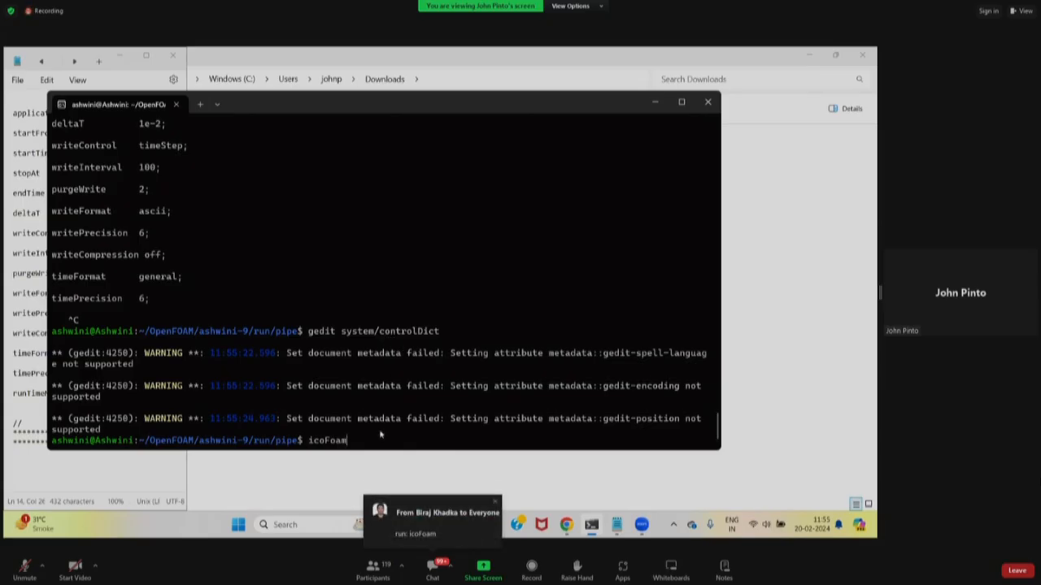
{"action": "key", "text": "BackSpace"}
{"action": "key", "text": "BackSpace"}
{"action": "key", "text": "BackSpace"}
{"action": "key", "text": "BackSpace"}
{"action": "key", "text": "BackSpace"}
{"action": "key", "text": "BackSpace"}
{"action": "key", "text": "BackSpace"}
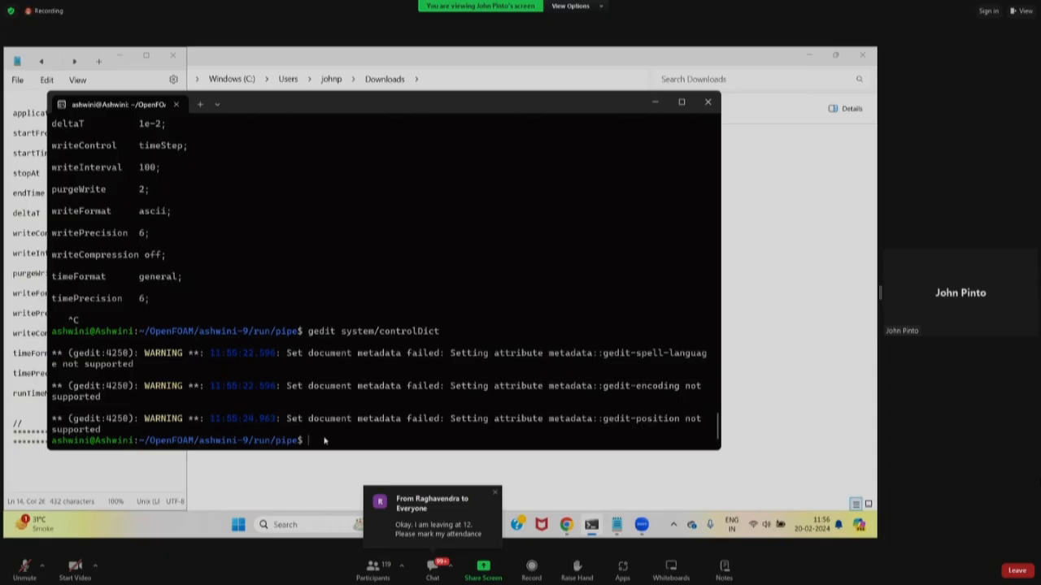
- Try to run the icoFoam solver on the pipe case
{"action": "type", "text": "icoFoam"}
{"action": "key", "text": "Return"}
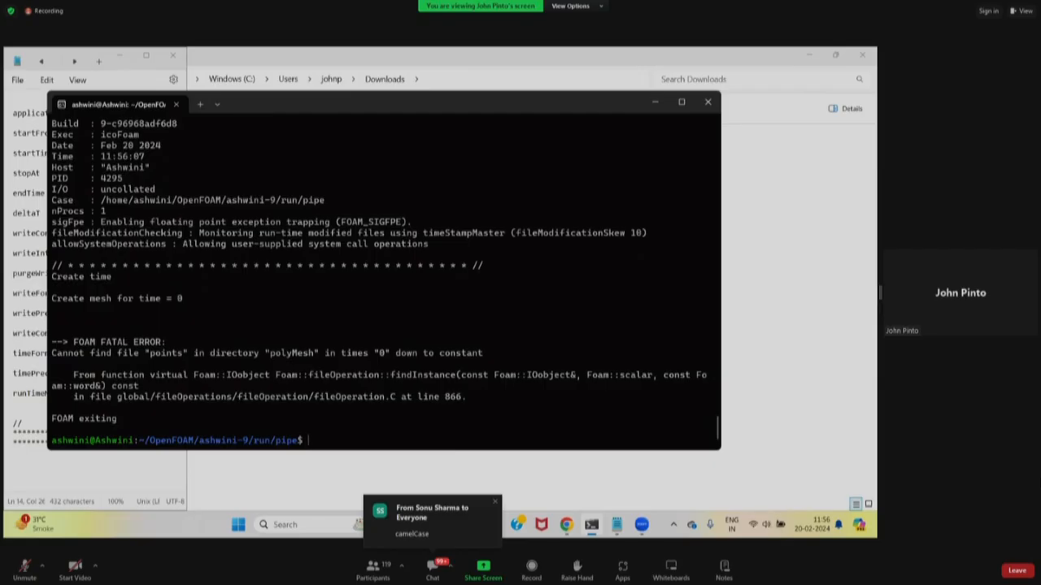
- Clean the pipe case with foamCleanCase and generate its mesh again with blockMesh
{"action": "type", "text": "foamCl"}
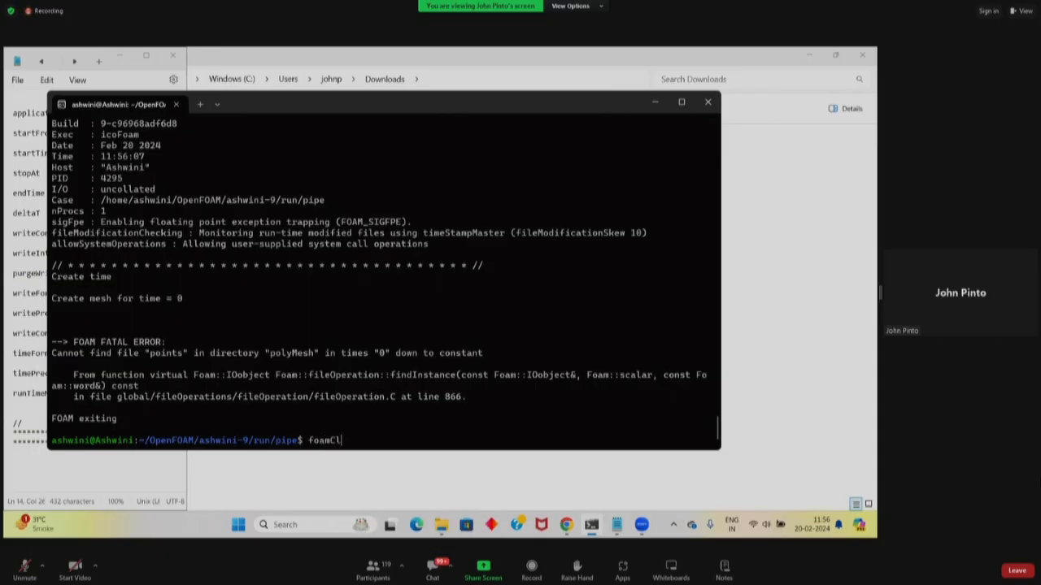
{"action": "type", "text": "eanCase"}
{"action": "key", "text": "Return"}
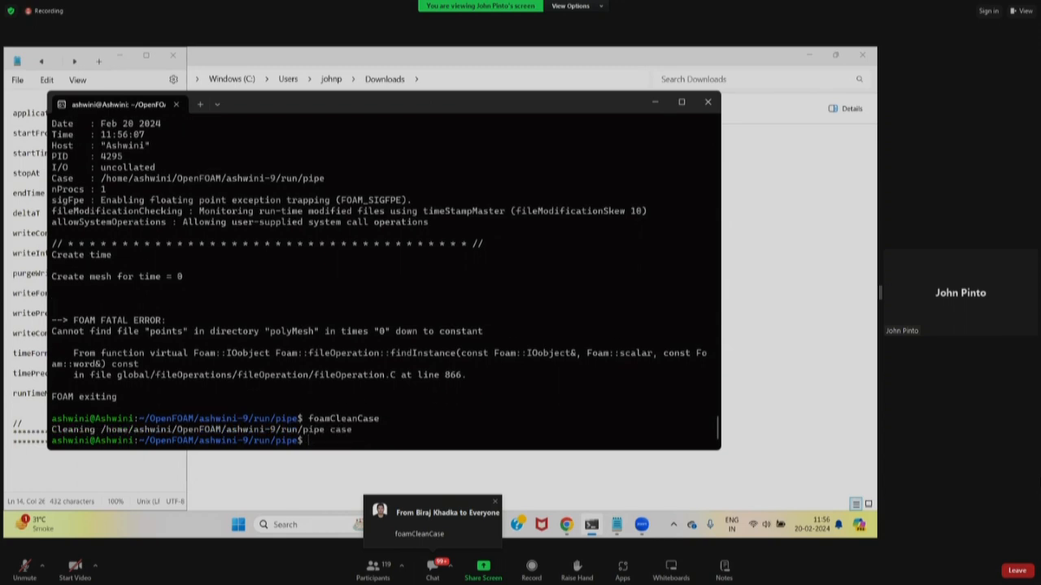
{"action": "type", "text": "blockm"}
{"action": "key", "text": "Tab"}
{"action": "key", "text": "Return"}
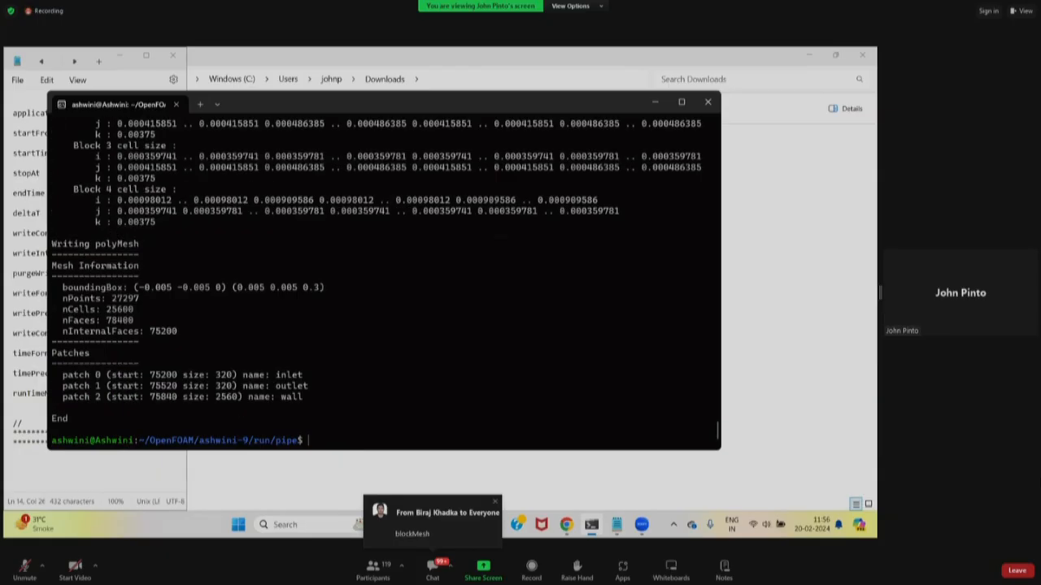
- Run the icoFoam solver on the pipe case and review the output of the last time steps
{"action": "type", "text": "icoFoam"}
{"action": "key", "text": "Return"}
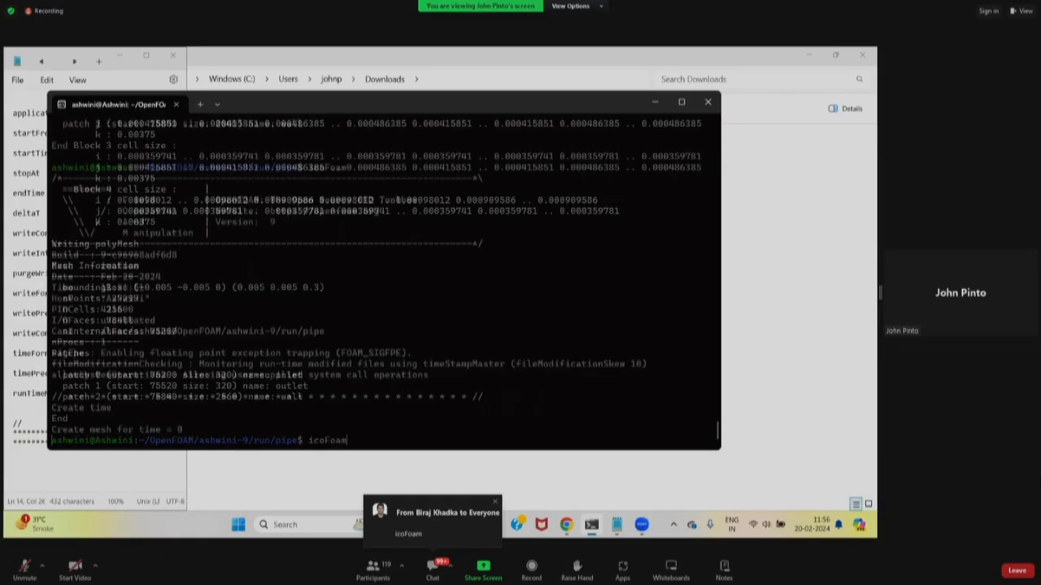
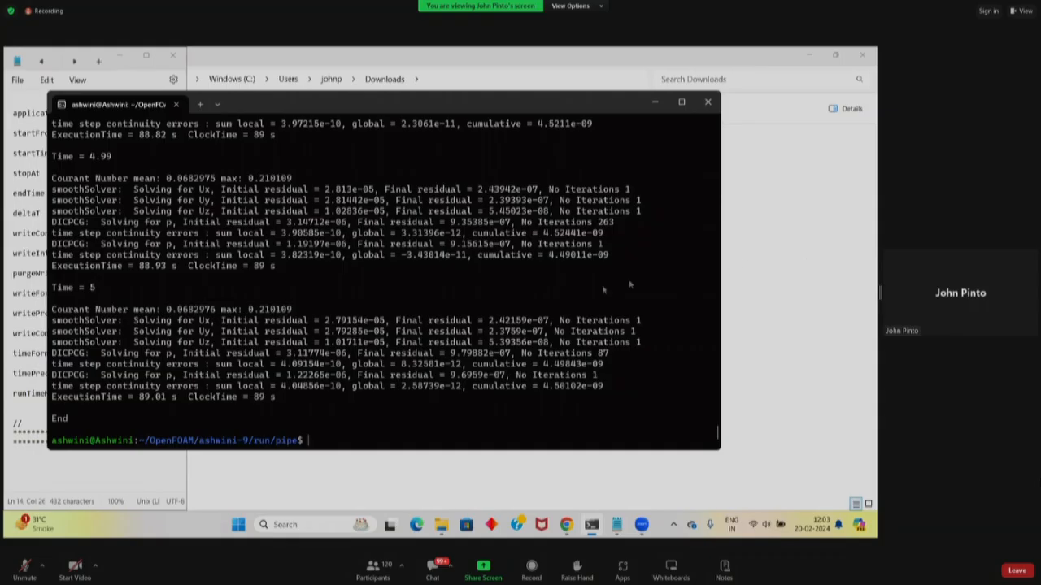
{"action": "scroll", "coordinate": [557, 332], "scroll_direction": "up", "scroll_amount": 9}
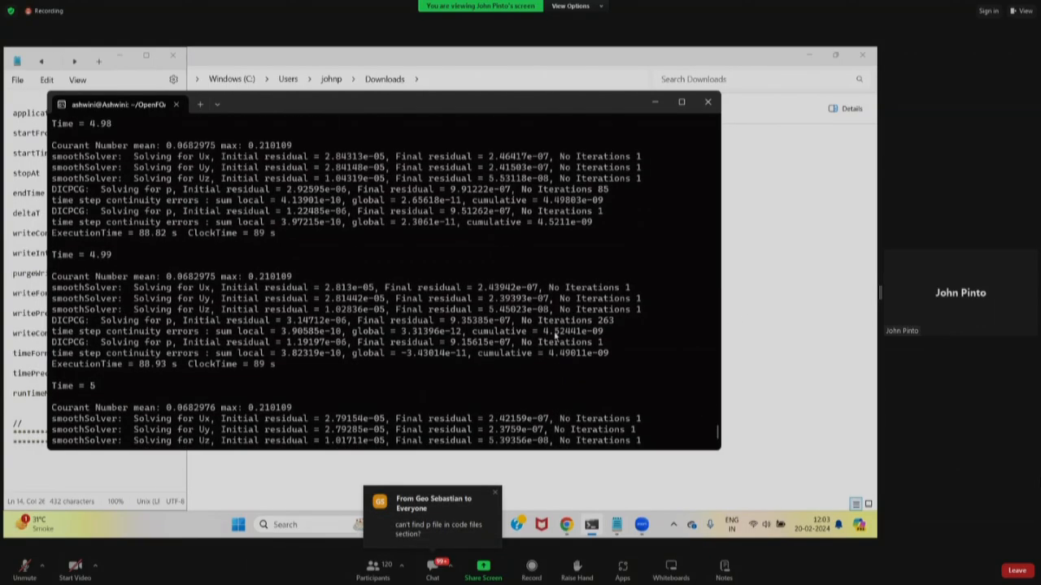
{"action": "scroll", "coordinate": [545, 351], "scroll_direction": "down", "scroll_amount": 9}
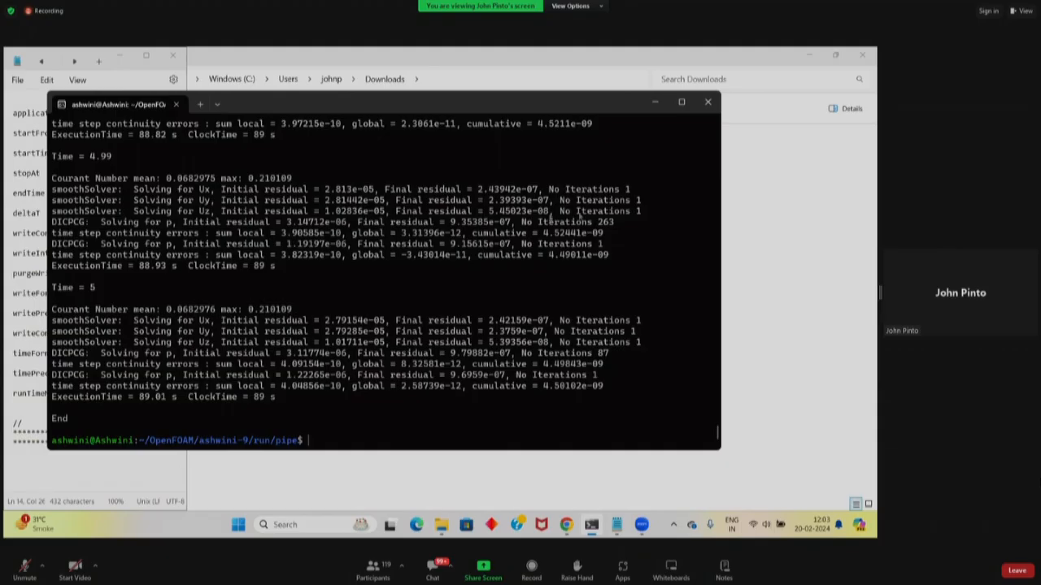
- Switch to the File Explorer window showing the naturalConvection constant folder, and restore it to a smaller window moved slightly higher
{"action": "left_click", "coordinate": [821, 338]}
{"action": "left_click_drag", "start_coordinate": [821, 339], "coordinate": [258, 363]}
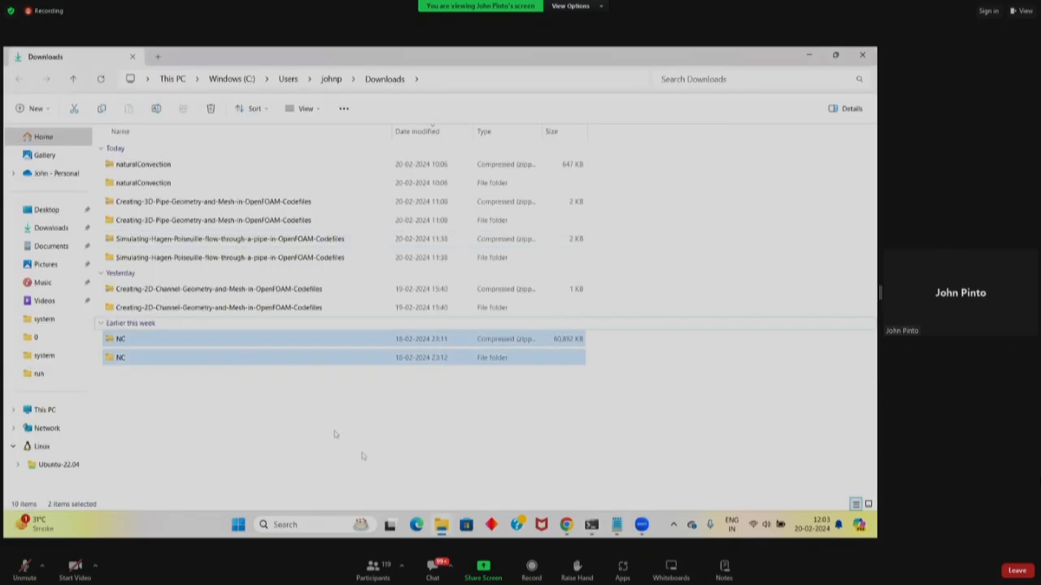
{"action": "mouse_move", "coordinate": [444, 527]}
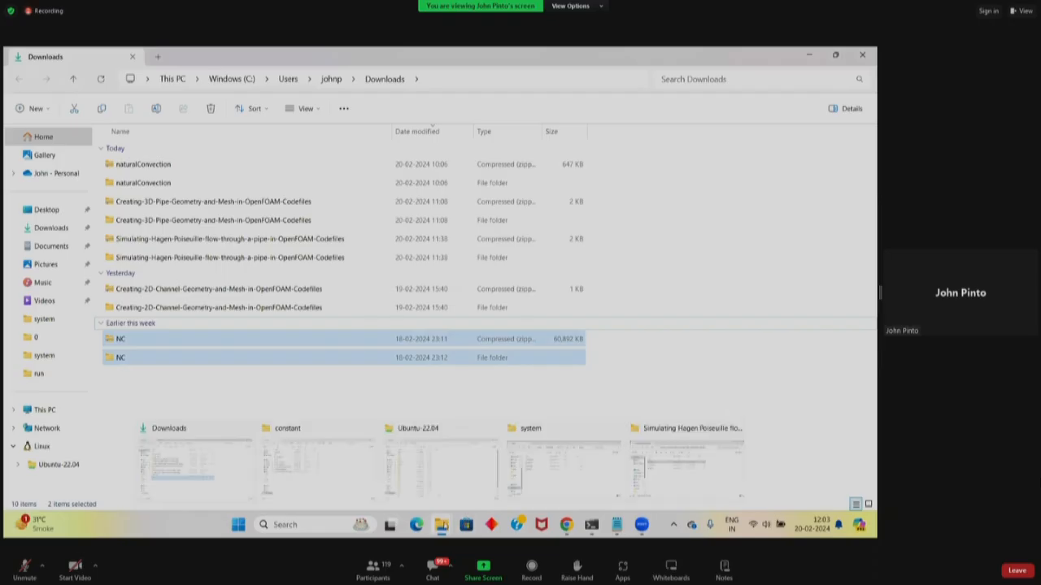
{"action": "left_click", "coordinate": [327, 476]}
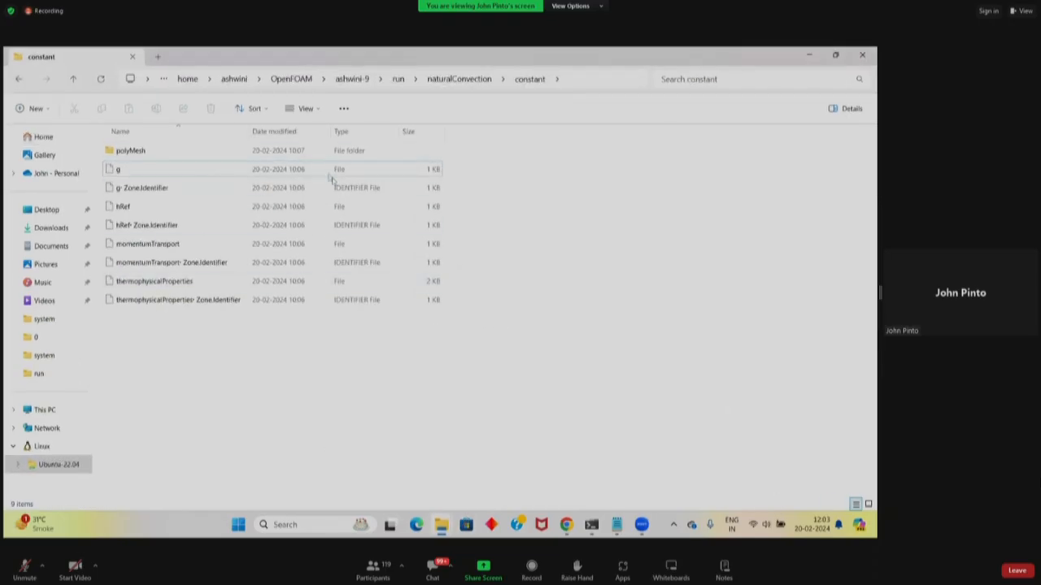
{"action": "left_click", "coordinate": [834, 55]}
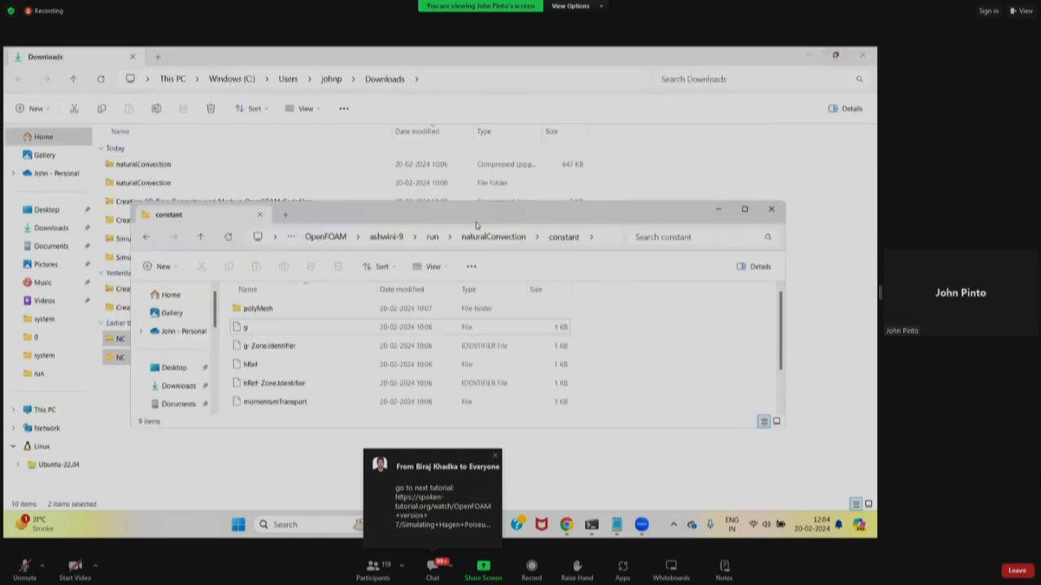
{"action": "left_click_drag", "start_coordinate": [476, 222], "coordinate": [461, 181]}
- Browse to the pipe case folder inside run and look at the time directories written by the solver
{"action": "left_click", "coordinate": [423, 199]}
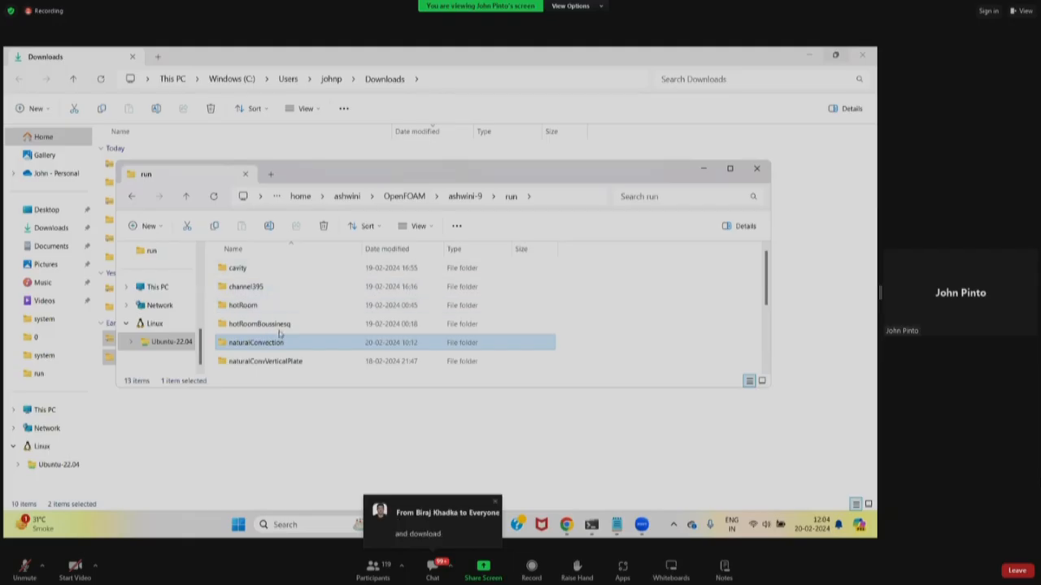
{"action": "left_click", "coordinate": [473, 198]}
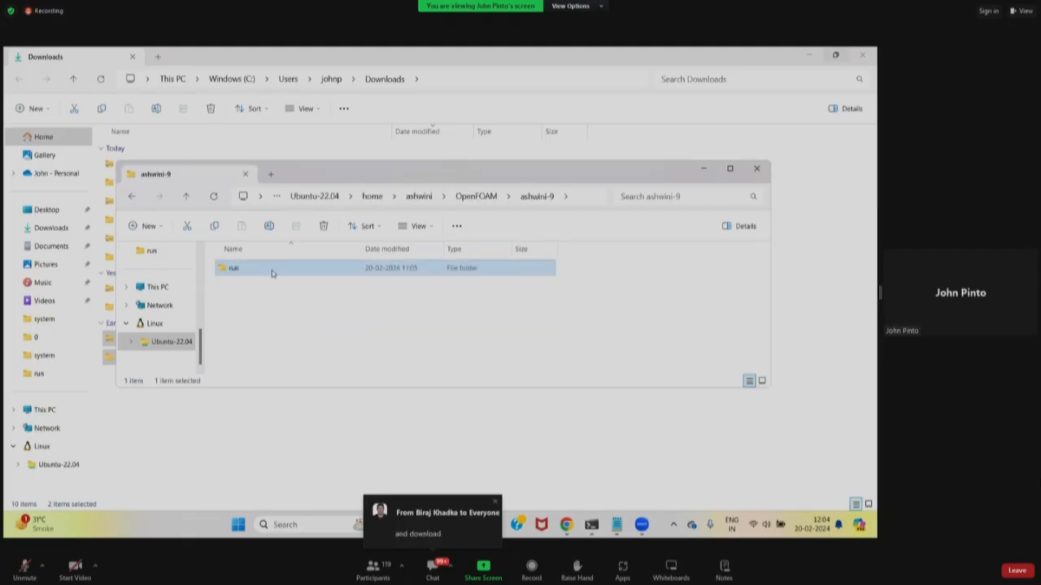
{"action": "double_click", "coordinate": [272, 273]}
{"action": "scroll", "coordinate": [317, 304], "scroll_direction": "down", "scroll_amount": 3}
{"action": "scroll", "coordinate": [316, 301], "scroll_direction": "up", "scroll_amount": 1}
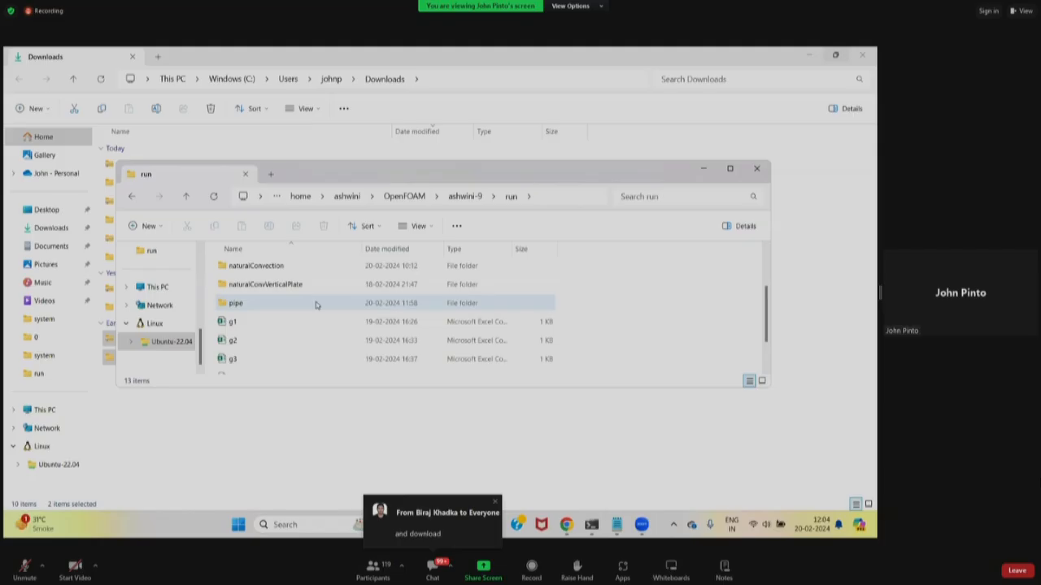
{"action": "double_click", "coordinate": [255, 304]}
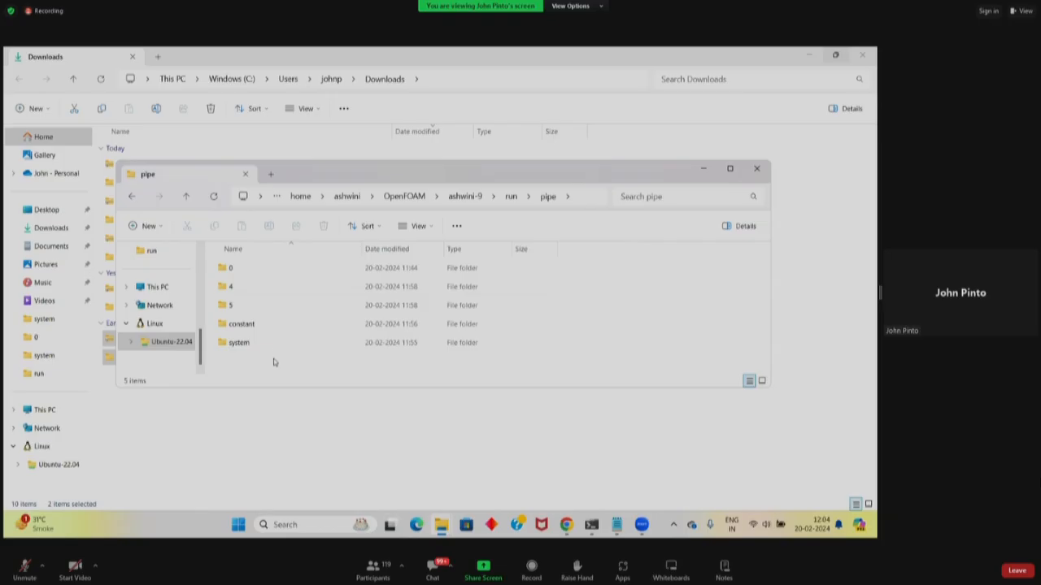
{"action": "left_click", "coordinate": [252, 324]}
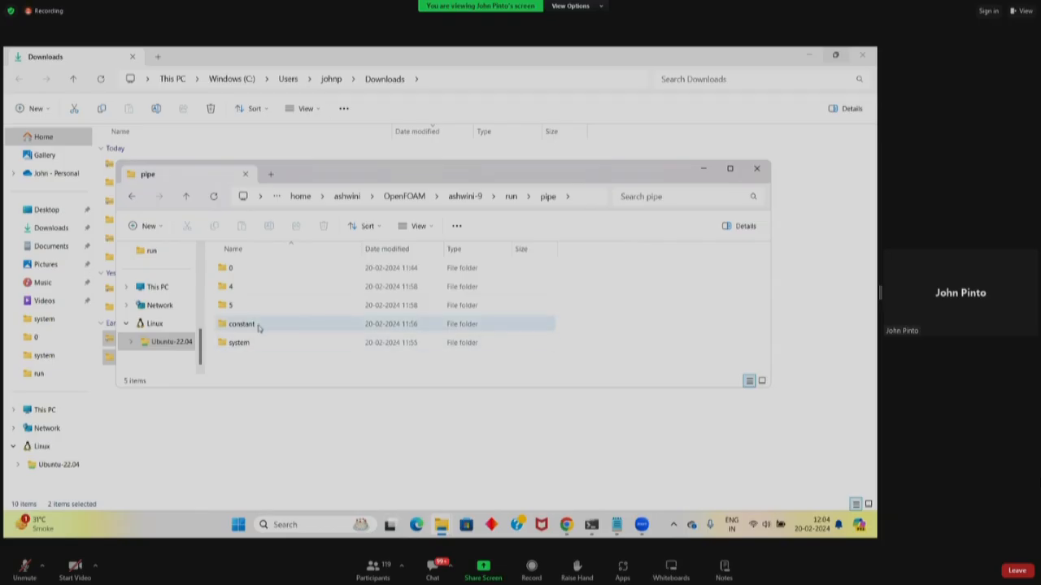
{"action": "left_click", "coordinate": [261, 370]}
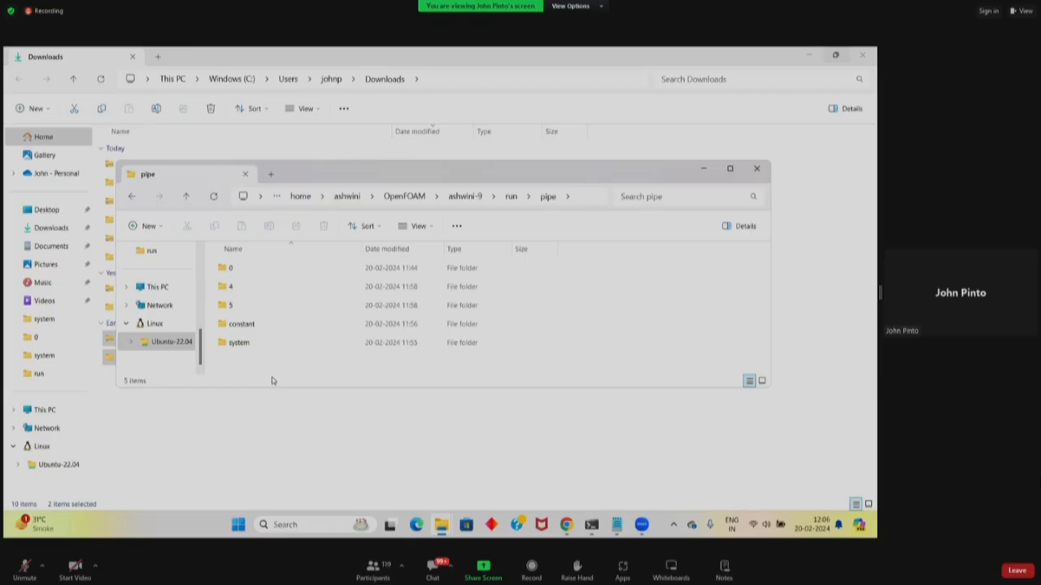
- Minimize the pipe folder window, list the case's contents in the terminal and highlight the 0.orig entry
{"action": "left_click", "coordinate": [701, 168]}
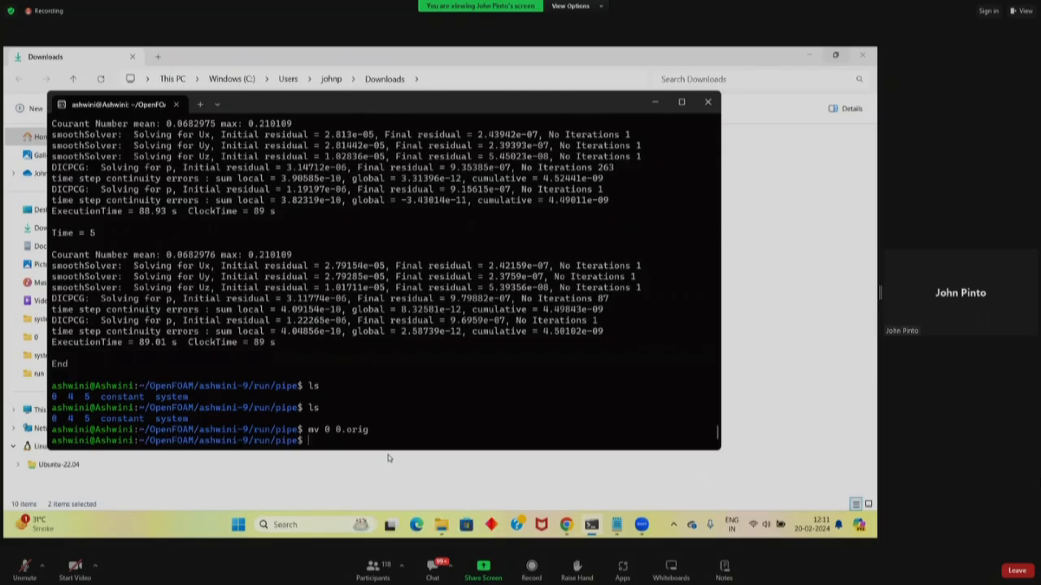
{"action": "type", "text": "ls"}
{"action": "key", "text": "Return"}
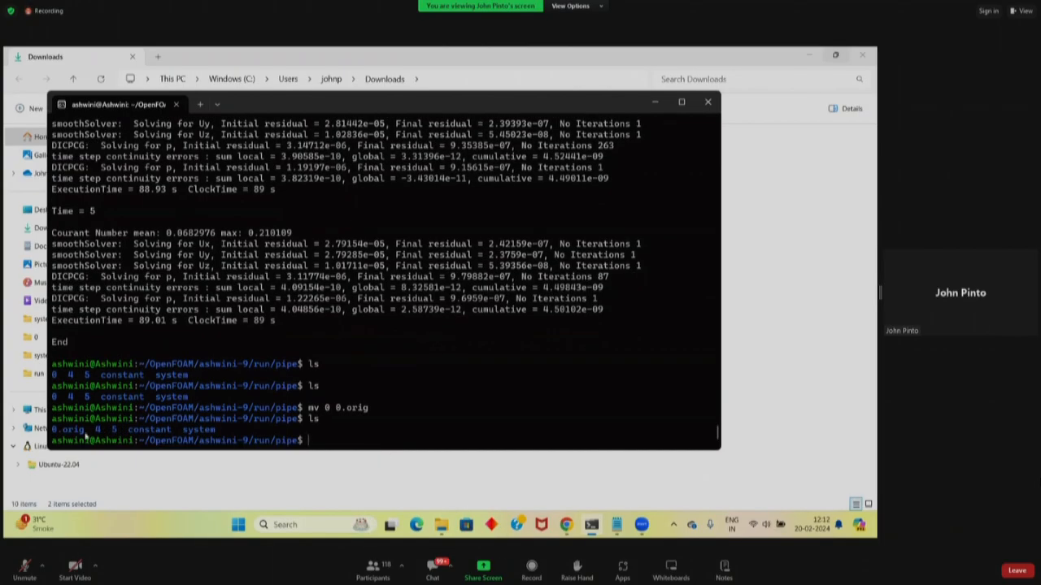
{"action": "left_click_drag", "start_coordinate": [86, 431], "coordinate": [49, 433]}
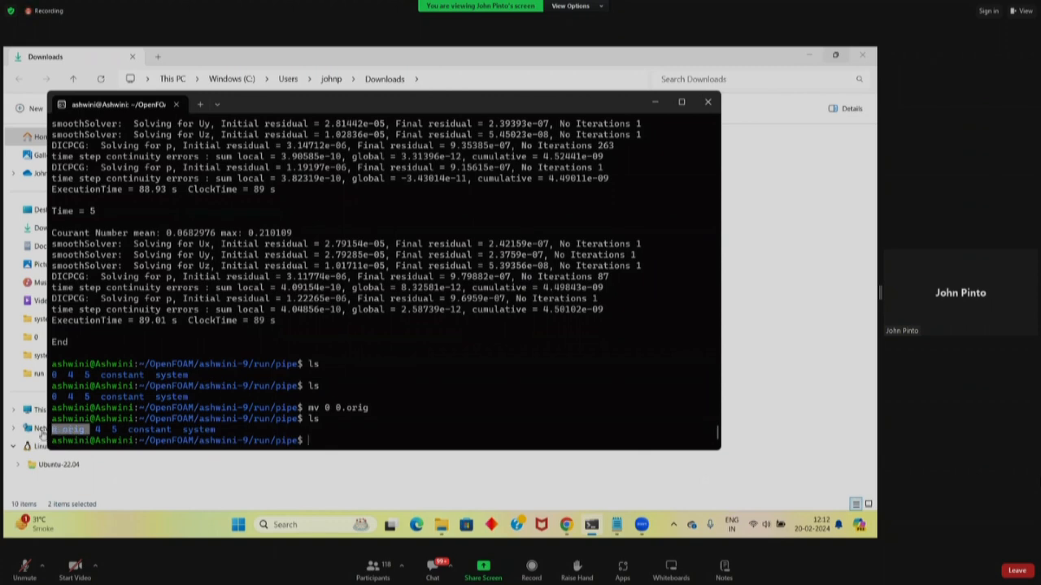
{"action": "left_click", "coordinate": [355, 440]}
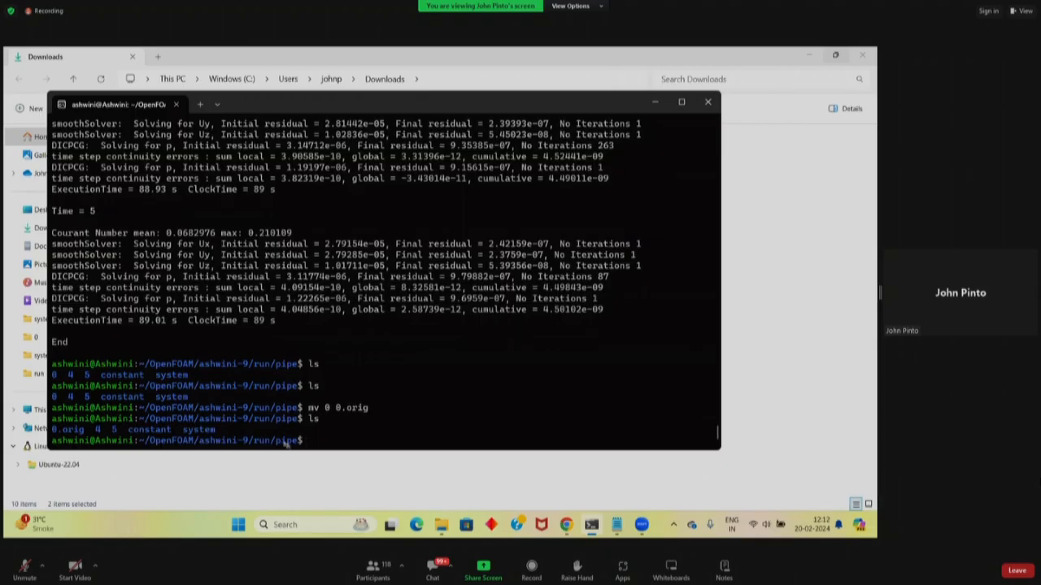
- Enter the constant folder and try to rename 0 to 0.orig with mv from there
{"action": "type", "text": "cd co"}
{"action": "key", "text": "Tab"}
{"action": "key", "text": "Return"}
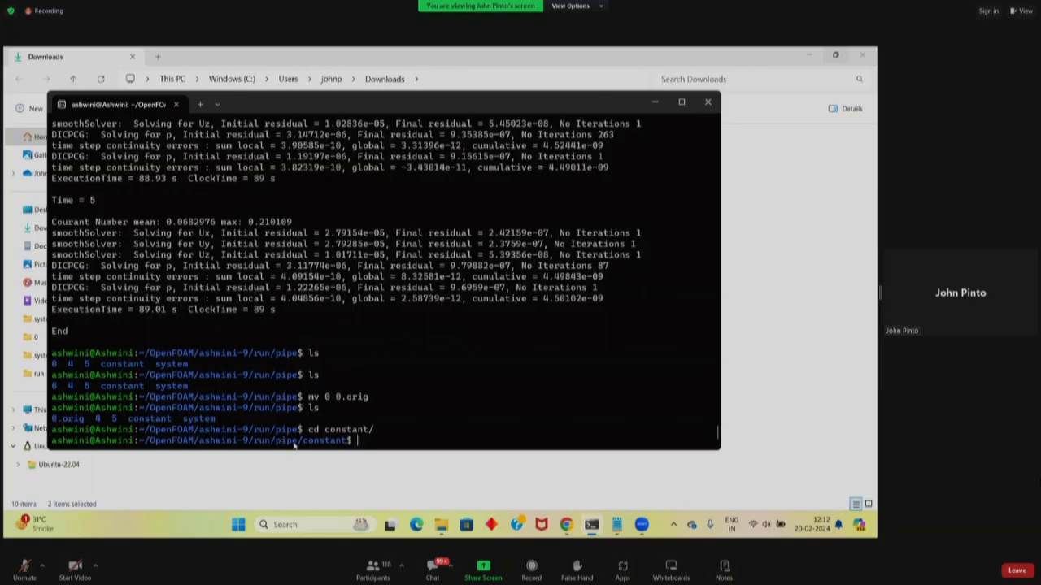
{"action": "left_click_drag", "start_coordinate": [349, 443], "coordinate": [226, 443]}
{"action": "left_click", "coordinate": [366, 445]}
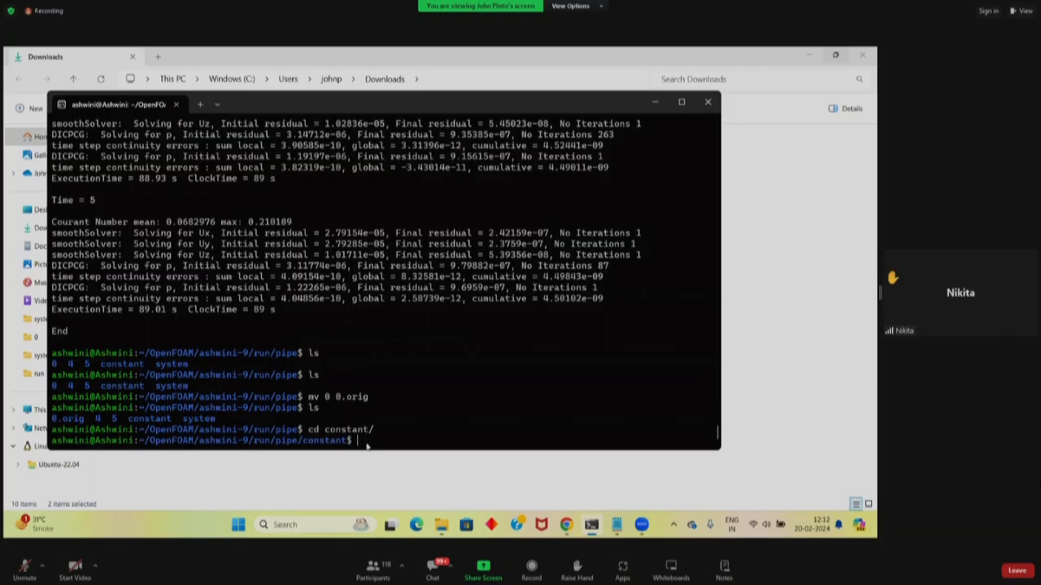
{"action": "key", "text": "Up"}
{"action": "key", "text": "Up"}
{"action": "key", "text": "Up"}
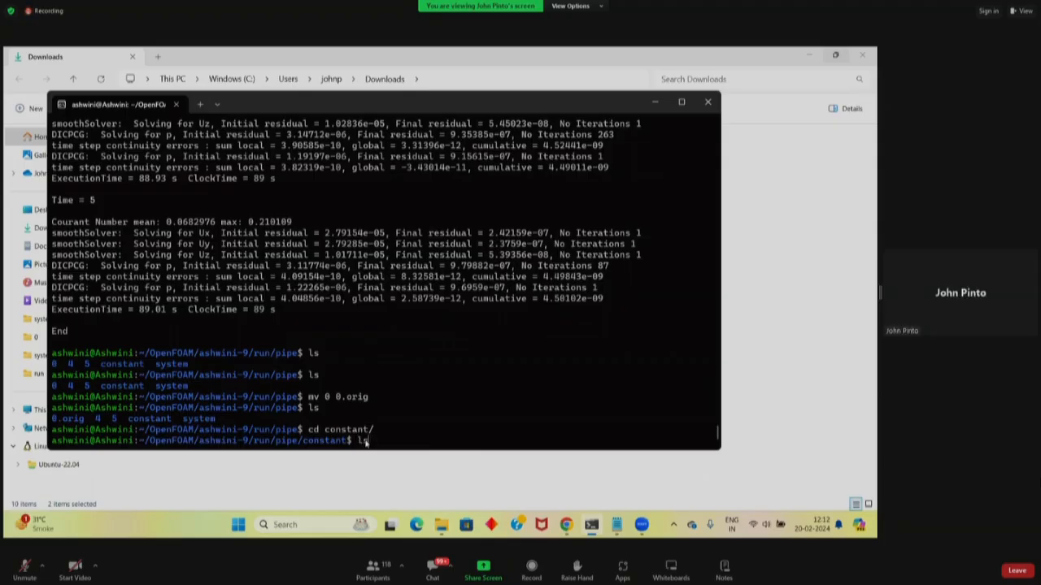
{"action": "key", "text": "Return"}
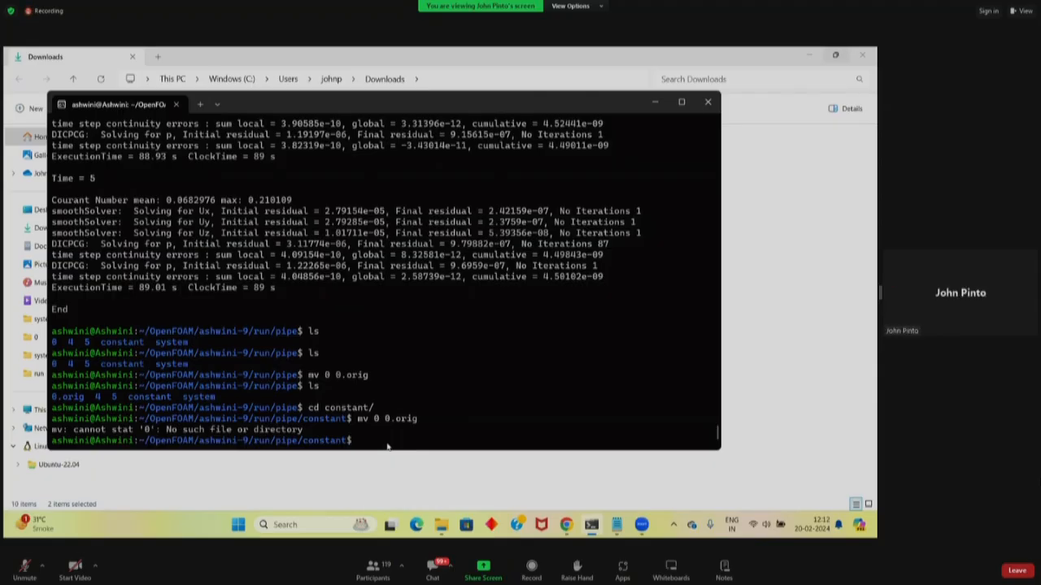
- Go up two levels from constant to the run folder and change back into the pipe case folder
{"action": "type", "text": "cd .."}
{"action": "key", "text": "Return"}
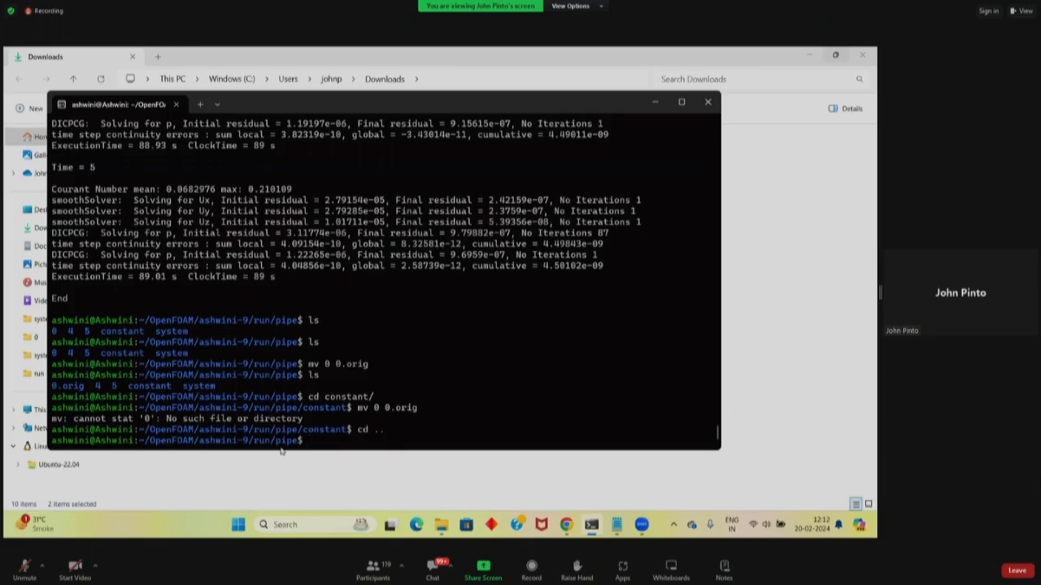
{"action": "type", "text": "cd .."}
{"action": "key", "text": "Return"}
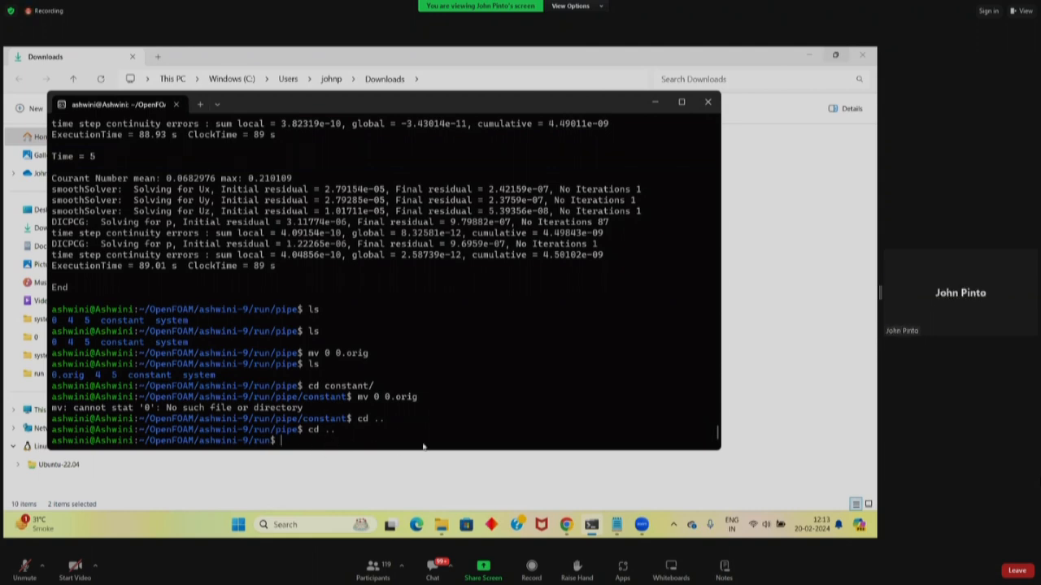
{"action": "type", "text": "cd pip"}
{"action": "key", "text": "Tab"}
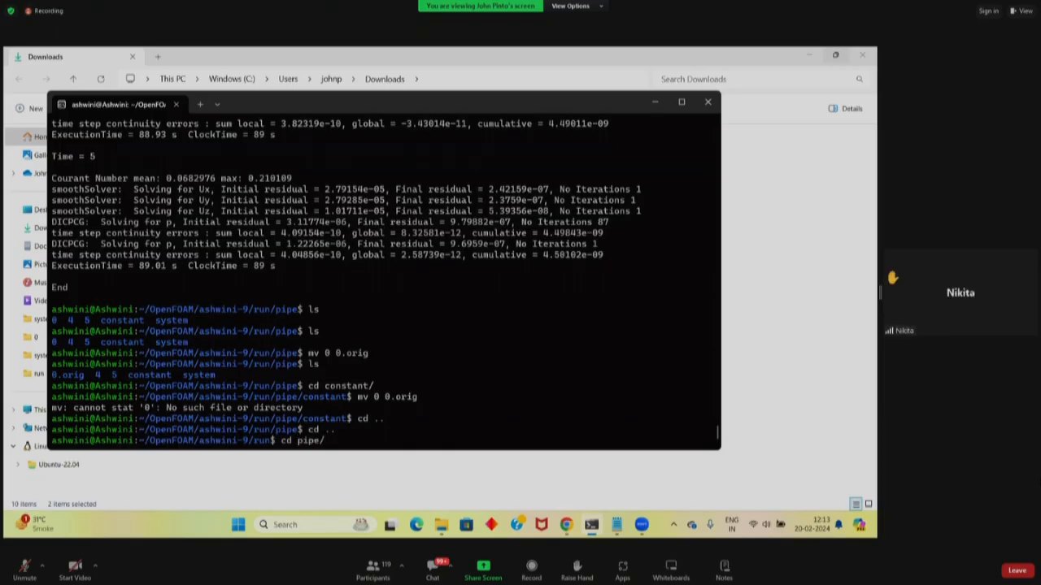
{"action": "key", "text": "Return"}
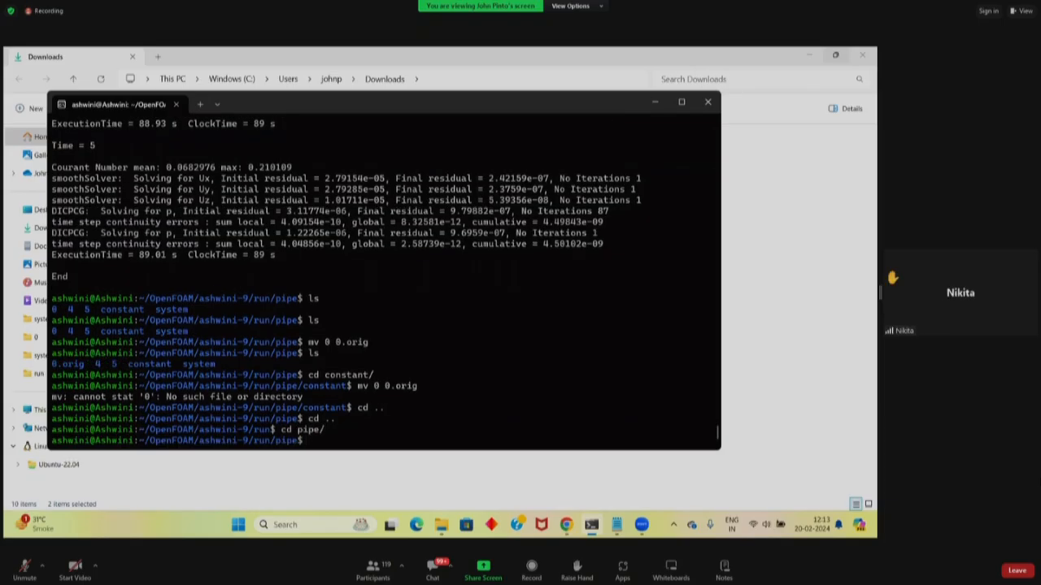
- Rename the 0.orig folder back to 0 with mv and list the pipe case's contents
{"action": "key", "text": "Up"}
{"action": "key", "text": "Up"}
{"action": "key", "text": "Up"}
{"action": "key", "text": "Up"}
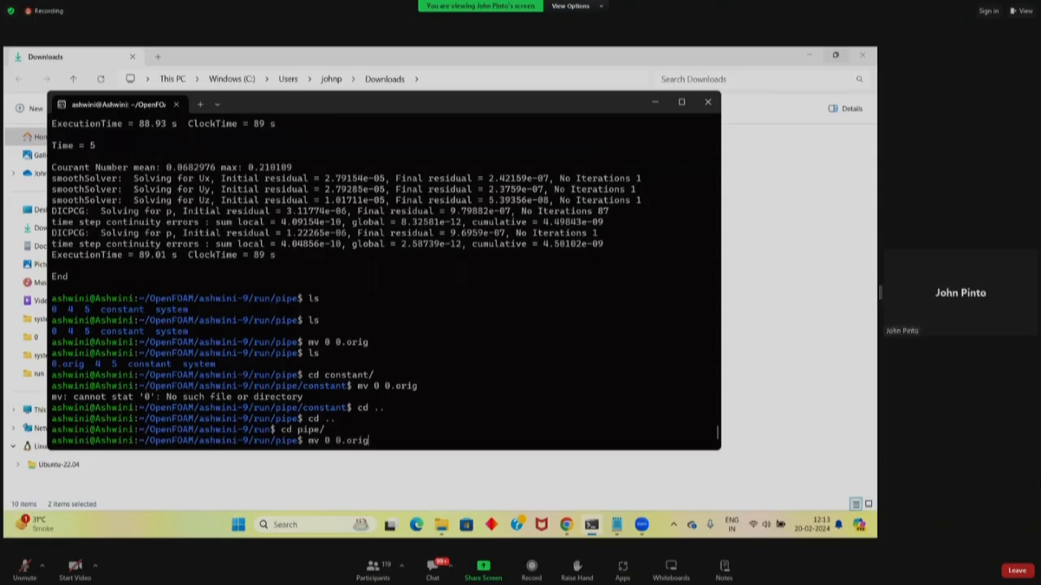
{"action": "key", "text": "BackSpace"}
{"action": "key", "text": "BackSpace"}
{"action": "key", "text": "BackSpace"}
{"action": "key", "text": "BackSpace"}
{"action": "key", "text": "BackSpace"}
{"action": "key", "text": "BackSpace"}
{"action": "key", "text": "BackSpace"}
{"action": "type", "text": ".orig 0"}
{"action": "key", "text": "Return"}
{"action": "type", "text": "ls"}
{"action": "key", "text": "Return"}
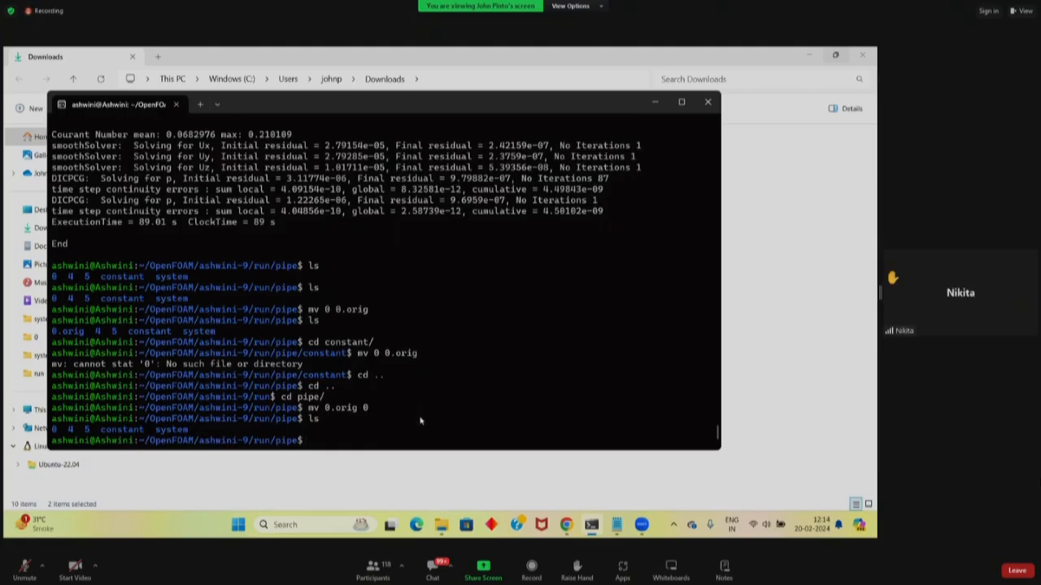
- Go up to the run folder and try to rename 0 to 0.orig from there with mv
{"action": "type", "text": "cd .."}
{"action": "key", "text": "Return"}
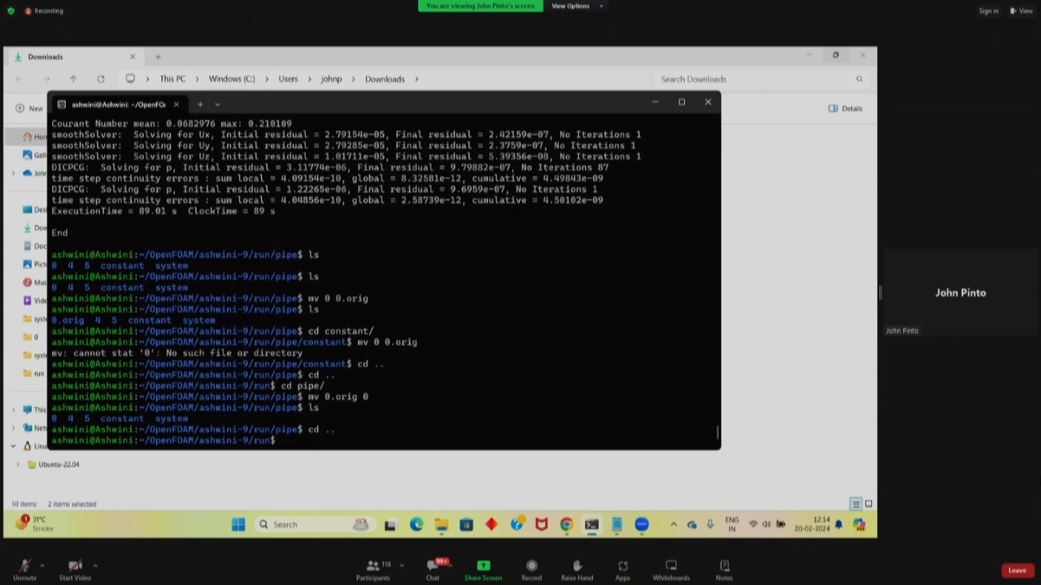
{"action": "type", "text": "mv 0 0.orih"}
{"action": "key", "text": "BackSpace"}
{"action": "type", "text": "g"}
{"action": "key", "text": "Return"}
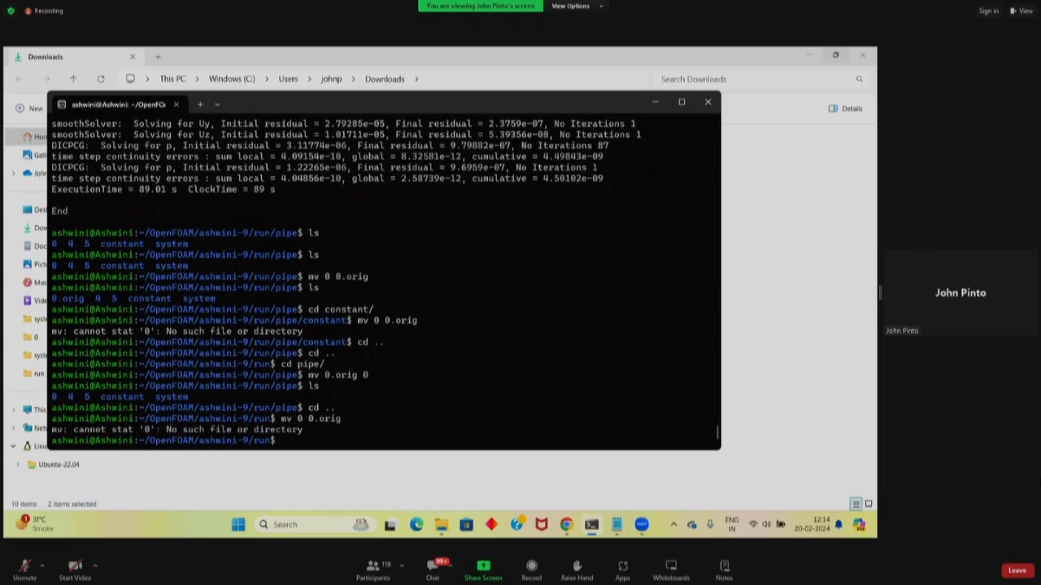
- Move pipe/0 to 0.orig in the run folder with mv and list the folder's contents
{"action": "type", "text": "mv pipe/0"}
{"action": "key", "text": "BackSpace"}
{"action": "type", "text": ")"}
{"action": "key", "text": "BackSpace"}
{"action": "type", "text": "0.orig"}
{"action": "key", "text": "Return"}
{"action": "type", "text": "ls"}
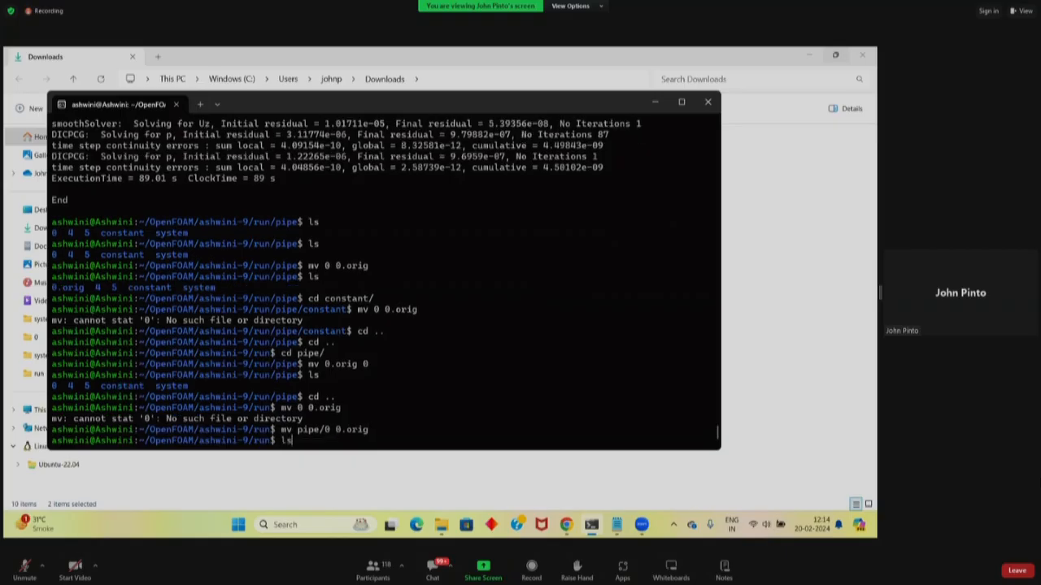
{"action": "key", "text": "Return"}
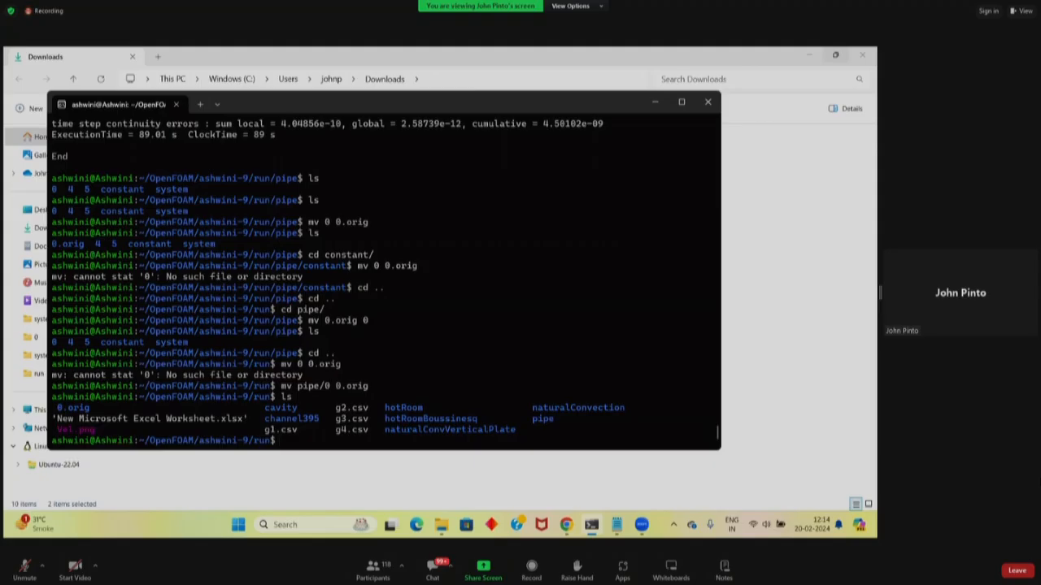
- Try to rename pipe/0 to pipe/0.orig from the run folder with mv
{"action": "key", "text": "Up"}
{"action": "key", "text": "Up"}
{"action": "type", "text": "pipe/0 pipe/0.orig"}
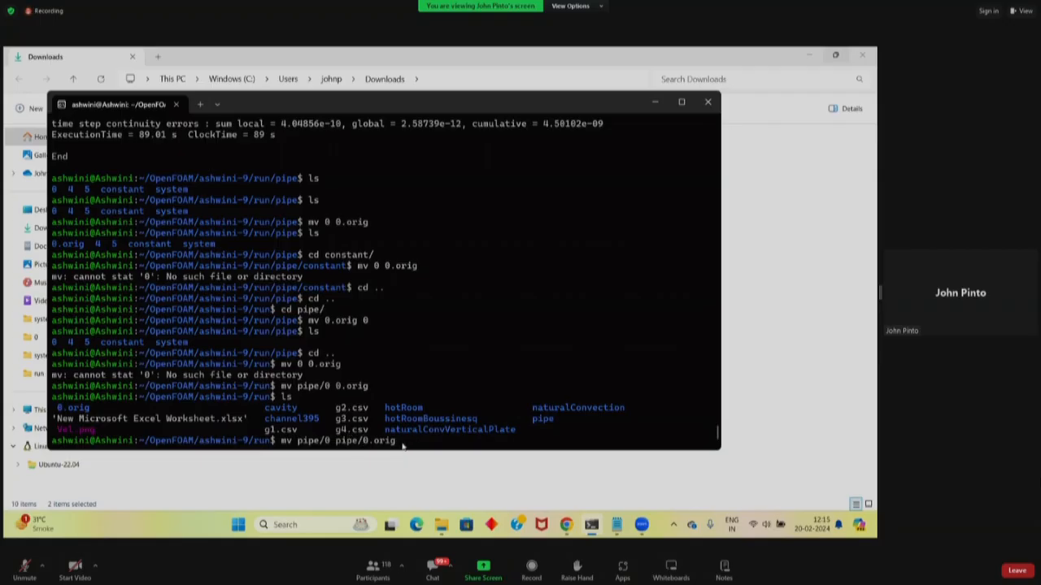
{"action": "key", "text": "Return"}
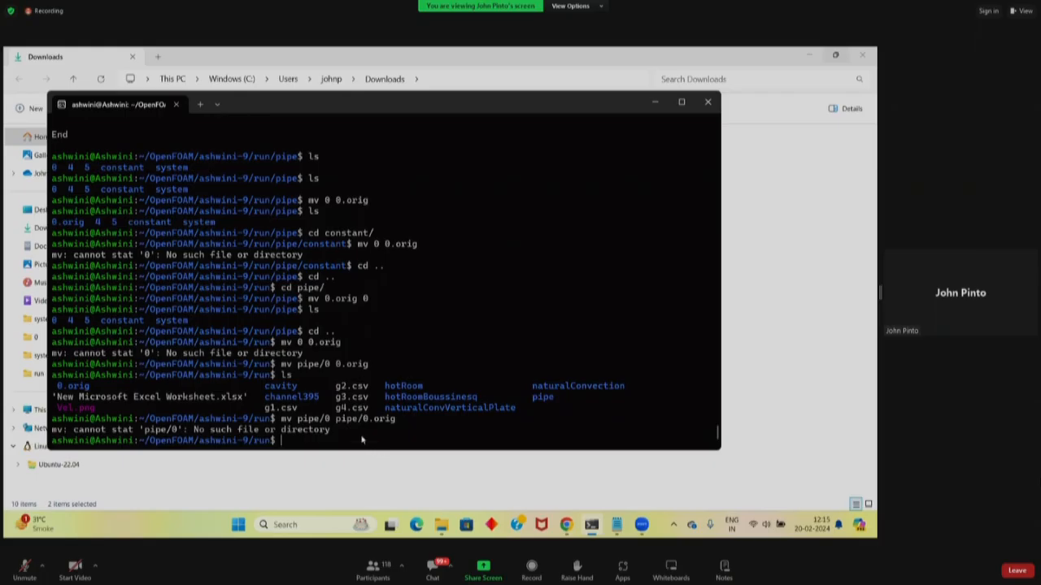
- Change into the pipe case folder and list its contents
{"action": "type", "text": "ls"}
{"action": "key", "text": "BackSpace"}
{"action": "key", "text": "BackSpace"}
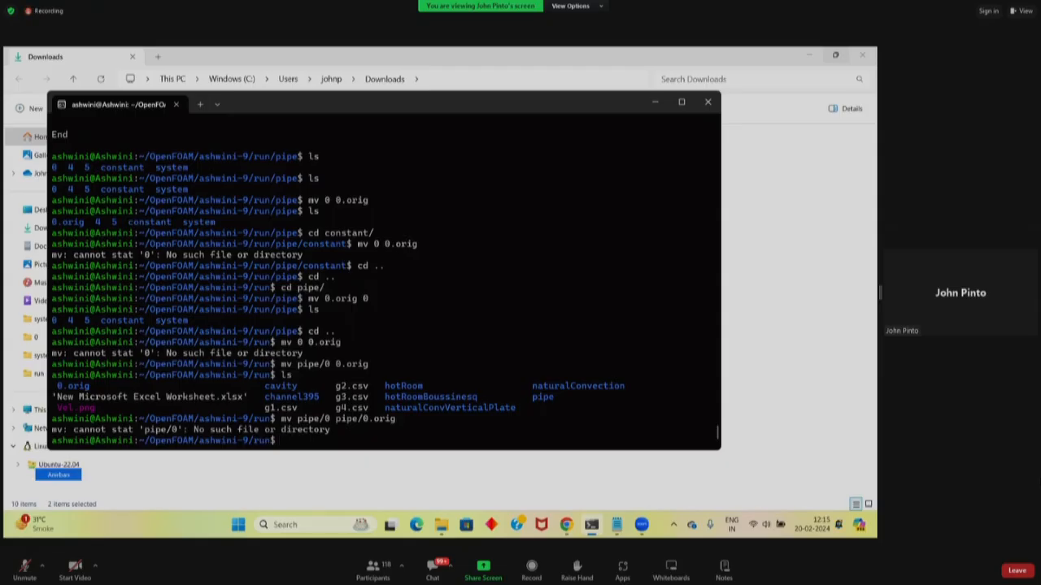
{"action": "type", "text": "cd pipe/"}
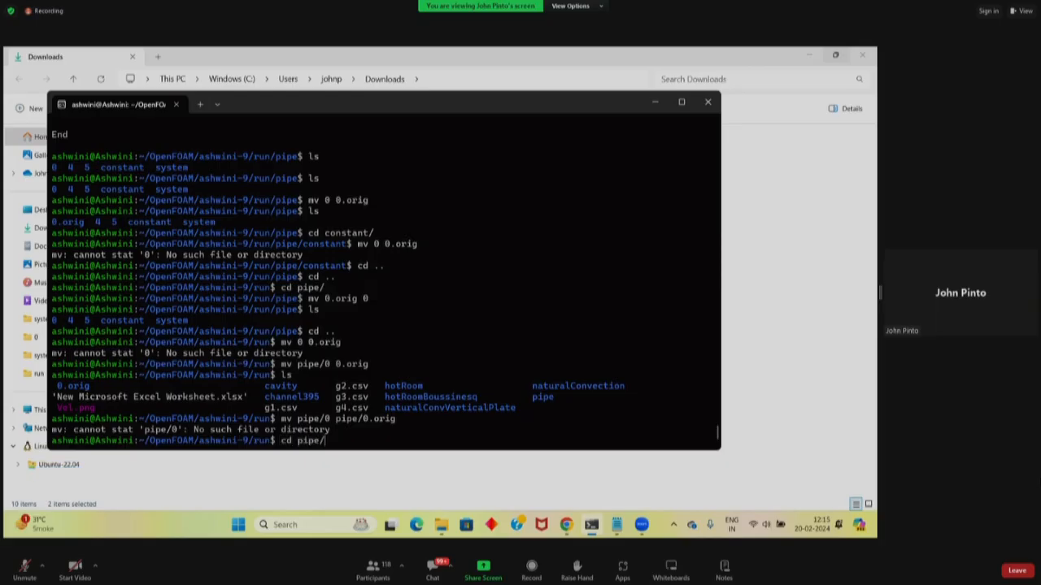
{"action": "key", "text": "Return"}
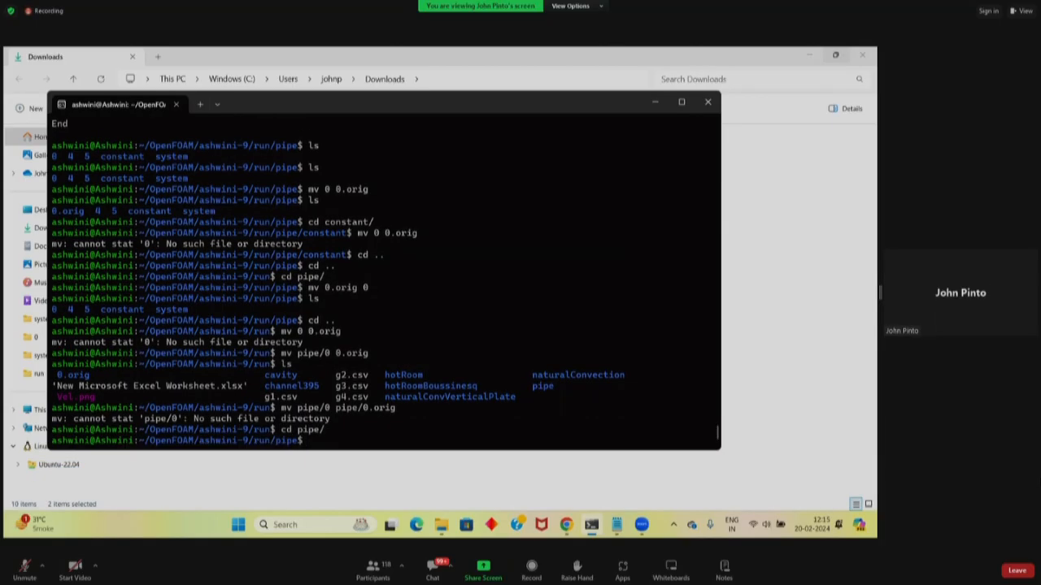
{"action": "type", "text": "ls"}
{"action": "key", "text": "Return"}
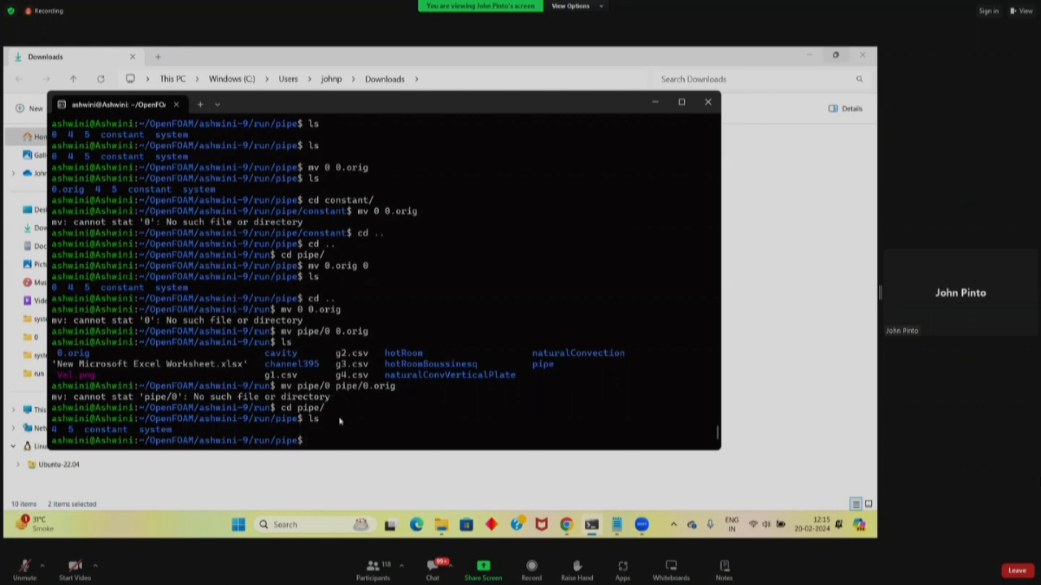
- Switch to File Explorer and move the 0.orig folder from the run folder into the pipe folder
{"action": "left_click", "coordinate": [368, 480]}
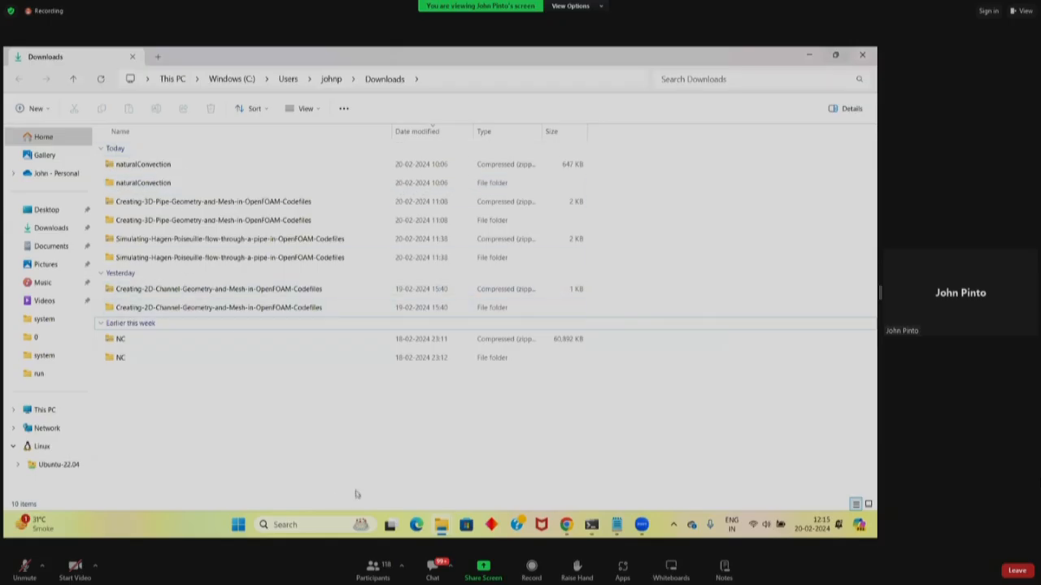
{"action": "mouse_move", "coordinate": [441, 528]}
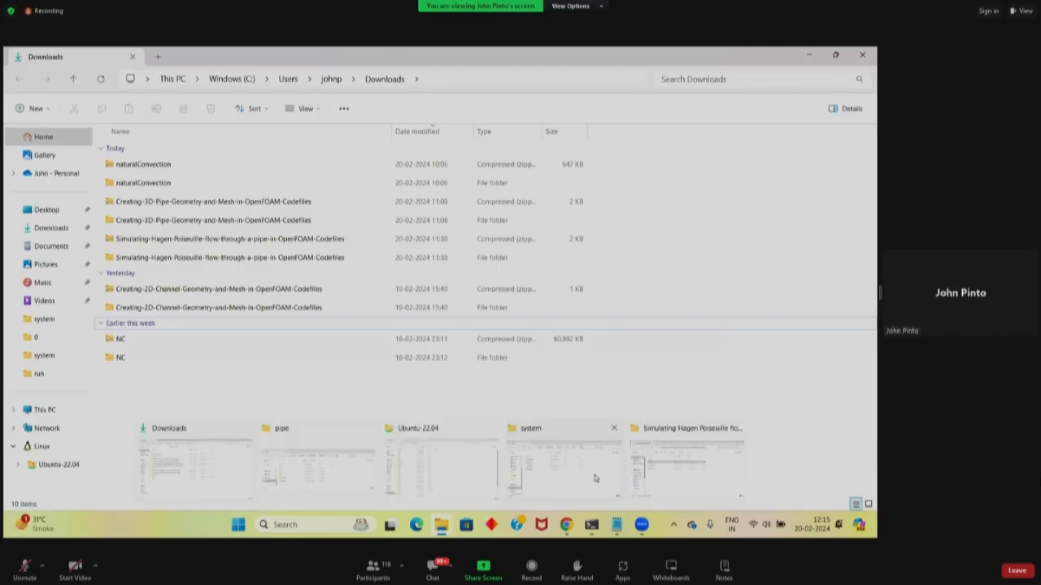
{"action": "left_click", "coordinate": [567, 479]}
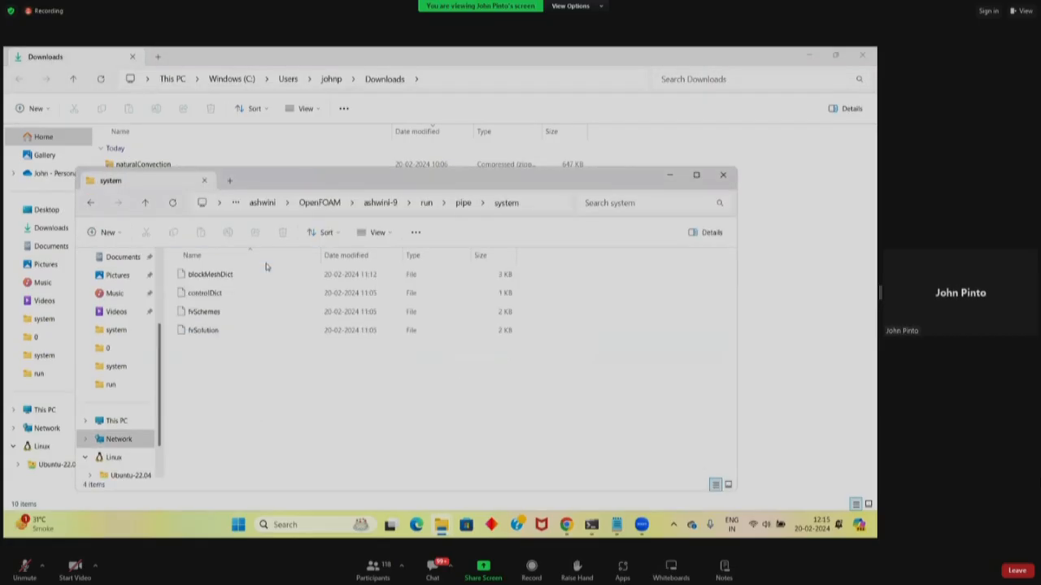
{"action": "left_click", "coordinate": [460, 205]}
{"action": "left_click", "coordinate": [475, 204]}
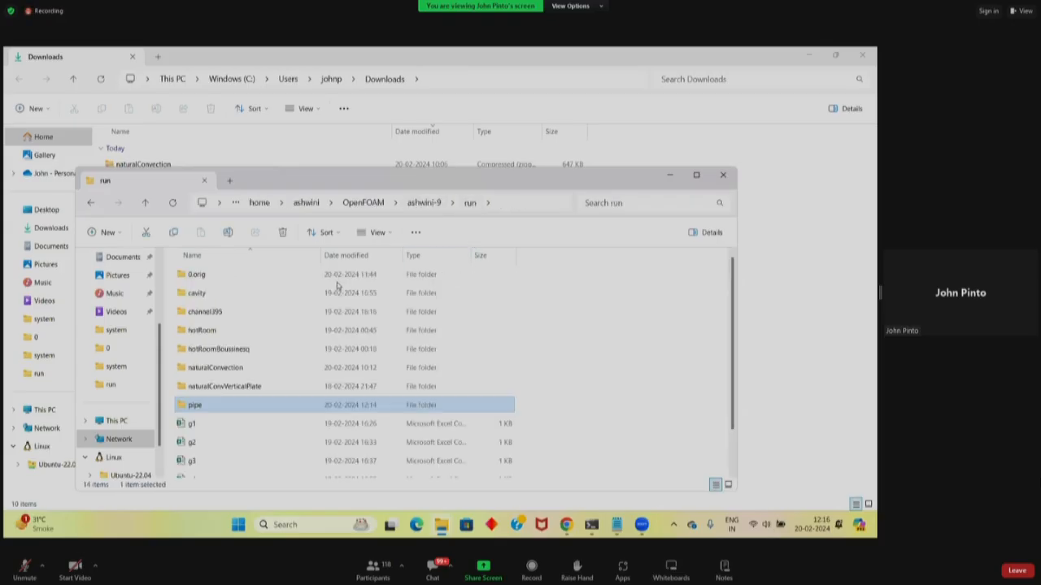
{"action": "left_click", "coordinate": [260, 282]}
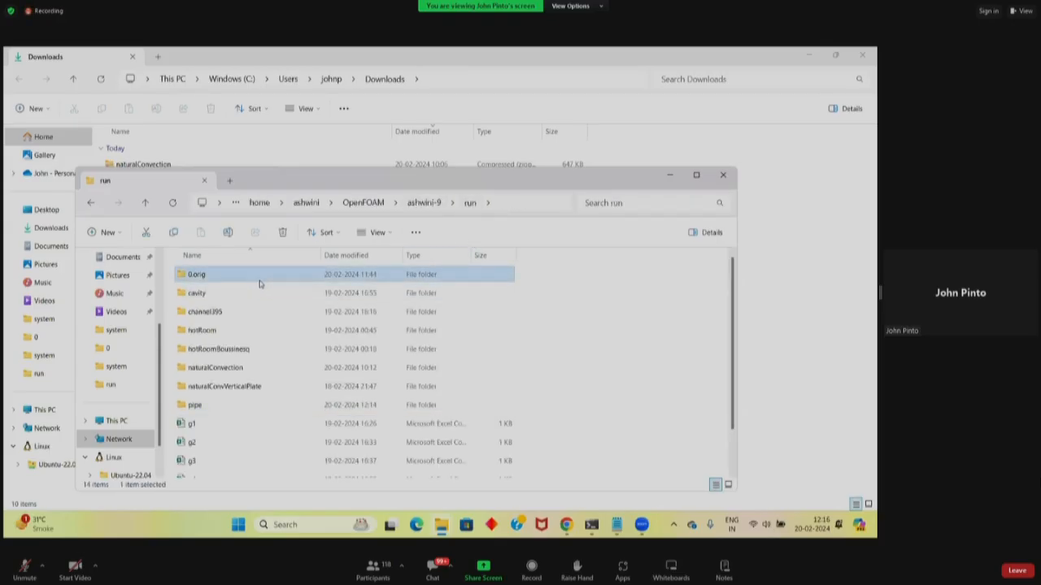
{"action": "double_click", "coordinate": [245, 405]}
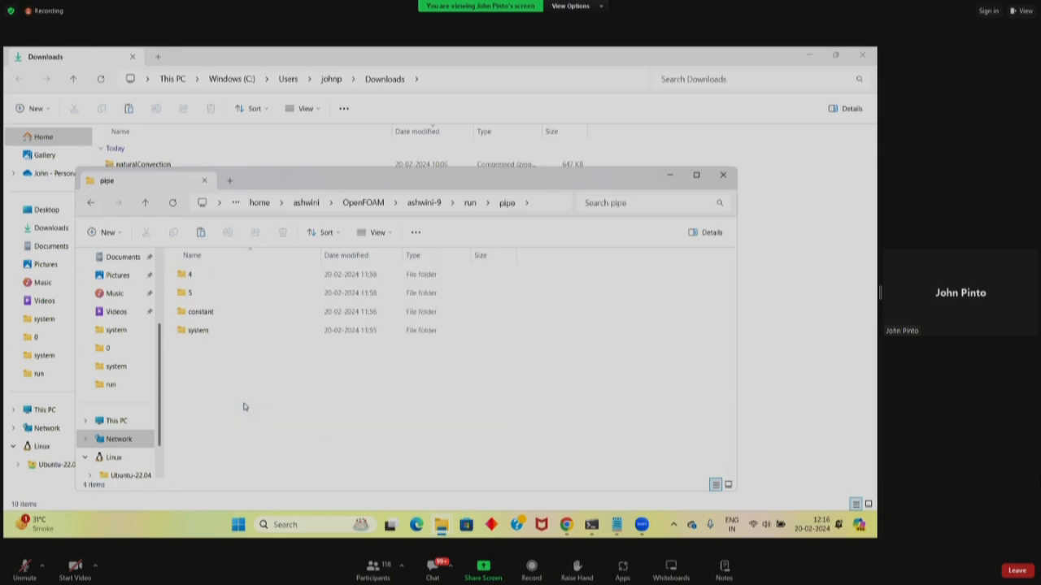
{"action": "key", "text": "ctrl+v"}
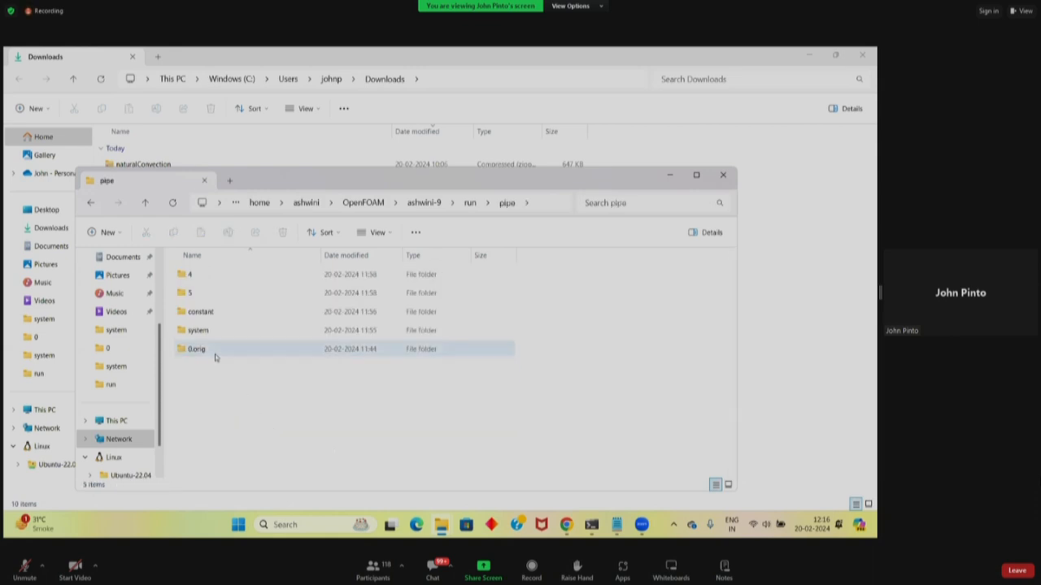
- Rename the 0.orig folder inside pipe to 0
{"action": "right_click", "coordinate": [216, 378]}
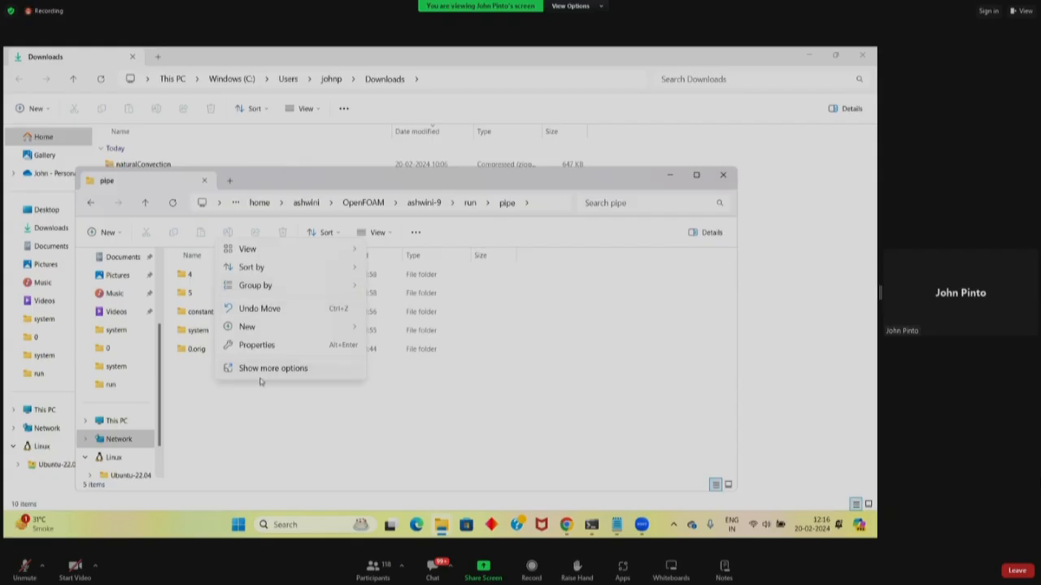
{"action": "left_click", "coordinate": [262, 397]}
{"action": "right_click", "coordinate": [214, 352]}
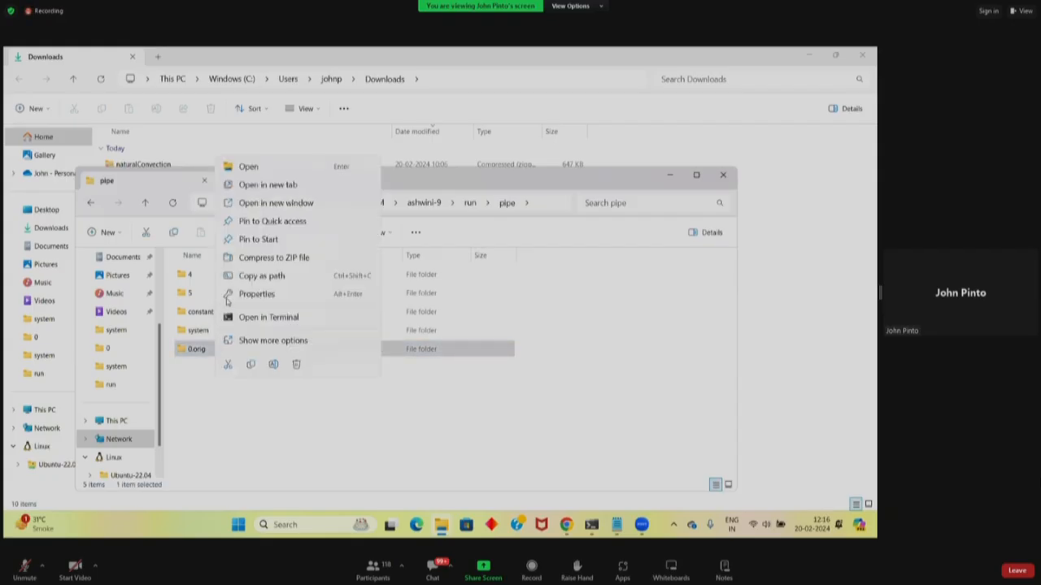
{"action": "left_click", "coordinate": [272, 365]}
{"action": "key", "text": "BackSpace"}
{"action": "key", "text": "BackSpace"}
{"action": "key", "text": "BackSpace"}
{"action": "key", "text": "BackSpace"}
{"action": "key", "text": "BackSpace"}
{"action": "key", "text": "Return"}
{"action": "left_click", "coordinate": [258, 410]}
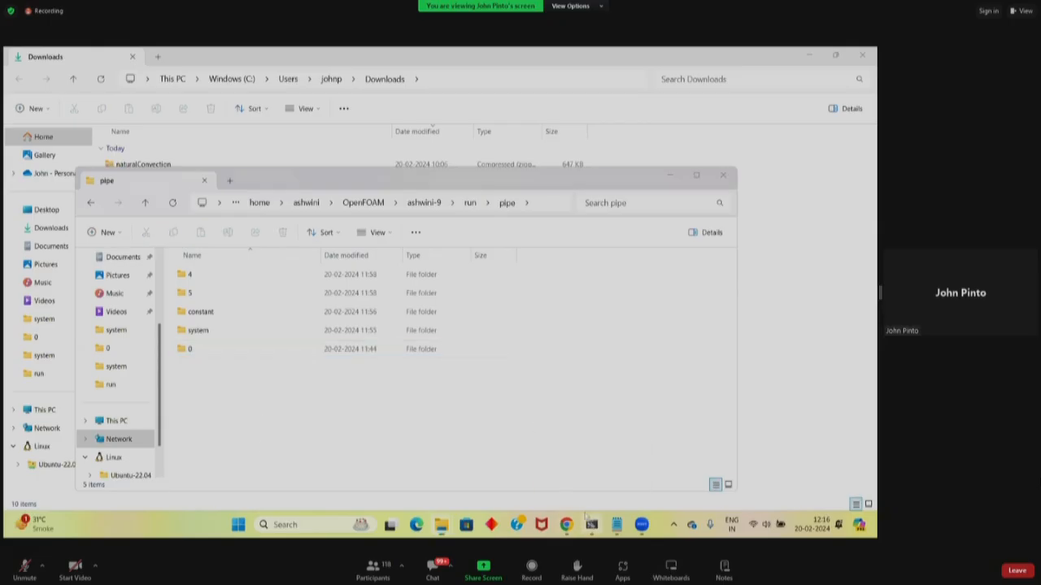
- Switch to the terminal and list the pipe case's contents again
{"action": "left_click", "coordinate": [588, 522]}
{"action": "type", "text": "ls"}
{"action": "key", "text": "Return"}
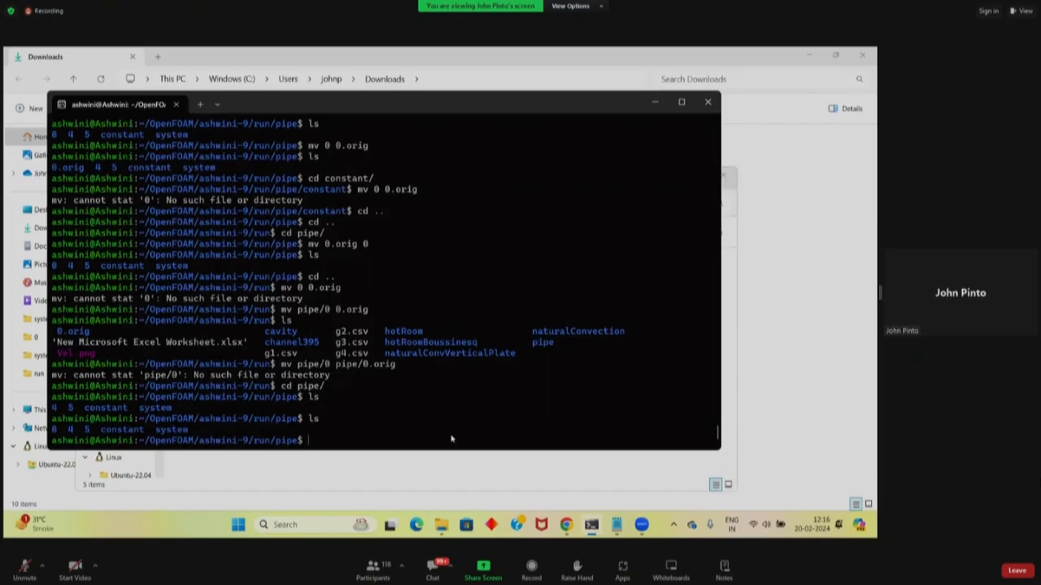
- Create an empty result.foam file in the pipe case with touch and list the folder's contents
{"action": "type", "text": "touch result.foam"}
{"action": "key", "text": "Return"}
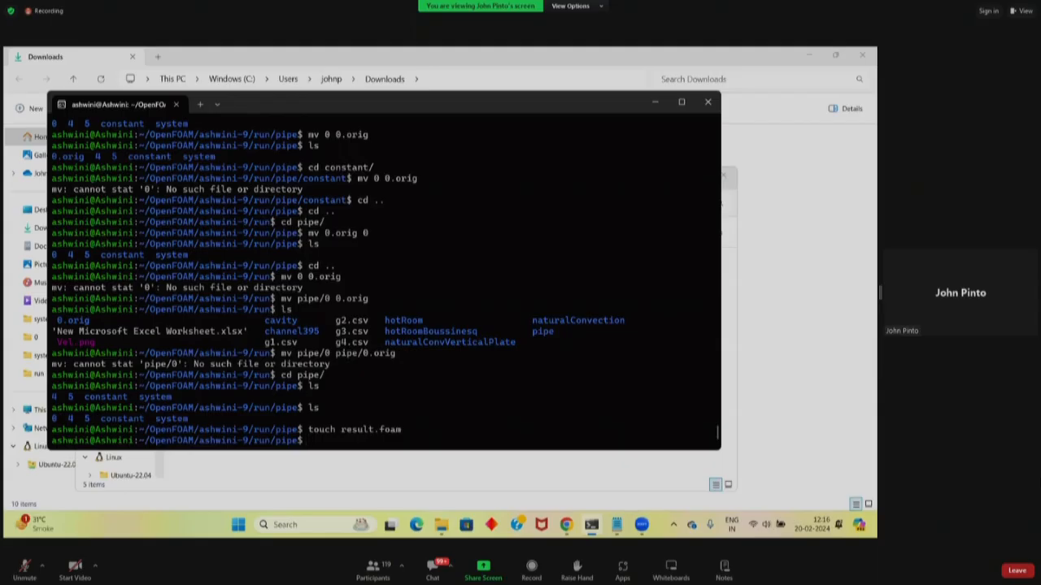
{"action": "type", "text": "ls"}
{"action": "key", "text": "Return"}
{"action": "left_click_drag", "start_coordinate": [219, 430], "coordinate": [173, 434]}
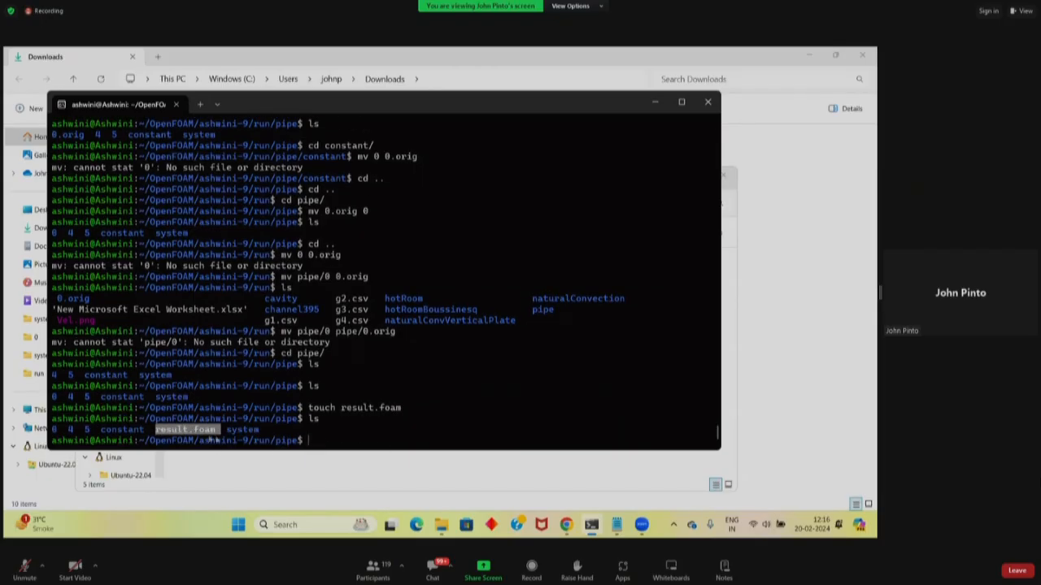
{"action": "left_click", "coordinate": [330, 443]}
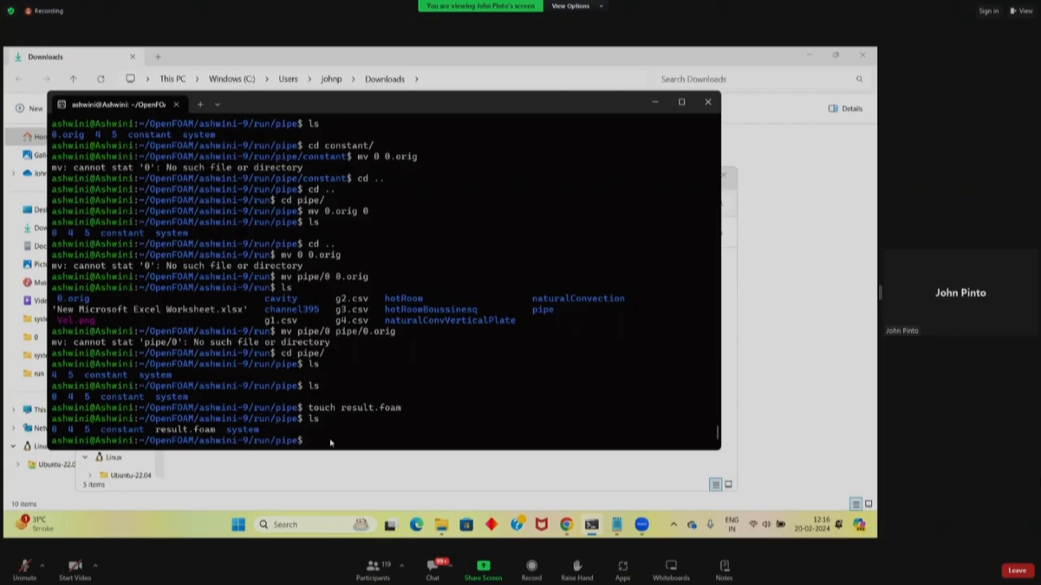
- Open the current pipe folder in File Explorer from the terminal with explorer.exe . and maximize its window
{"action": "type", "text": "explorer.exe"}
{"action": "key", "text": "Return"}
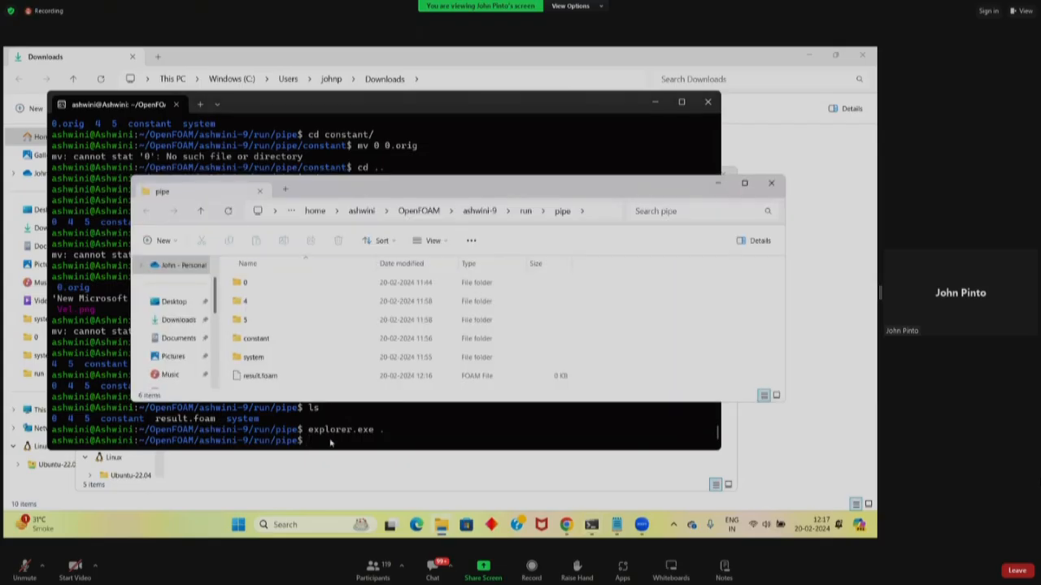
{"action": "left_click", "coordinate": [746, 184]}
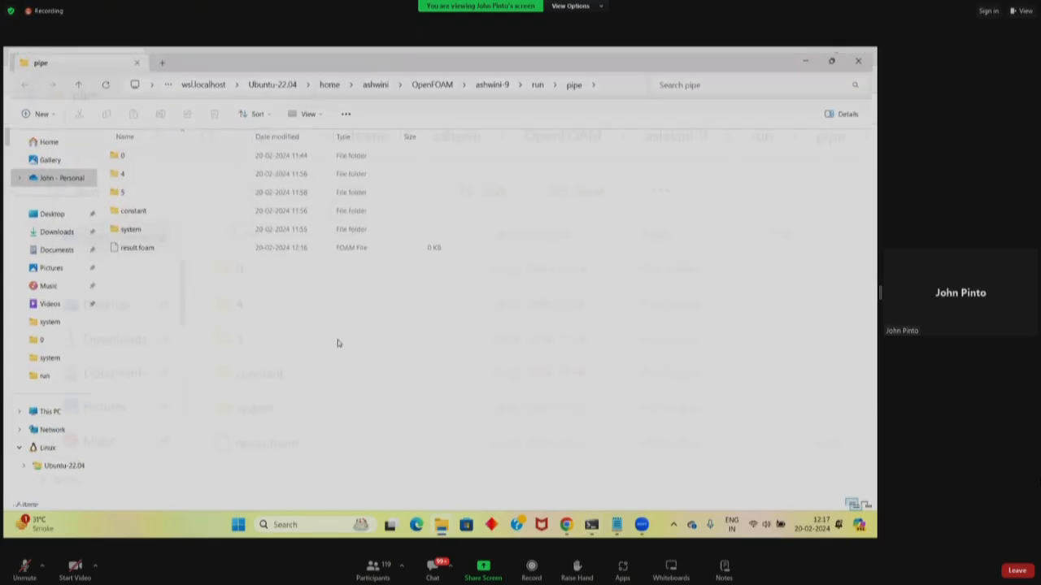
- Bring up the choice of apps for opening the result.foam file
{"action": "left_click", "coordinate": [147, 246]}
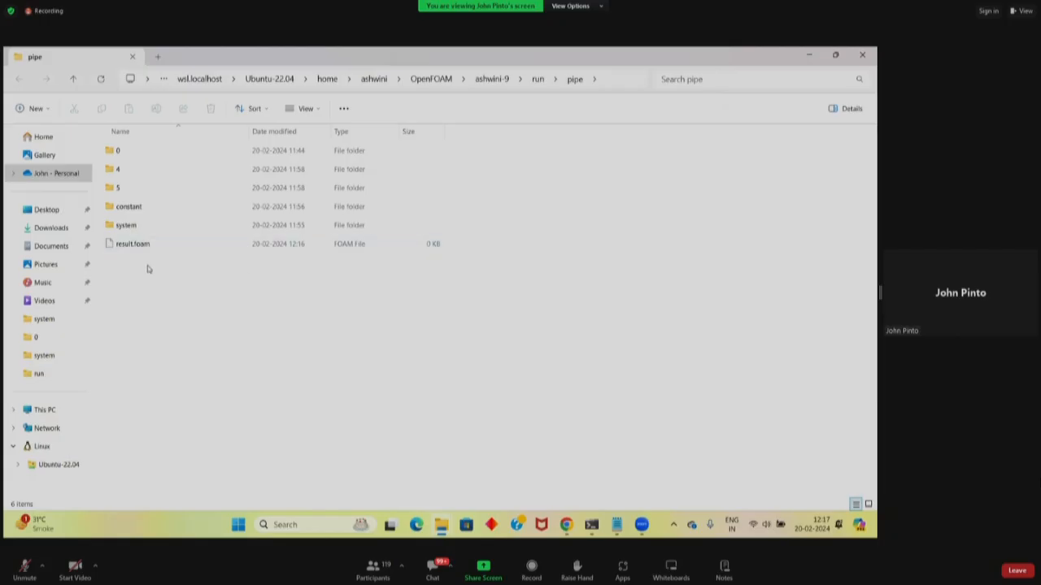
{"action": "right_click", "coordinate": [144, 245]}
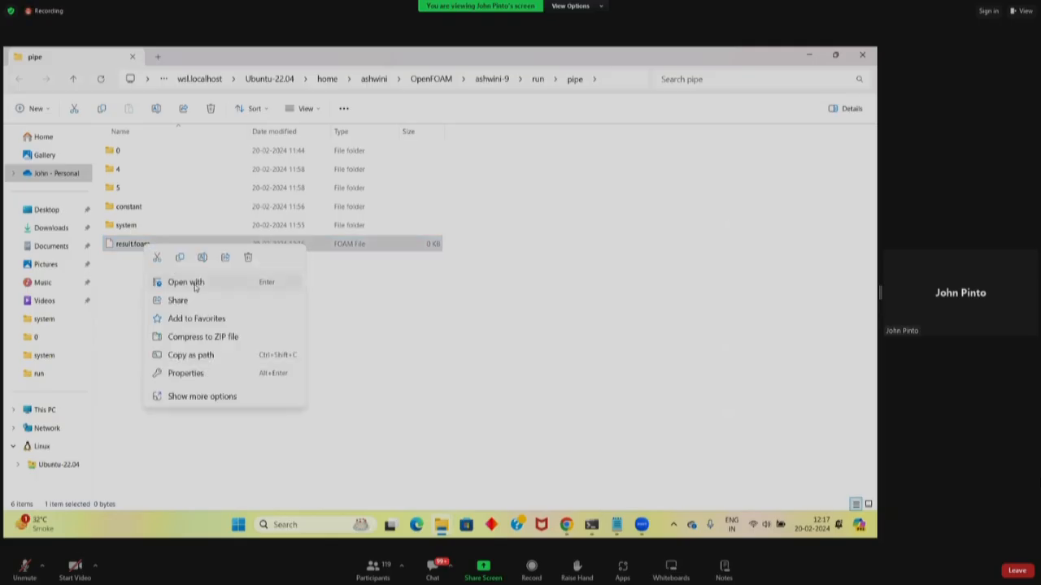
{"action": "left_click", "coordinate": [195, 285]}
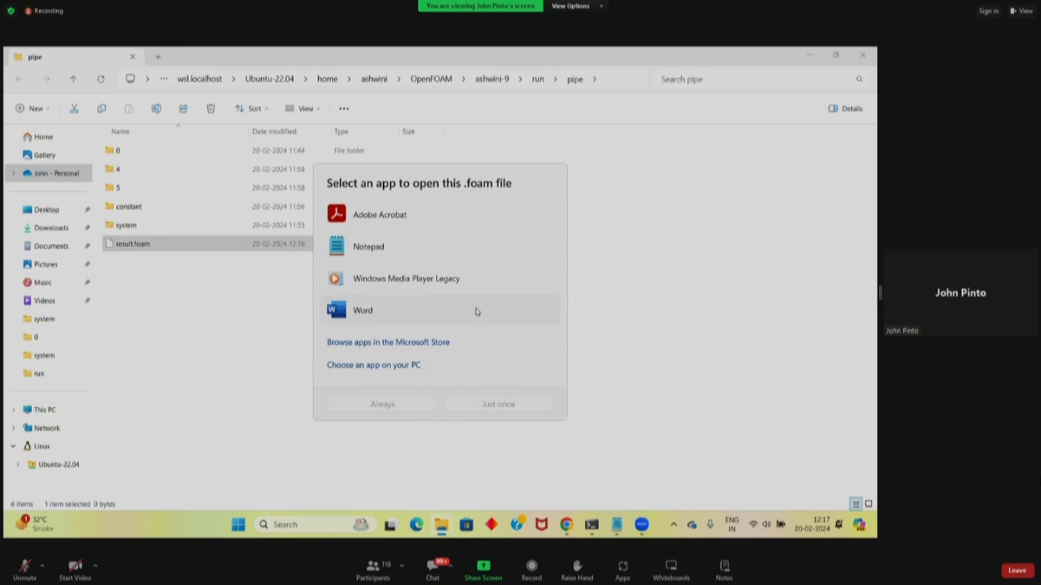
{"action": "left_click", "coordinate": [232, 318]}
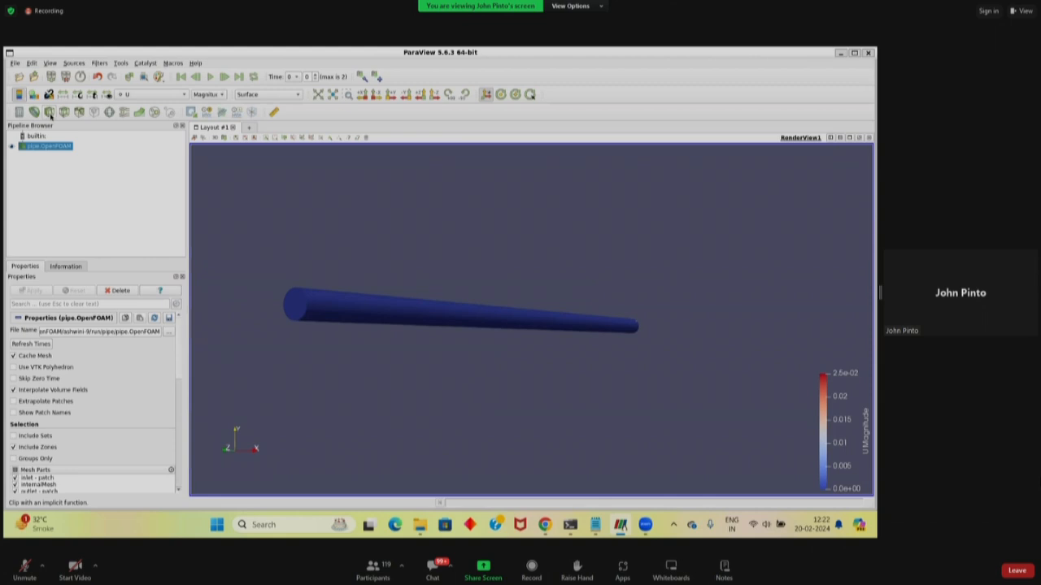
- In ParaView, slice pipe.OpenFOAM with a plane normal to Z and hide the slice plane's outline
{"action": "left_click", "coordinate": [64, 113]}
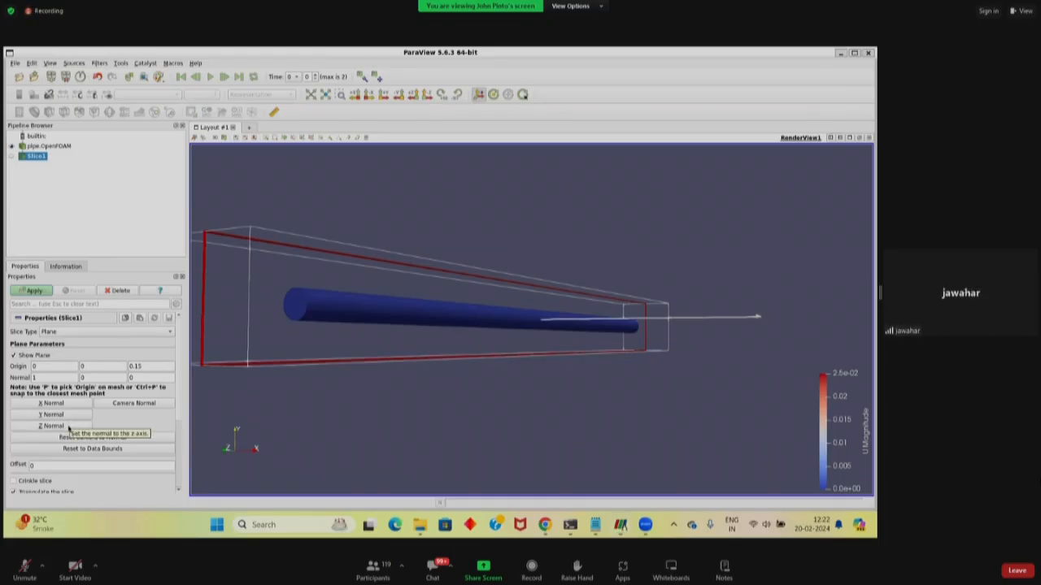
{"action": "left_click", "coordinate": [68, 425]}
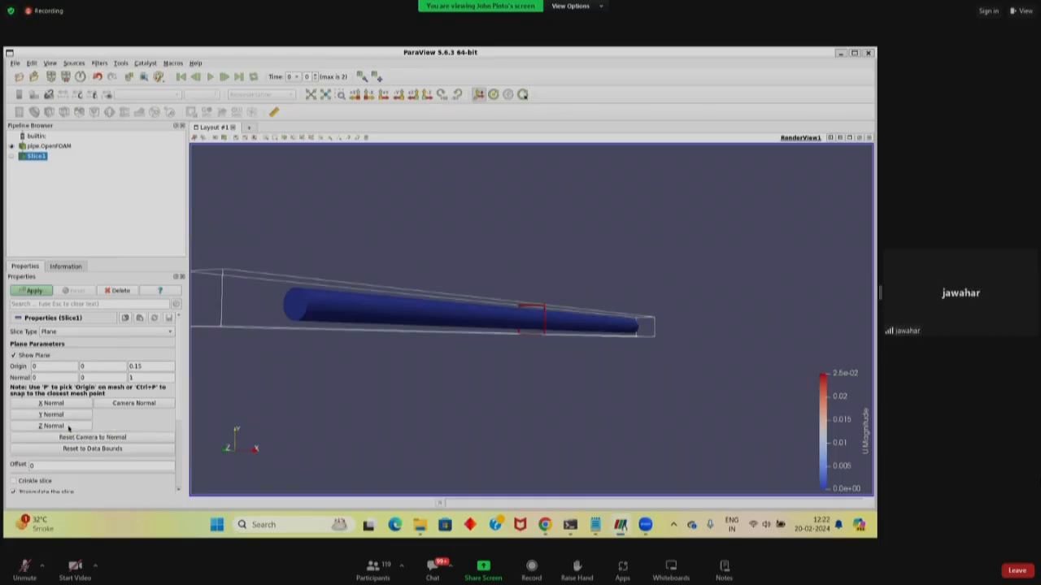
{"action": "left_click", "coordinate": [33, 291]}
{"action": "mouse_move", "coordinate": [395, 383]}
{"action": "left_mouse_down"}
{"action": "mouse_move", "coordinate": [451, 387]}
{"action": "mouse_move", "coordinate": [400, 374]}
{"action": "left_mouse_up"}
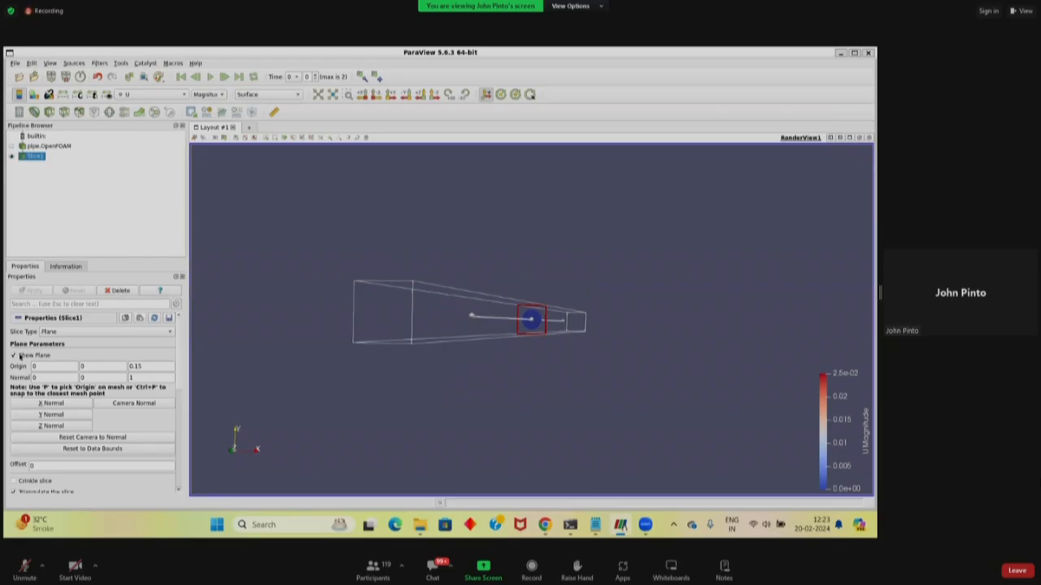
{"action": "left_click", "coordinate": [13, 355]}
{"action": "scroll", "coordinate": [428, 355], "scroll_direction": "up", "scroll_amount": 3}
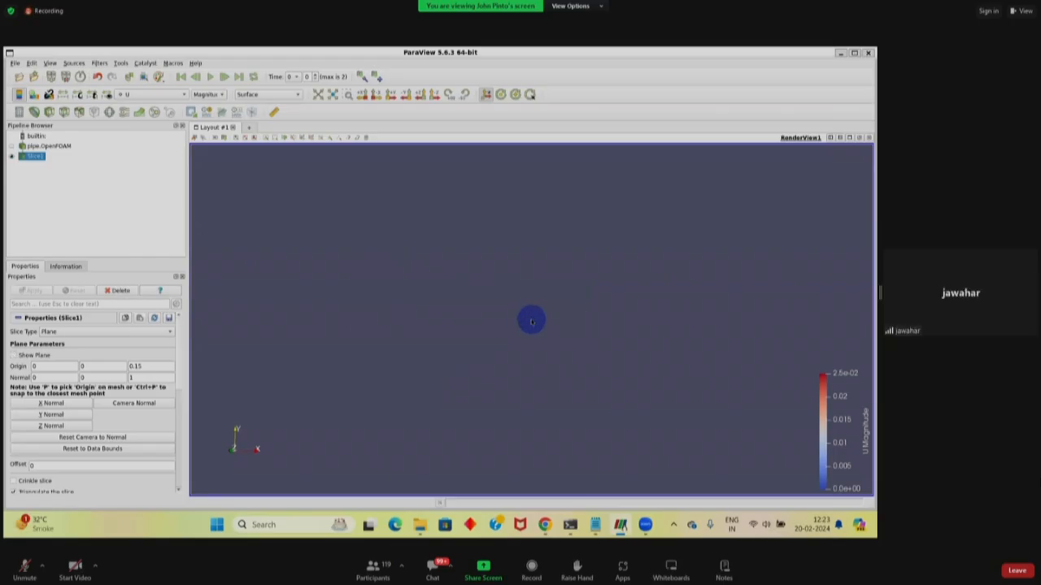
- Keep the slice's Surface representation and show its velocity field at the last time step
{"action": "left_click", "coordinate": [244, 95]}
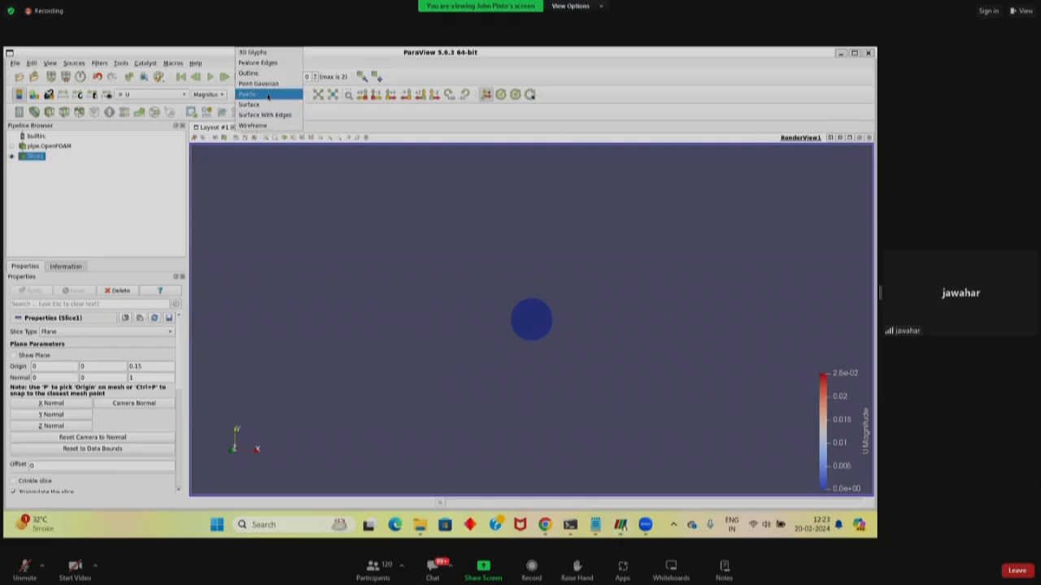
{"action": "left_click", "coordinate": [324, 114]}
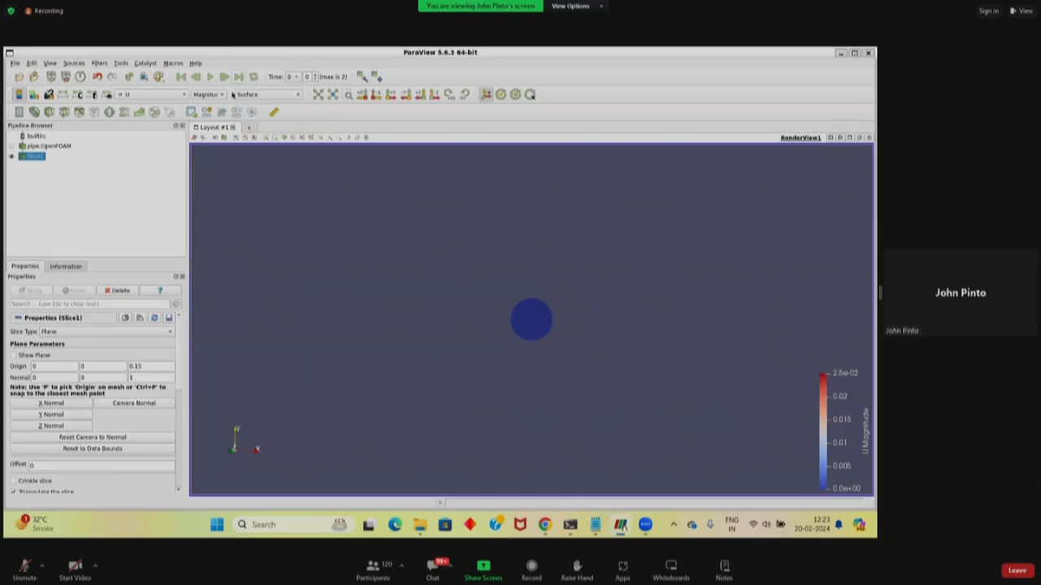
{"action": "left_click", "coordinate": [239, 77]}
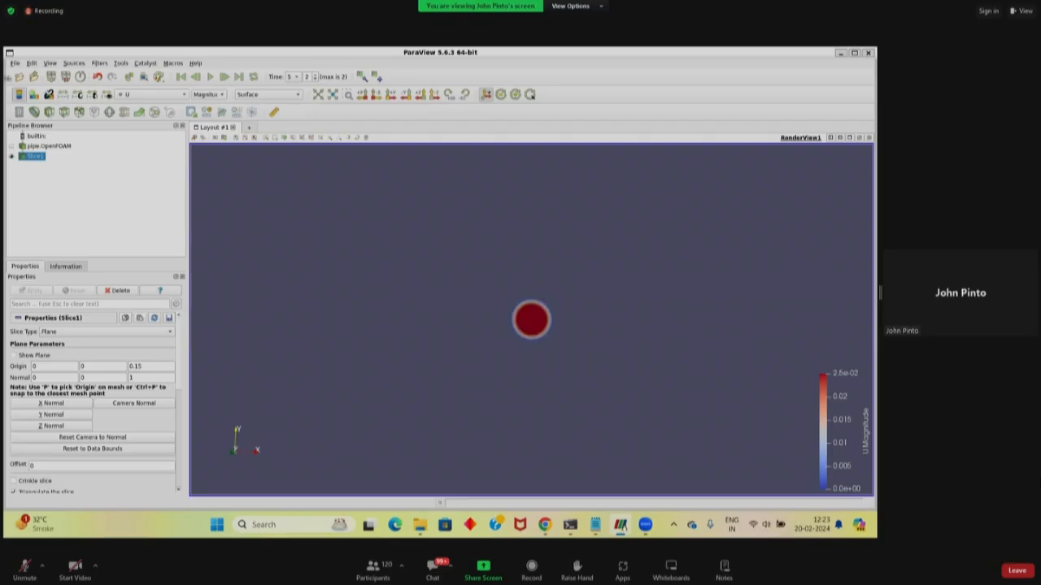
- Start saving a screenshot of the slice view as a PNG image and browse to the pipe folder's parent directory
{"action": "left_click", "coordinate": [15, 63]}
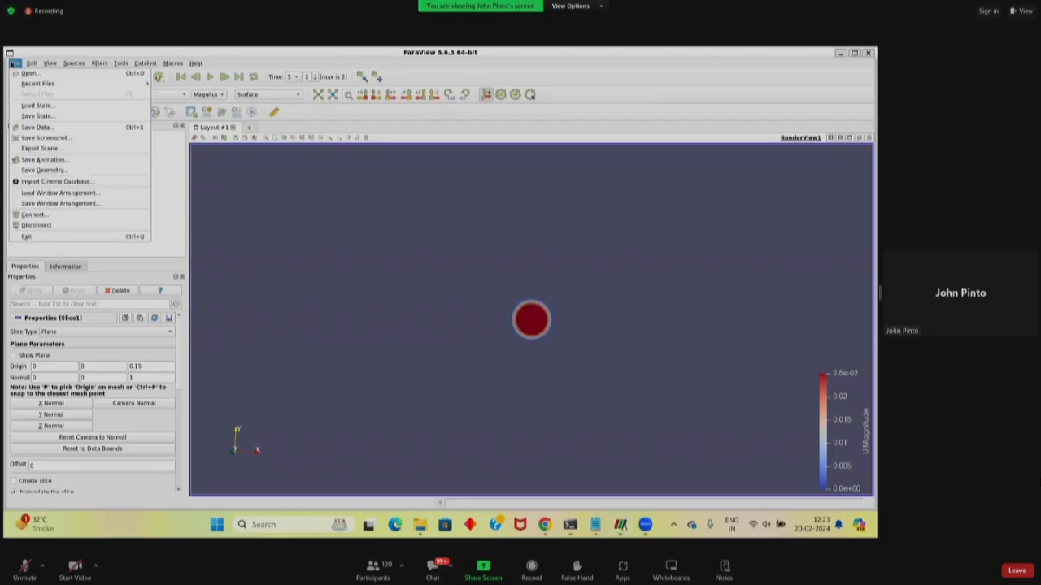
{"action": "left_click", "coordinate": [45, 138]}
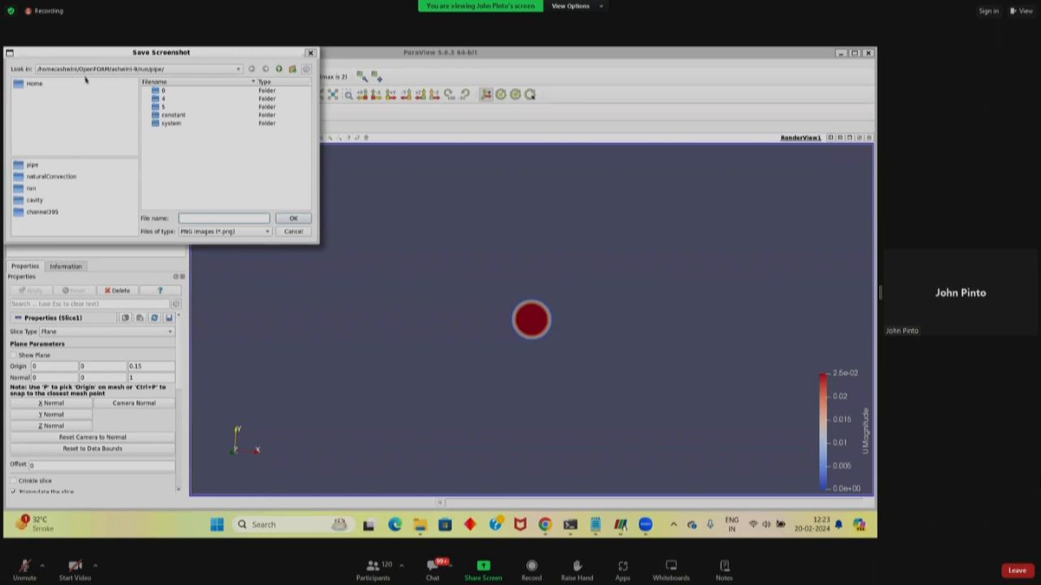
{"action": "left_click_drag", "start_coordinate": [76, 55], "coordinate": [120, 150]}
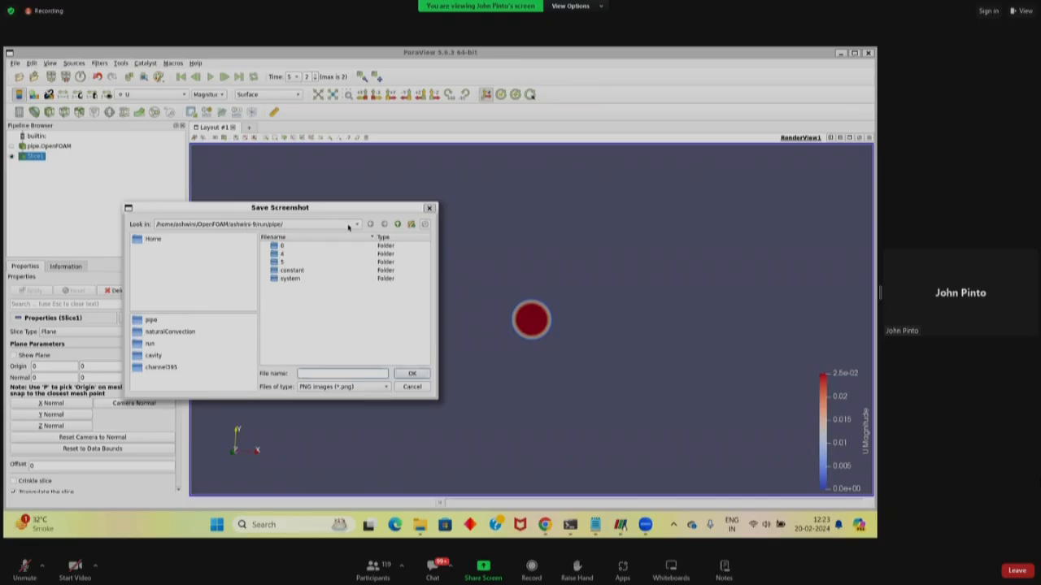
{"action": "left_click", "coordinate": [397, 224]}
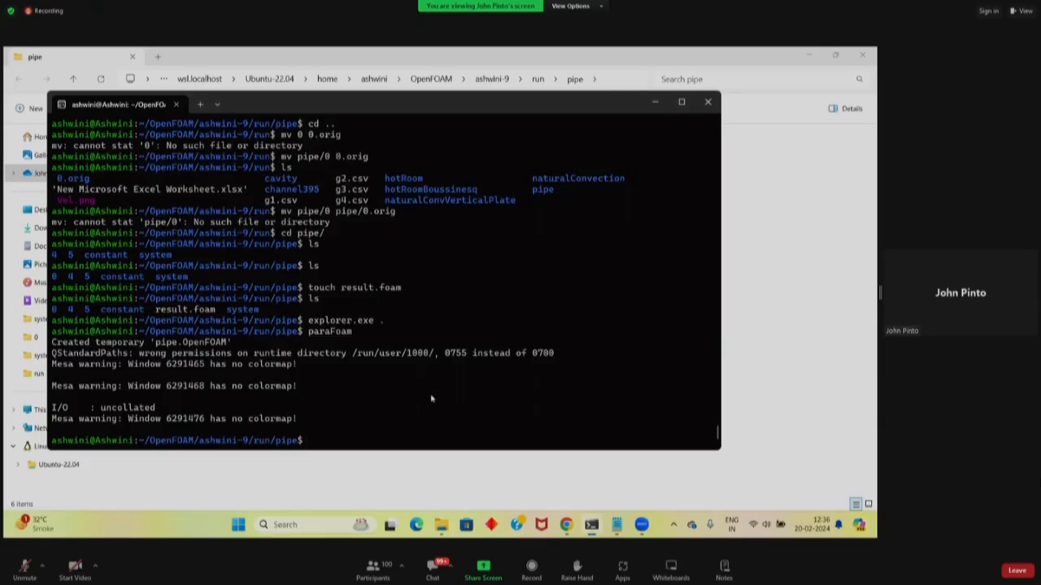
- Launch paraFoam from the pipe case directory in the terminal and load the case with its default settings
{"action": "type", "text": "paraFoam"}
{"action": "key", "text": "Return"}
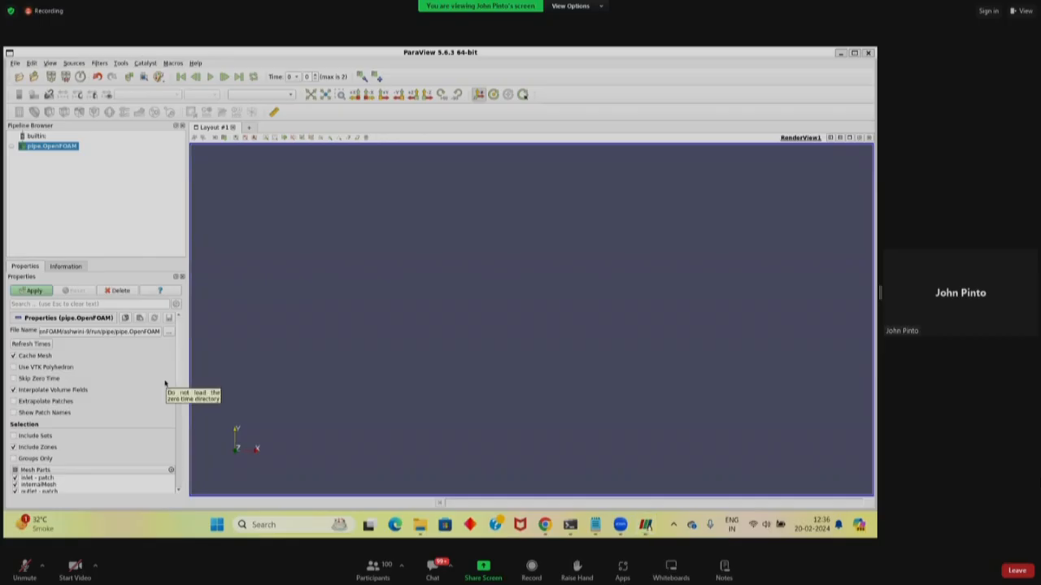
{"action": "left_click", "coordinate": [36, 292]}
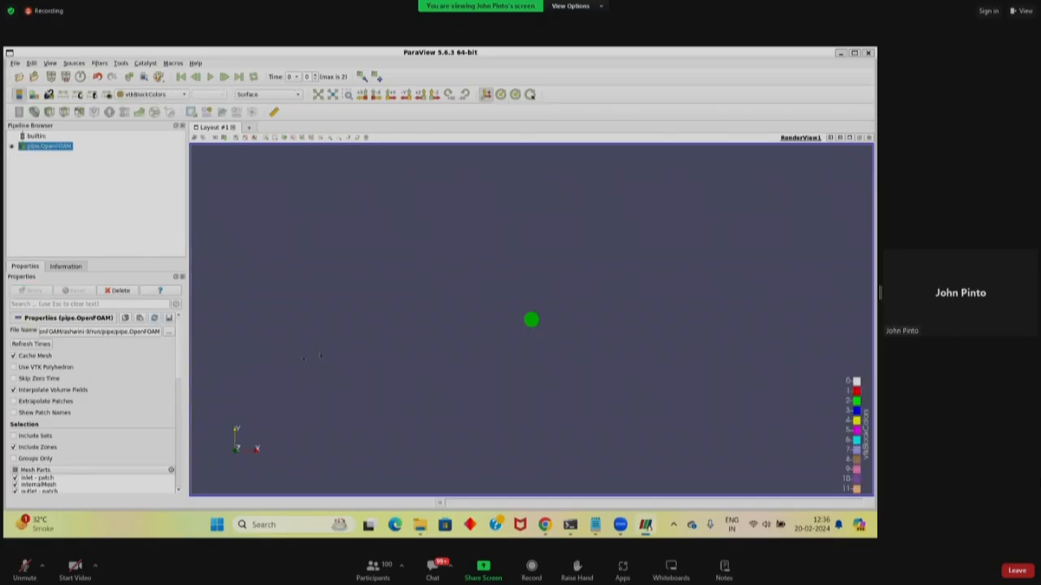
- Exclude the inlet, outlet and wall parts from pipe.OpenFOAM so that only internalMesh is loaded
{"action": "left_click_drag", "start_coordinate": [405, 334], "coordinate": [405, 345]}
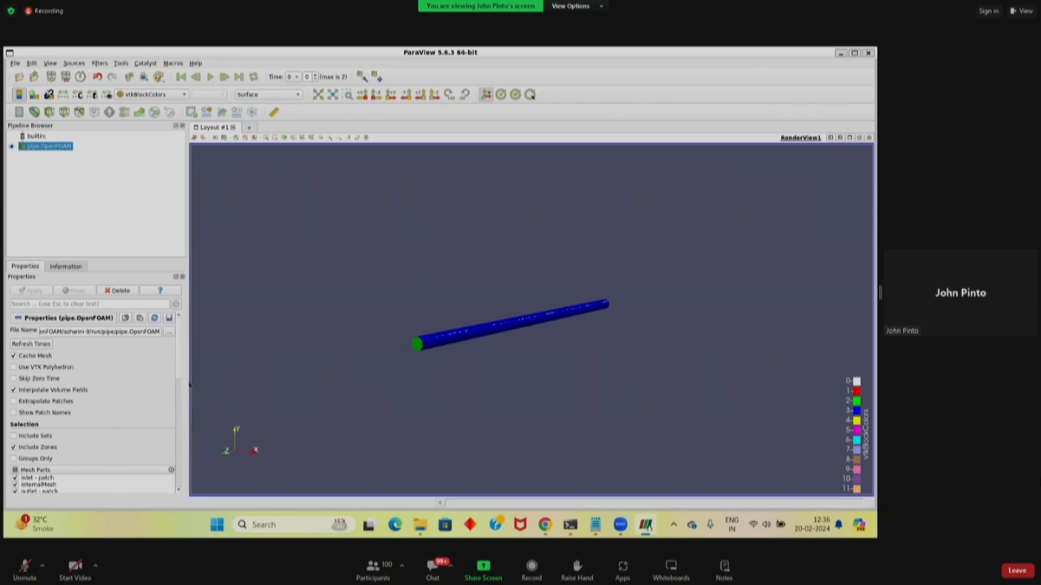
{"action": "scroll", "coordinate": [183, 372], "scroll_direction": "down", "scroll_amount": 3}
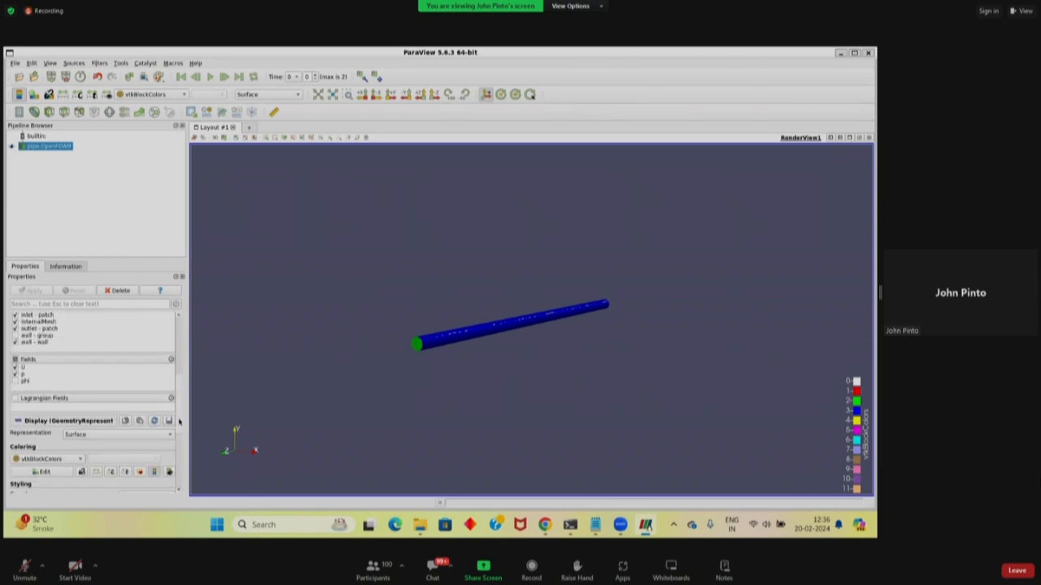
{"action": "left_click_drag", "start_coordinate": [474, 345], "coordinate": [428, 346]}
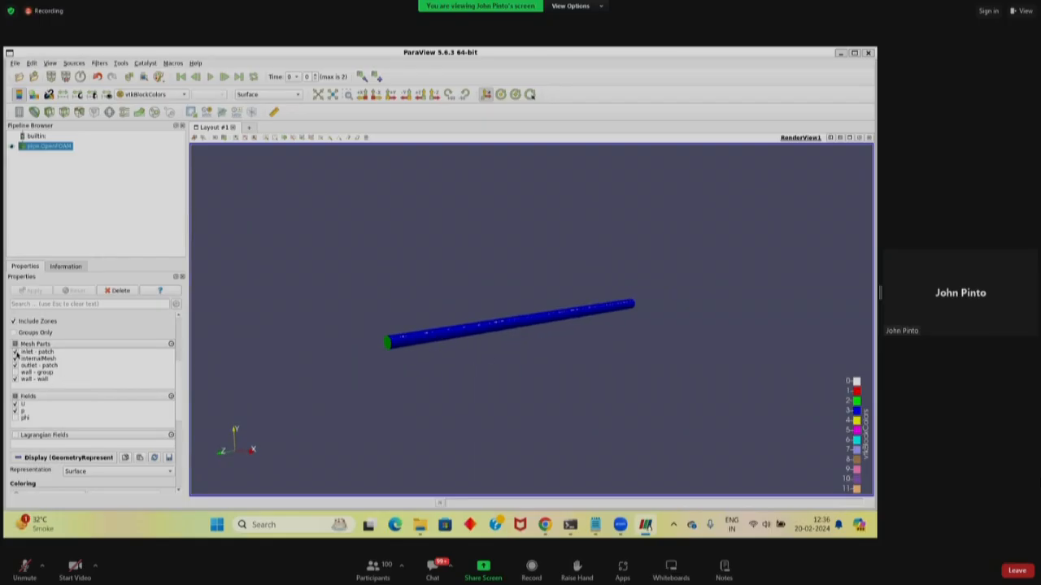
{"action": "left_click", "coordinate": [16, 352]}
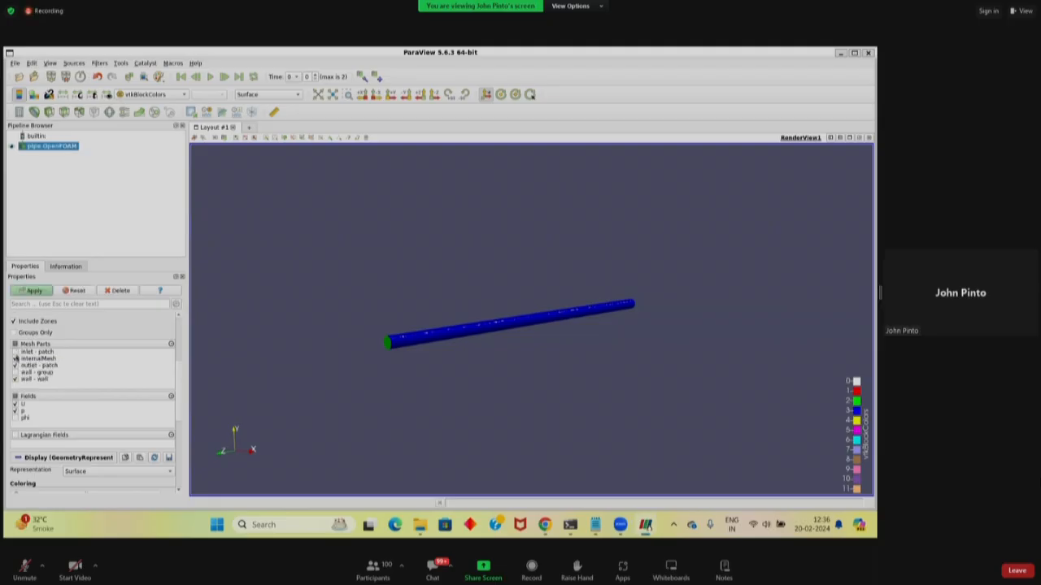
{"action": "left_click", "coordinate": [16, 365]}
{"action": "left_click", "coordinate": [16, 372]}
{"action": "left_click", "coordinate": [16, 379]}
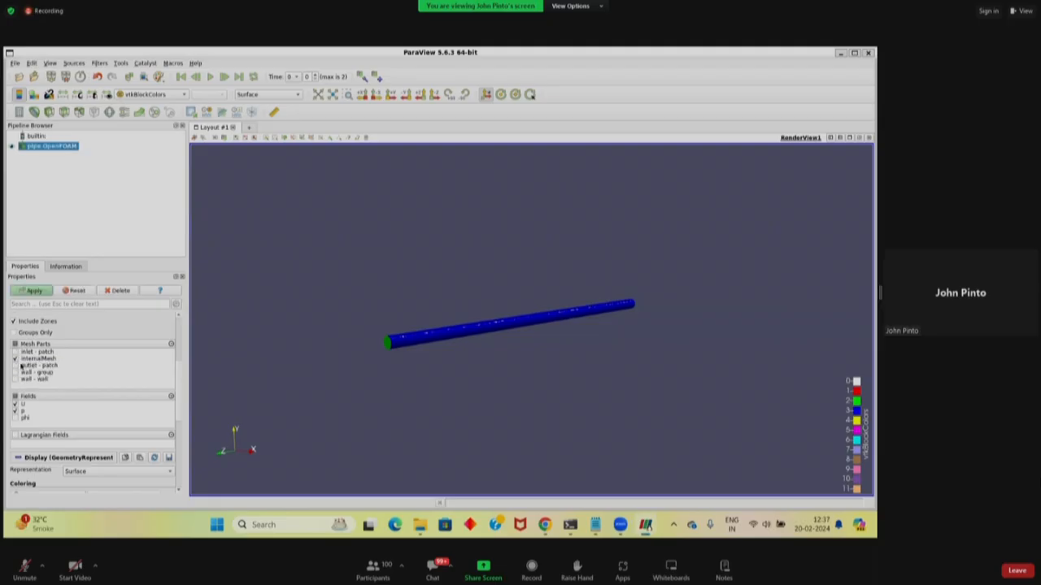
{"action": "left_click", "coordinate": [34, 291]}
- Keep internalMesh selected and colour the pipe by the point-based velocity field U
{"action": "left_click_drag", "start_coordinate": [299, 387], "coordinate": [283, 381]}
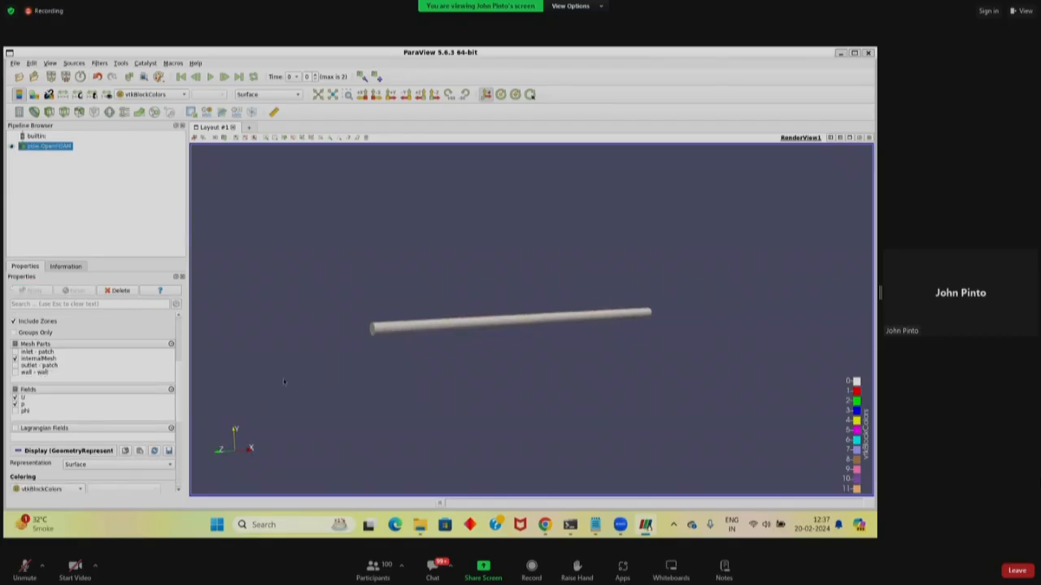
{"action": "left_click_drag", "start_coordinate": [284, 327], "coordinate": [283, 355]}
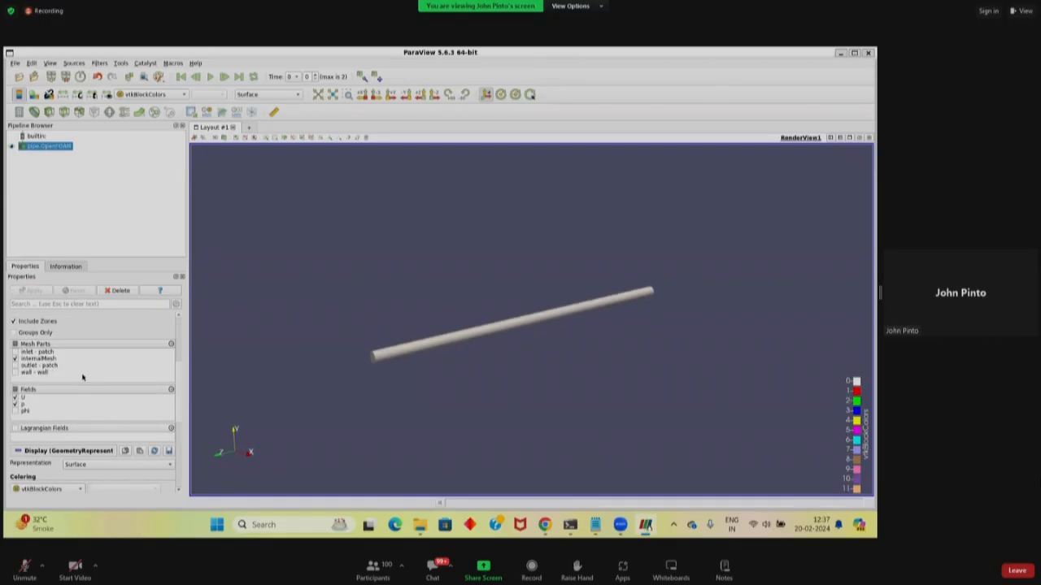
{"action": "left_click_drag", "start_coordinate": [180, 365], "coordinate": [179, 321]}
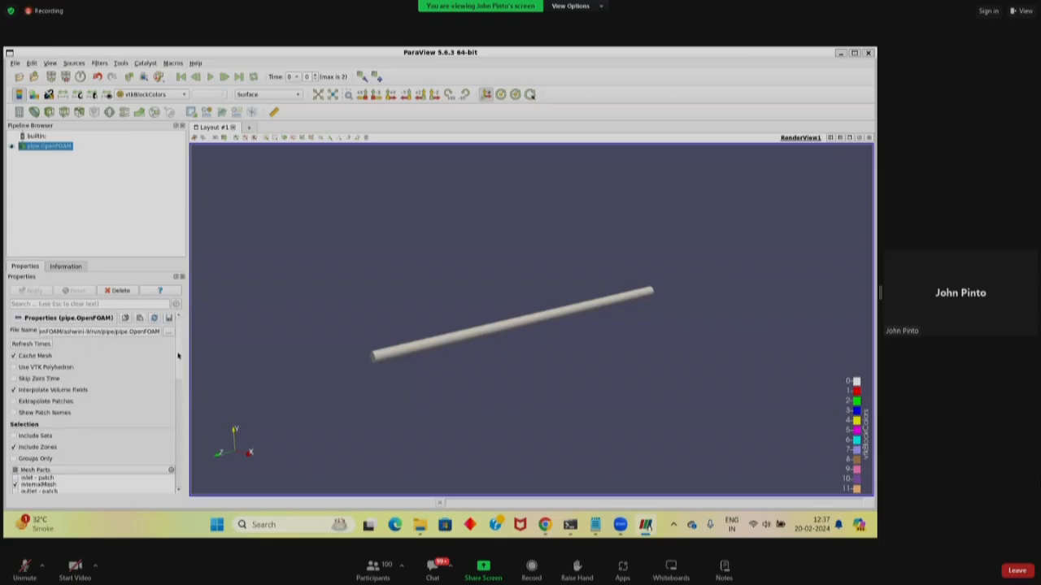
{"action": "scroll", "coordinate": [179, 379], "scroll_direction": "down", "scroll_amount": 3}
{"action": "scroll", "coordinate": [179, 382], "scroll_direction": "down", "scroll_amount": 2}
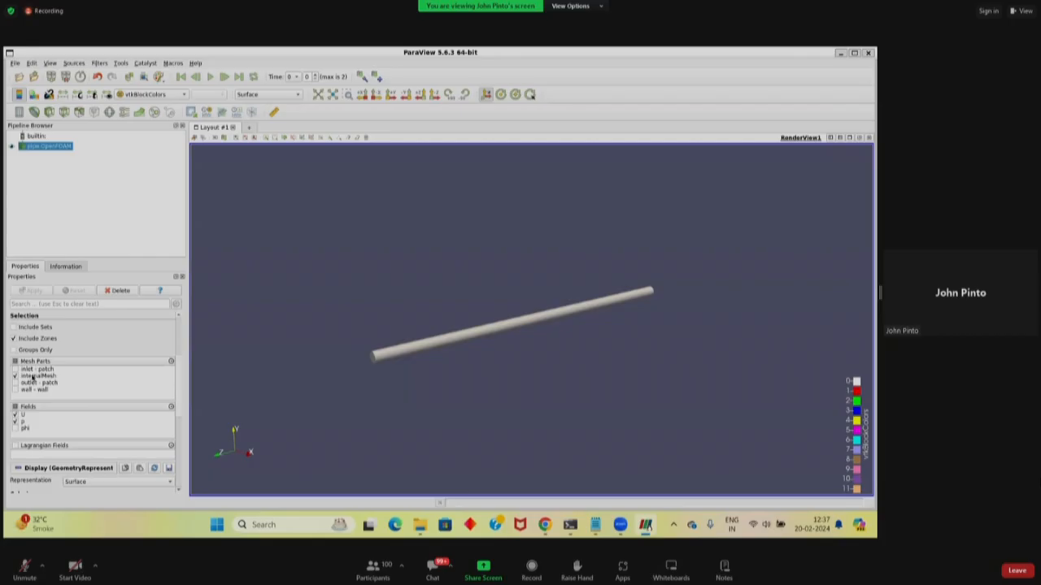
{"action": "left_click", "coordinate": [15, 364]}
{"action": "left_click", "coordinate": [15, 376]}
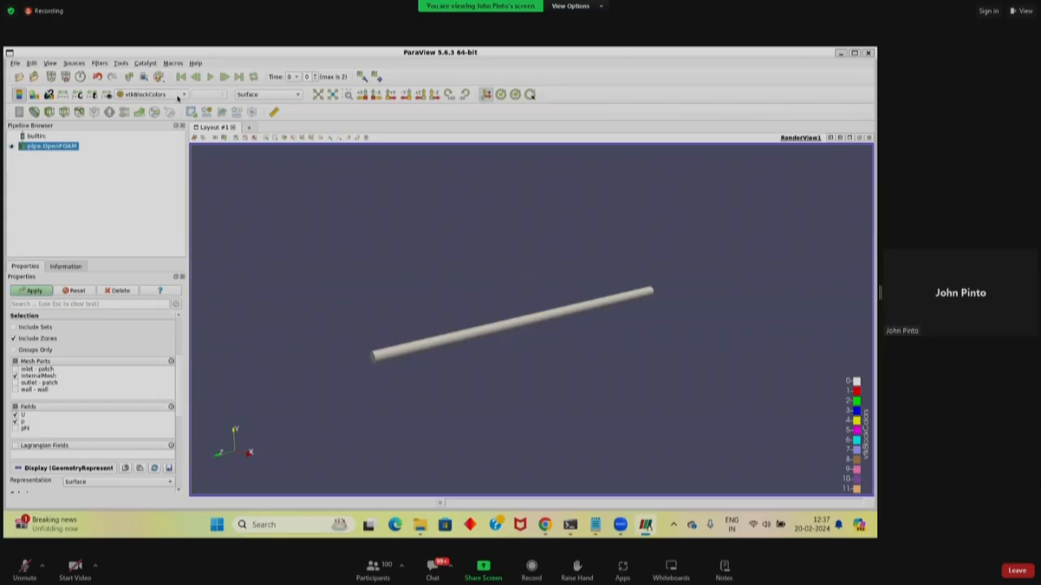
{"action": "left_click", "coordinate": [178, 96]}
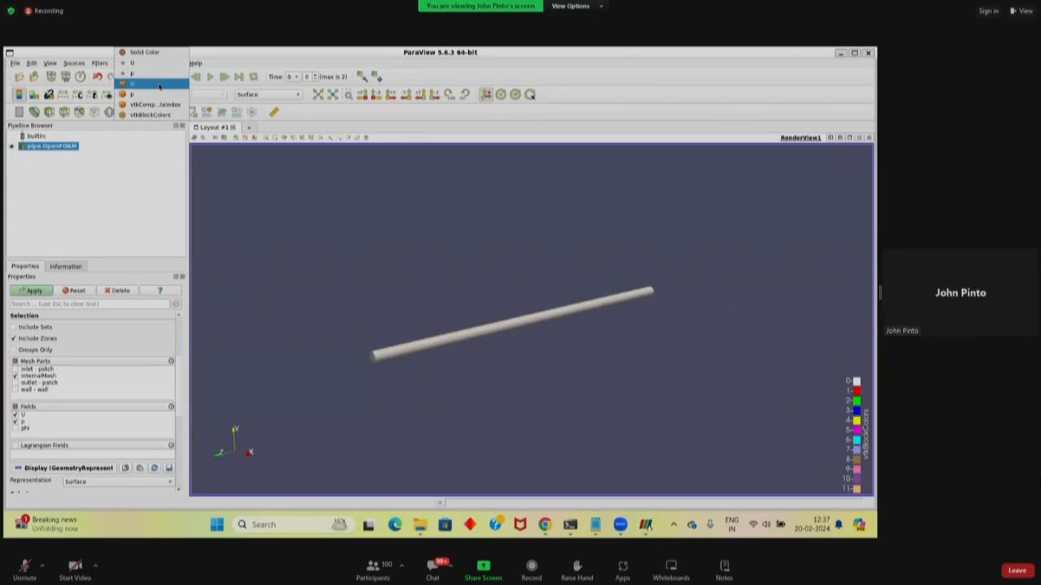
{"action": "left_click", "coordinate": [156, 63]}
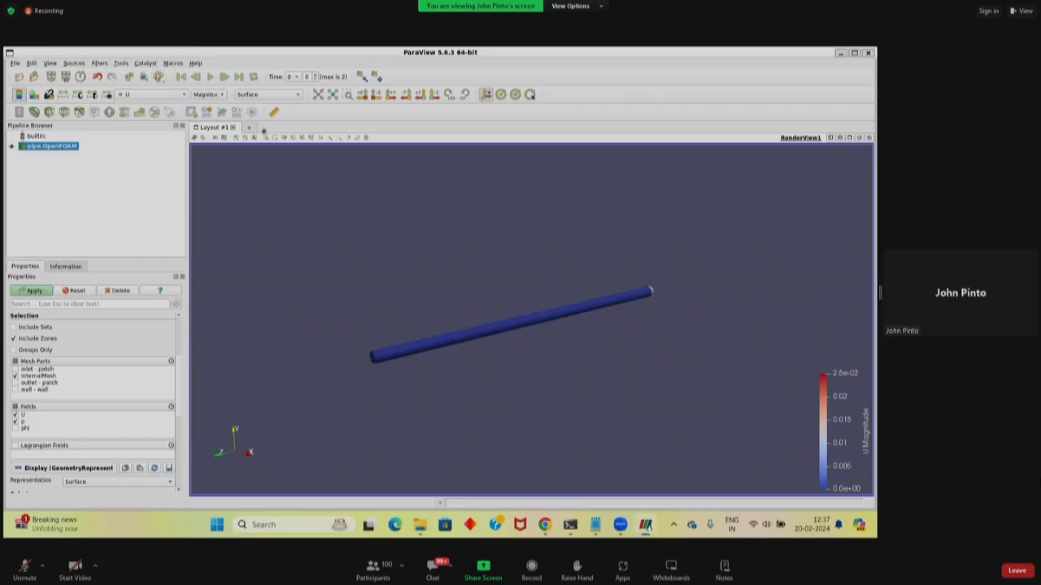
- View the pipe along both Z directions, show its velocity at the last time step and apply the pending reader settings
{"action": "left_click_drag", "start_coordinate": [358, 213], "coordinate": [462, 314]}
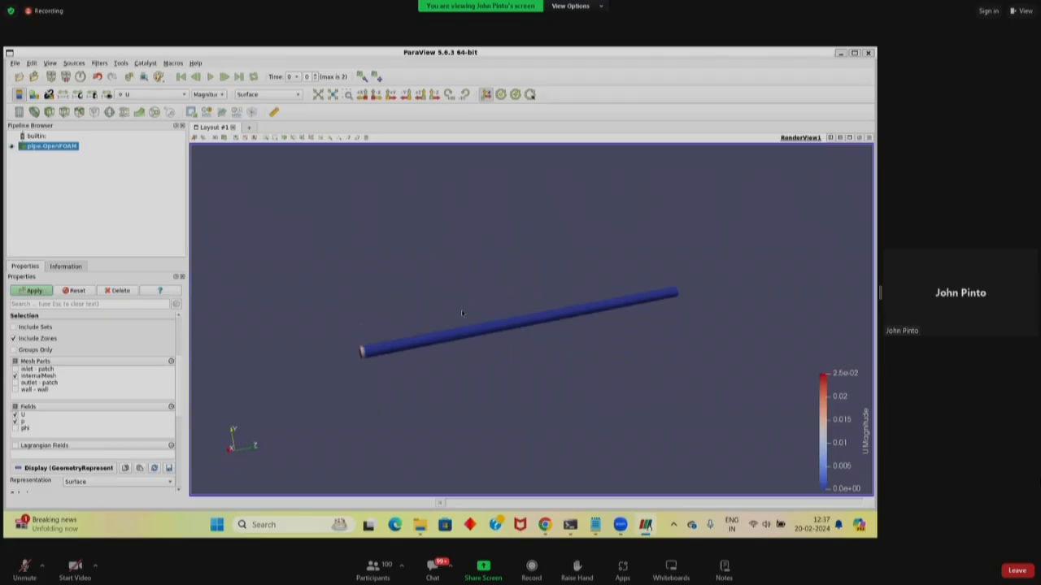
{"action": "left_click", "coordinate": [419, 96]}
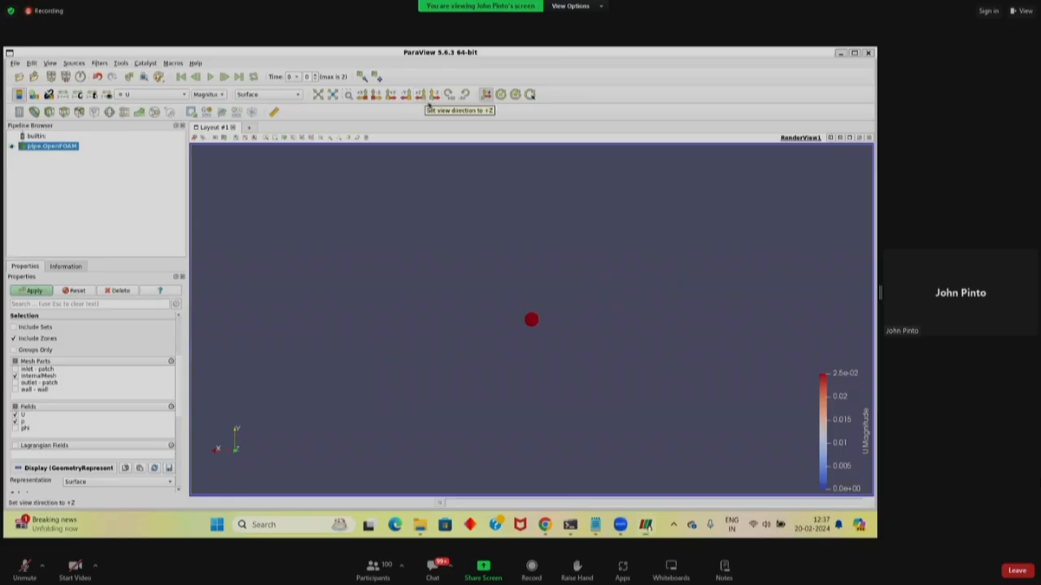
{"action": "left_click", "coordinate": [433, 95]}
{"action": "left_click_drag", "start_coordinate": [454, 174], "coordinate": [533, 271]}
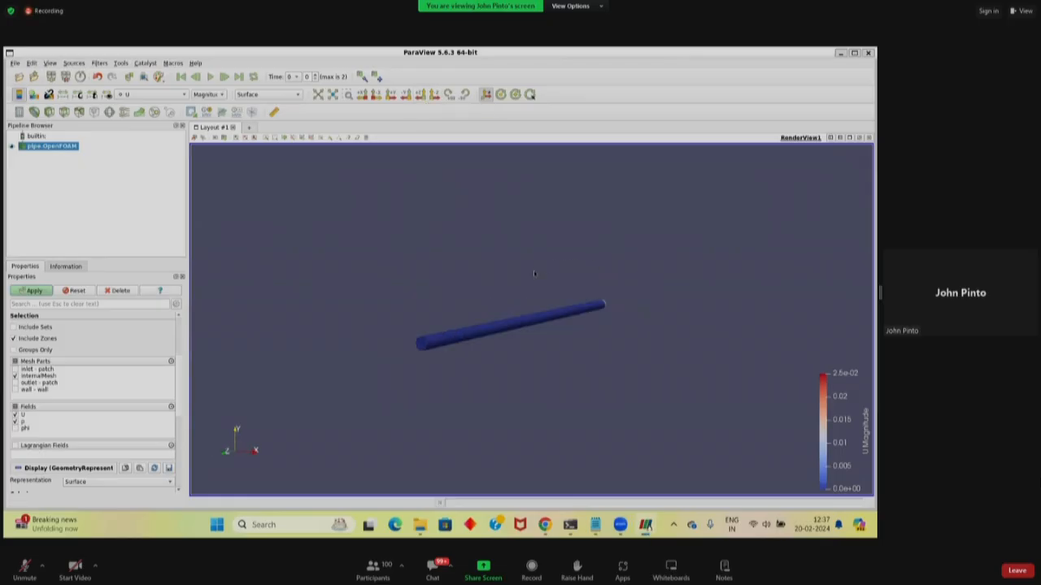
{"action": "left_click", "coordinate": [422, 97]}
{"action": "mouse_move", "coordinate": [408, 254]}
{"action": "left_mouse_down"}
{"action": "mouse_move", "coordinate": [496, 260]}
{"action": "mouse_move", "coordinate": [443, 281]}
{"action": "mouse_move", "coordinate": [399, 261]}
{"action": "left_mouse_up"}
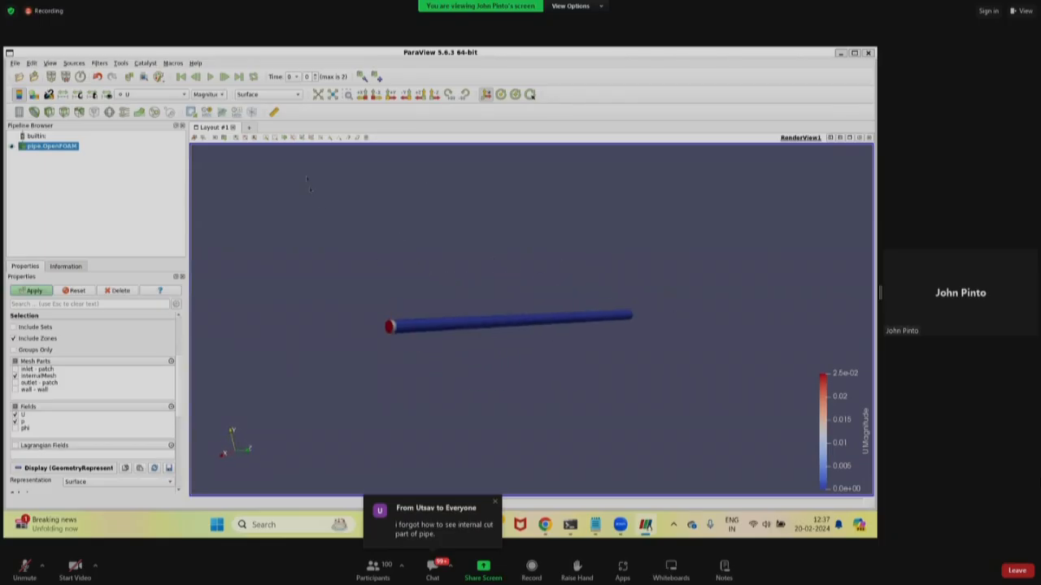
{"action": "left_click", "coordinate": [239, 77]}
{"action": "left_click_drag", "start_coordinate": [489, 241], "coordinate": [444, 252]}
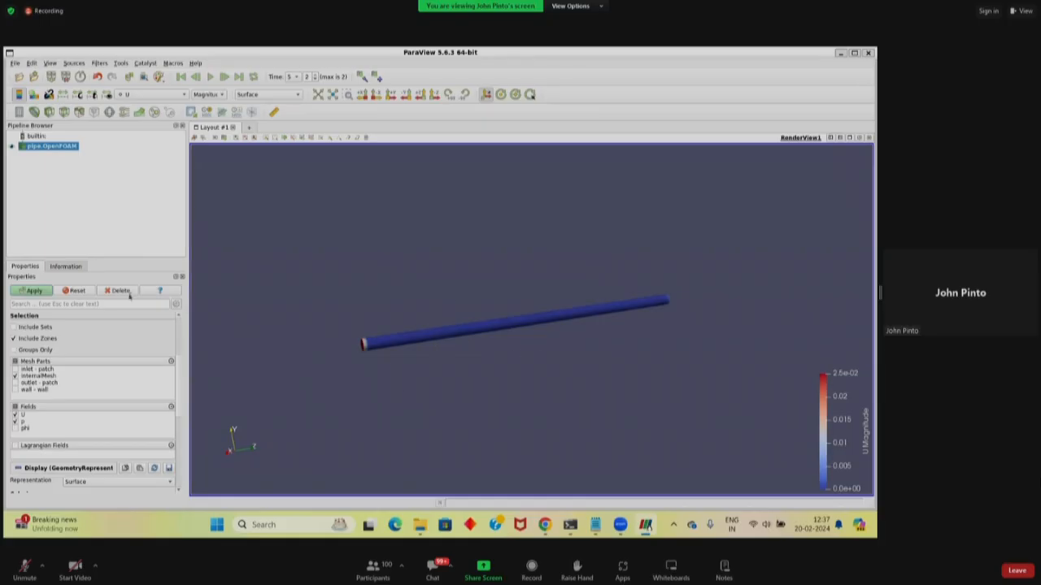
{"action": "left_click", "coordinate": [38, 293]}
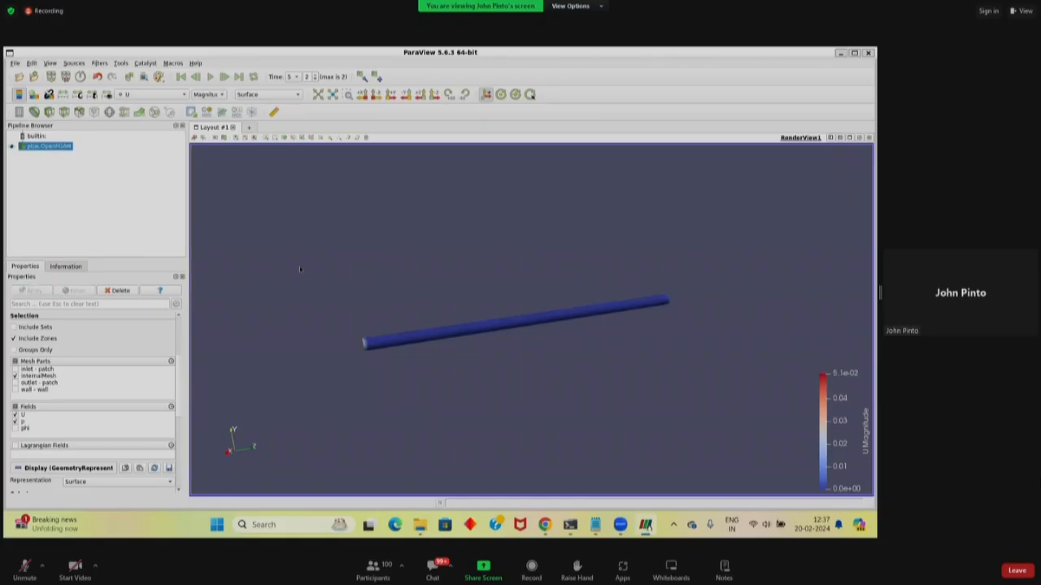
- Clip pipe.OpenFOAM lengthwise with a plane normal to Y through the default origin, keeping Invert enabled
{"action": "scroll", "coordinate": [280, 228], "scroll_direction": "up", "scroll_amount": 4}
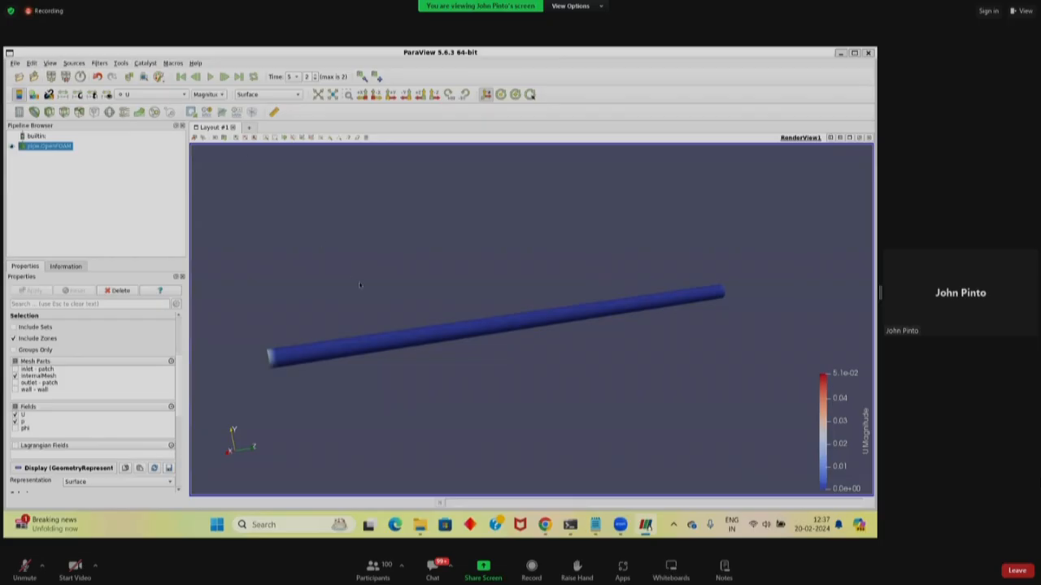
{"action": "left_click_drag", "start_coordinate": [360, 284], "coordinate": [380, 283]}
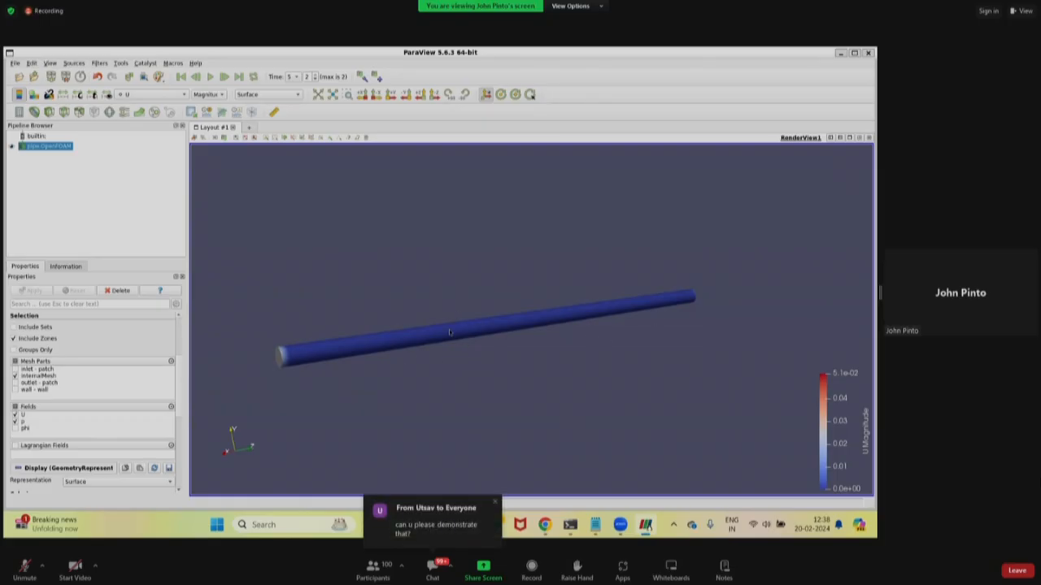
{"action": "left_click", "coordinate": [48, 112]}
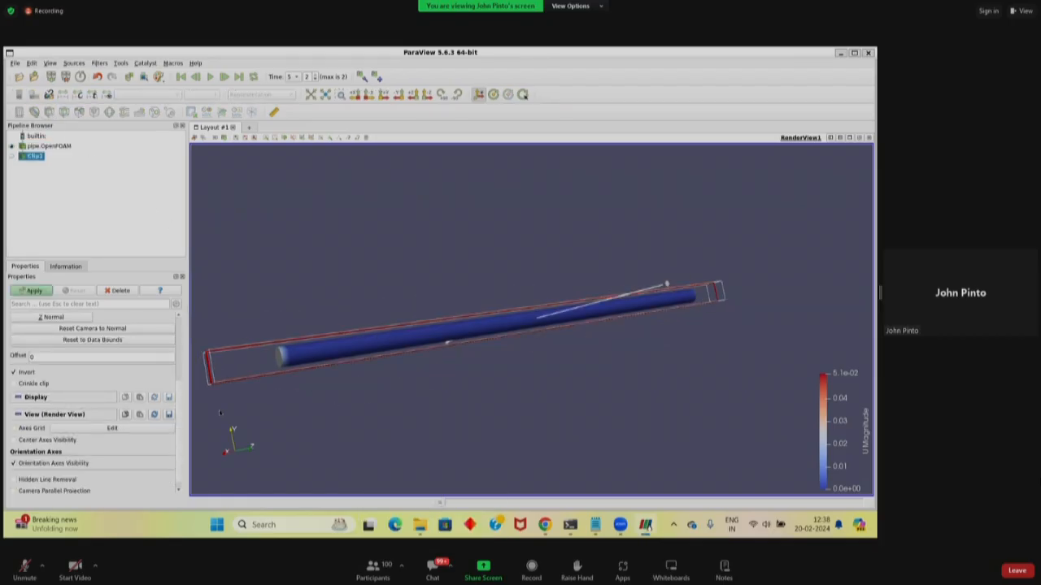
{"action": "left_click_drag", "start_coordinate": [415, 392], "coordinate": [534, 406]}
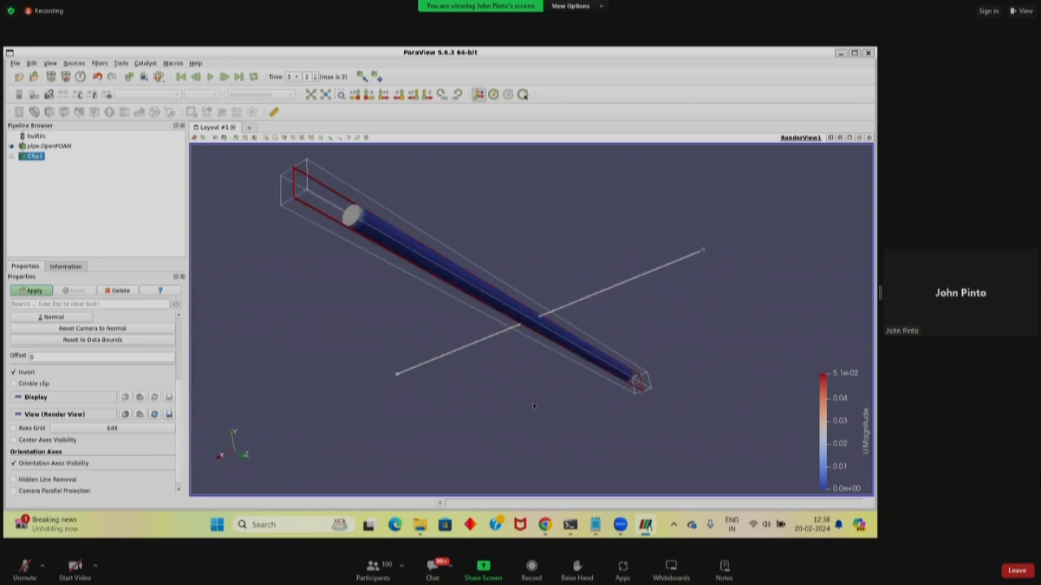
{"action": "scroll", "coordinate": [178, 386], "scroll_direction": "up", "scroll_amount": 1}
{"action": "scroll", "coordinate": [178, 386], "scroll_direction": "up", "scroll_amount": 5}
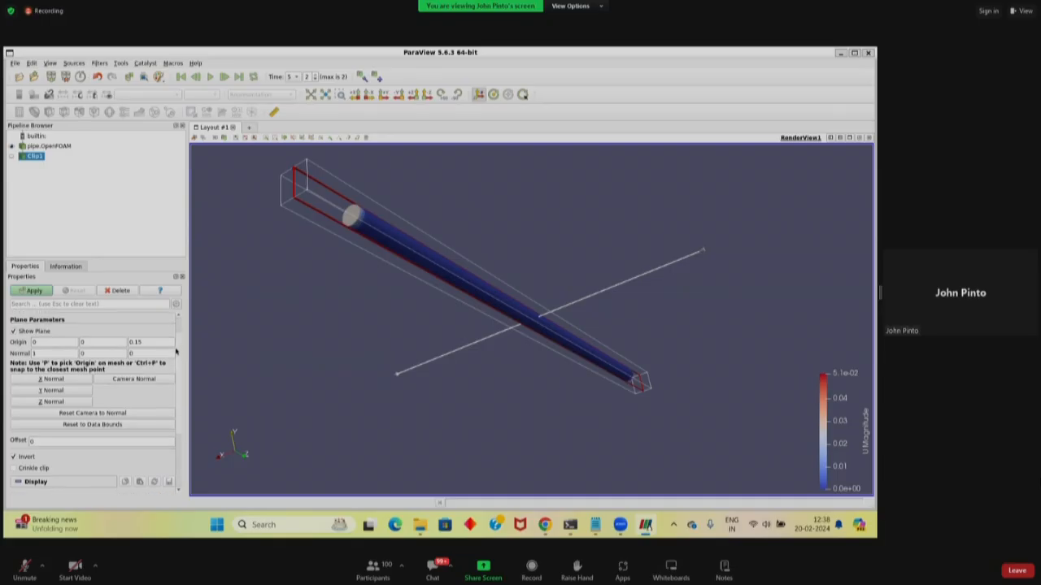
{"action": "left_click", "coordinate": [53, 390]}
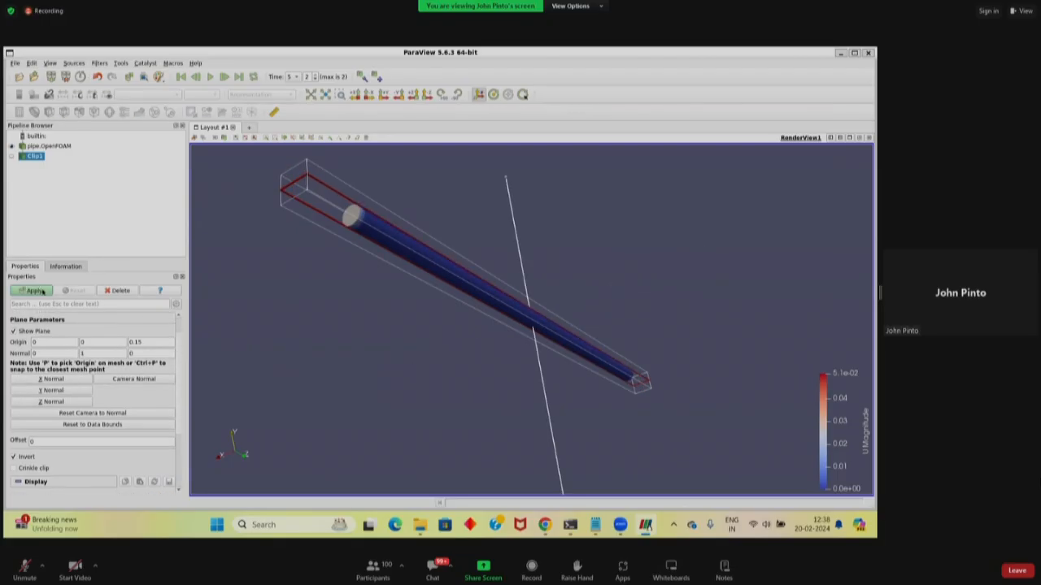
{"action": "left_click", "coordinate": [40, 291]}
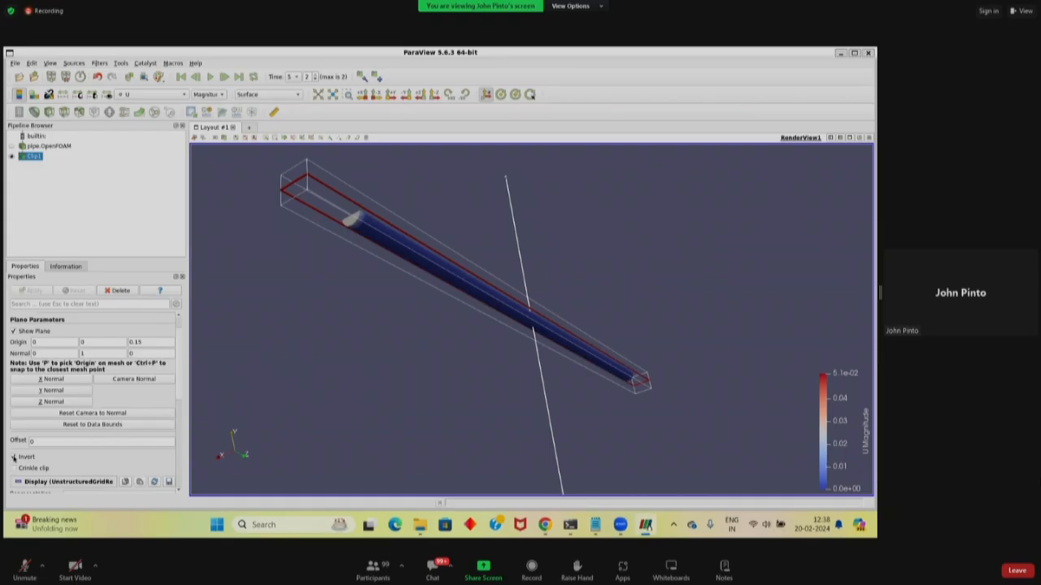
- Apply the clip with Invert disabled to view the opposite half, and restore the Invert option
{"action": "left_click", "coordinate": [13, 457]}
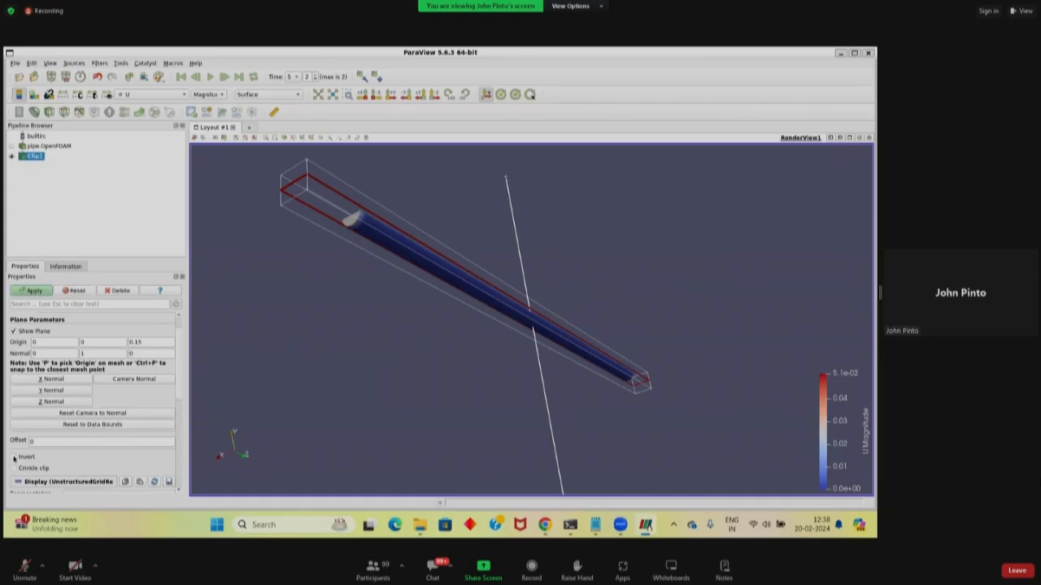
{"action": "left_click", "coordinate": [34, 293]}
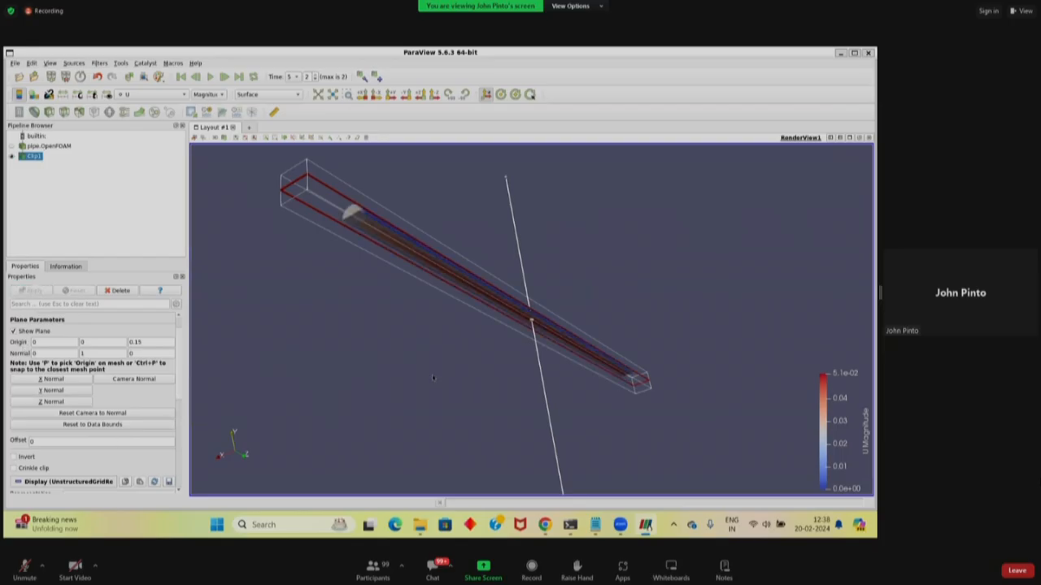
{"action": "left_click", "coordinate": [14, 457]}
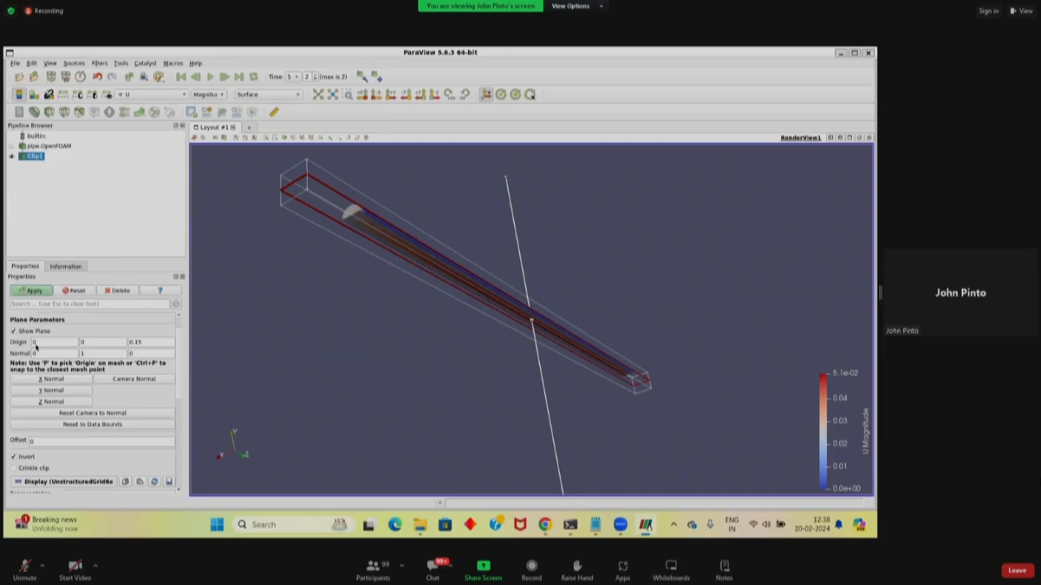
{"action": "left_click", "coordinate": [34, 293]}
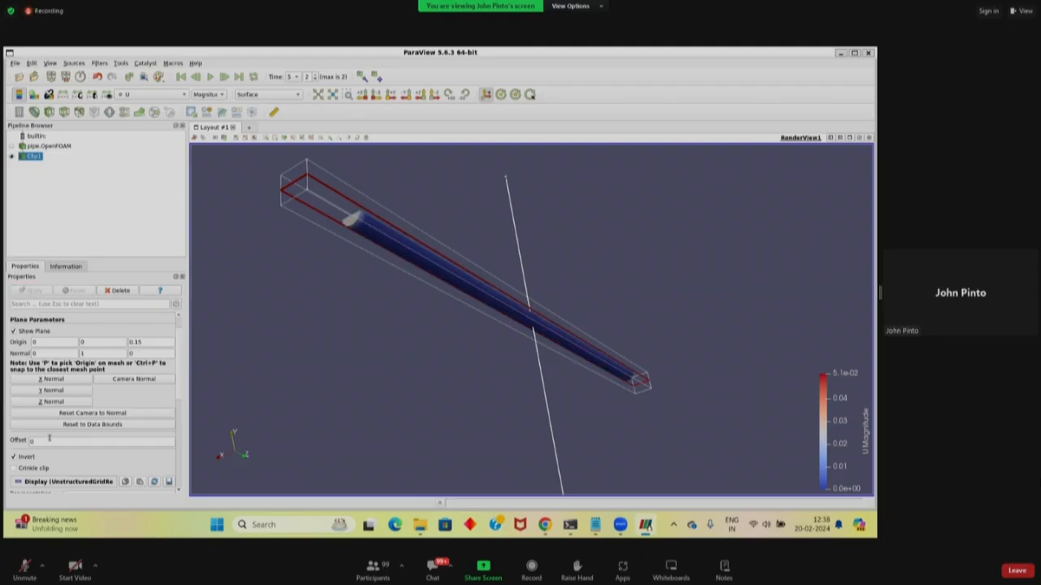
- Disable the clip's Invert option, apply it, and hide the clip plane
{"action": "left_click", "coordinate": [14, 456]}
{"action": "left_click", "coordinate": [35, 291]}
{"action": "left_click_drag", "start_coordinate": [403, 368], "coordinate": [405, 383]}
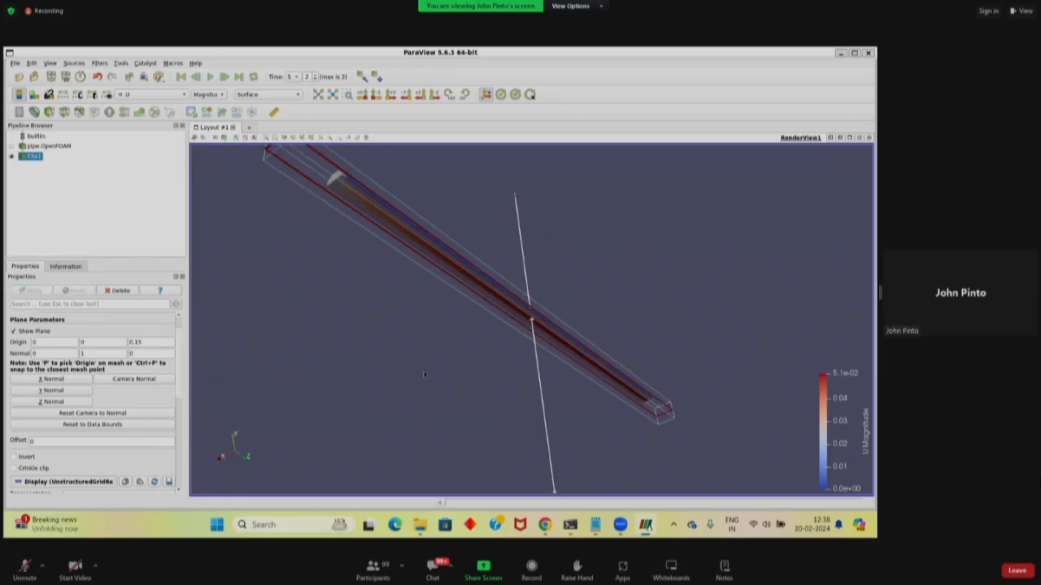
{"action": "left_click", "coordinate": [13, 331]}
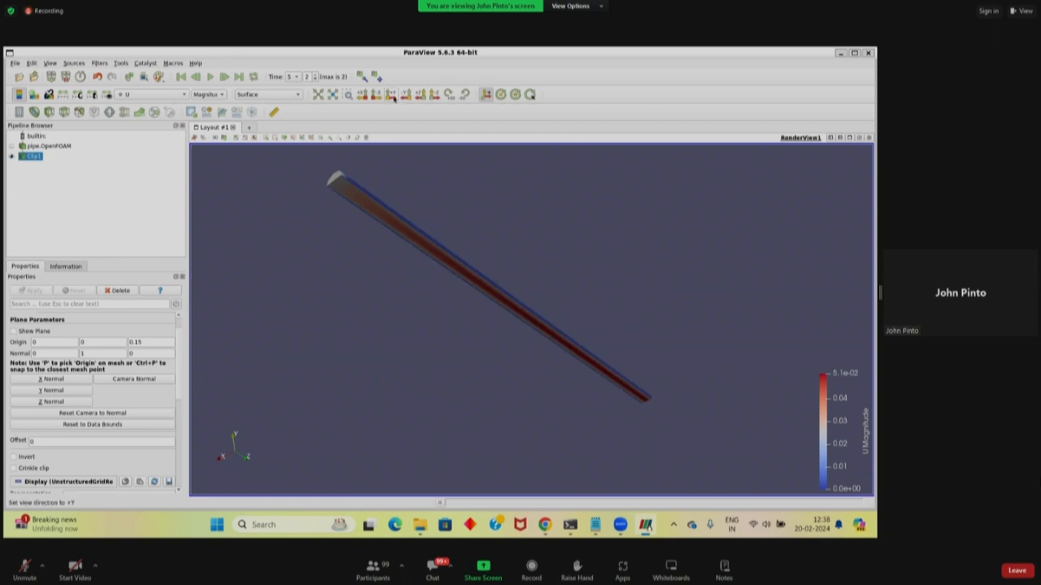
- View the clipped pipe's interior along +Y, rotated 90° clockwise so its length runs horizontally, and enlarge it
{"action": "left_click", "coordinate": [391, 94]}
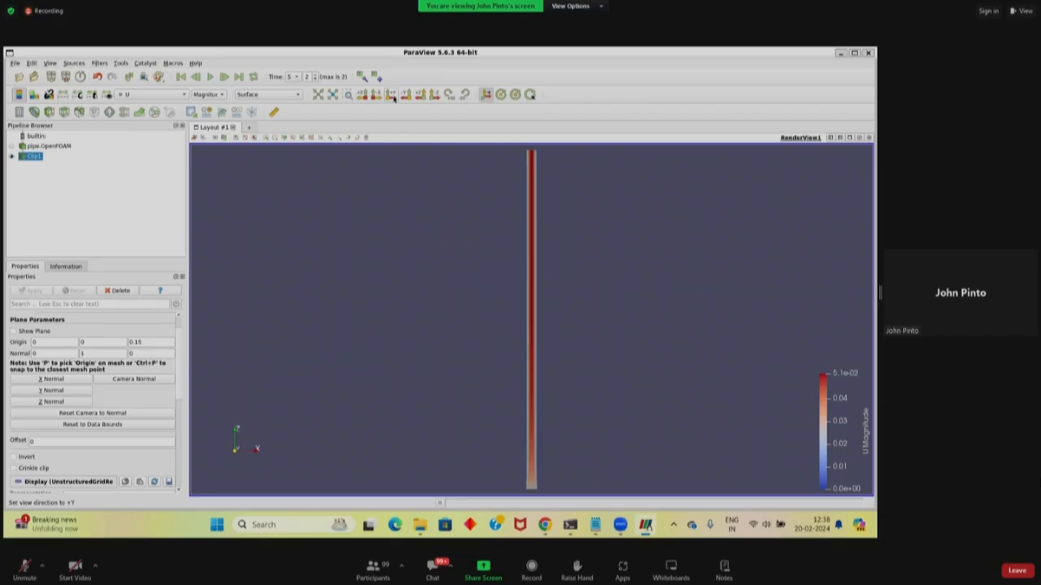
{"action": "left_click", "coordinate": [450, 95]}
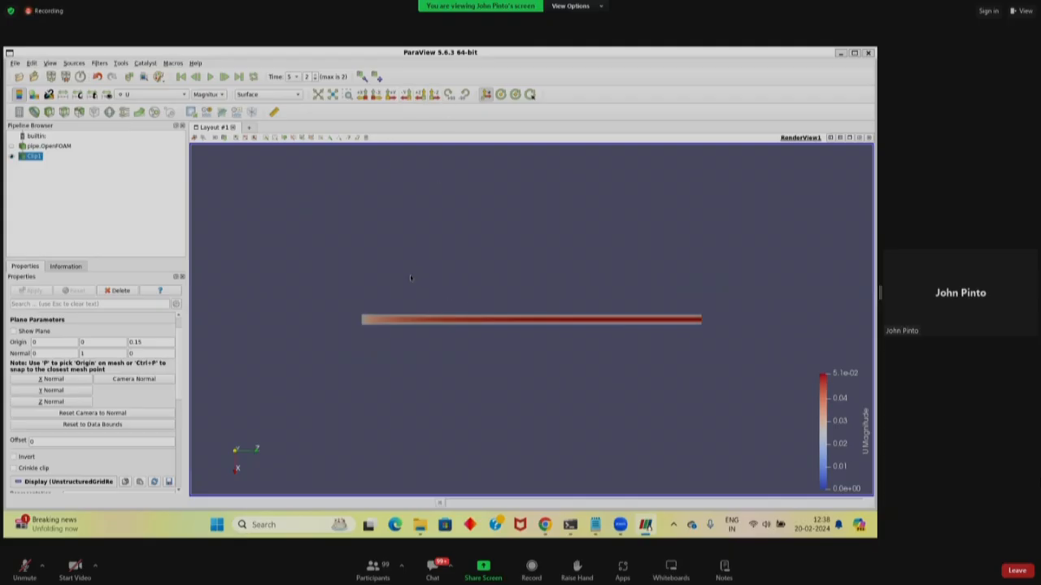
{"action": "scroll", "coordinate": [476, 332], "scroll_direction": "up", "scroll_amount": 4}
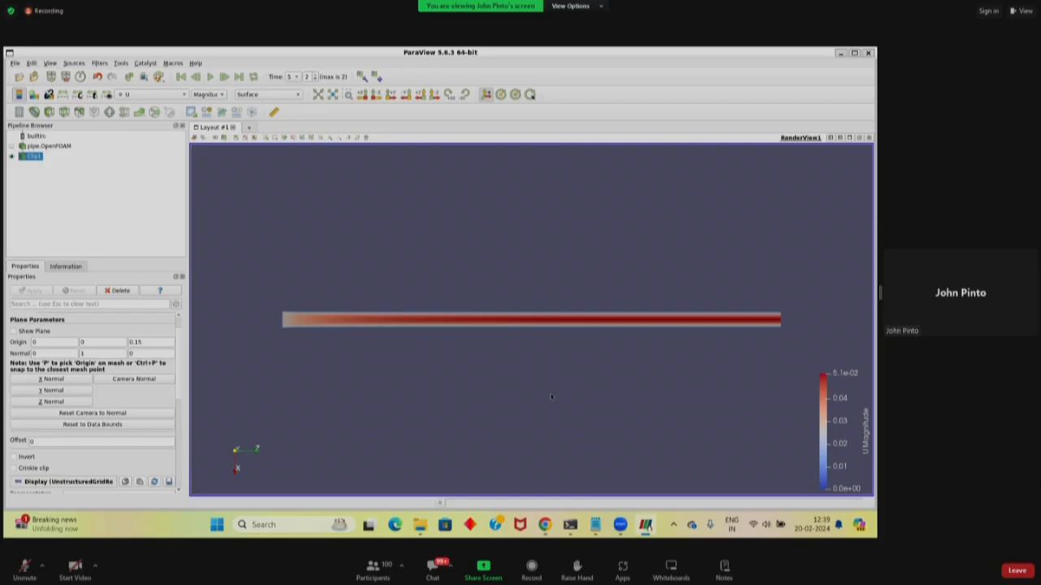
{"action": "scroll", "coordinate": [477, 283], "scroll_direction": "up", "scroll_amount": 2}
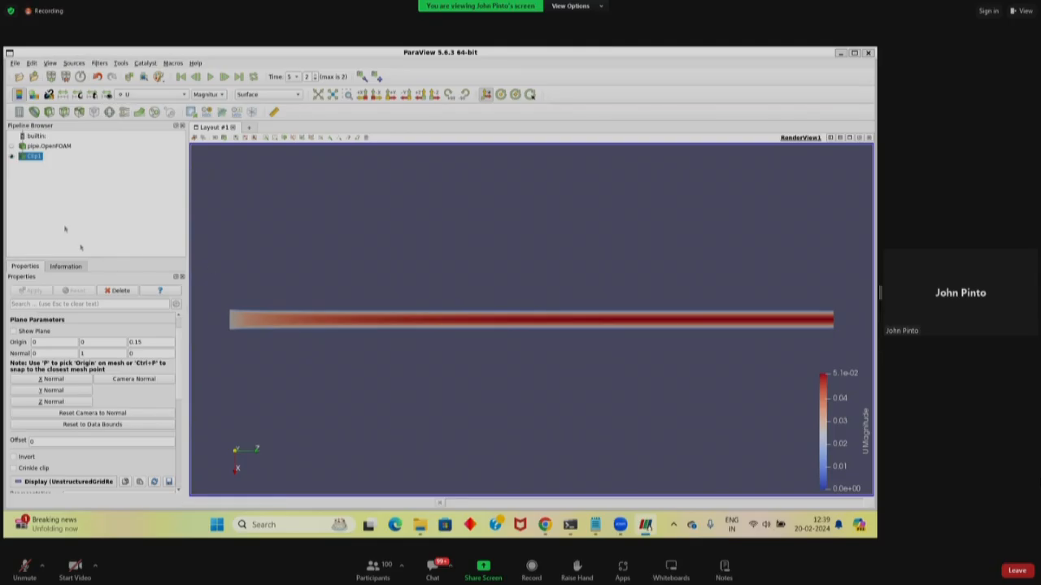
- Replace the clip with a Stream Tracer of U on pipe.OpenFOAM, using Point Source seeds and integration in both directions
{"action": "left_click", "coordinate": [120, 290]}
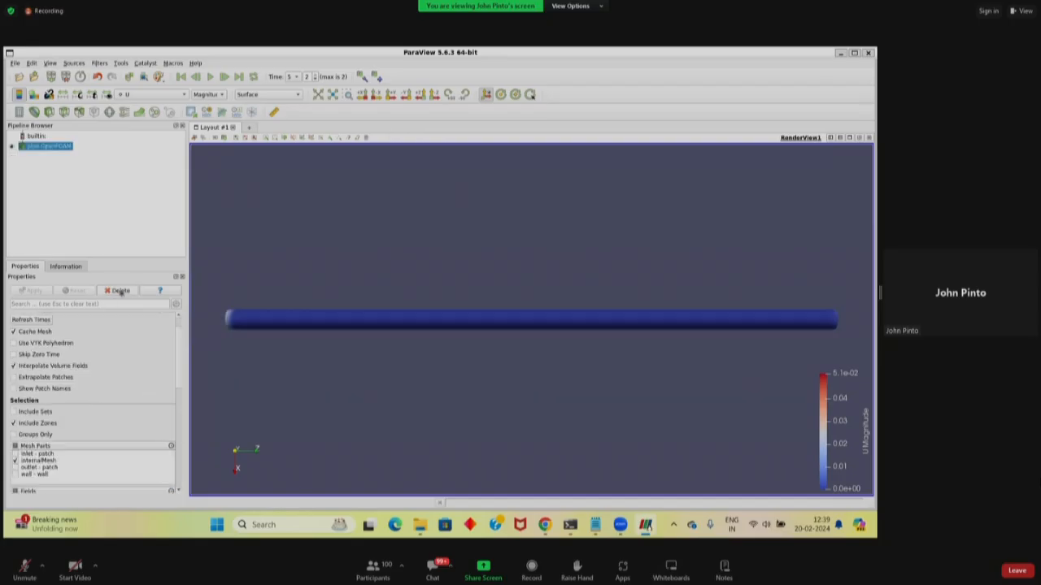
{"action": "left_click", "coordinate": [124, 115]}
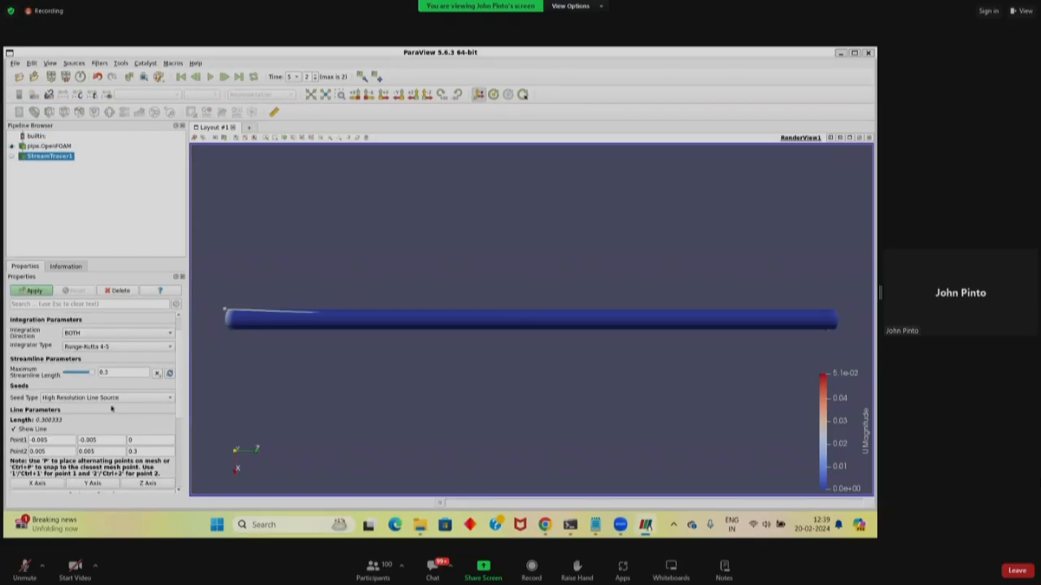
{"action": "left_click", "coordinate": [121, 398]}
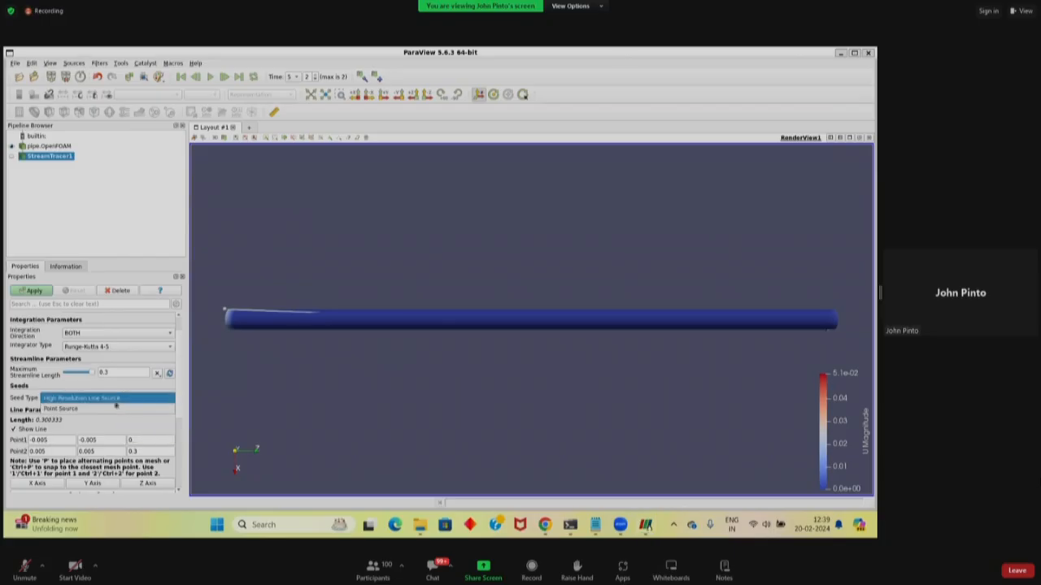
{"action": "left_click", "coordinate": [94, 409]}
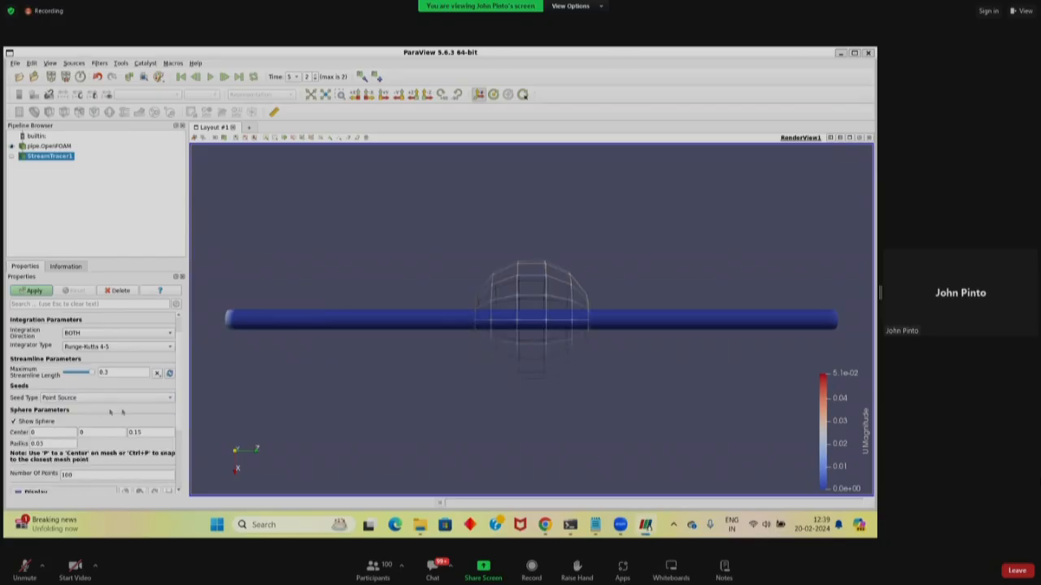
{"action": "left_click_drag", "start_coordinate": [220, 396], "coordinate": [316, 407]}
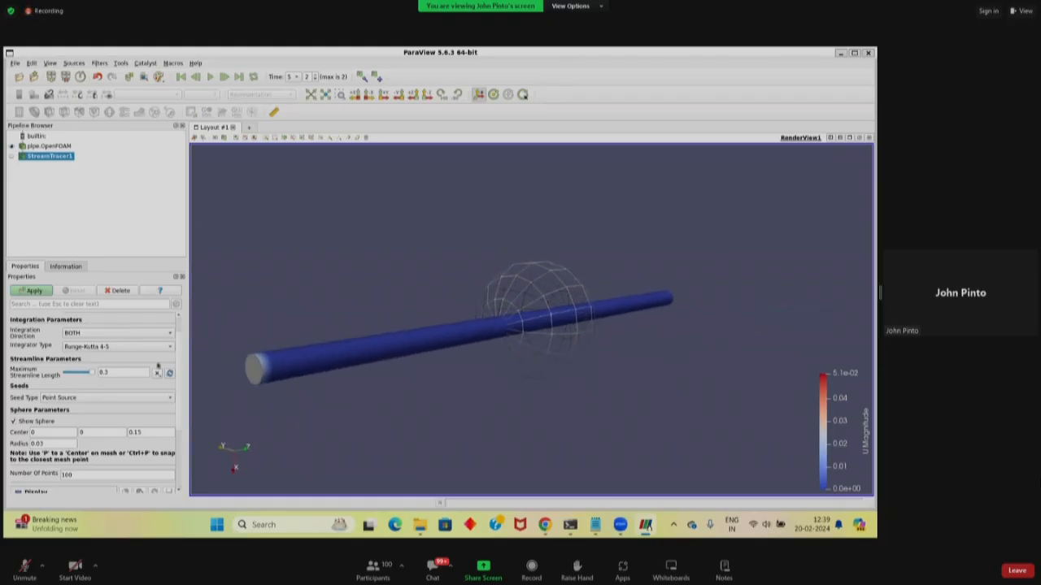
{"action": "scroll", "coordinate": [180, 377], "scroll_direction": "up", "scroll_amount": 2}
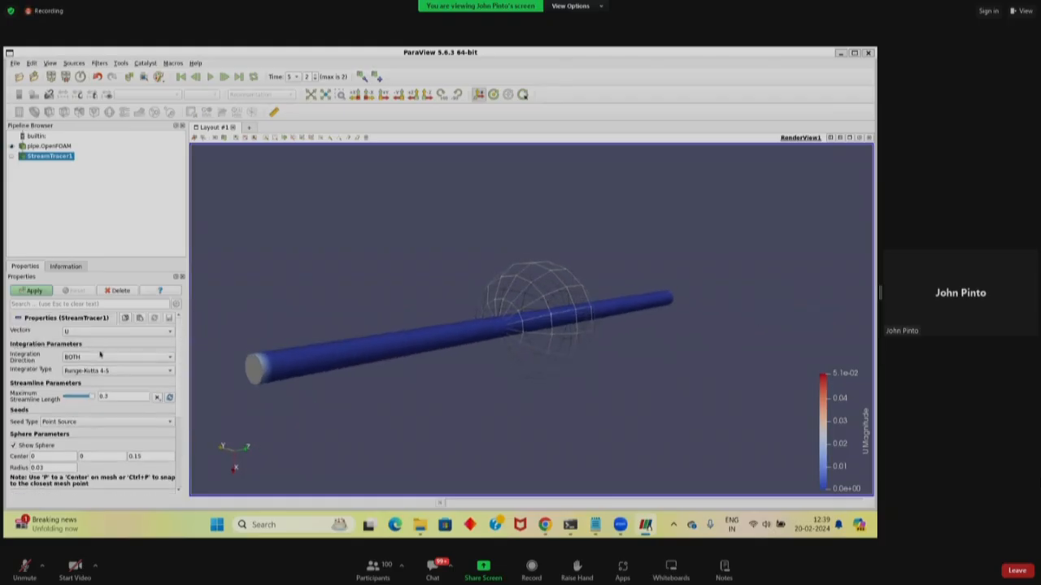
{"action": "left_click", "coordinate": [34, 291]}
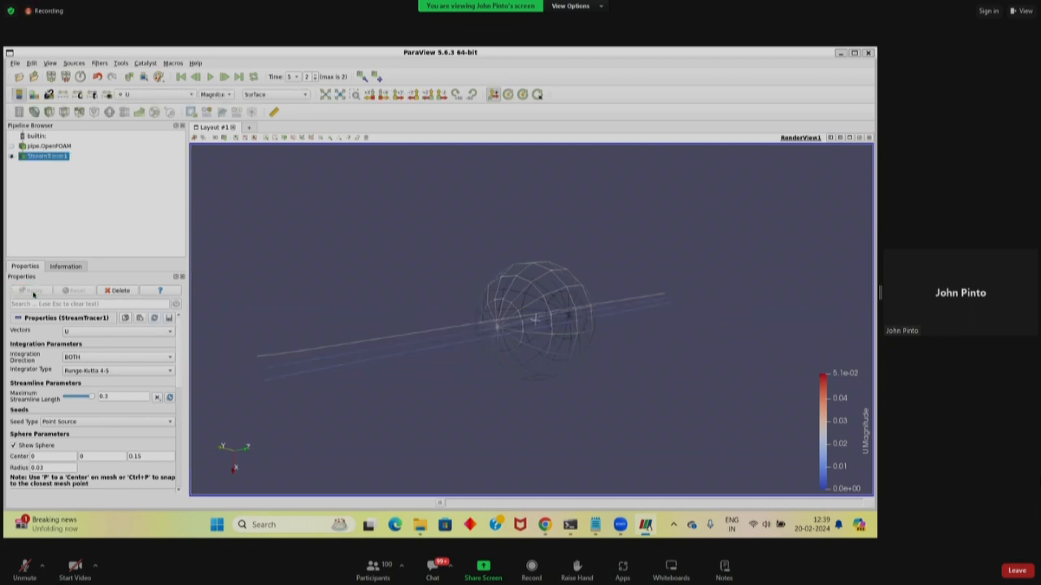
{"action": "left_click_drag", "start_coordinate": [312, 395], "coordinate": [324, 397]}
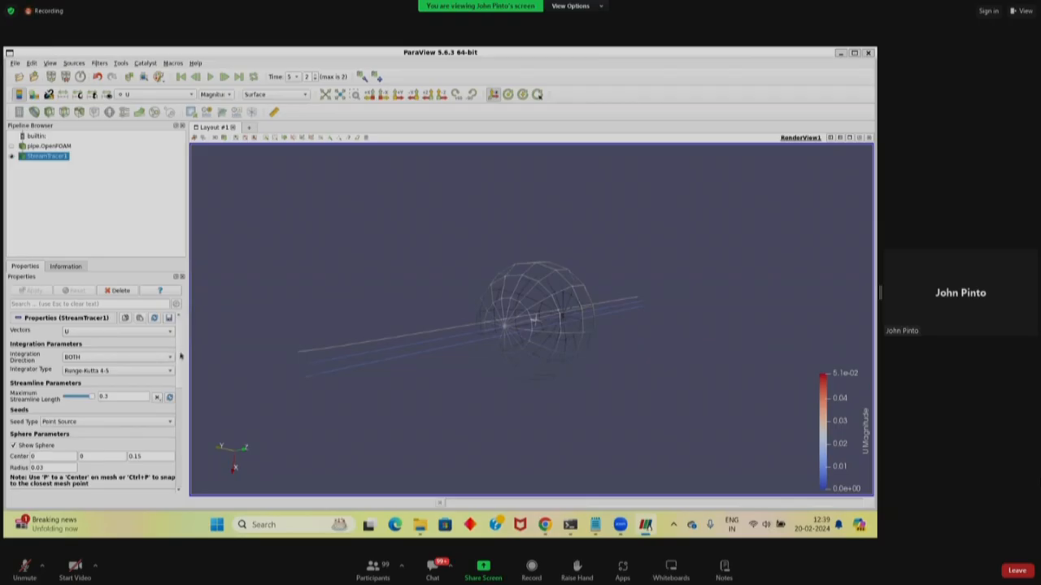
- Hide the streamline seed sphere and regenerate the streamlines with 1000 seed points
{"action": "scroll", "coordinate": [175, 390], "scroll_direction": "down", "scroll_amount": 3}
{"action": "scroll", "coordinate": [175, 390], "scroll_direction": "up", "scroll_amount": 3}
{"action": "left_click", "coordinate": [14, 446]}
{"action": "scroll", "coordinate": [179, 377], "scroll_direction": "down", "scroll_amount": 1}
{"action": "scroll", "coordinate": [179, 377], "scroll_direction": "down", "scroll_amount": 3}
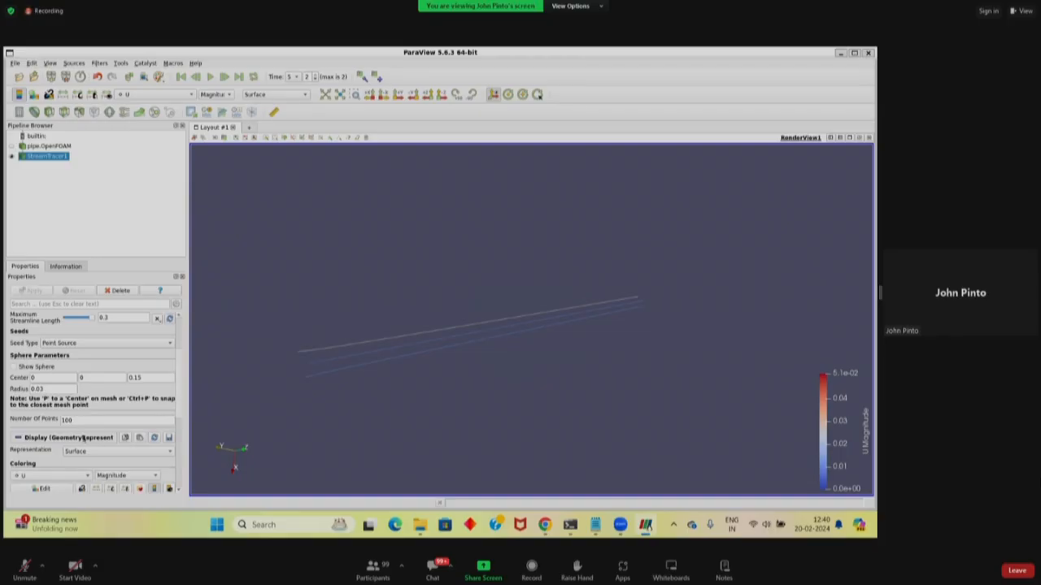
{"action": "left_click", "coordinate": [83, 420]}
{"action": "type", "text": "0"}
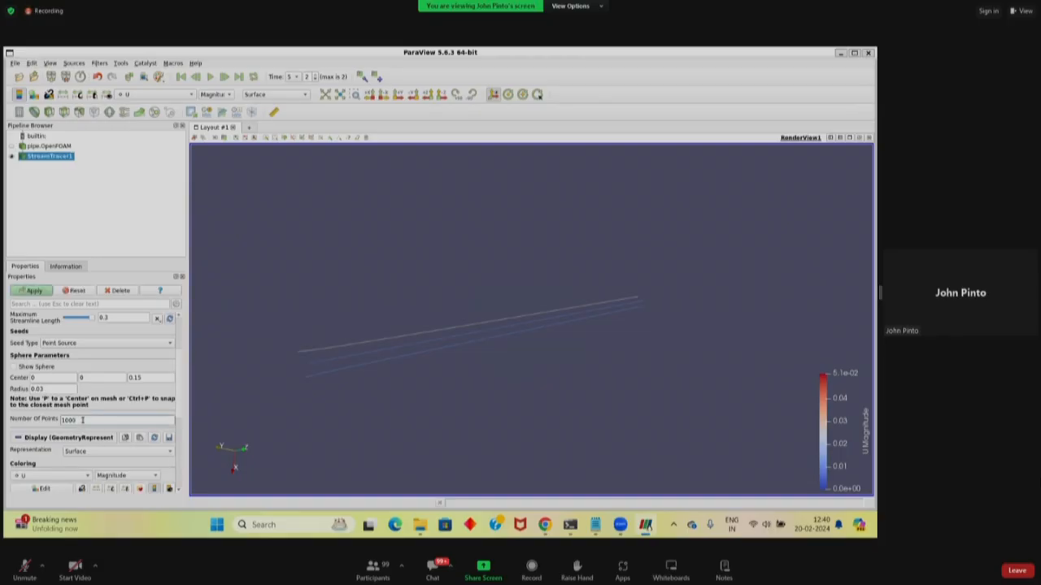
{"action": "left_click", "coordinate": [34, 292]}
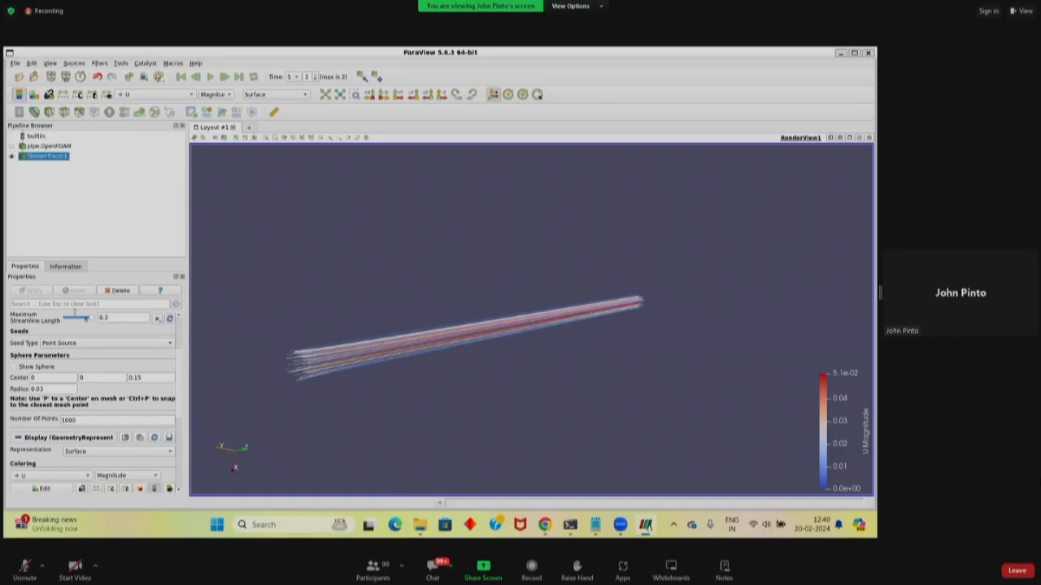
{"action": "mouse_move", "coordinate": [336, 404]}
{"action": "left_mouse_down"}
{"action": "mouse_move", "coordinate": [360, 395]}
{"action": "mouse_move", "coordinate": [319, 393]}
{"action": "mouse_move", "coordinate": [329, 403]}
{"action": "left_mouse_up"}
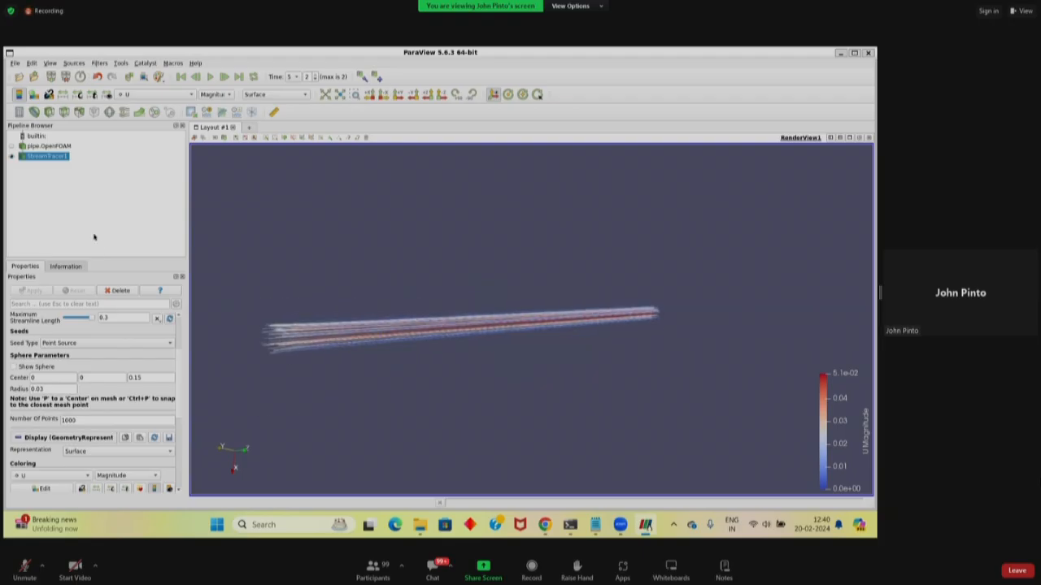
- Replace the stream tracer with arrow glyphs on pipe.OpenFOAM, oriented by point-based U and scaled by its magnitude
{"action": "left_click", "coordinate": [121, 290]}
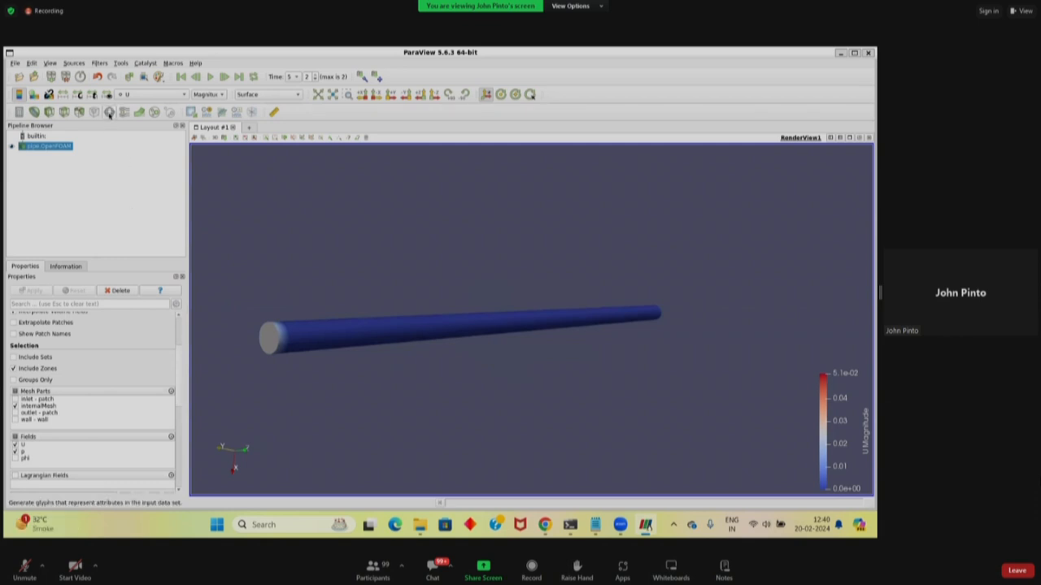
{"action": "left_click", "coordinate": [109, 113]}
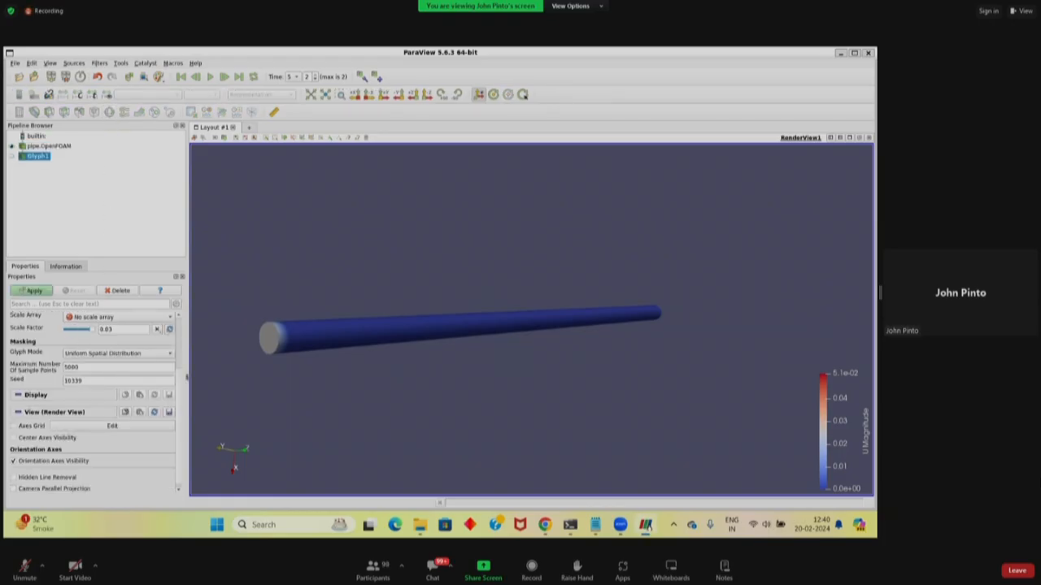
{"action": "scroll", "coordinate": [178, 383], "scroll_direction": "up", "scroll_amount": 4}
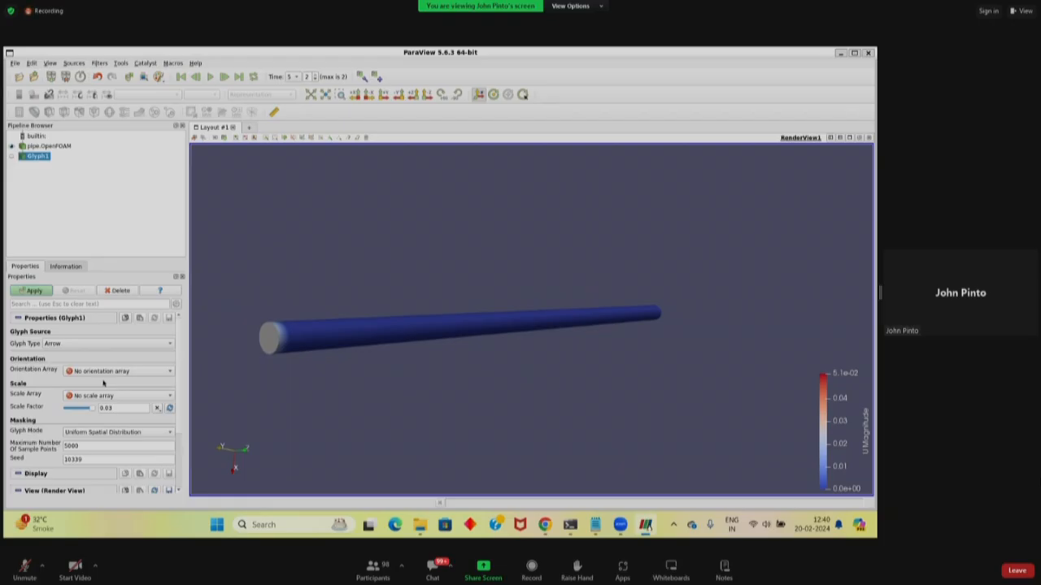
{"action": "left_click", "coordinate": [143, 373]}
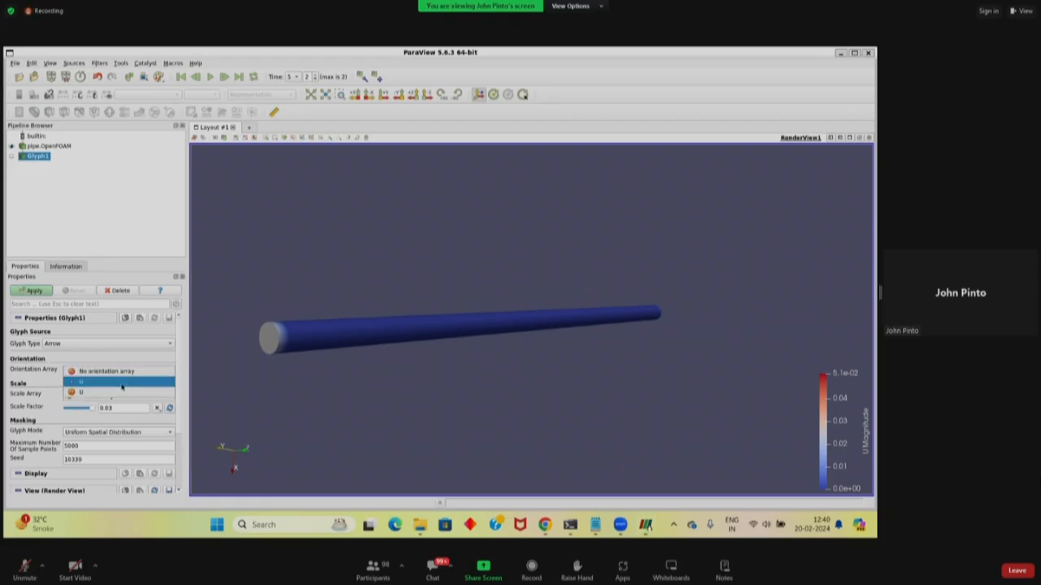
{"action": "left_click", "coordinate": [122, 383]}
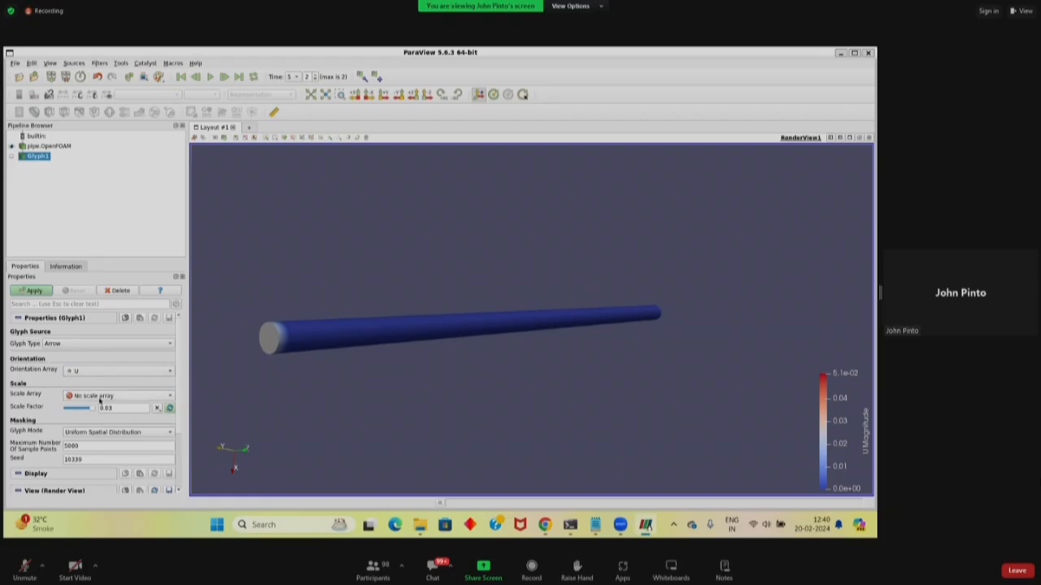
{"action": "left_click", "coordinate": [93, 396]}
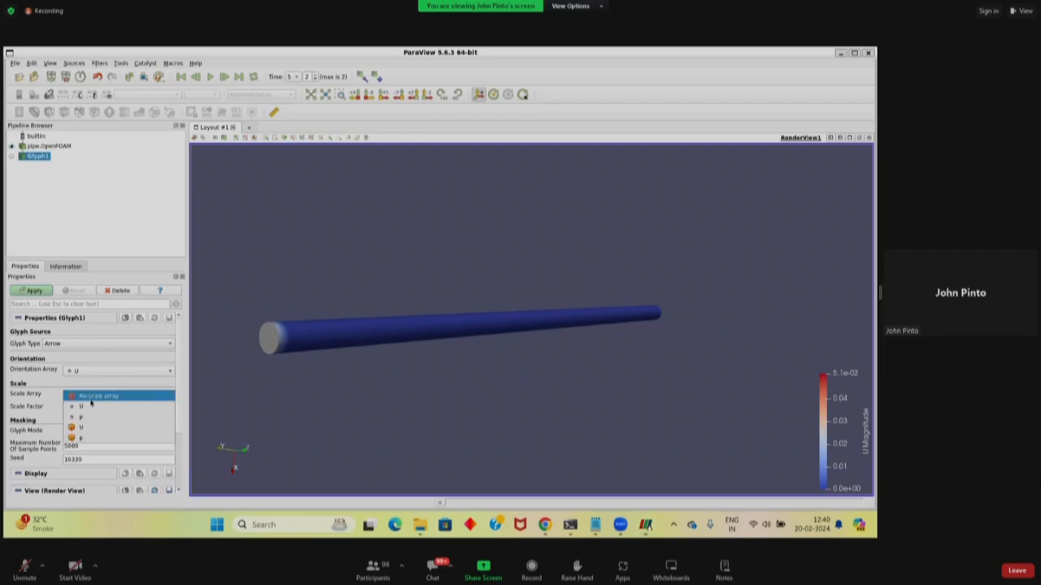
{"action": "left_click", "coordinate": [88, 407]}
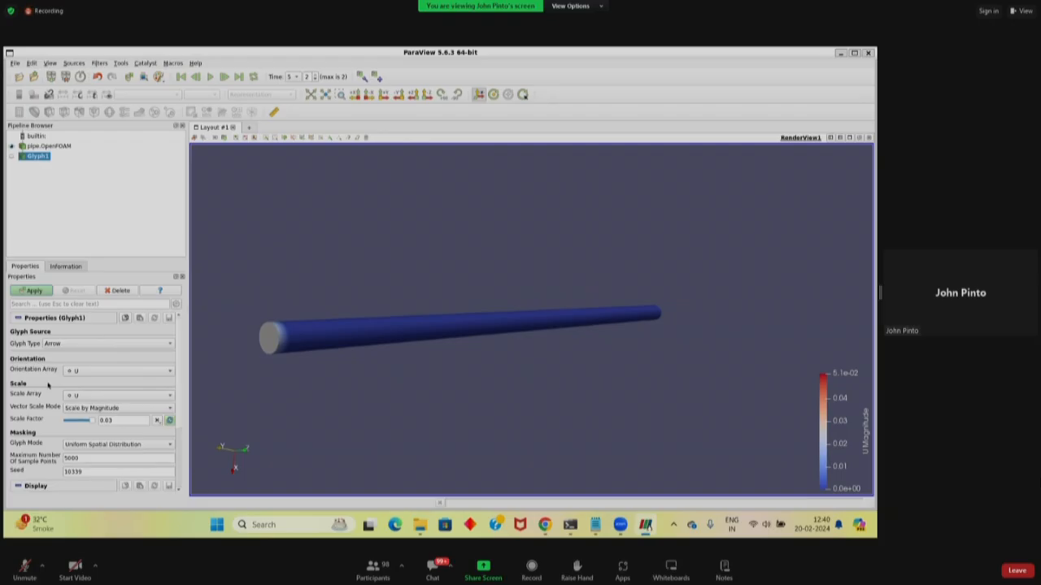
{"action": "left_click", "coordinate": [44, 293]}
- Hide the pipe and examine the velocity arrows up close, viewing them along +X with the pipe axis horizontal
{"action": "left_click", "coordinate": [13, 147]}
{"action": "left_click", "coordinate": [12, 148]}
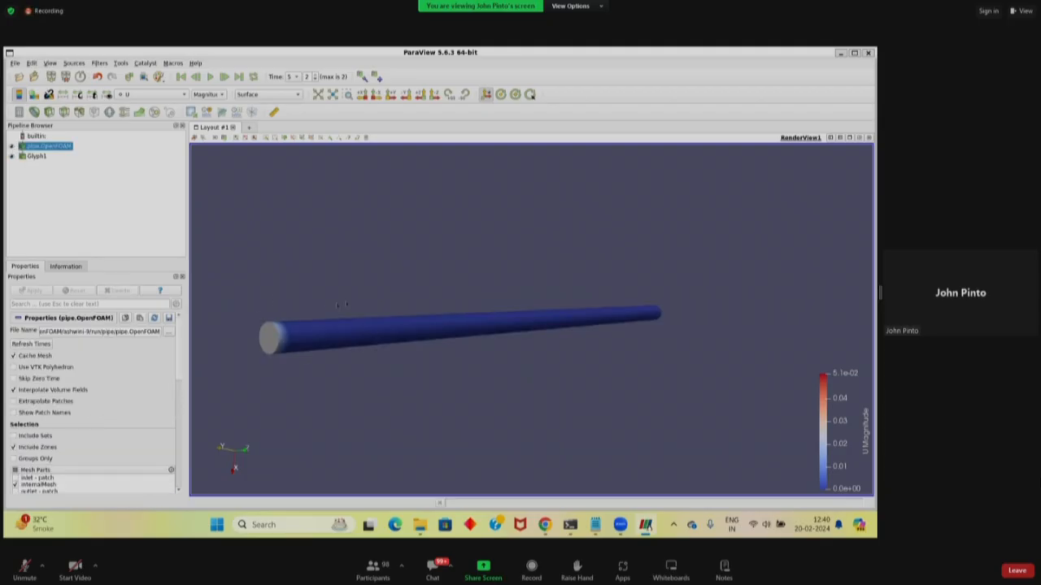
{"action": "left_click", "coordinate": [12, 146]}
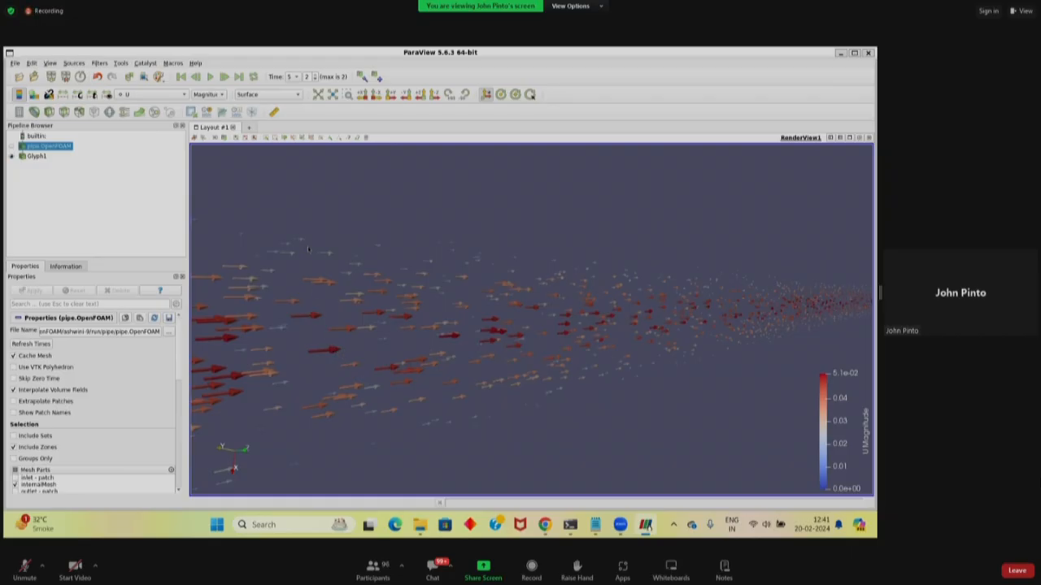
{"action": "left_click_drag", "start_coordinate": [301, 240], "coordinate": [245, 226]}
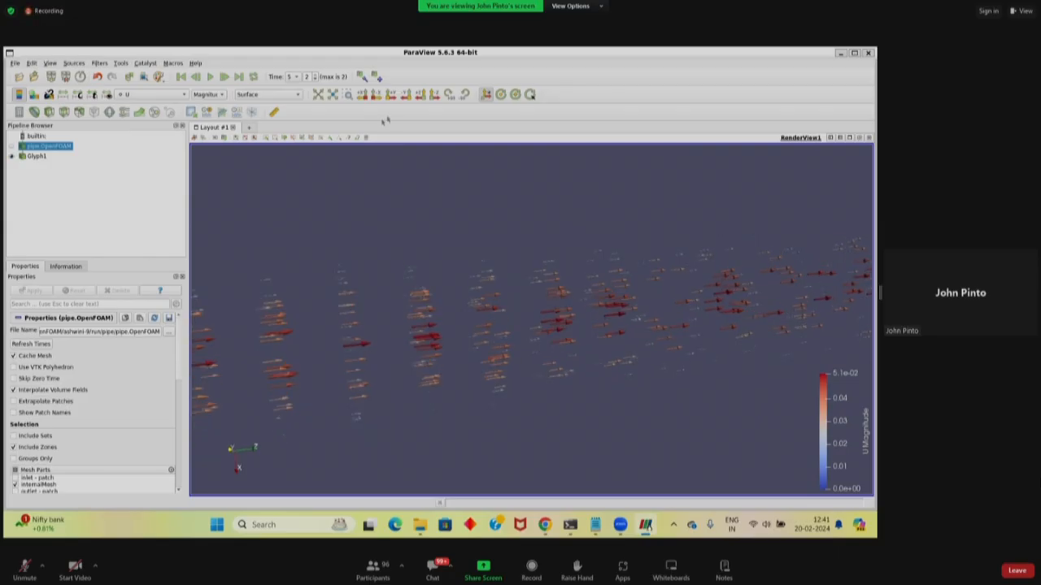
{"action": "left_click", "coordinate": [357, 96]}
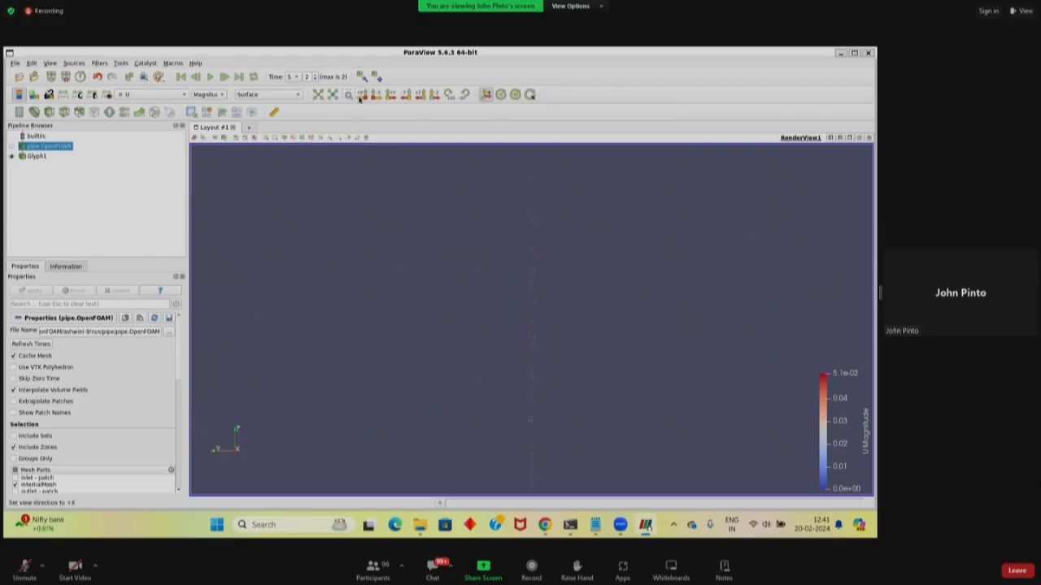
{"action": "left_click", "coordinate": [448, 94]}
{"action": "left_click_drag", "start_coordinate": [470, 343], "coordinate": [457, 336]}
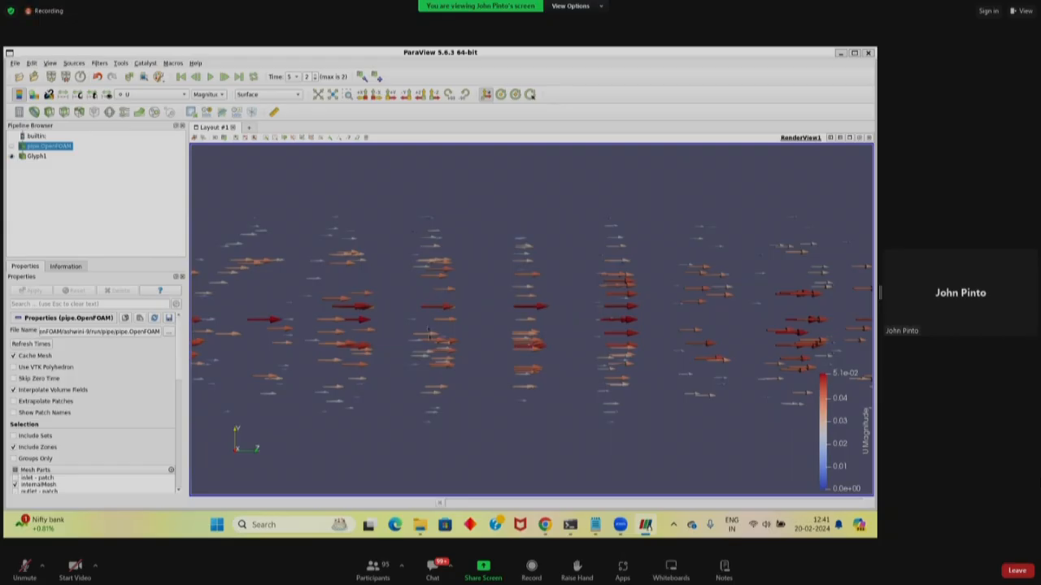
{"action": "scroll", "coordinate": [405, 336], "scroll_direction": "up", "scroll_amount": 3}
{"action": "scroll", "coordinate": [405, 335], "scroll_direction": "down", "scroll_amount": 10}
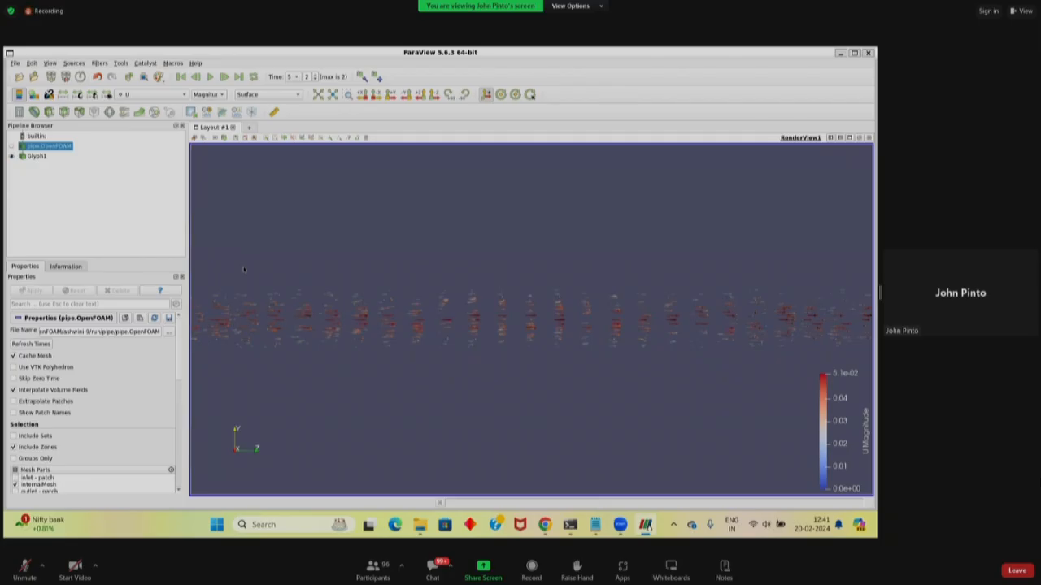
- Replace the arrow glyphs with a Plot Over Line on pipe.OpenFOAM
{"action": "left_click", "coordinate": [32, 157]}
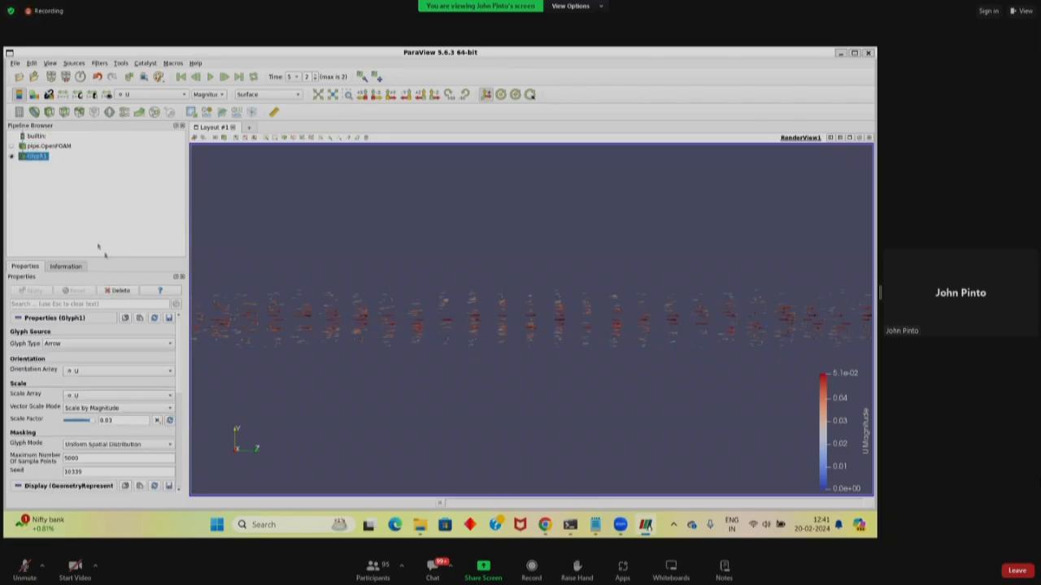
{"action": "key", "text": "Delete"}
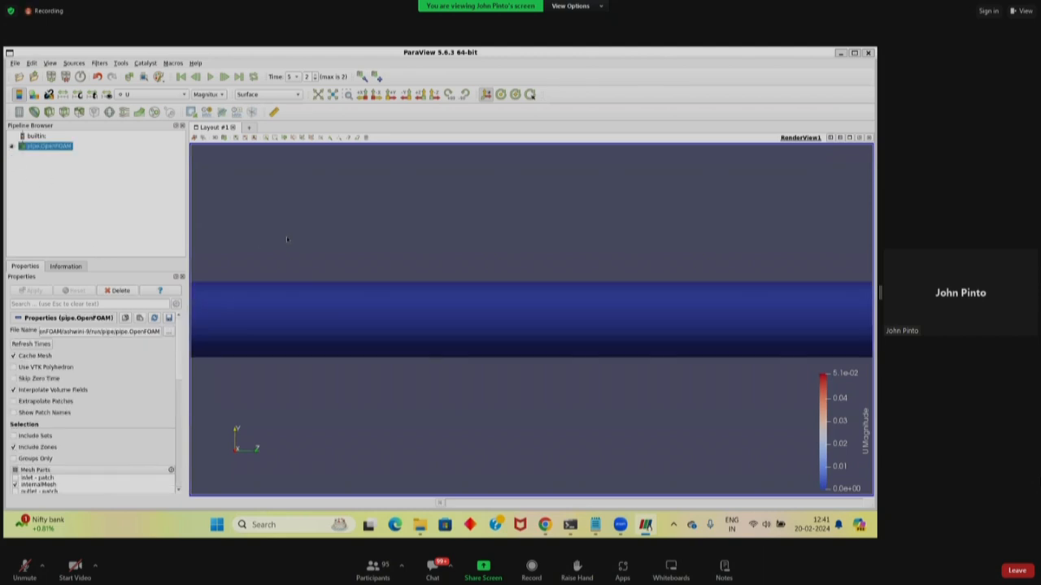
{"action": "scroll", "coordinate": [287, 239], "scroll_direction": "down", "scroll_amount": 5}
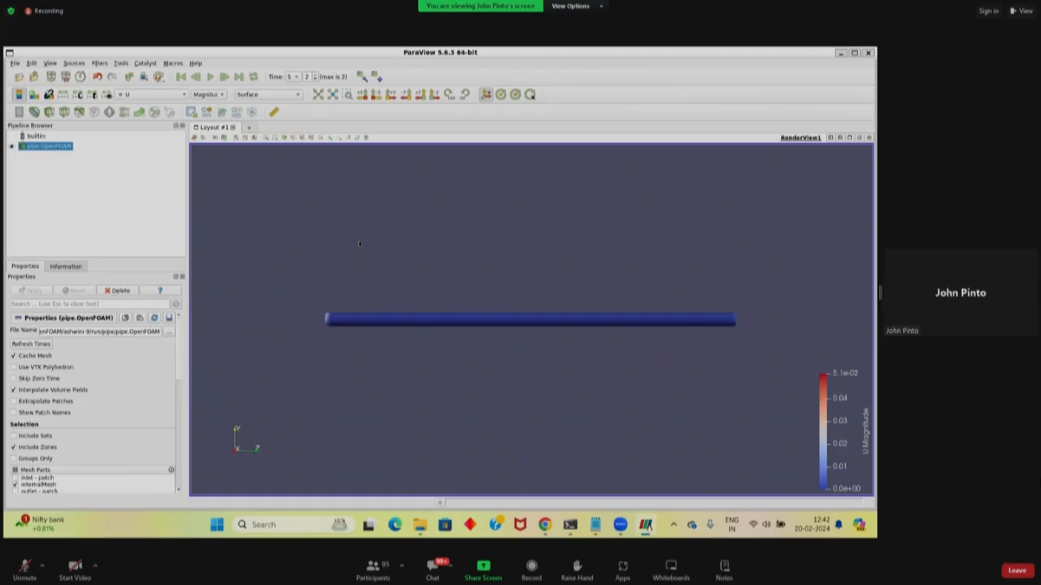
{"action": "left_click", "coordinate": [221, 112]}
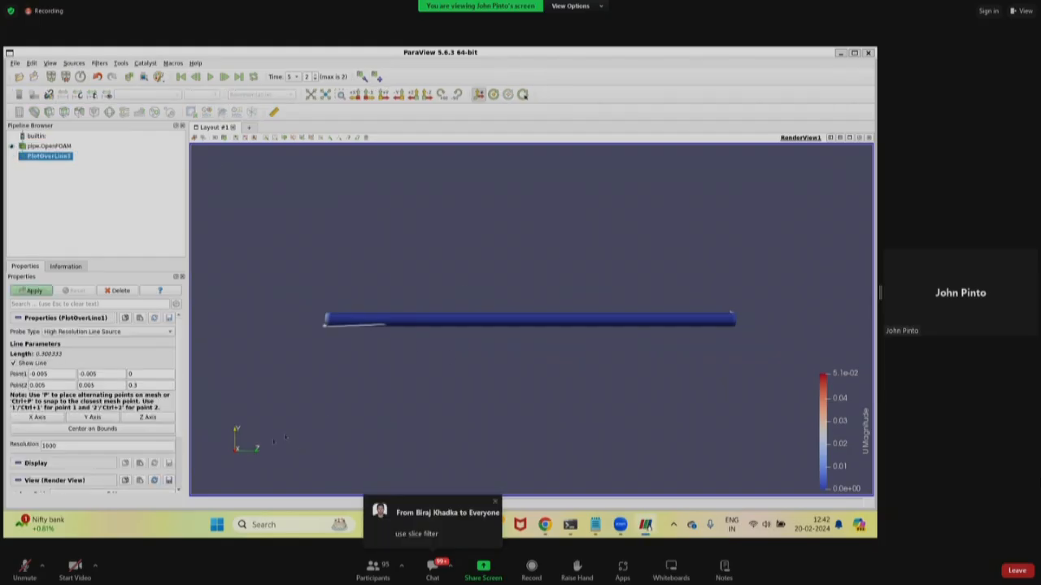
- Try aligning the plot line with the Y, X and Z axes in turn, checking its position against the pipe
{"action": "left_click", "coordinate": [86, 418]}
{"action": "scroll", "coordinate": [541, 346], "scroll_direction": "up", "scroll_amount": 5}
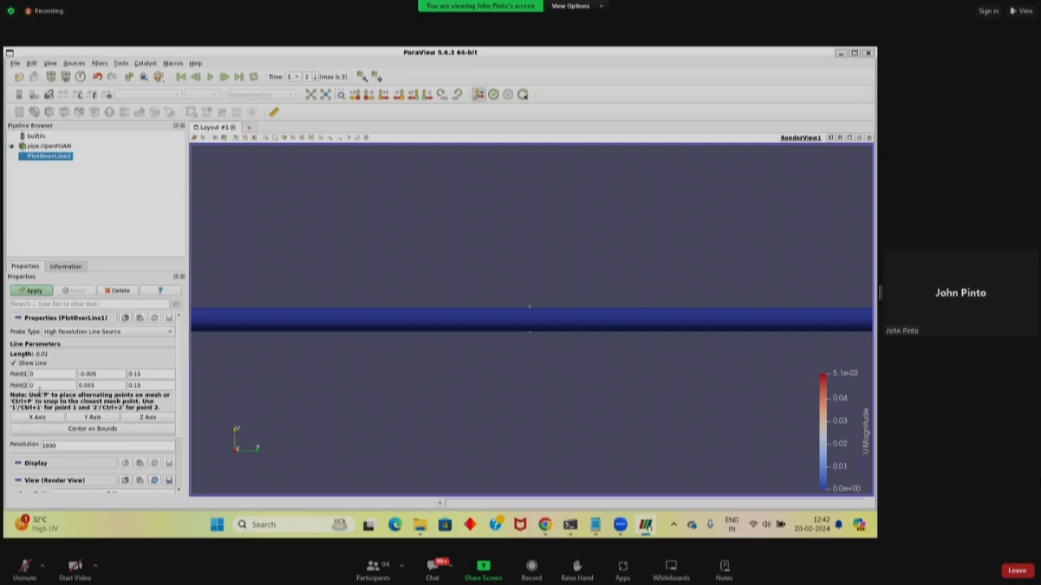
{"action": "left_click", "coordinate": [48, 419]}
{"action": "left_click", "coordinate": [93, 418]}
{"action": "left_click", "coordinate": [141, 418]}
{"action": "scroll", "coordinate": [358, 355], "scroll_direction": "down", "scroll_amount": 5}
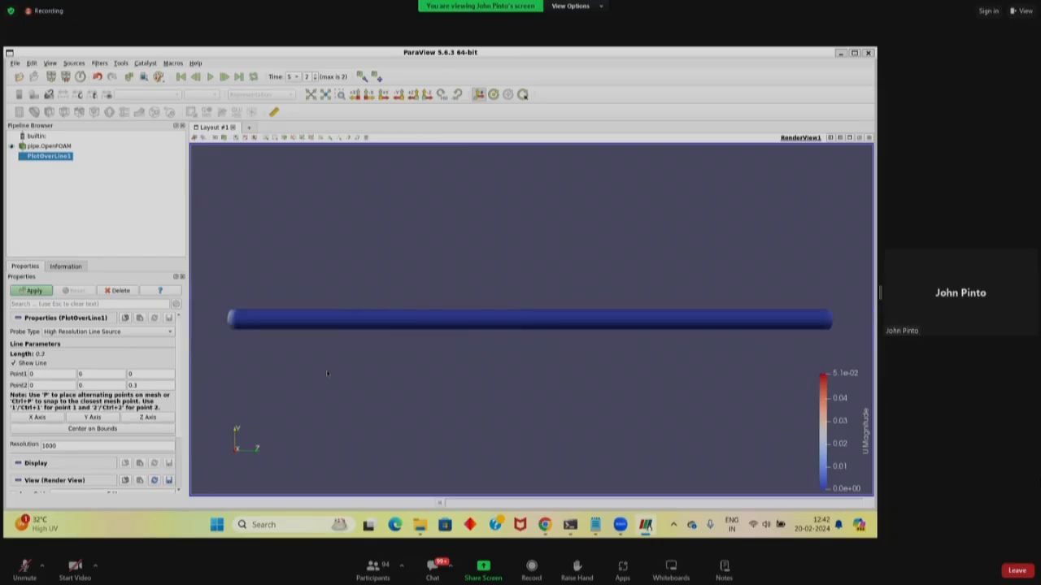
{"action": "left_click_drag", "start_coordinate": [364, 356], "coordinate": [395, 361]}
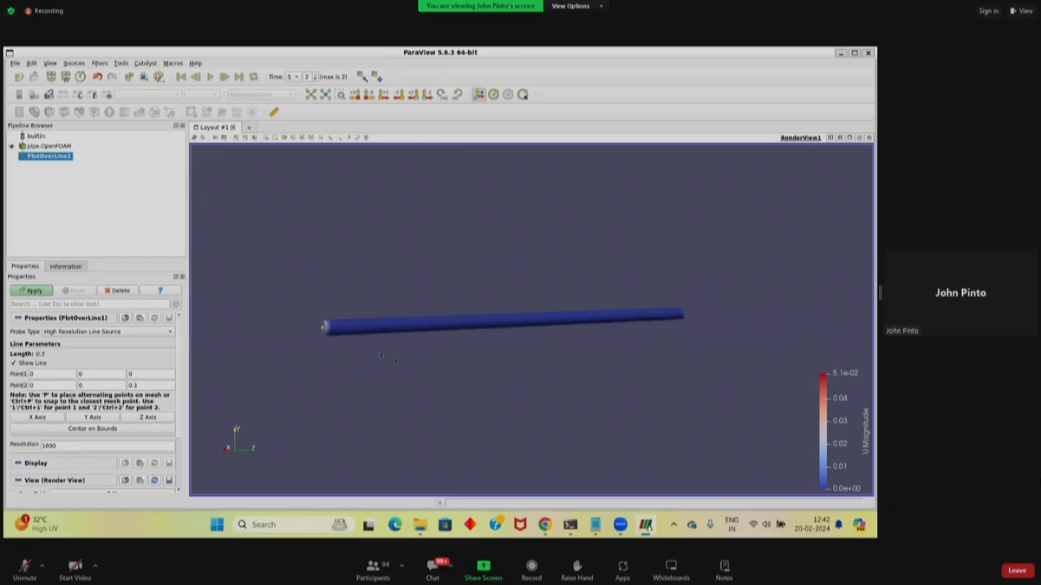
{"action": "left_click_drag", "start_coordinate": [615, 380], "coordinate": [411, 396]}
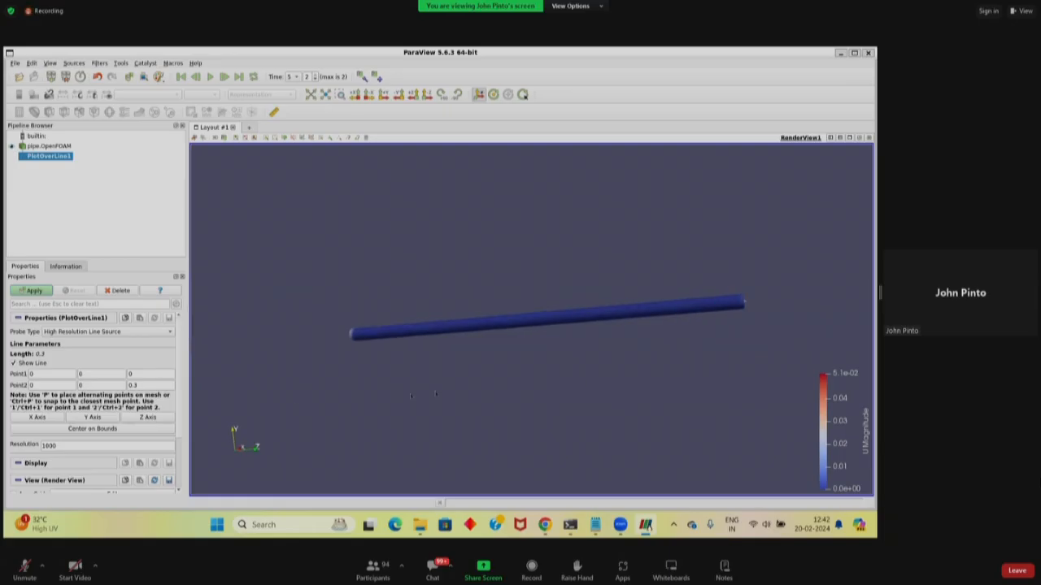
- Align the plot line with the Y axis across the pipe at Z 0.15 and generate the line chart
{"action": "left_click", "coordinate": [92, 417]}
{"action": "left_click_drag", "start_coordinate": [525, 383], "coordinate": [530, 388]}
{"action": "left_click", "coordinate": [34, 291]}
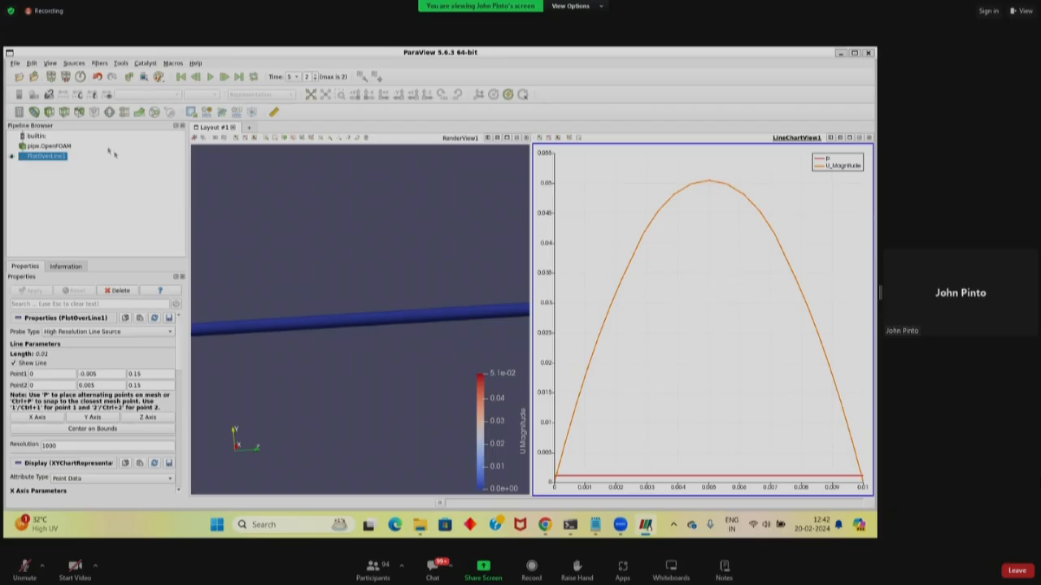
- Start saving the Plot Over Line data and name the file VelocityProfile
{"action": "left_click", "coordinate": [15, 63]}
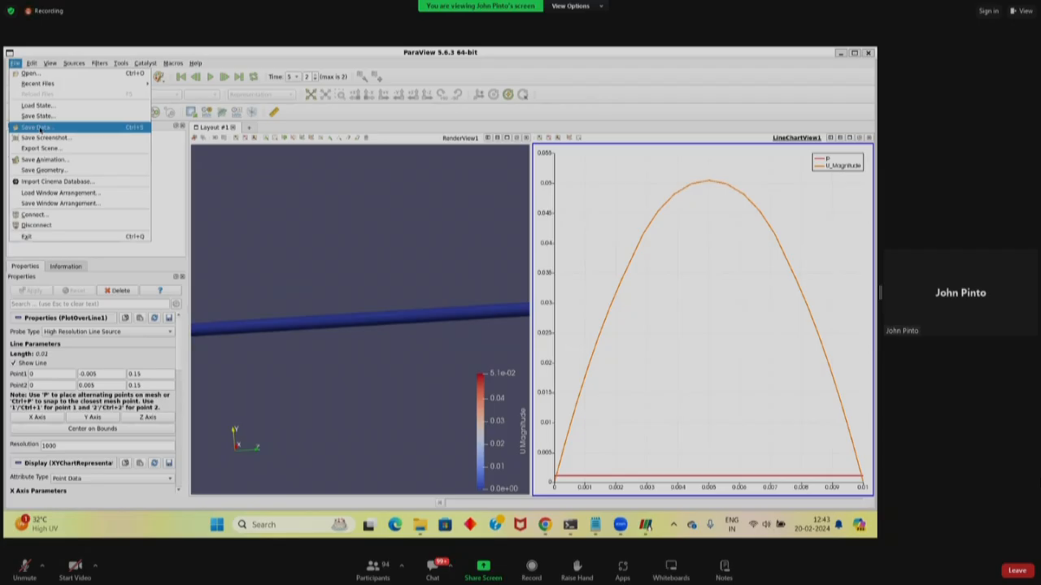
{"action": "left_click", "coordinate": [30, 128]}
{"action": "left_click_drag", "start_coordinate": [94, 55], "coordinate": [241, 219]}
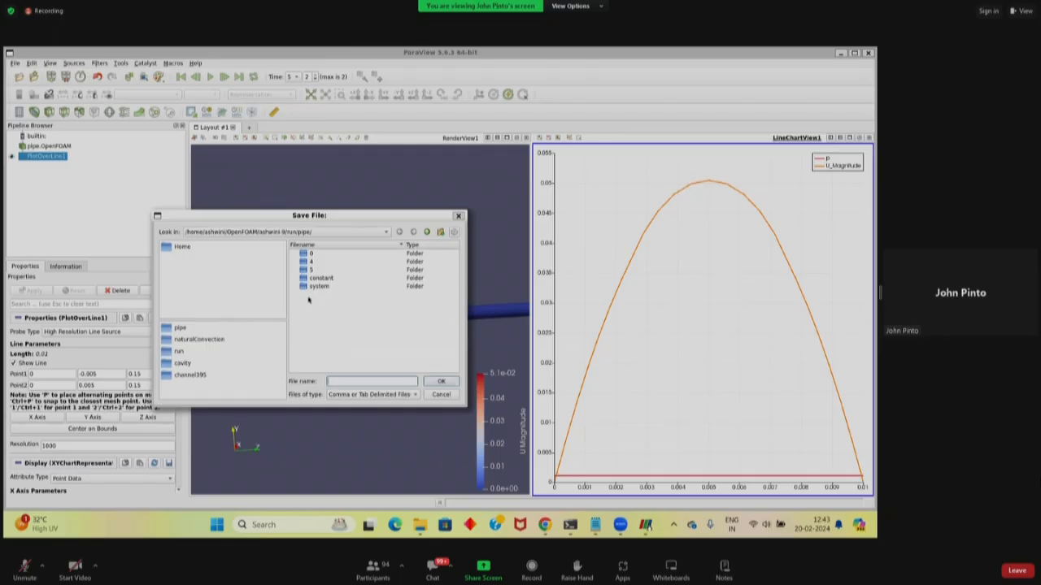
{"action": "left_click", "coordinate": [387, 234]}
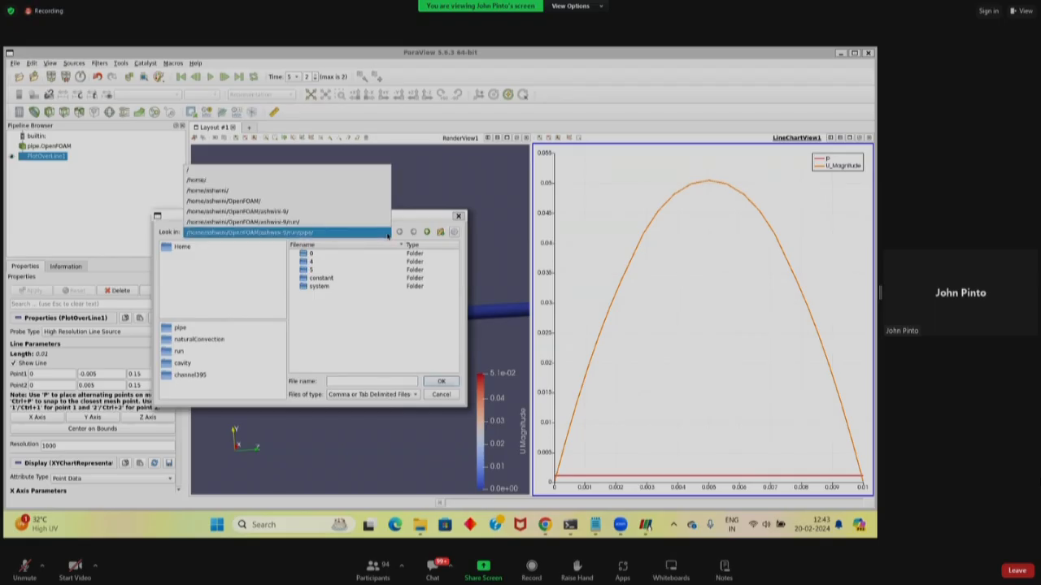
{"action": "left_click", "coordinate": [423, 218]}
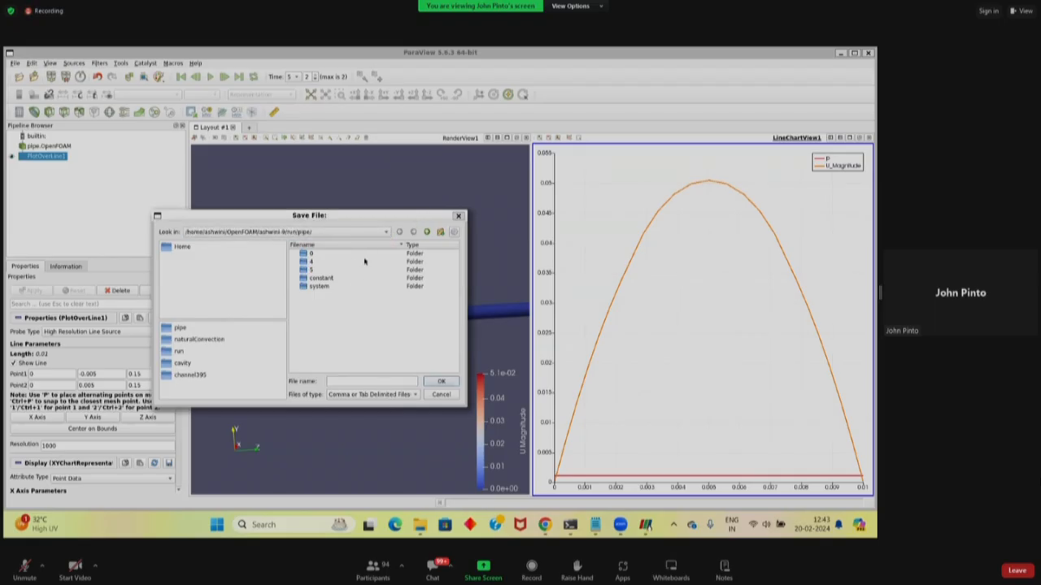
{"action": "left_click", "coordinate": [357, 380]}
{"action": "type", "text": "velocity"}
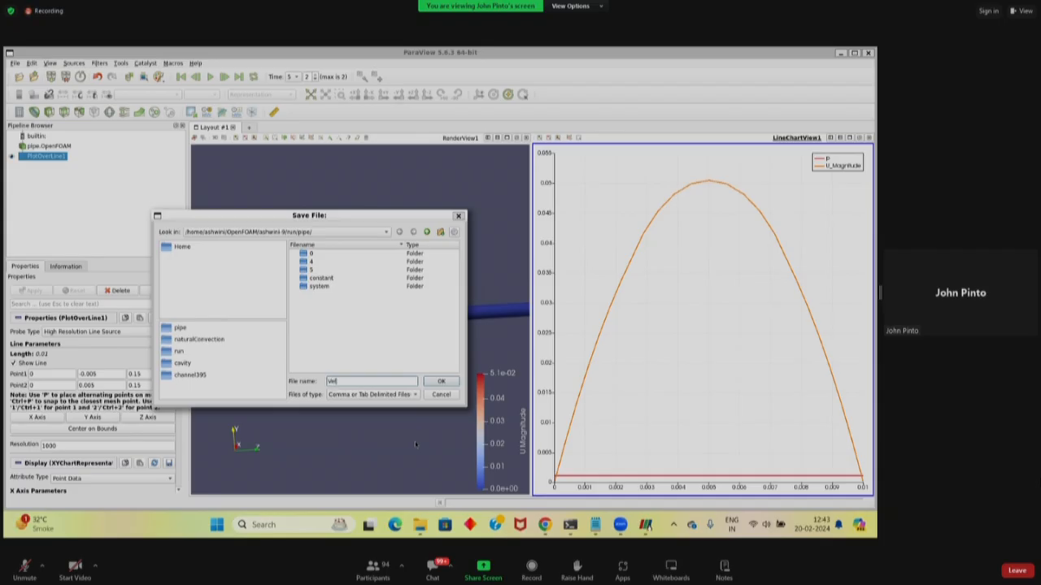
{"action": "type", "text": "Profile"}
- Save the data as a comma or tab delimited file in the run folder, accepting precision 5 and the Points field association
{"action": "left_click", "coordinate": [409, 395]}
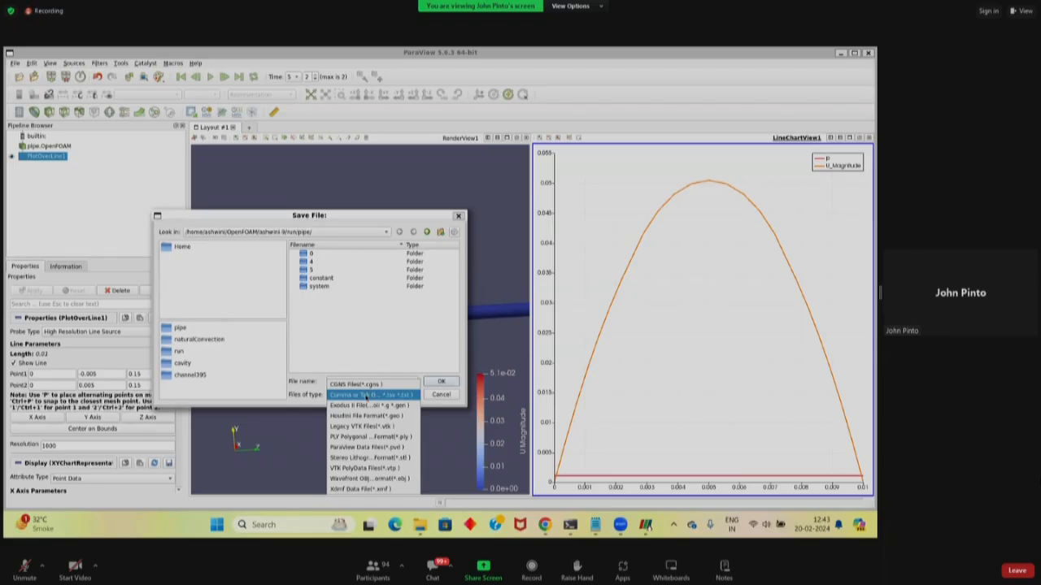
{"action": "left_click", "coordinate": [350, 396]}
{"action": "left_click_drag", "start_coordinate": [257, 218], "coordinate": [227, 175]}
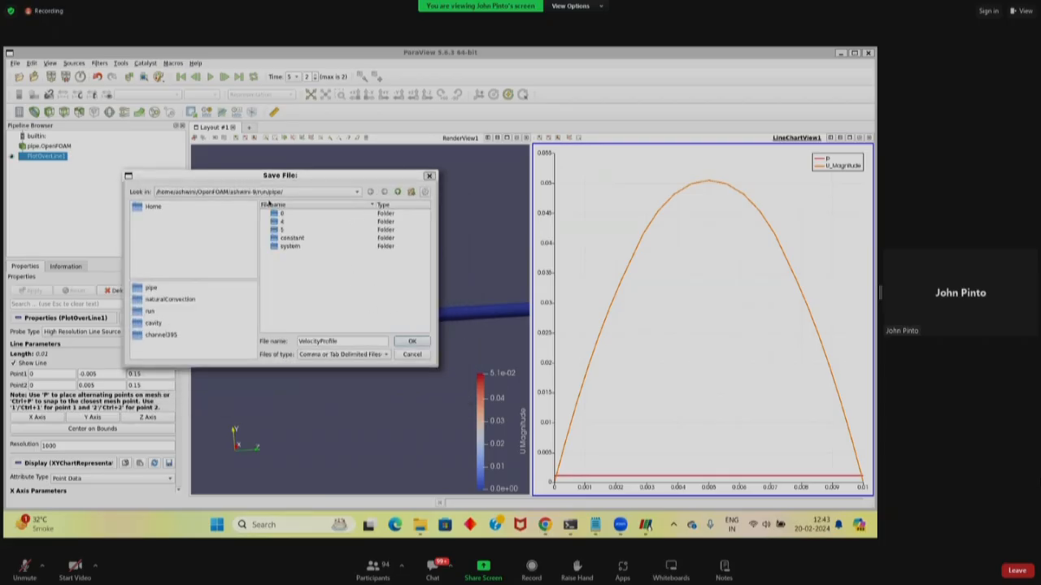
{"action": "left_click", "coordinate": [396, 192]}
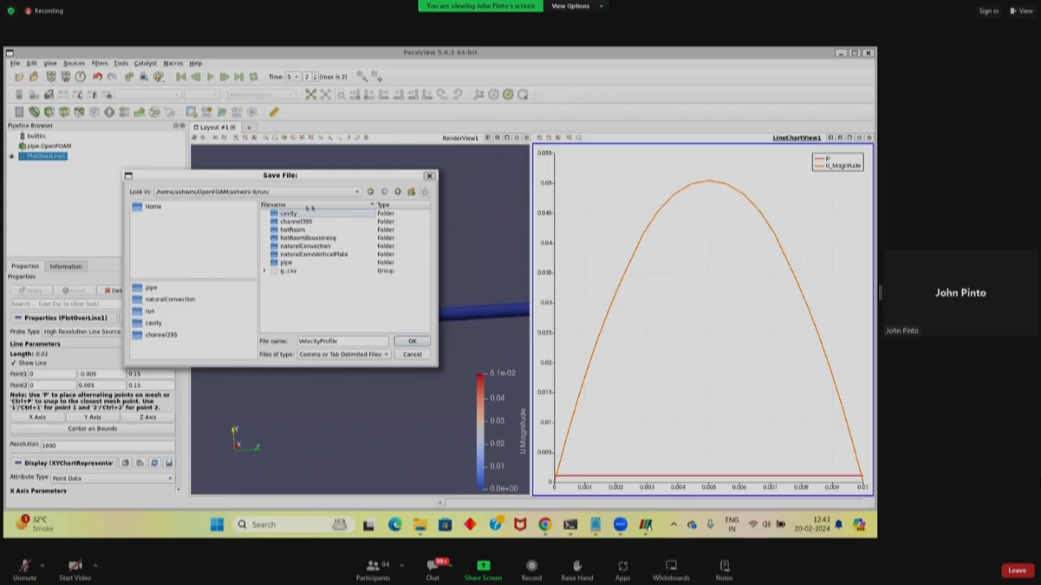
{"action": "left_click", "coordinate": [413, 341]}
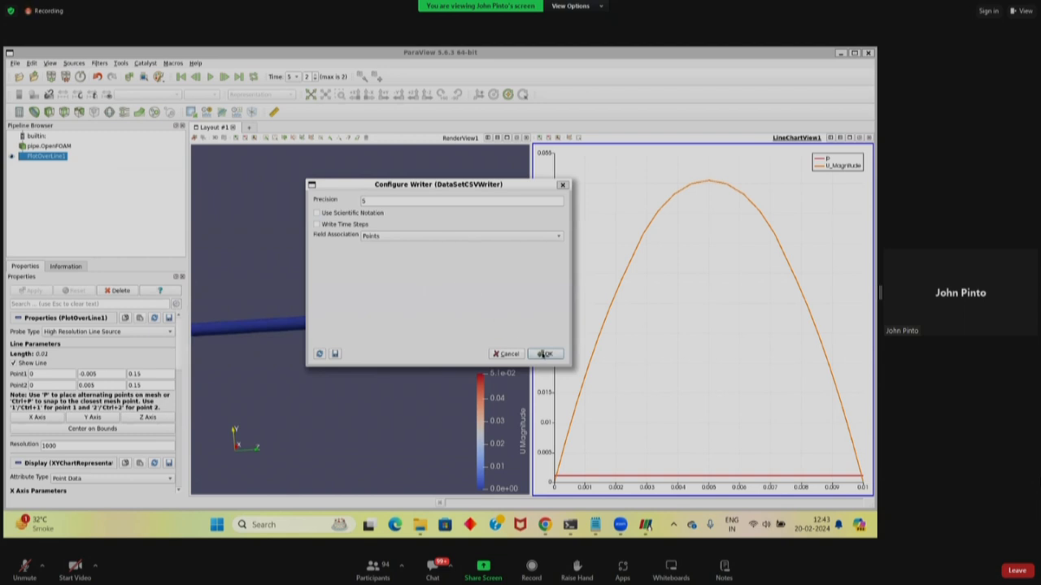
{"action": "left_click", "coordinate": [544, 354]}
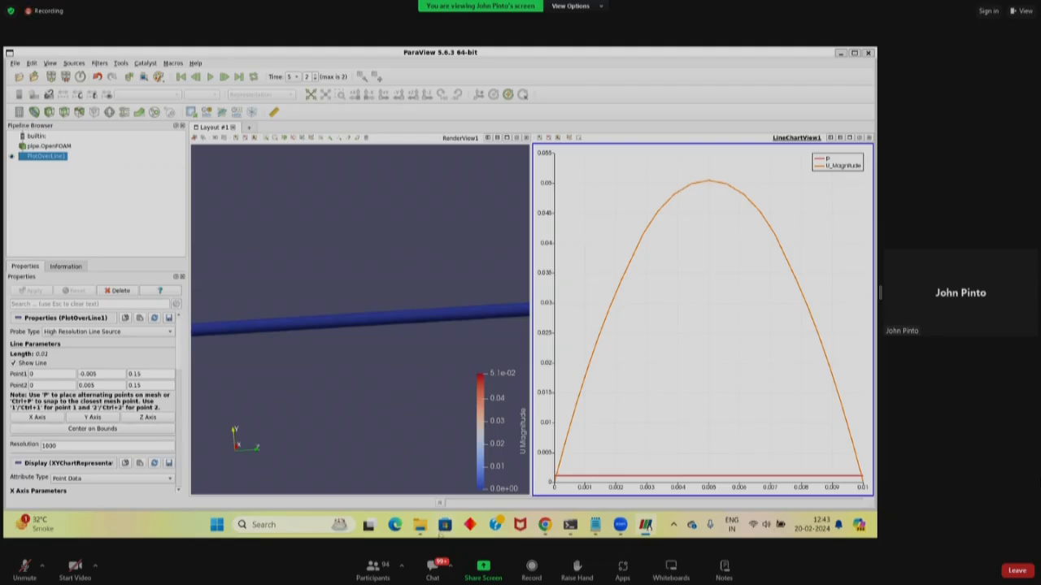
- Switch to File Explorer, go up from the pipe folder to run and open the exported VelocityProfile file in Excel
{"action": "left_click", "coordinate": [423, 532]}
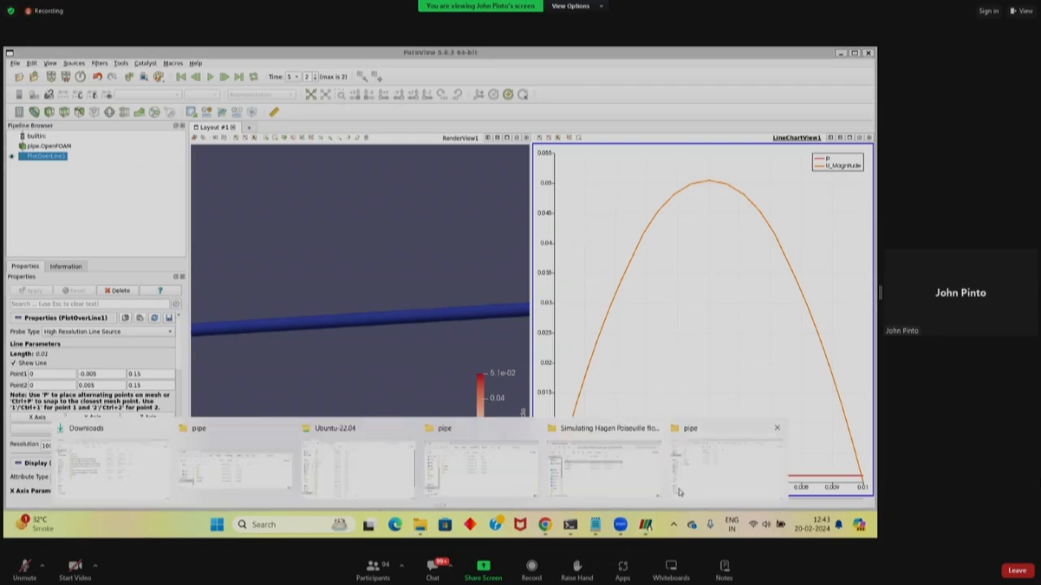
{"action": "left_click", "coordinate": [706, 488]}
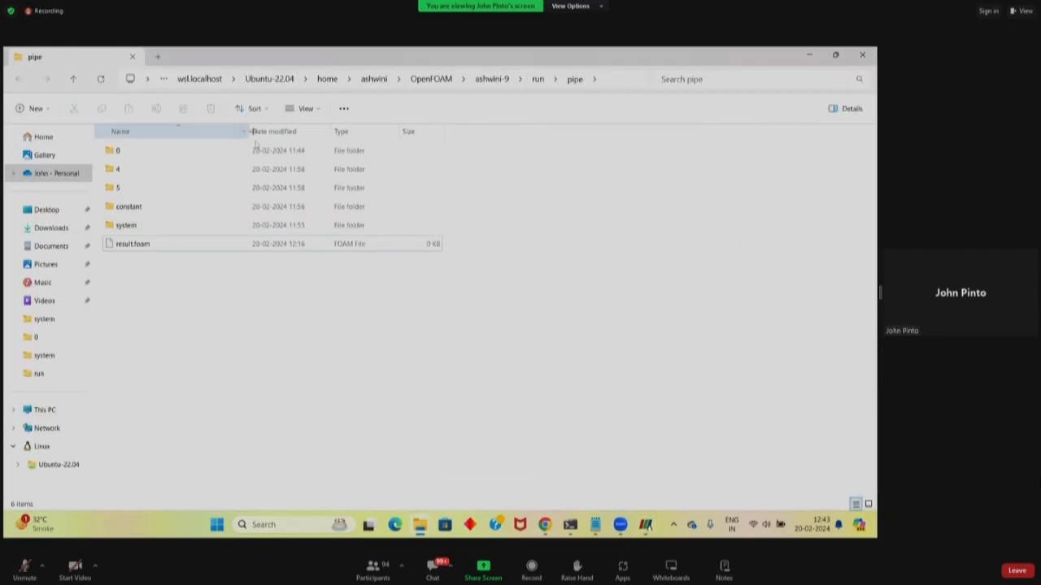
{"action": "double_click", "coordinate": [779, 65]}
{"action": "left_click", "coordinate": [616, 124]}
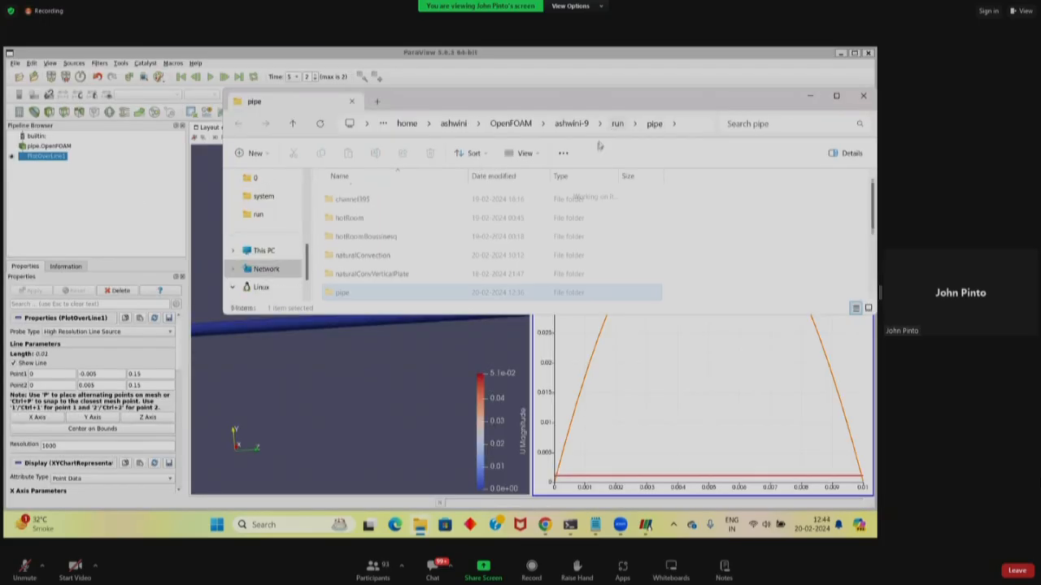
{"action": "scroll", "coordinate": [651, 229], "scroll_direction": "down", "scroll_amount": 3}
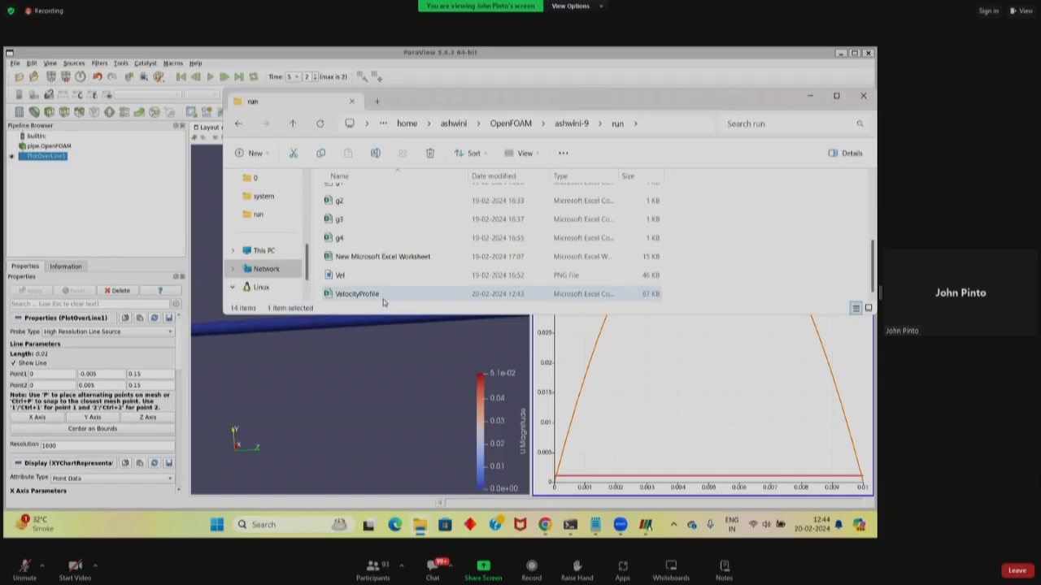
{"action": "left_click_drag", "start_coordinate": [749, 99], "coordinate": [622, 122]}
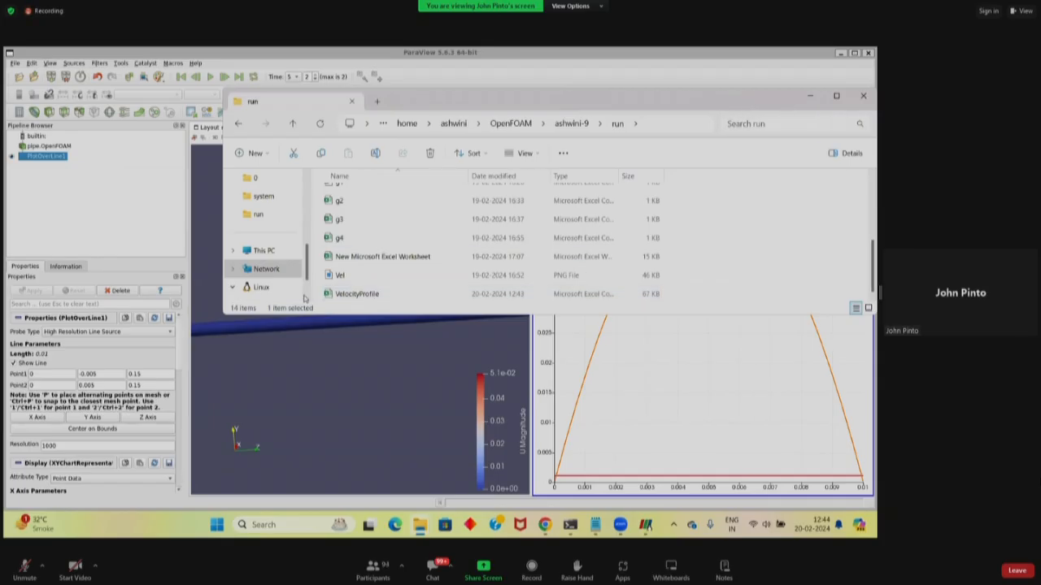
{"action": "double_click", "coordinate": [269, 321]}
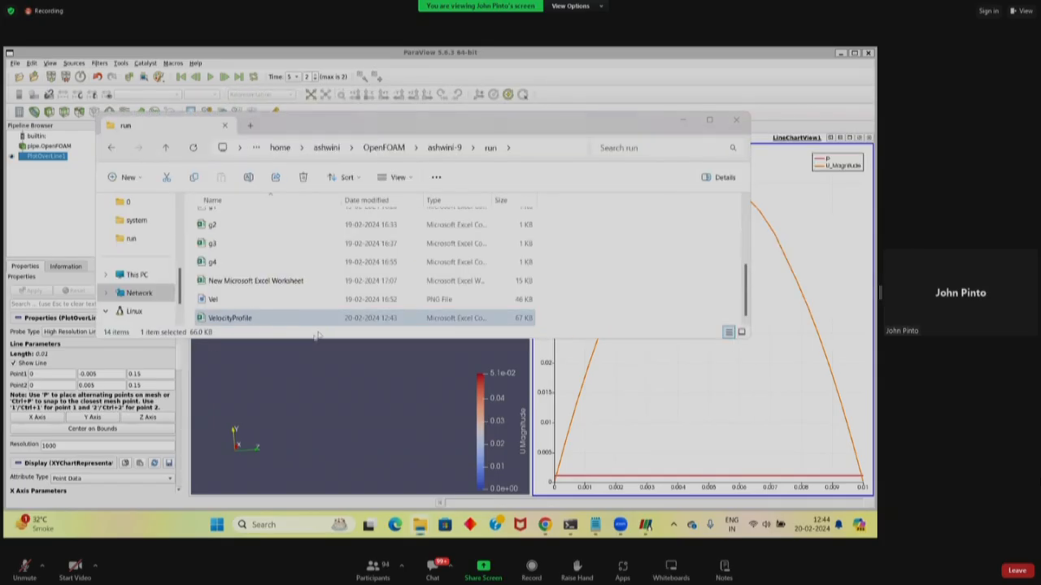
- Examine the exported velocity components, pressure, arc_length and point coordinate columns along the rows of the VelocityProfile sheet
{"action": "scroll", "coordinate": [444, 354], "scroll_direction": "down", "scroll_amount": 10}
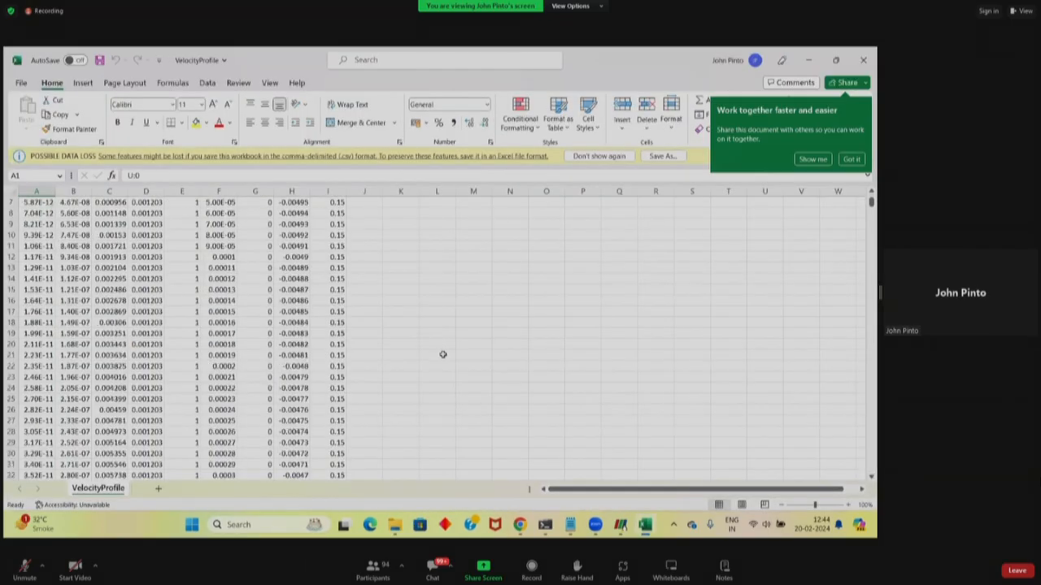
{"action": "scroll", "coordinate": [437, 352], "scroll_direction": "up", "scroll_amount": 10}
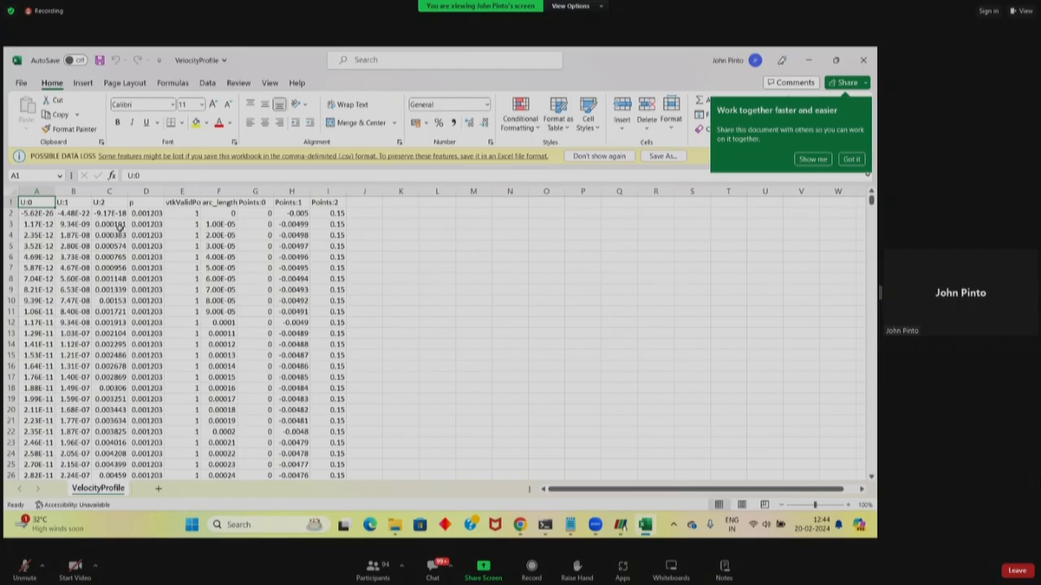
{"action": "scroll", "coordinate": [120, 234], "scroll_direction": "down", "scroll_amount": 10}
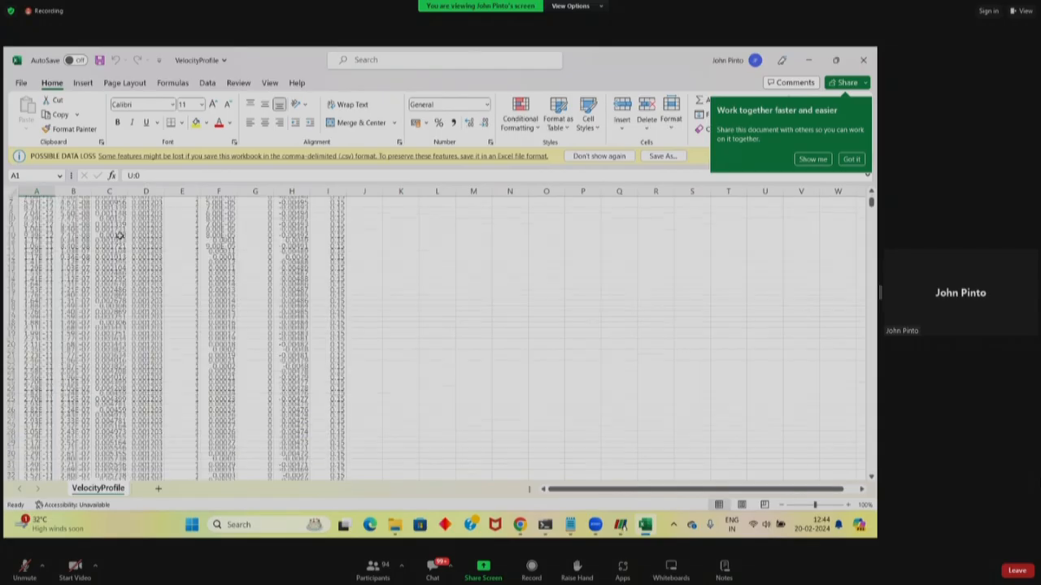
{"action": "scroll", "coordinate": [118, 237], "scroll_direction": "down", "scroll_amount": 20}
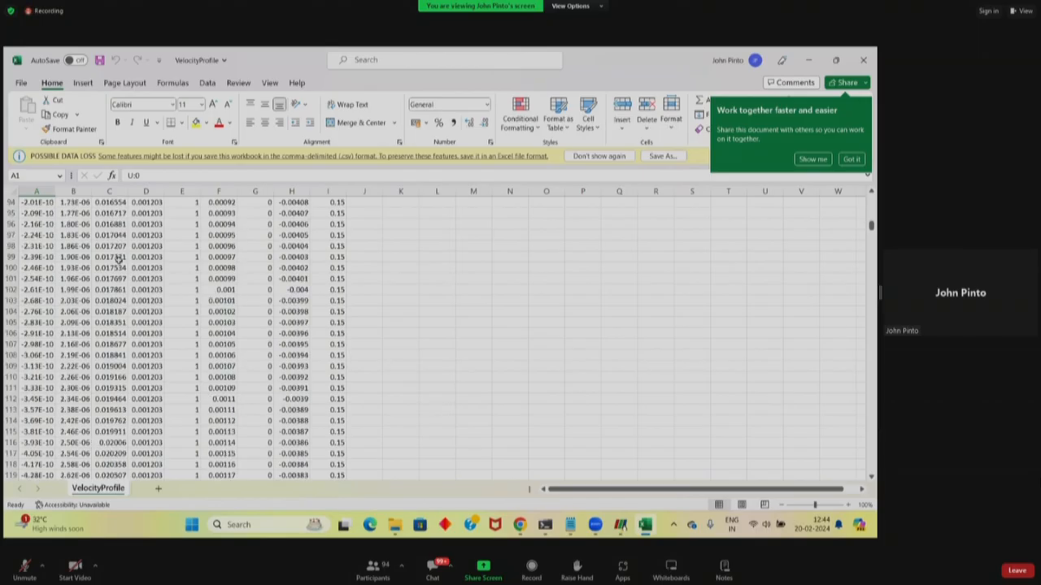
{"action": "scroll", "coordinate": [118, 259], "scroll_direction": "down", "scroll_amount": 20}
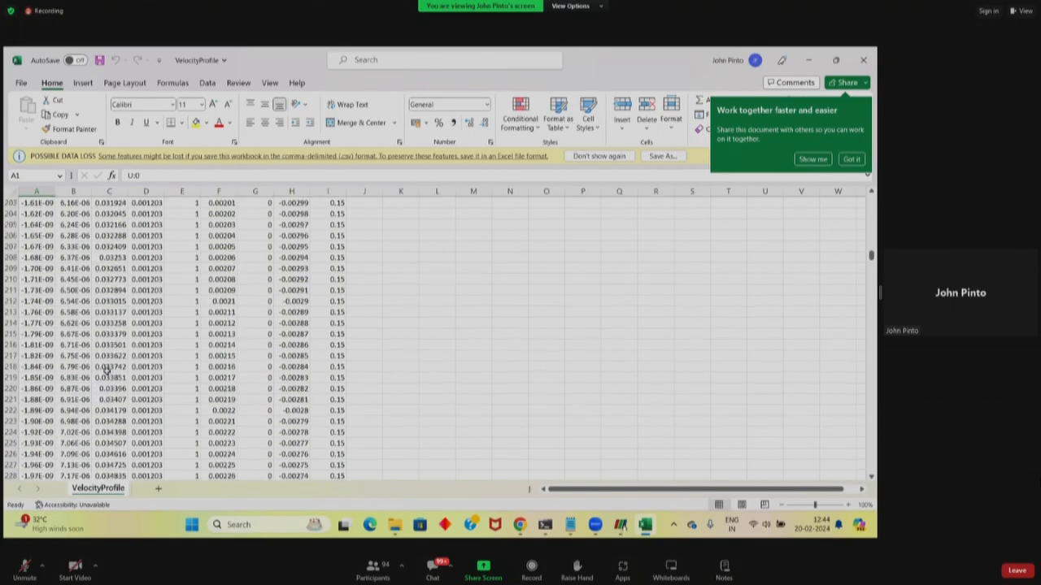
{"action": "scroll", "coordinate": [106, 387], "scroll_direction": "down", "scroll_amount": 13}
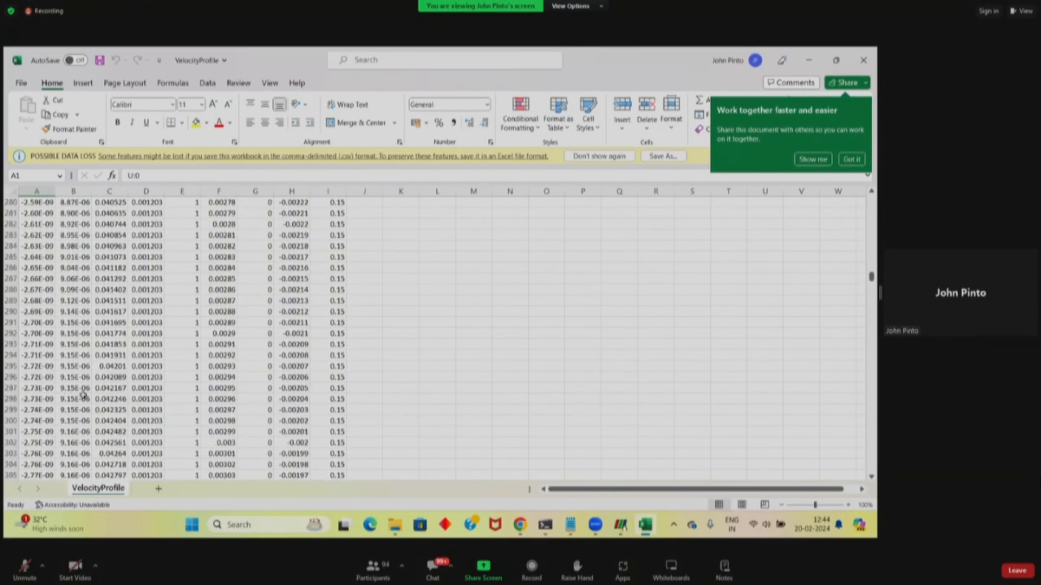
{"action": "scroll", "coordinate": [62, 401], "scroll_direction": "down", "scroll_amount": 13}
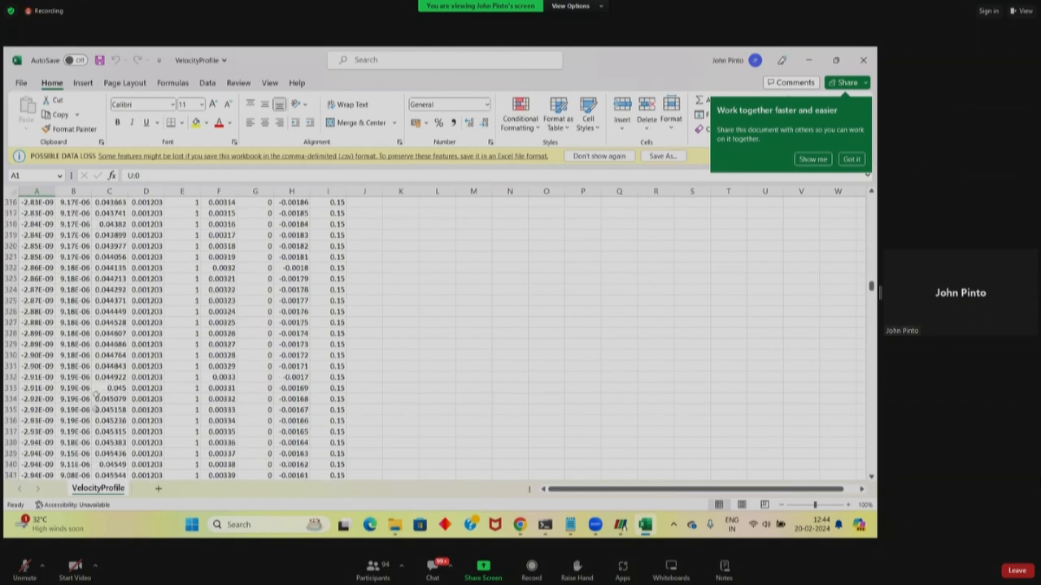
{"action": "scroll", "coordinate": [122, 410], "scroll_direction": "up", "scroll_amount": 20}
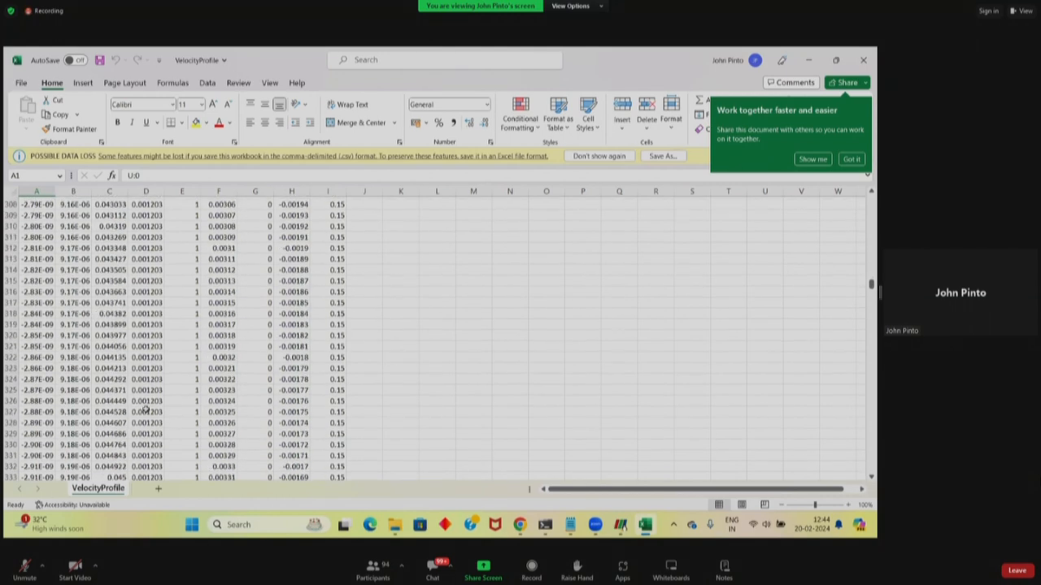
{"action": "left_click_drag", "start_coordinate": [871, 270], "coordinate": [871, 198]}
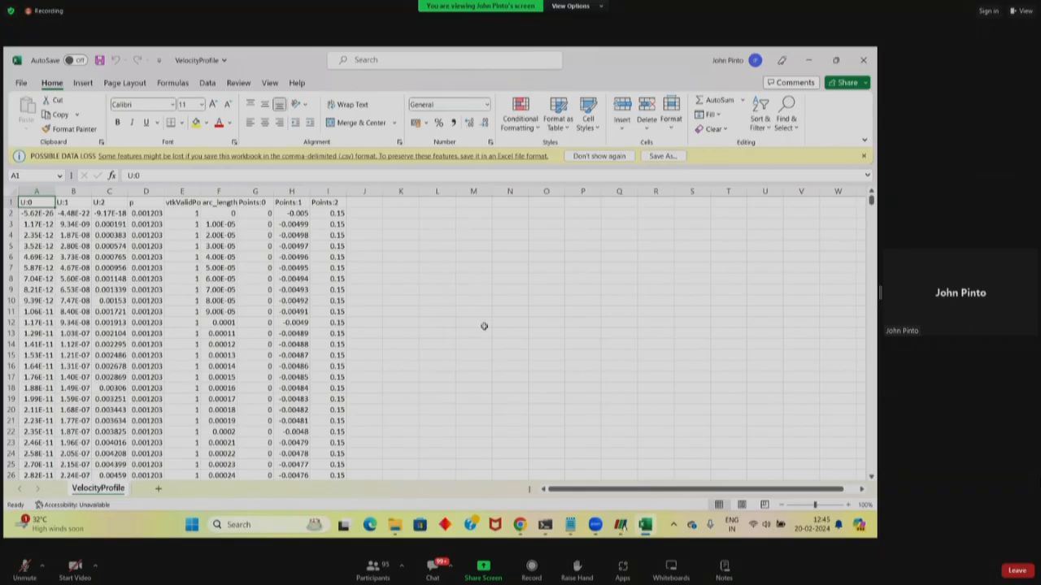
{"action": "left_click", "coordinate": [231, 213]}
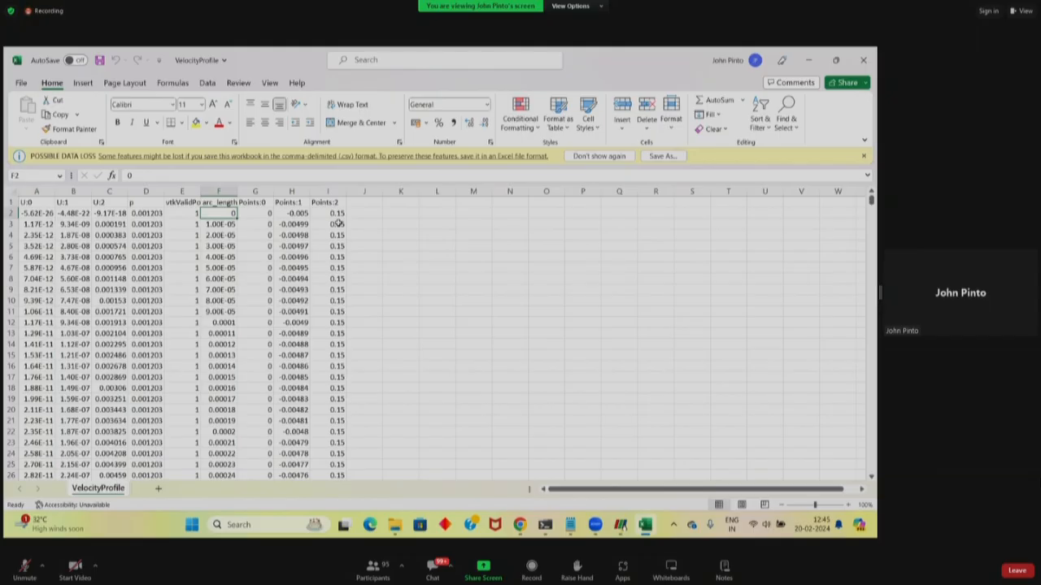
{"action": "type", "text": "1"}
{"action": "key", "text": "Return"}
{"action": "key", "text": "Down"}
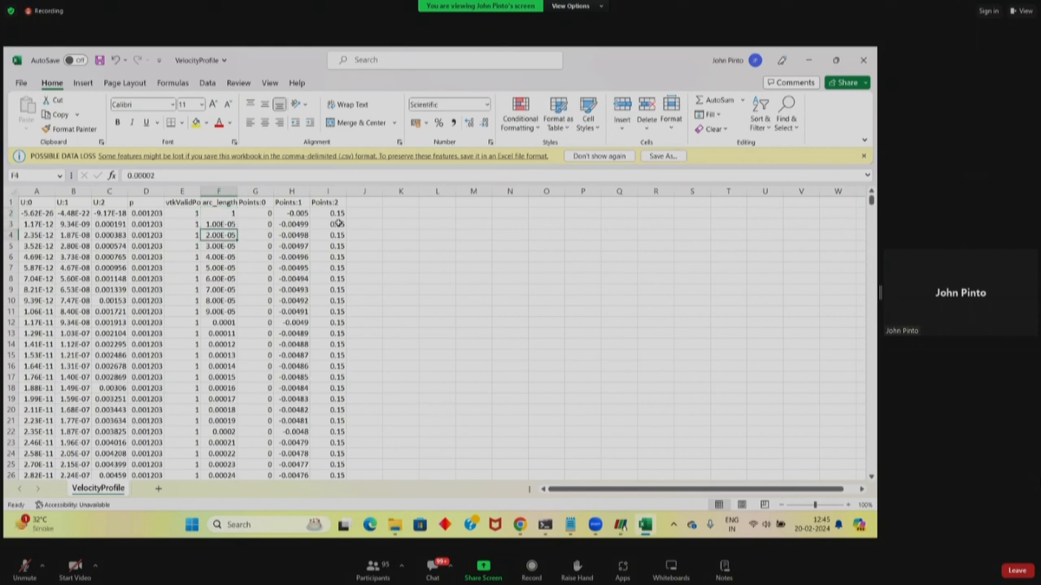
{"action": "key", "text": "ctrl+z"}
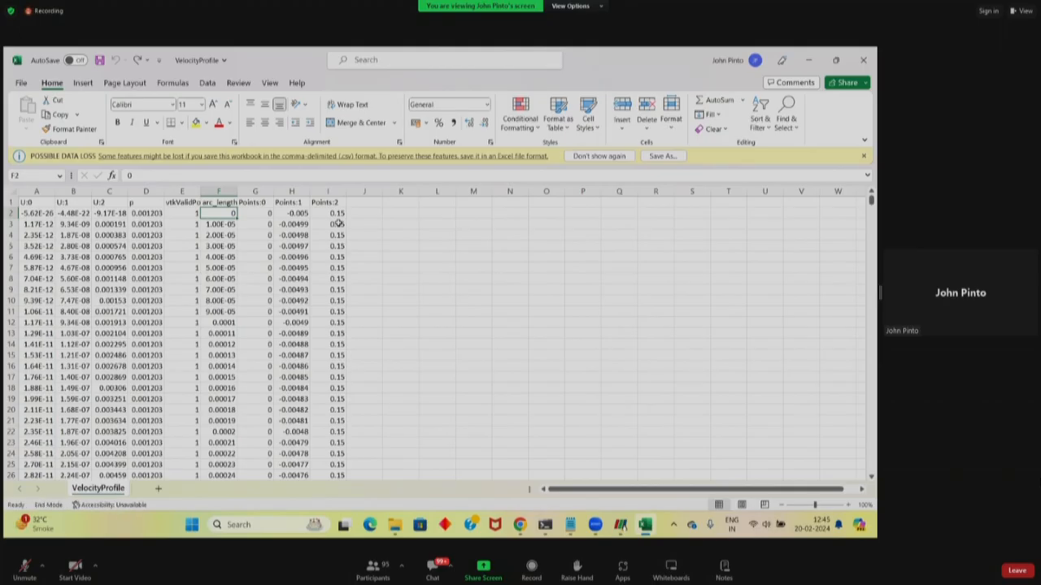
- Examine the arc_length column down to its last row, then return to the start of the sheet
{"action": "key", "text": "ctrl+Down"}
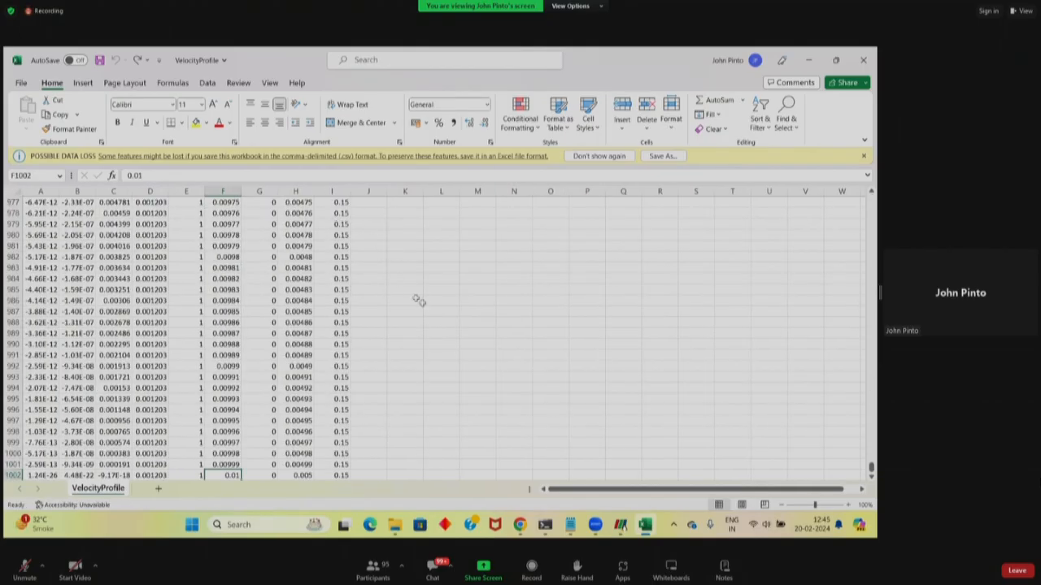
{"action": "scroll", "coordinate": [426, 305], "scroll_direction": "down", "scroll_amount": 1}
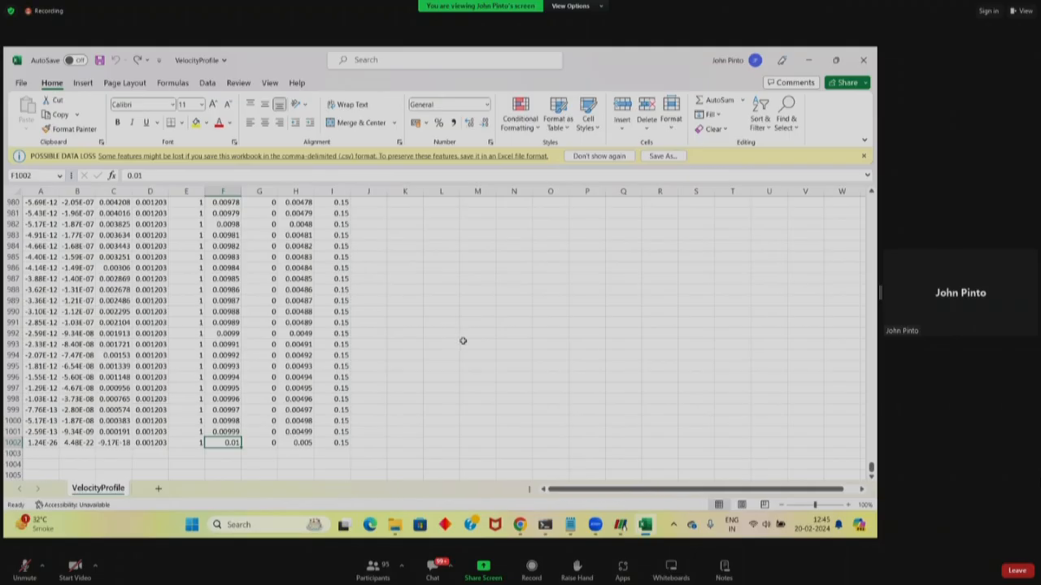
{"action": "scroll", "coordinate": [468, 341], "scroll_direction": "up", "scroll_amount": 19}
{"action": "left_click_drag", "start_coordinate": [870, 456], "coordinate": [853, 183]}
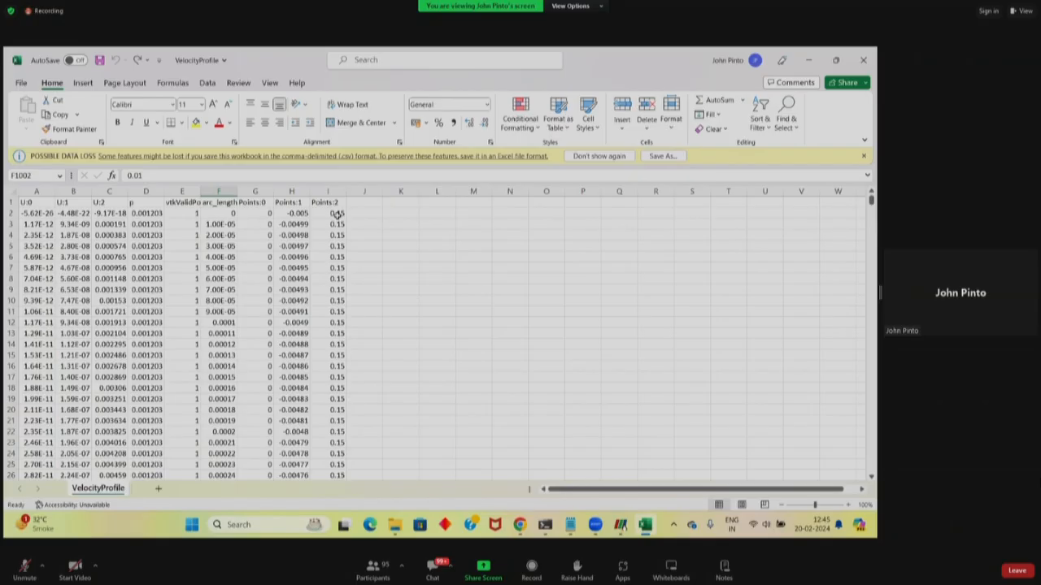
- Examine the Points:1 coordinate column from its first data row down to its last row
{"action": "left_click", "coordinate": [293, 214]}
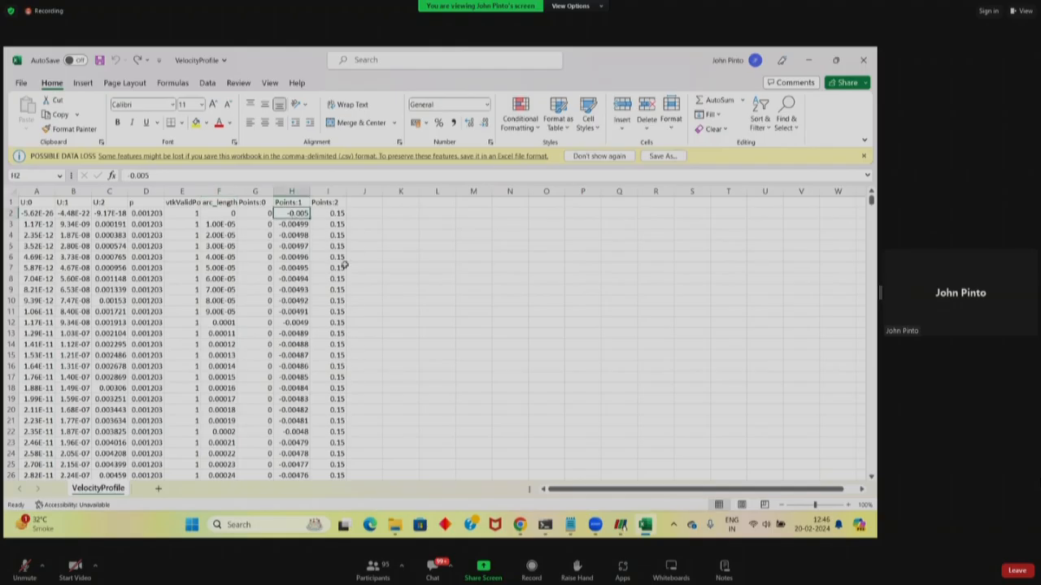
{"action": "key", "text": "End"}
{"action": "key", "text": "Down"}
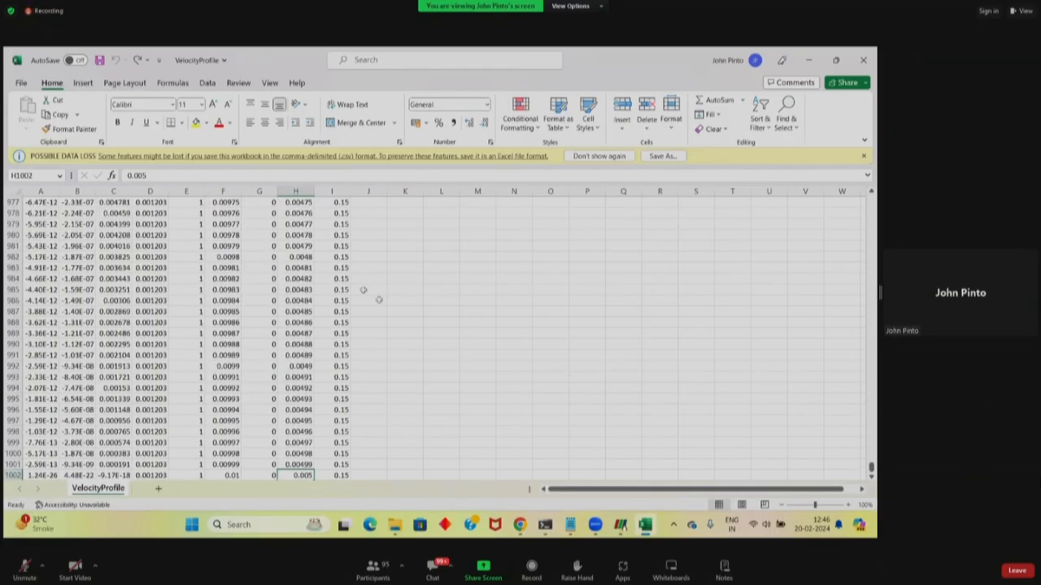
{"action": "scroll", "coordinate": [450, 322], "scroll_direction": "down", "scroll_amount": 1}
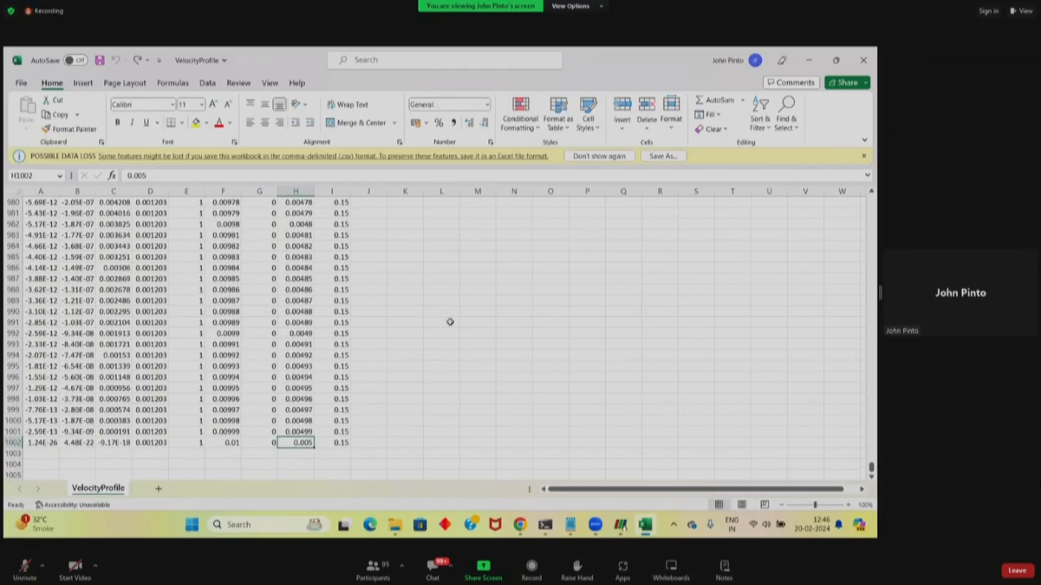
{"action": "scroll", "coordinate": [449, 322], "scroll_direction": "up", "scroll_amount": 20}
{"action": "scroll", "coordinate": [453, 322], "scroll_direction": "up", "scroll_amount": 7}
- Close the VelocityProfile workbook and switch back to ParaView
{"action": "mouse_move", "coordinate": [650, 513]}
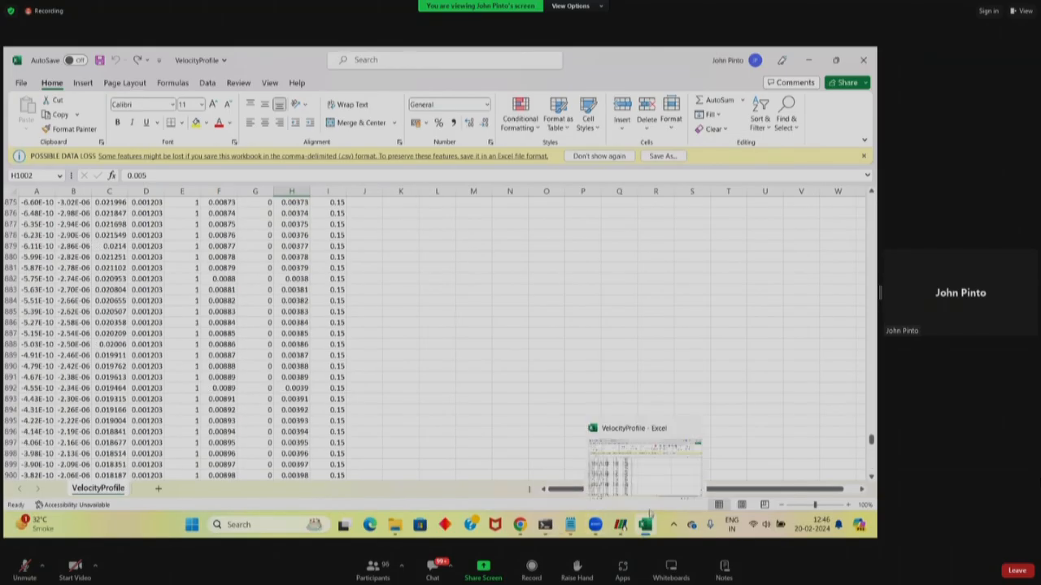
{"action": "key", "text": "alt+F4"}
{"action": "left_click", "coordinate": [456, 299]}
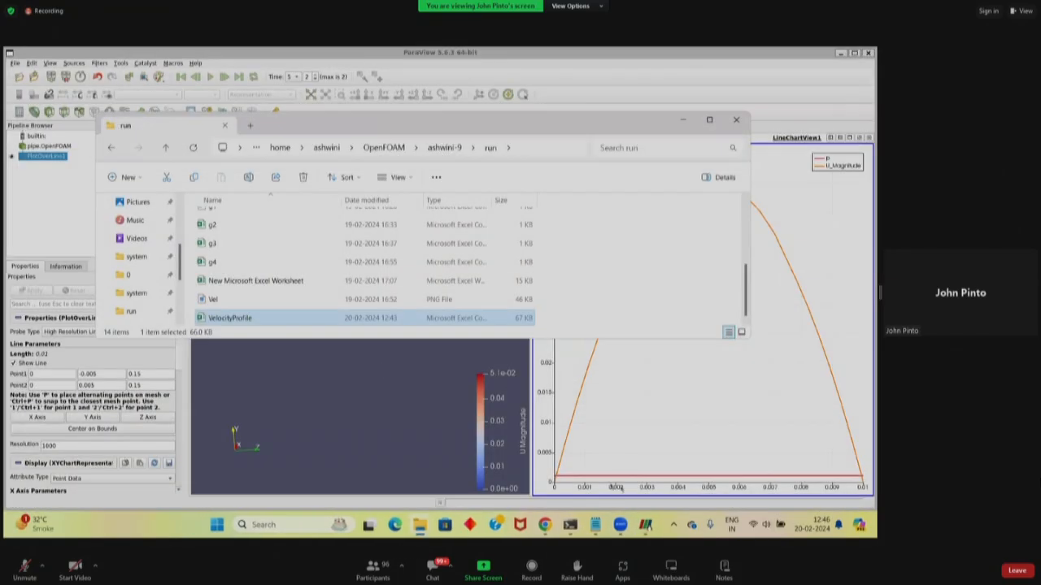
{"action": "left_click", "coordinate": [615, 487]}
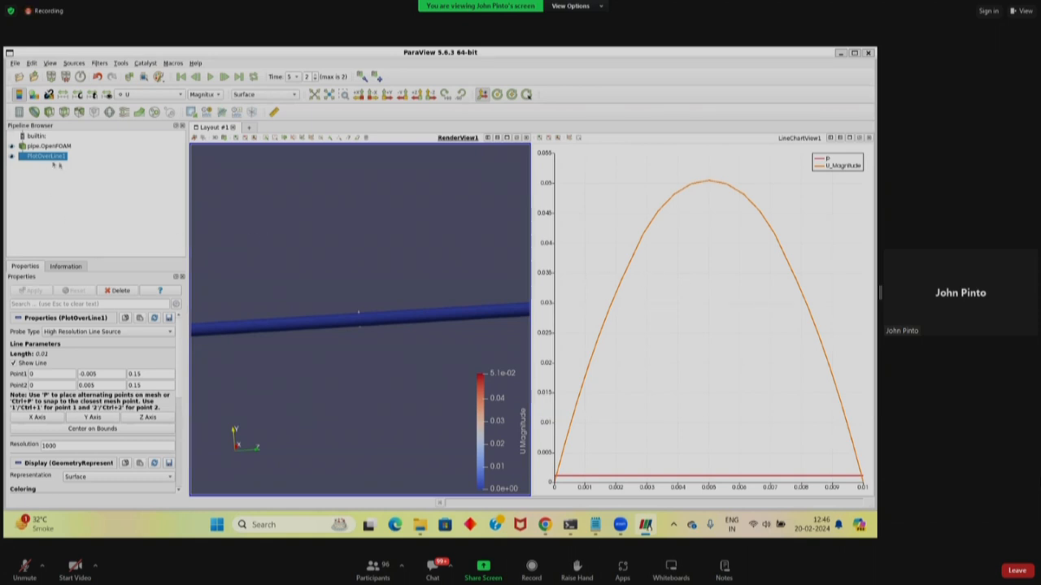
{"action": "left_click", "coordinate": [14, 64]}
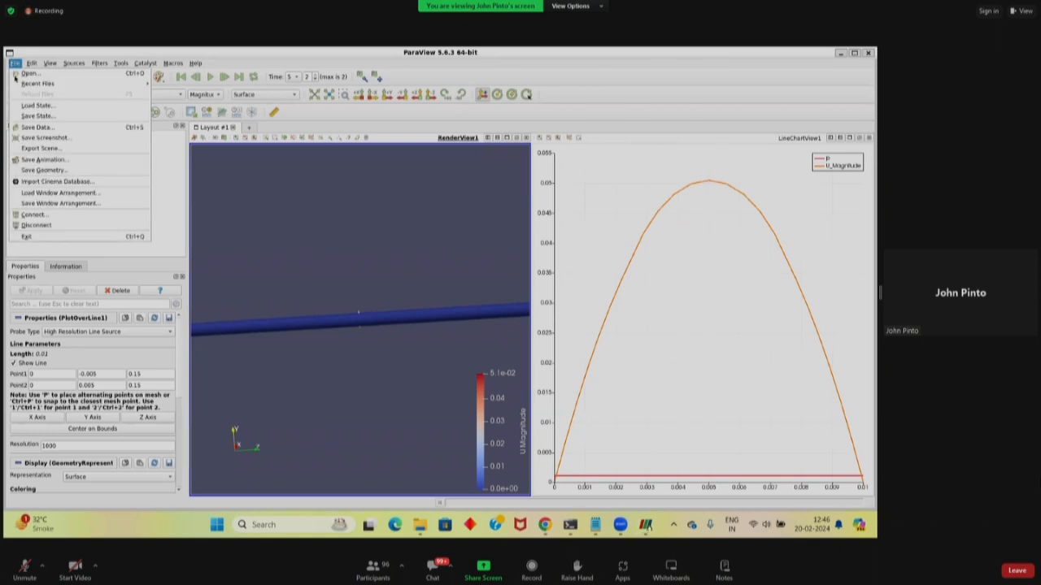
{"action": "left_click", "coordinate": [43, 138]}
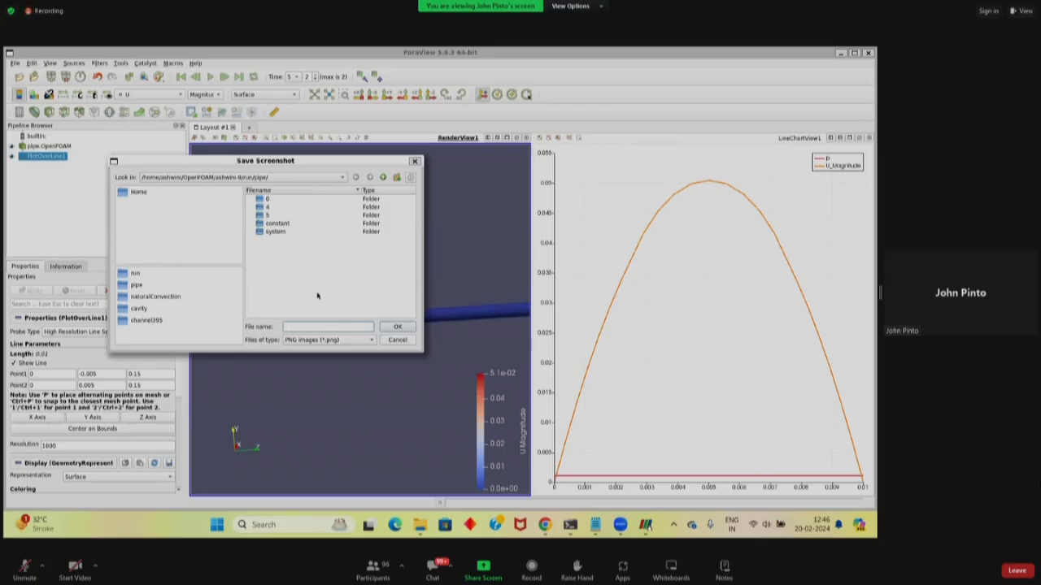
{"action": "left_click", "coordinate": [397, 339]}
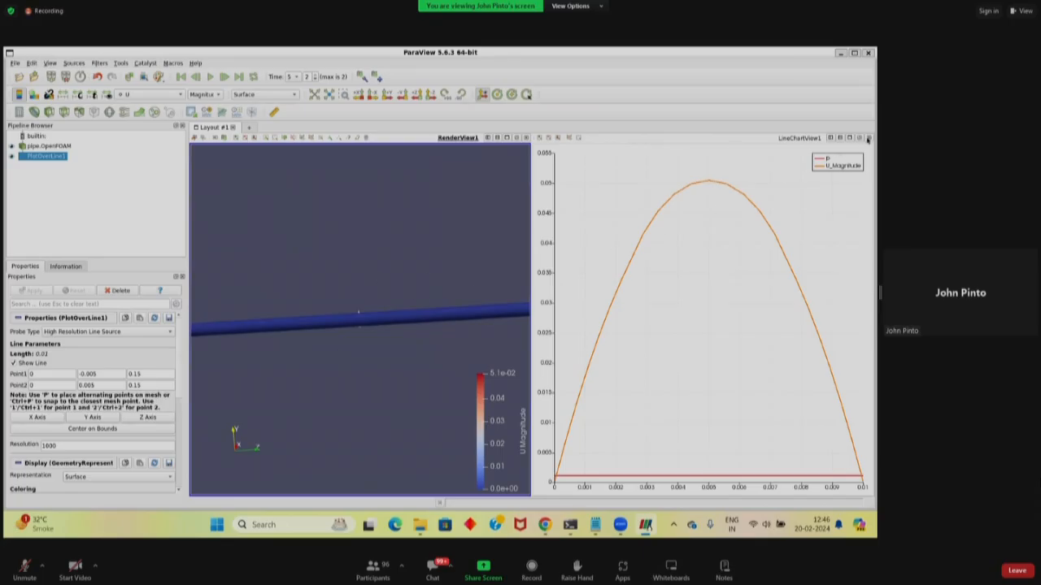
- Close the line chart view and delete the Plot Over Line filter from the pipeline
{"action": "left_click", "coordinate": [868, 138]}
{"action": "left_click", "coordinate": [539, 380]}
{"action": "scroll", "coordinate": [491, 376], "scroll_direction": "up", "scroll_amount": 1}
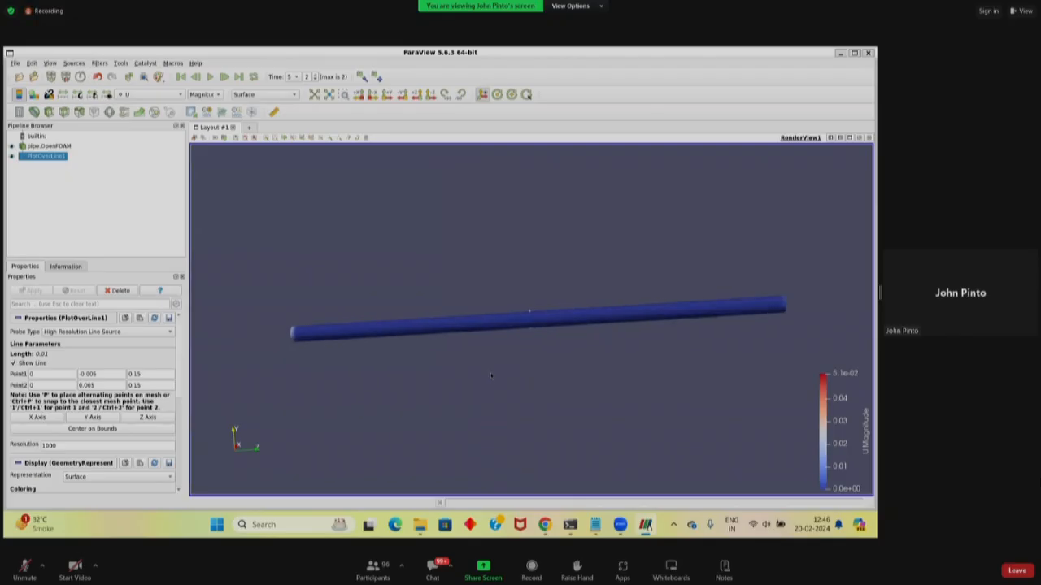
{"action": "scroll", "coordinate": [492, 375], "scroll_direction": "up", "scroll_amount": 1}
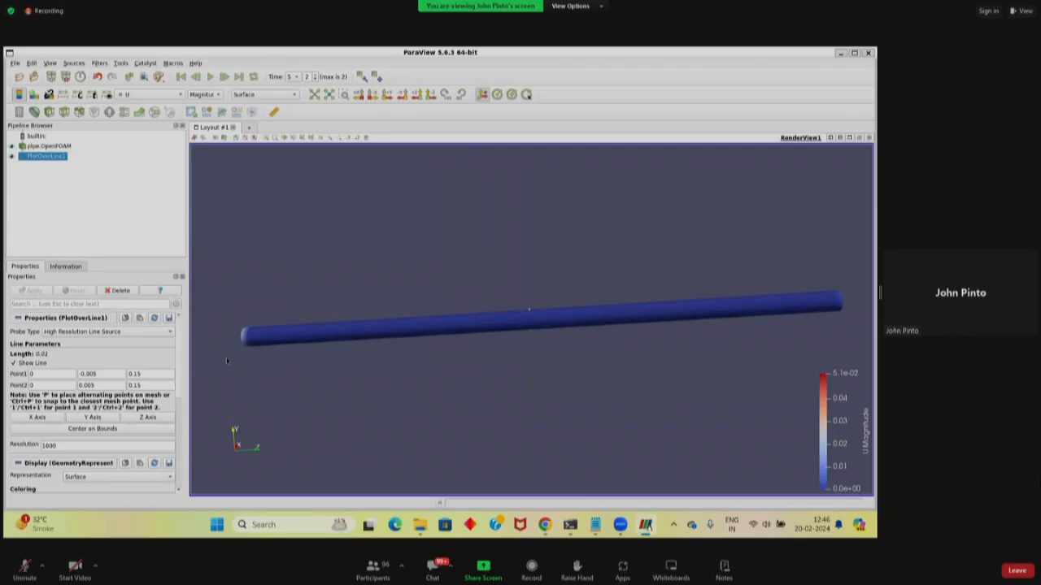
{"action": "left_click", "coordinate": [118, 291]}
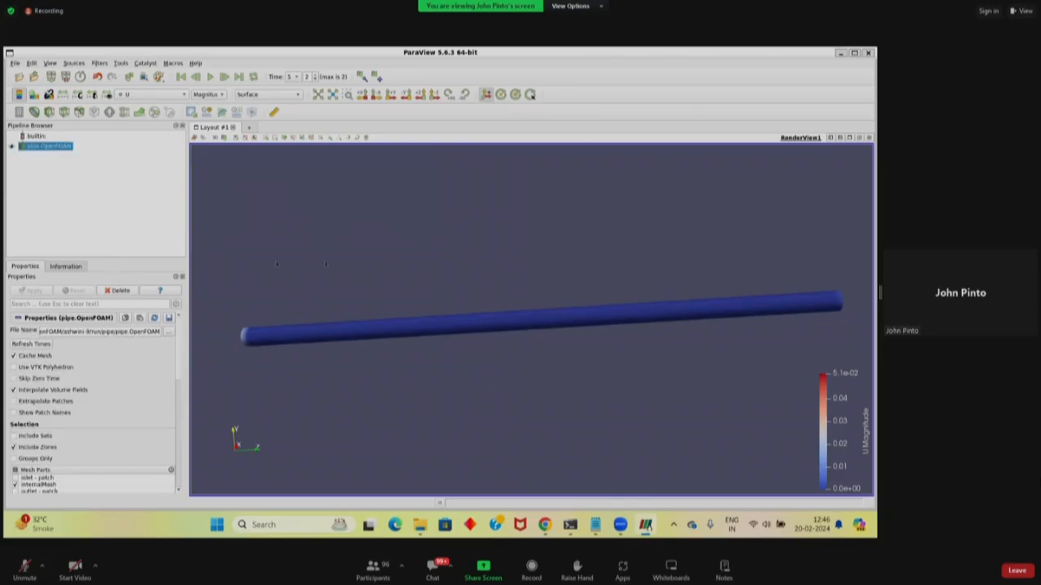
- Slice the pipe with a Z-normal plane at origin 0, 0, 0.15 and hide the plane outline
{"action": "left_click_drag", "start_coordinate": [374, 255], "coordinate": [378, 238]}
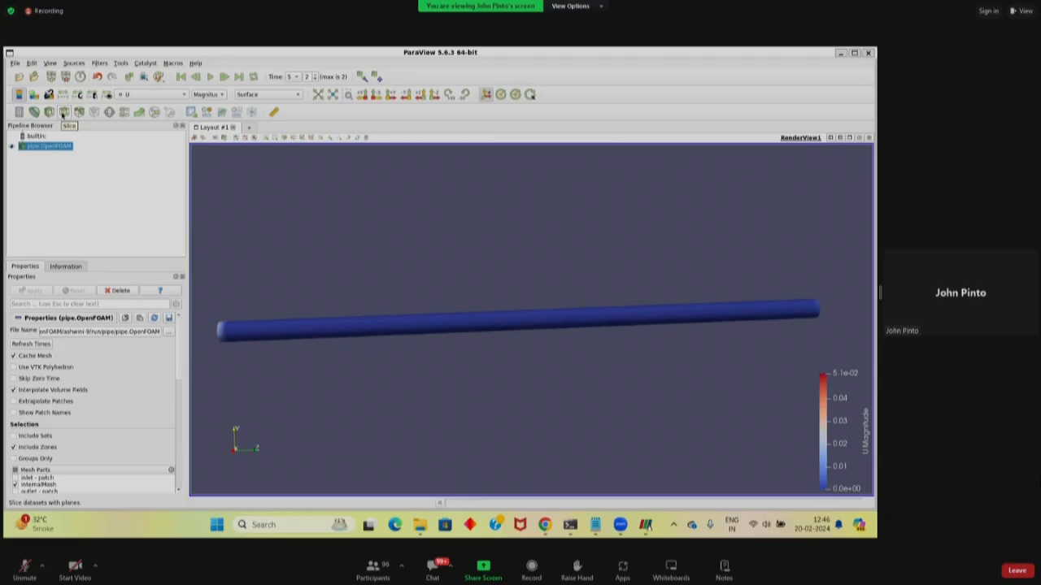
{"action": "left_click", "coordinate": [63, 113]}
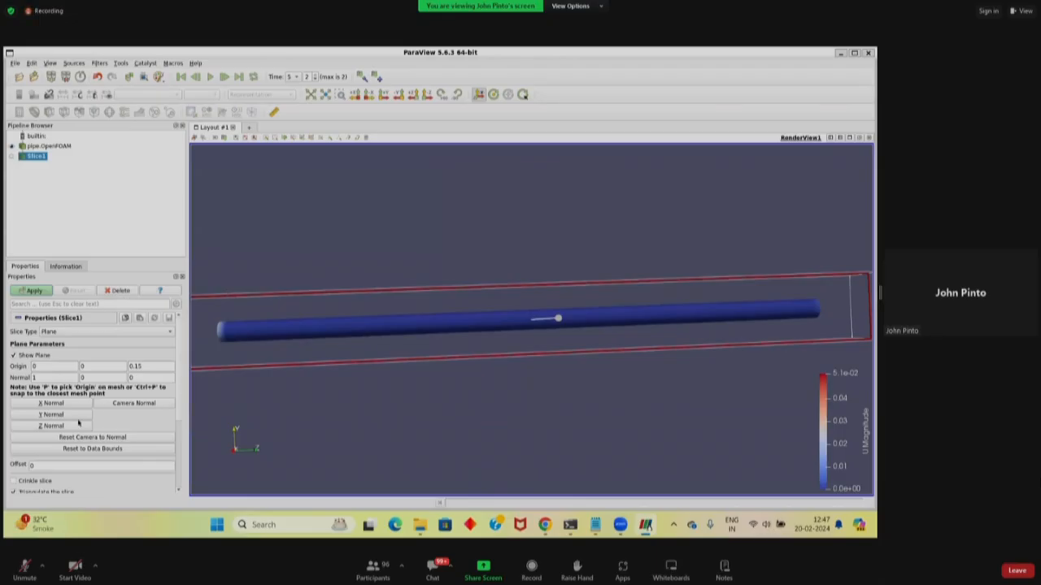
{"action": "left_click", "coordinate": [52, 426]}
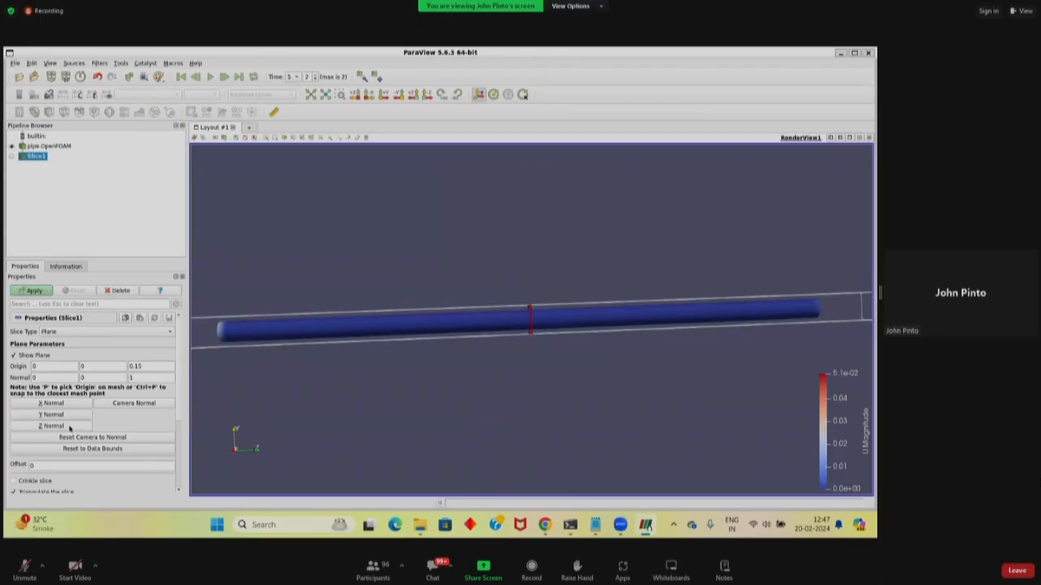
{"action": "left_click", "coordinate": [35, 291]}
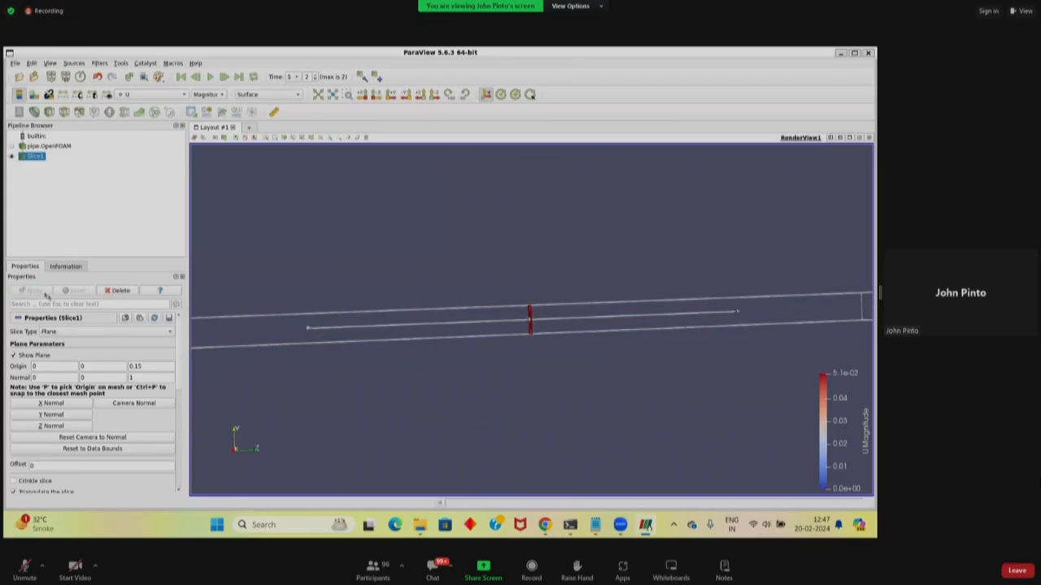
{"action": "left_click_drag", "start_coordinate": [329, 411], "coordinate": [293, 324]}
{"action": "left_click", "coordinate": [13, 357]}
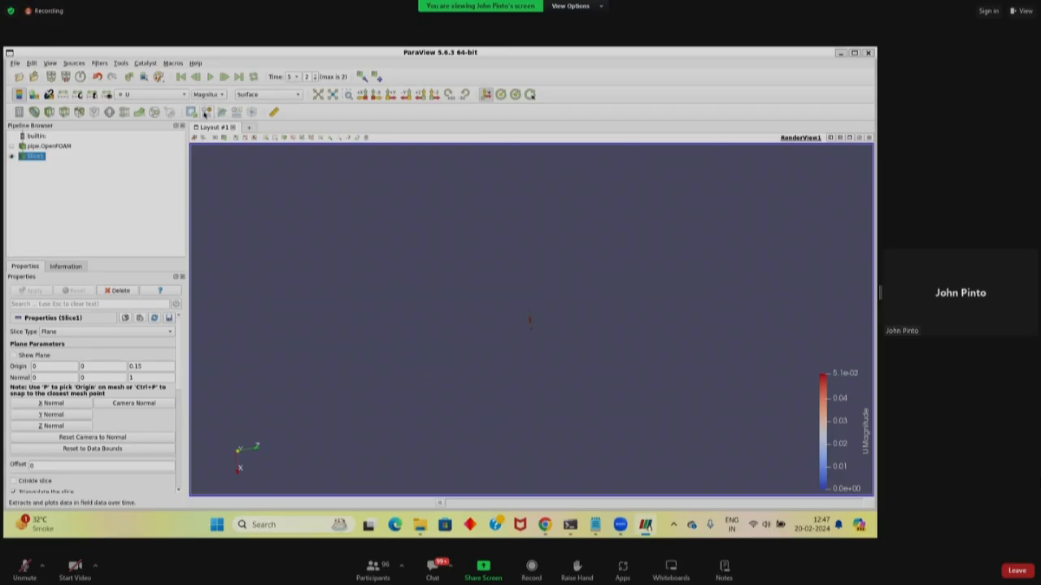
- Apply a Warp By Vector filter to the slice with a scale factor of 0.1 and view the warped surface
{"action": "left_click", "coordinate": [141, 115]}
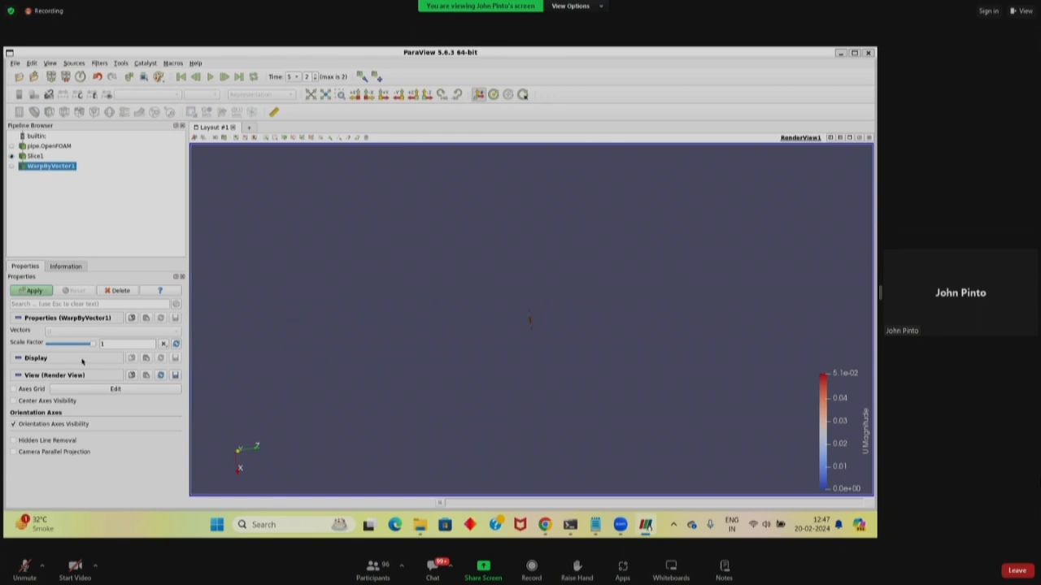
{"action": "left_click", "coordinate": [114, 343]}
{"action": "key", "text": "BackSpace"}
{"action": "type", "text": "0.1"}
{"action": "left_click", "coordinate": [45, 291]}
{"action": "scroll", "coordinate": [559, 334], "scroll_direction": "up", "scroll_amount": 5}
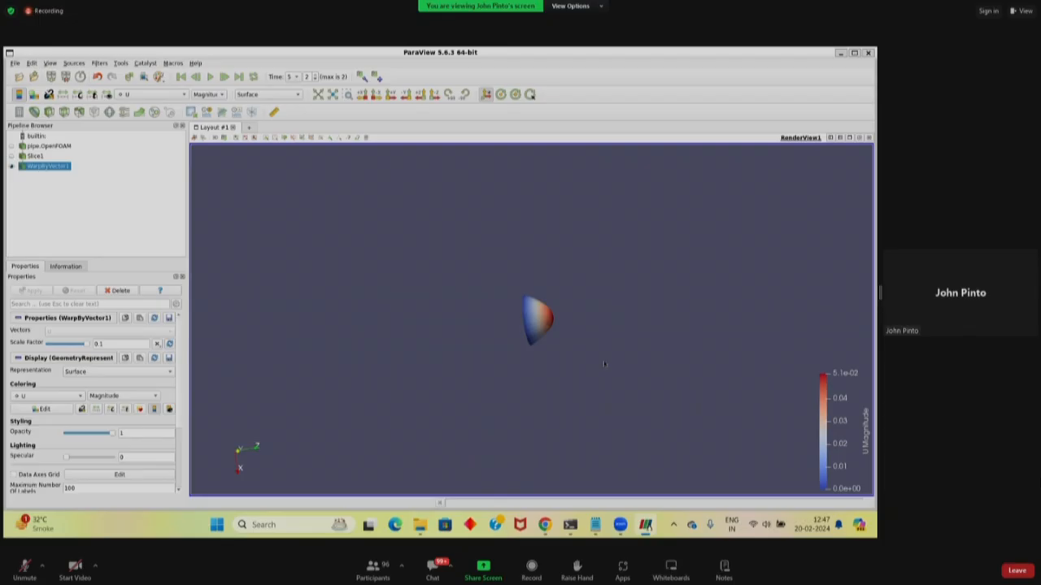
{"action": "left_click_drag", "start_coordinate": [607, 364], "coordinate": [657, 391]}
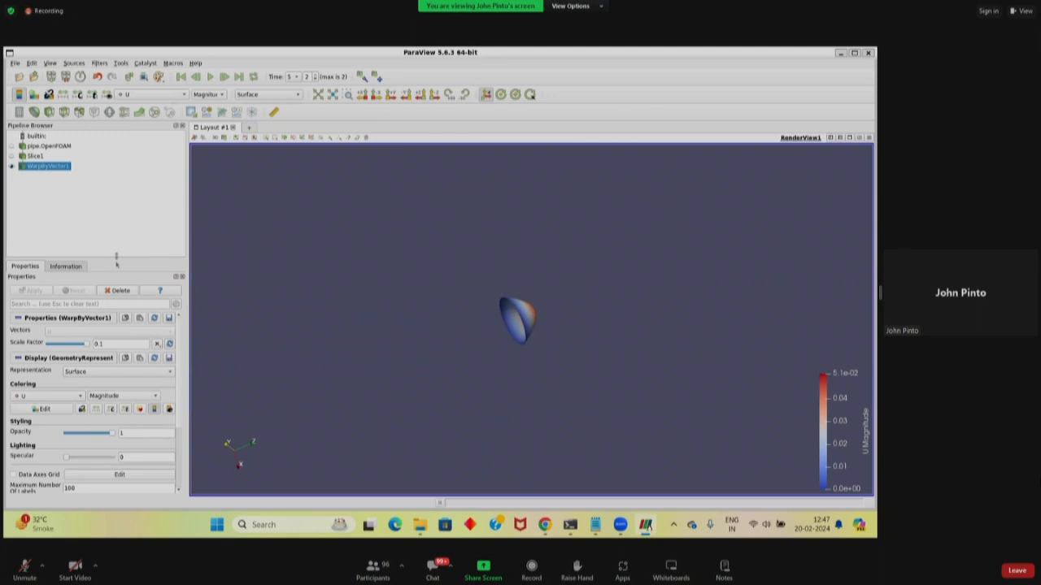
- Delete the Warp By Vector and Slice filters from the pipeline
{"action": "left_click", "coordinate": [117, 291]}
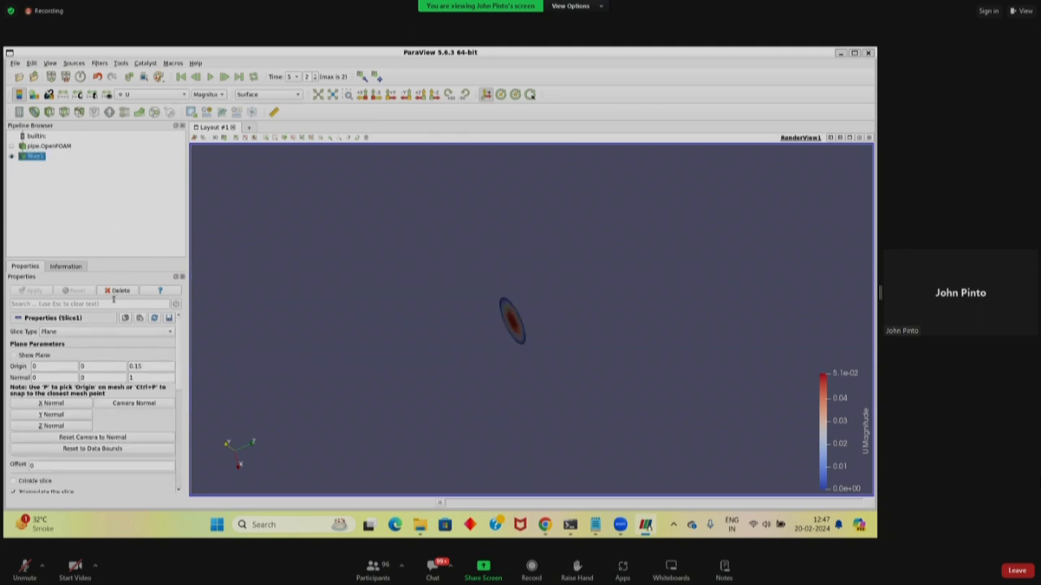
{"action": "left_click", "coordinate": [118, 291]}
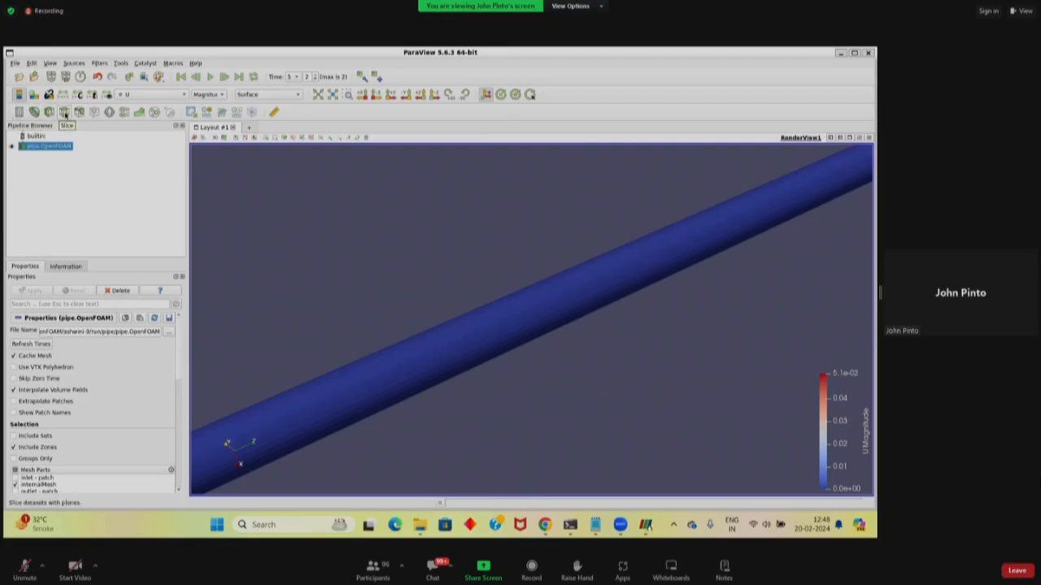
- Create a Z-normal slice through the pipe at origin 0, 0, 0.15
{"action": "left_click", "coordinate": [65, 114]}
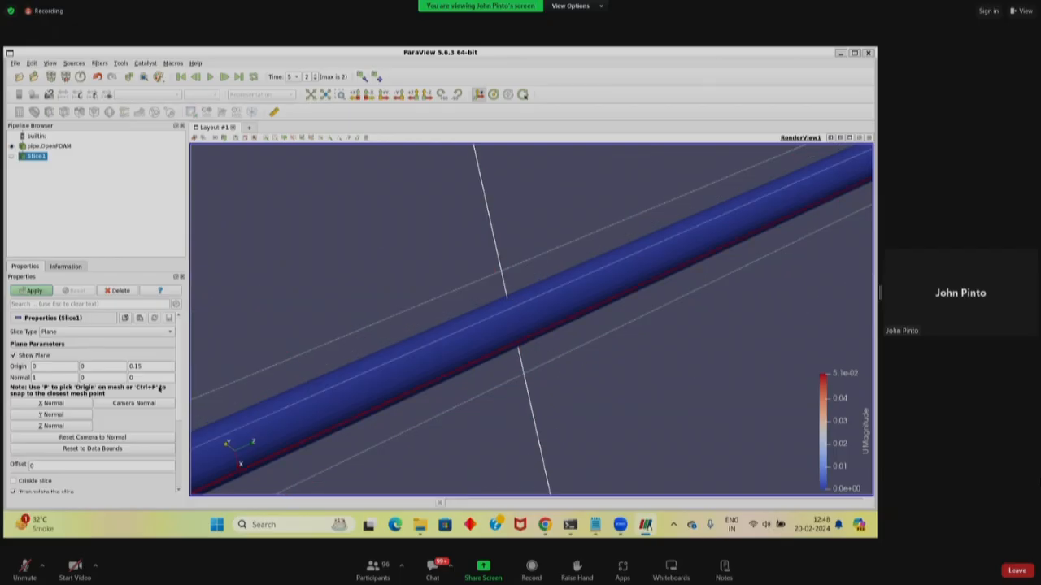
{"action": "left_click", "coordinate": [61, 426]}
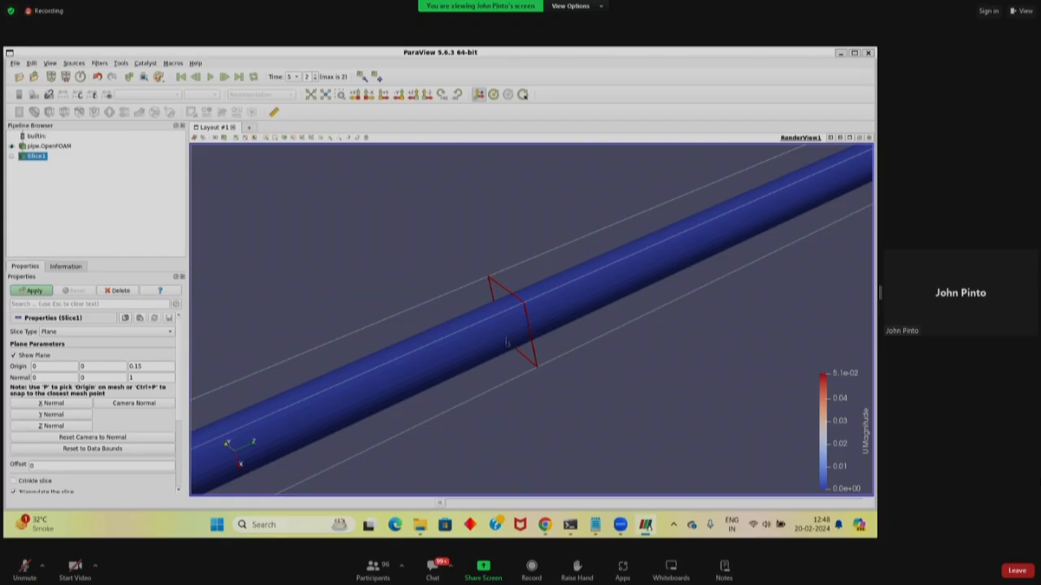
{"action": "left_click", "coordinate": [32, 291]}
{"action": "left_click_drag", "start_coordinate": [588, 419], "coordinate": [462, 406]}
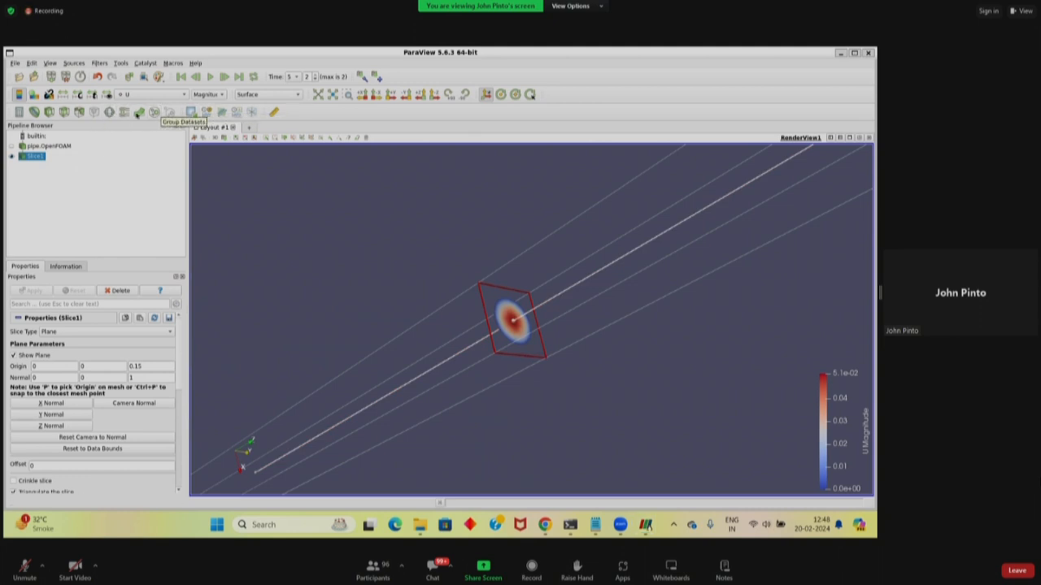
- Warp the cross-section slice by the velocity vector with scale factor 0.1 and inspect the profile from several angles
{"action": "left_click", "coordinate": [139, 113]}
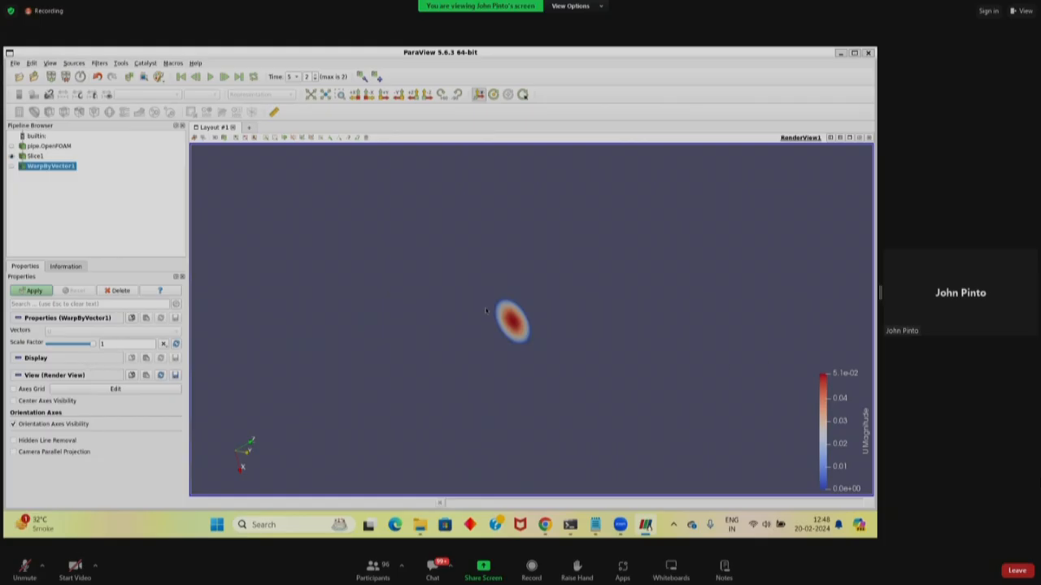
{"action": "left_click", "coordinate": [103, 344]}
{"action": "key", "text": "BackSpace"}
{"action": "type", "text": "0.1"}
{"action": "left_click", "coordinate": [41, 290]}
{"action": "left_click_drag", "start_coordinate": [466, 378], "coordinate": [468, 291]}
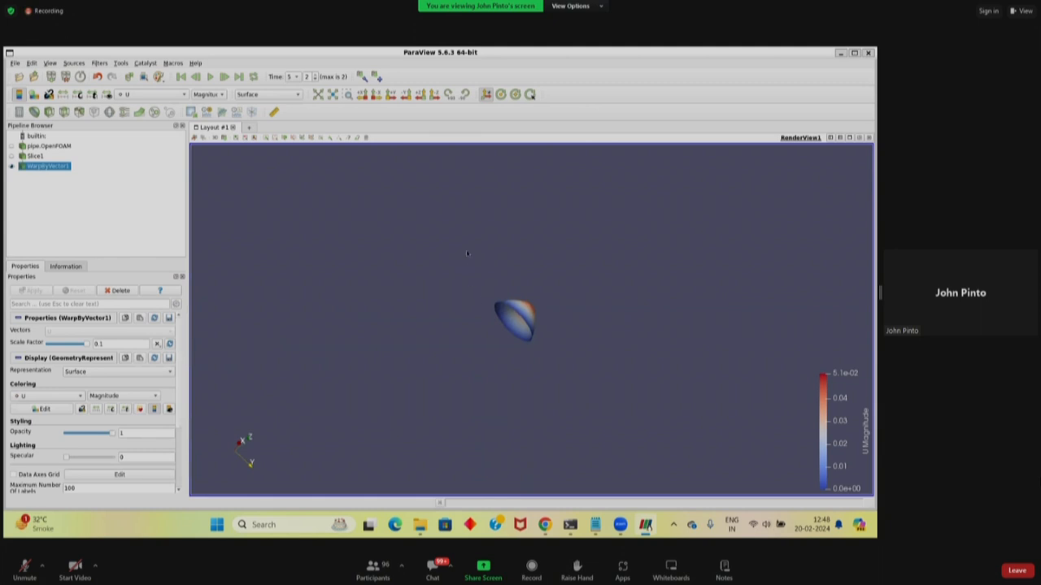
{"action": "left_click_drag", "start_coordinate": [597, 319], "coordinate": [618, 375]}
{"action": "left_click_drag", "start_coordinate": [352, 217], "coordinate": [553, 336]}
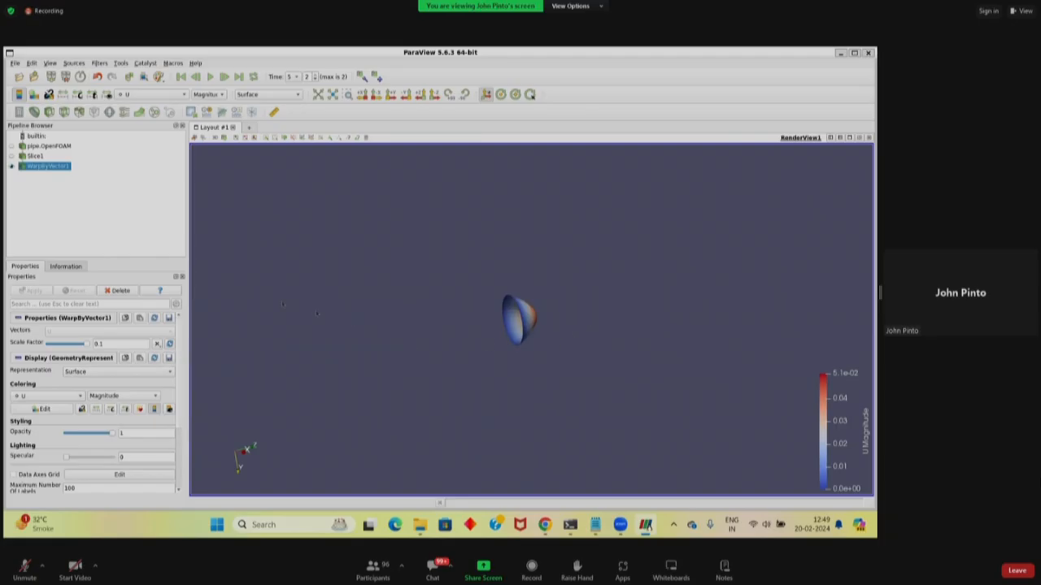
- Show the pipe.OpenFOAM geometry together with the warped velocity profile and bring the whole pipe into view
{"action": "left_click", "coordinate": [12, 146]}
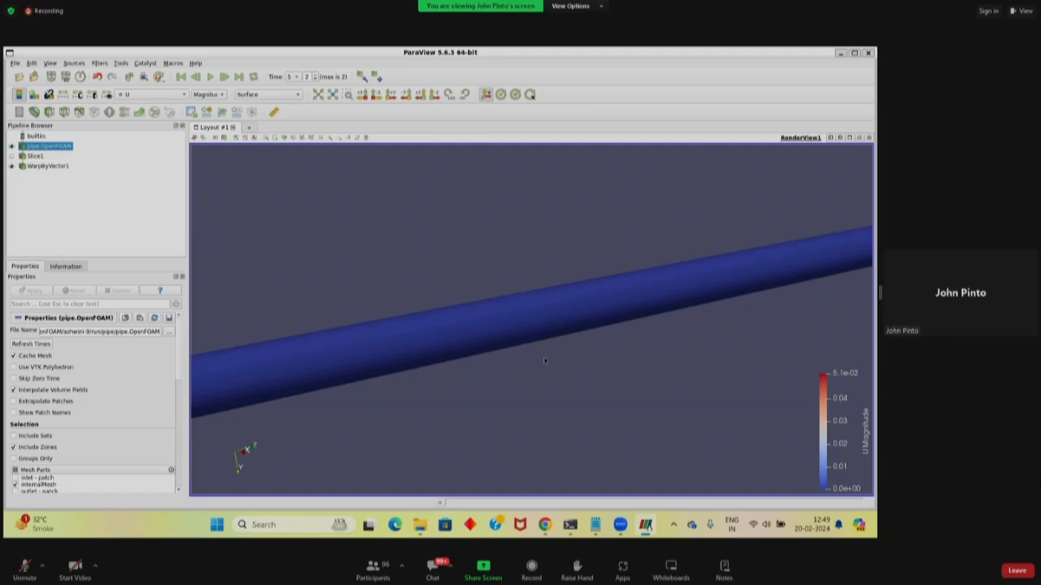
{"action": "scroll", "coordinate": [545, 361], "scroll_direction": "down", "scroll_amount": 2}
{"action": "scroll", "coordinate": [542, 362], "scroll_direction": "down", "scroll_amount": 2}
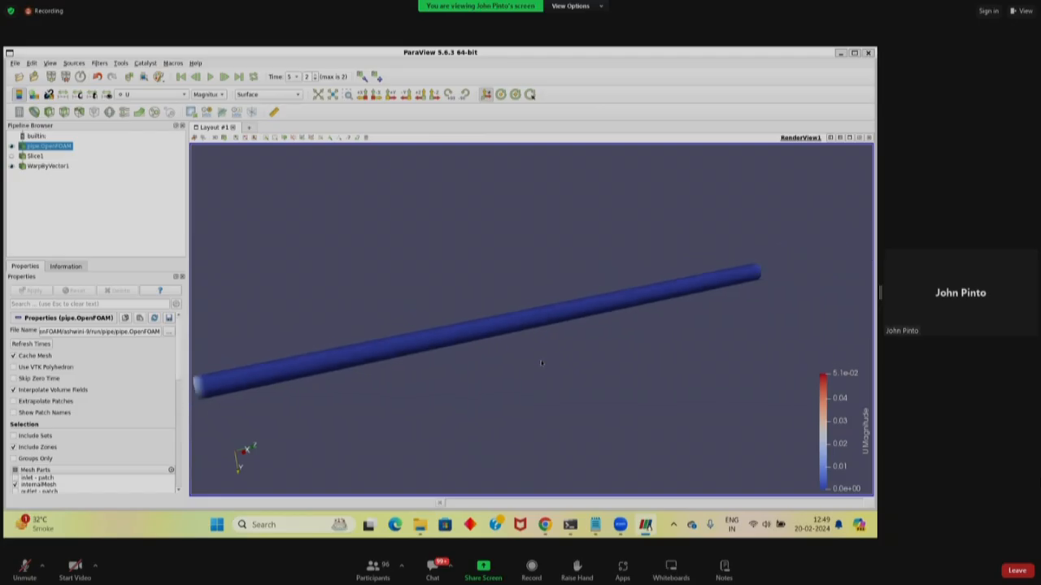
- Lower the opacity of the pipe.OpenFOAM geometry to 0.14 and inspect the warped velocity profile inside the pipe
{"action": "left_click_drag", "start_coordinate": [179, 375], "coordinate": [179, 460]}
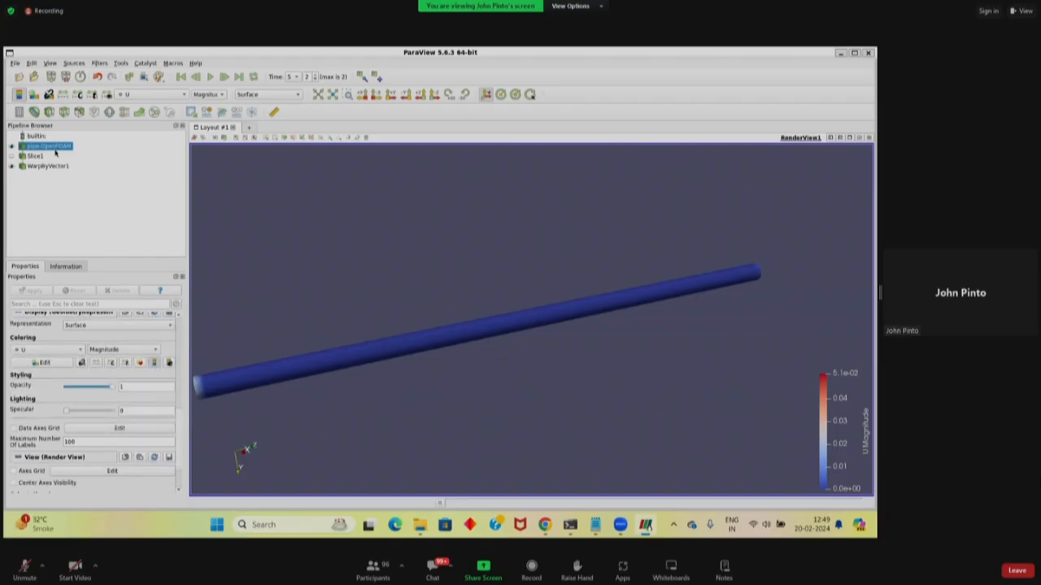
{"action": "scroll", "coordinate": [176, 419], "scroll_direction": "up", "scroll_amount": 5}
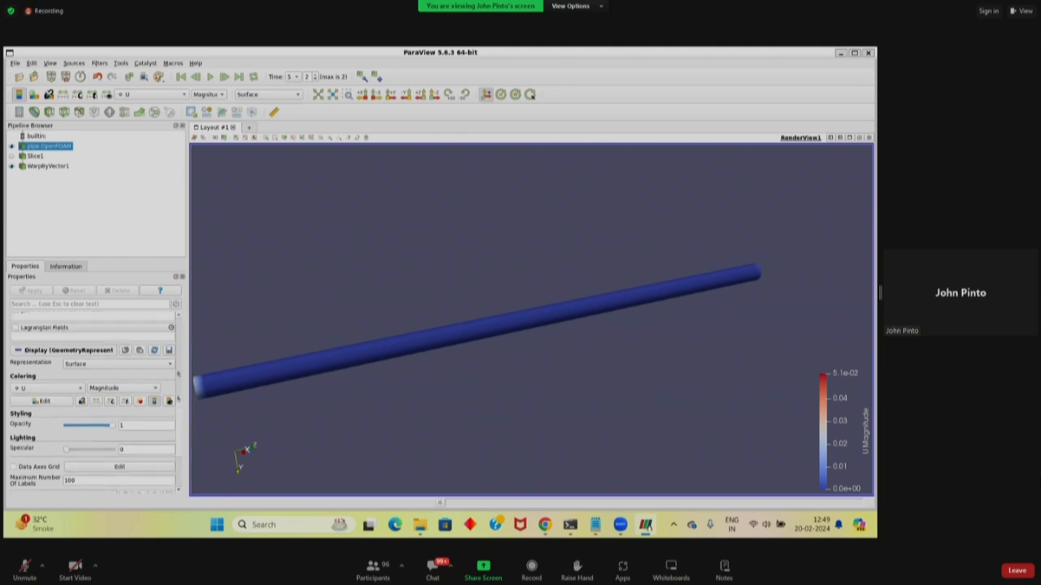
{"action": "scroll", "coordinate": [178, 414], "scroll_direction": "down", "scroll_amount": 3}
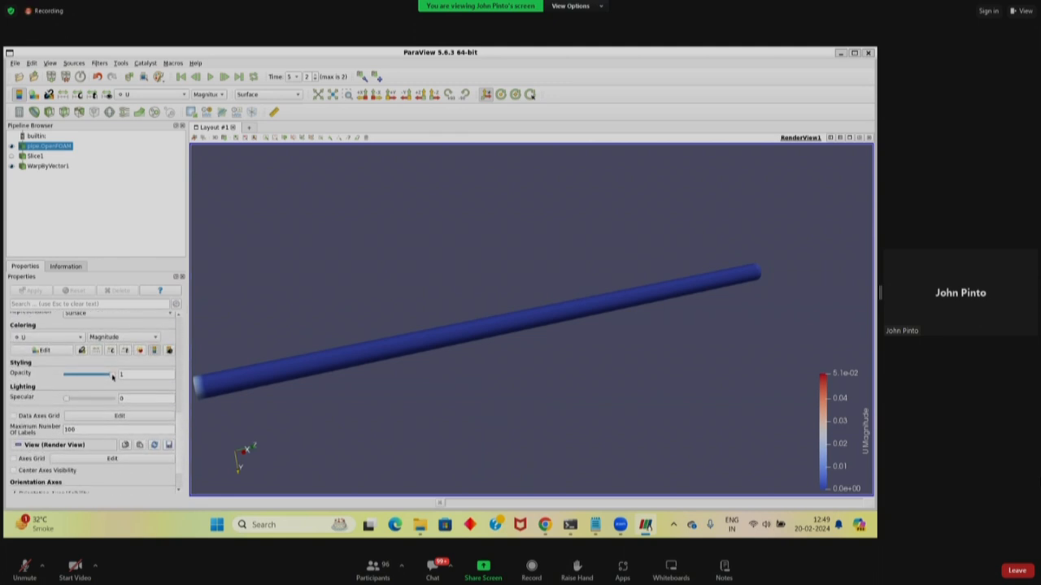
{"action": "left_click_drag", "start_coordinate": [112, 375], "coordinate": [77, 376]}
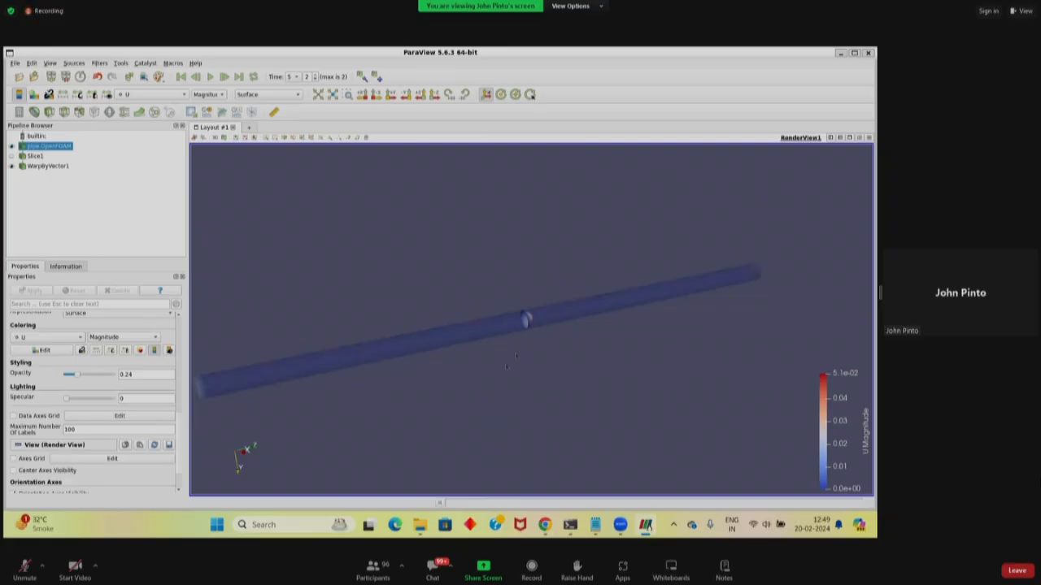
{"action": "left_click_drag", "start_coordinate": [454, 387], "coordinate": [421, 375]}
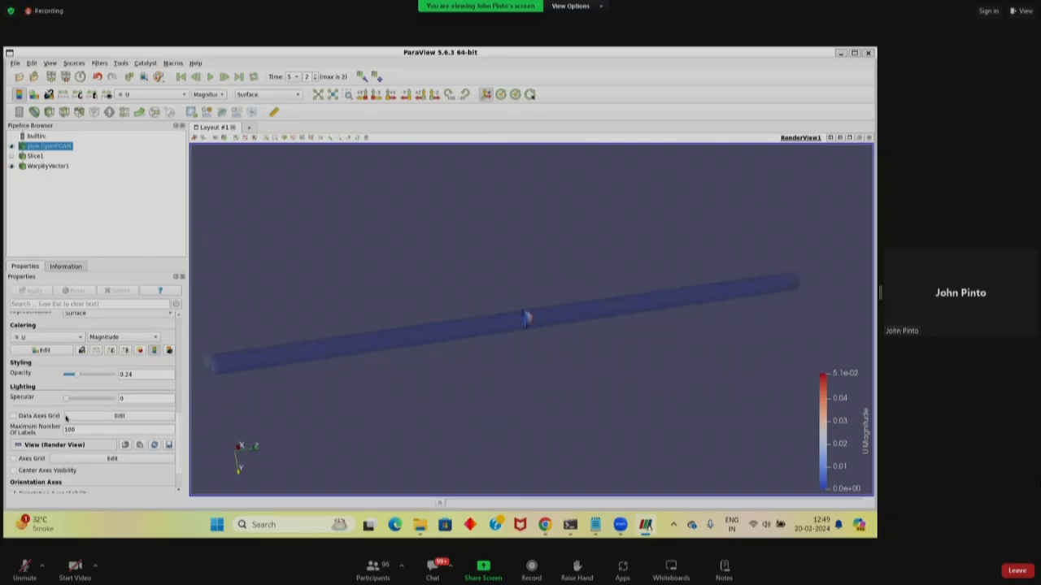
{"action": "left_click_drag", "start_coordinate": [78, 374], "coordinate": [72, 375]}
{"action": "scroll", "coordinate": [465, 378], "scroll_direction": "up", "scroll_amount": 5}
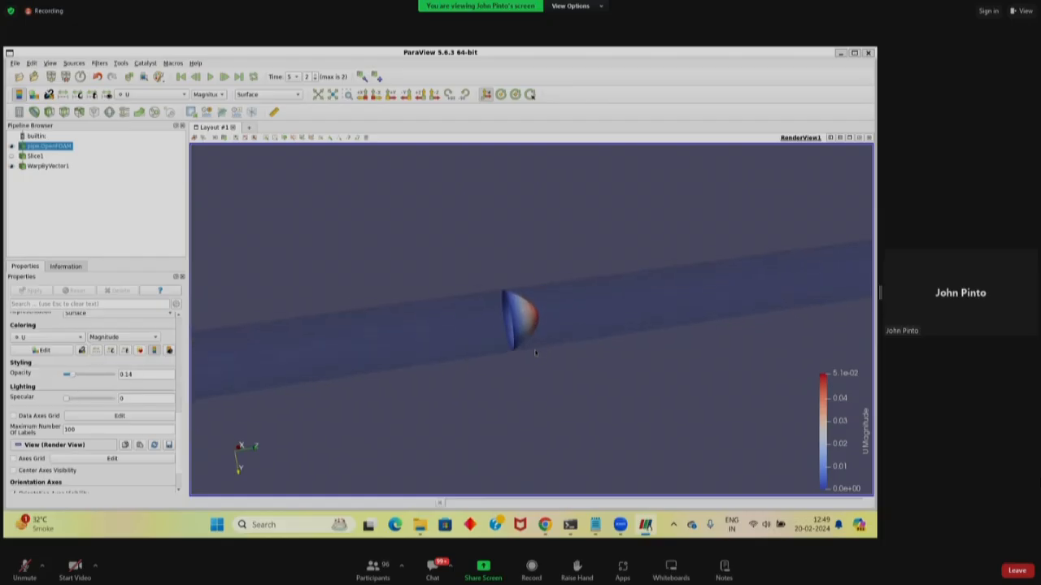
{"action": "left_click_drag", "start_coordinate": [533, 402], "coordinate": [446, 347]}
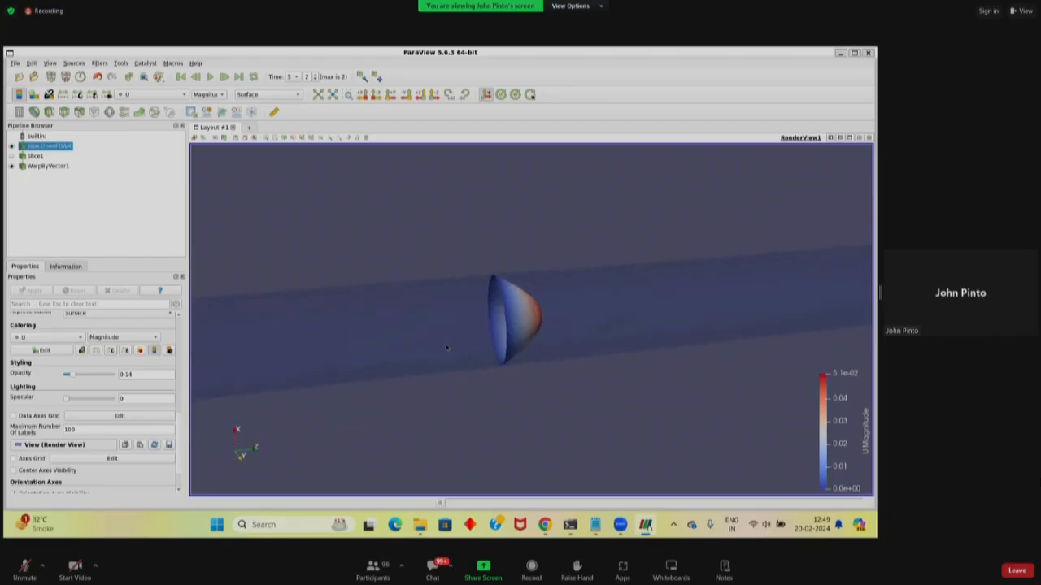
{"action": "left_click", "coordinate": [14, 63]}
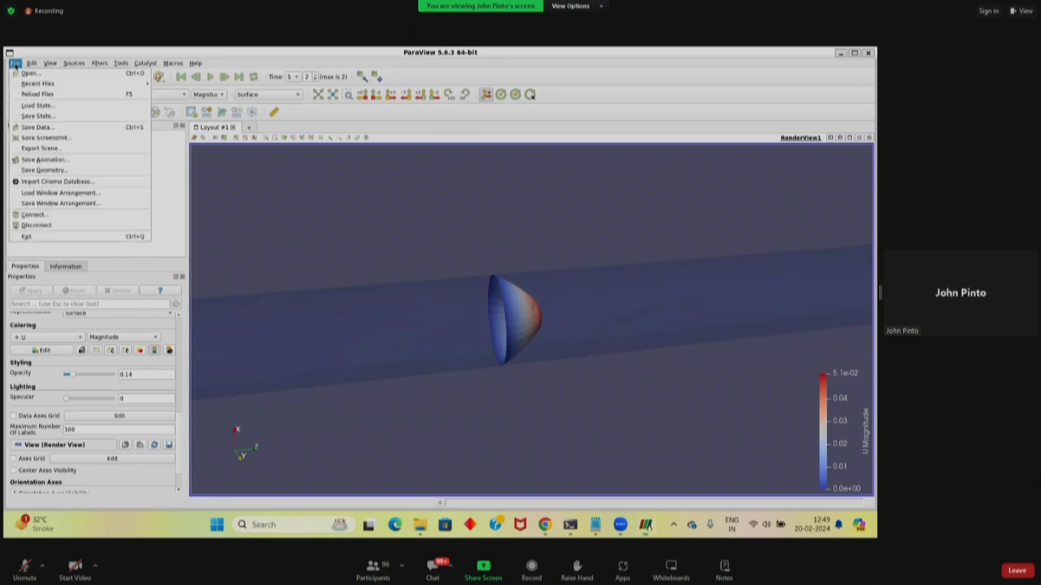
{"action": "left_click", "coordinate": [46, 138]}
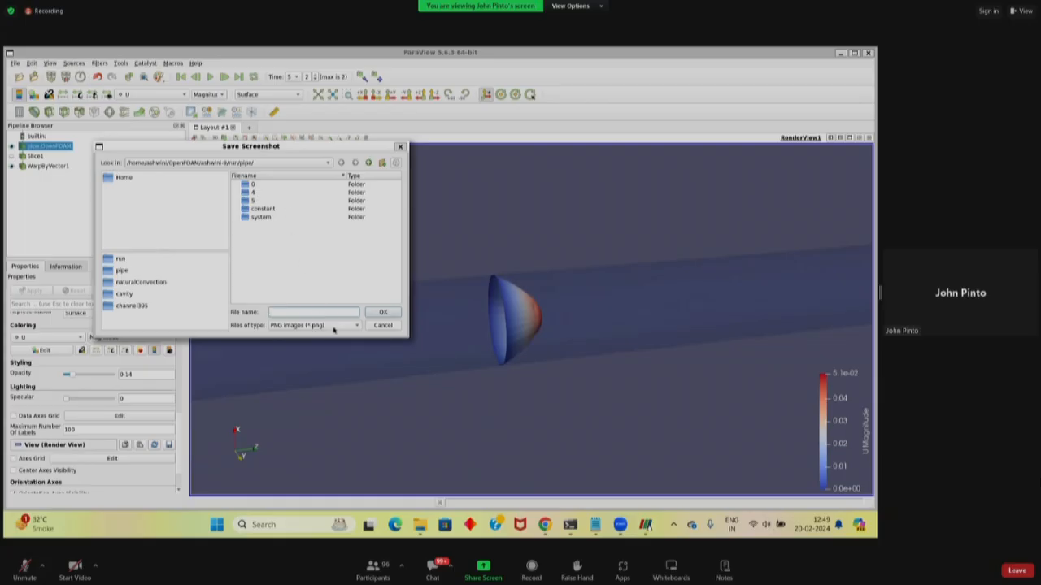
{"action": "left_click", "coordinate": [389, 325]}
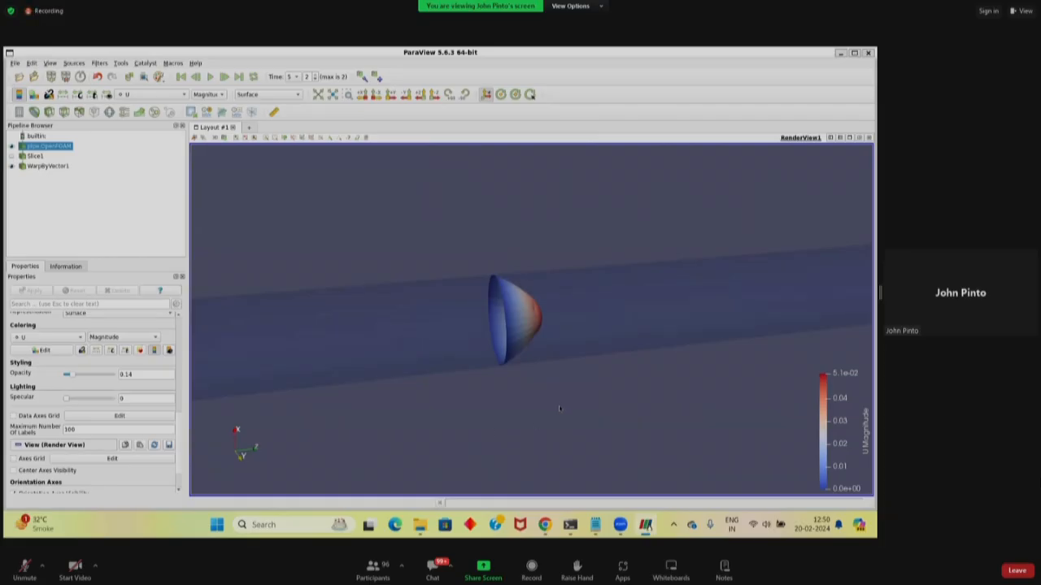
- Examine the warped velocity profile inside the translucent pipe from different angles and distances
{"action": "left_click_drag", "start_coordinate": [523, 415], "coordinate": [453, 422]}
{"action": "left_click_drag", "start_coordinate": [428, 370], "coordinate": [529, 399]}
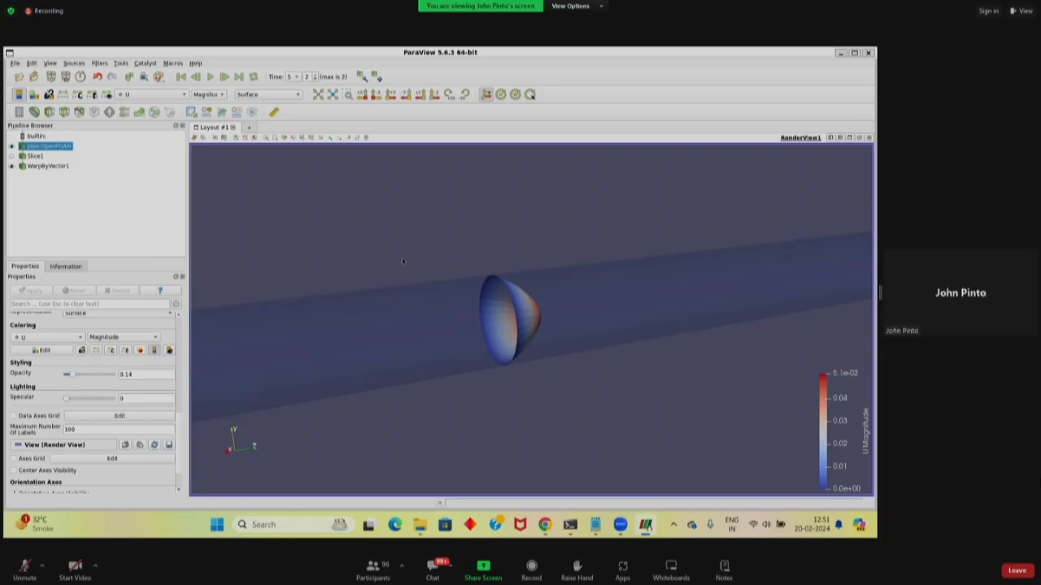
{"action": "left_click_drag", "start_coordinate": [385, 244], "coordinate": [386, 253]}
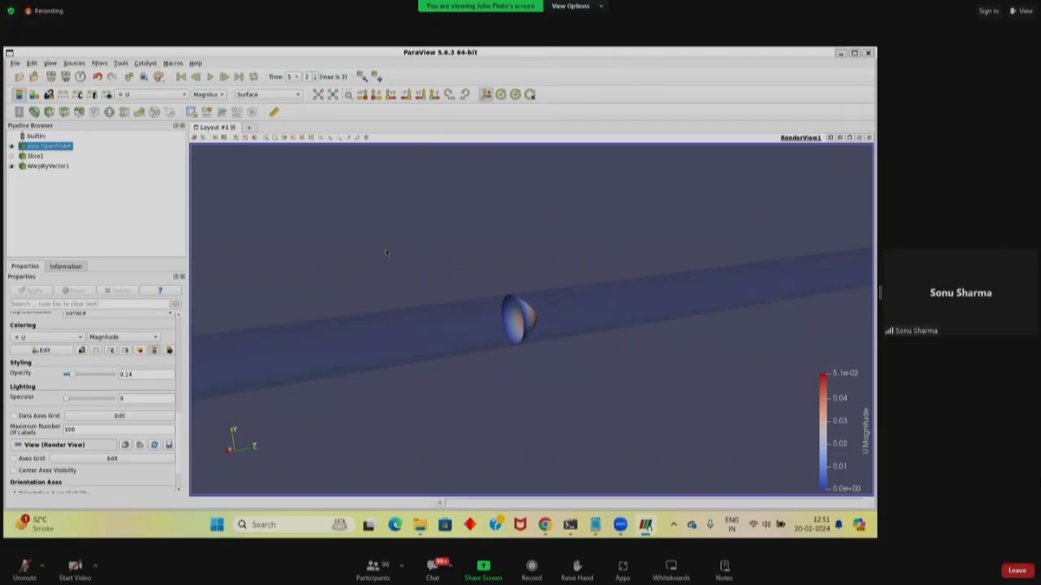
{"action": "scroll", "coordinate": [386, 252], "scroll_direction": "up", "scroll_amount": 1}
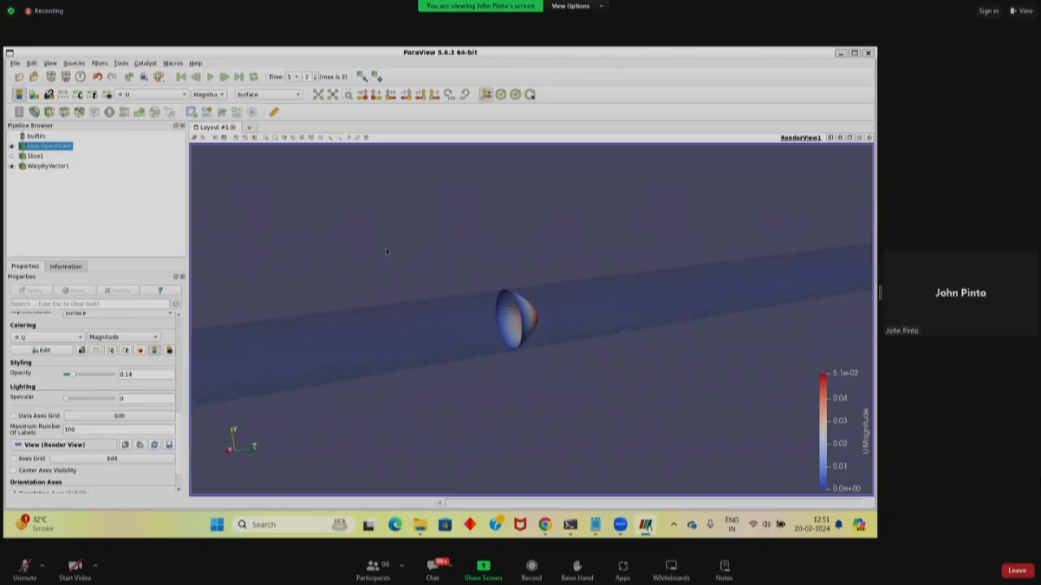
{"action": "scroll", "coordinate": [283, 207], "scroll_direction": "up", "scroll_amount": 4}
{"action": "scroll", "coordinate": [284, 209], "scroll_direction": "down", "scroll_amount": 4}
{"action": "scroll", "coordinate": [285, 210], "scroll_direction": "down", "scroll_amount": 5}
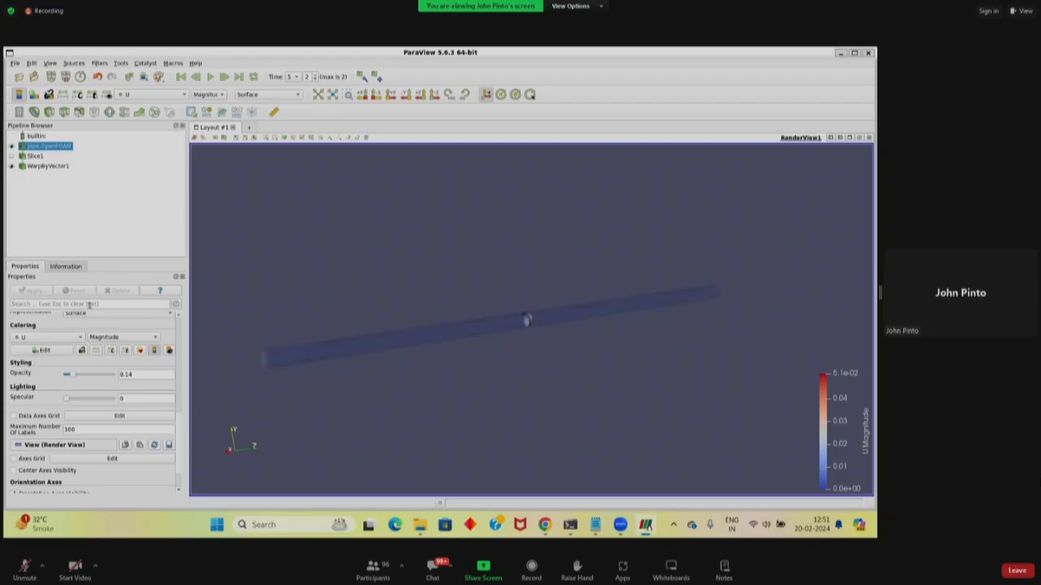
- Remove WarpByVector1 and Slice1, leaving only pipe.OpenFOAM in the pipeline
{"action": "left_click", "coordinate": [47, 165]}
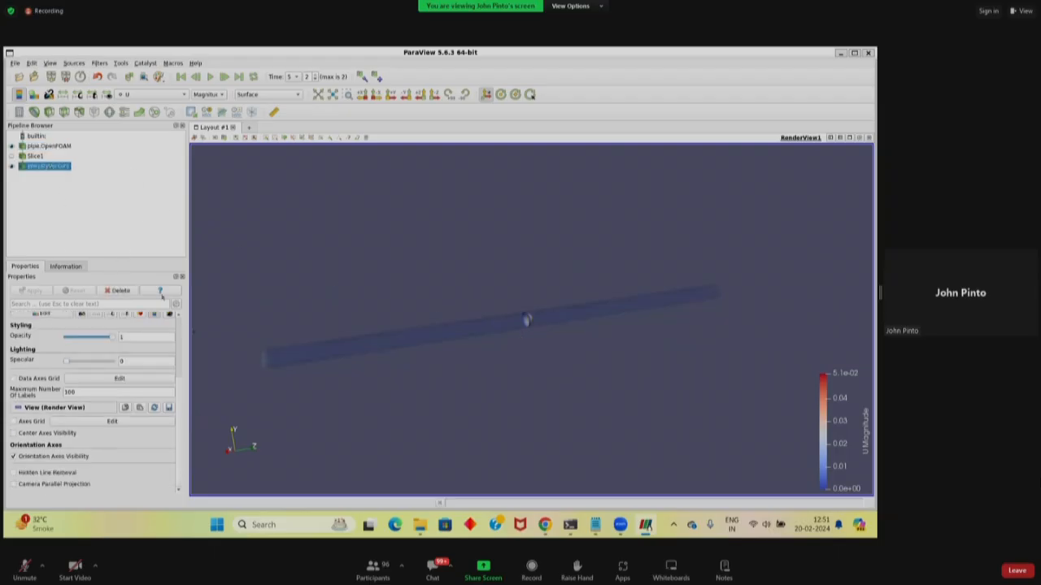
{"action": "left_click", "coordinate": [117, 291]}
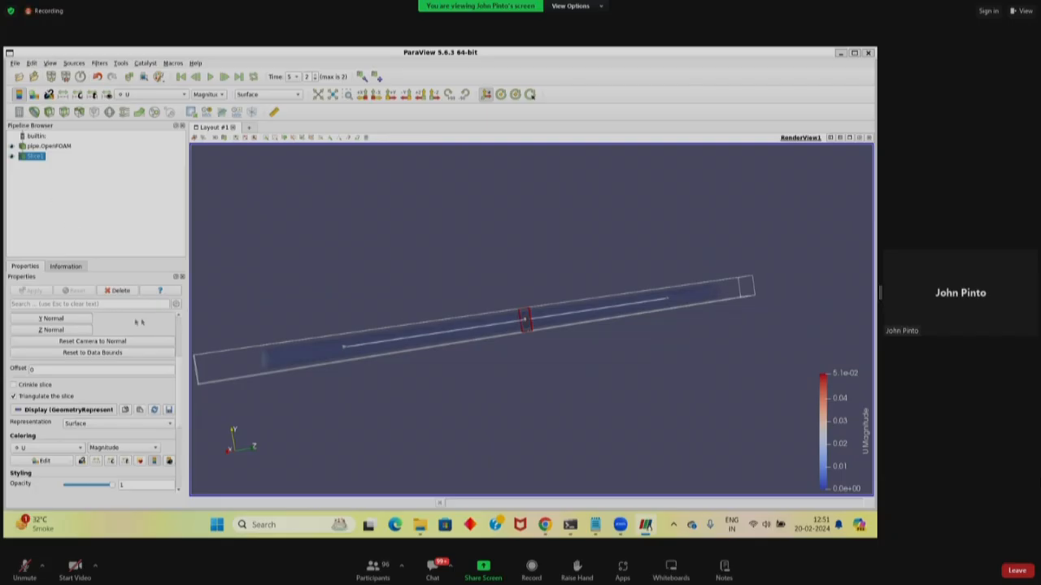
{"action": "left_click", "coordinate": [117, 290]}
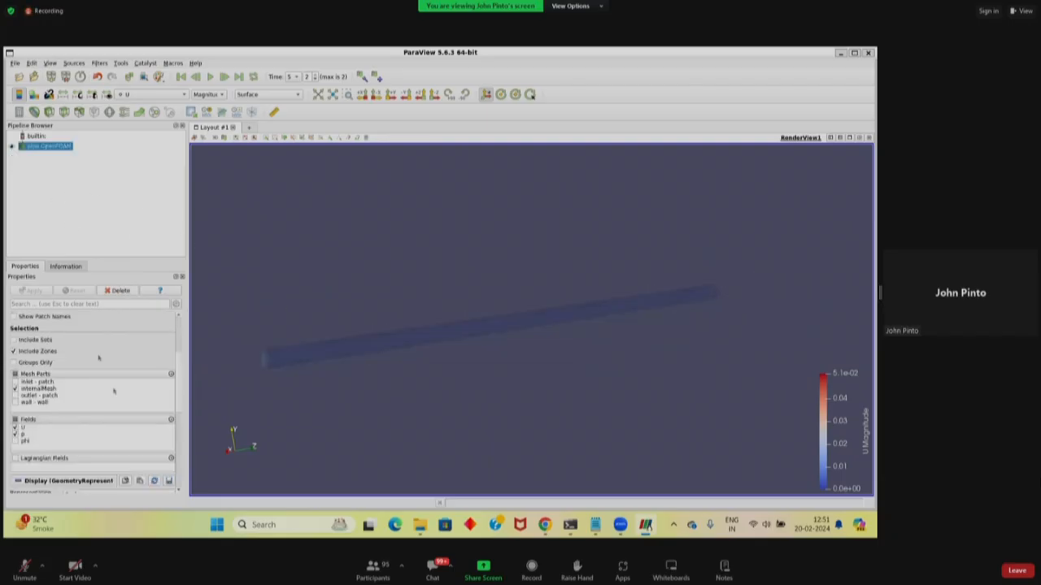
- Raise the opacity of the pipe.OpenFOAM geometry to 0.8
{"action": "scroll", "coordinate": [99, 357], "scroll_direction": "down", "scroll_amount": 10}
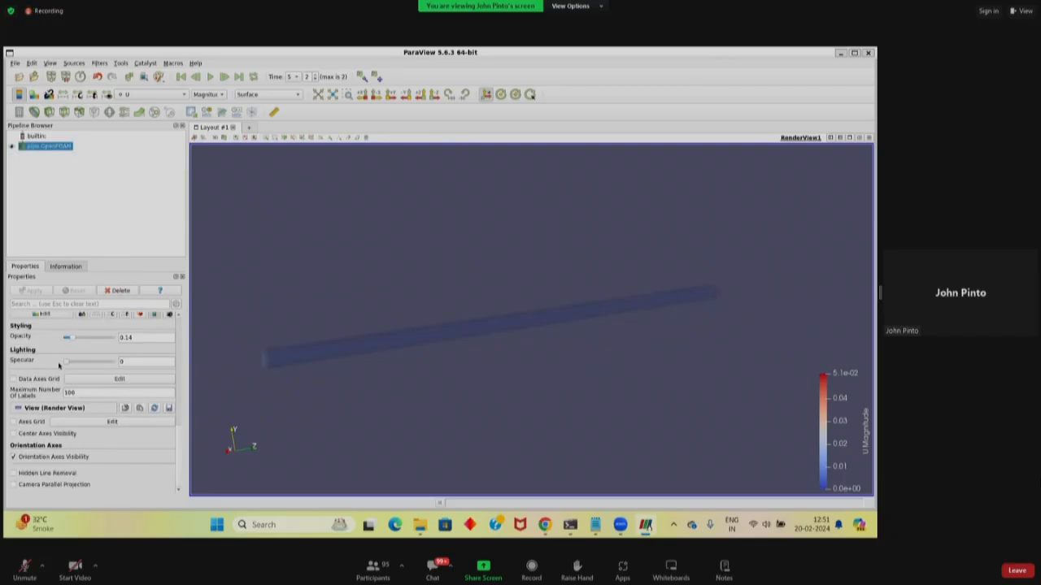
{"action": "left_click_drag", "start_coordinate": [68, 338], "coordinate": [104, 338]}
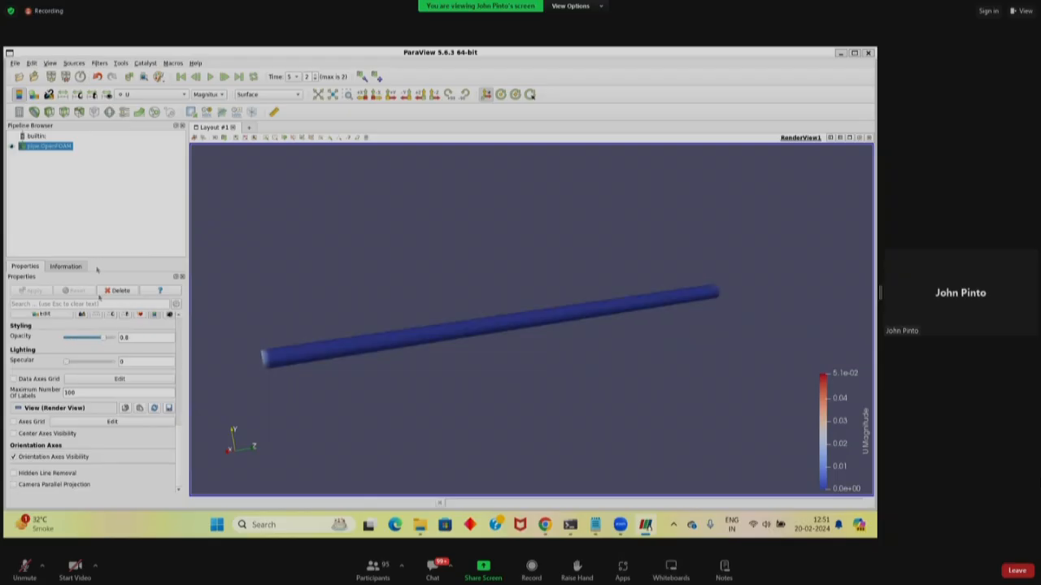
{"action": "left_click_drag", "start_coordinate": [298, 319], "coordinate": [317, 351]}
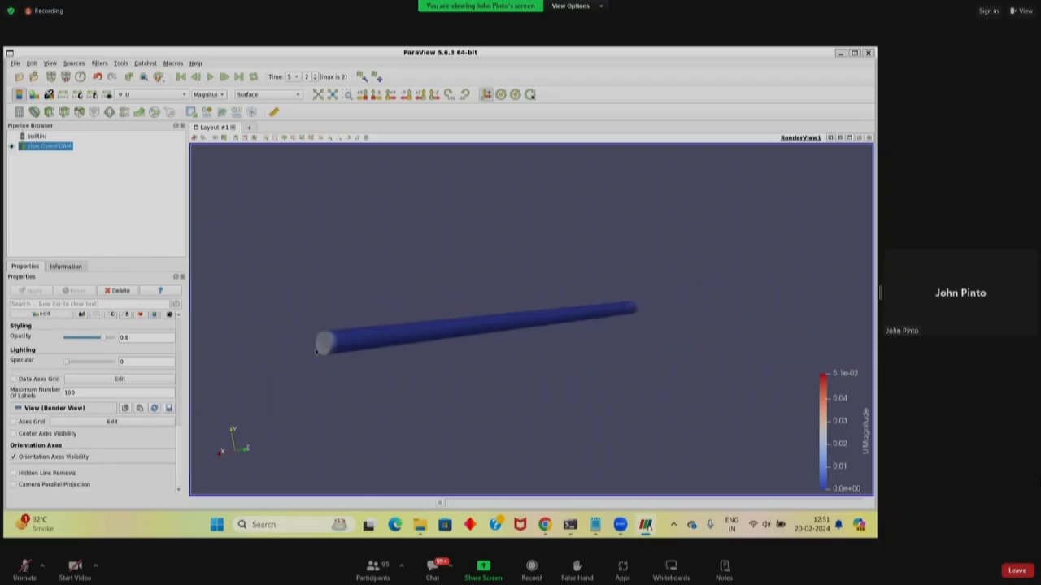
- Restrict the loaded mesh parts to the inlet patch by excluding internalMesh, and apply the change
{"action": "scroll", "coordinate": [111, 382], "scroll_direction": "up", "scroll_amount": 5}
{"action": "scroll", "coordinate": [113, 381], "scroll_direction": "up", "scroll_amount": 2}
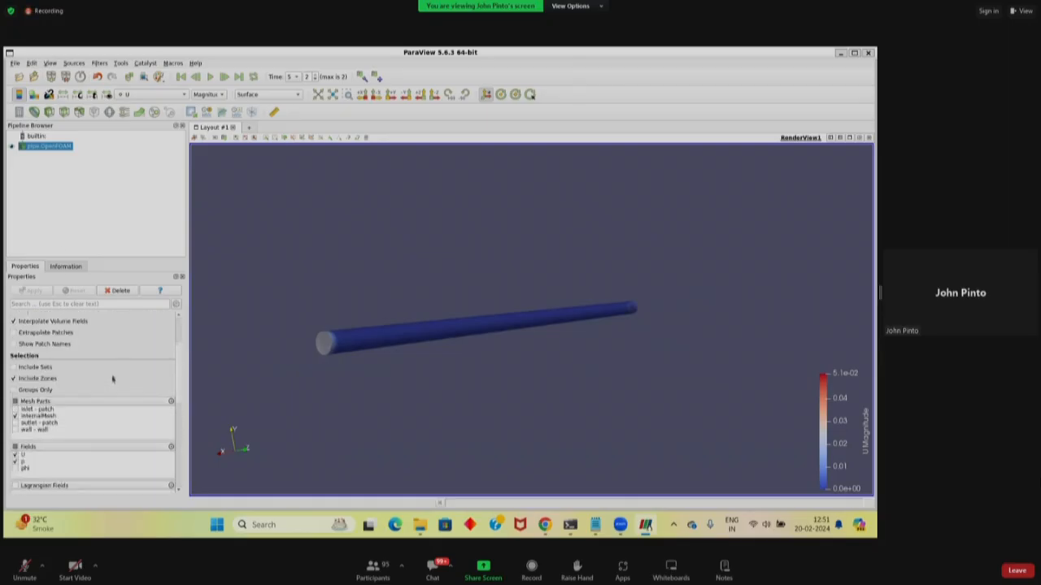
{"action": "left_click", "coordinate": [14, 416]}
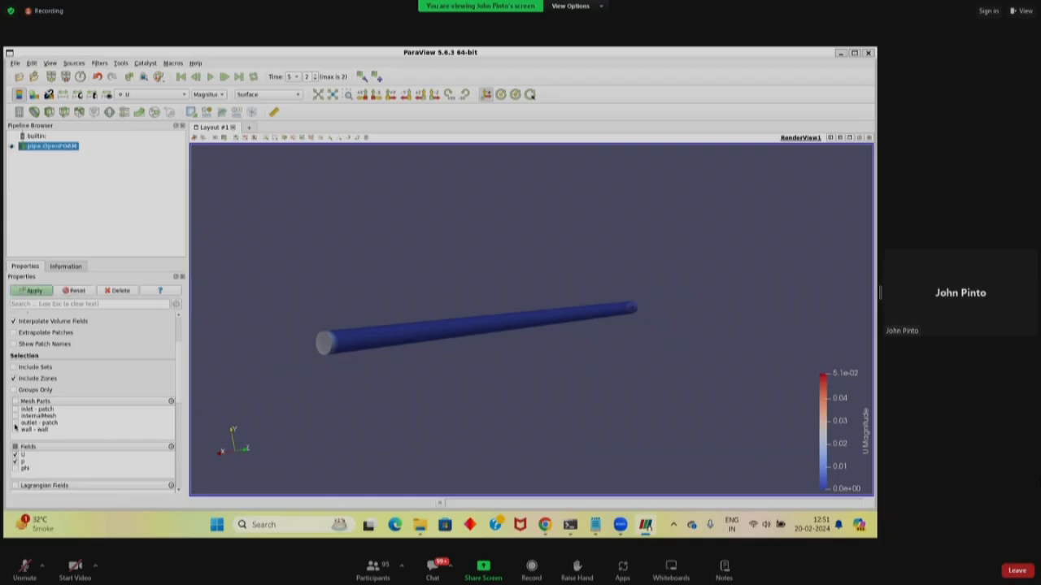
{"action": "left_click", "coordinate": [15, 409]}
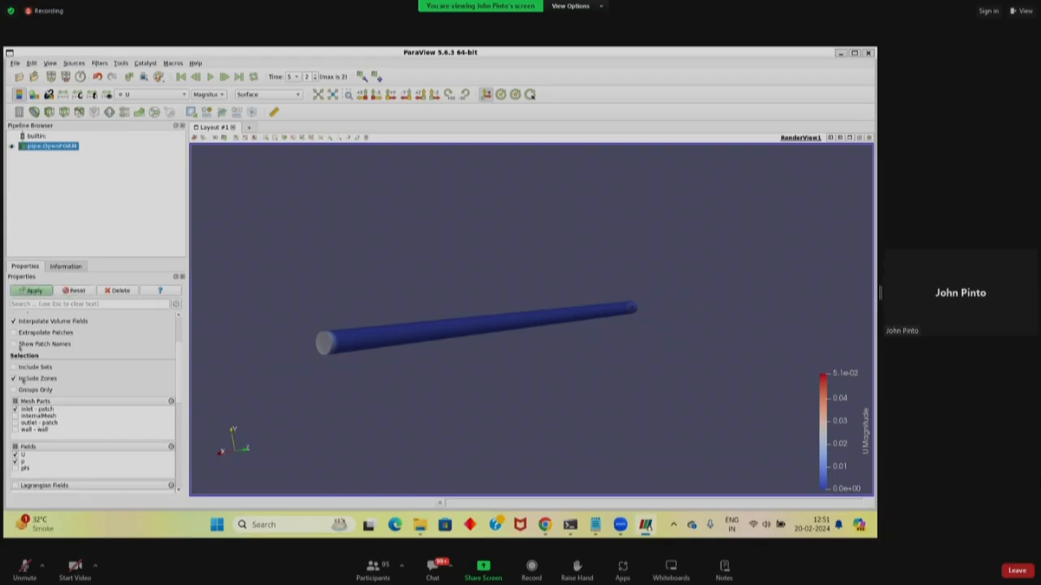
{"action": "left_click", "coordinate": [30, 291]}
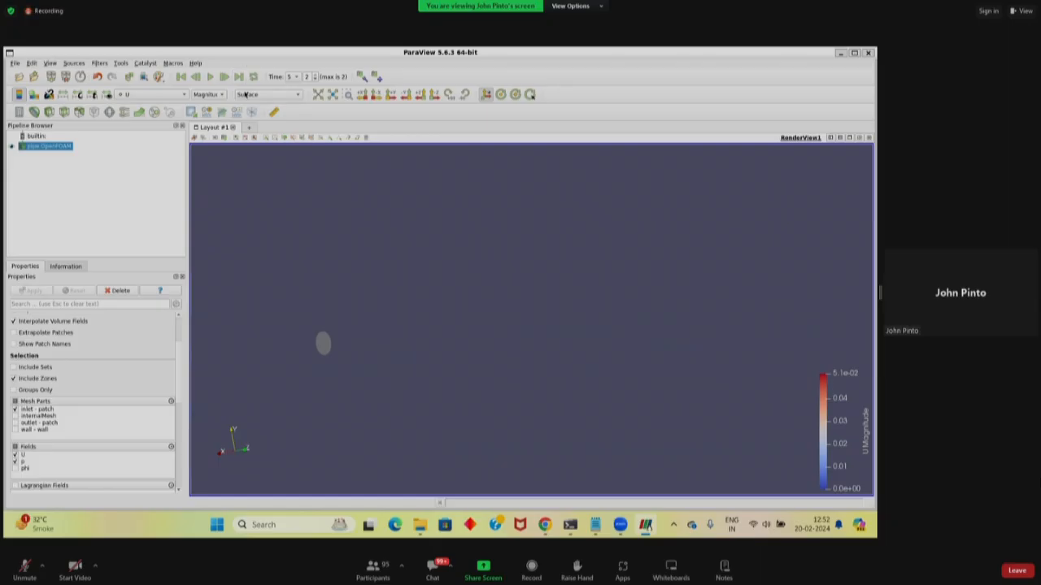
- Colour the inlet patch by pressure p, and switch the colouring back to velocity U
{"action": "left_click", "coordinate": [250, 95]}
{"action": "left_click", "coordinate": [185, 96]}
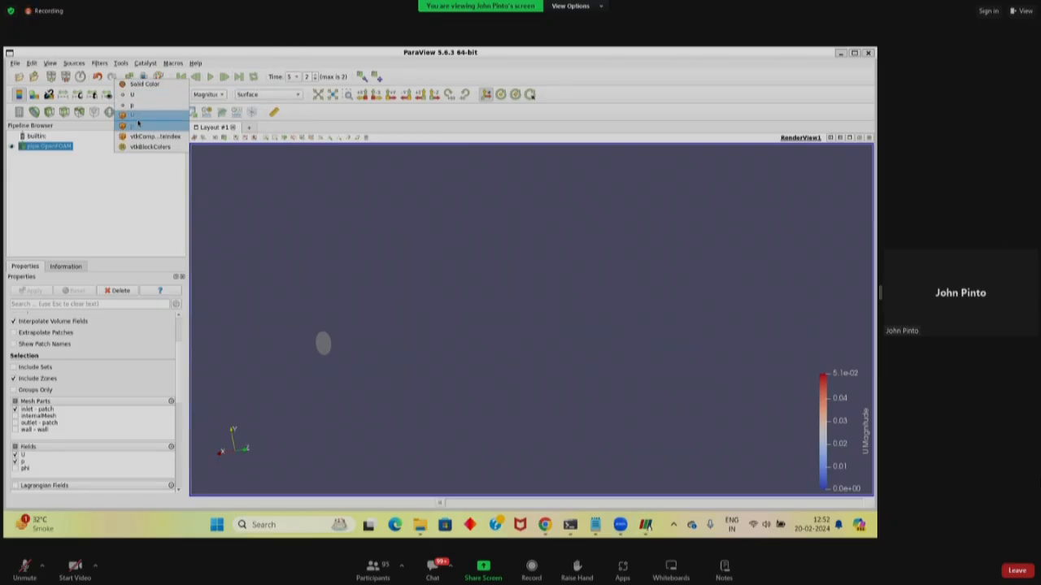
{"action": "left_click", "coordinate": [149, 105]}
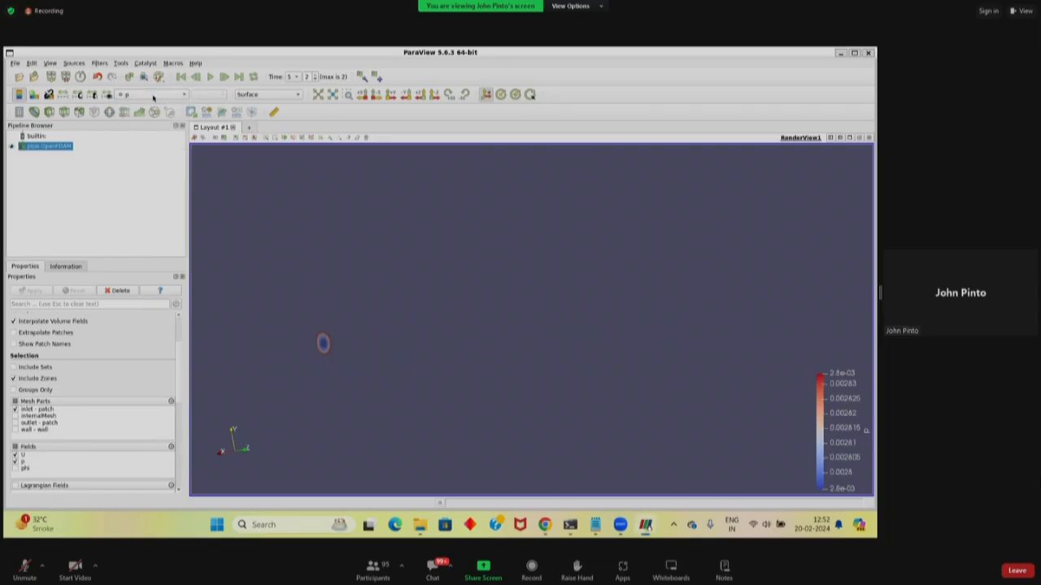
{"action": "left_click", "coordinate": [153, 95]}
{"action": "left_click", "coordinate": [147, 87]}
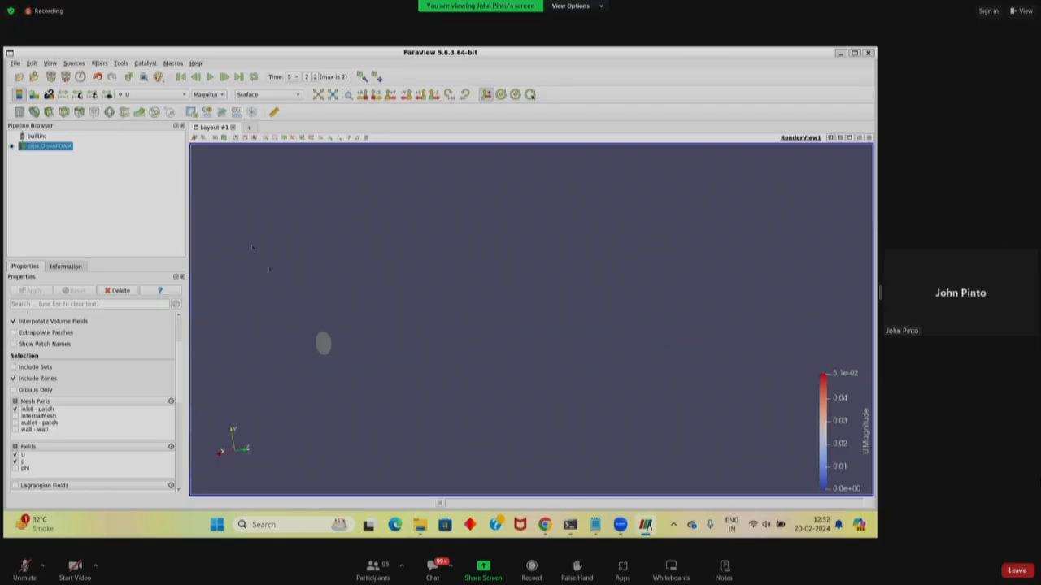
- Bring the inlet patch up close and colour it by pressure p
{"action": "left_click", "coordinate": [348, 95]}
{"action": "left_click_drag", "start_coordinate": [325, 344], "coordinate": [385, 377]}
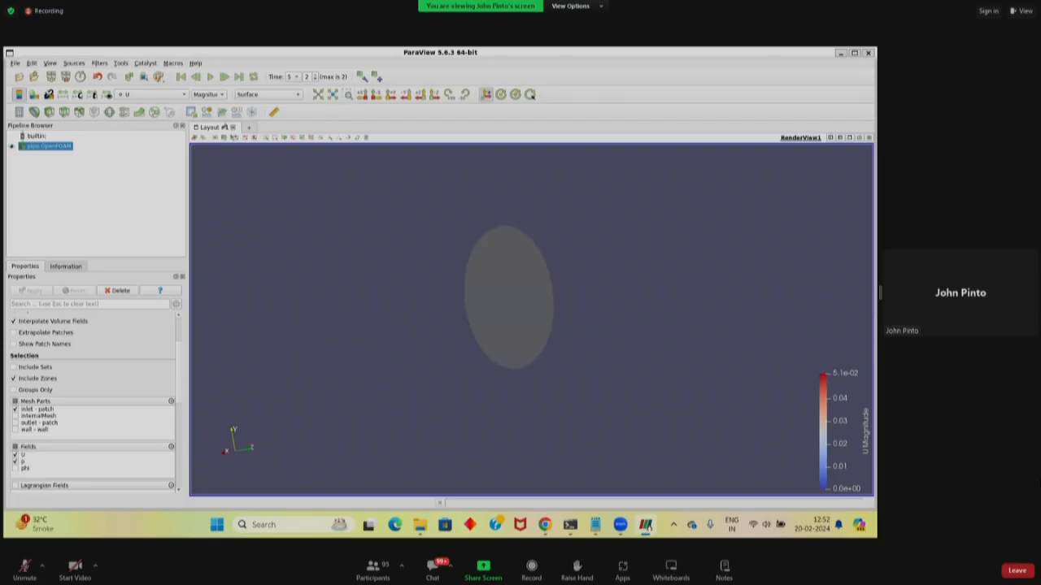
{"action": "left_click", "coordinate": [150, 94]}
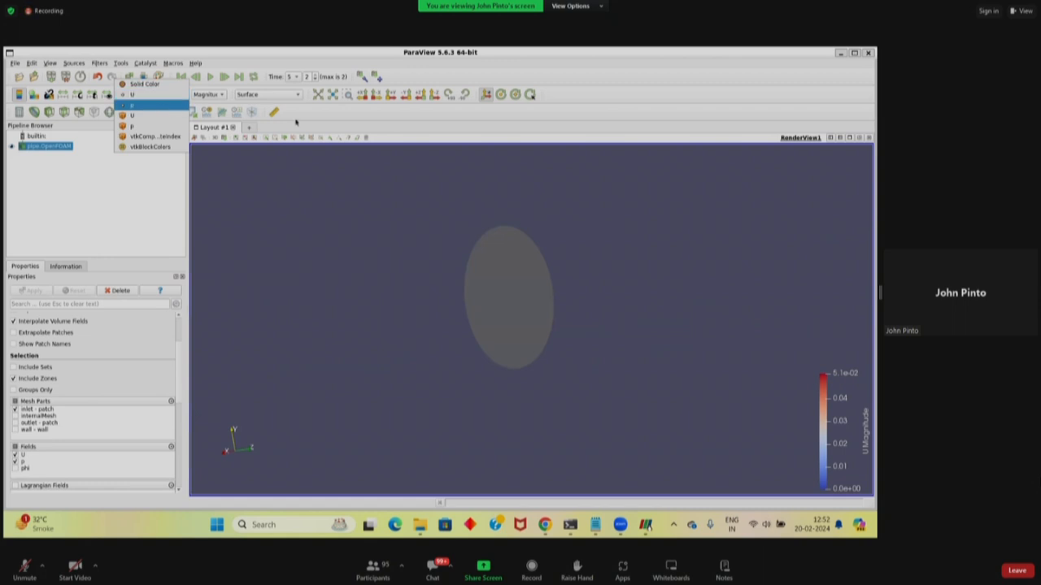
{"action": "left_click", "coordinate": [134, 105]}
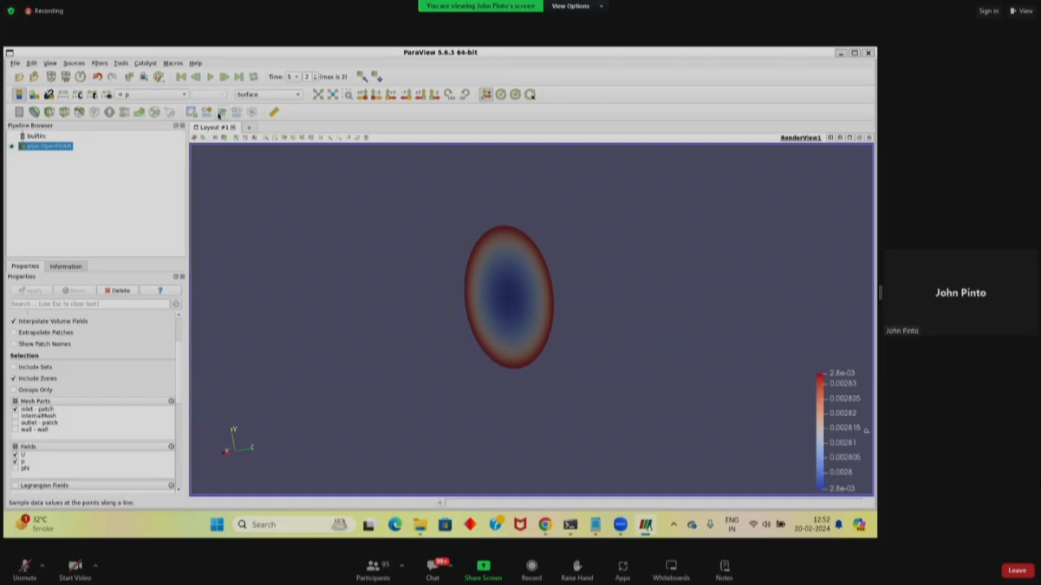
- Create a Plot Over Line across the inlet patch using the default diagonal line and a resolution of 1000
{"action": "left_click", "coordinate": [219, 114]}
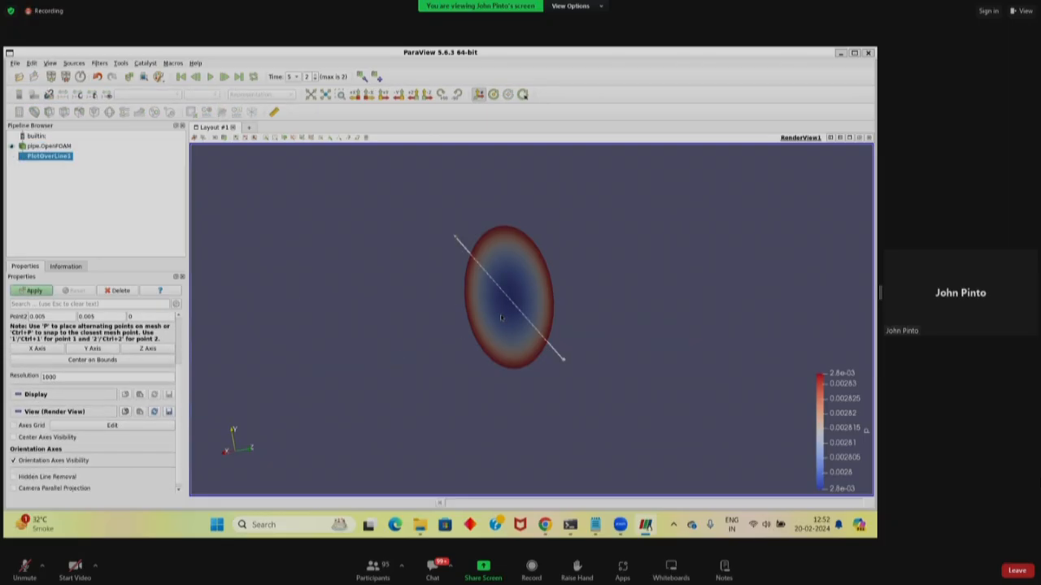
{"action": "left_click", "coordinate": [41, 291]}
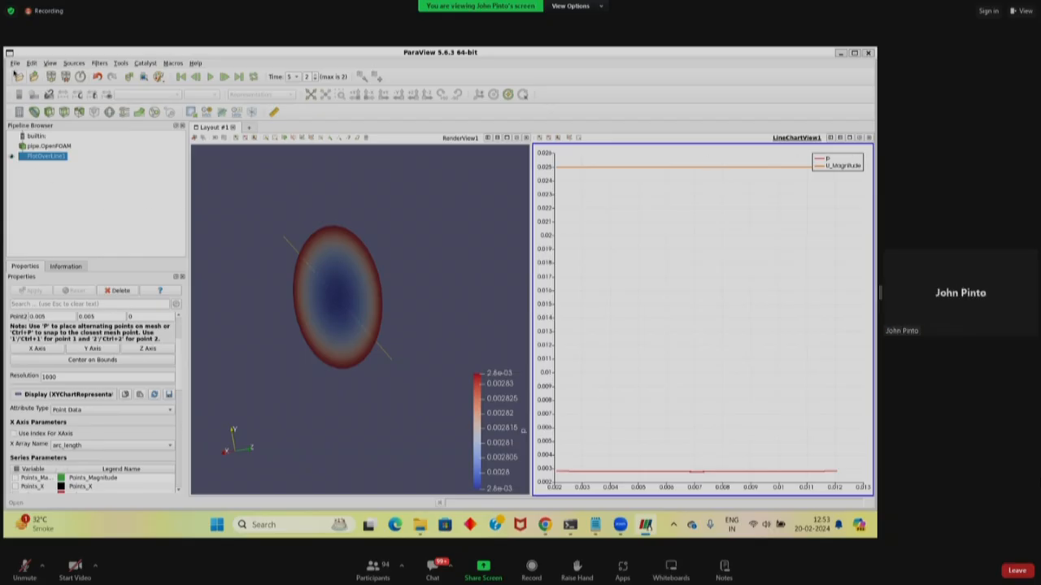
{"action": "left_click", "coordinate": [15, 63]}
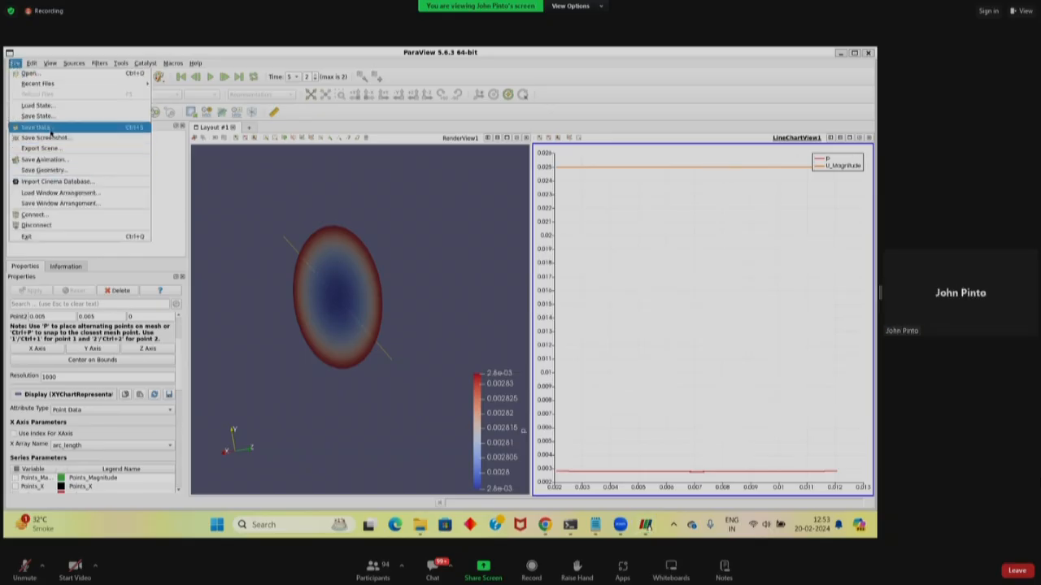
{"action": "left_click", "coordinate": [36, 127]}
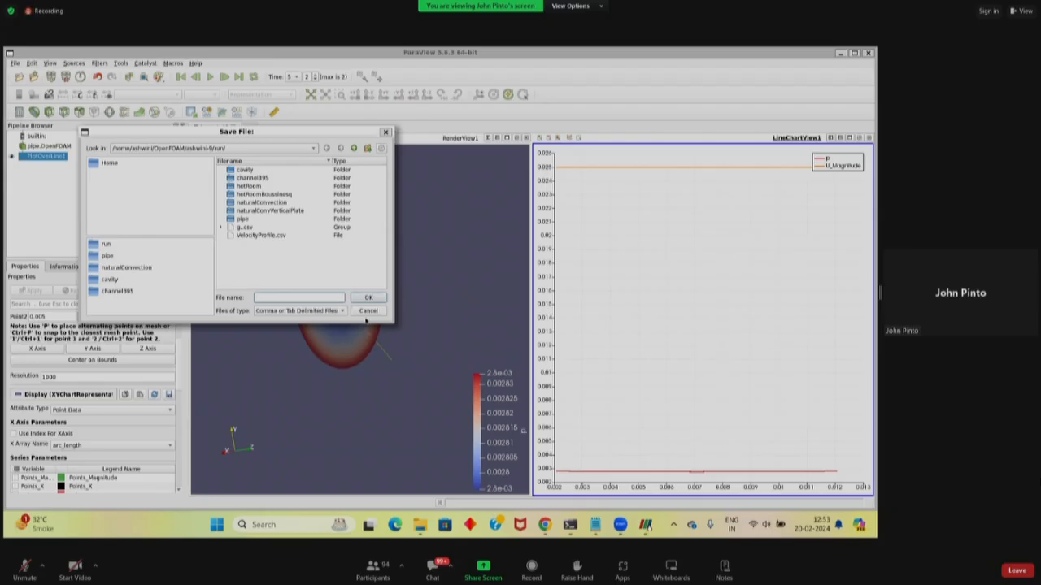
{"action": "left_click", "coordinate": [368, 310]}
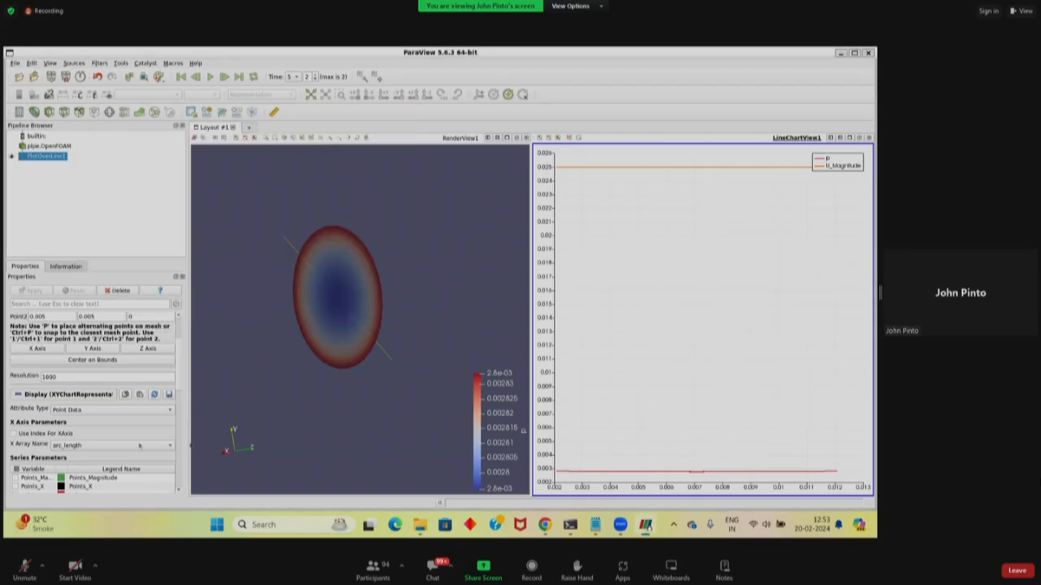
- Hide the U_Magnitude series to view pressure p alone in the line chart, and show U_Magnitude again
{"action": "scroll", "coordinate": [97, 431], "scroll_direction": "down", "scroll_amount": 3}
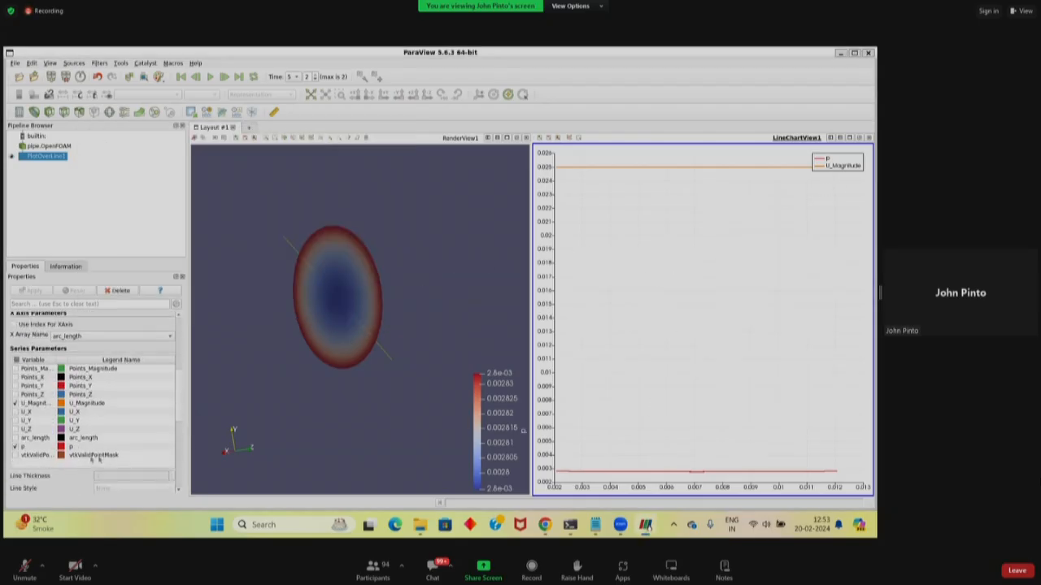
{"action": "left_click", "coordinate": [16, 403]}
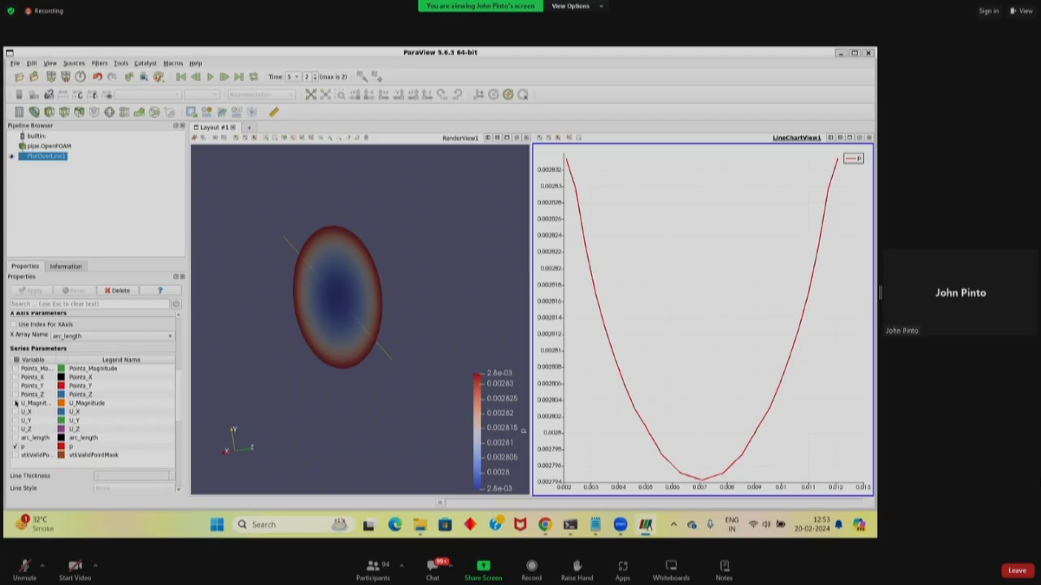
{"action": "left_click", "coordinate": [16, 403]}
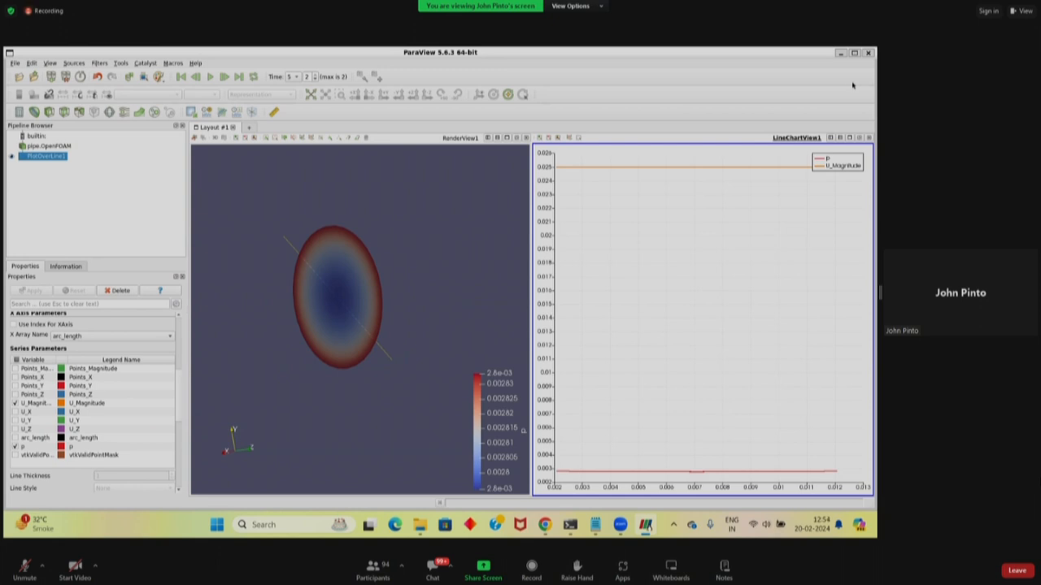
- Close the line chart view and delete the Plot Over Line filter
{"action": "left_click_drag", "start_coordinate": [435, 268], "coordinate": [400, 271]}
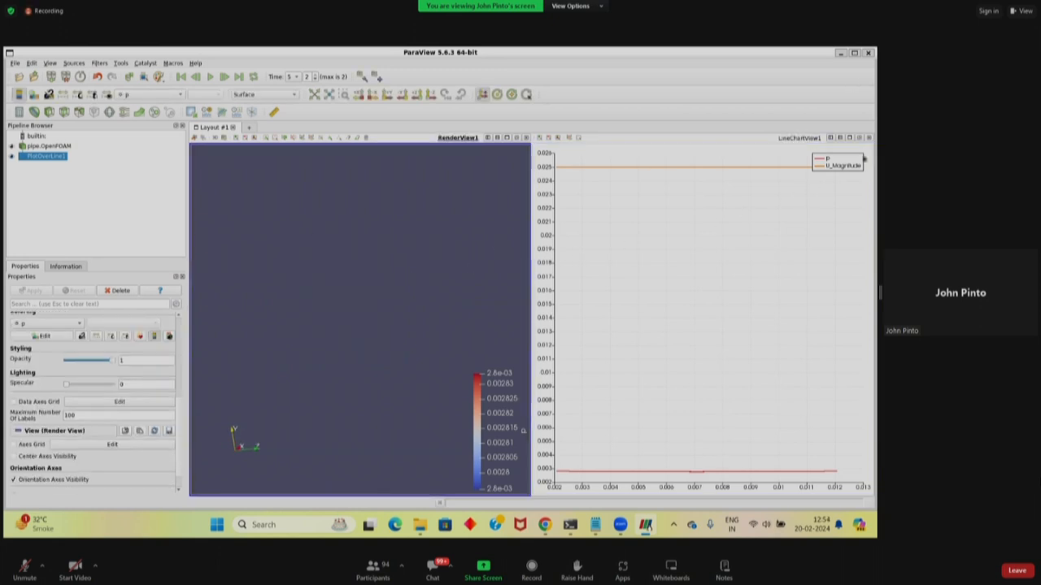
{"action": "left_click", "coordinate": [869, 138]}
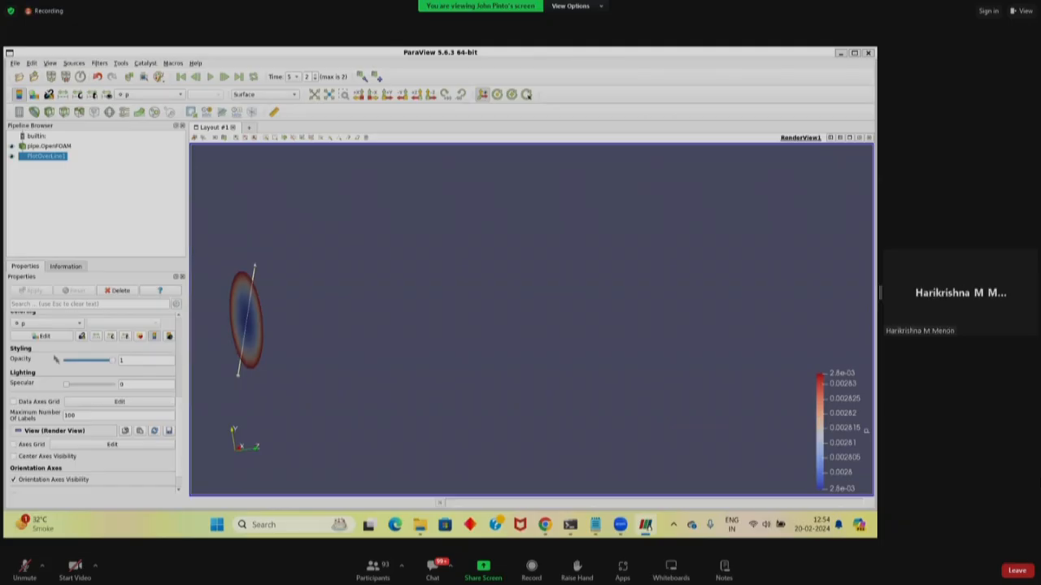
{"action": "scroll", "coordinate": [105, 360], "scroll_direction": "up", "scroll_amount": 3}
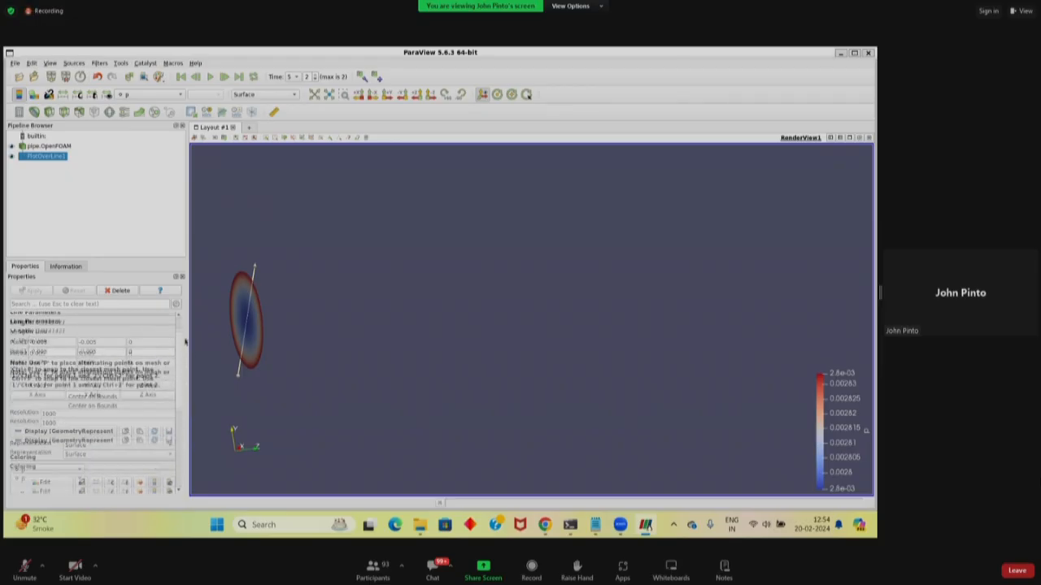
{"action": "left_click", "coordinate": [118, 291]}
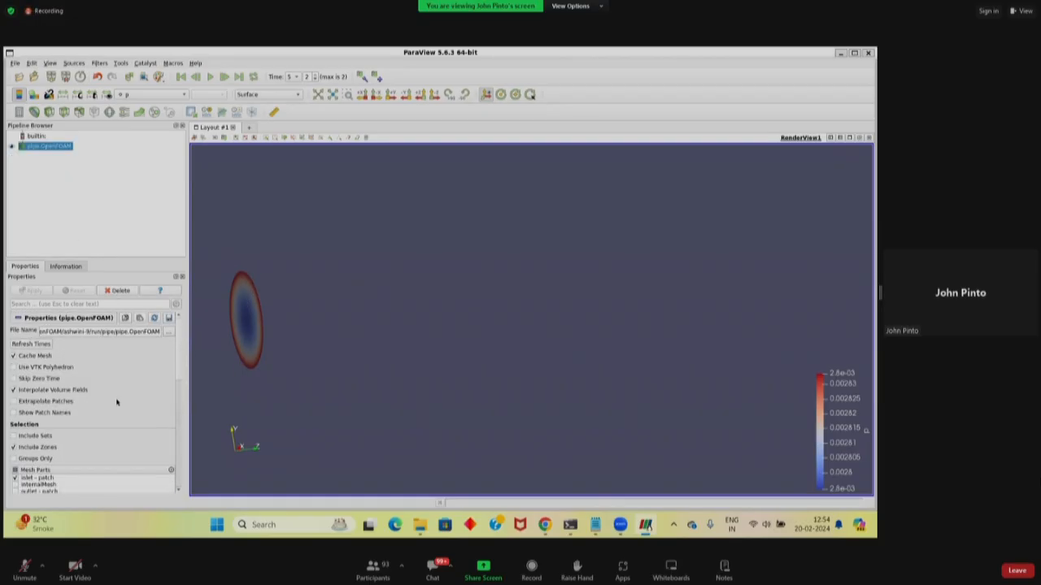
- Restrict the loaded mesh parts to the wall by excluding the inlet patch, and apply the change
{"action": "scroll", "coordinate": [116, 402], "scroll_direction": "down", "scroll_amount": 1}
{"action": "scroll", "coordinate": [180, 373], "scroll_direction": "down", "scroll_amount": 2}
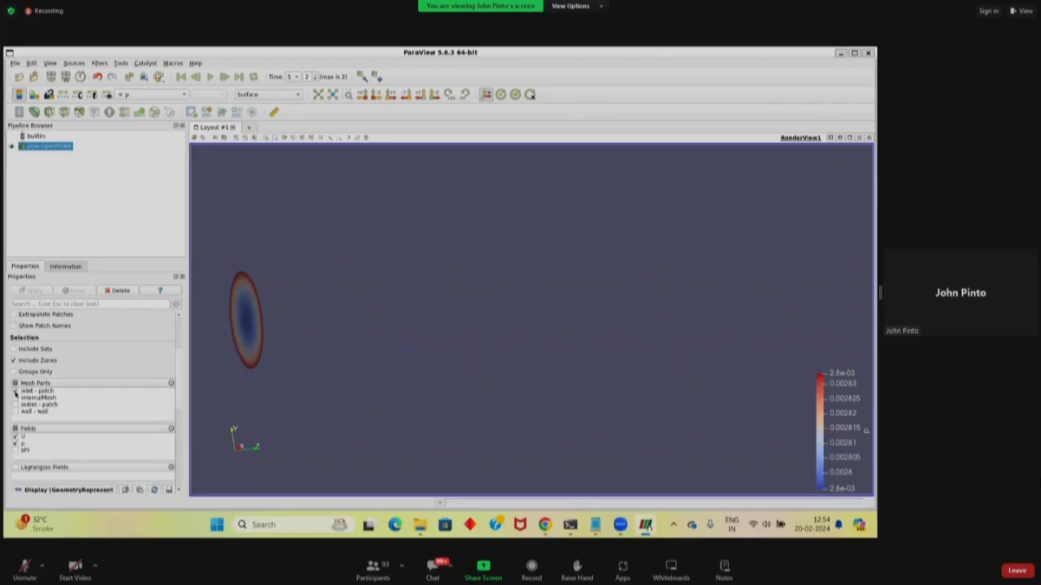
{"action": "left_click", "coordinate": [15, 397]}
{"action": "left_click", "coordinate": [15, 411]}
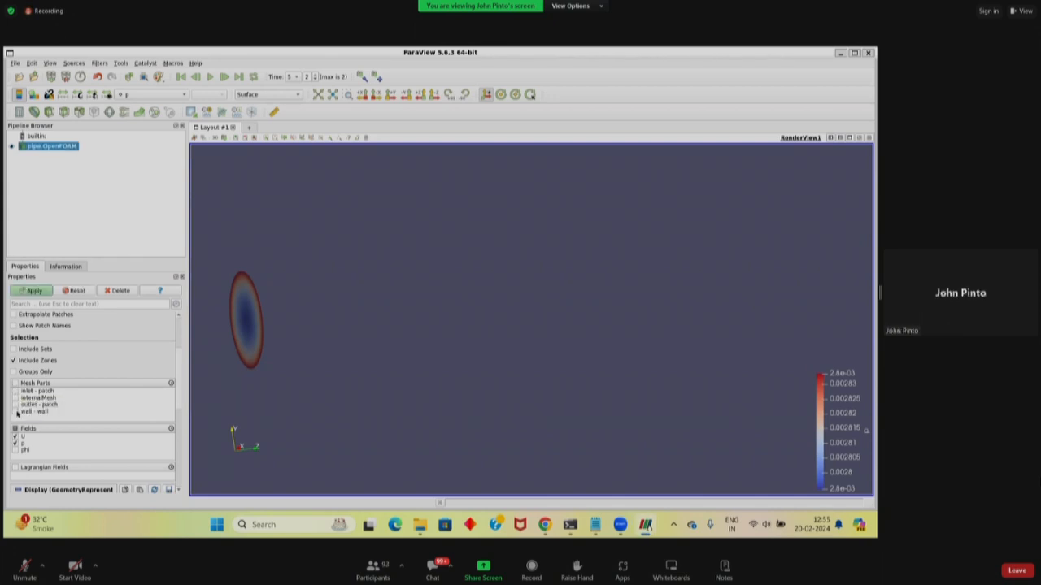
{"action": "left_click", "coordinate": [30, 291]}
- Create a slice of the pipe with its plane normal to Z, keeping the default origin
{"action": "left_click_drag", "start_coordinate": [306, 372], "coordinate": [413, 393]}
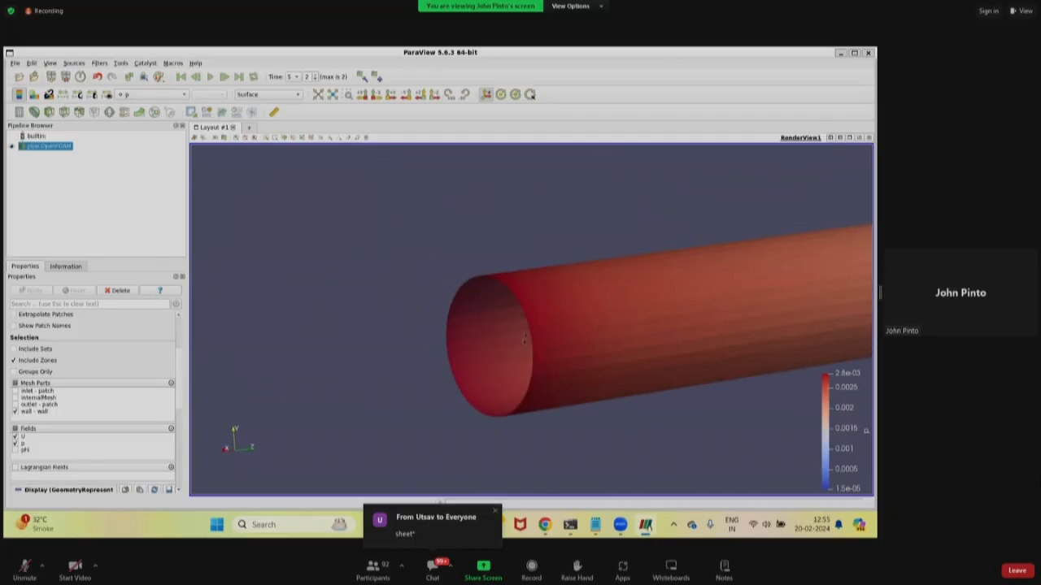
{"action": "scroll", "coordinate": [617, 382], "scroll_direction": "down", "scroll_amount": 5}
{"action": "left_click_drag", "start_coordinate": [618, 404], "coordinate": [537, 399]}
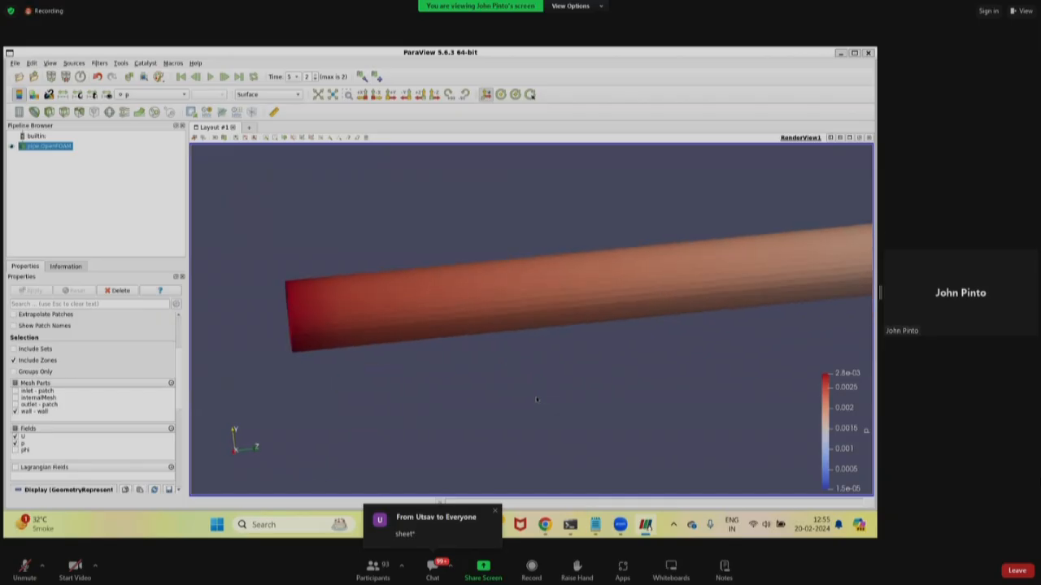
{"action": "left_click_drag", "start_coordinate": [471, 368], "coordinate": [402, 335]}
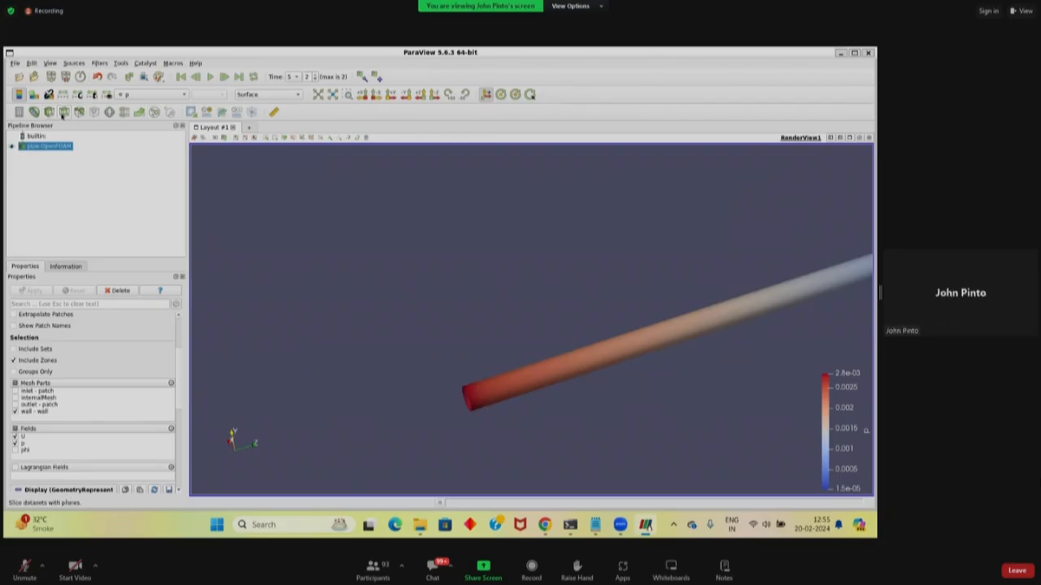
{"action": "left_click", "coordinate": [64, 112]}
{"action": "left_click", "coordinate": [71, 339]}
{"action": "left_click", "coordinate": [39, 294]}
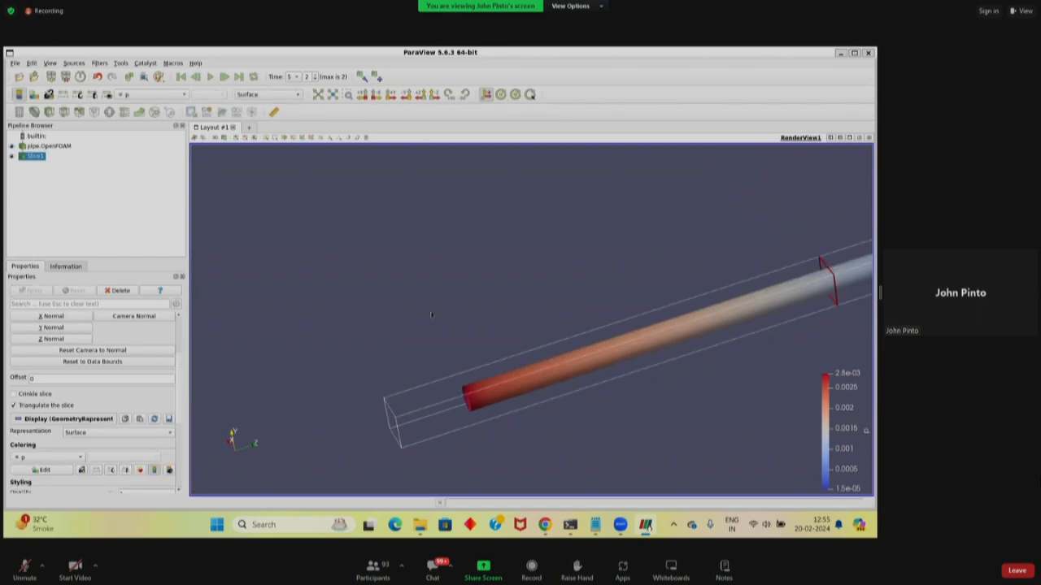
- Hide the pipe and inspect the slice on its own at close range
{"action": "left_click_drag", "start_coordinate": [265, 320], "coordinate": [380, 288]}
{"action": "left_click", "coordinate": [11, 146]}
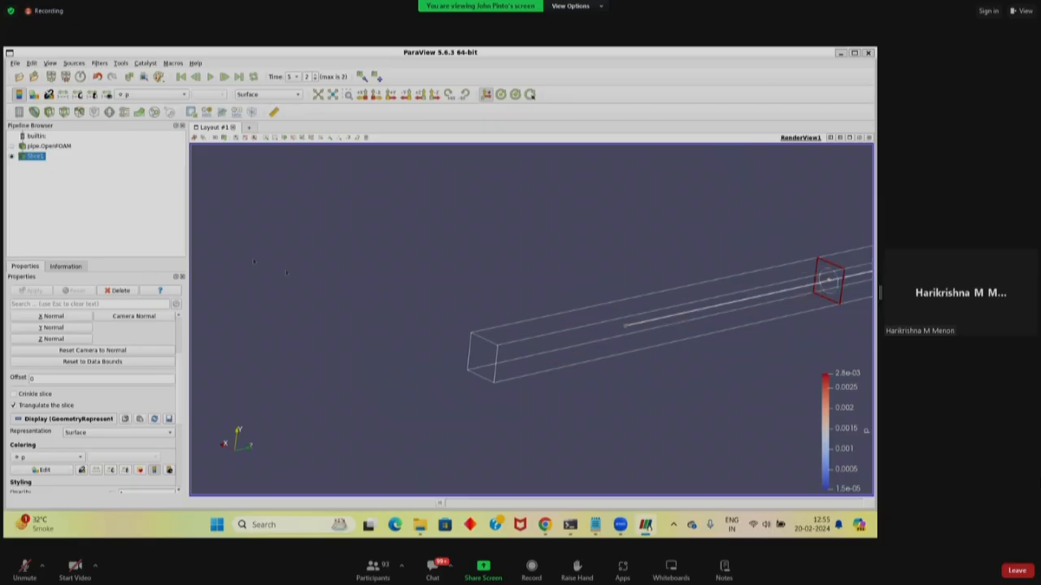
{"action": "left_click_drag", "start_coordinate": [648, 379], "coordinate": [703, 389]}
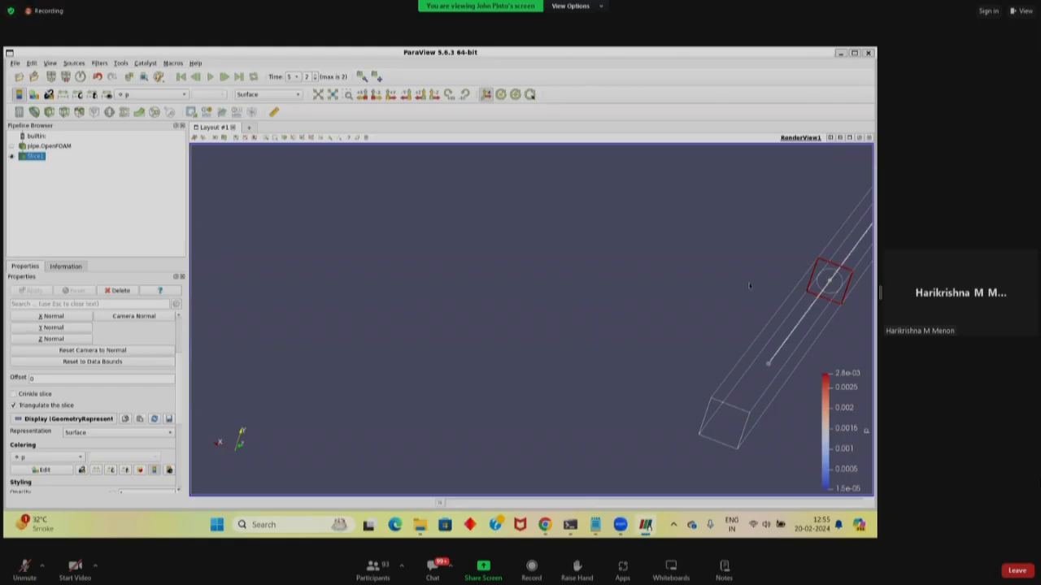
{"action": "left_click_drag", "start_coordinate": [748, 286], "coordinate": [439, 285]}
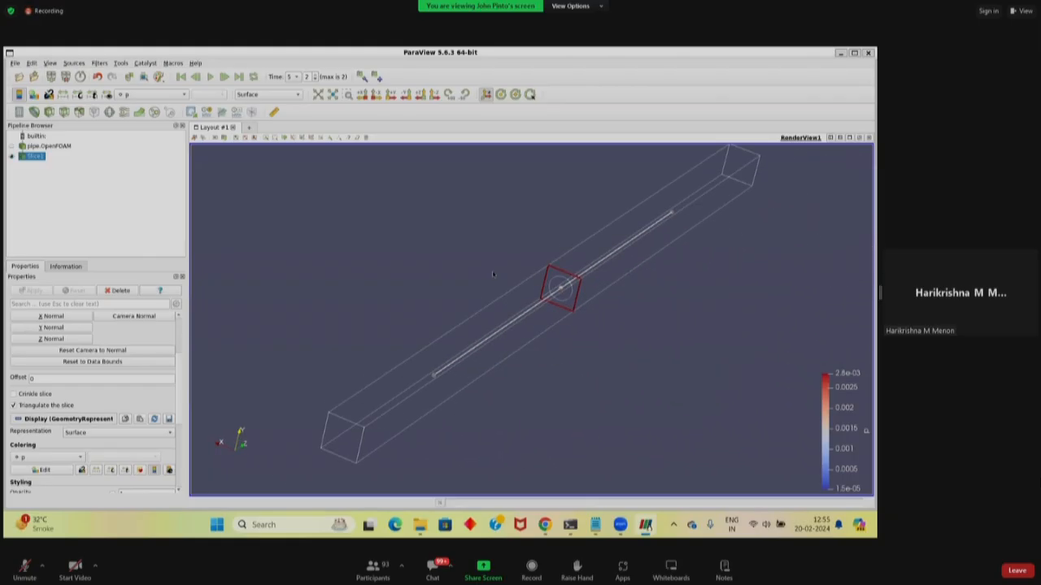
{"action": "scroll", "coordinate": [747, 354], "scroll_direction": "up", "scroll_amount": 5}
{"action": "left_click_drag", "start_coordinate": [747, 354], "coordinate": [614, 371]}
{"action": "scroll", "coordinate": [617, 370], "scroll_direction": "up", "scroll_amount": 3}
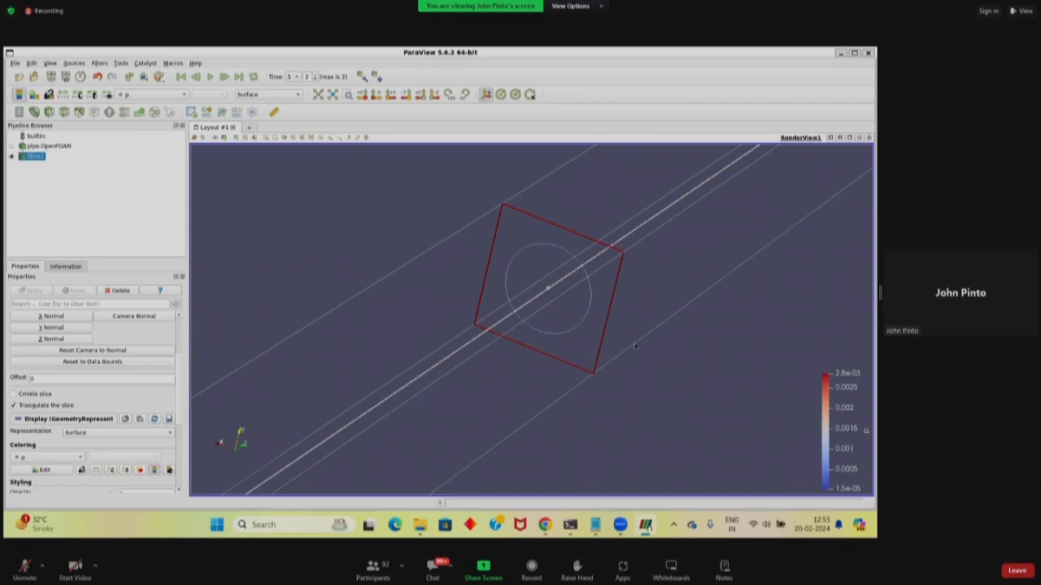
- Add internalMesh to the pipe's loaded mesh parts, apply the change, and hide the pipe so only the slice shows
{"action": "left_click", "coordinate": [12, 147]}
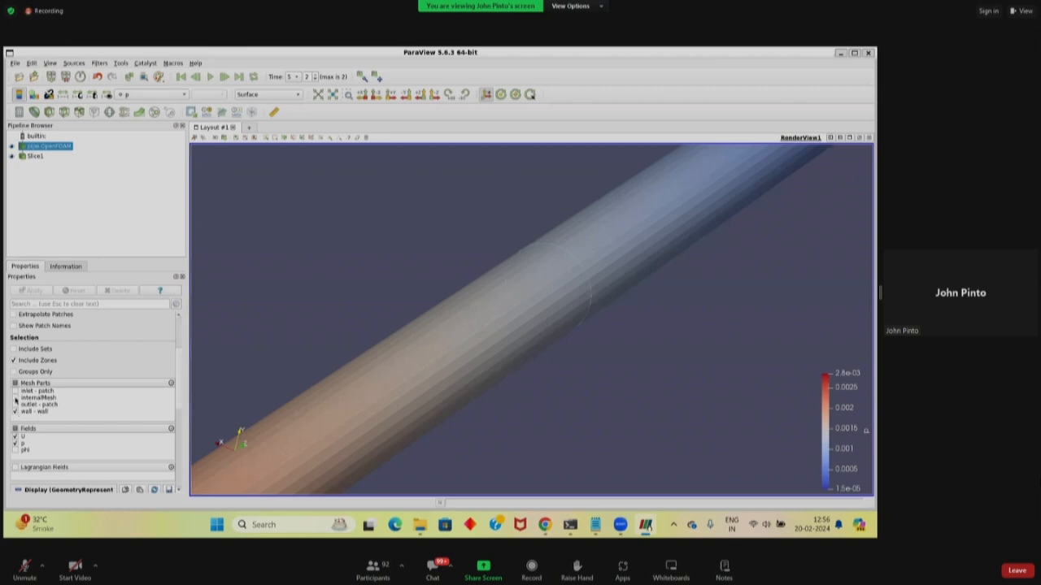
{"action": "left_click", "coordinate": [14, 397]}
{"action": "left_click", "coordinate": [36, 291]}
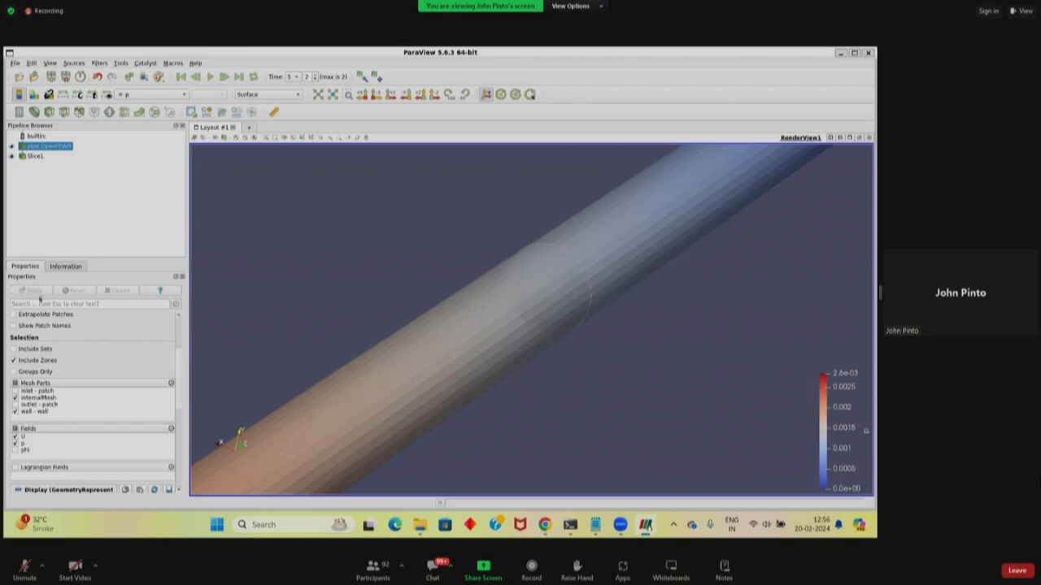
{"action": "left_click", "coordinate": [12, 148]}
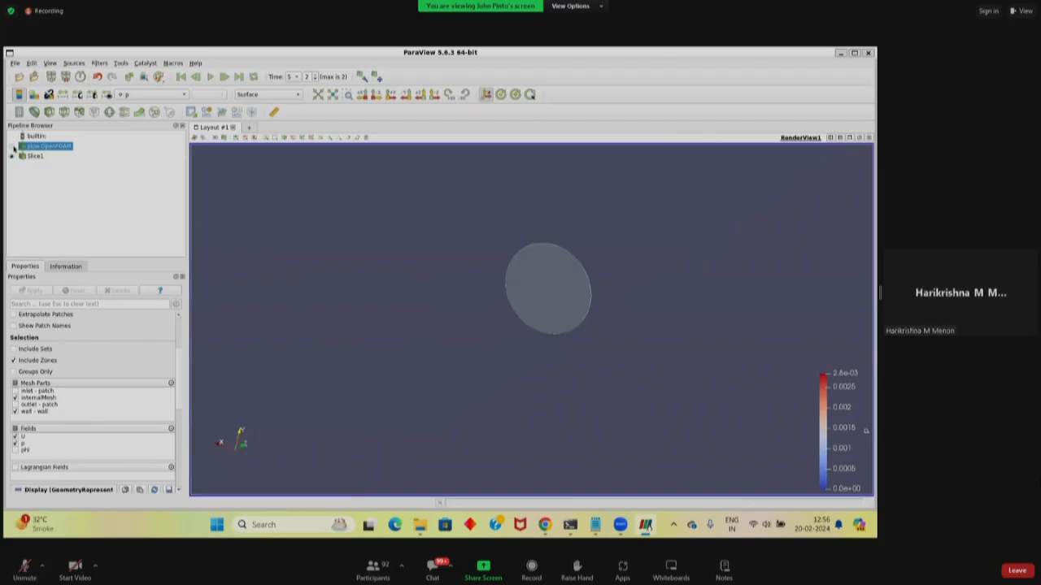
- Examine the filled slice cross-section, coloured by pressure, from several angles and distances
{"action": "left_click_drag", "start_coordinate": [505, 302], "coordinate": [521, 309]}
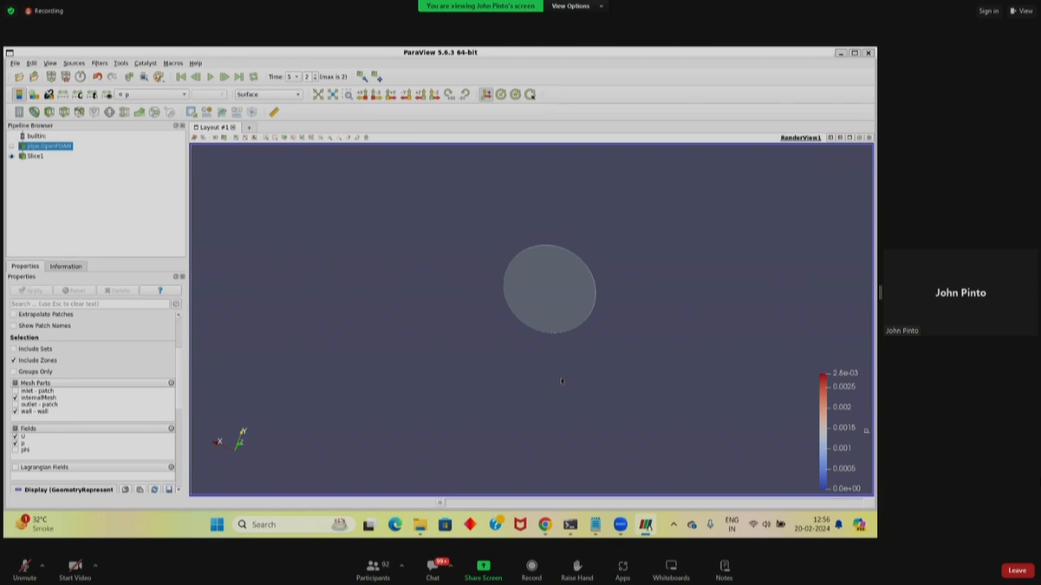
{"action": "scroll", "coordinate": [537, 370], "scroll_direction": "up", "scroll_amount": 3}
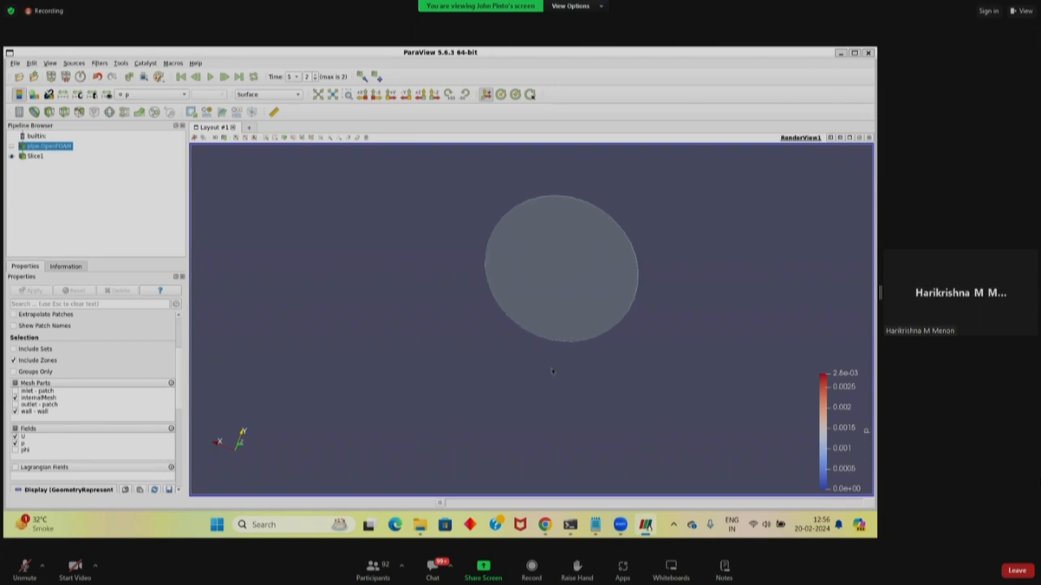
{"action": "left_click_drag", "start_coordinate": [576, 321], "coordinate": [536, 374]}
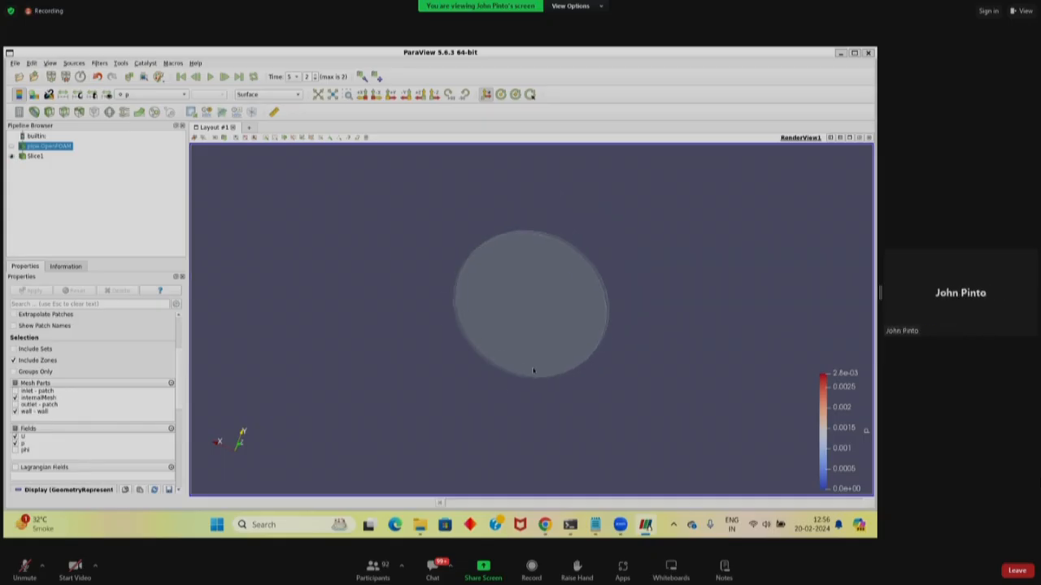
{"action": "scroll", "coordinate": [601, 359], "scroll_direction": "up", "scroll_amount": 3}
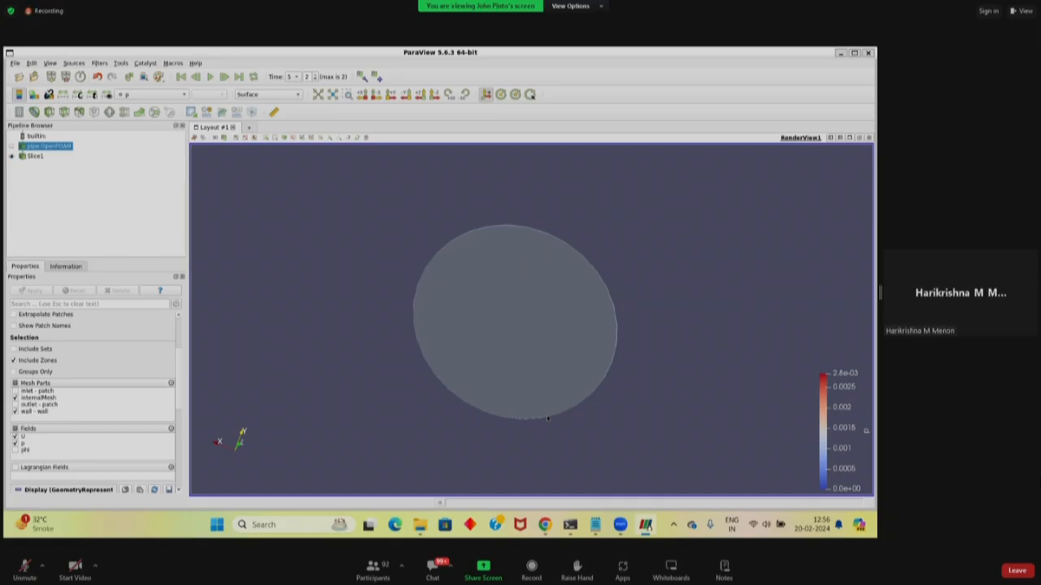
{"action": "left_click_drag", "start_coordinate": [647, 358], "coordinate": [584, 405]}
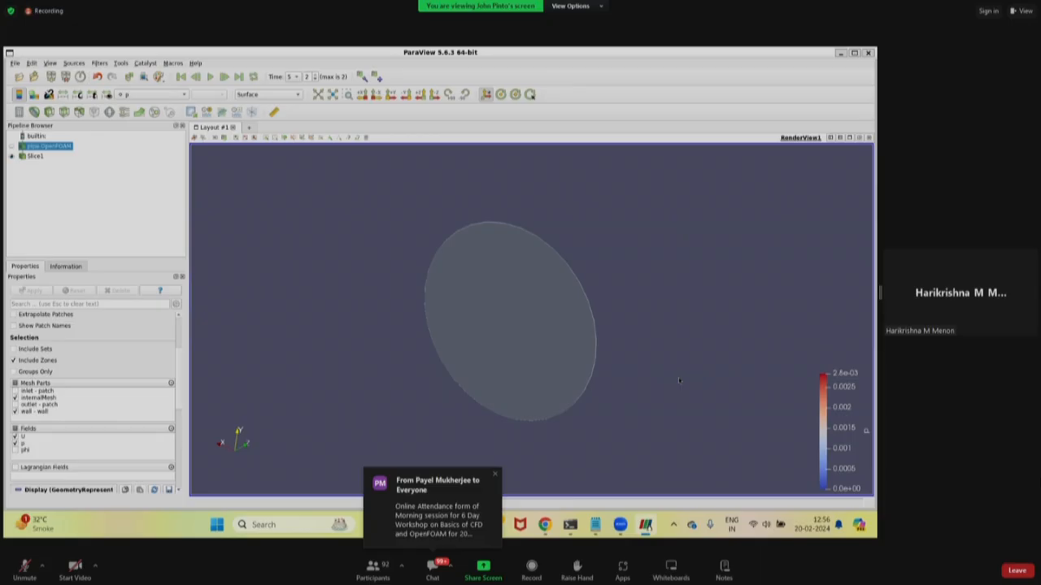
{"action": "scroll", "coordinate": [678, 377], "scroll_direction": "down", "scroll_amount": 3}
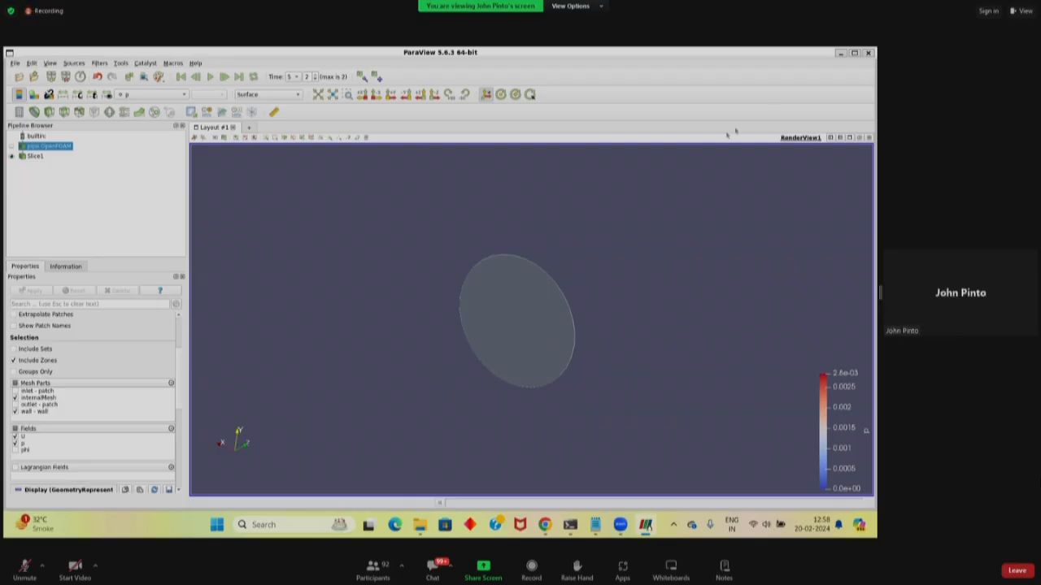
- Move the window lower on the desktop and step the simulation back to time 4
{"action": "left_click_drag", "start_coordinate": [774, 55], "coordinate": [790, 114]}
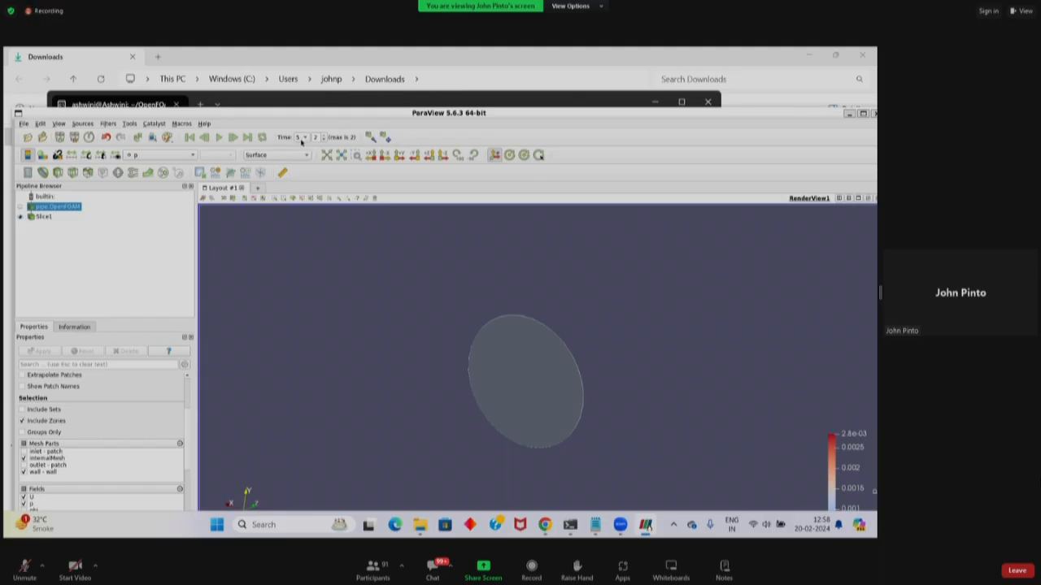
{"action": "left_click", "coordinate": [205, 140]}
{"action": "left_click", "coordinate": [218, 141]}
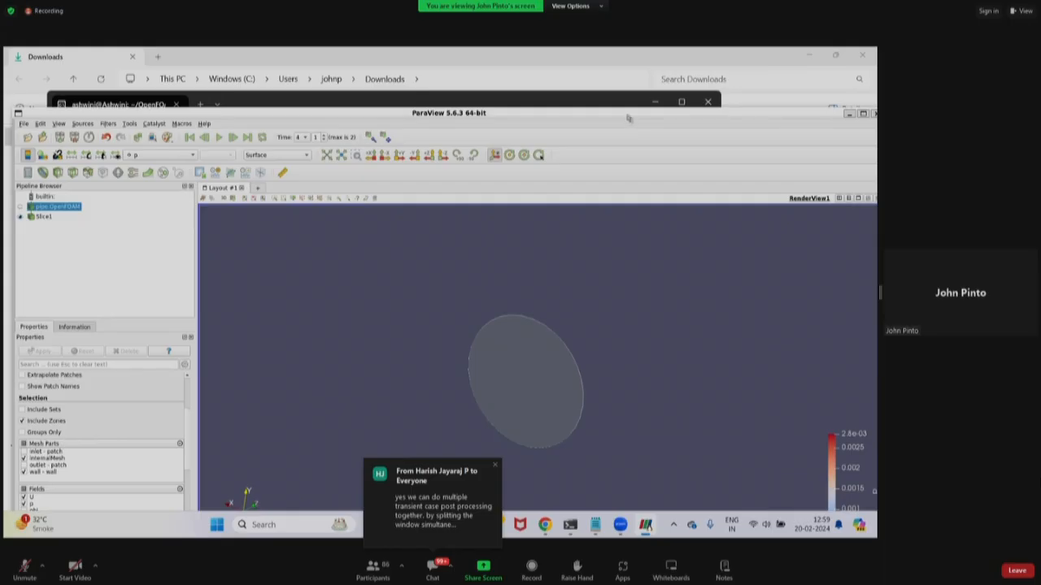
- Reposition the ParaView window and close it
{"action": "left_click_drag", "start_coordinate": [628, 119], "coordinate": [616, 101]}
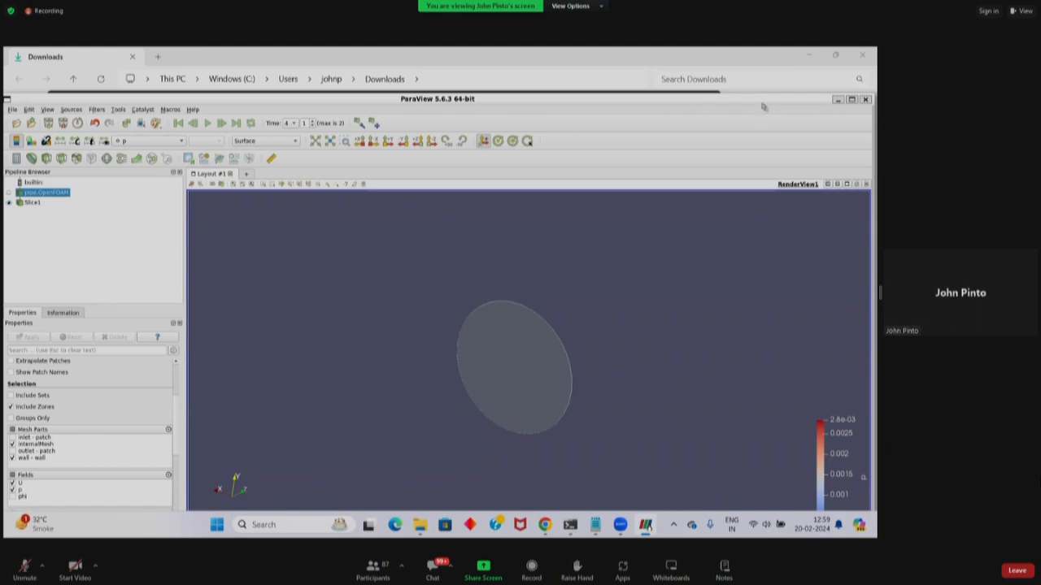
{"action": "left_click_drag", "start_coordinate": [763, 105], "coordinate": [764, 99]}
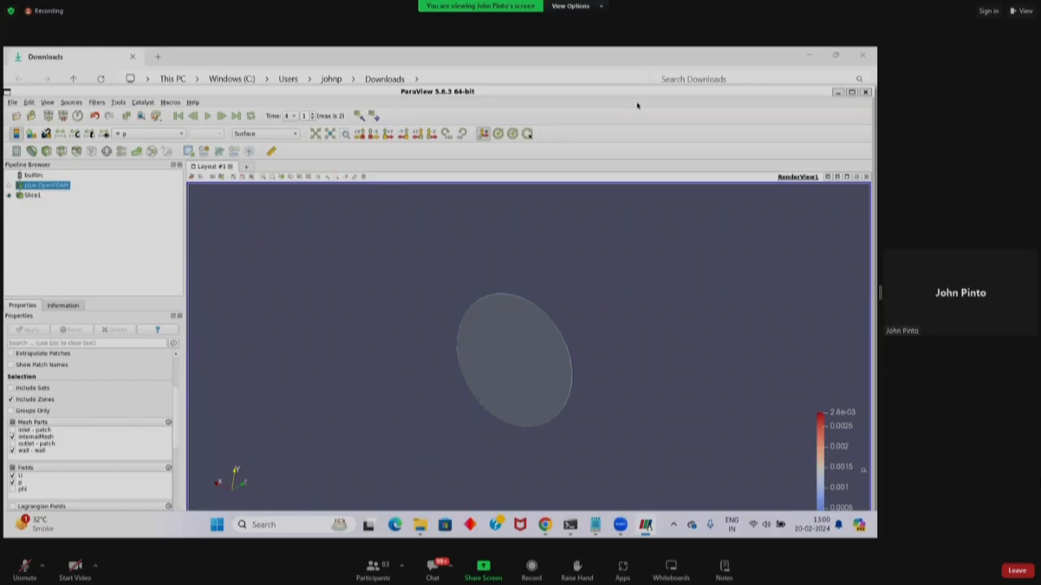
{"action": "left_click_drag", "start_coordinate": [614, 96], "coordinate": [588, 101]}
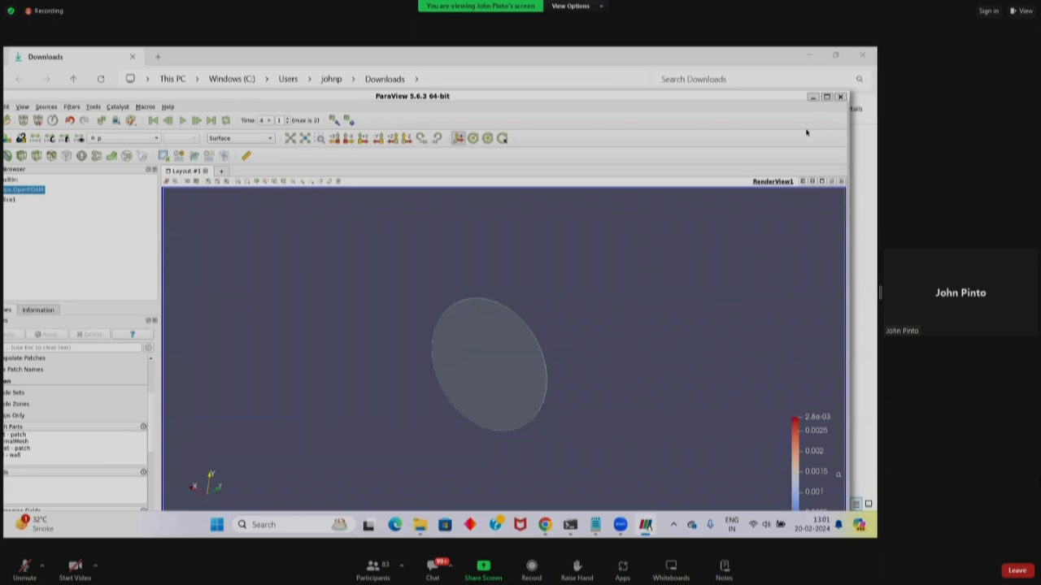
{"action": "left_click", "coordinate": [841, 97]}
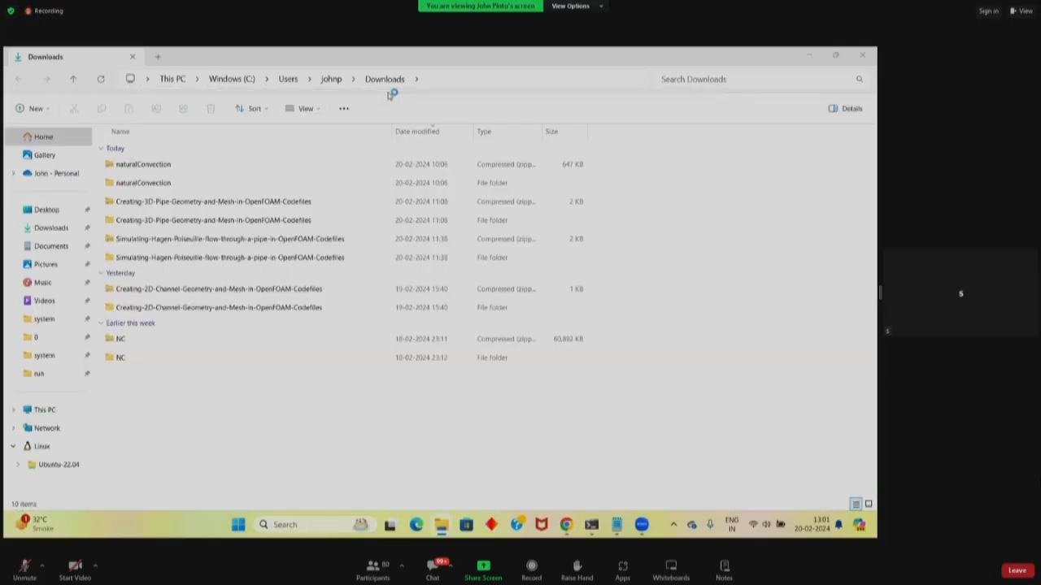